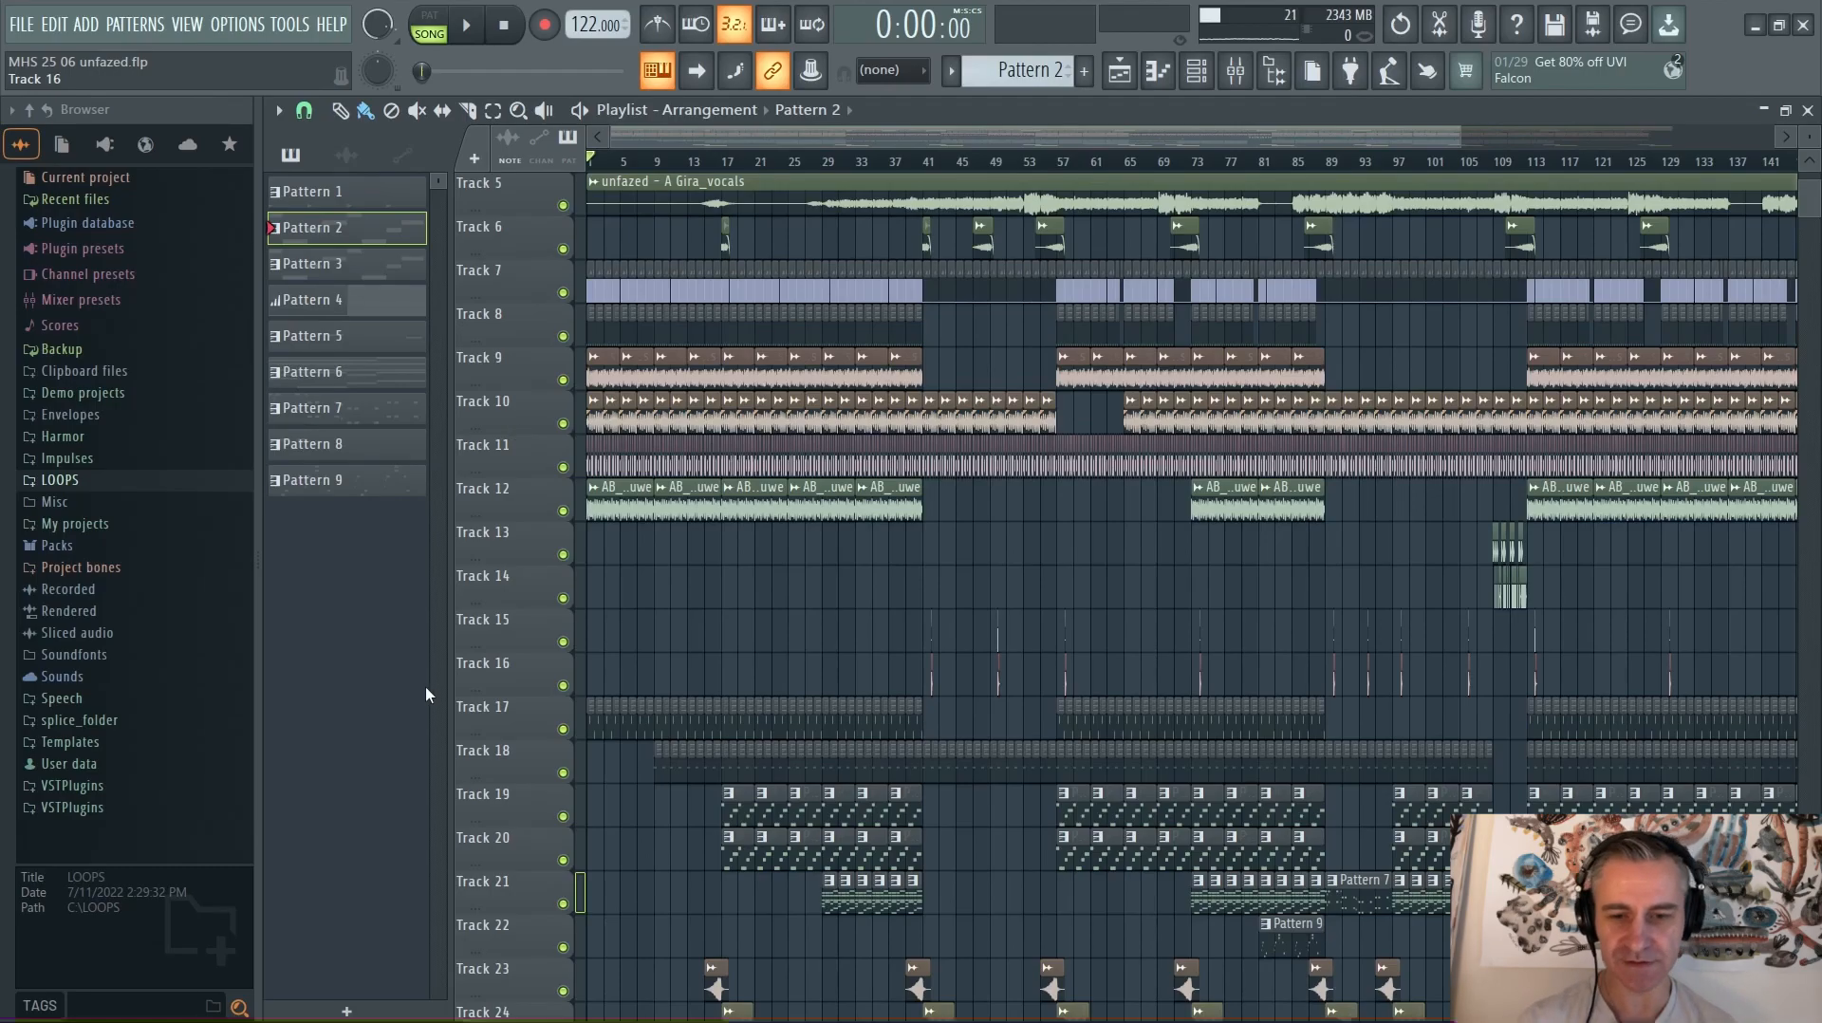
Examine the song arrangement in the playlist, from the muted reference stems down to the drum, pattern and effect tracks
scroll(492, 624, "up", 3)
scroll(475, 629, "down", 2)
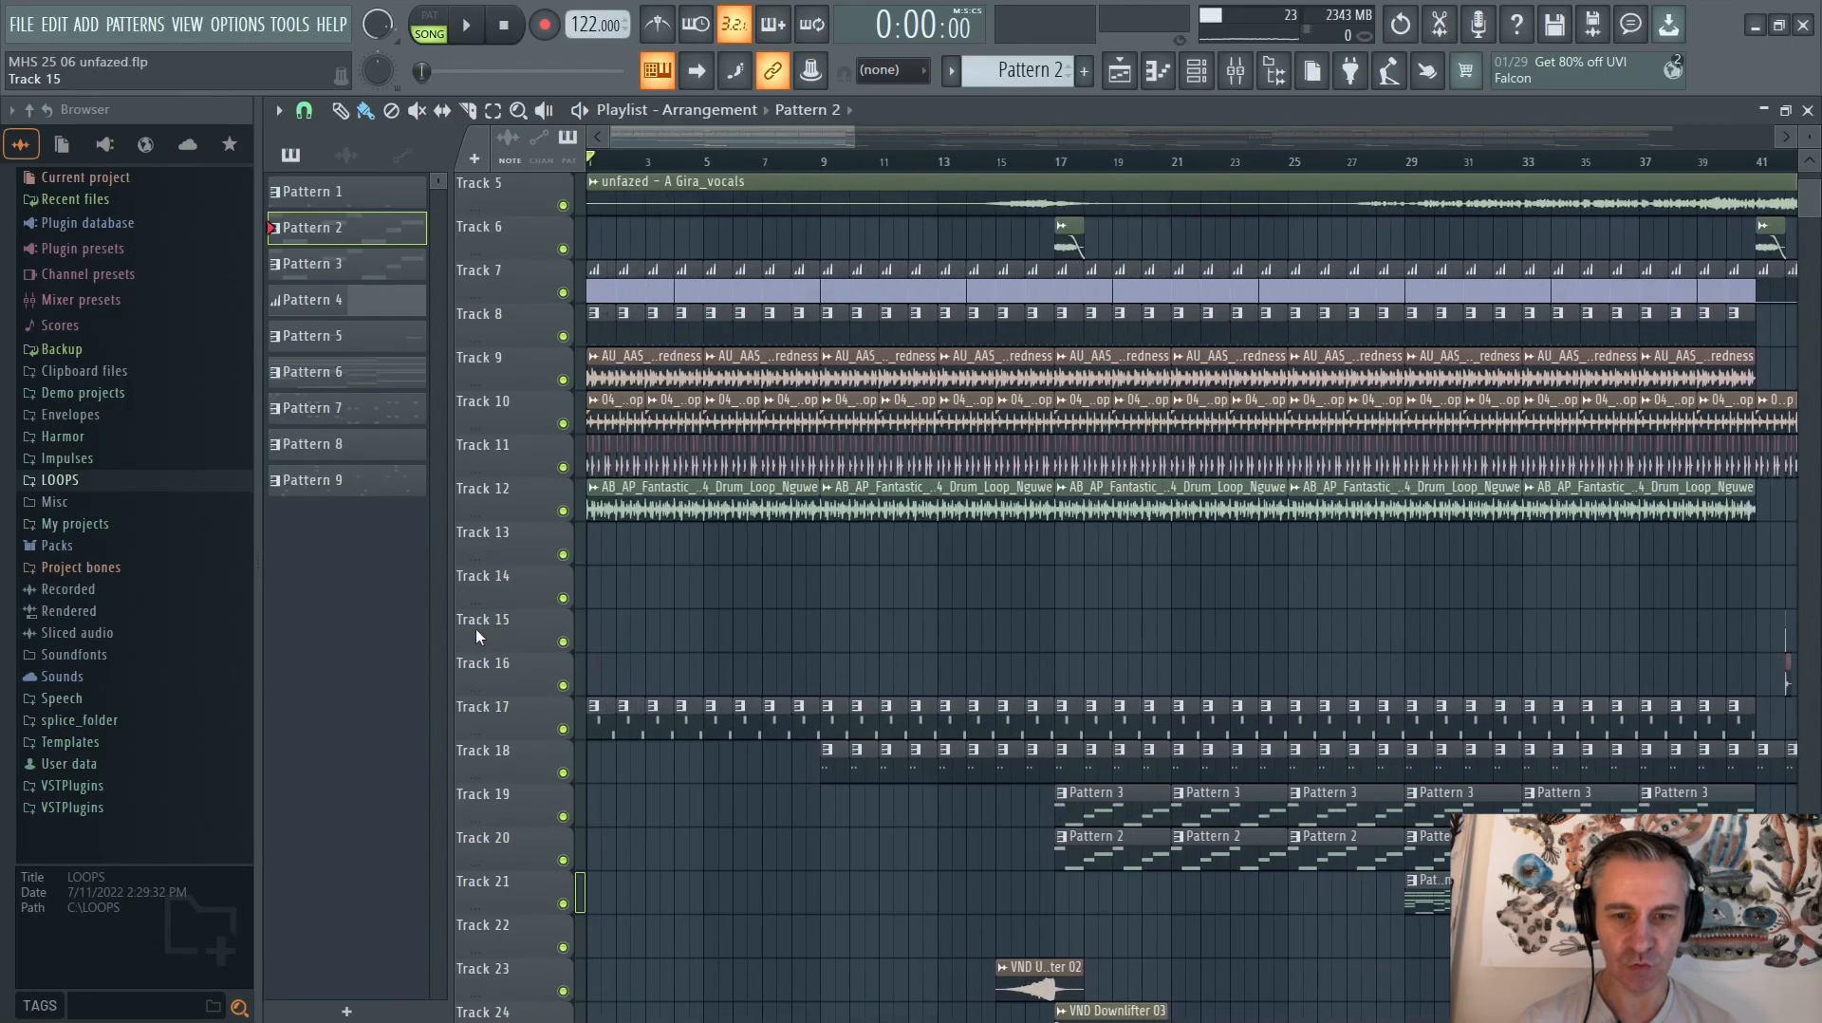
scroll(721, 579, "down", 4)
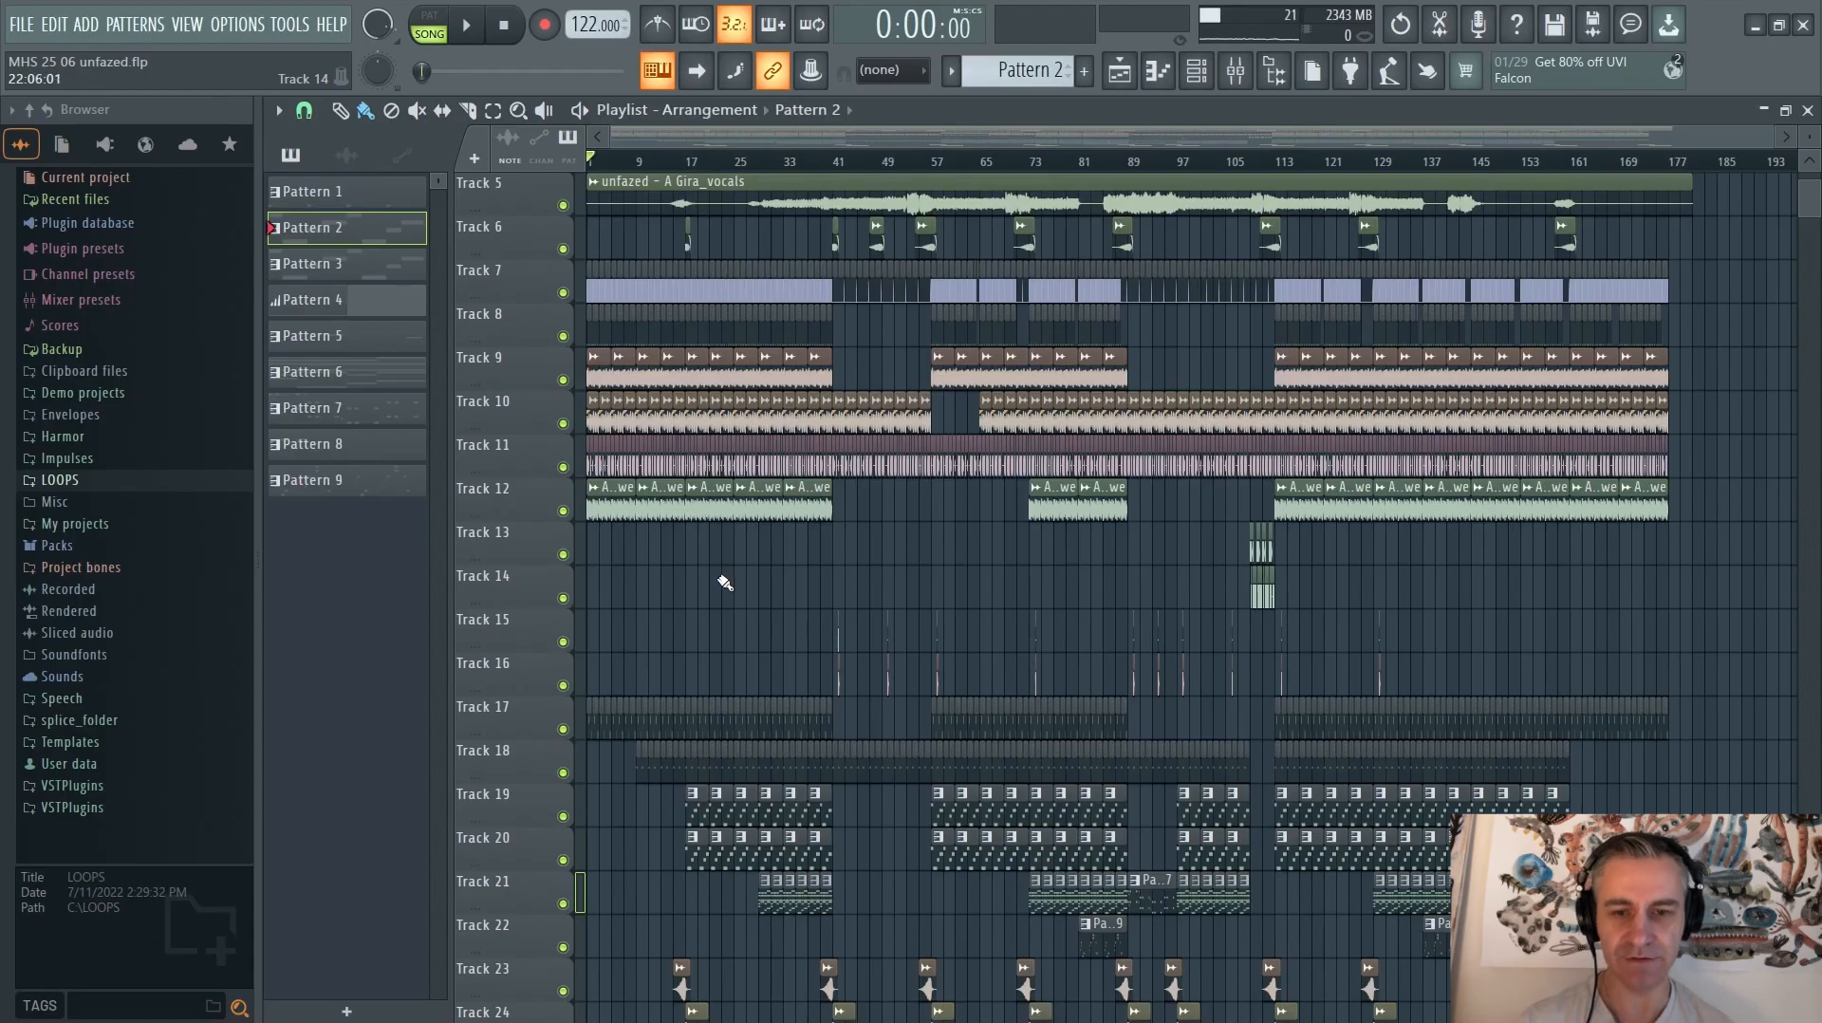
scroll(487, 587, "up", 3)
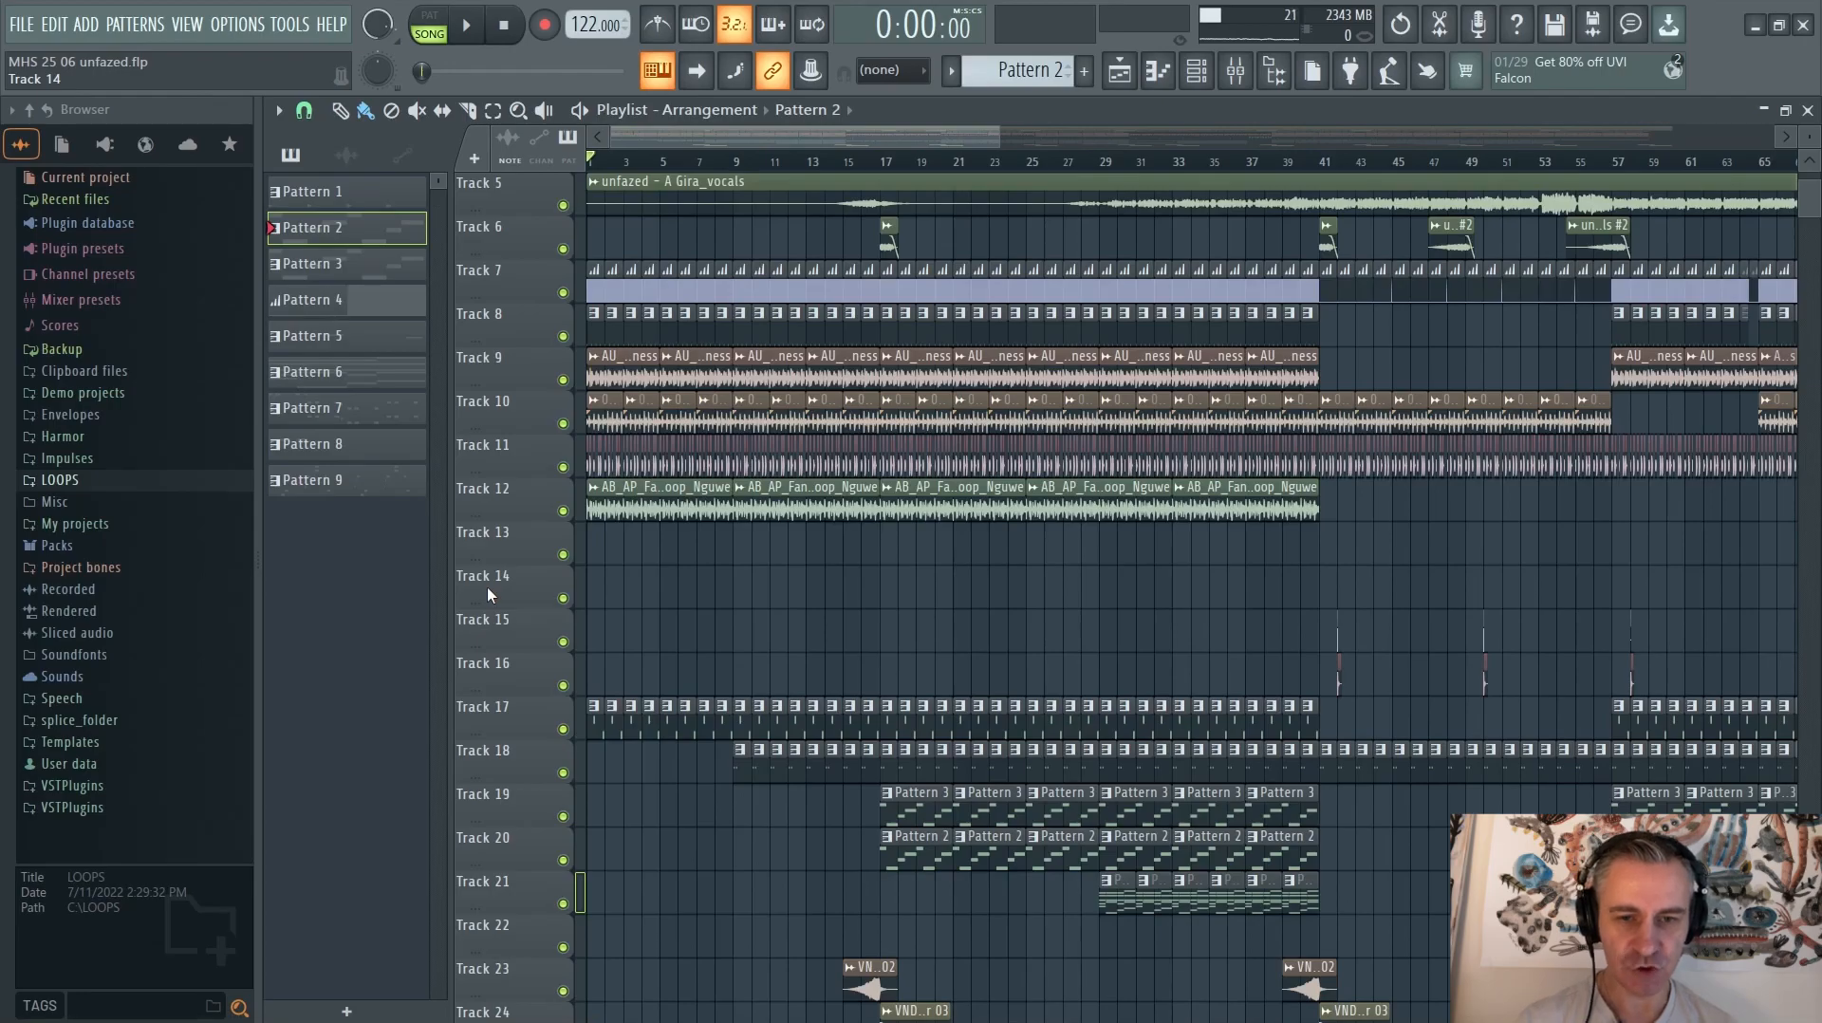
scroll(536, 559, "down", 1)
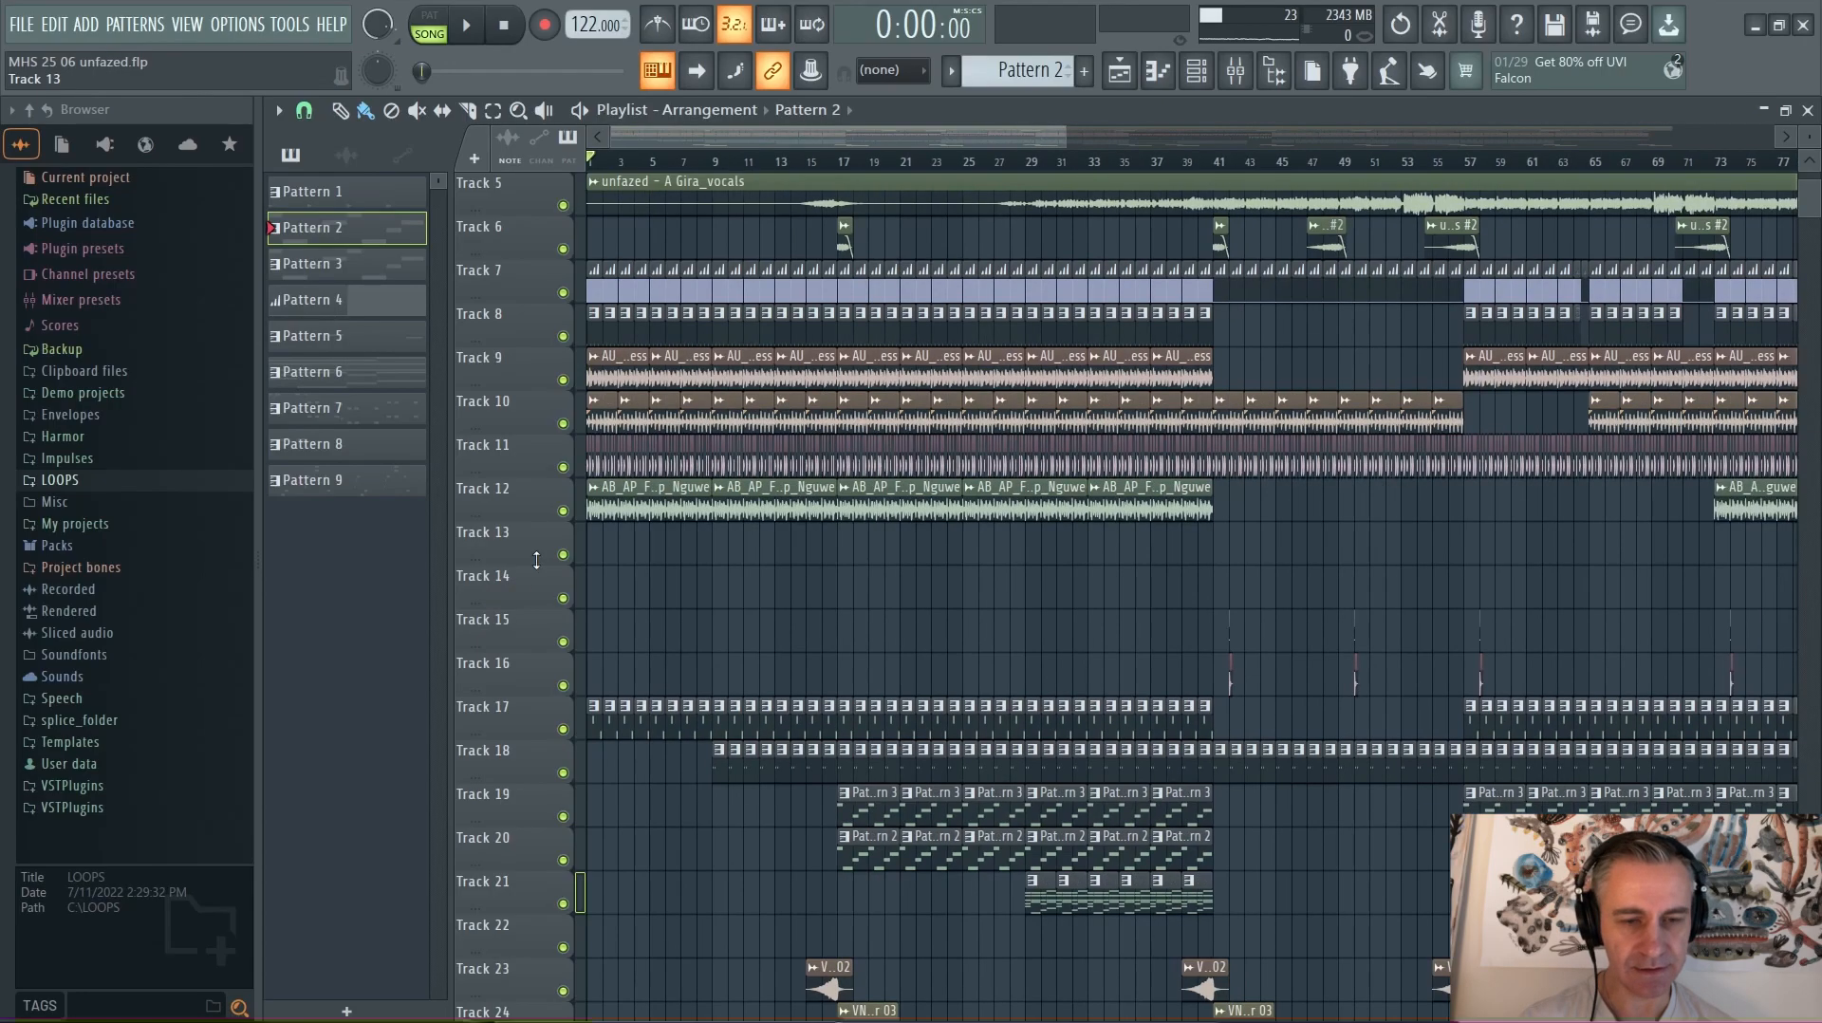
scroll(536, 559, "down", 2)
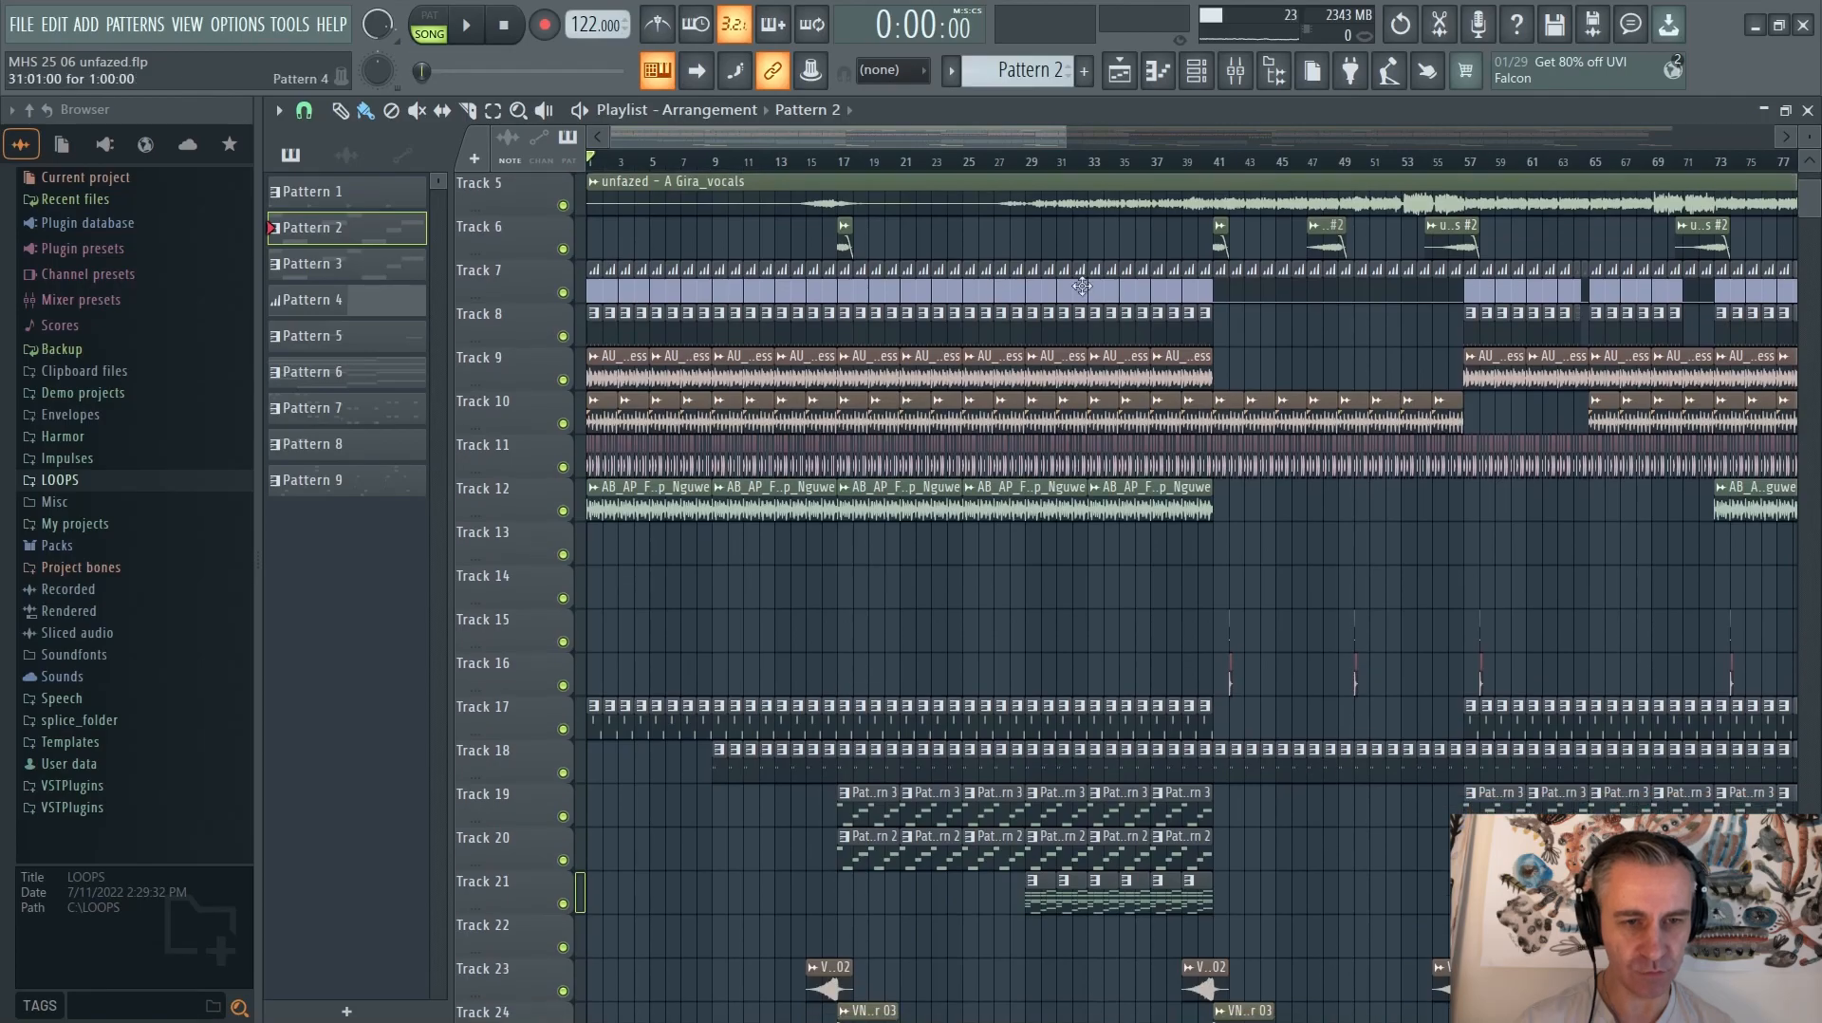
scroll(1148, 578, "down", 2)
scroll(822, 548, "up", 4)
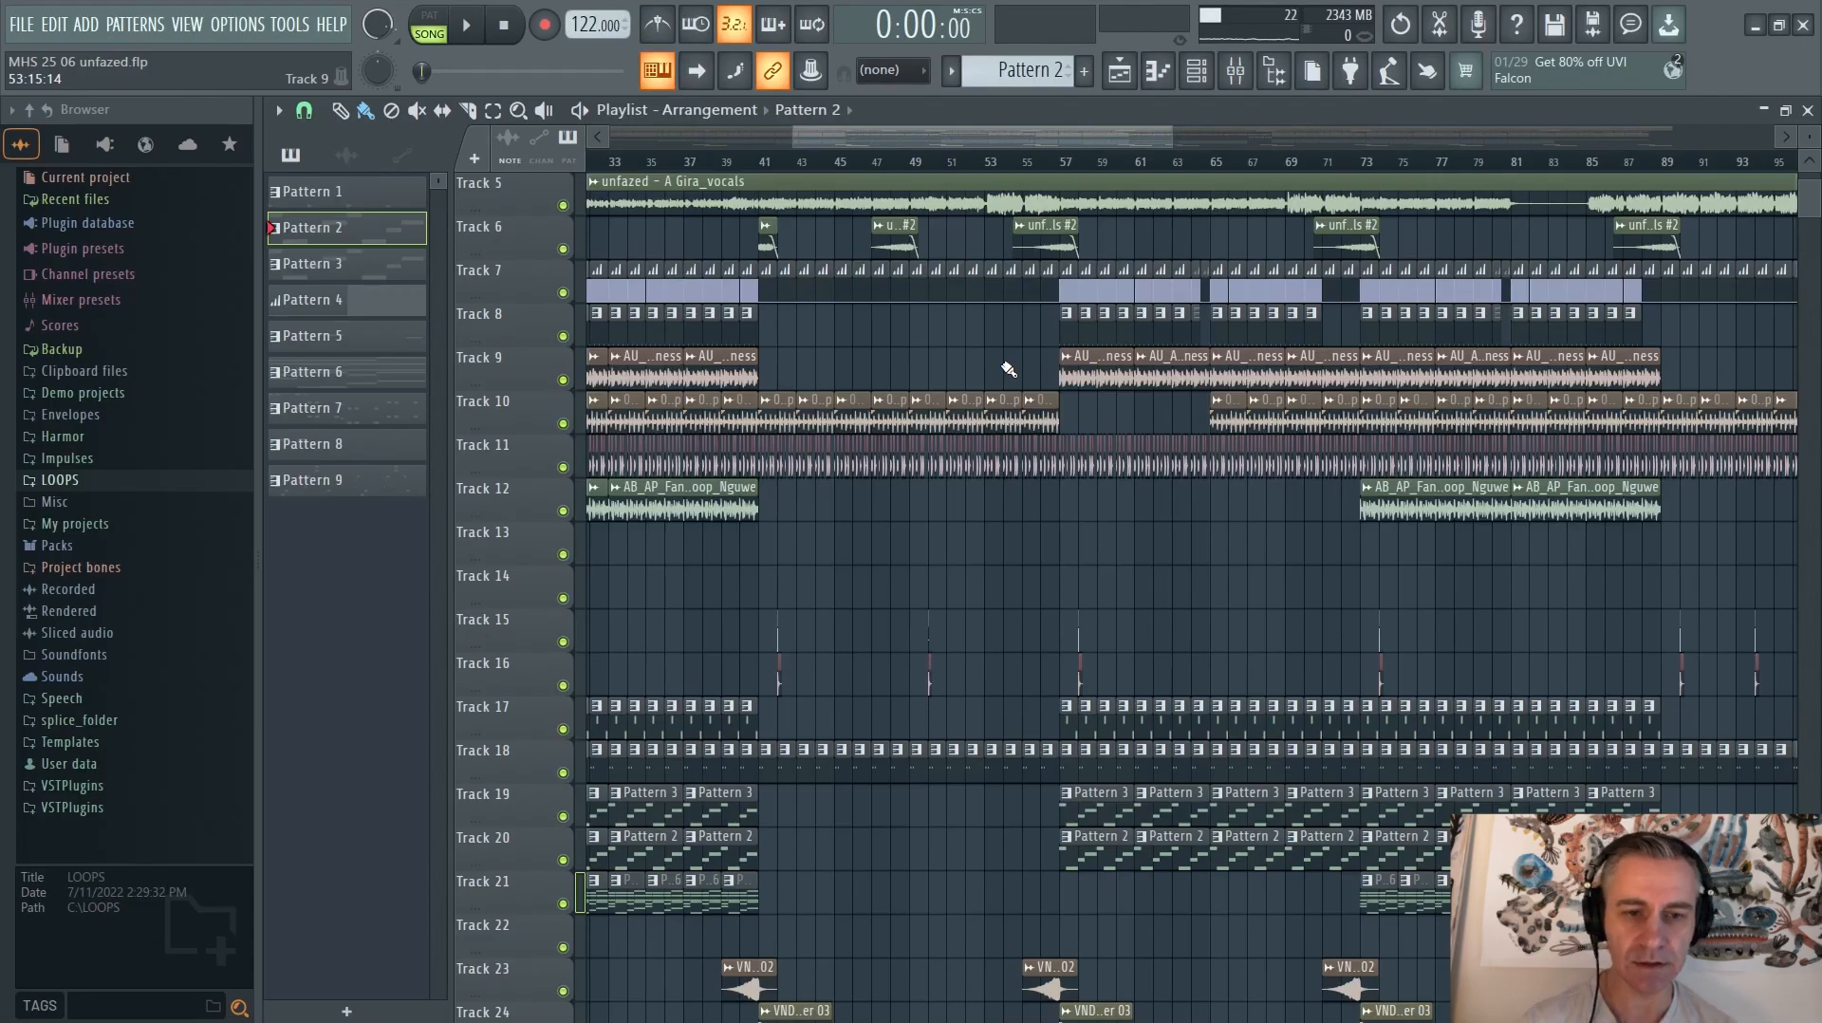
scroll(1008, 368, "down", 5)
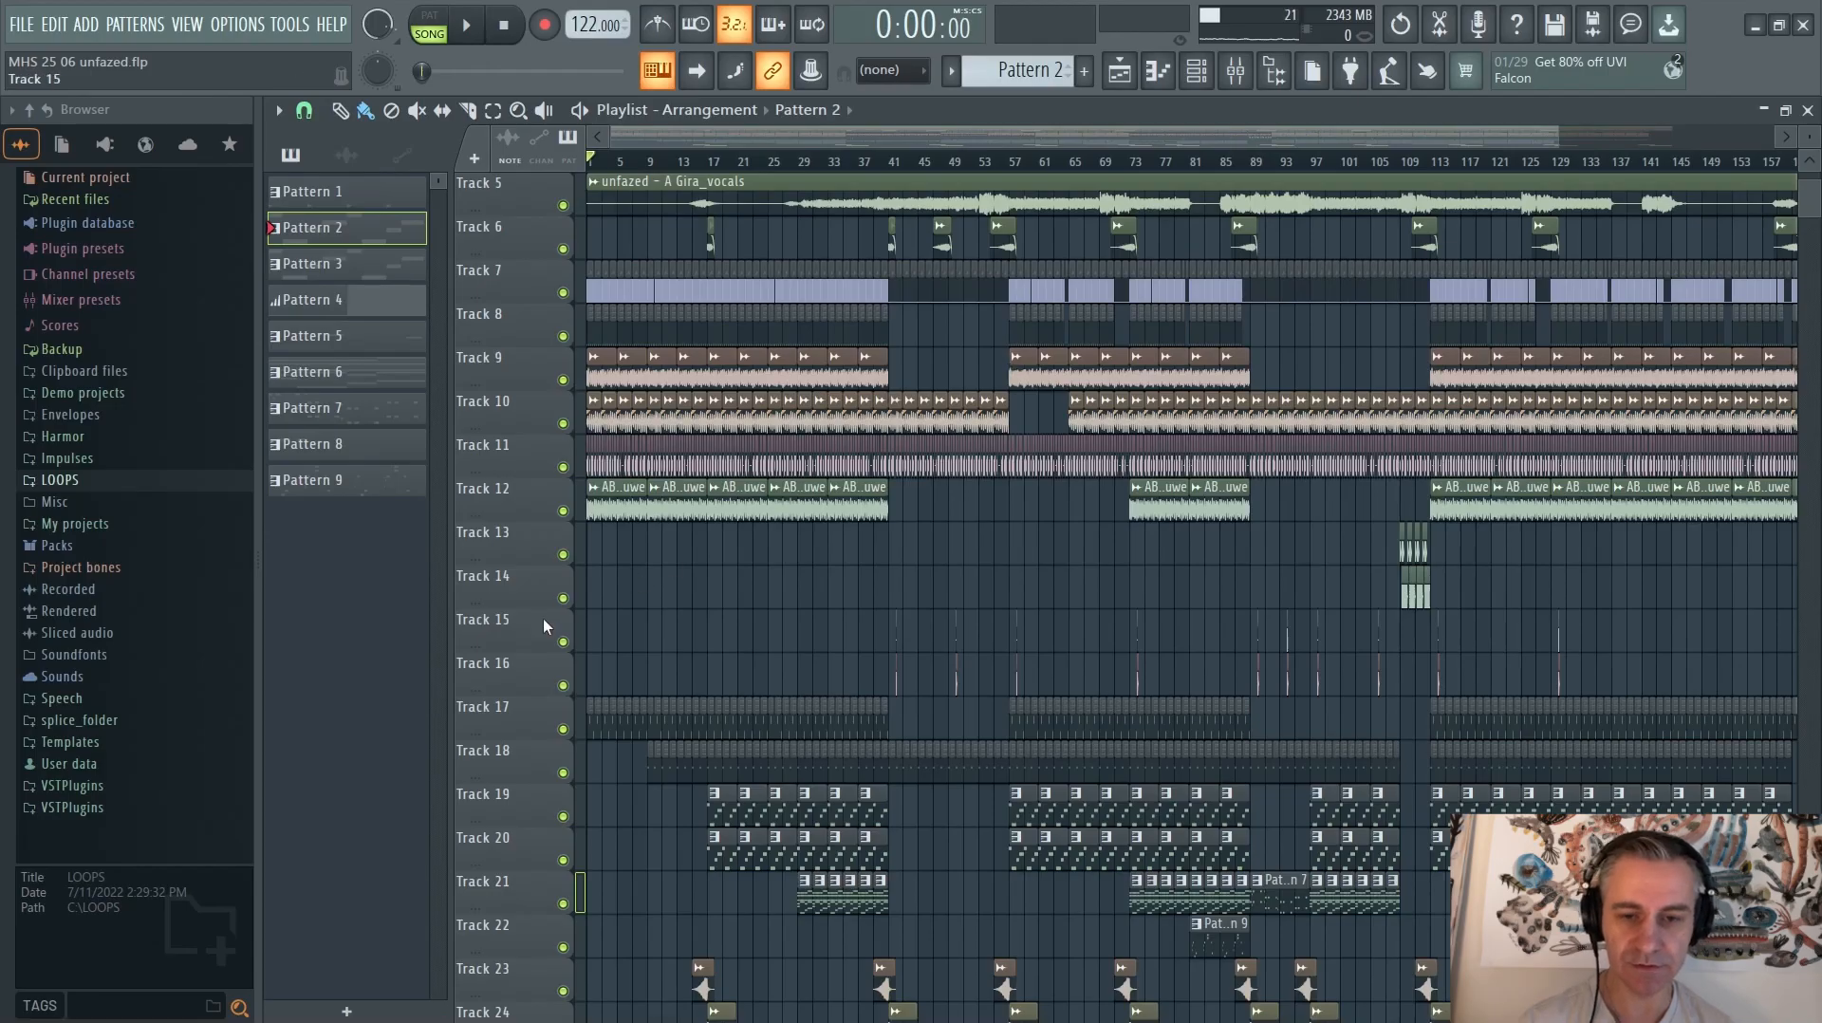
scroll(570, 613, "up", 5)
scroll(816, 475, "down", 5)
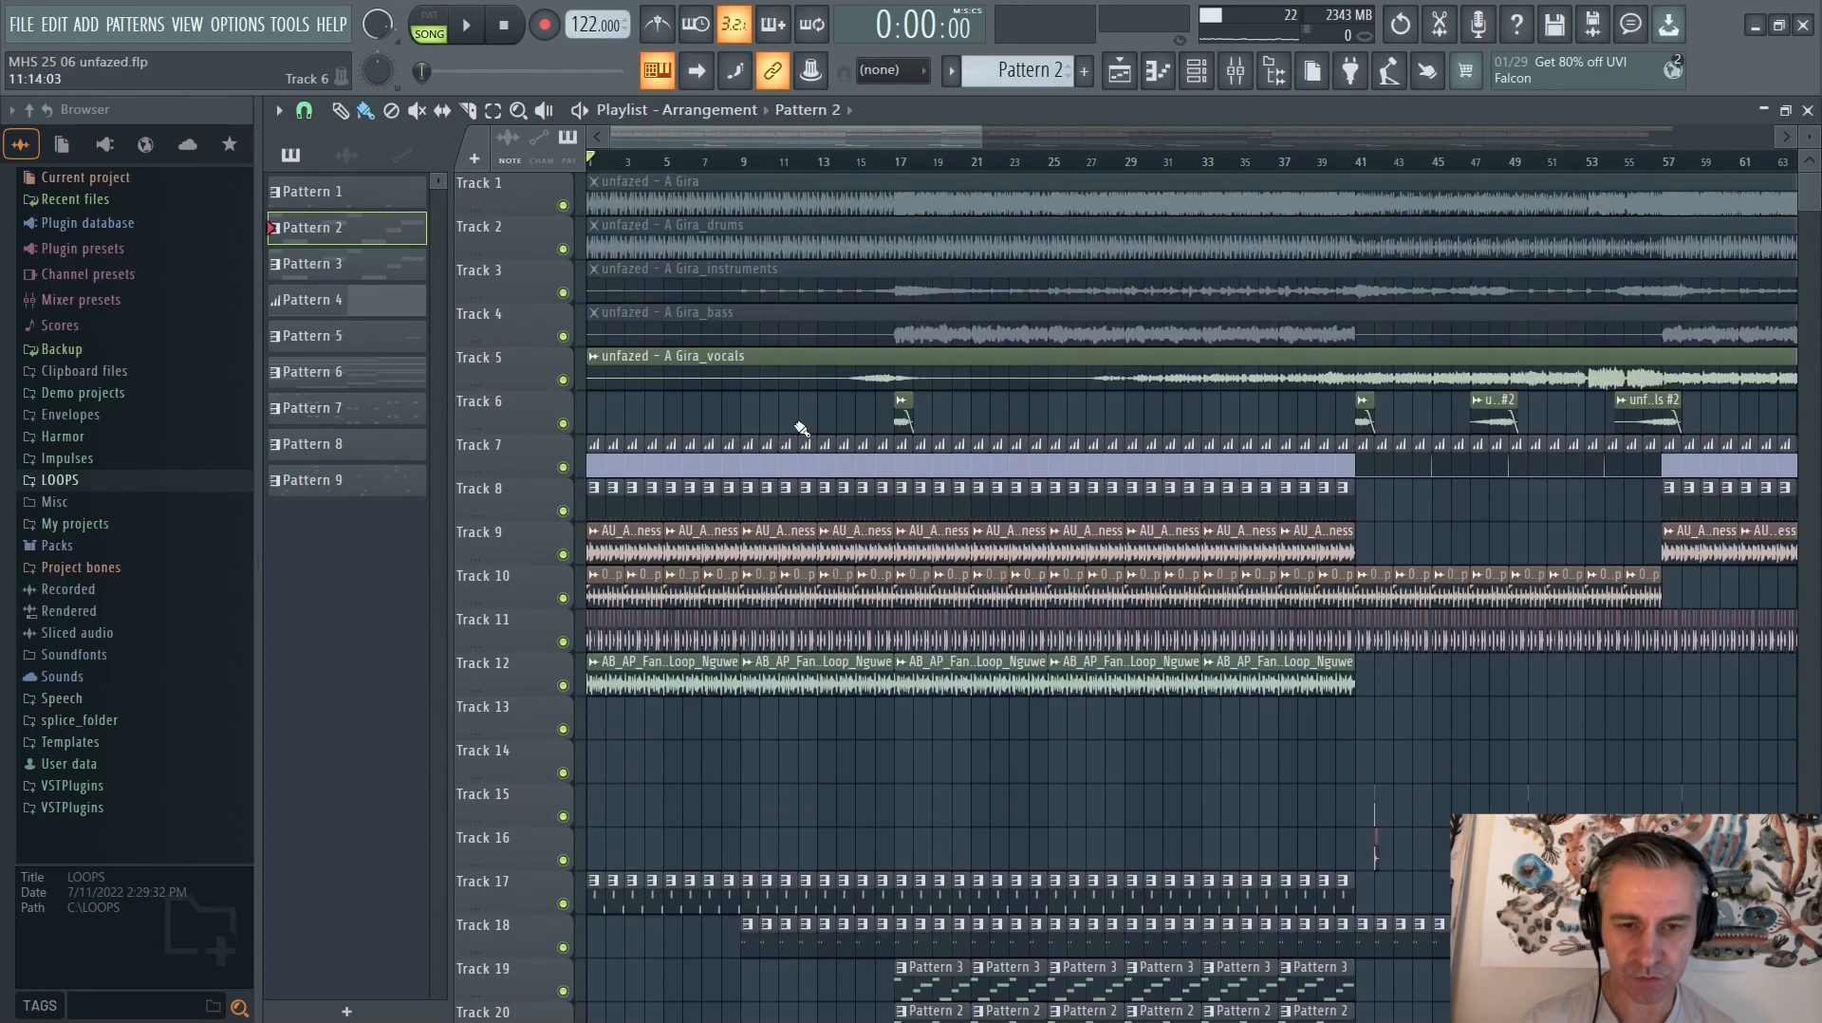
scroll(794, 446, "down", 3)
scroll(724, 447, "up", 4)
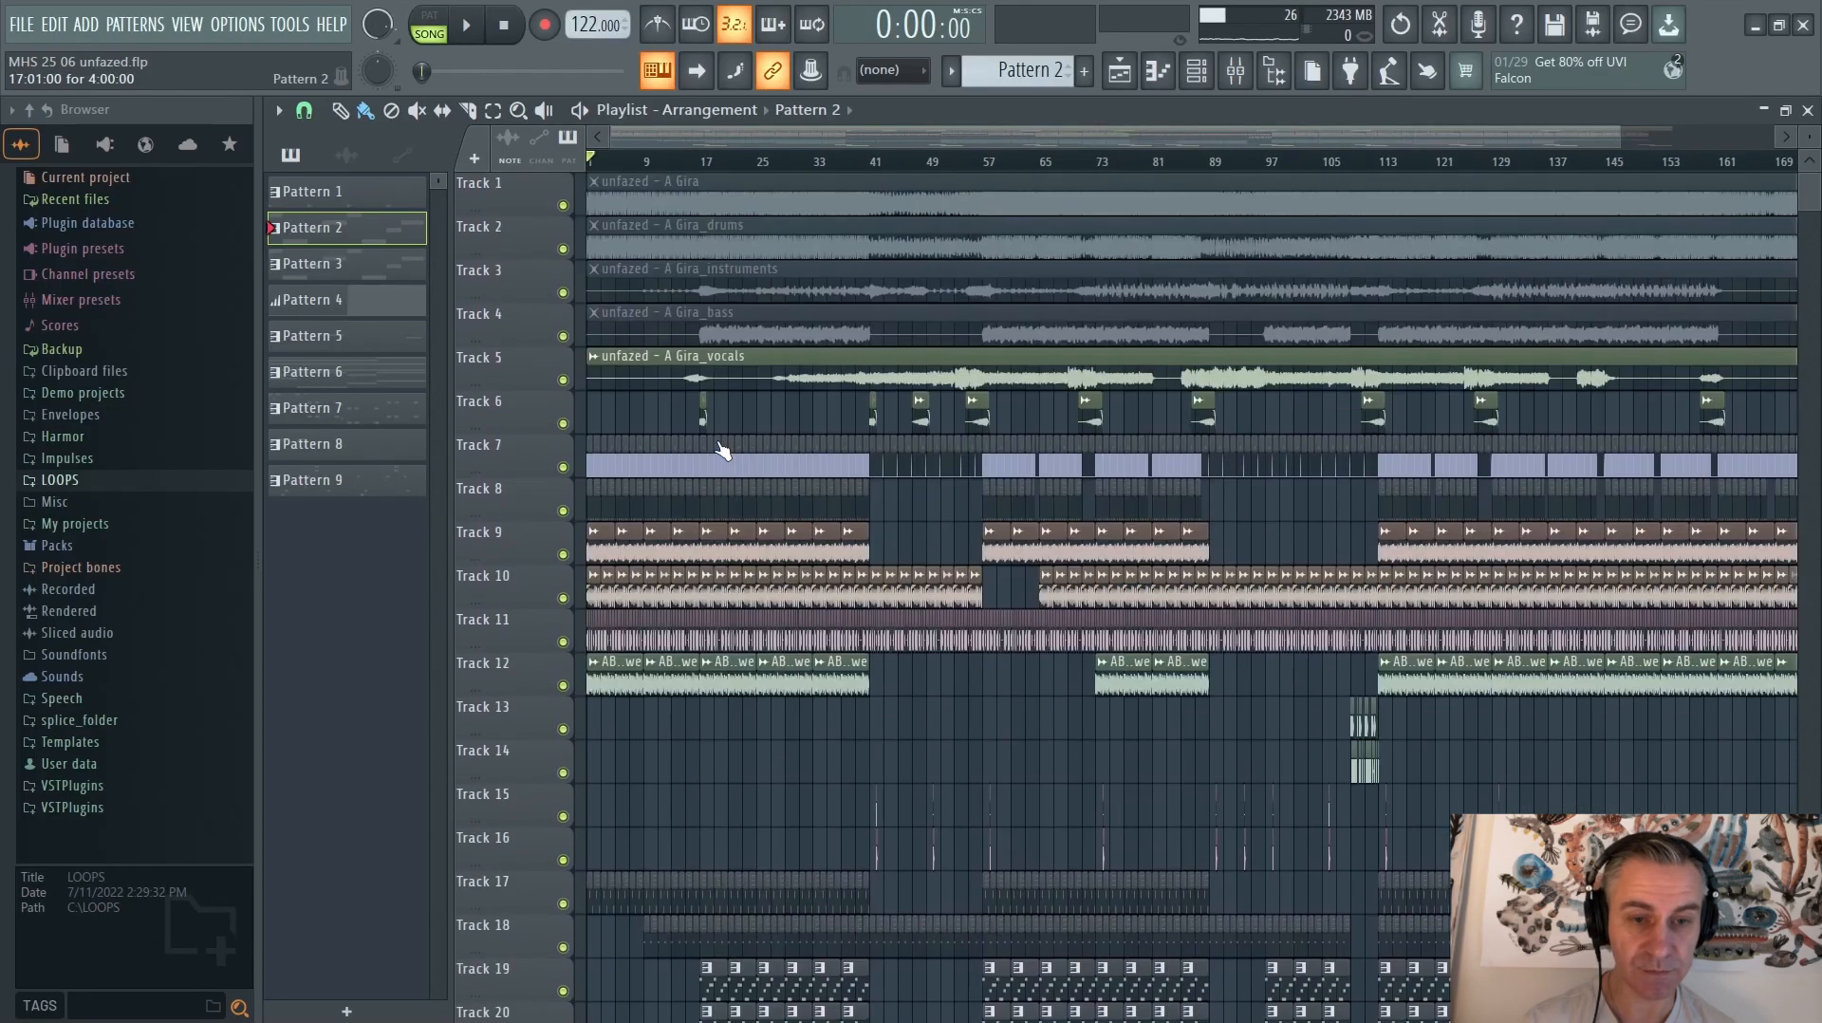
scroll(546, 552, "up", 4)
scroll(545, 542, "down", 2)
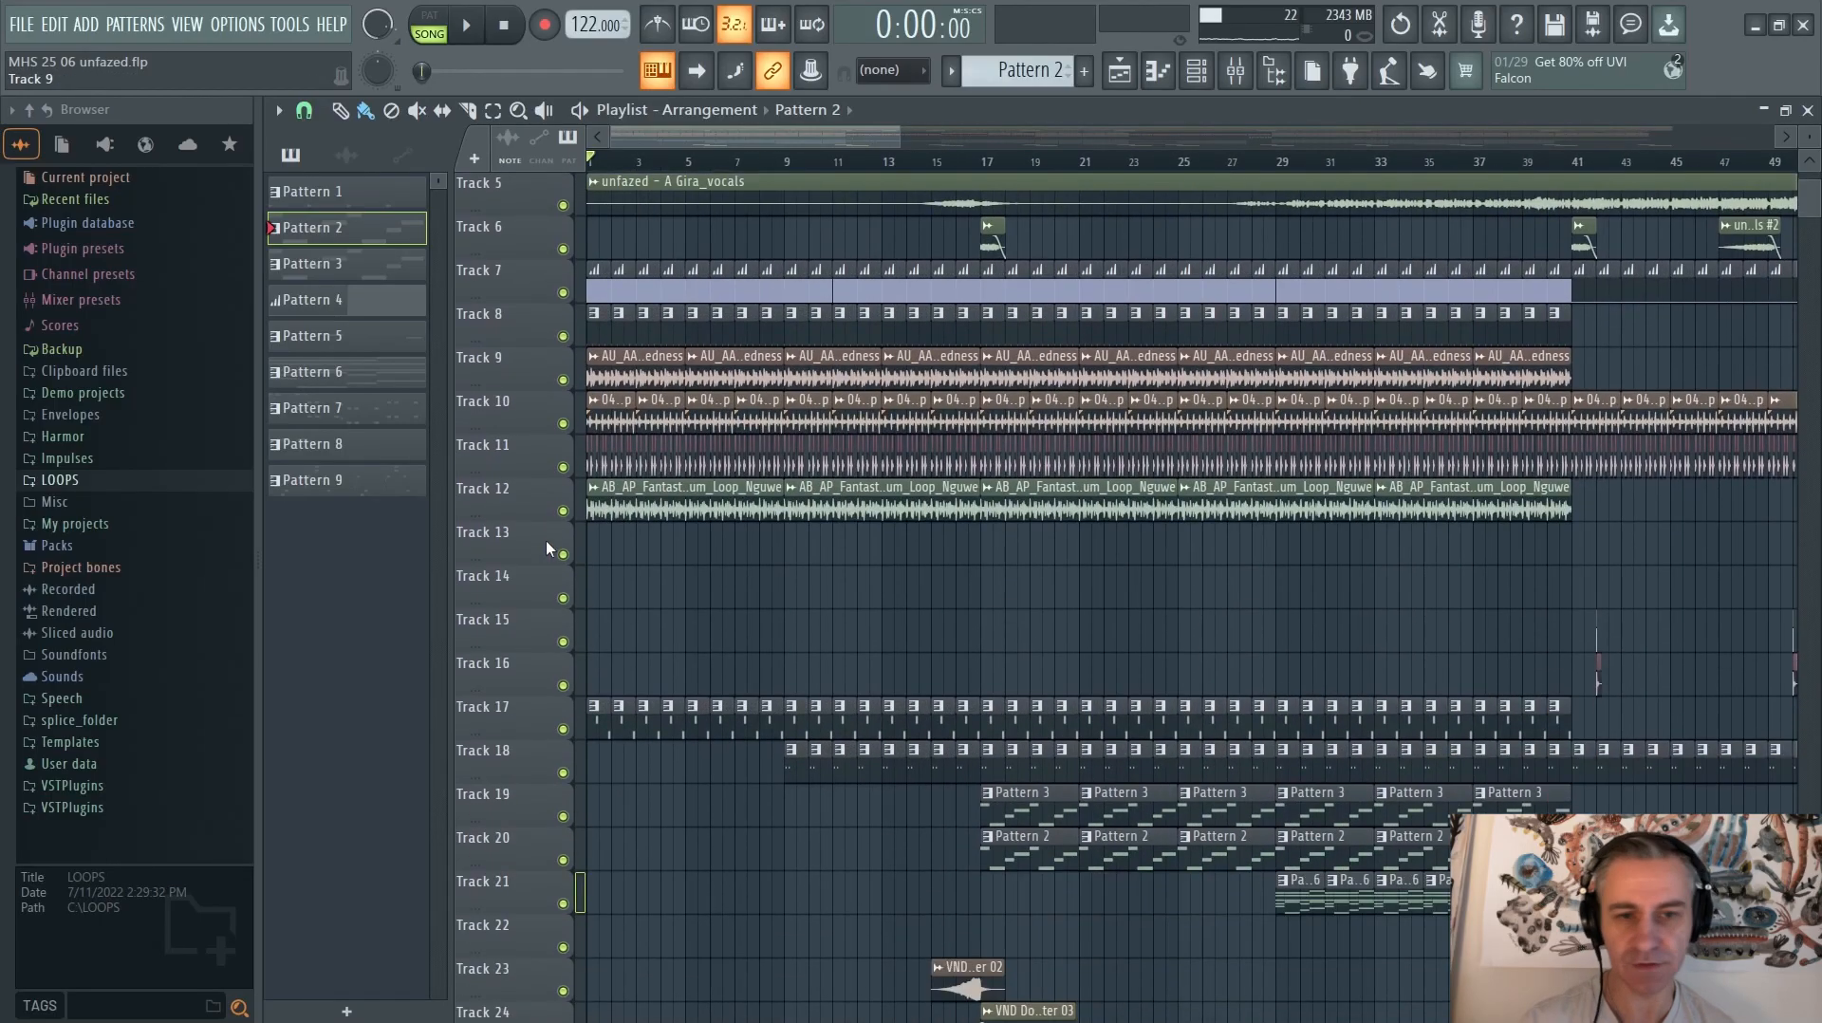
Play the arrangement from the beginning, and listen to the section starting at bar 17
key("space")
scroll(776, 166, "down", 1)
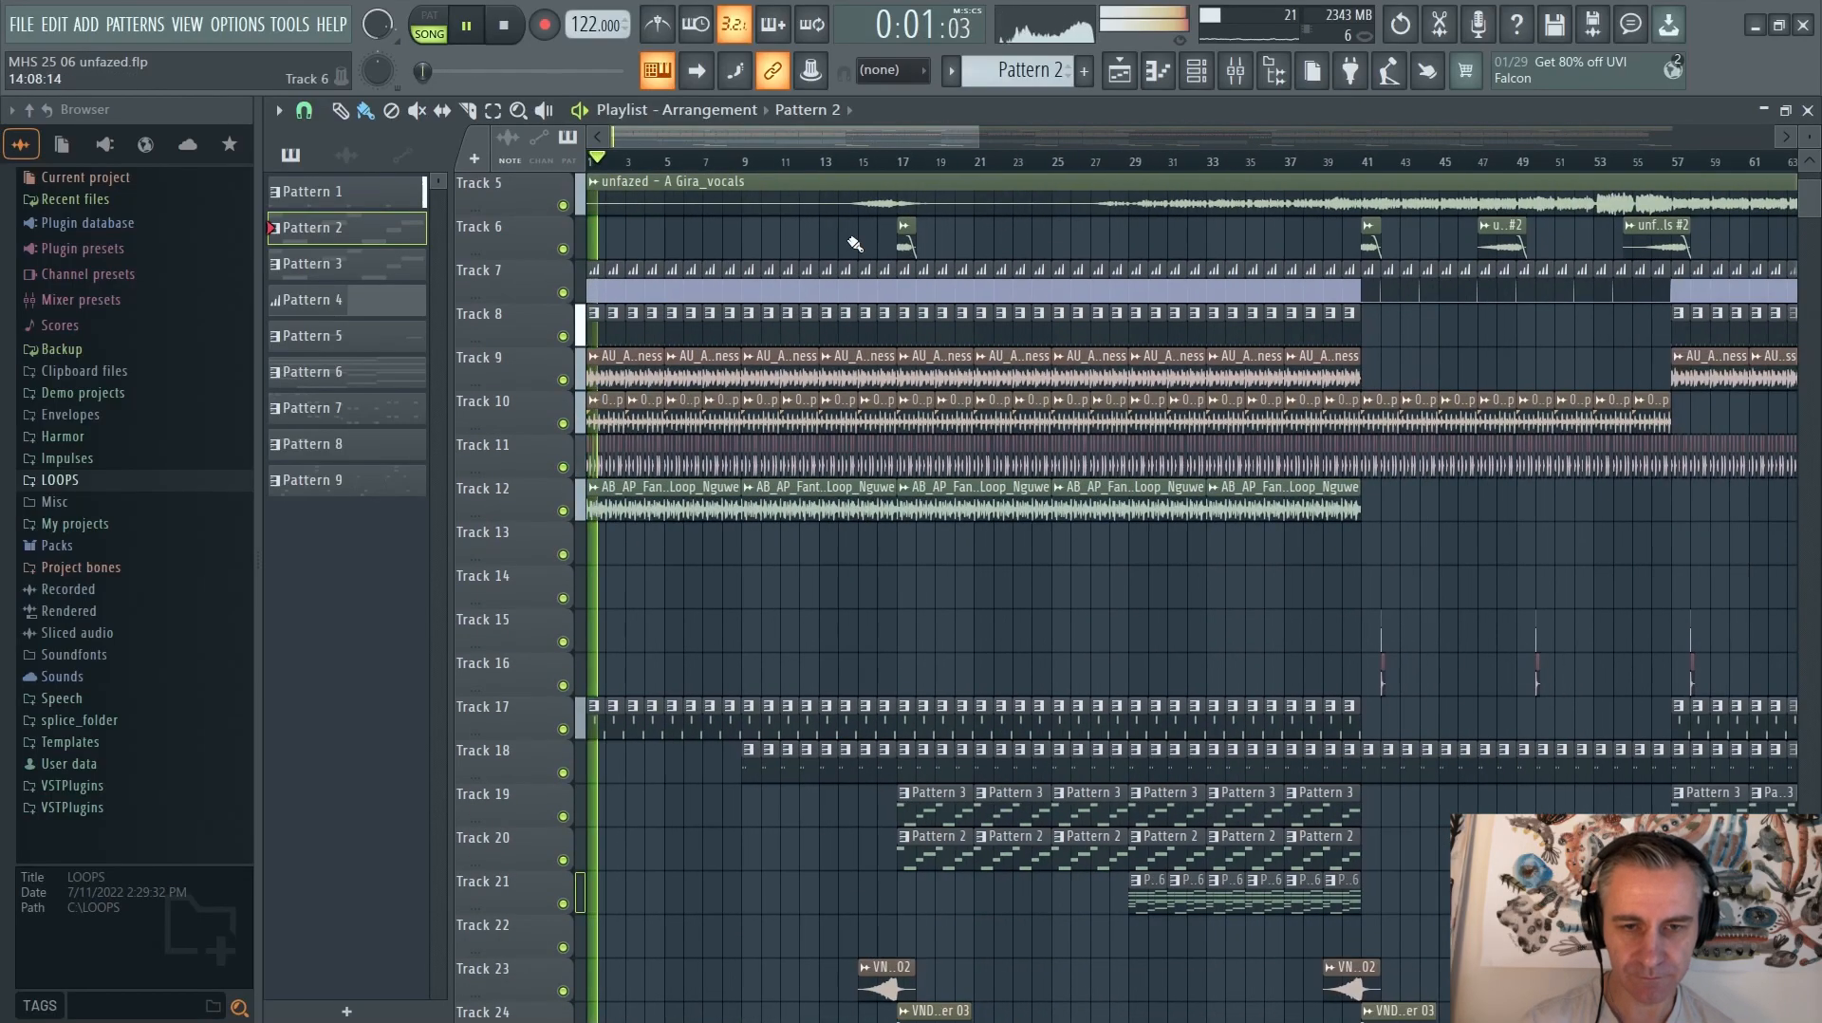
left_click(896, 161)
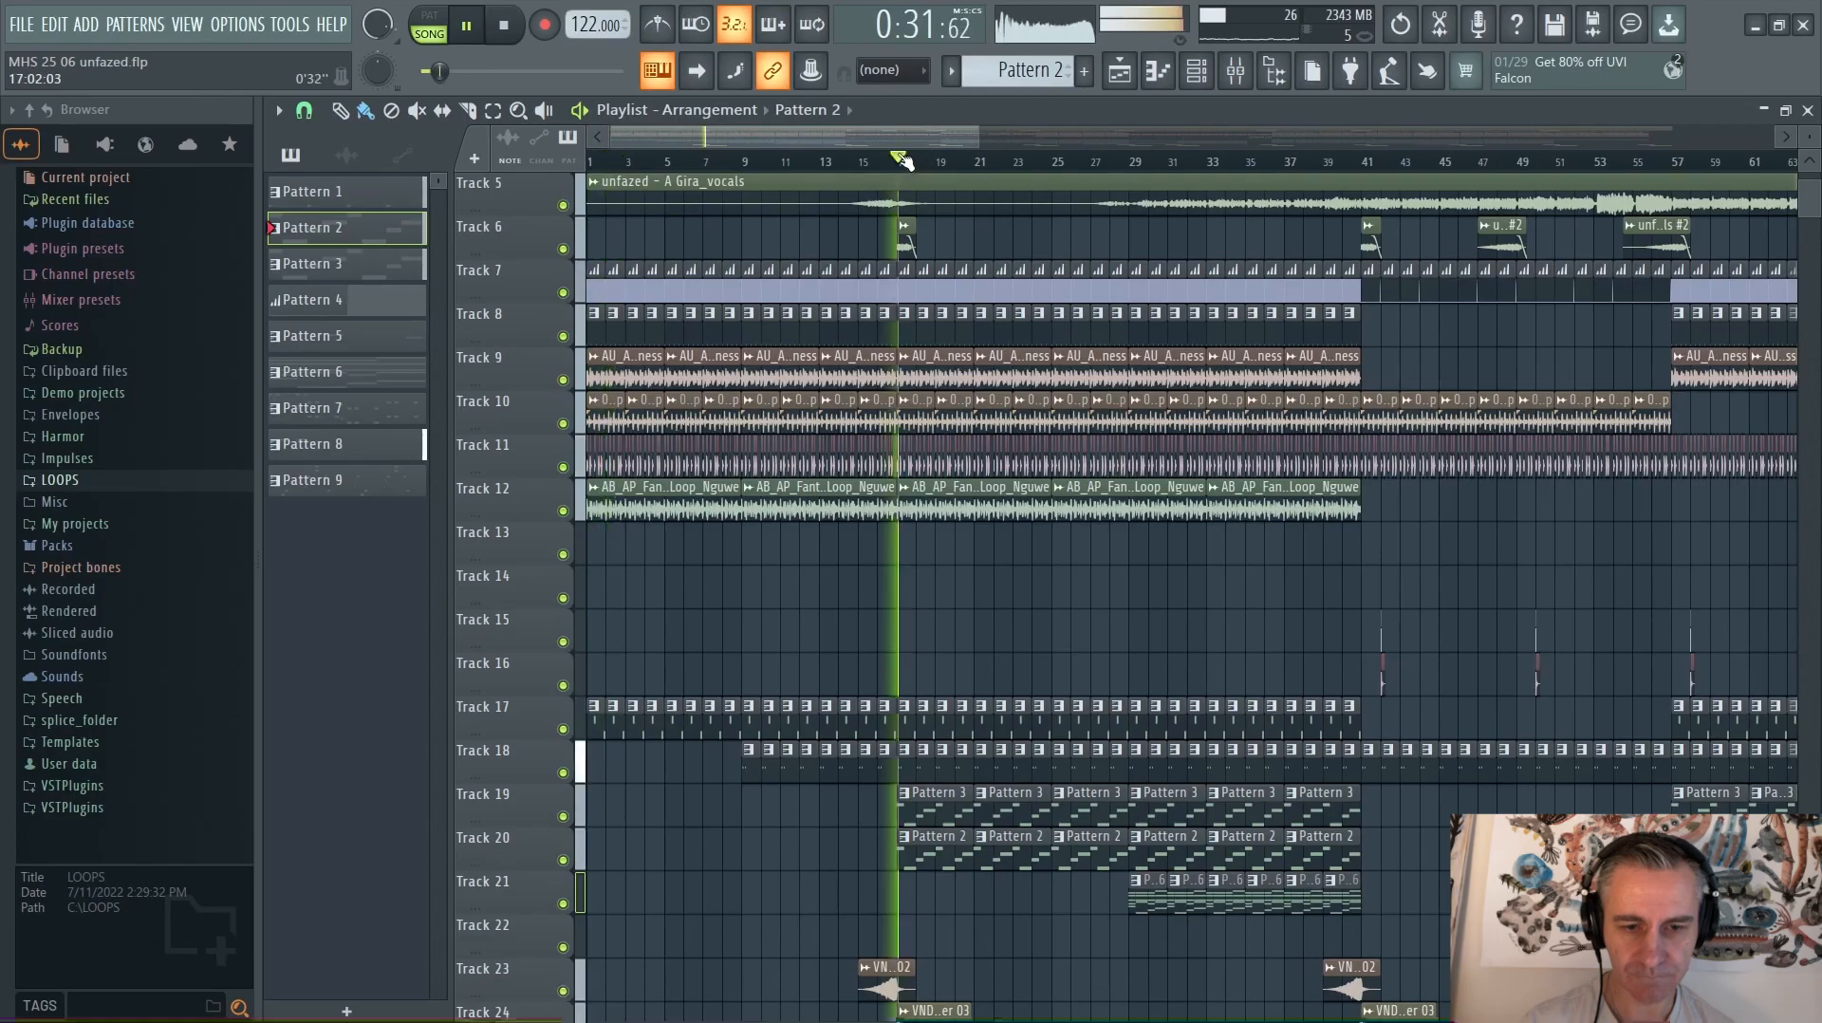
scroll(897, 161, "up", 1)
scroll(716, 618, "down", 1)
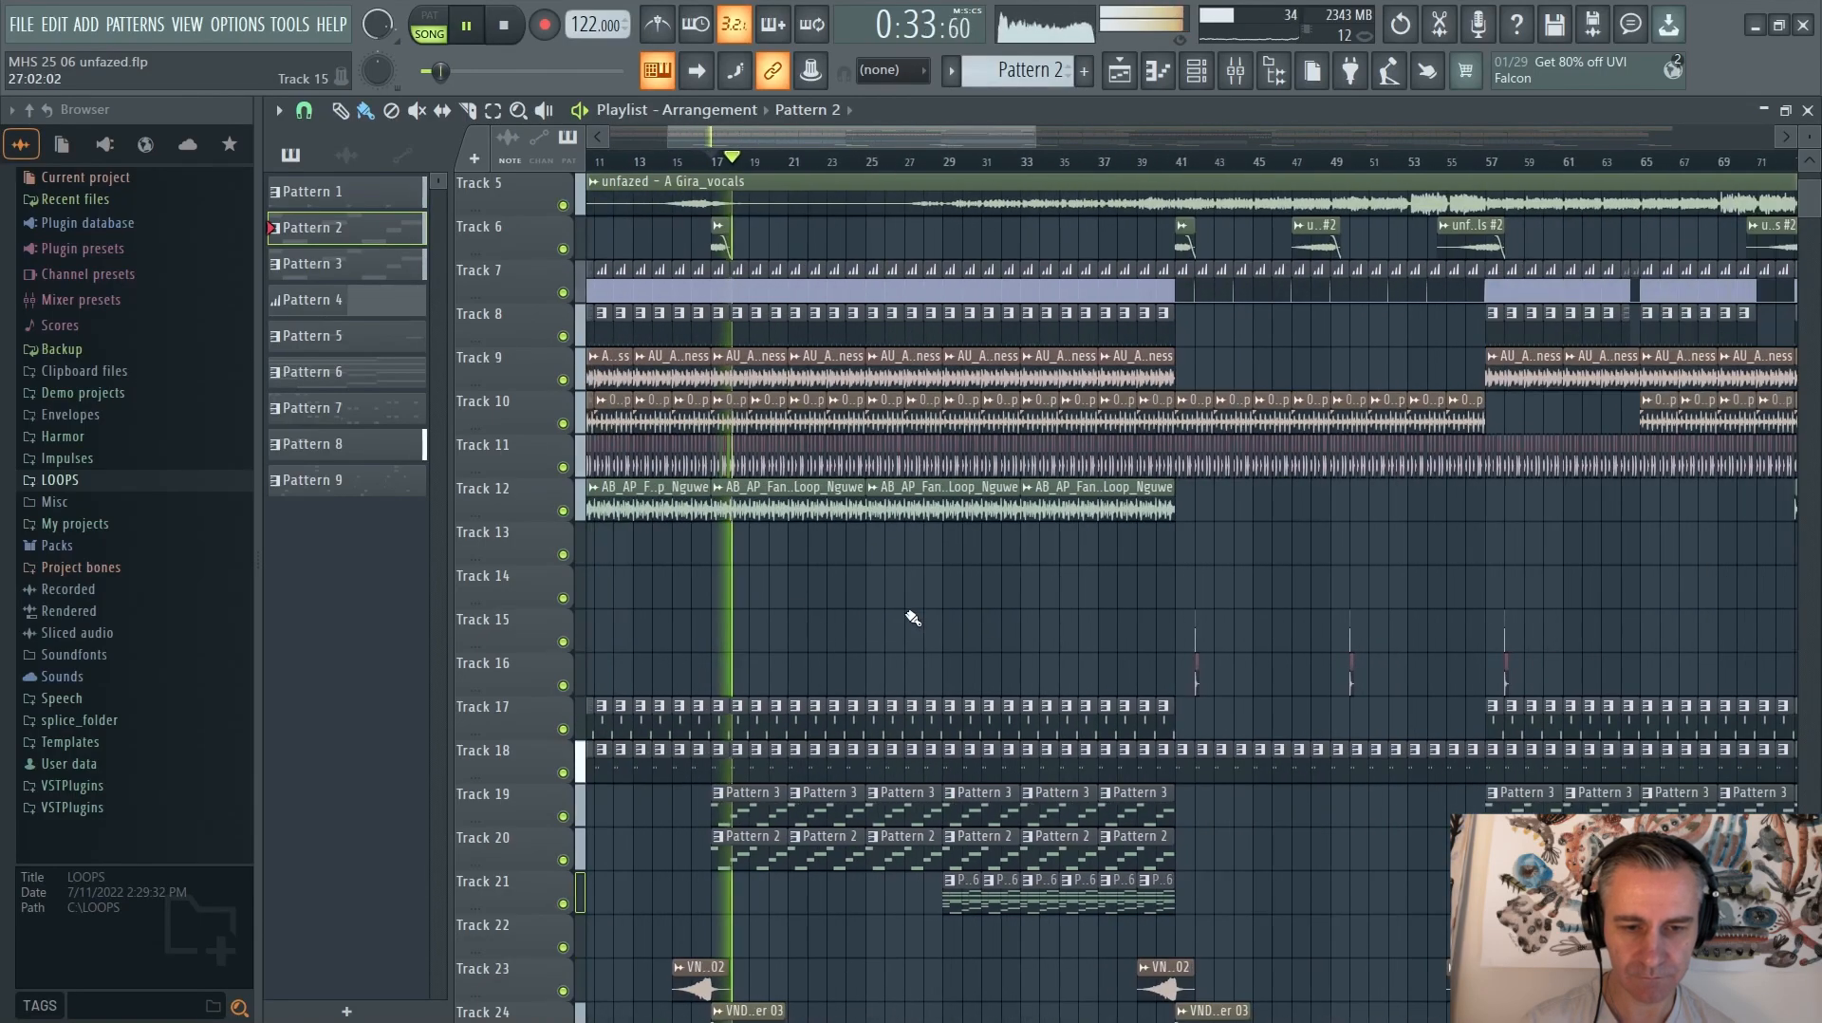
scroll(987, 628, "up", 2)
scroll(986, 628, "down", 3)
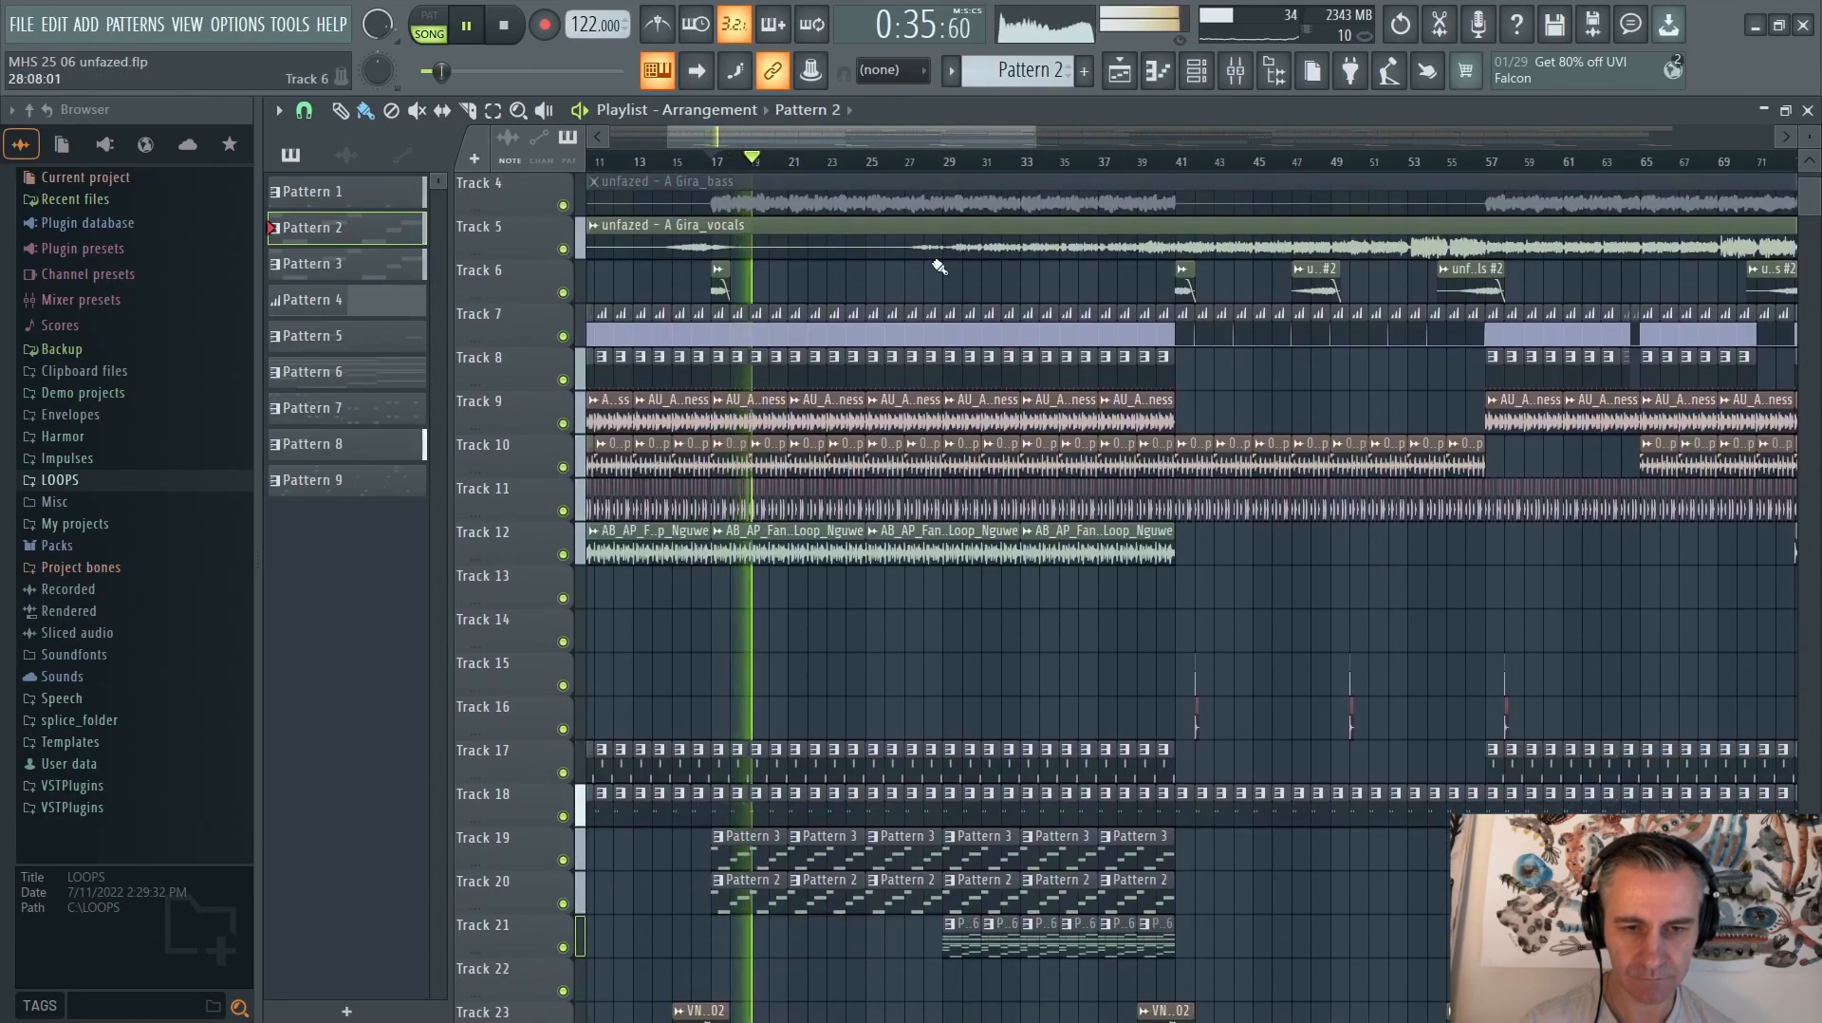
Listen to the section from bar 29 where the Pattern 6 clips enter, and stop playback
left_click(944, 163)
scroll(939, 164, "up", 1)
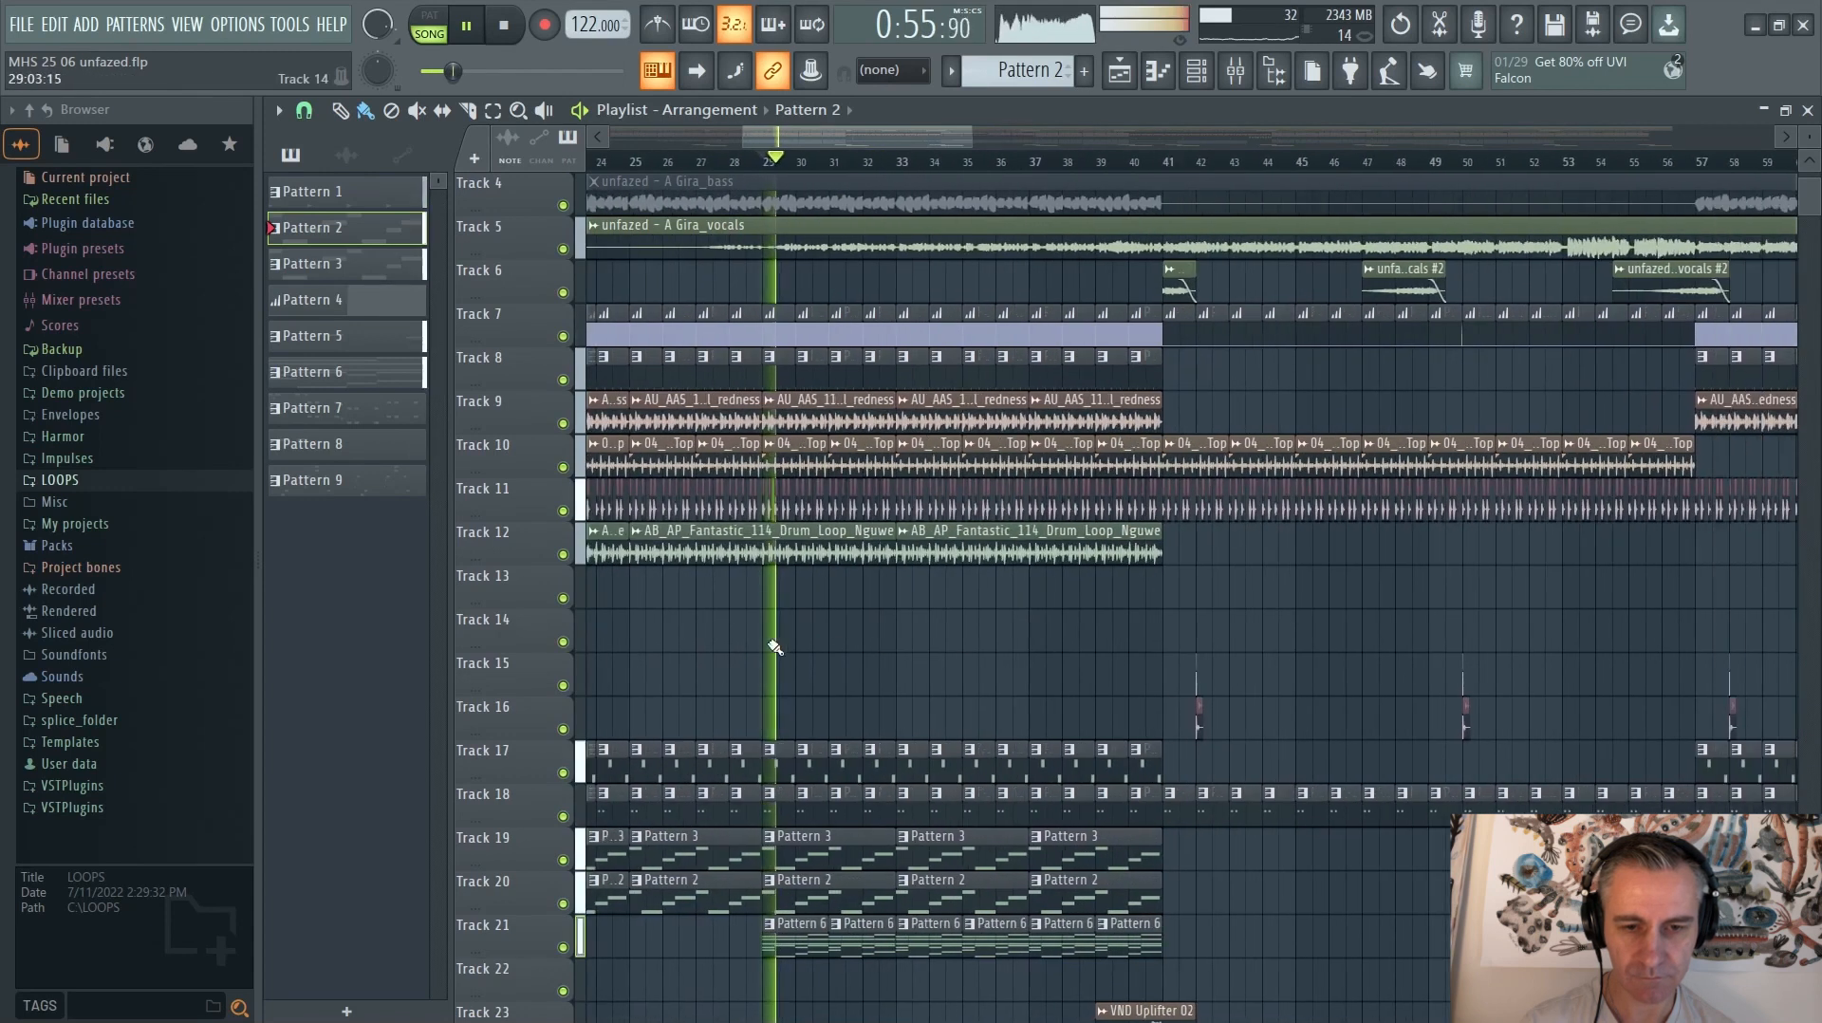
scroll(834, 641, "down", 1)
scroll(949, 616, "right", 3)
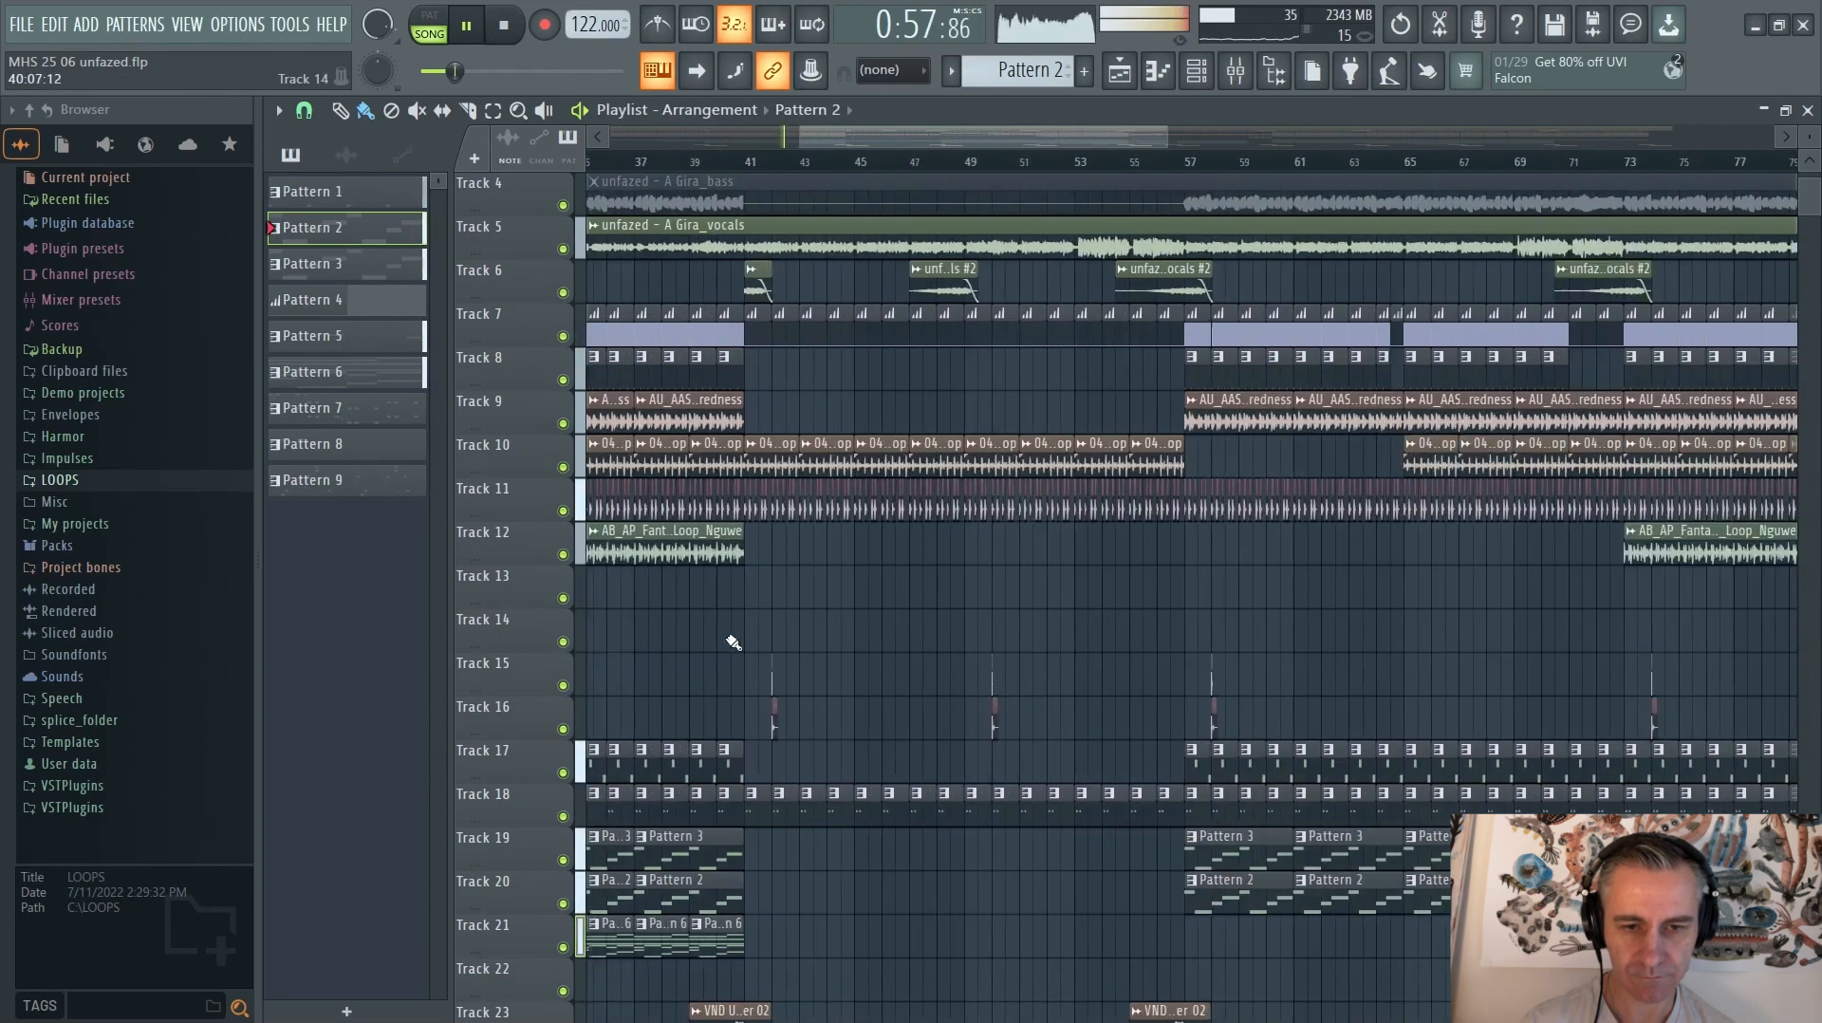
key("space")
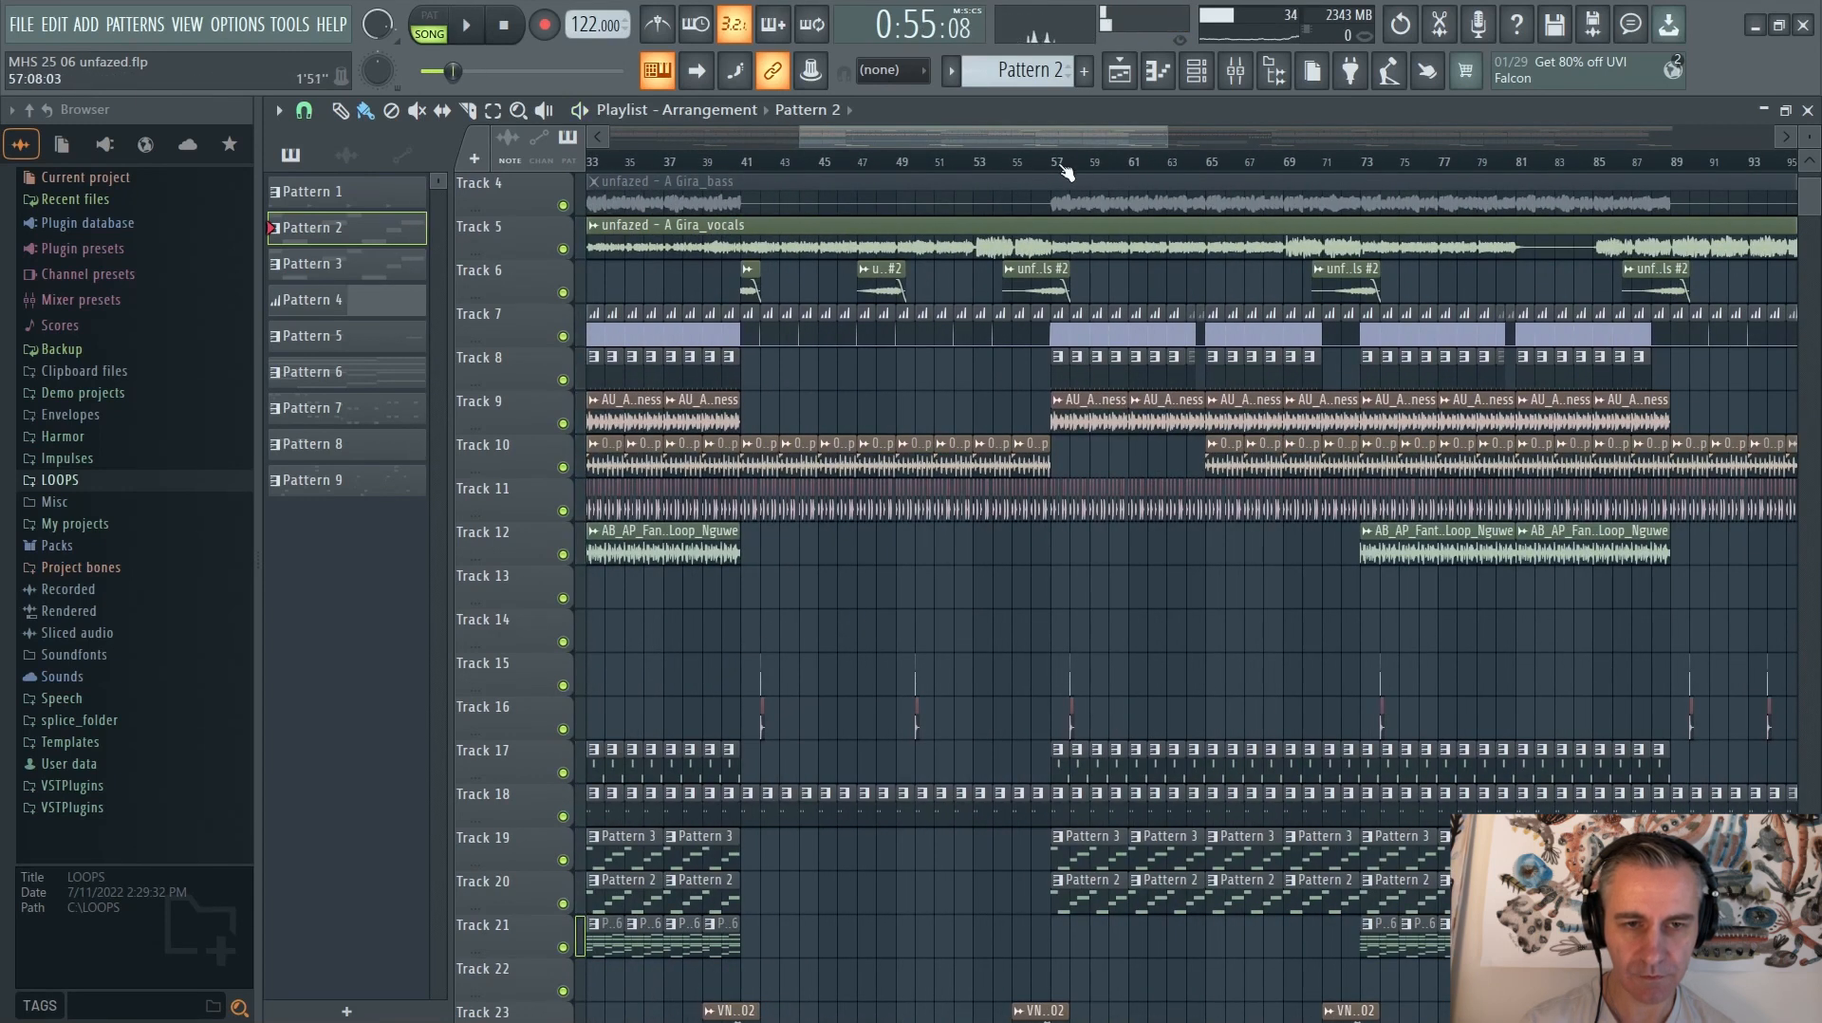
Play the arrangement from bar 57 where the drums and bass patterns return, and stop playback
left_click(1063, 166)
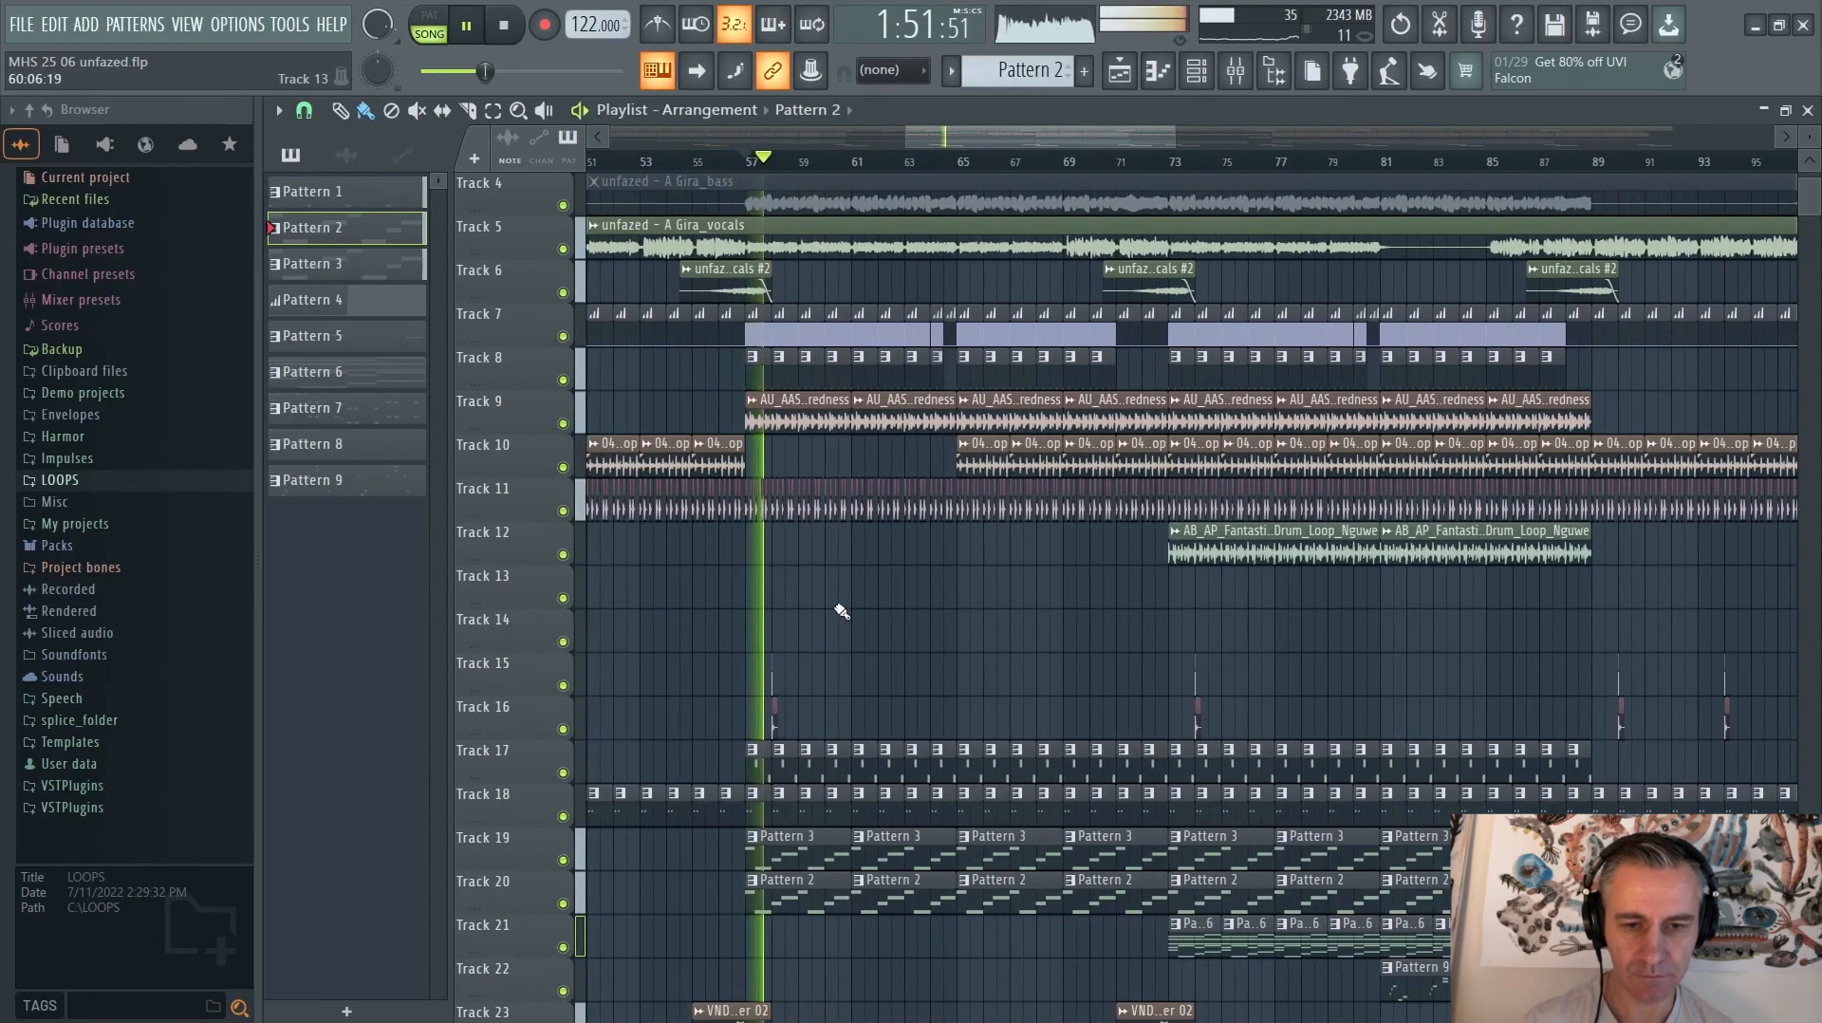
scroll(1041, 631, "down", 2)
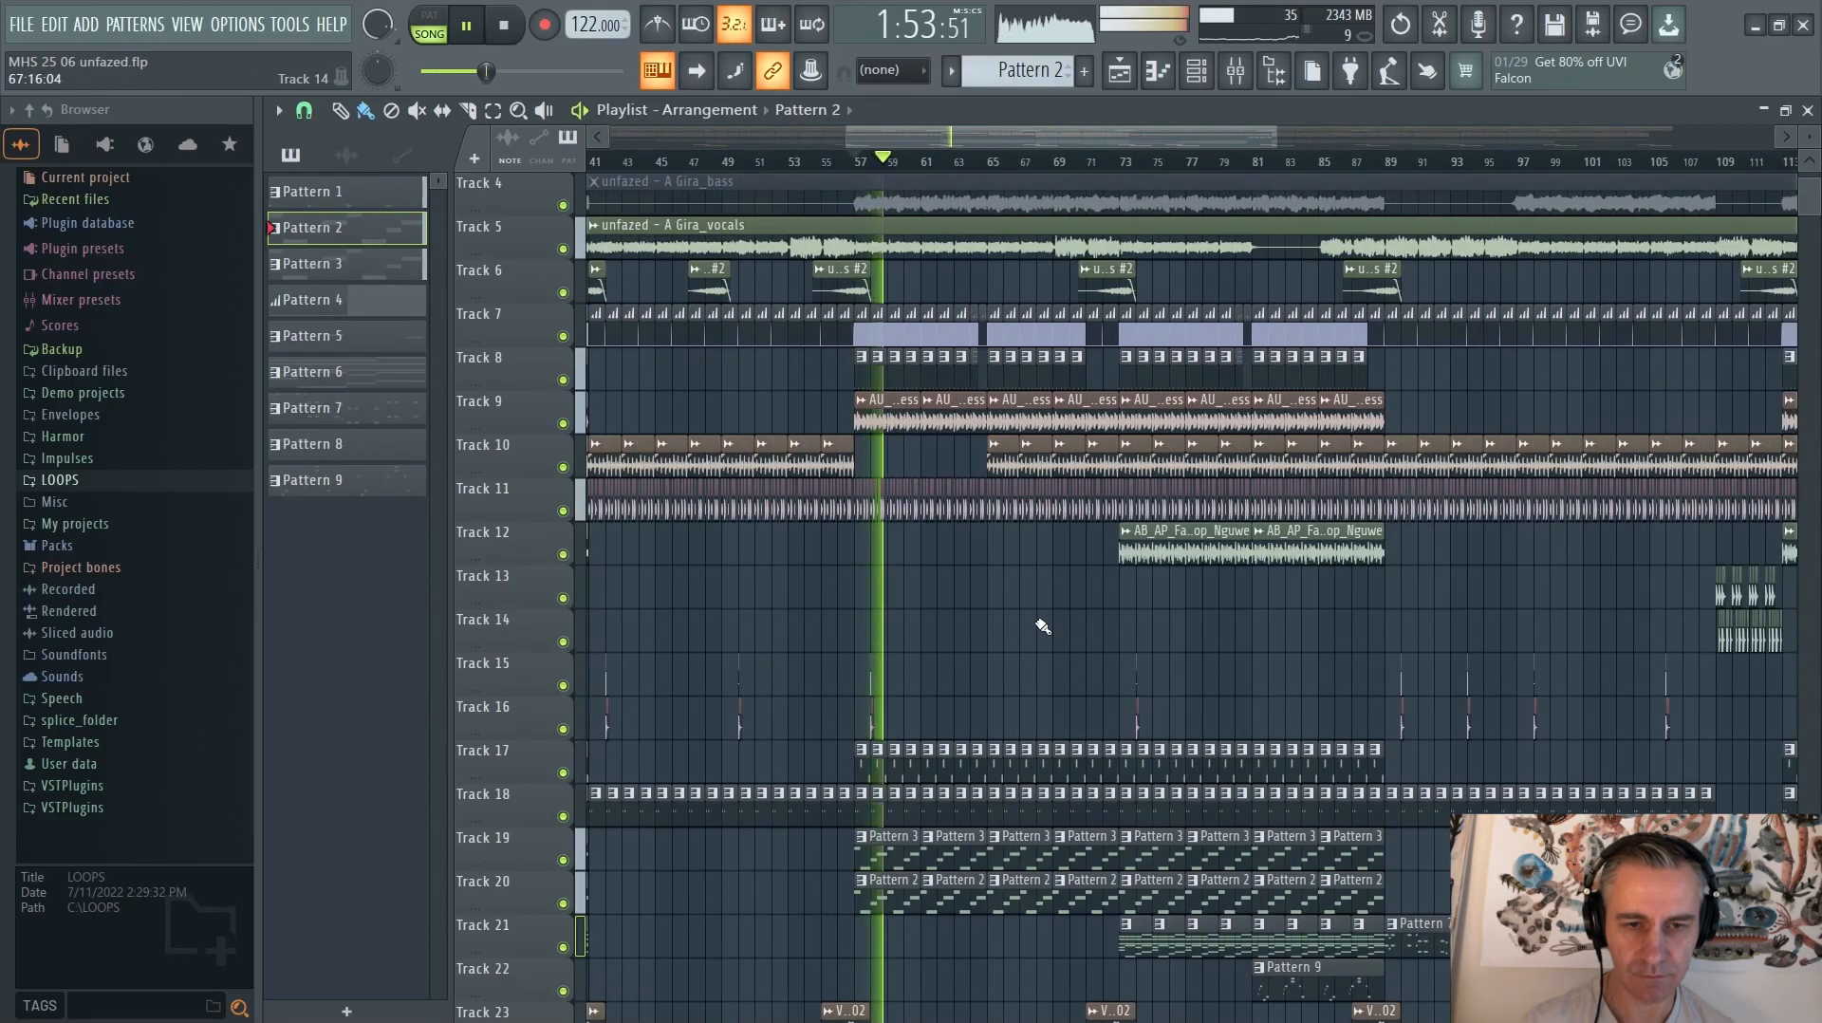
scroll(1041, 627, "up", 2)
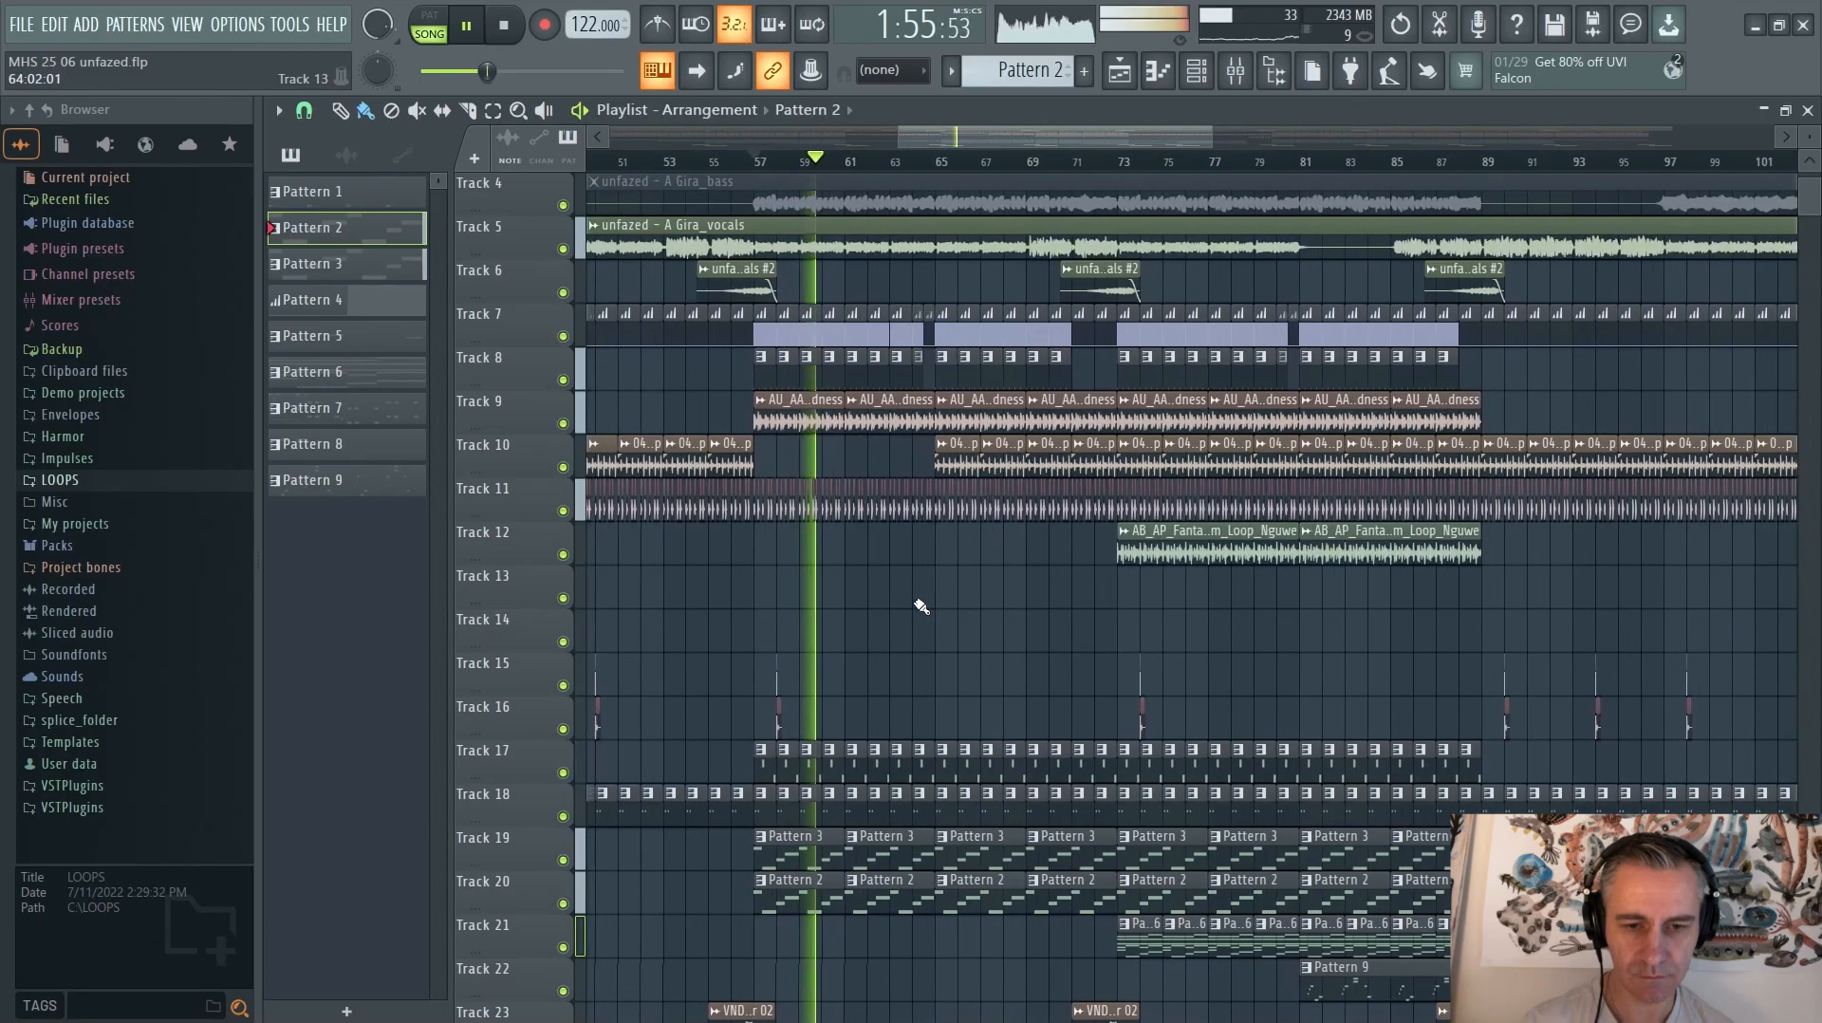
scroll(920, 605, "down", 2)
key("space")
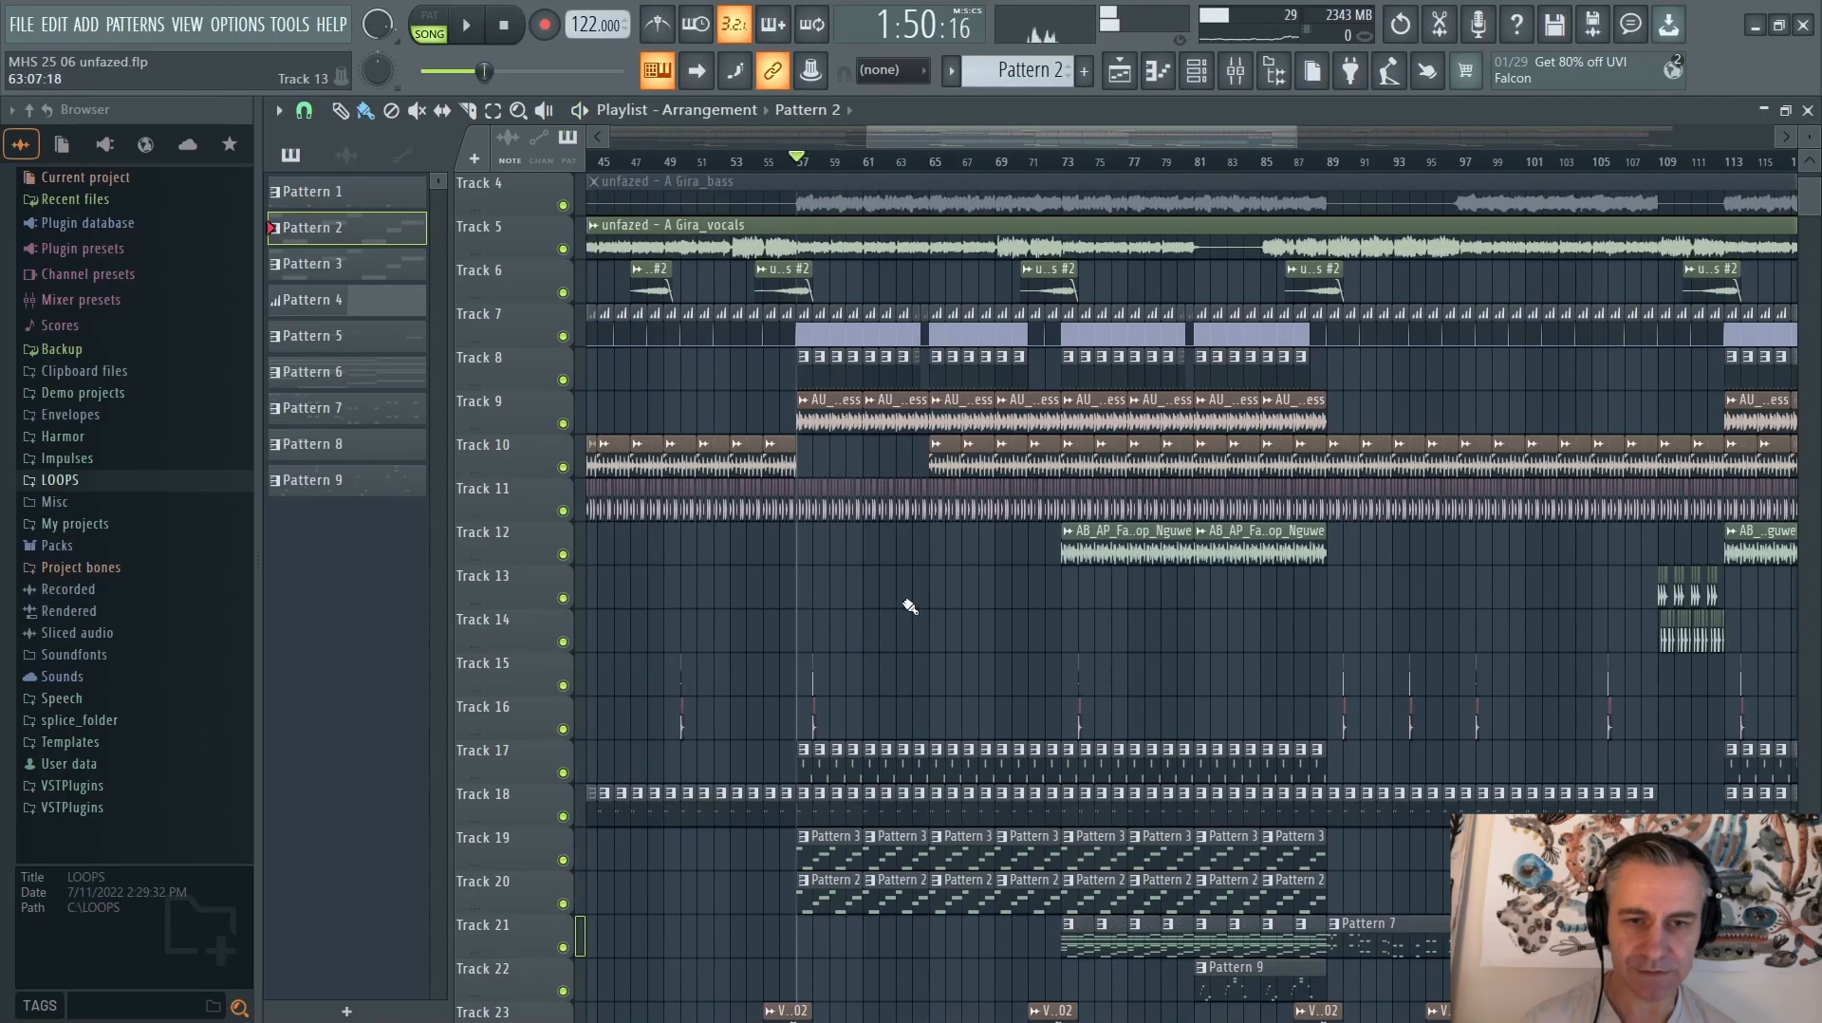
Show the channel rack beside the playlist and bring the clips around bar 17 into close view
scroll(910, 605, "down", 1)
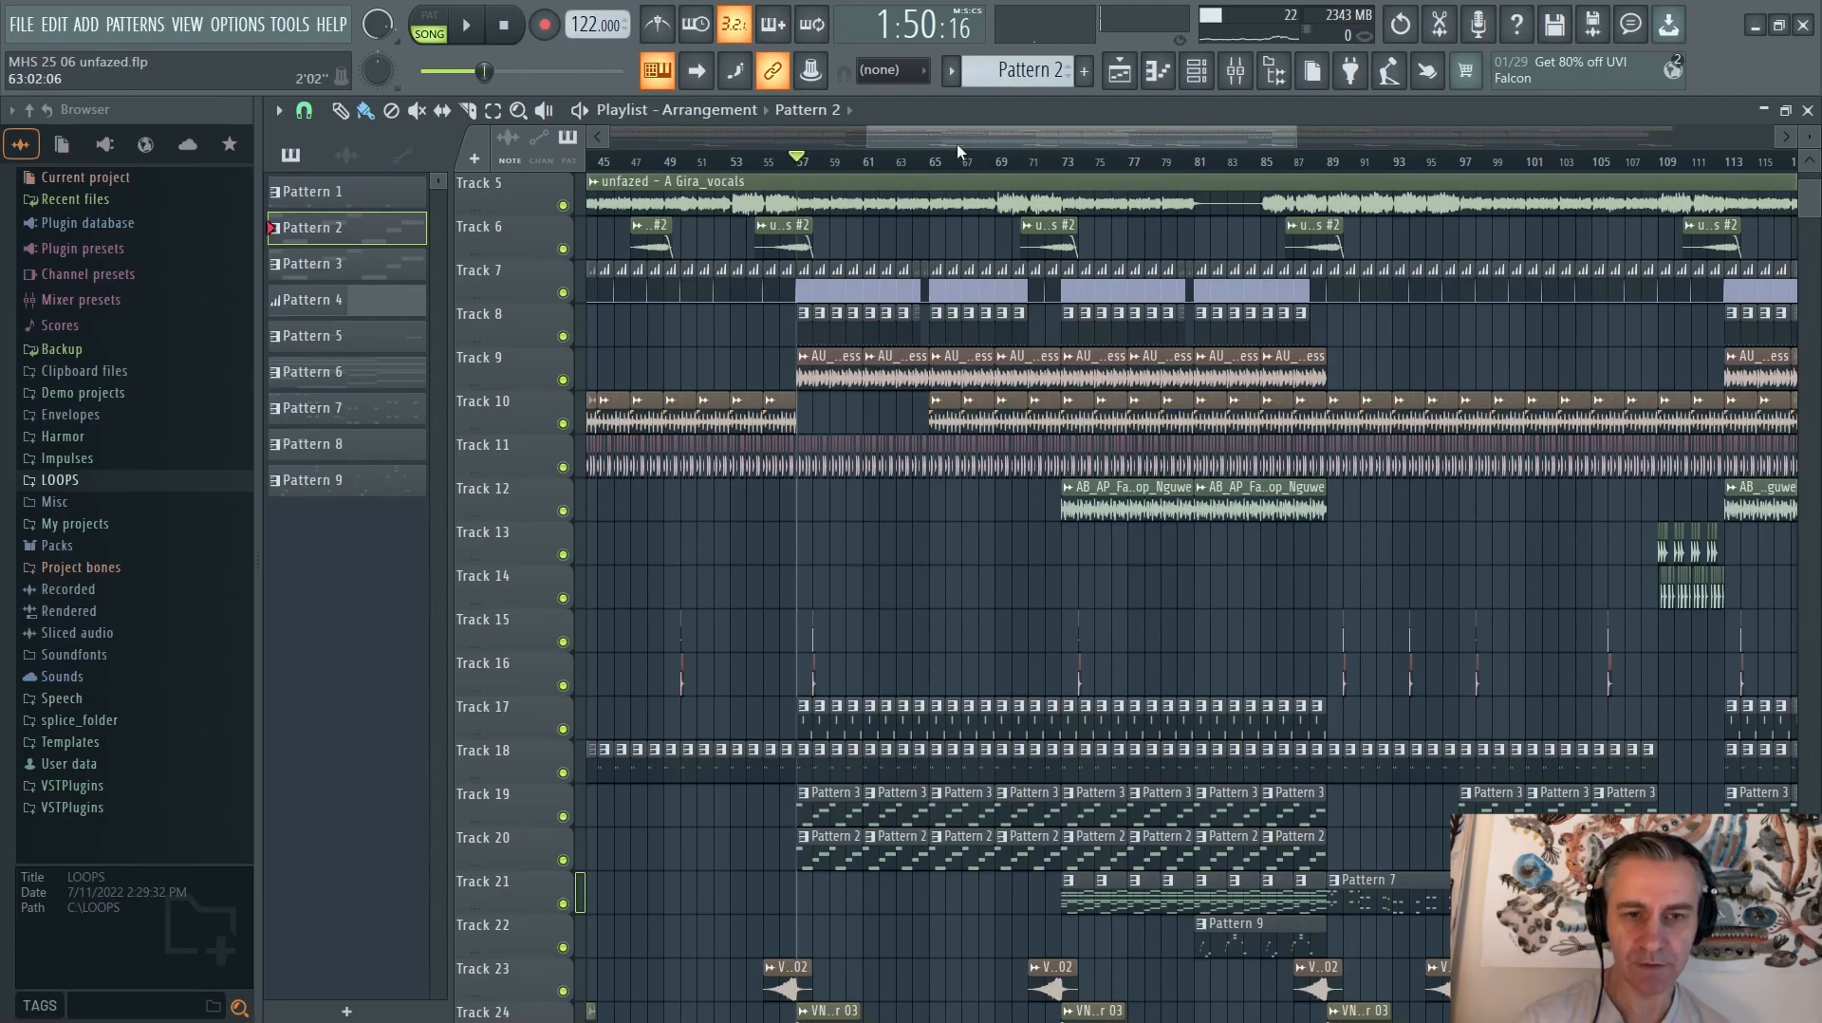
scroll(1017, 276, "up", 4)
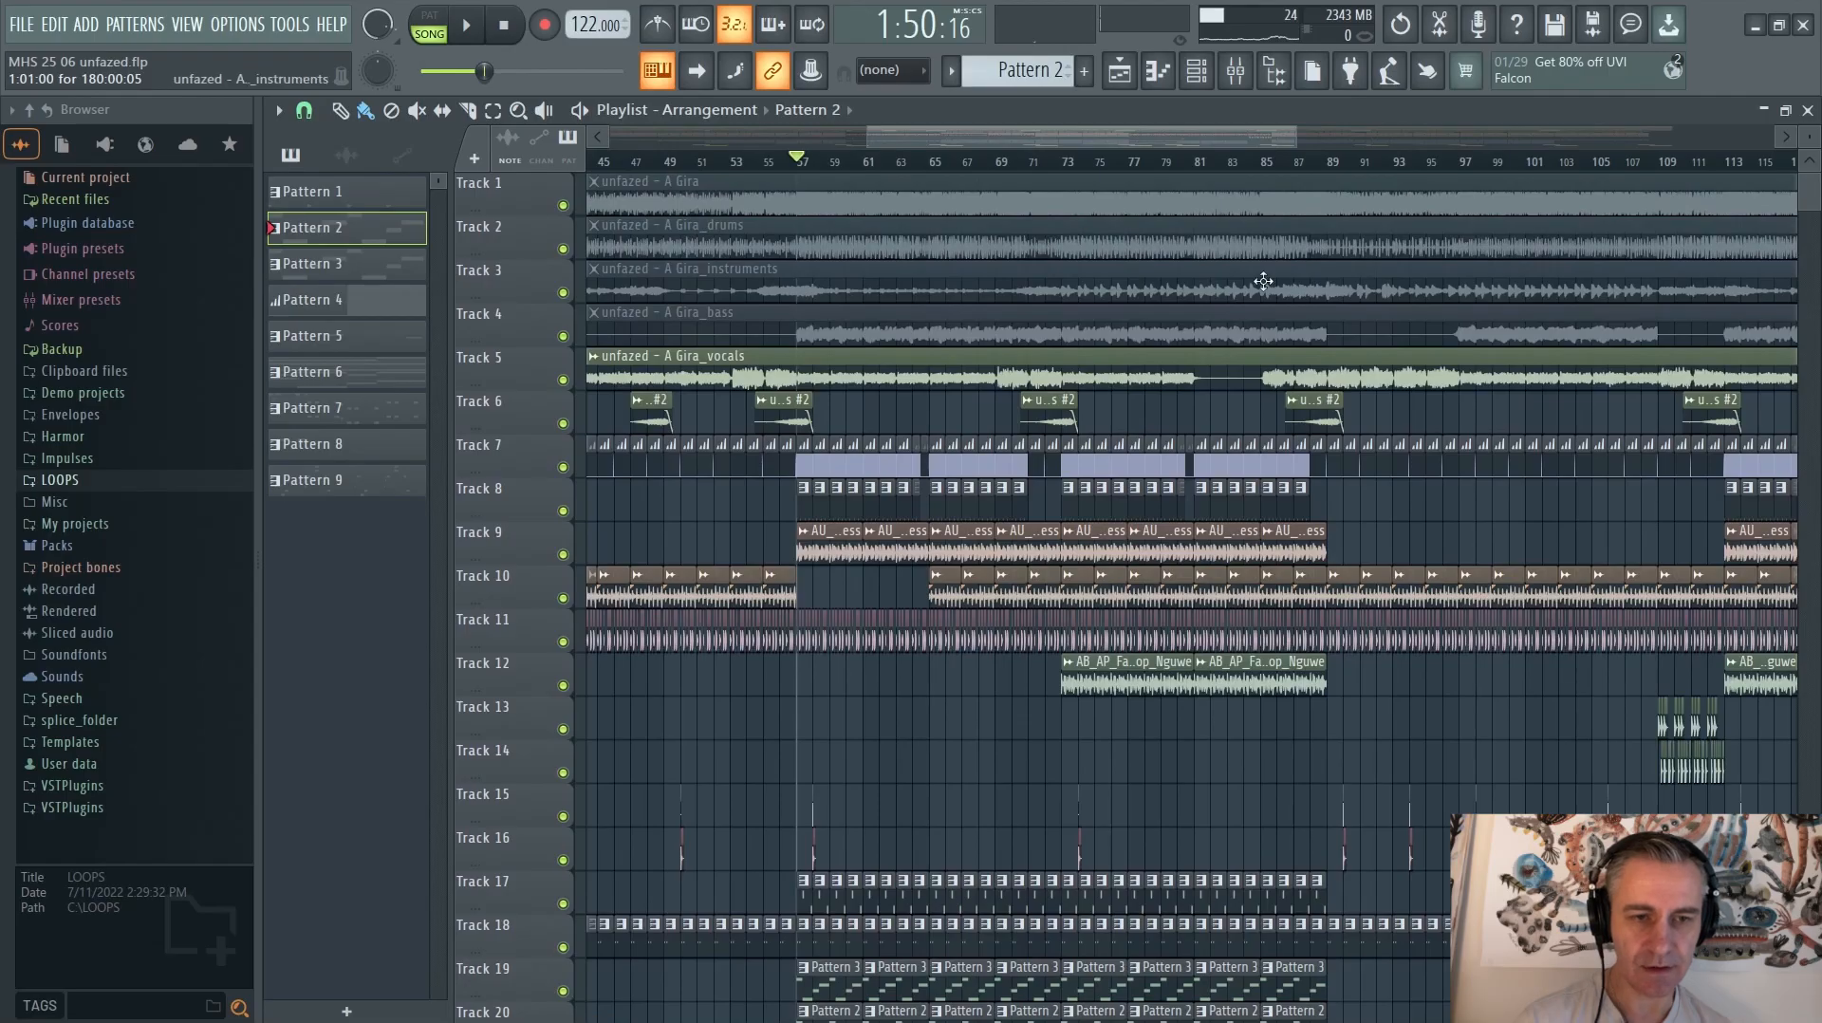
scroll(1263, 280, "down", 3)
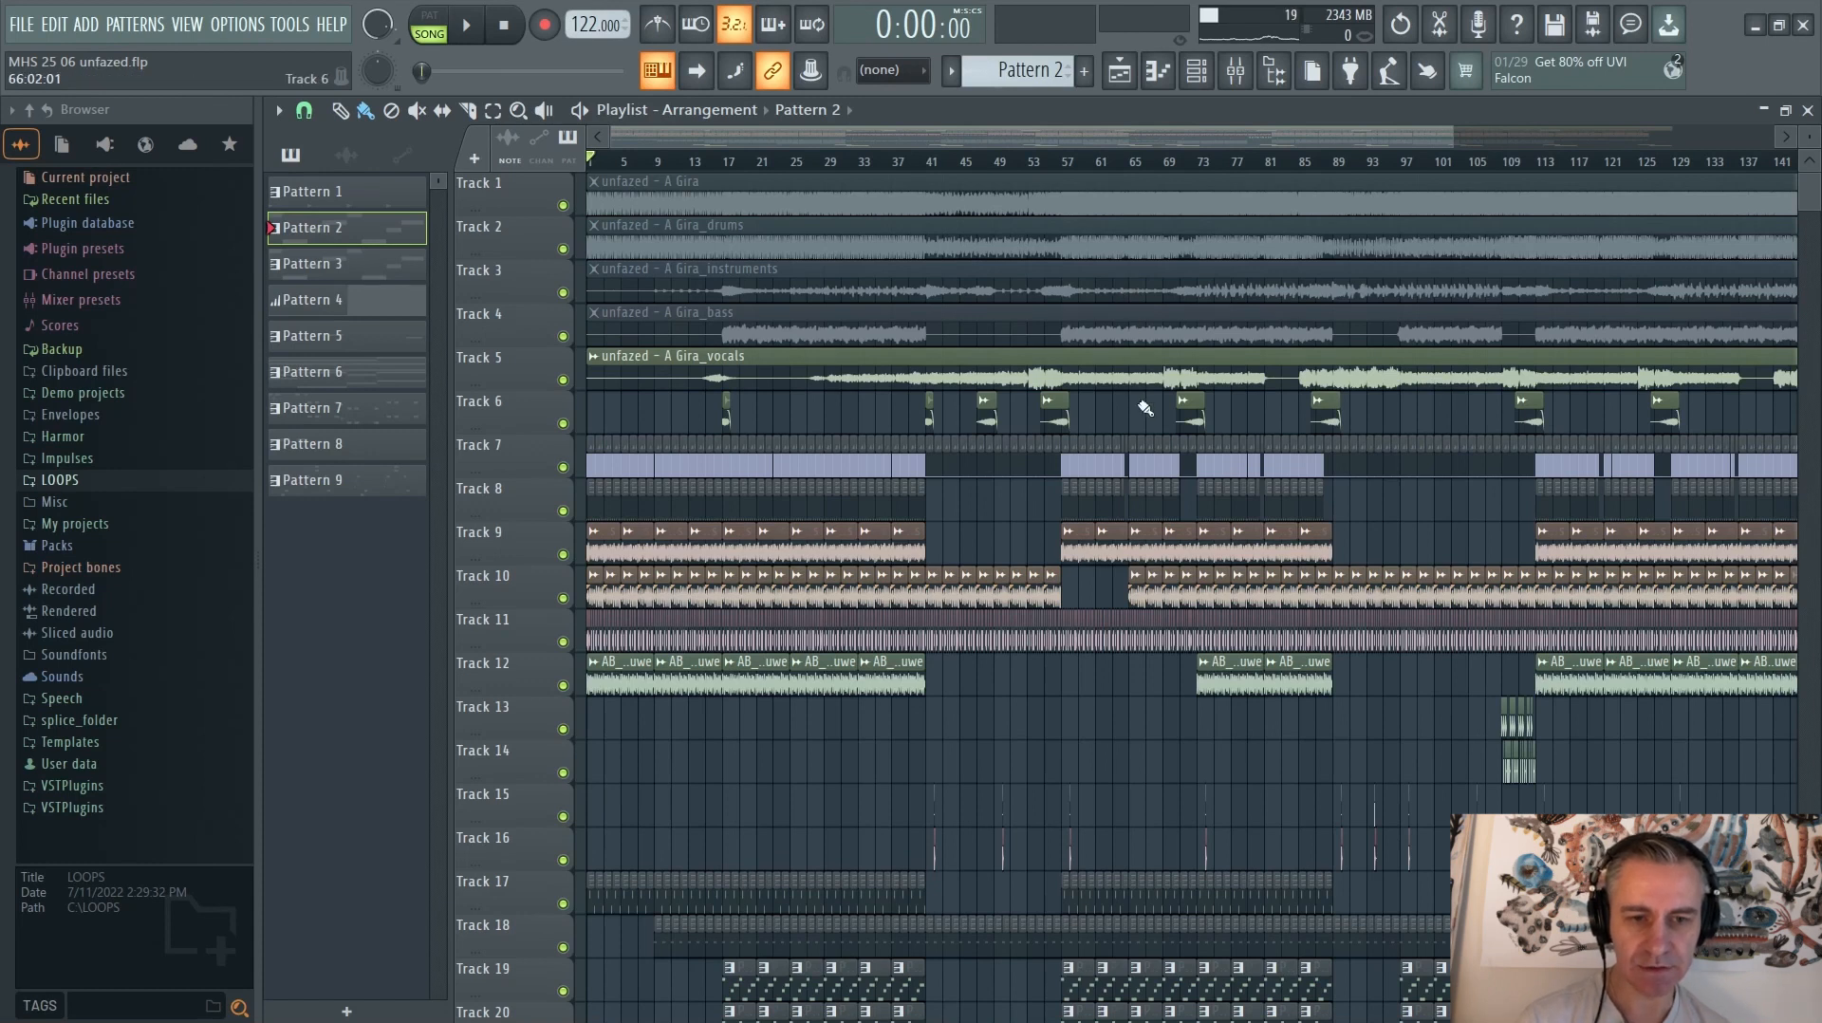
scroll(1145, 408, "up", 3)
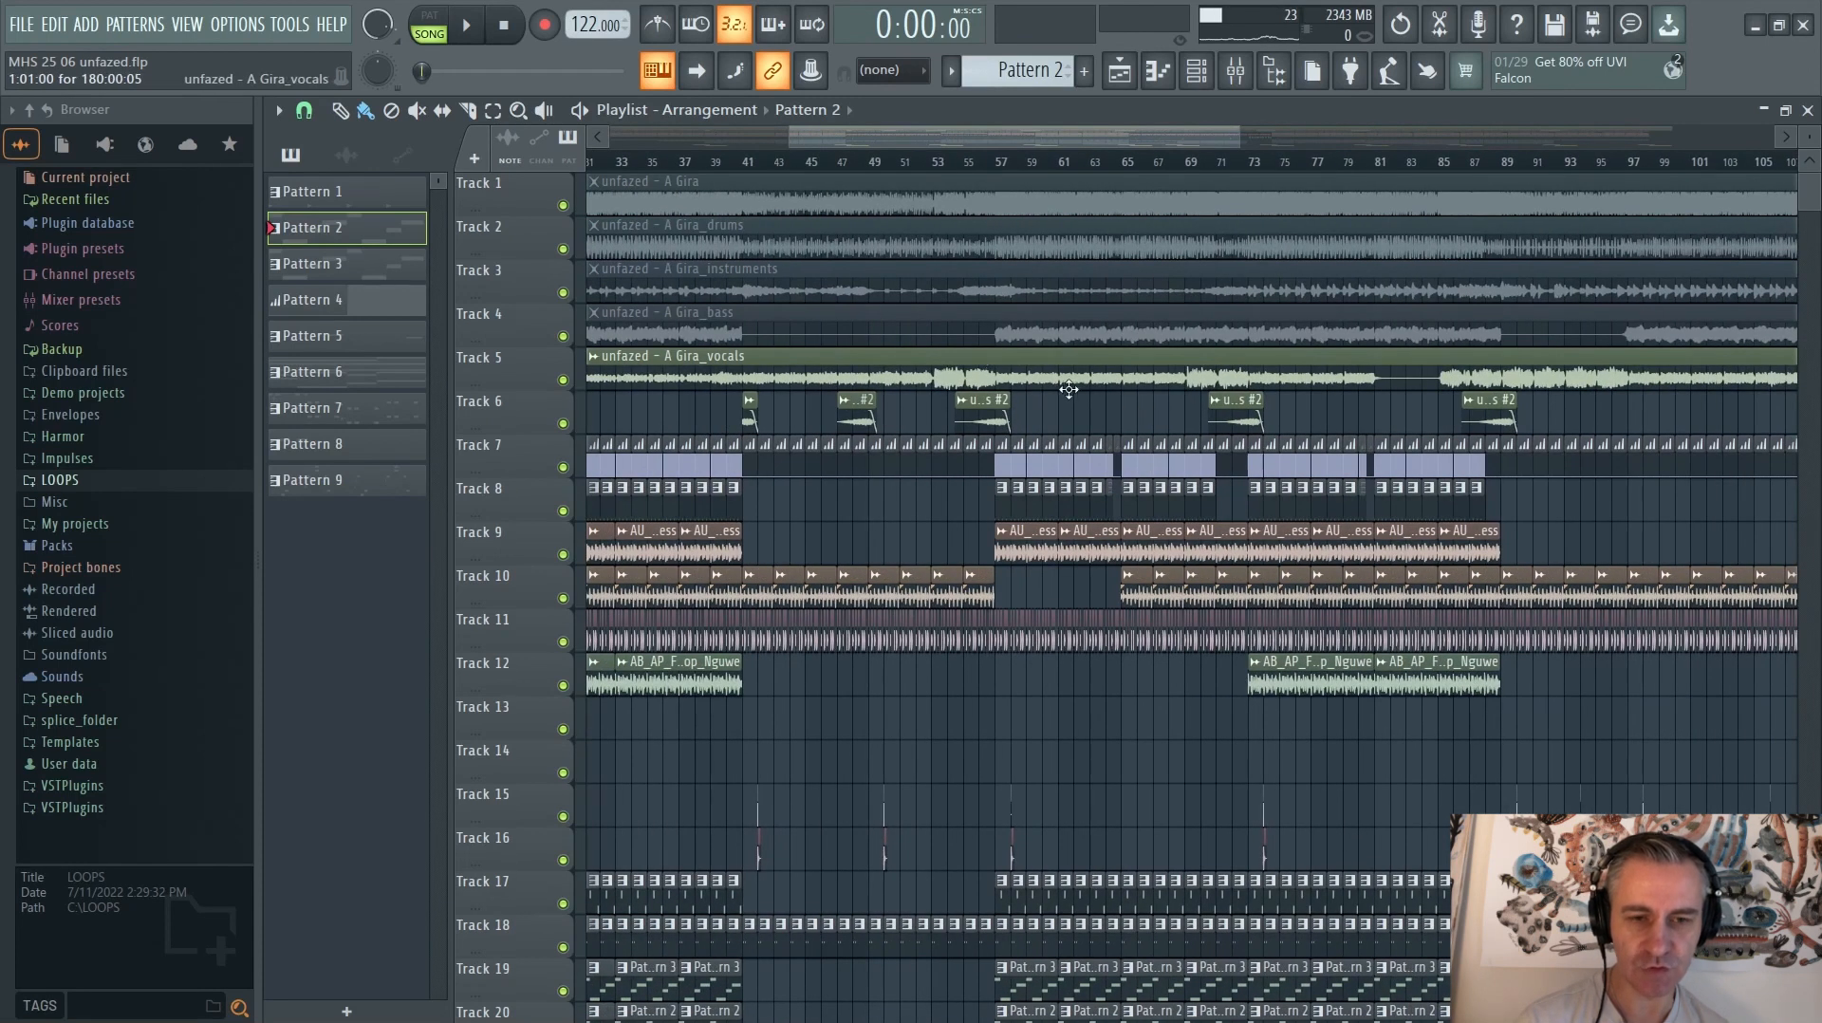
key("F6")
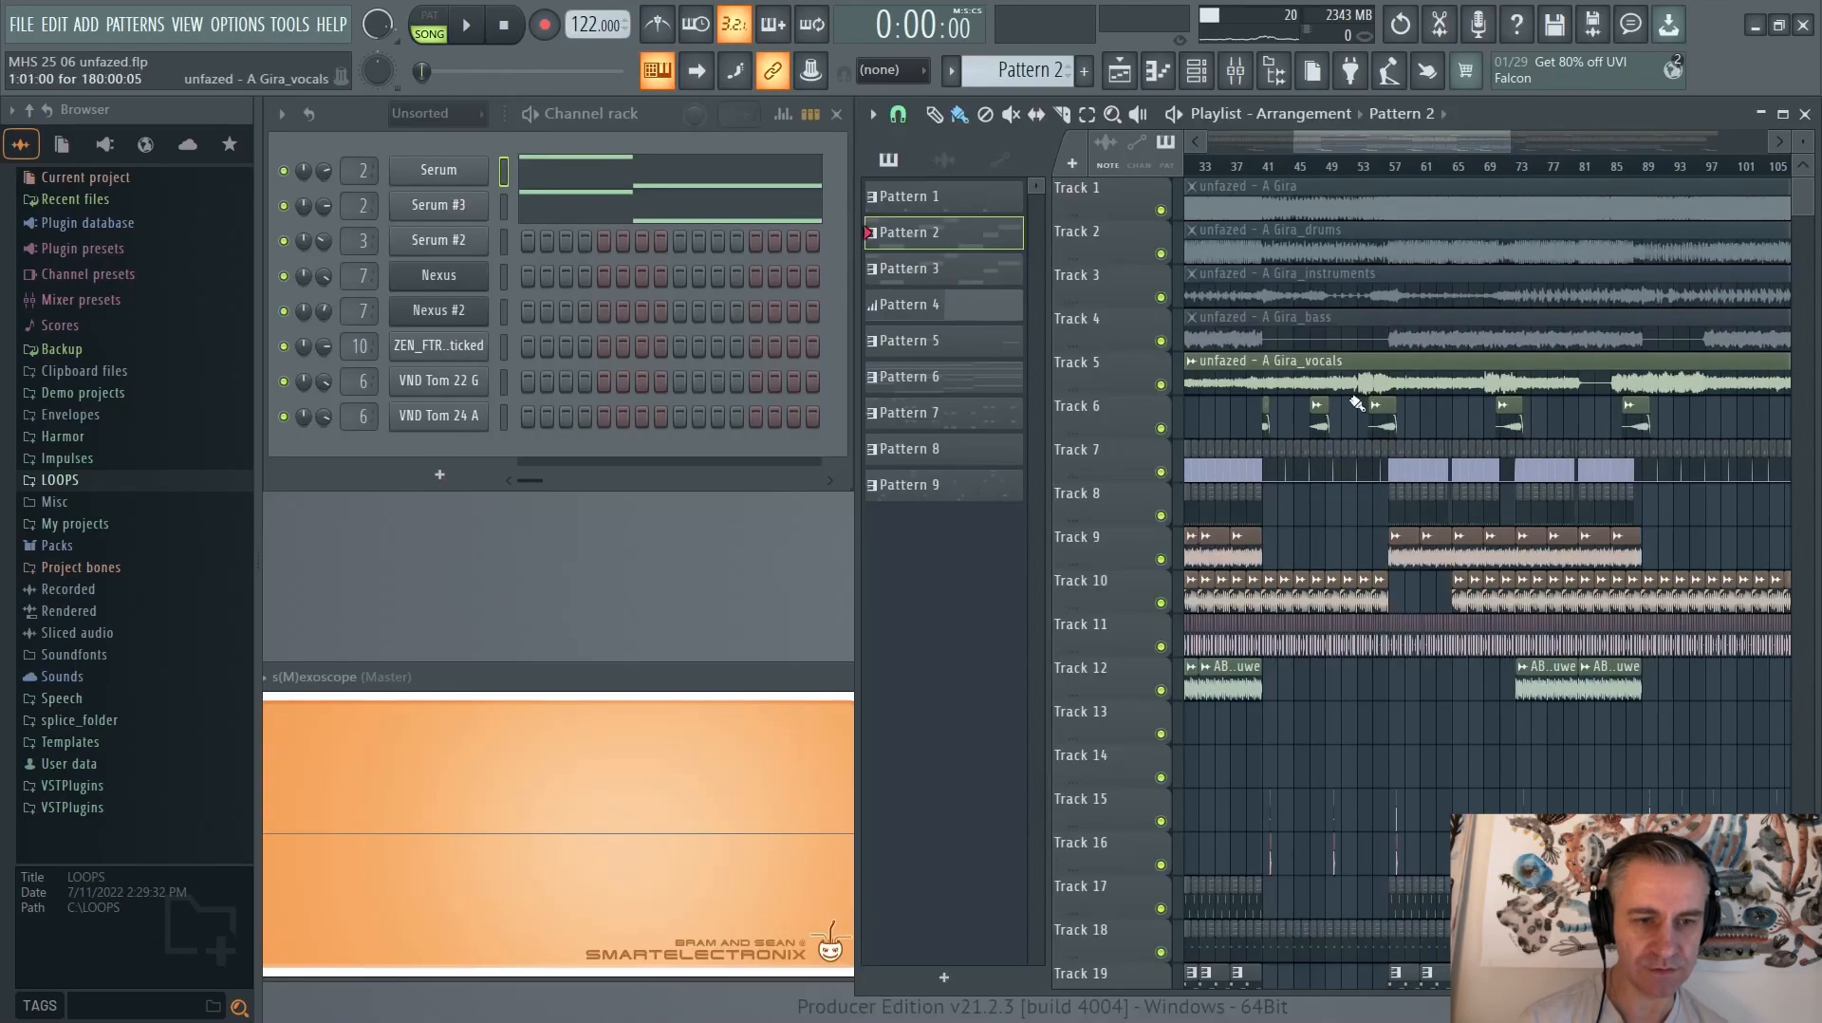
scroll(1357, 406, "up", 10)
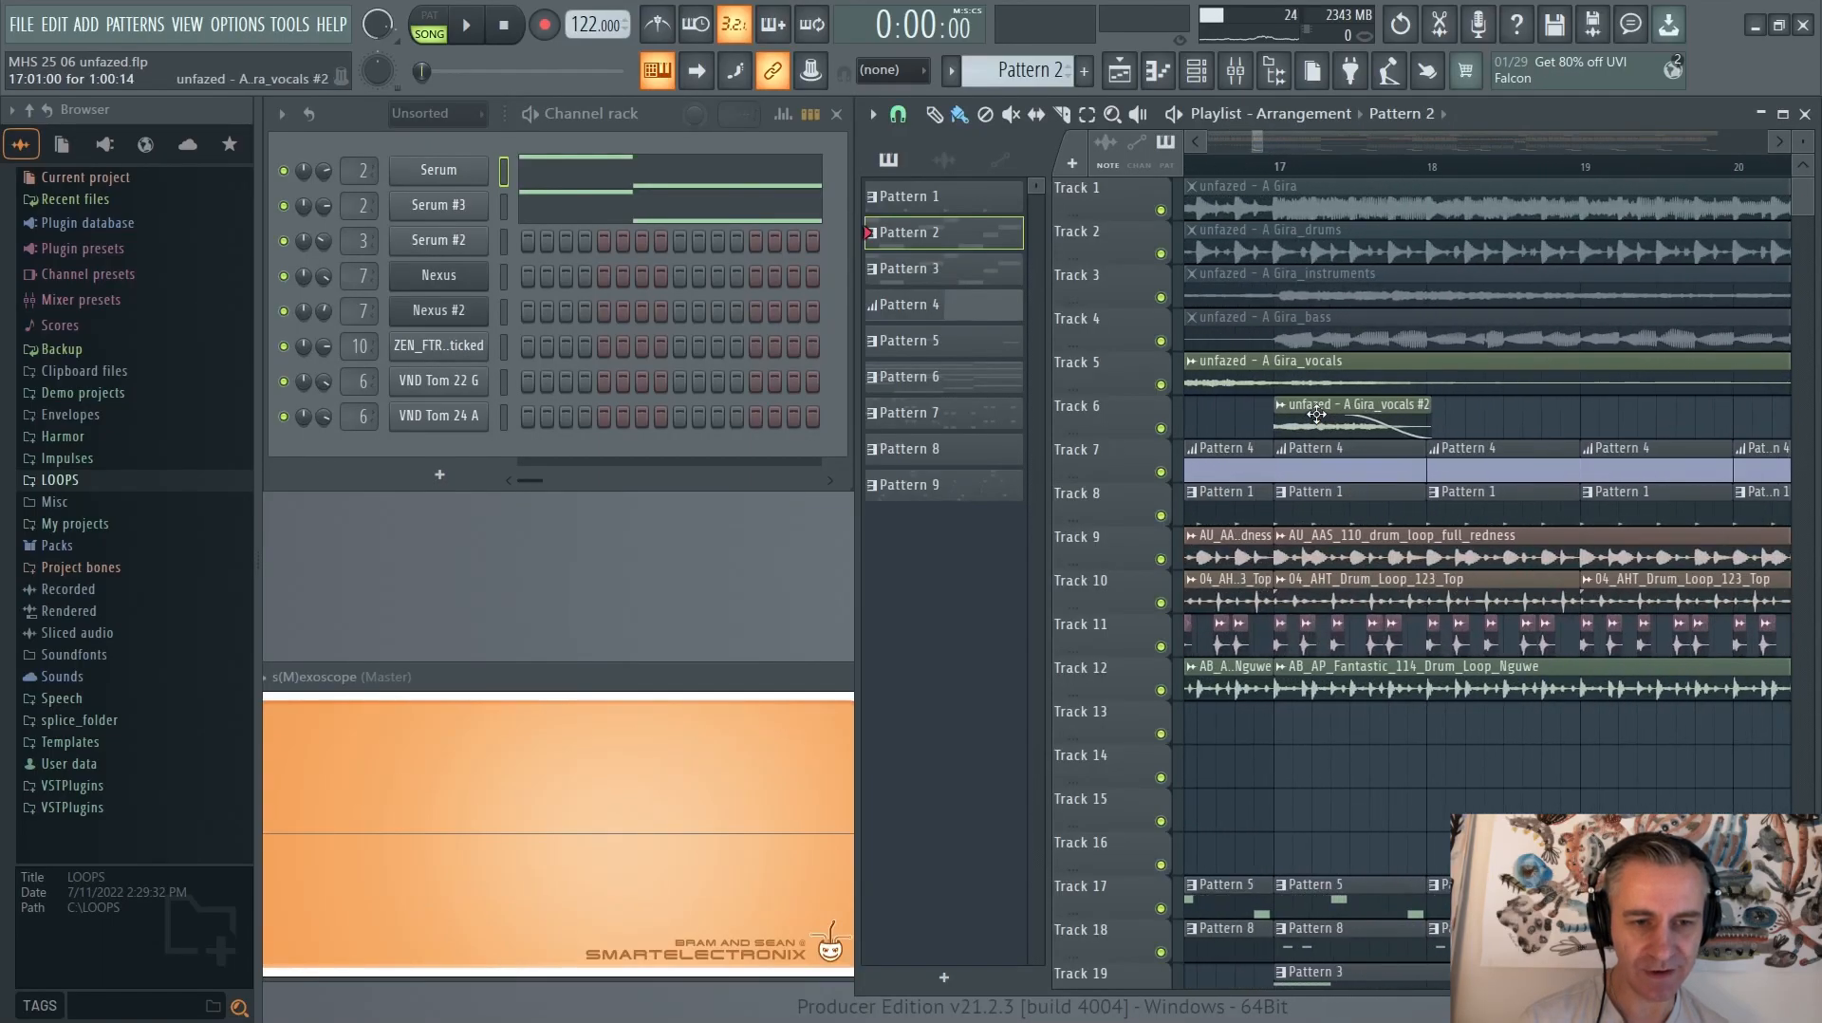
scroll(1316, 413, "down", 3)
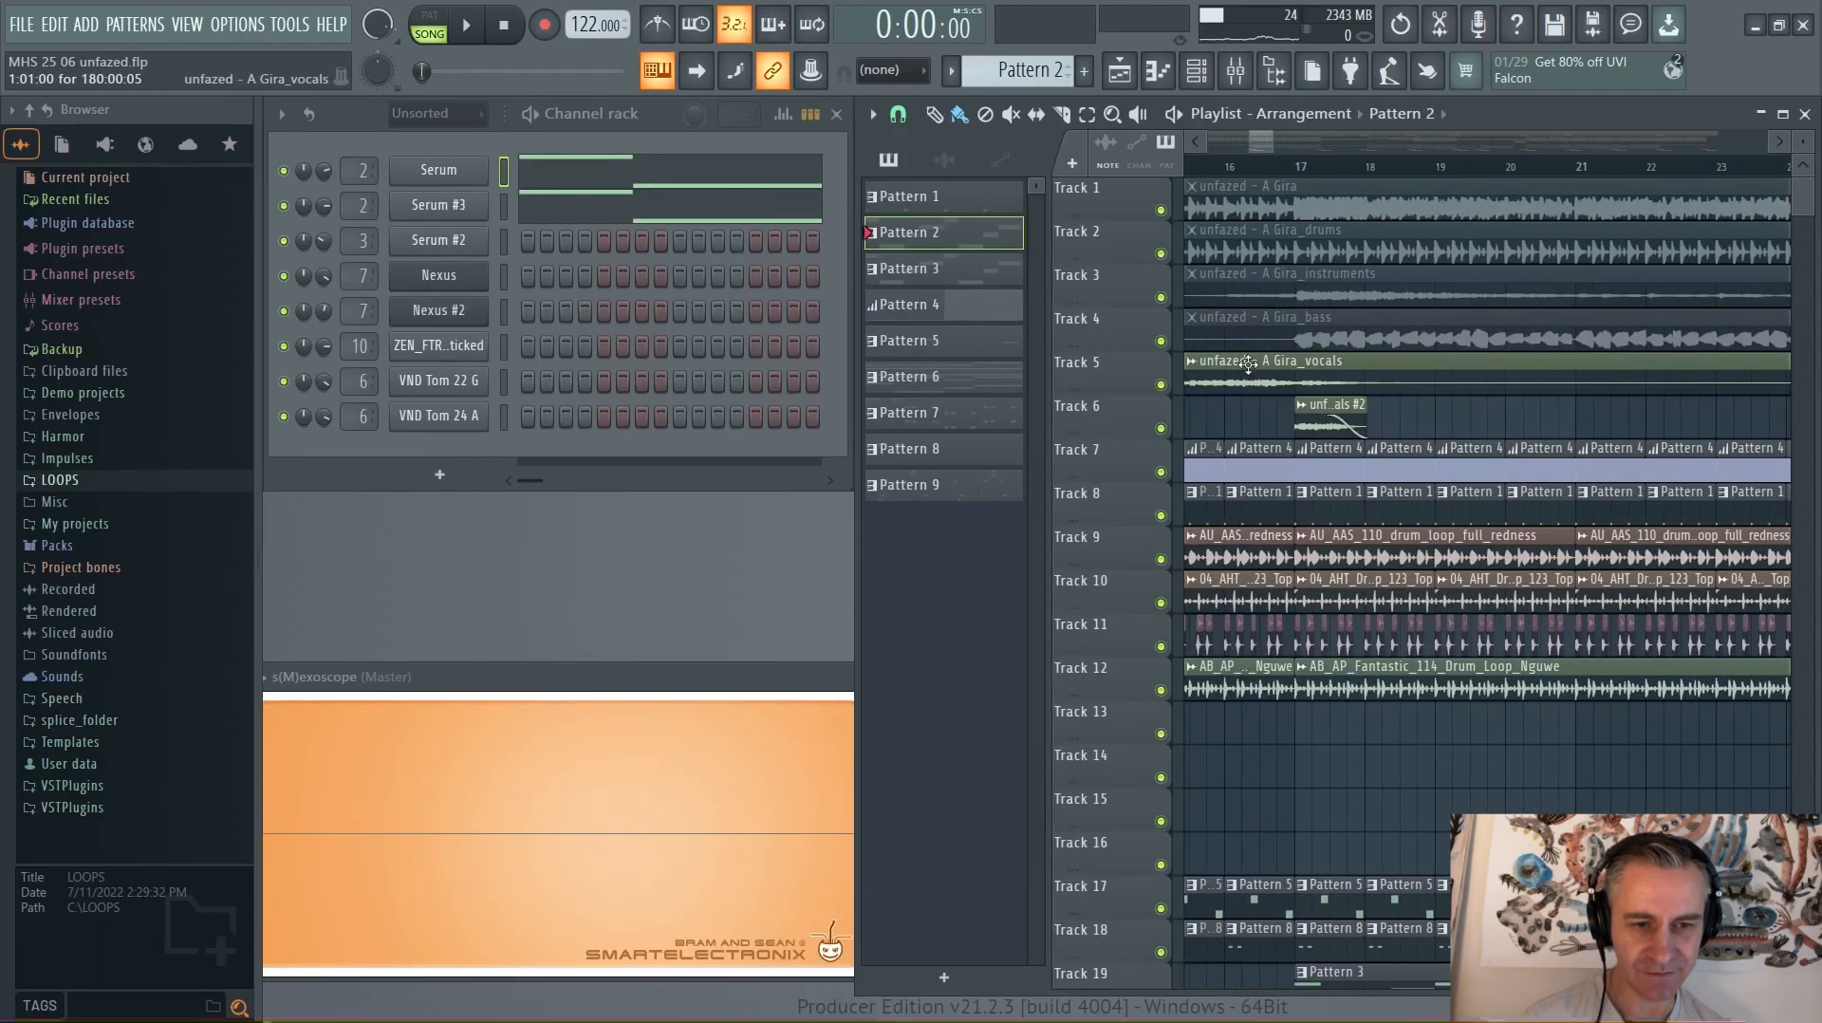
Solo Track 3, unmute its instruments stem, listen to it from bar 17, and mute the stem again
right_click(1162, 298)
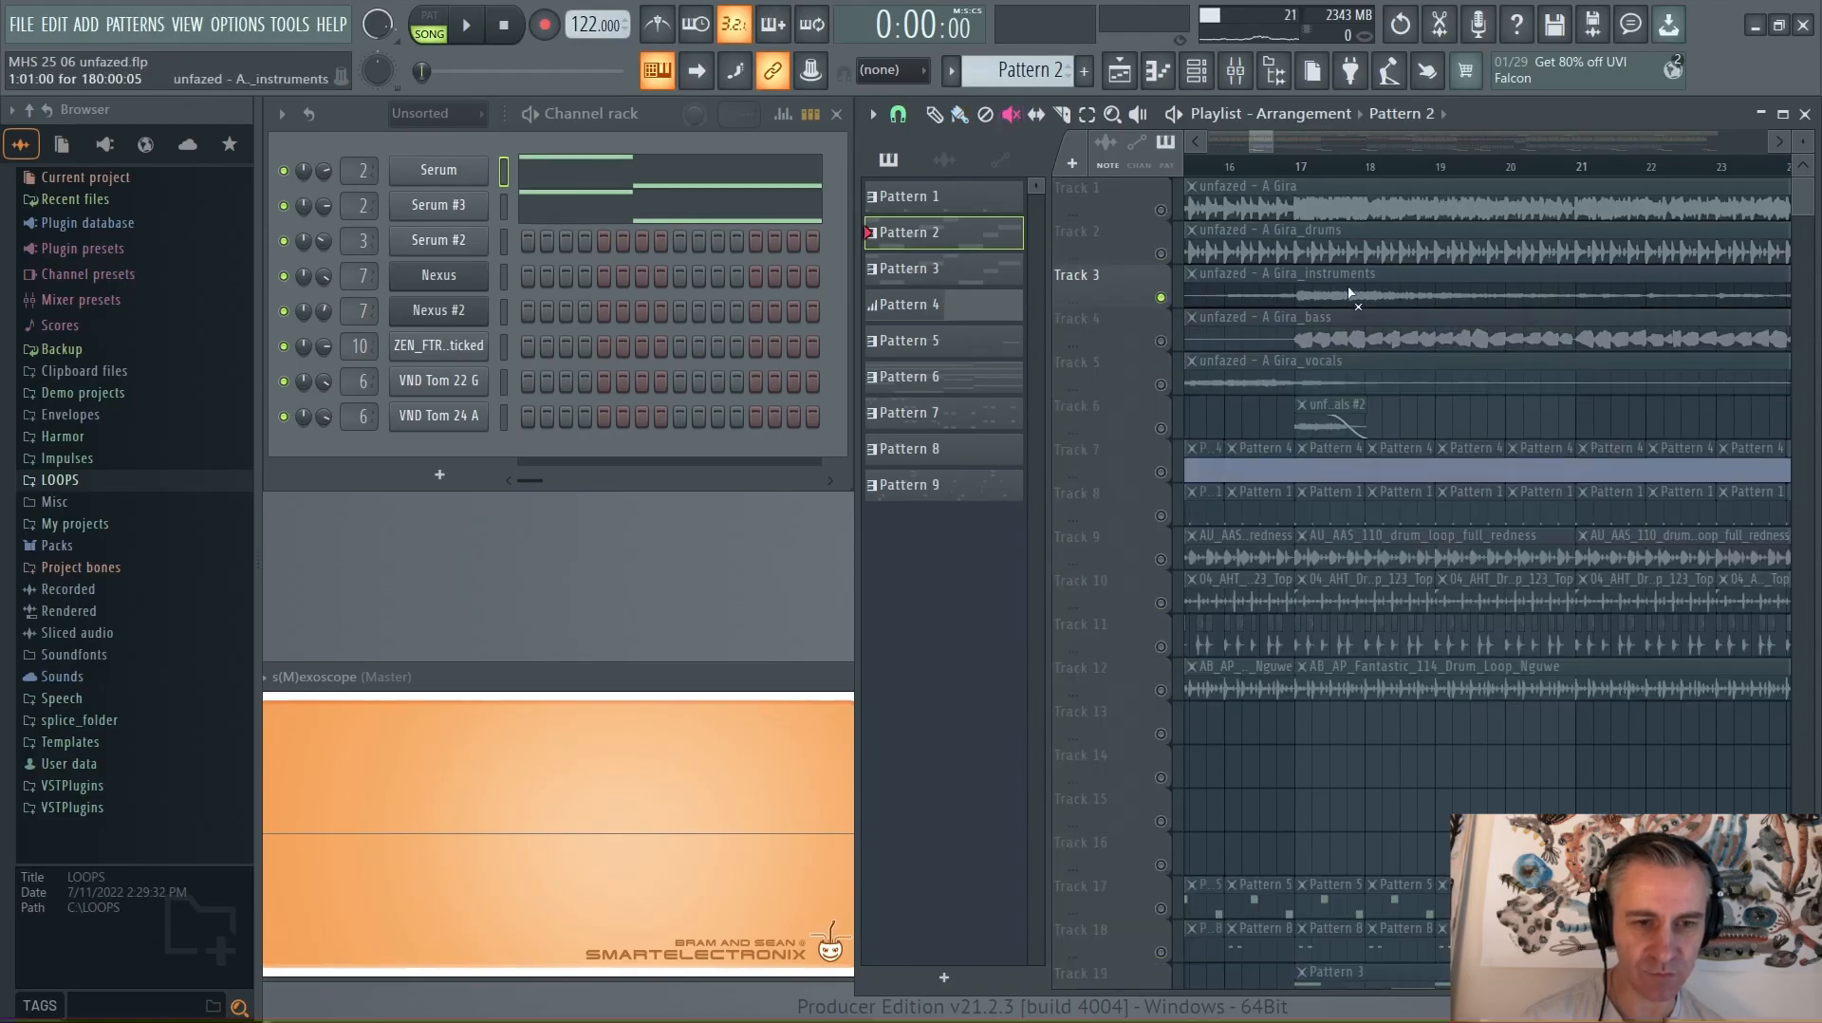
left_click(1398, 300)
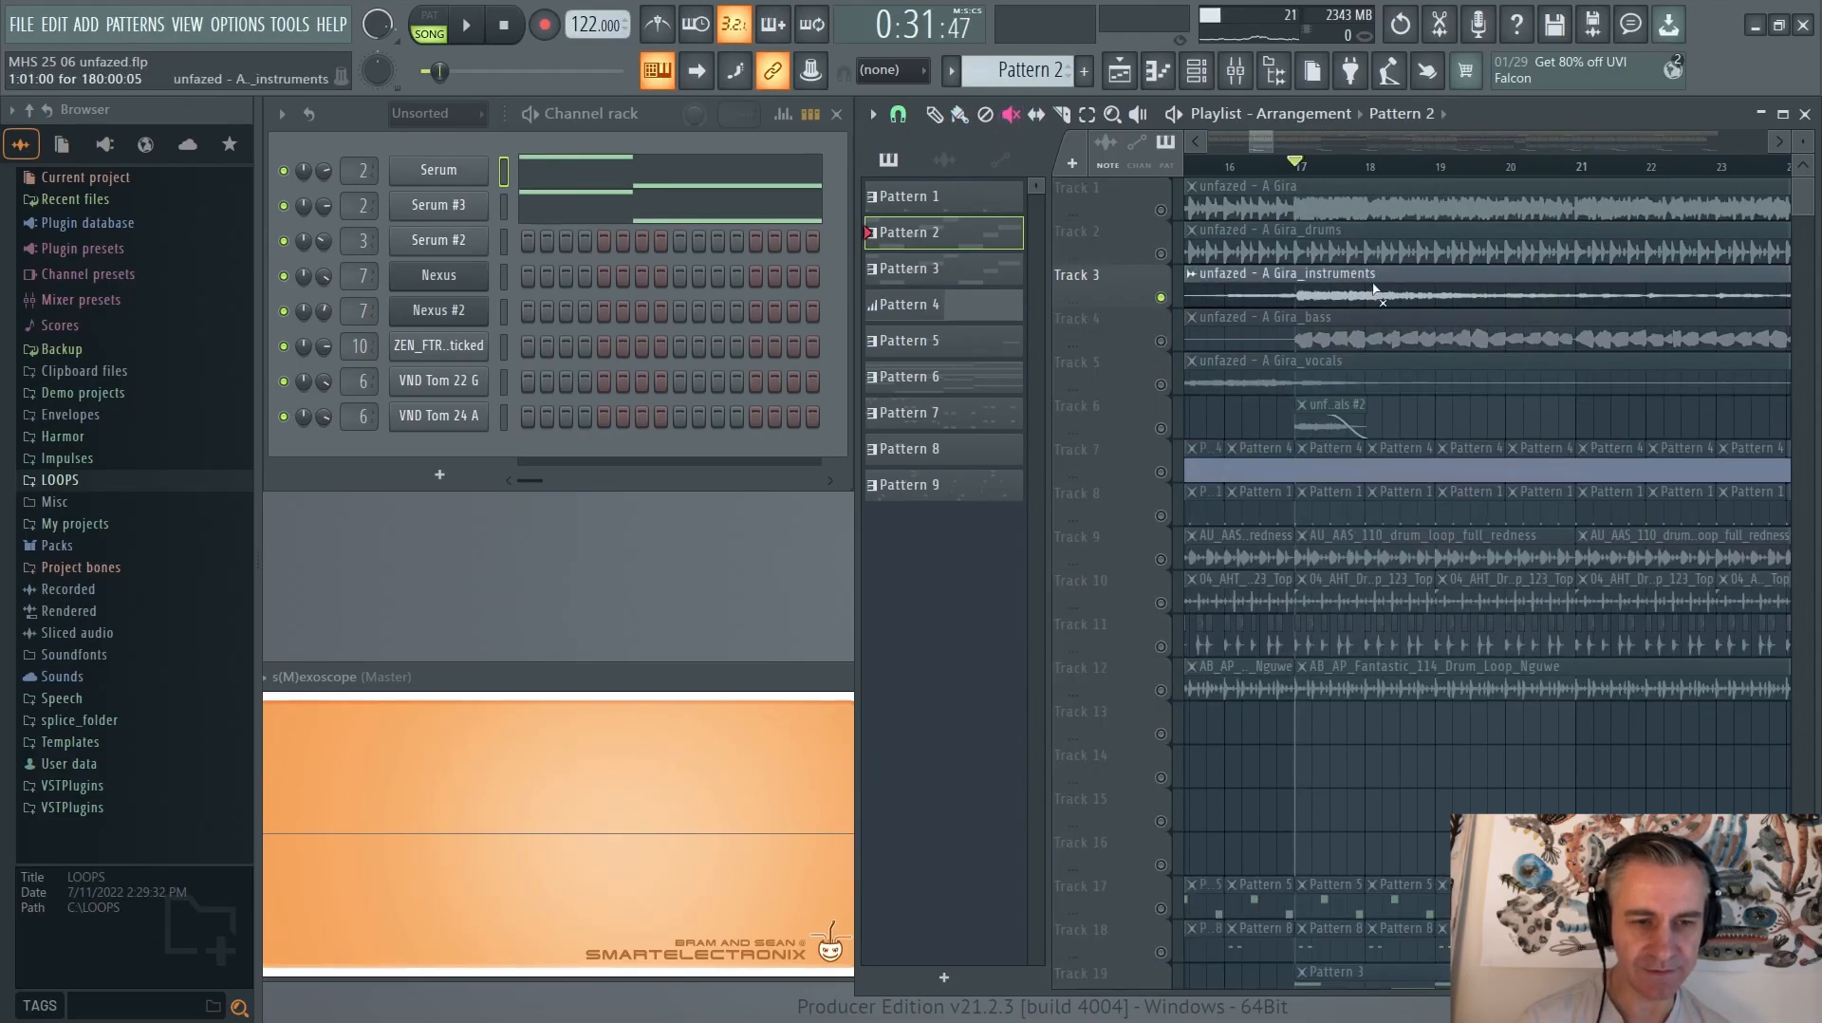
scroll(1338, 305, "right", 2)
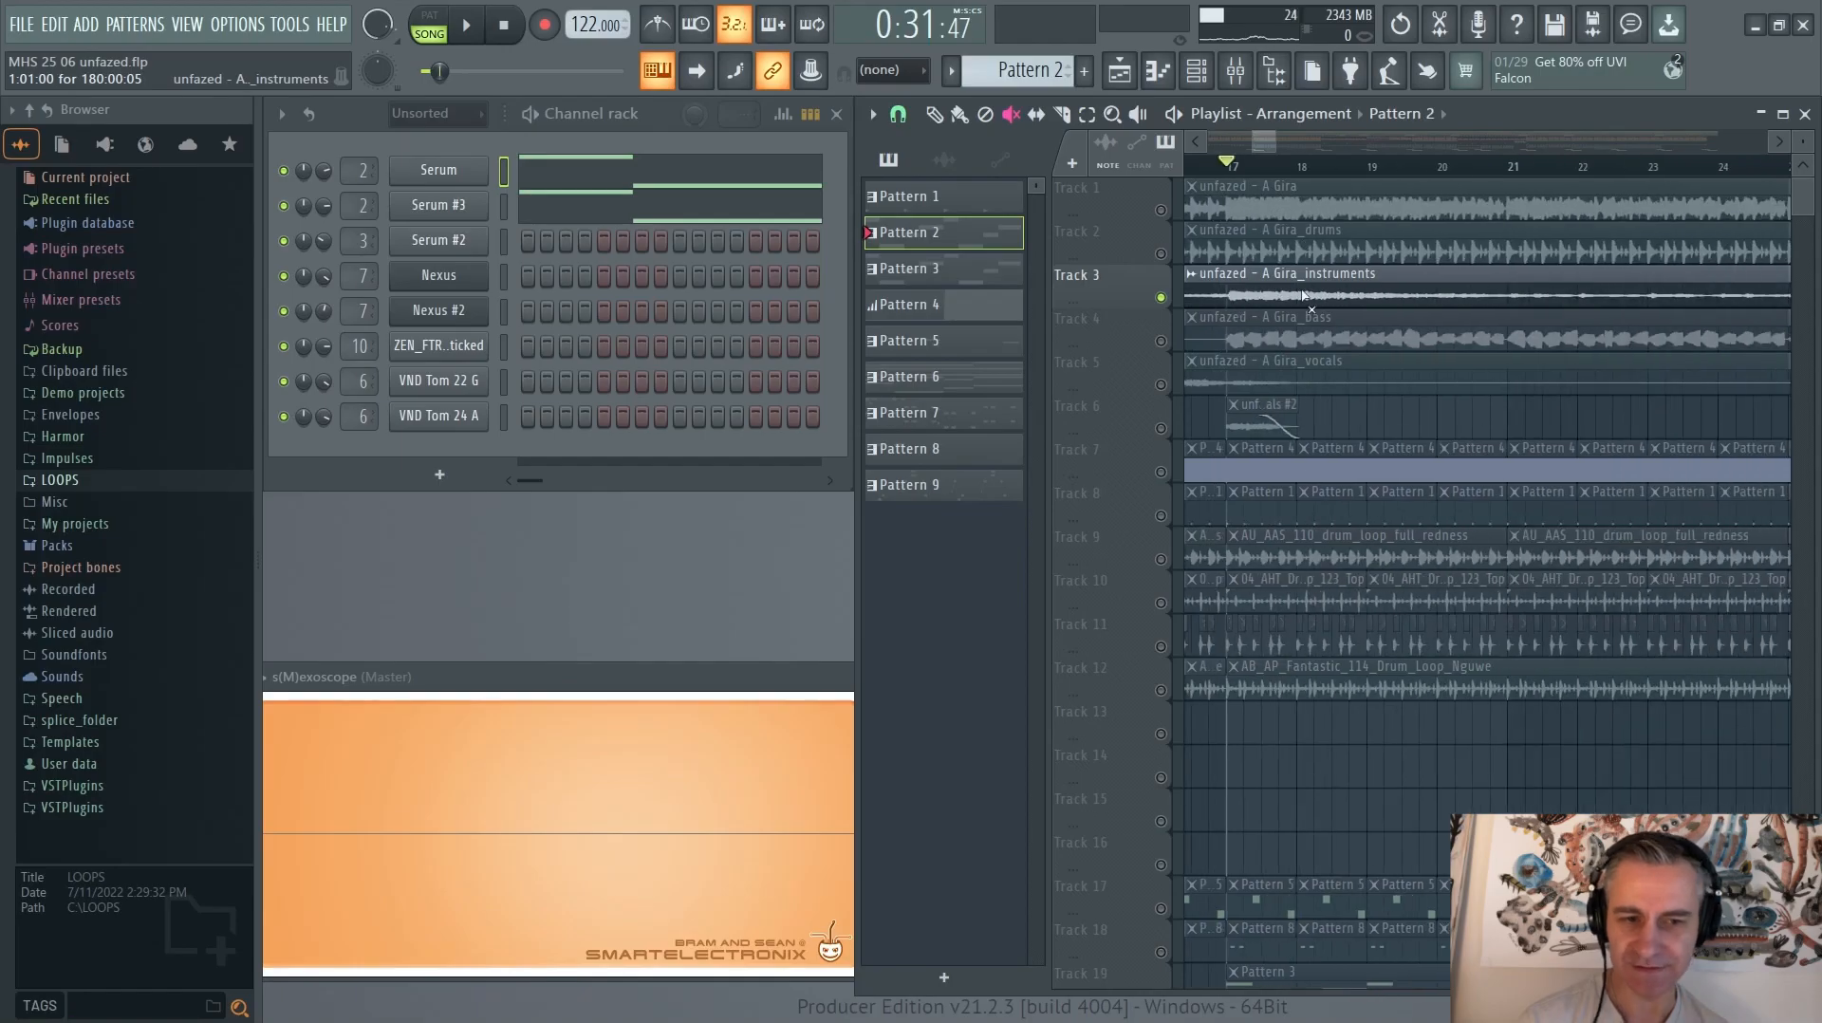
key("space")
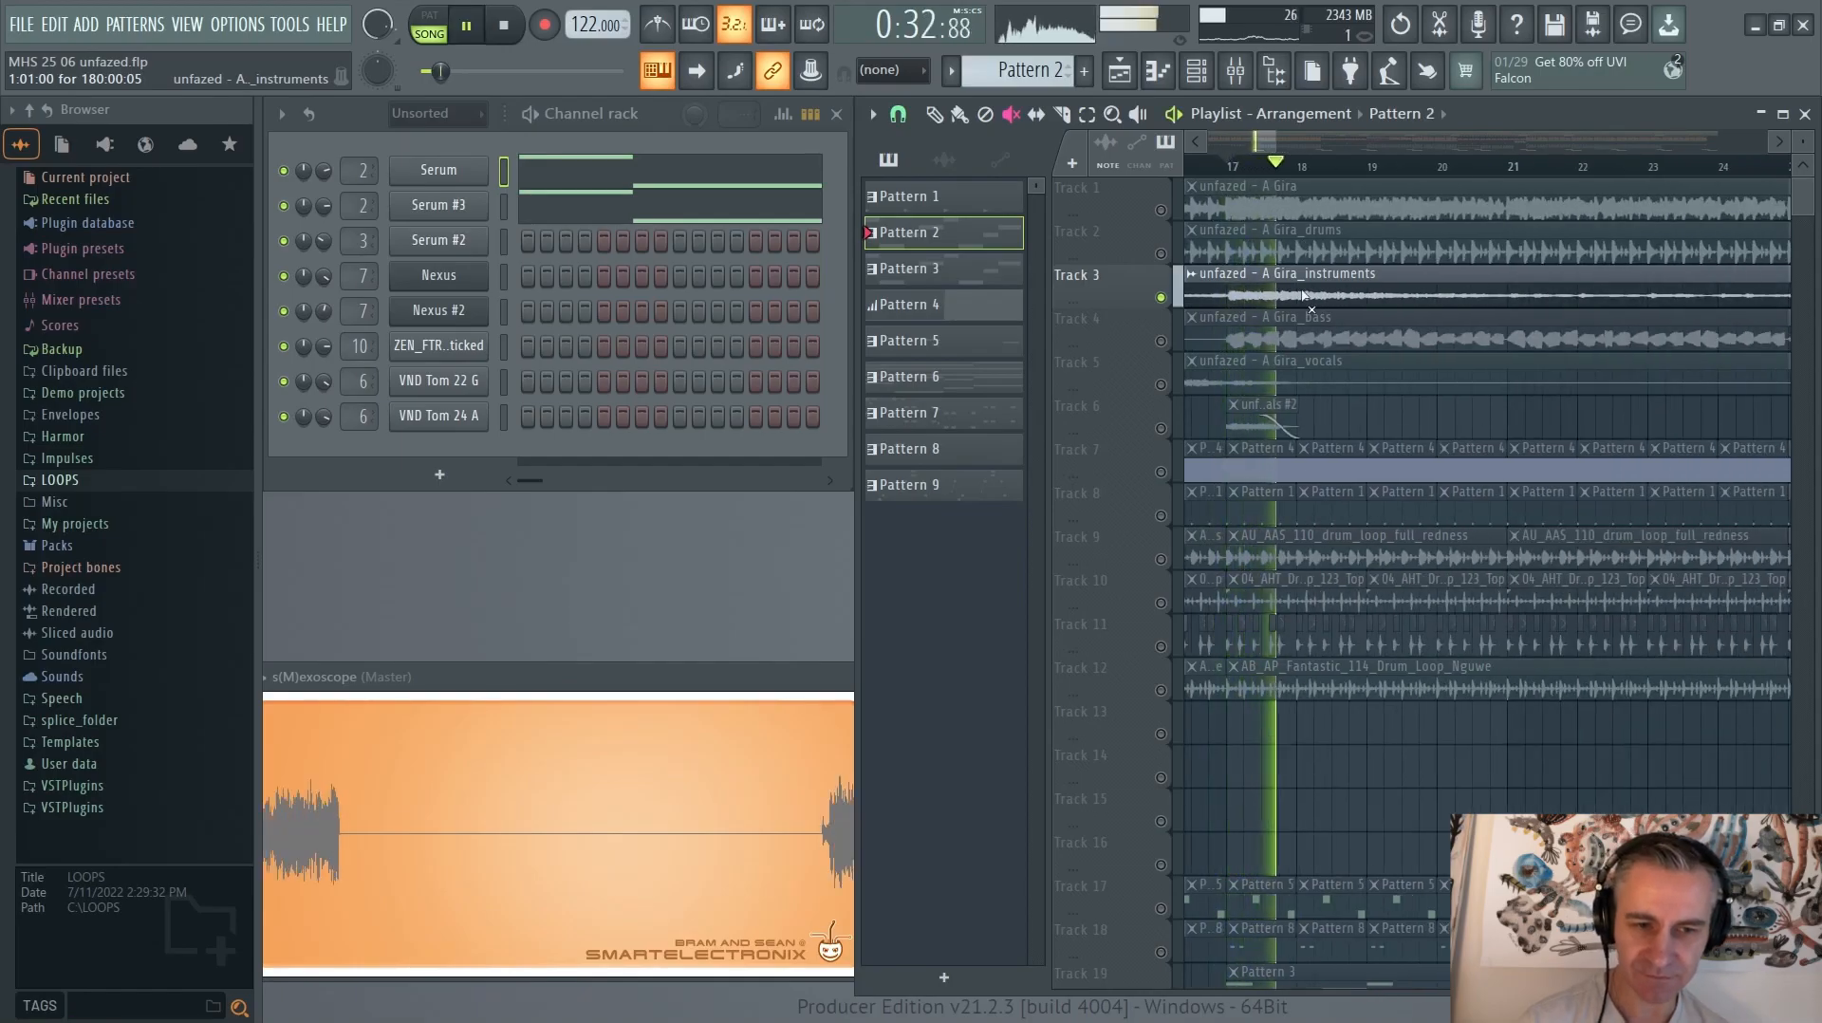
key("space")
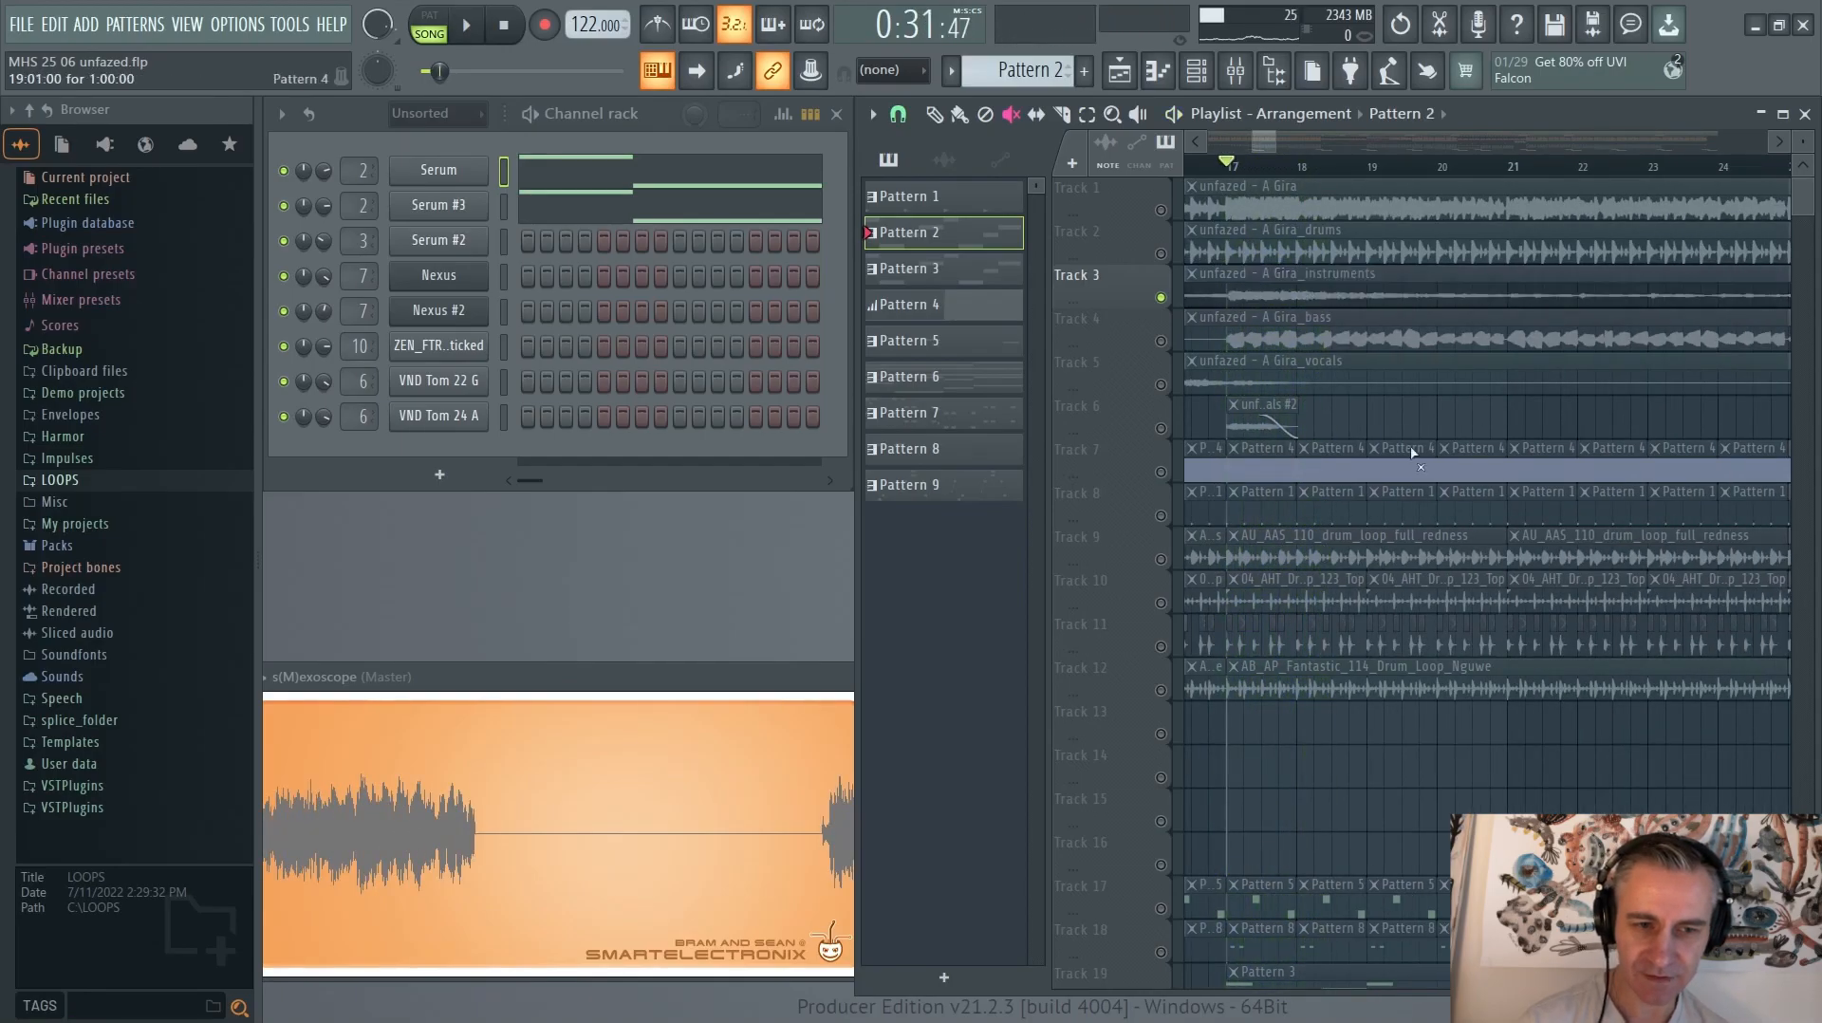
Solo the vocals stem on Track 5 and listen to it from about bar 15
left_click(1266, 375)
key("space")
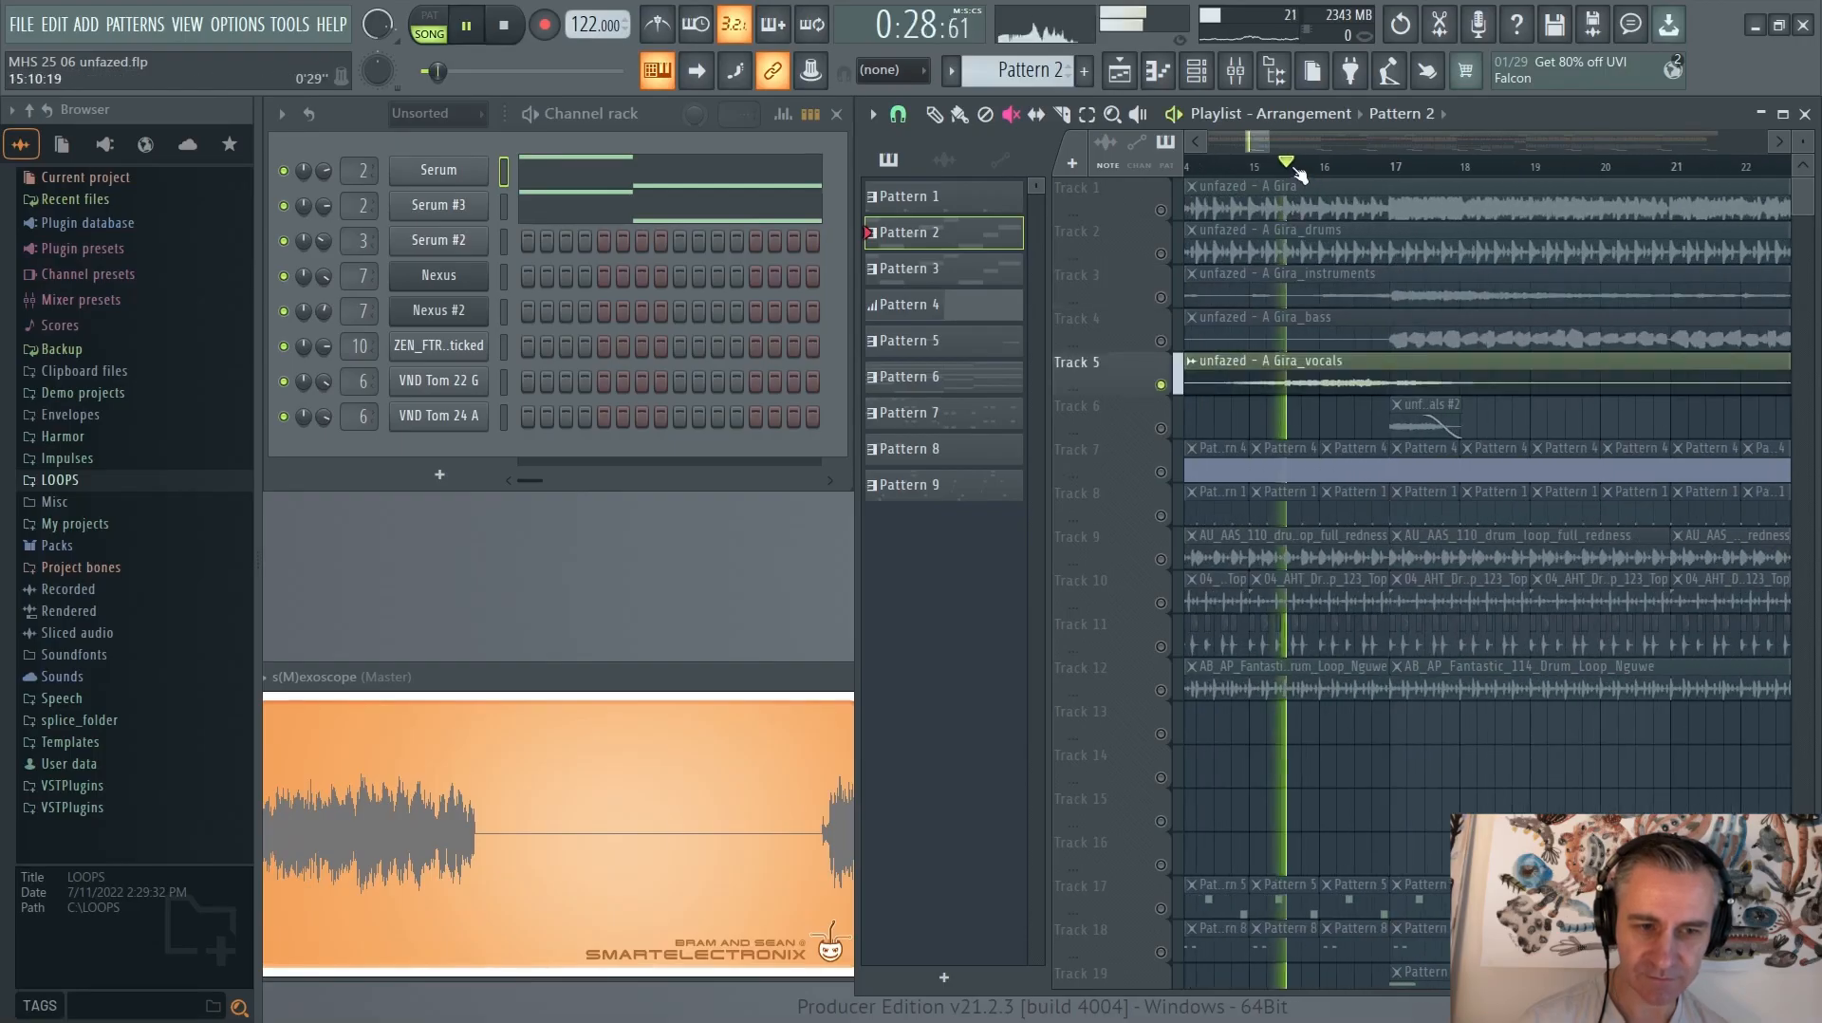
key("space")
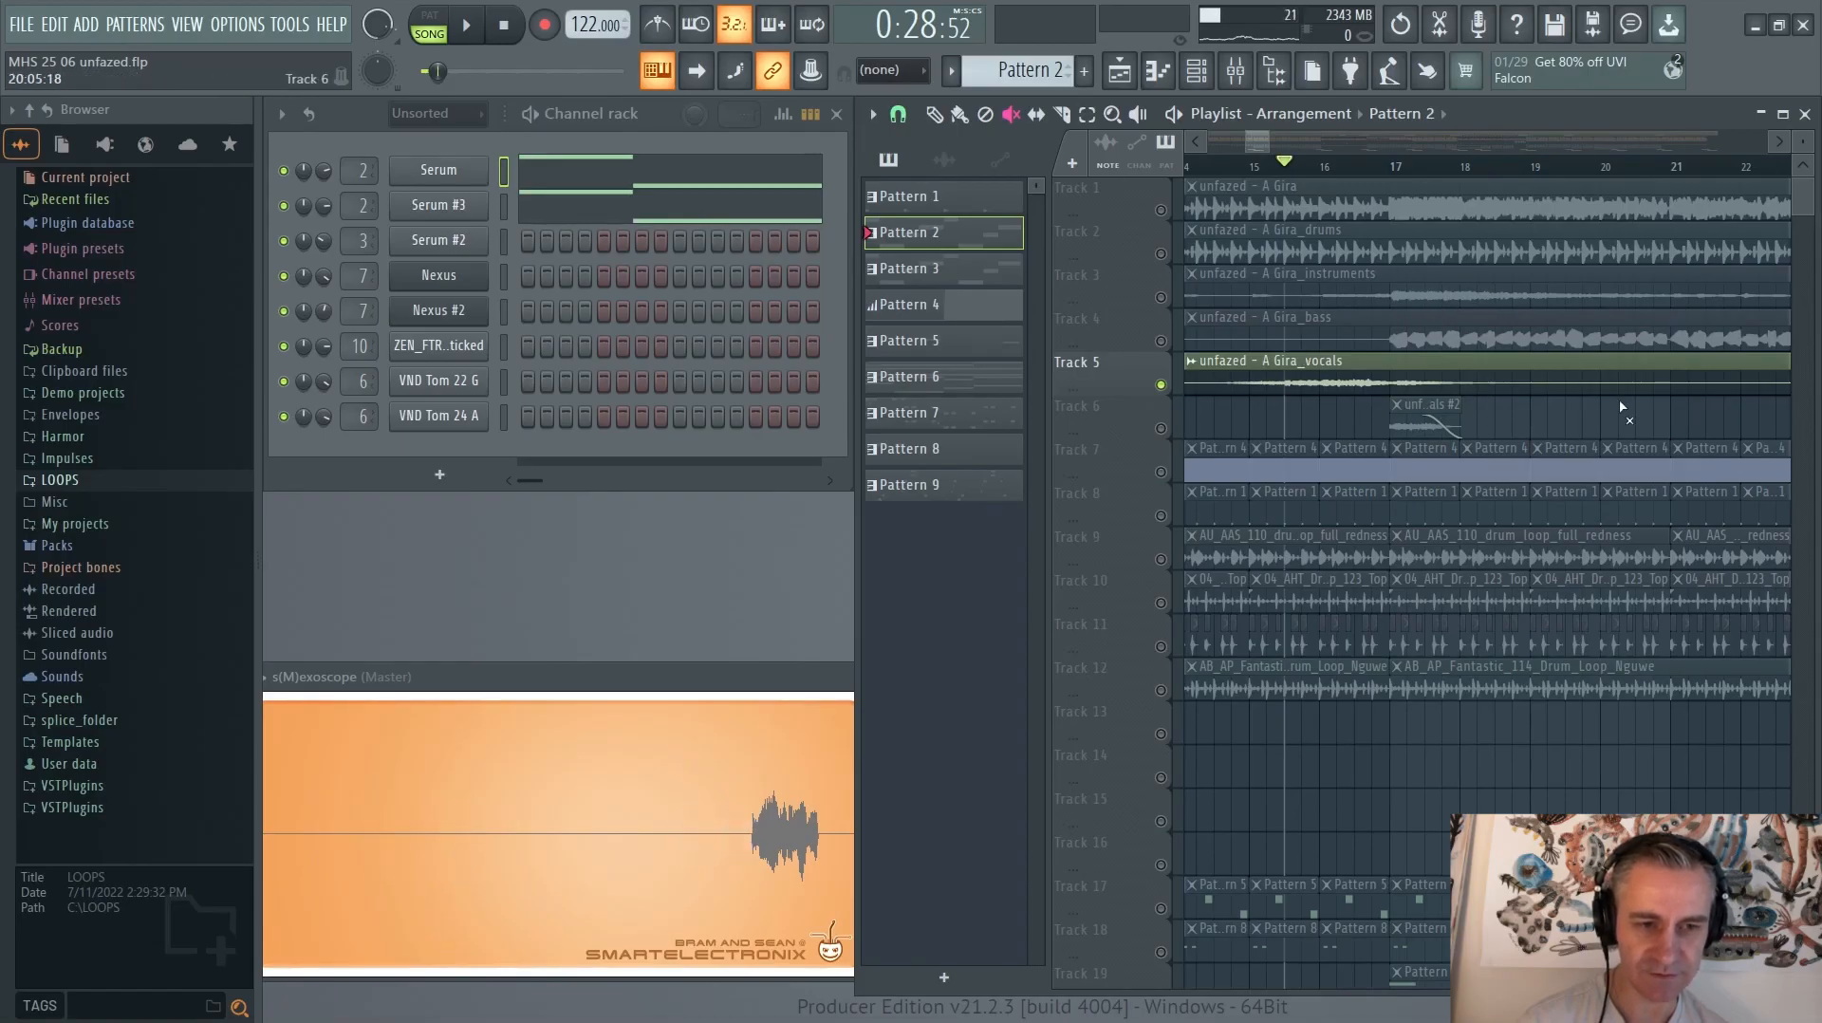
Solo the vocals #2 clip's track, Track 6, and set the playback position to bar 17
scroll(1169, 408, "down", 2)
left_click(1169, 408)
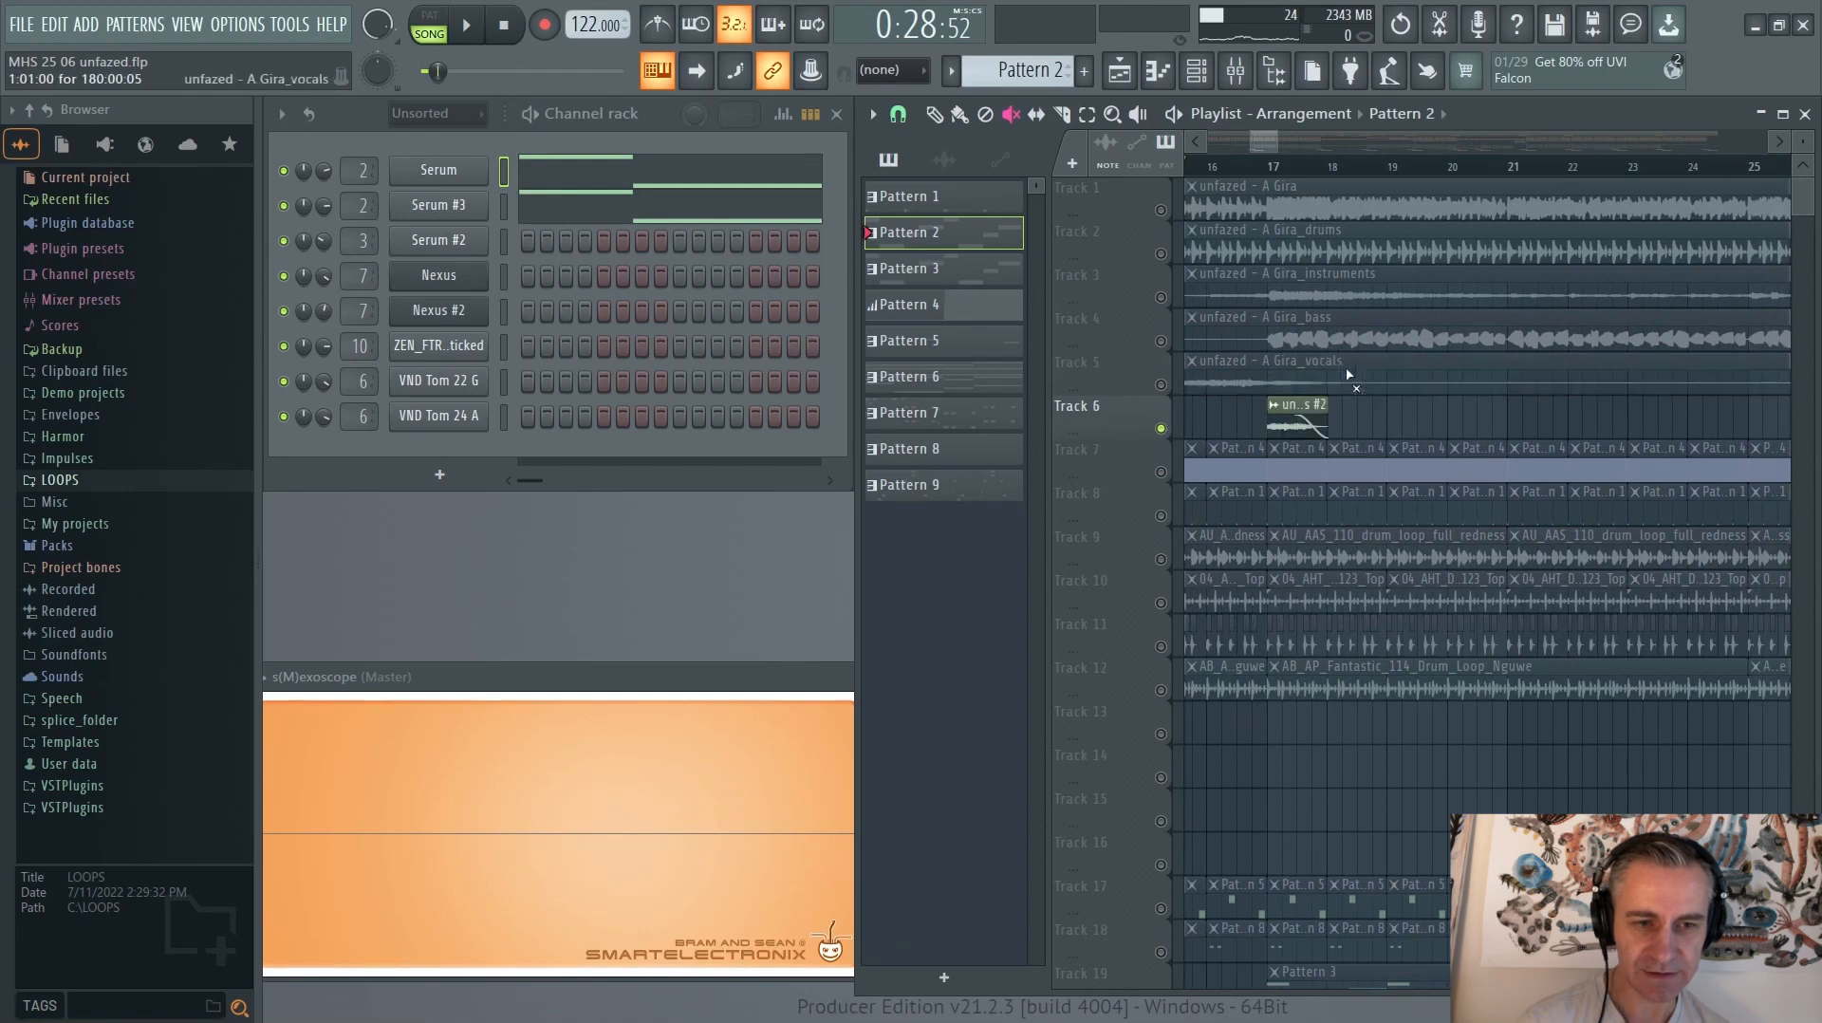
left_click(1259, 159)
key("F9")
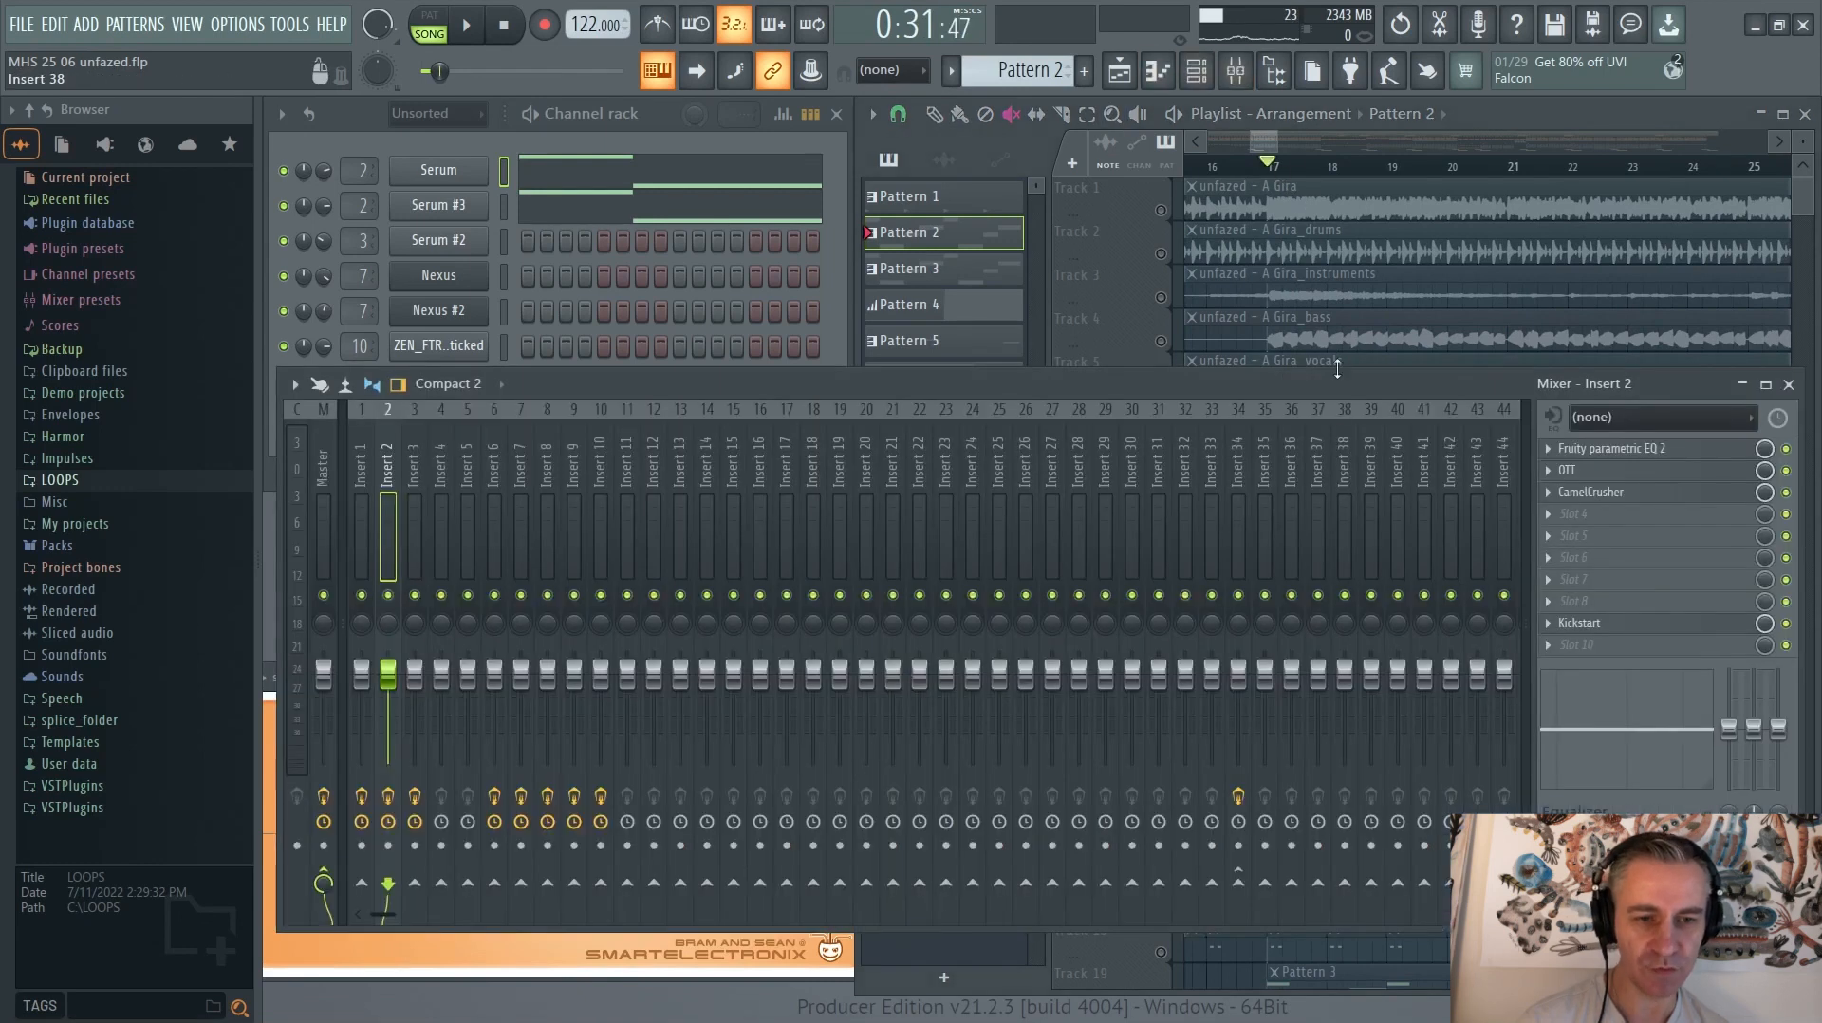
key("F9")
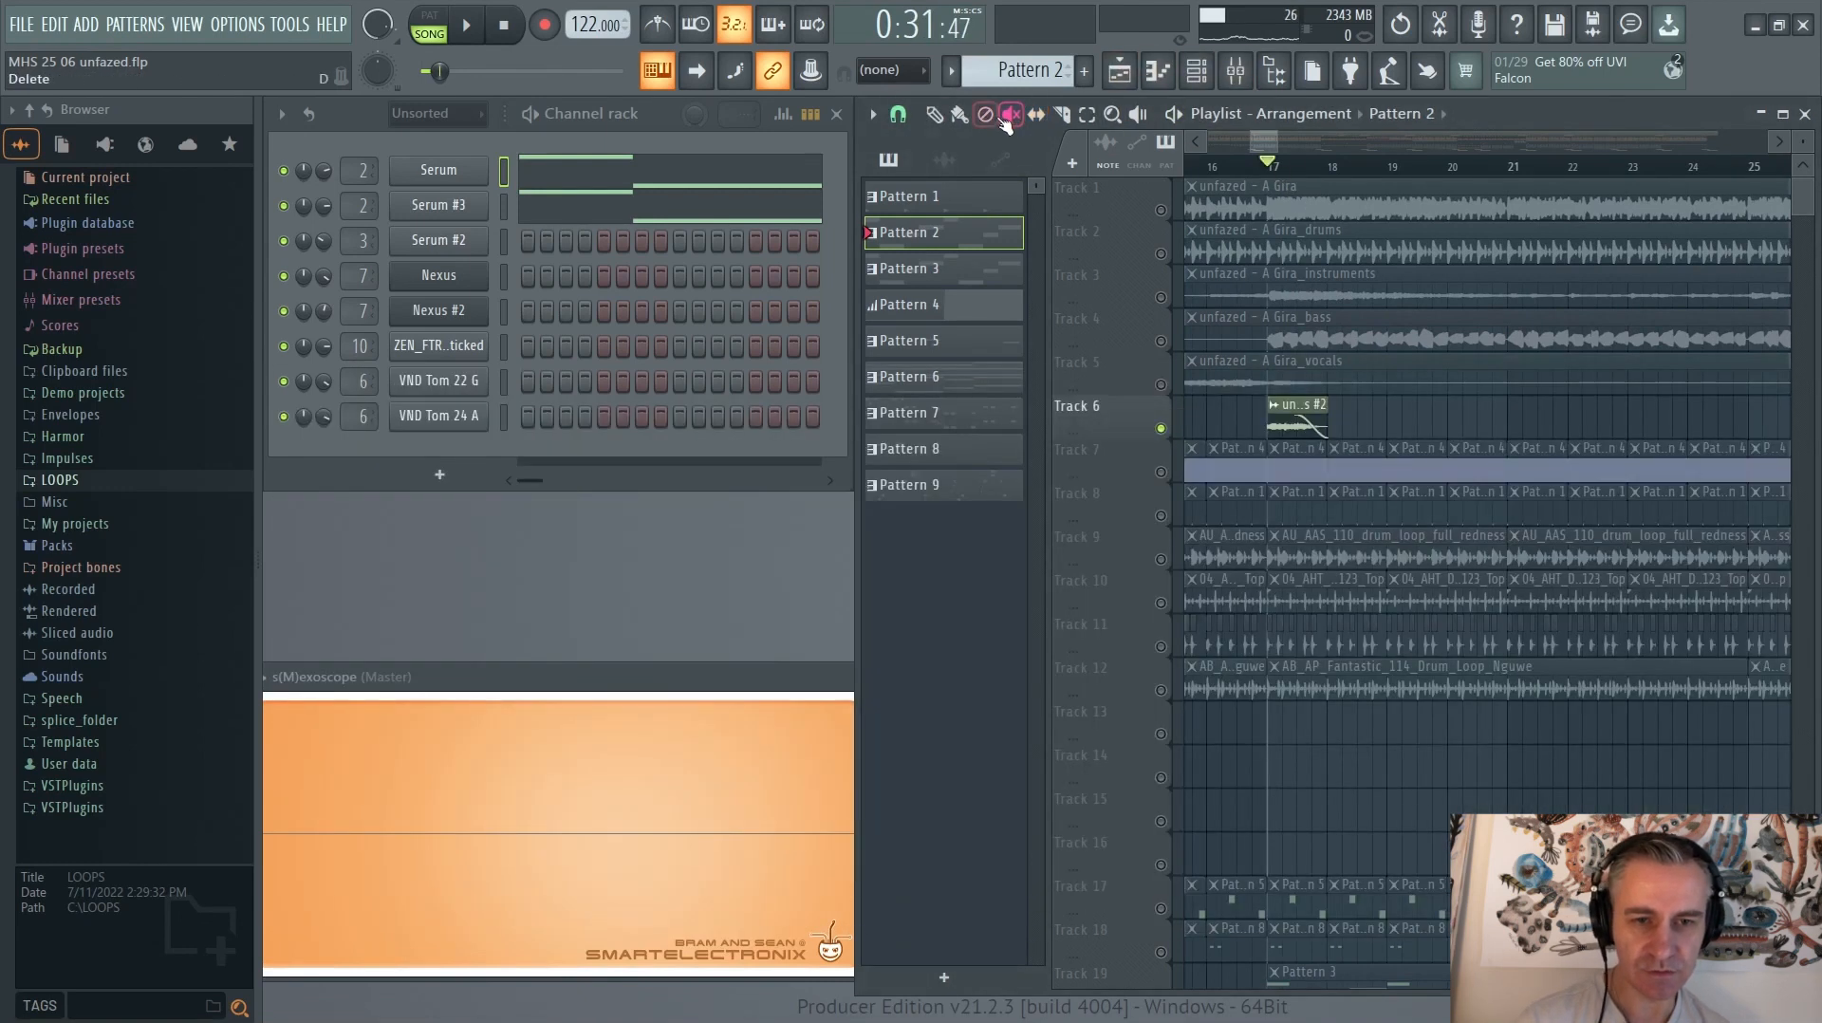
Open the channel settings of the vocals #2 clip on Track 6 and play it from bar 17
double_click(1290, 417)
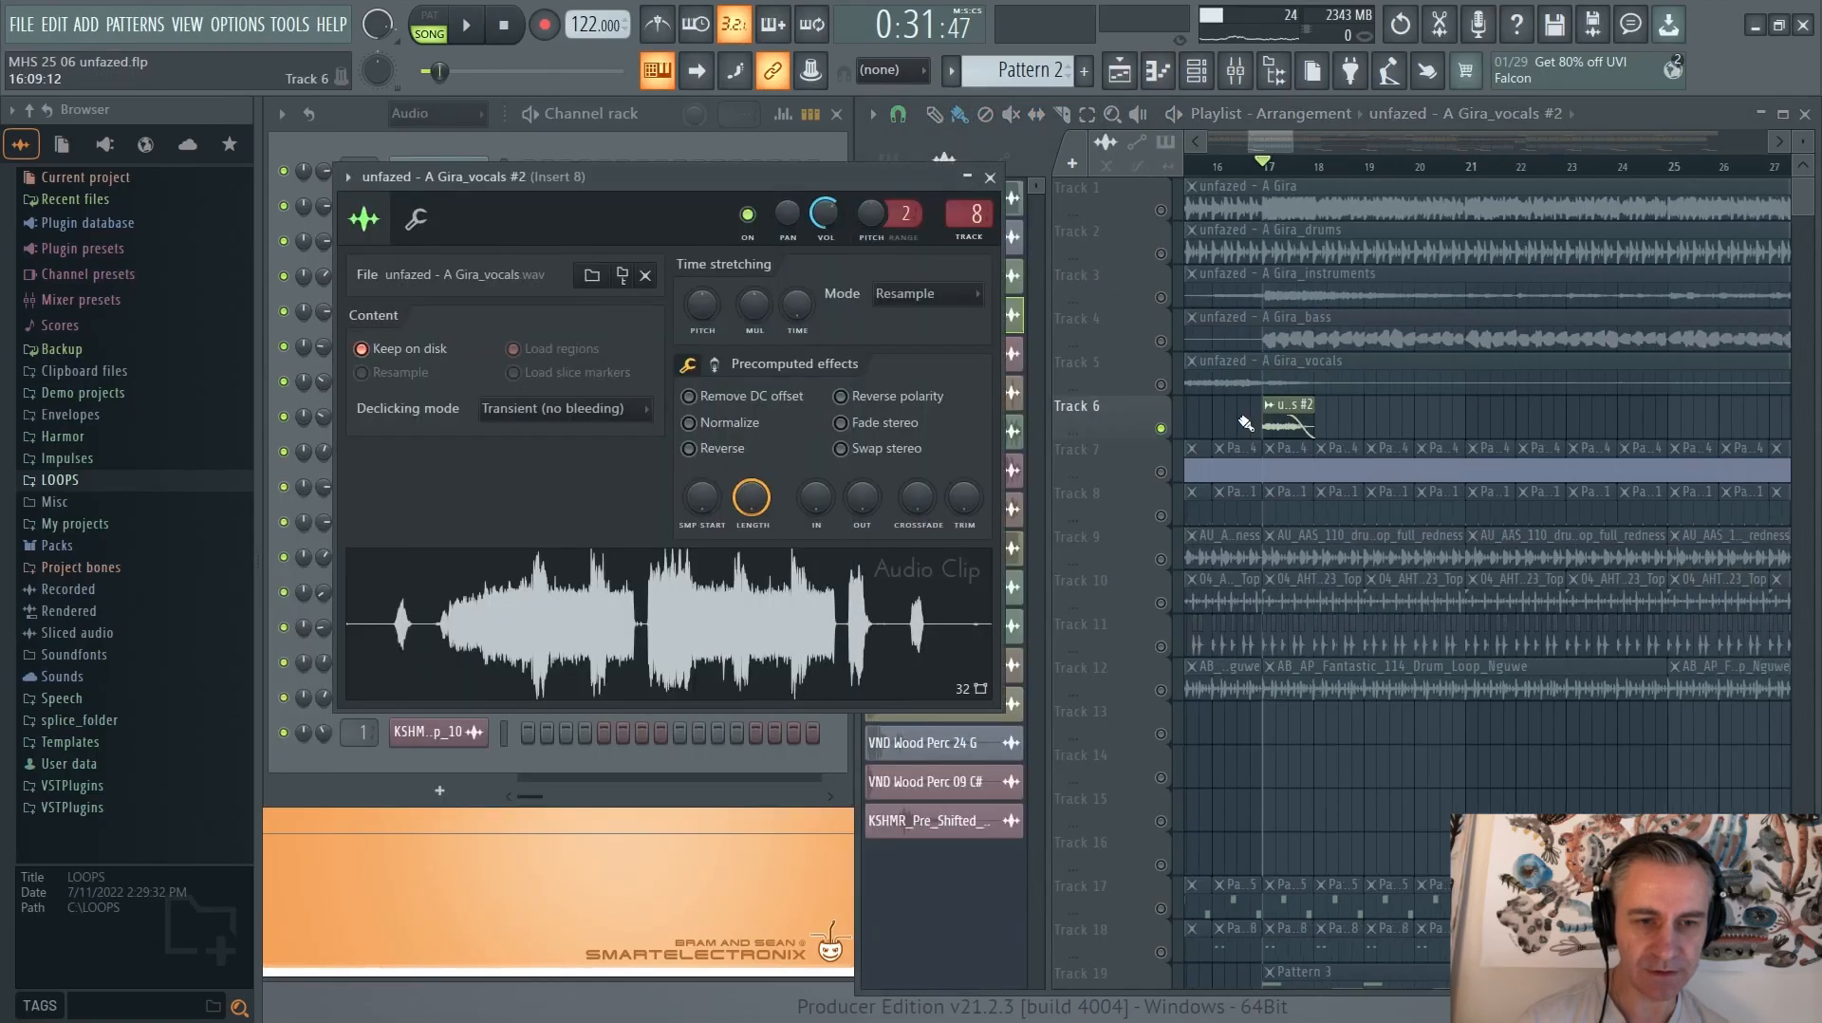
key("space")
scroll(1328, 408, "down", 2)
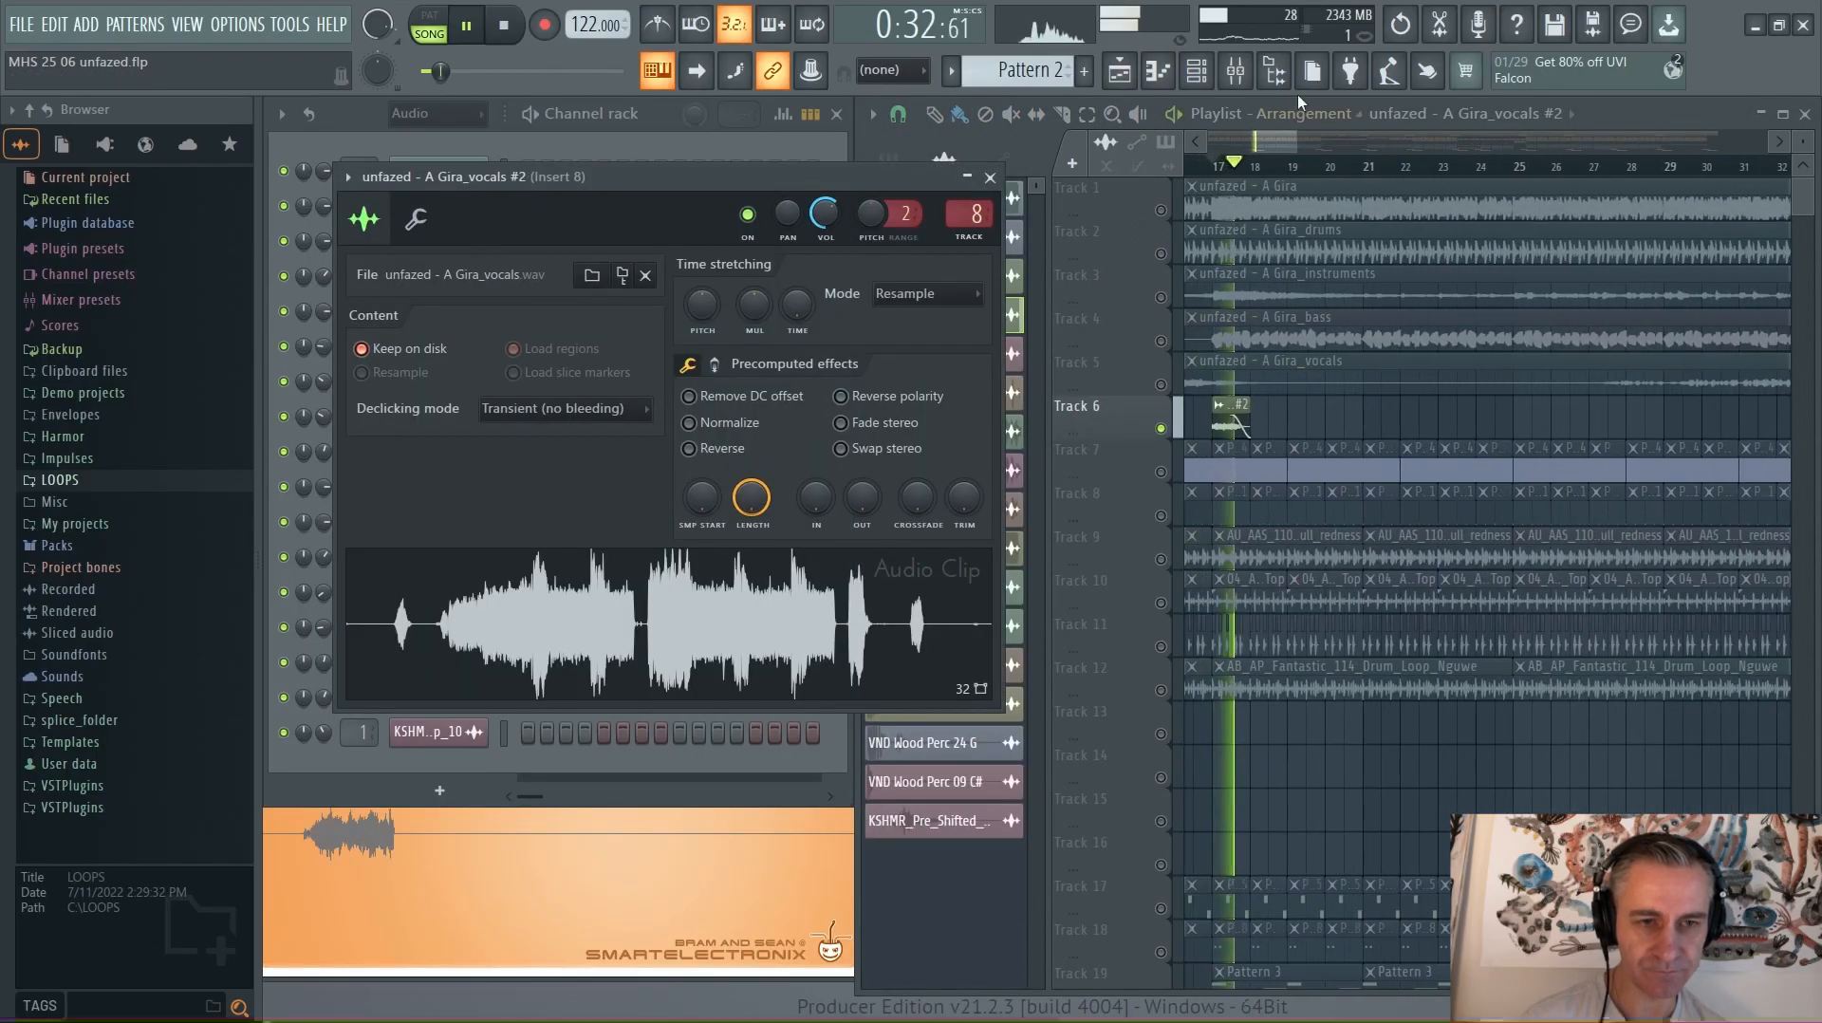
In the mixer, inspect Fruity Delay 2 on Insert 8 and the ValhallaVintageVerb on Insert 34 that it feeds
left_click(1235, 70)
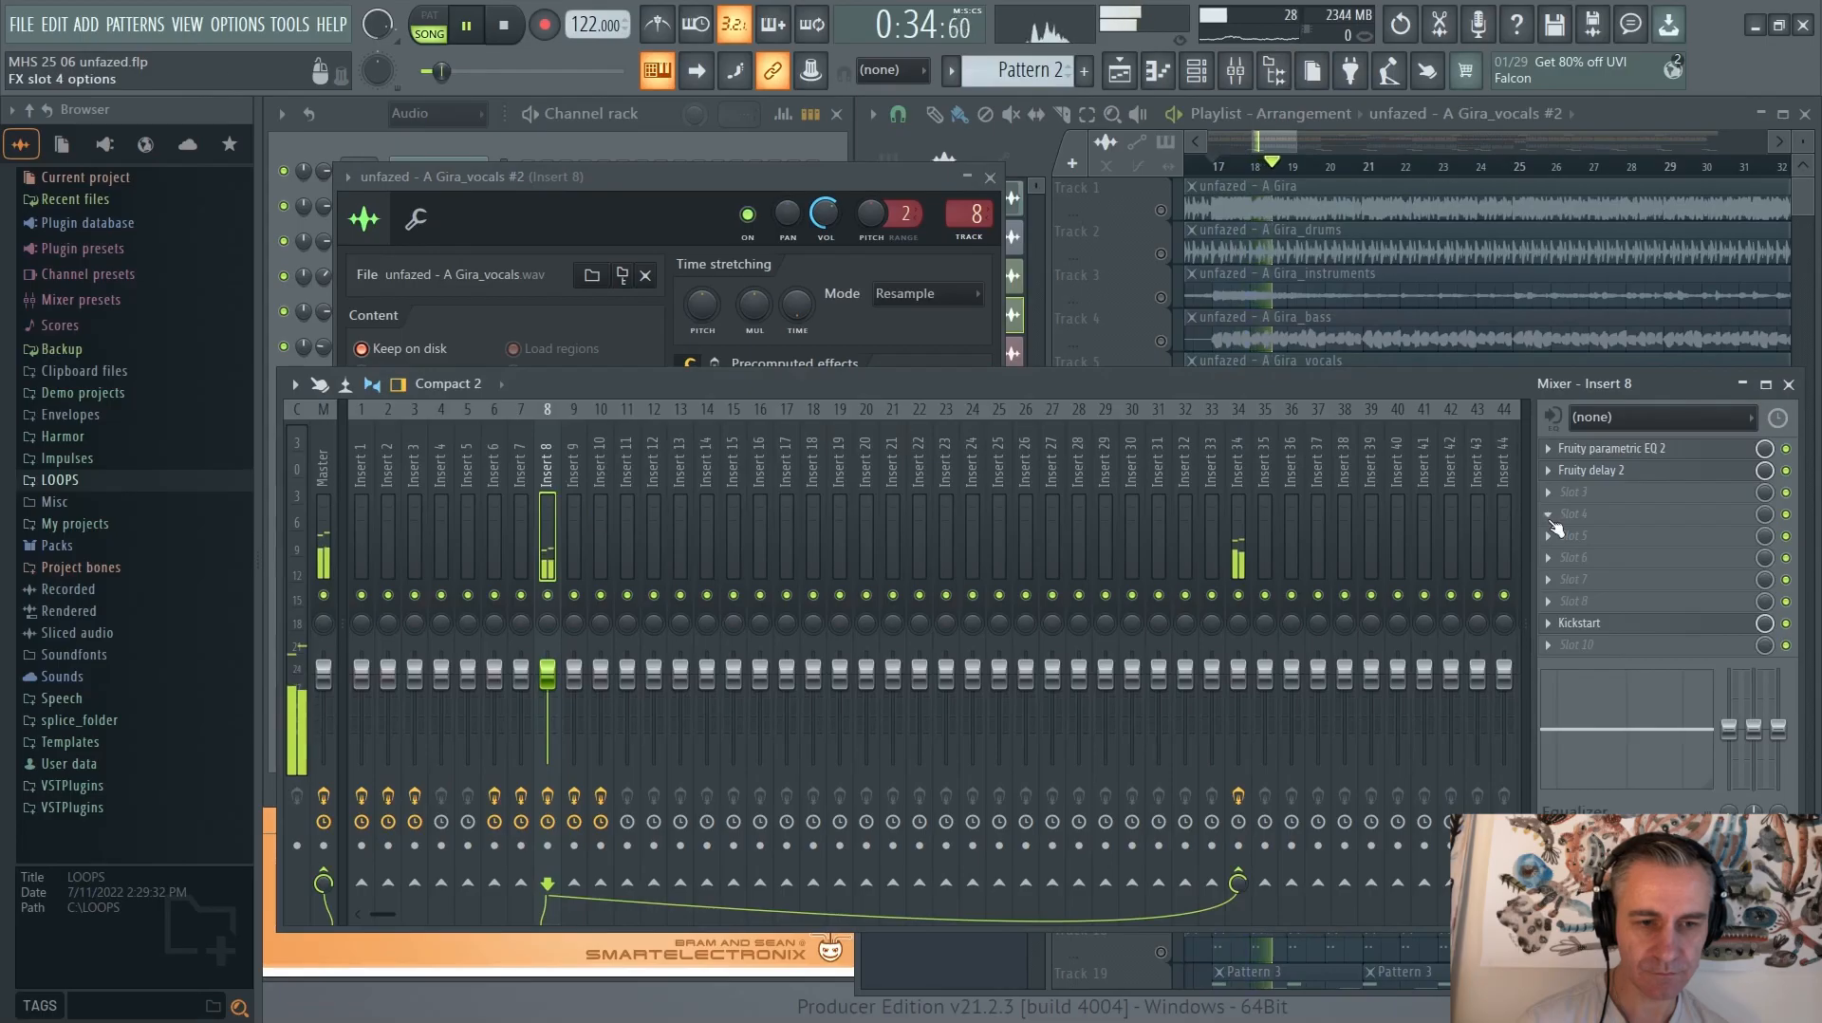
left_click(1656, 470)
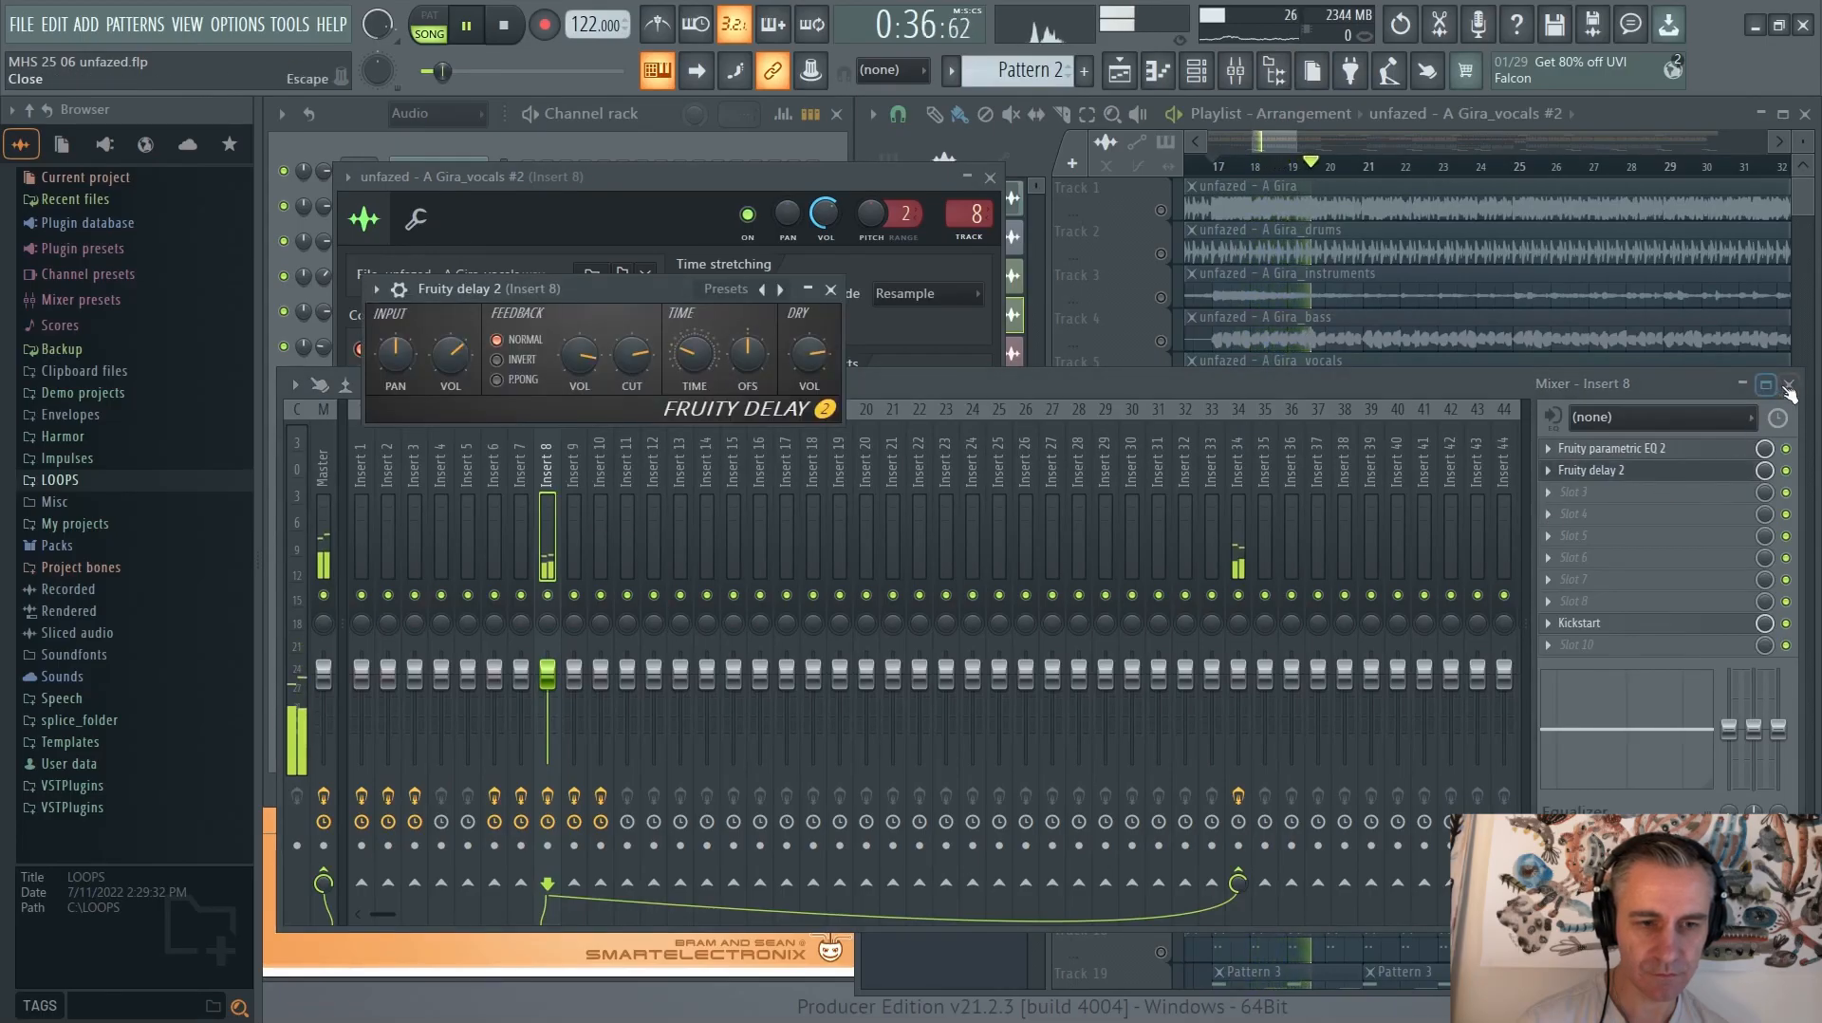
left_click(1239, 446)
left_click(1634, 450)
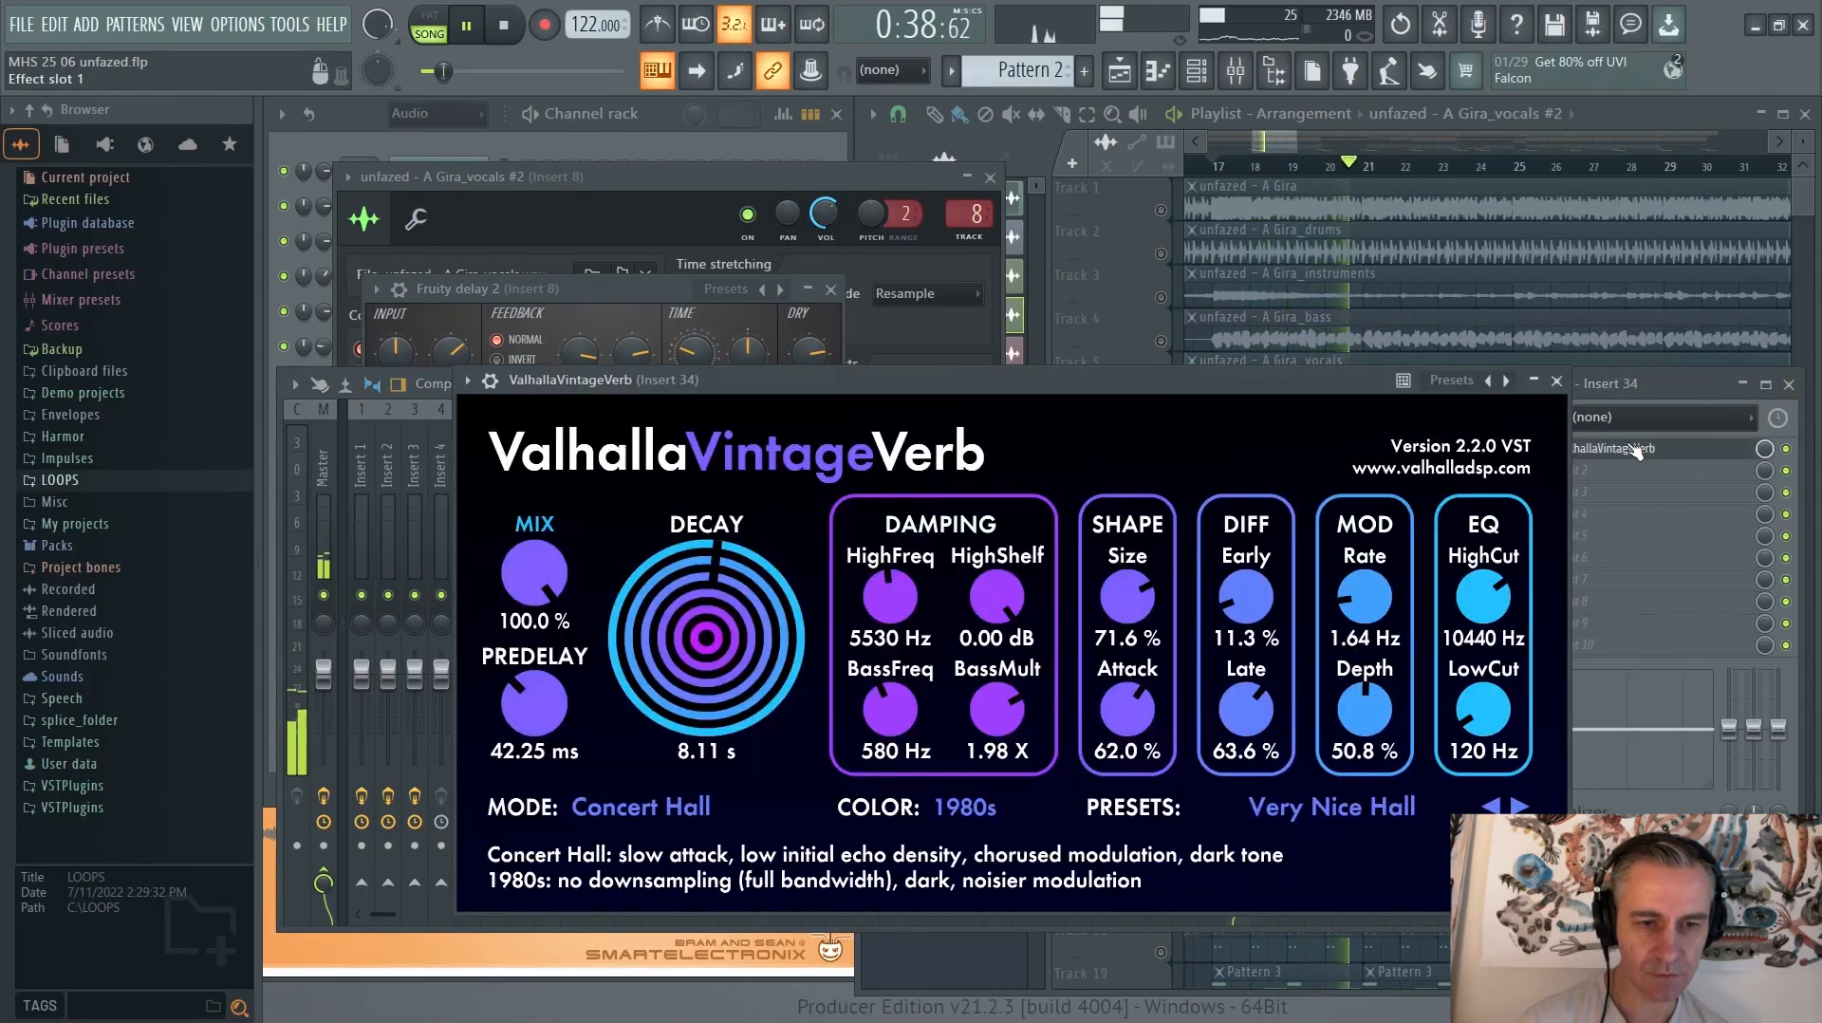
Stop playback and close the mixer, the reverb, the delay and the vocal clip's settings
left_click(1788, 383)
left_click_drag(1115, 391, 1115, 331)
key("space")
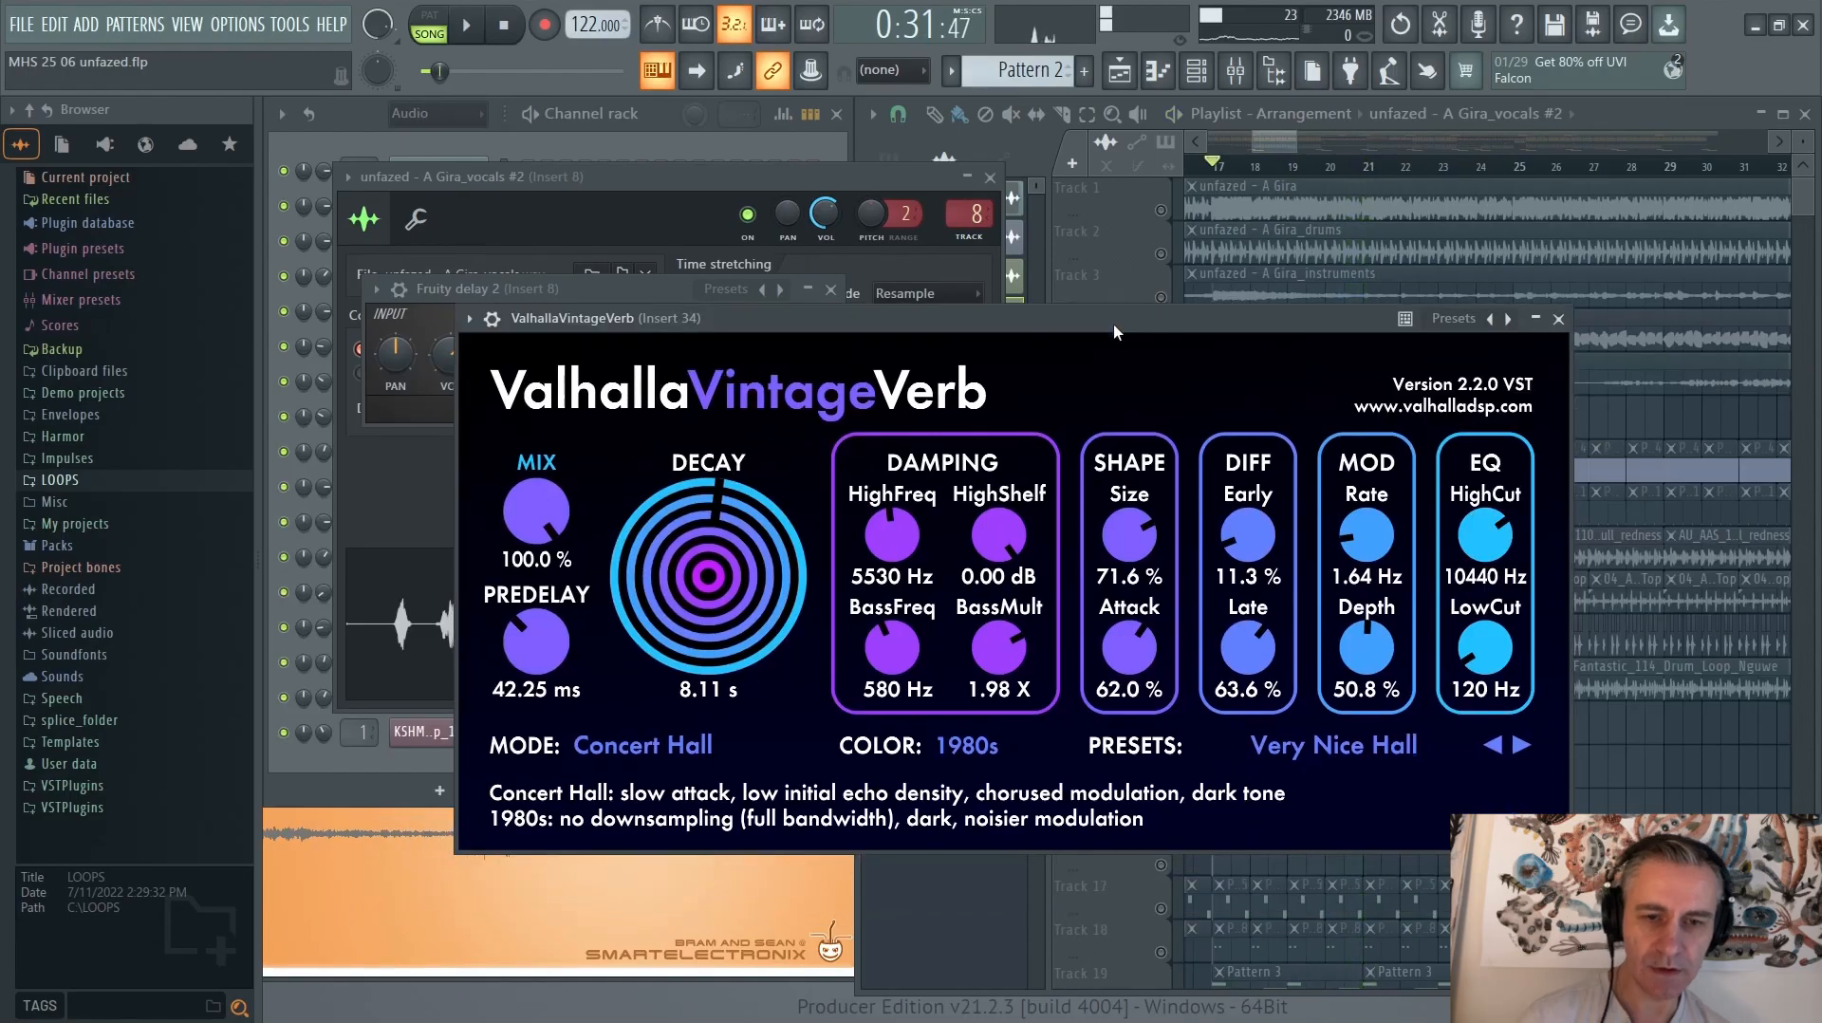
left_click(1558, 319)
left_click(830, 289)
left_click(990, 177)
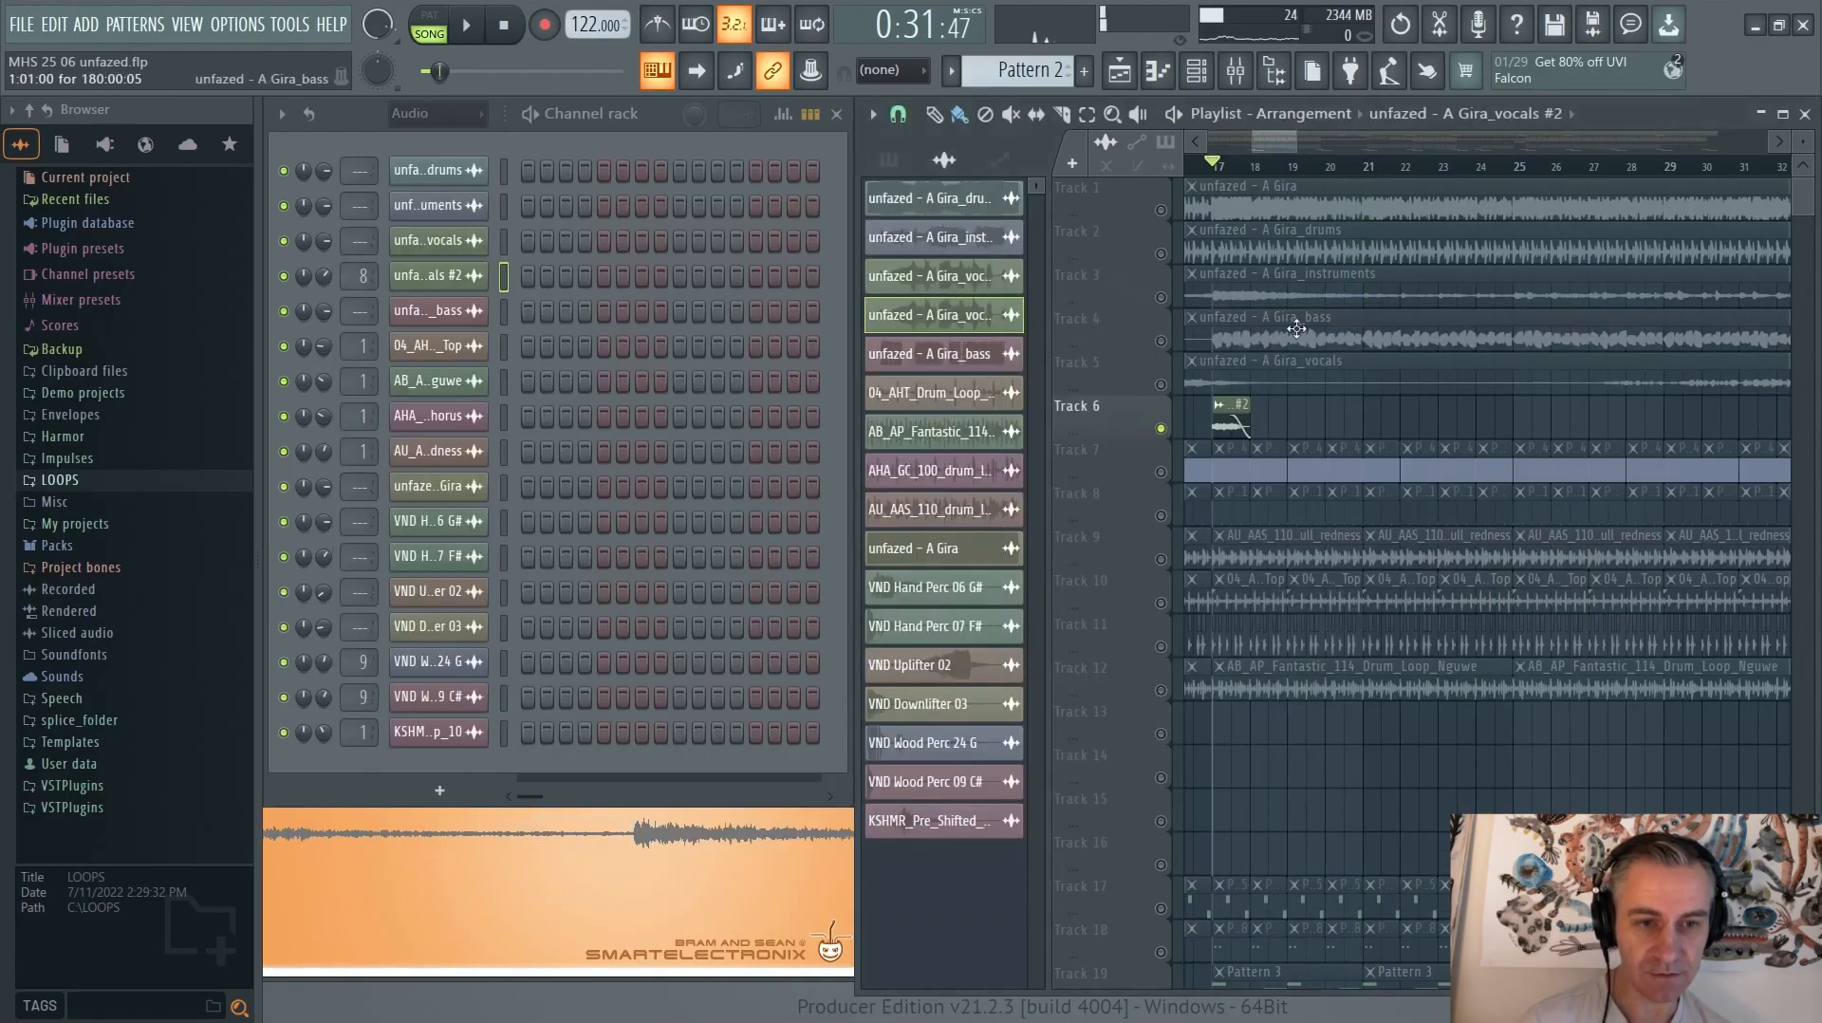
Unsolo the playlist so all tracks are enabled, and maximize it to full width
right_click(1160, 297)
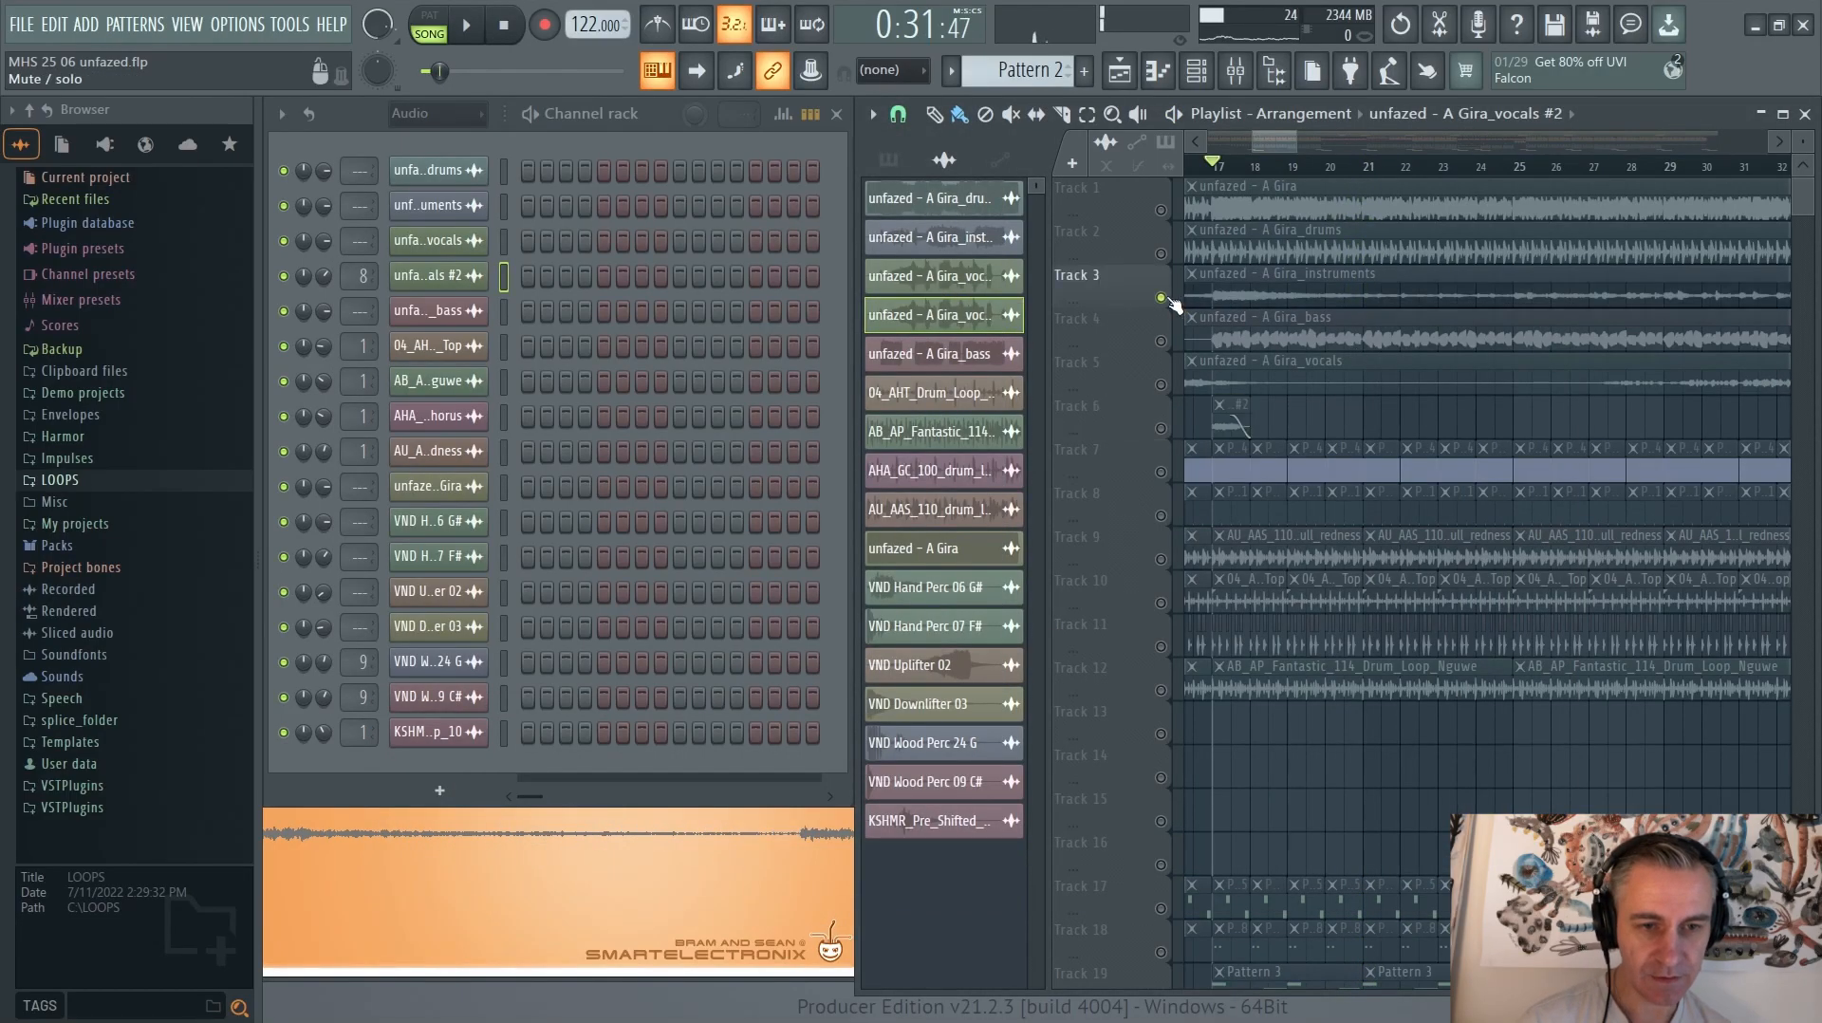
right_click(1170, 299)
scroll(1423, 380, "down", 3)
left_click(1782, 113)
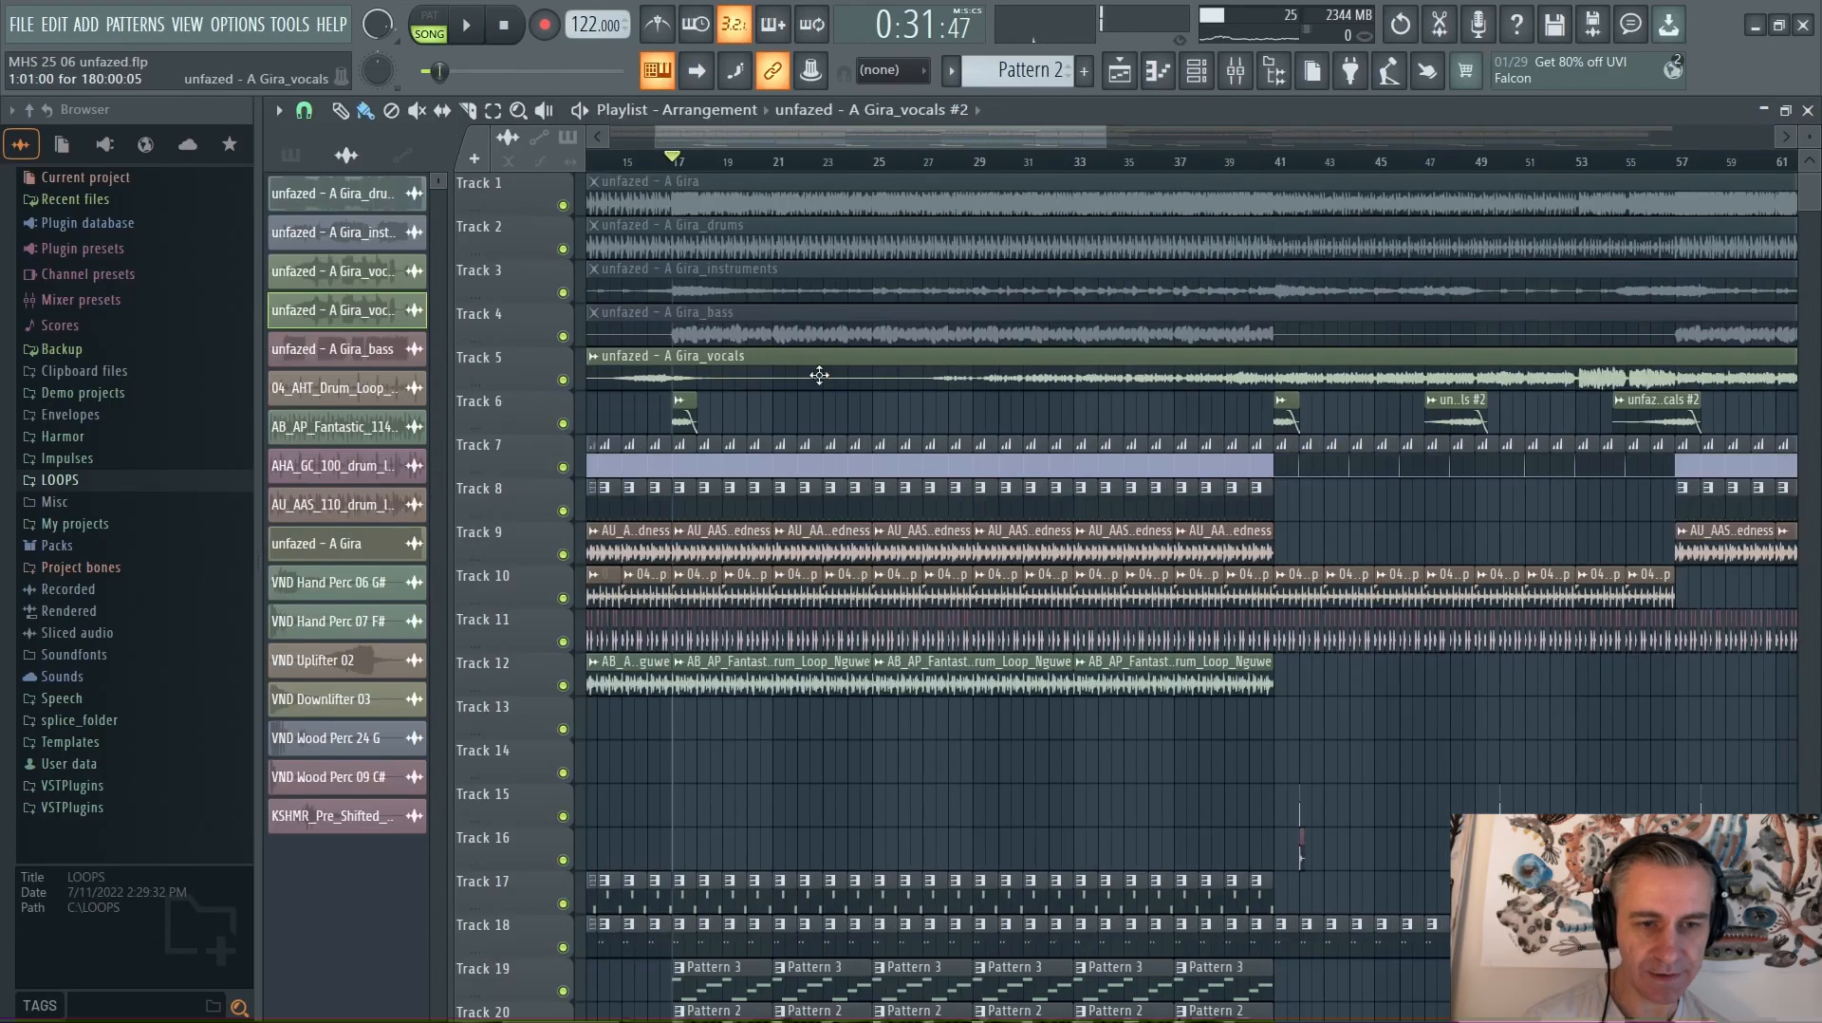
Examine where the vocals #2 clips on Track 6 fall against the vocals stem and the drum sections from bar 17 on
scroll(819, 375, "up", 6)
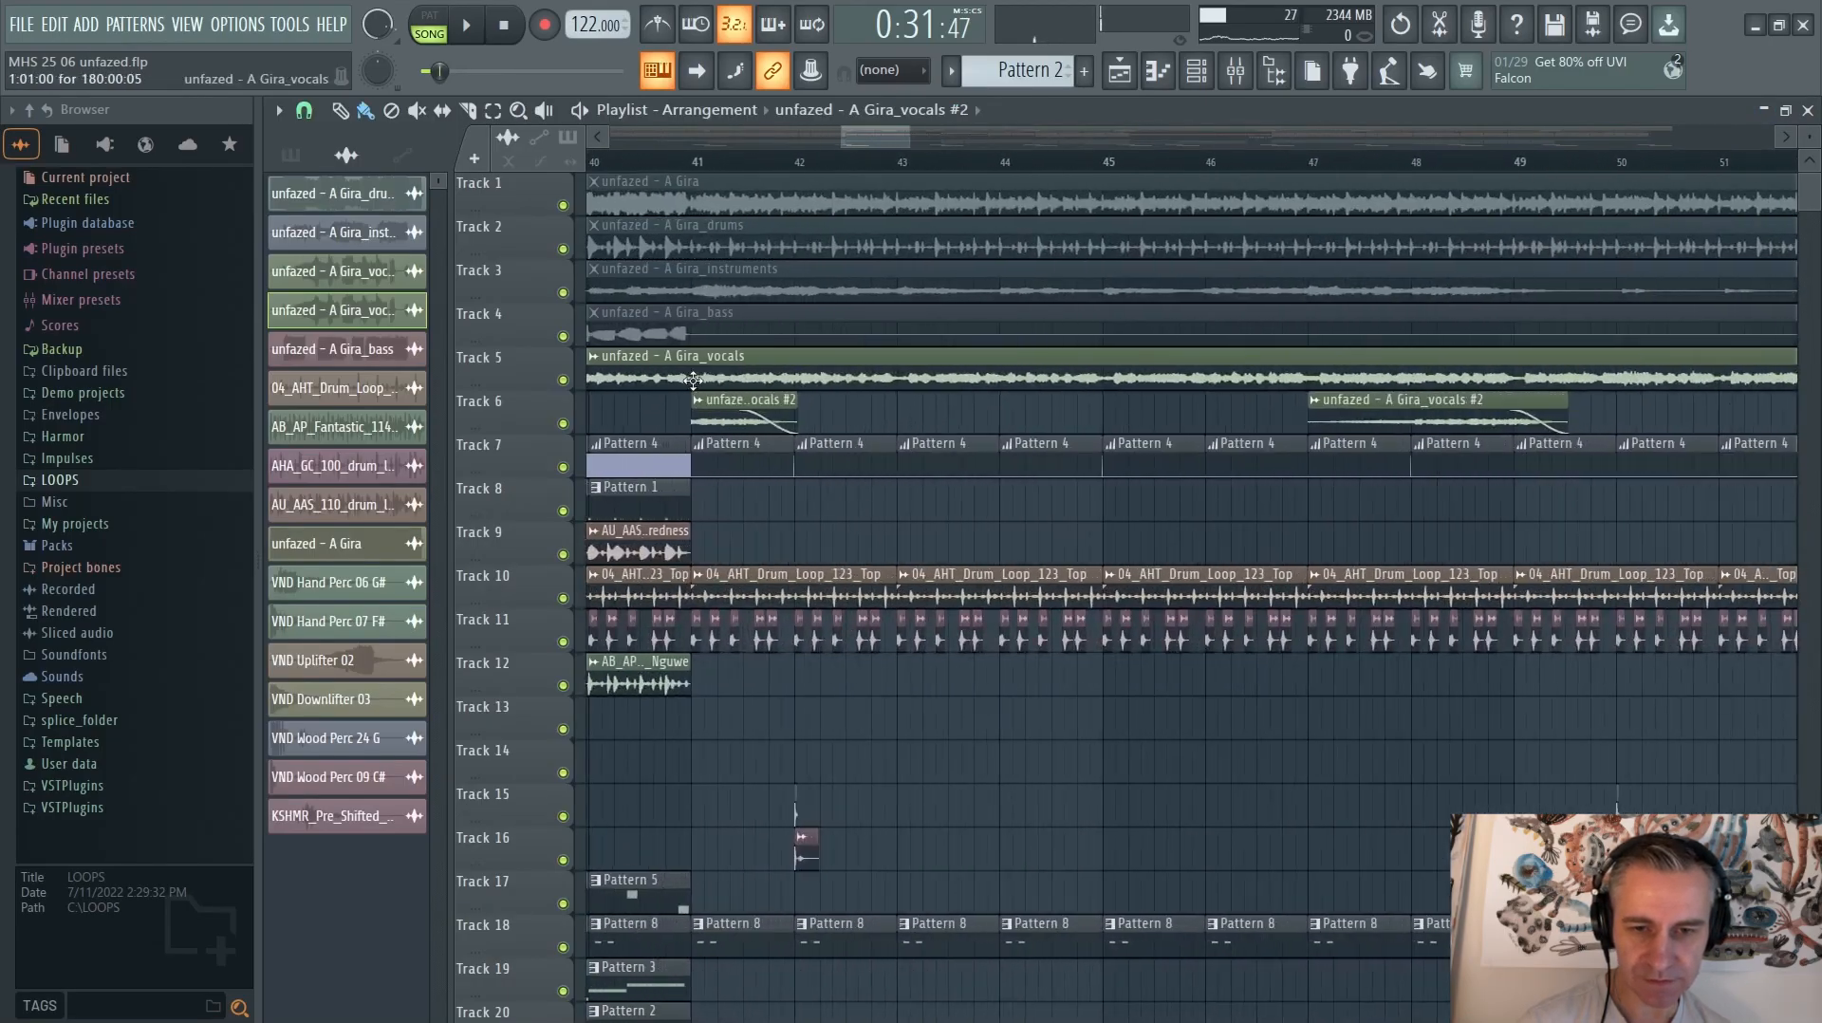
scroll(721, 380, "up", 3)
scroll(780, 367, "down", 4)
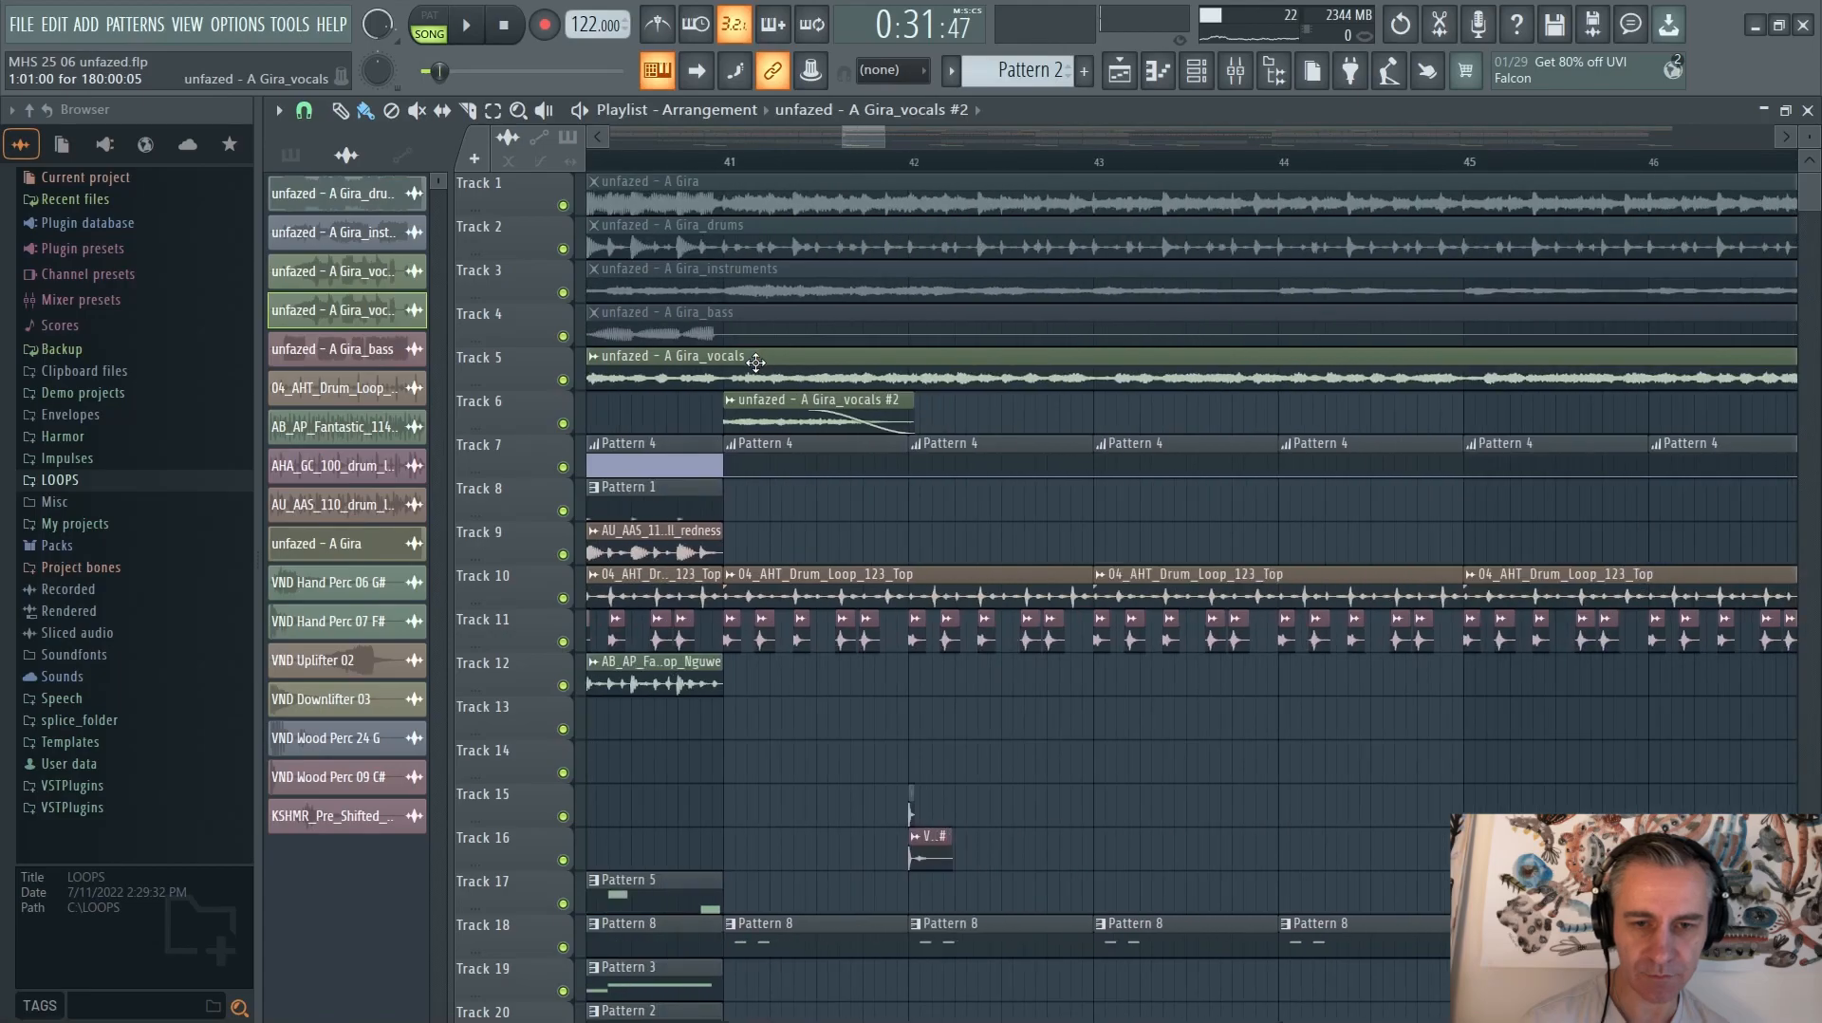
scroll(718, 427, "right", 4)
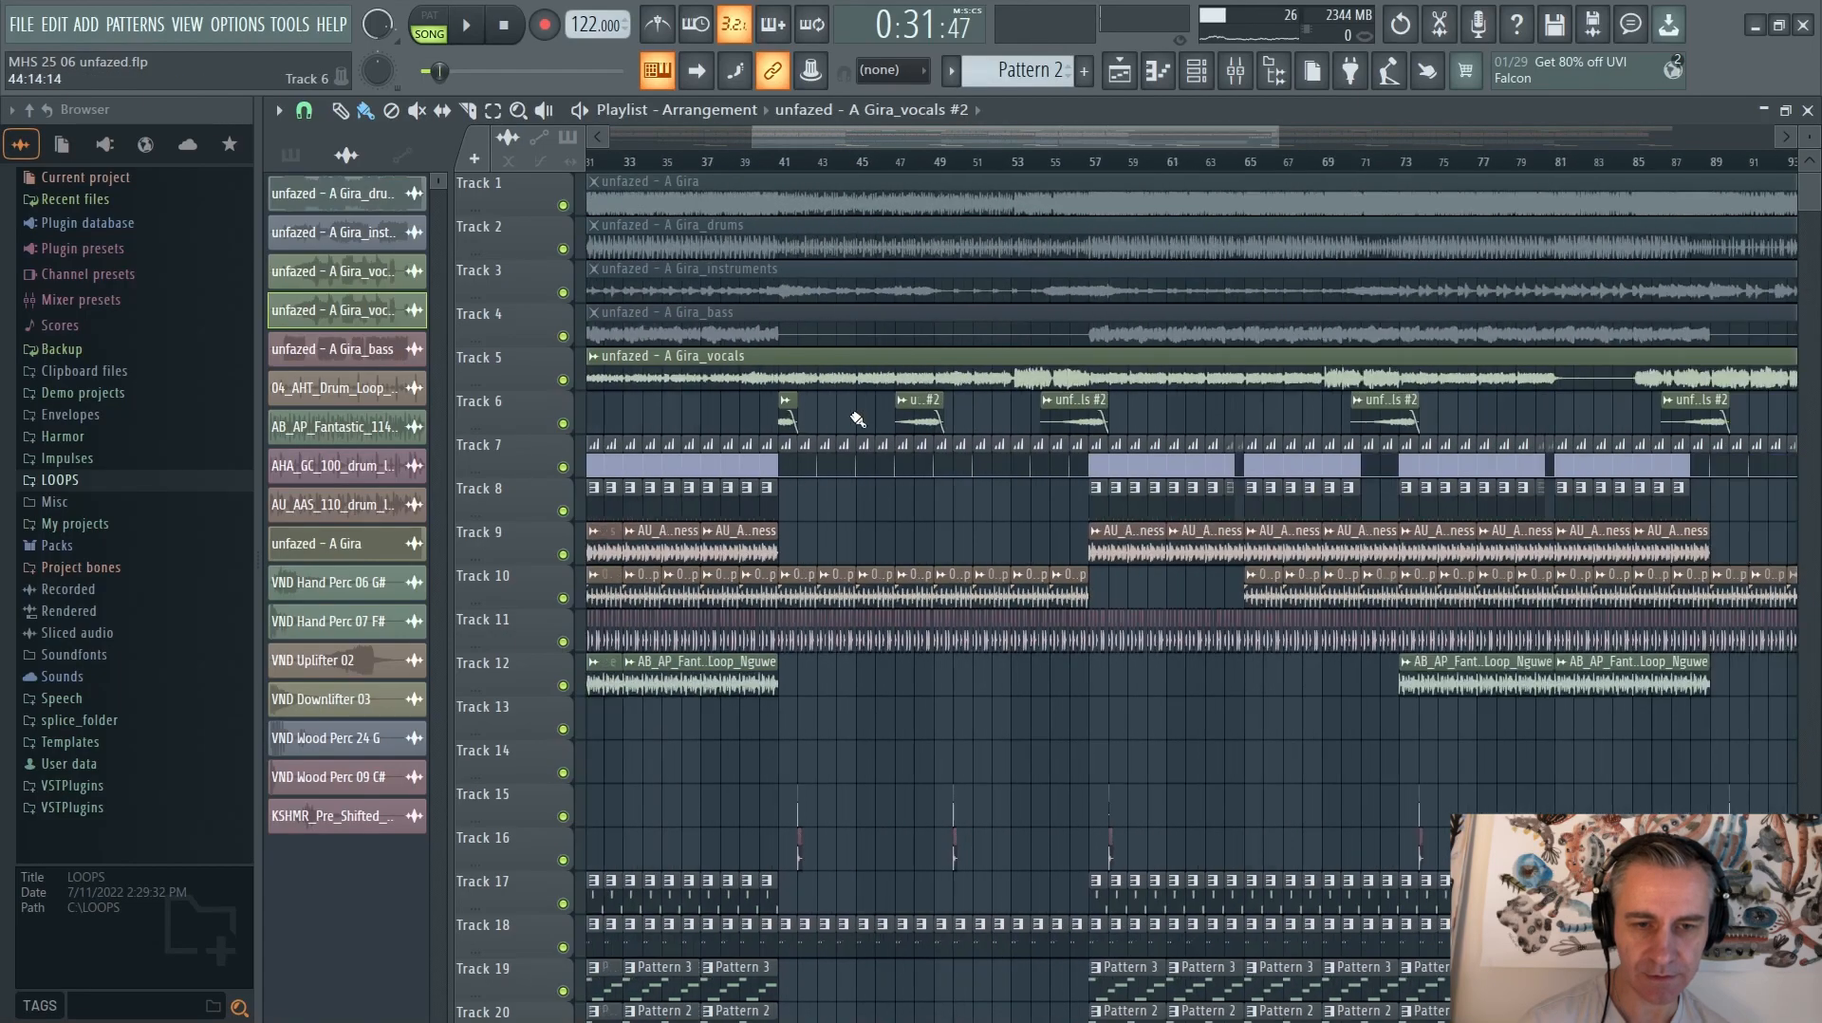
scroll(880, 420, "down", 4)
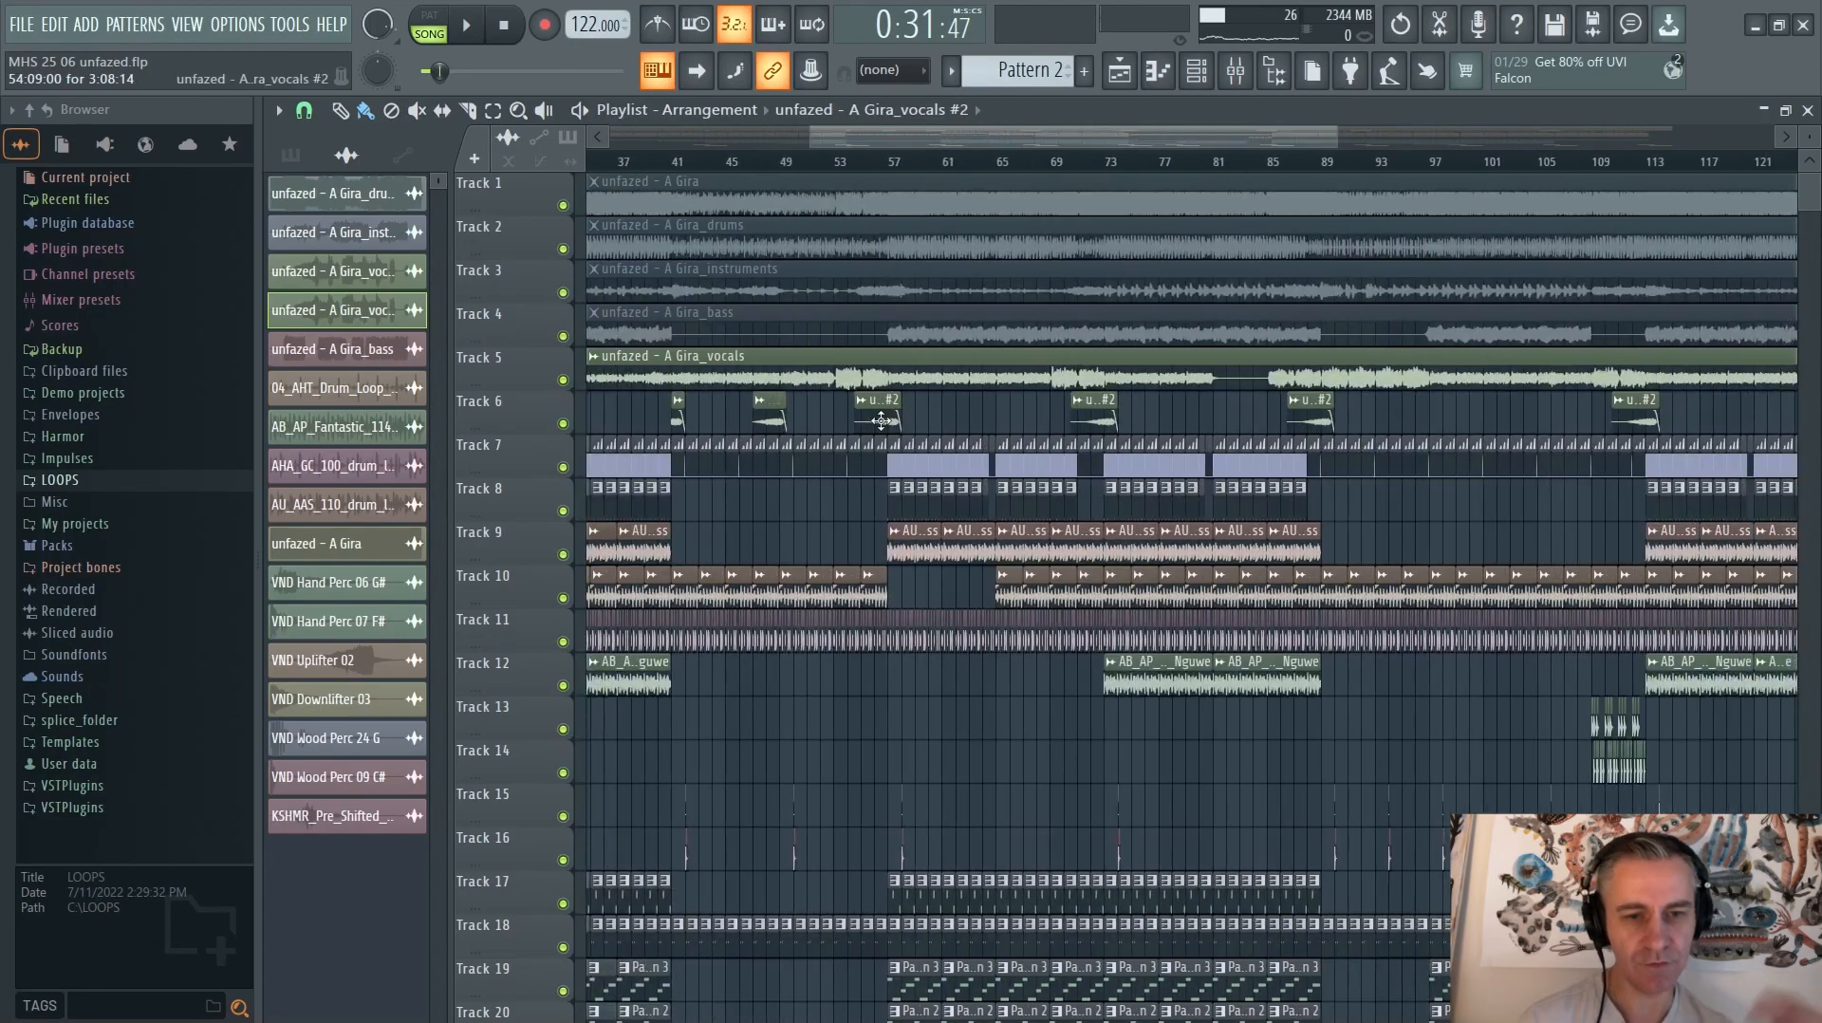
scroll(881, 421, "up", 1)
scroll(1139, 436, "left", 6)
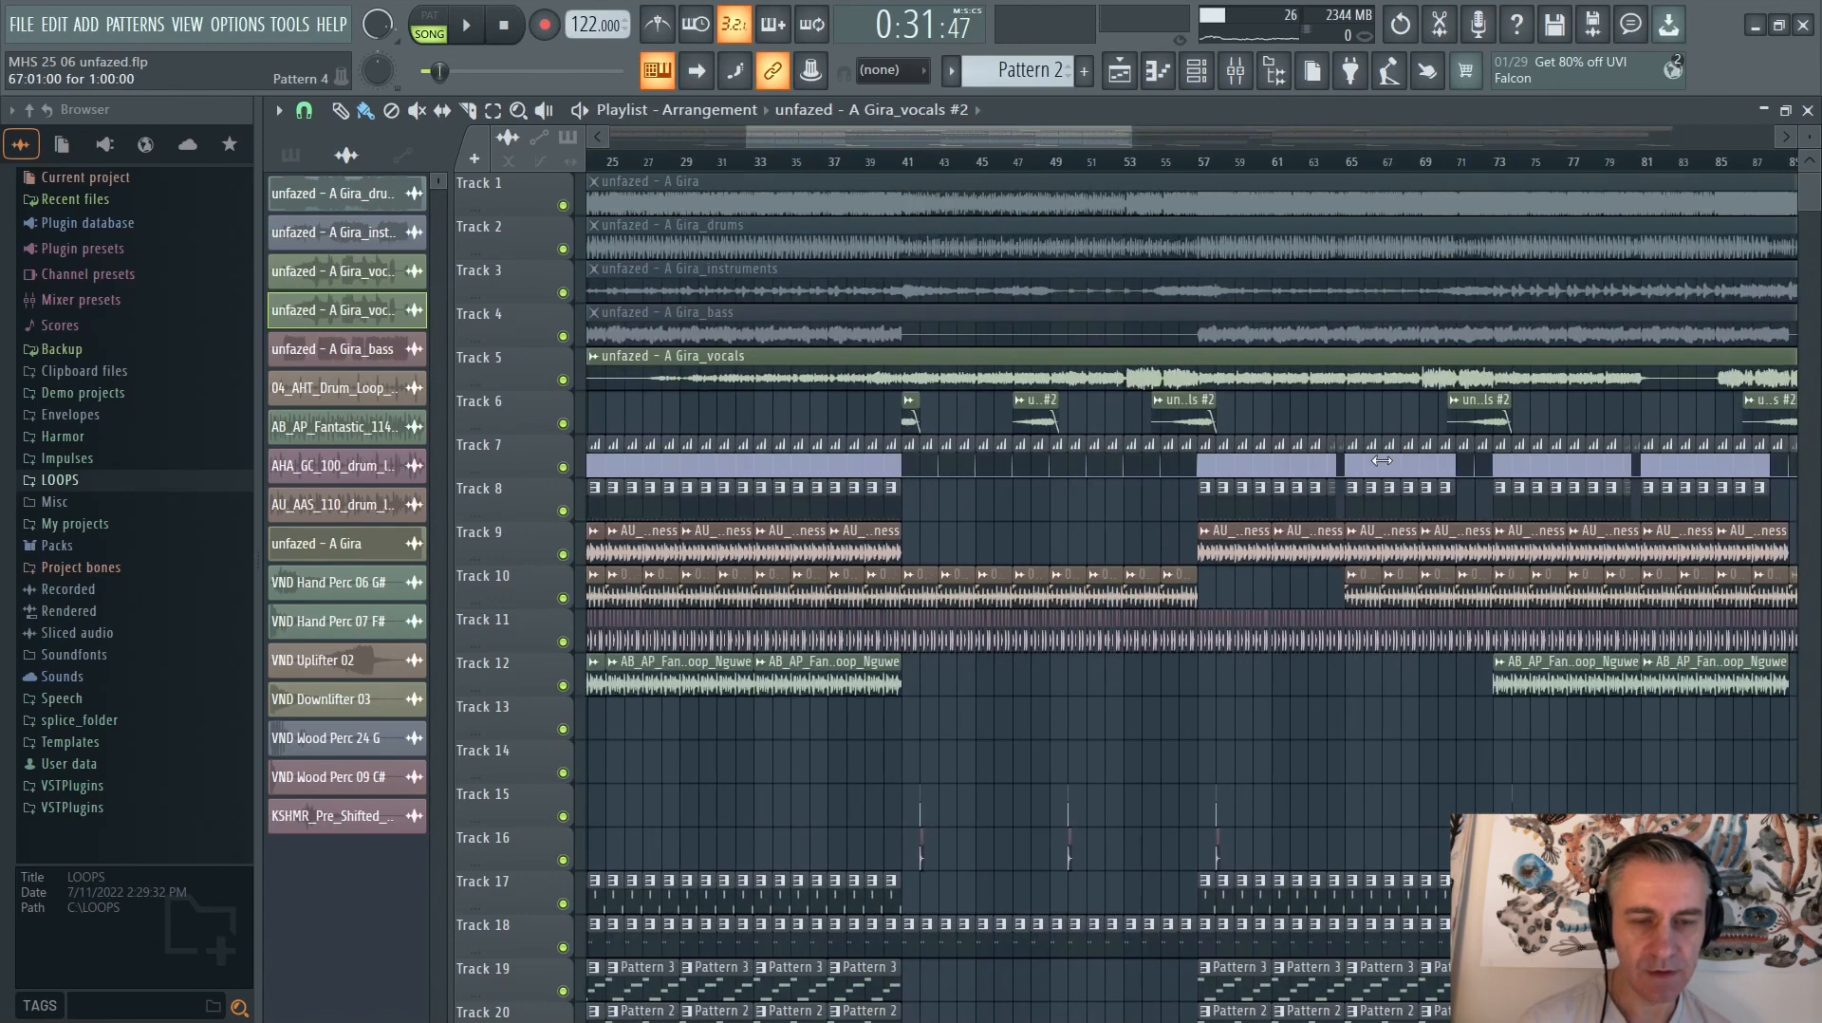
scroll(1022, 414, "down", 3)
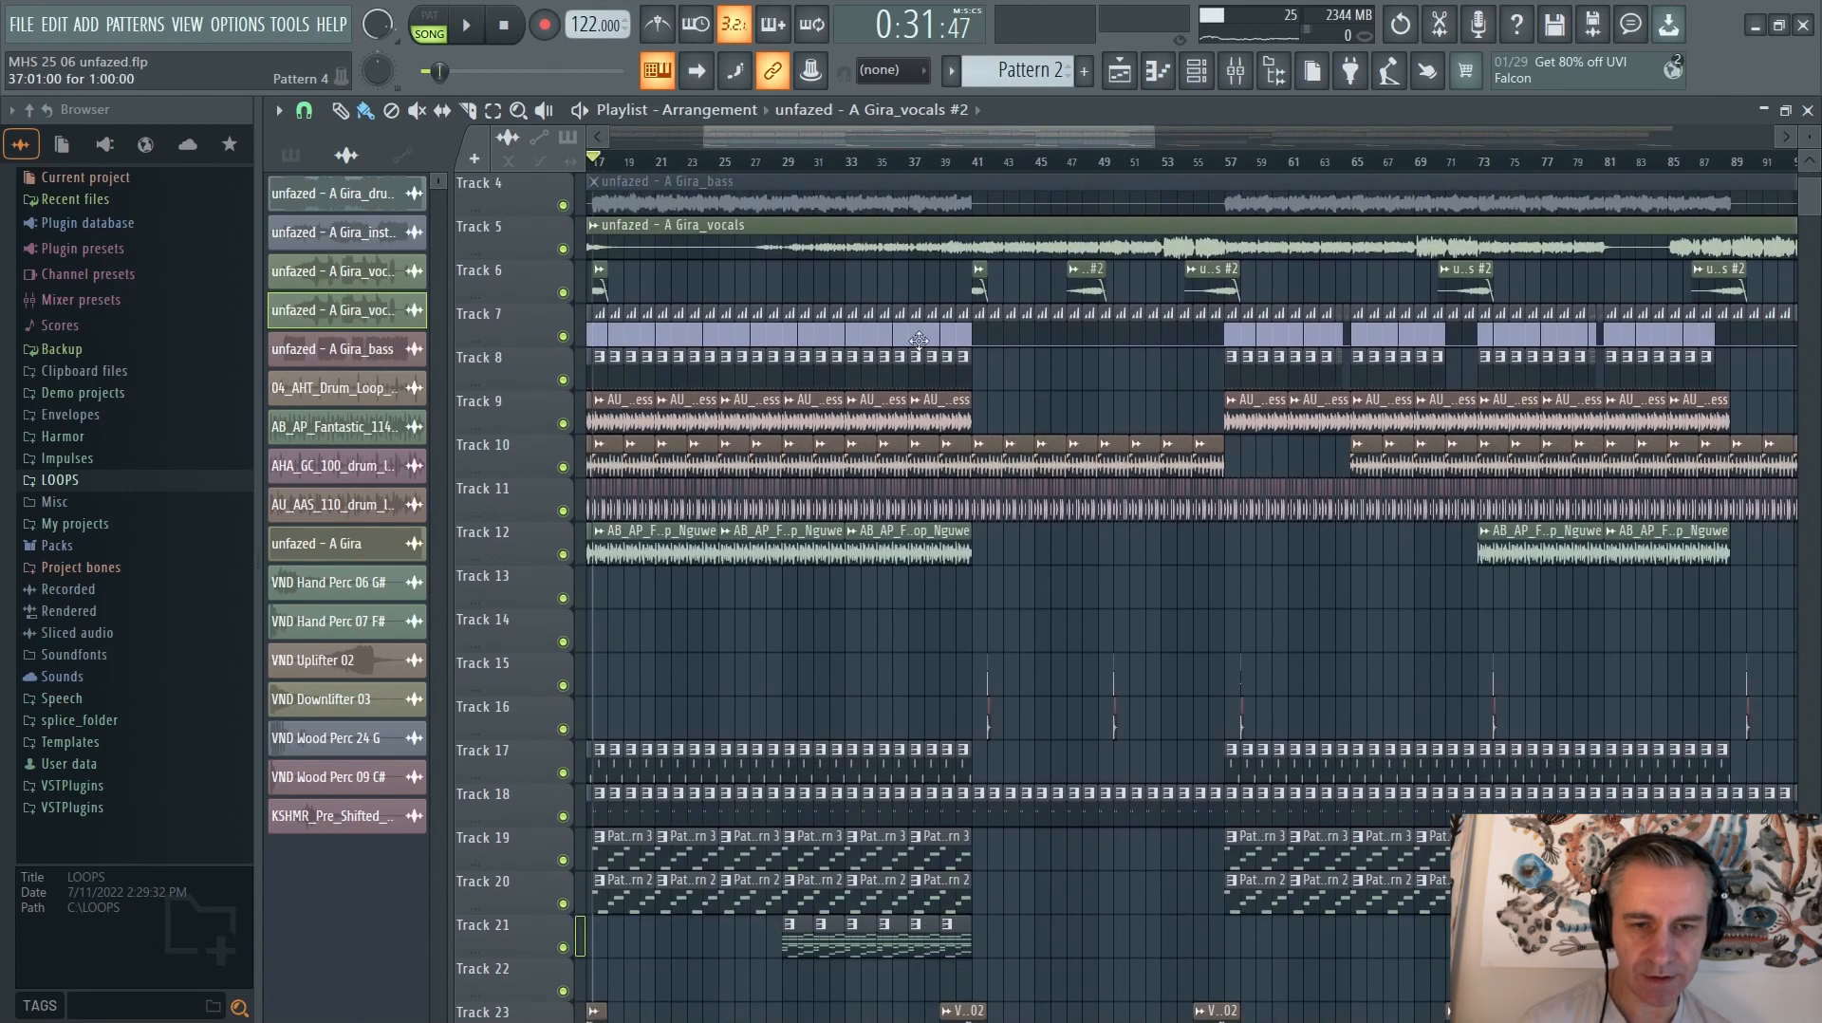
scroll(918, 339, "right", 2)
scroll(771, 358, "up", 3)
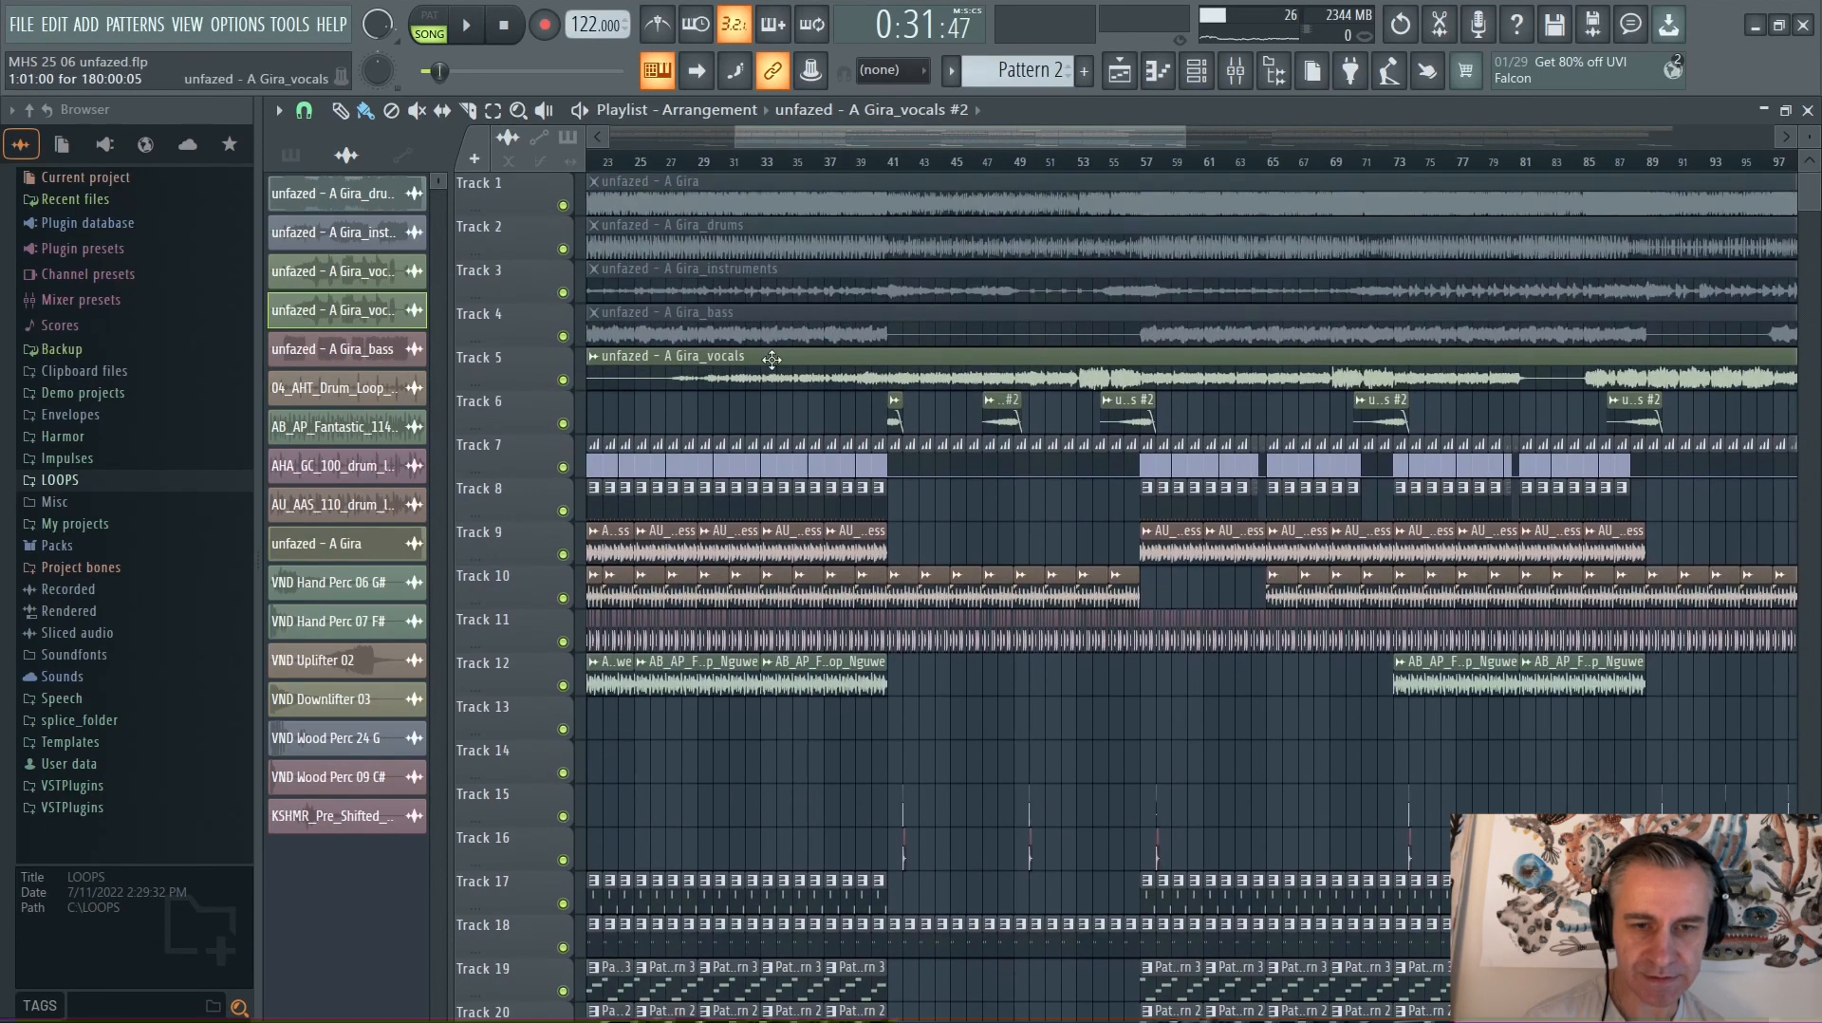
Examine the bass stem's waveform on Track 4 around bars 36 to 41 and bars 69 to 75
scroll(1294, 345, "up", 5)
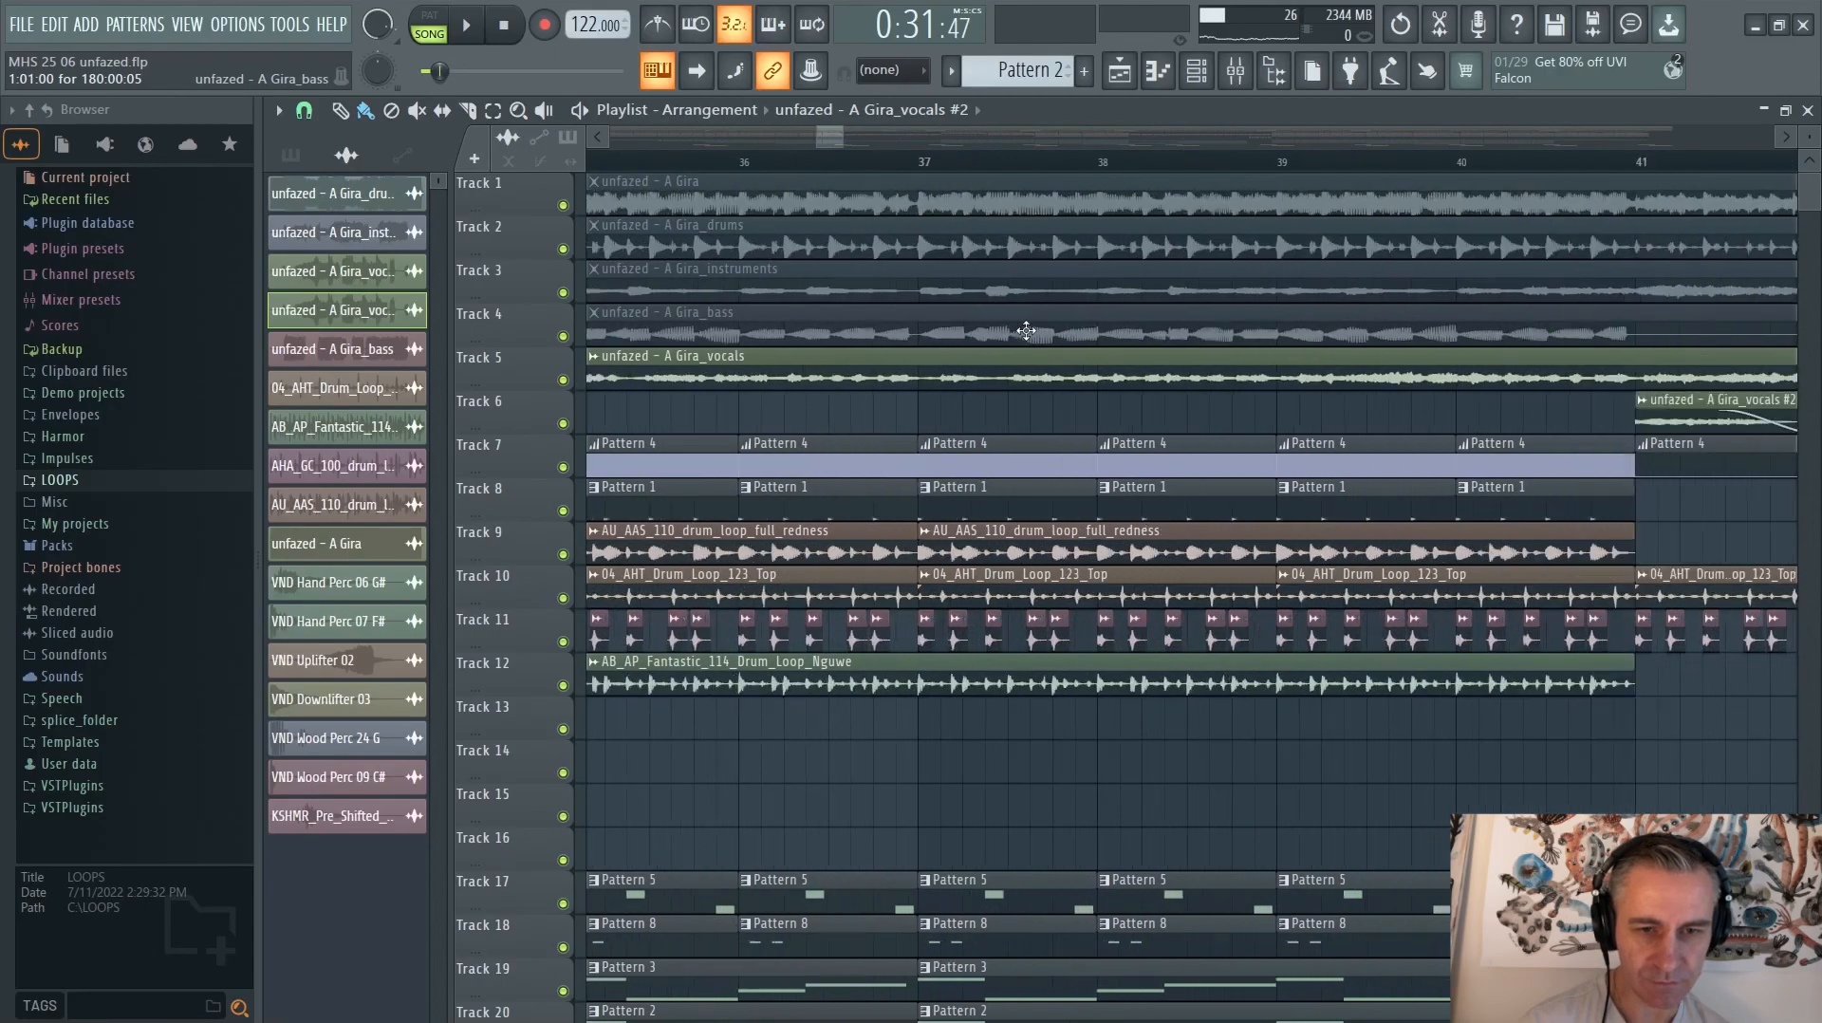
scroll(877, 328, "up", 3)
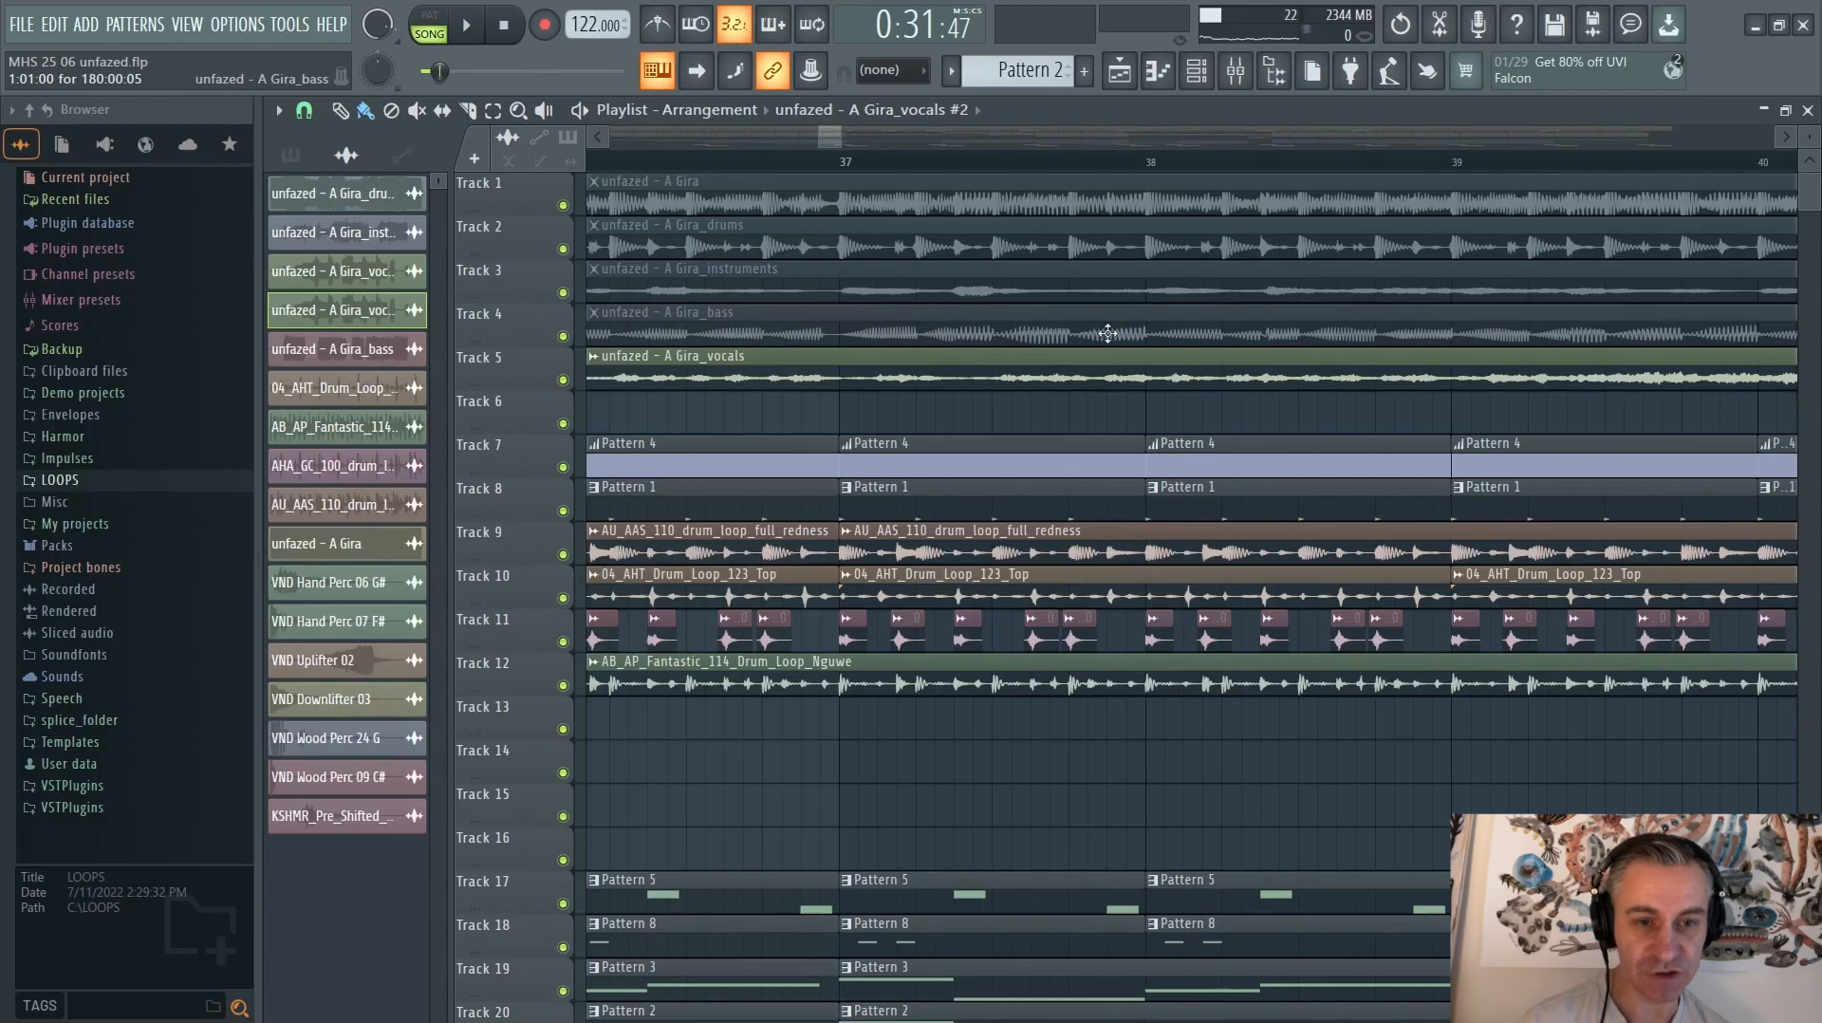
scroll(1276, 334, "down", 7)
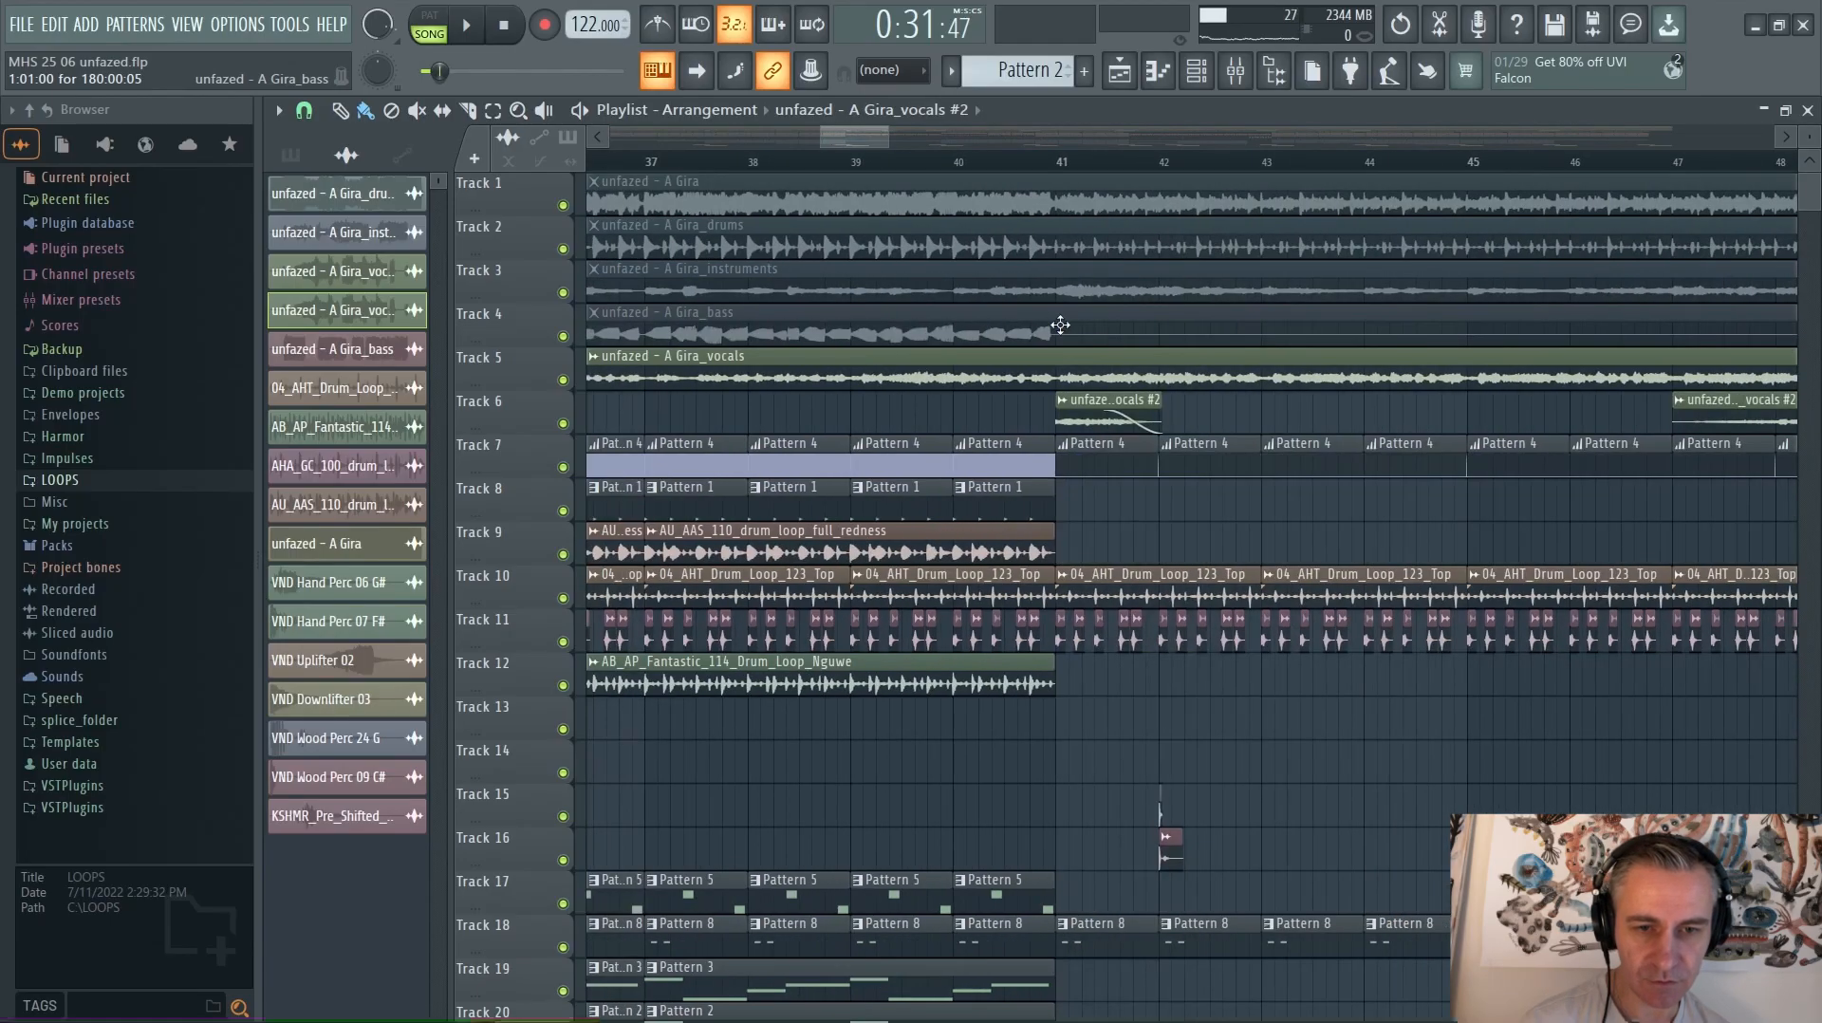
scroll(962, 329, "down", 3)
scroll(1121, 334, "up", 8)
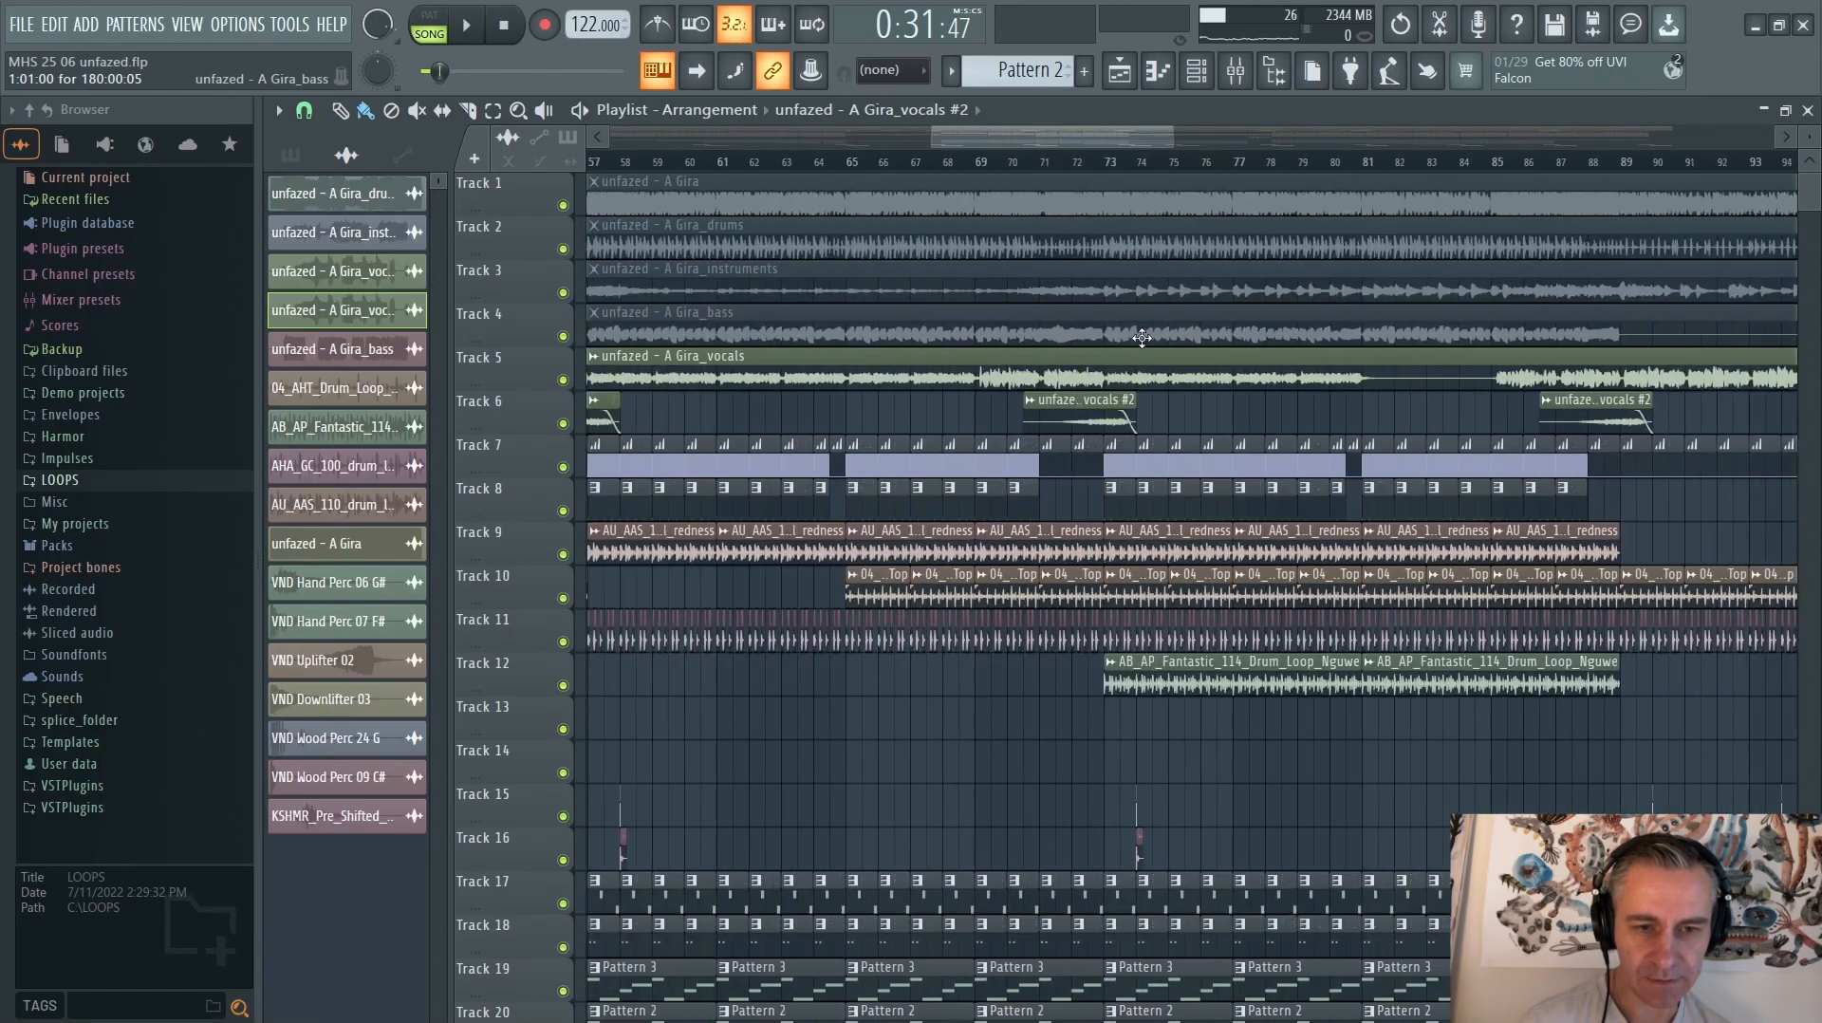
scroll(1121, 334, "up", 3)
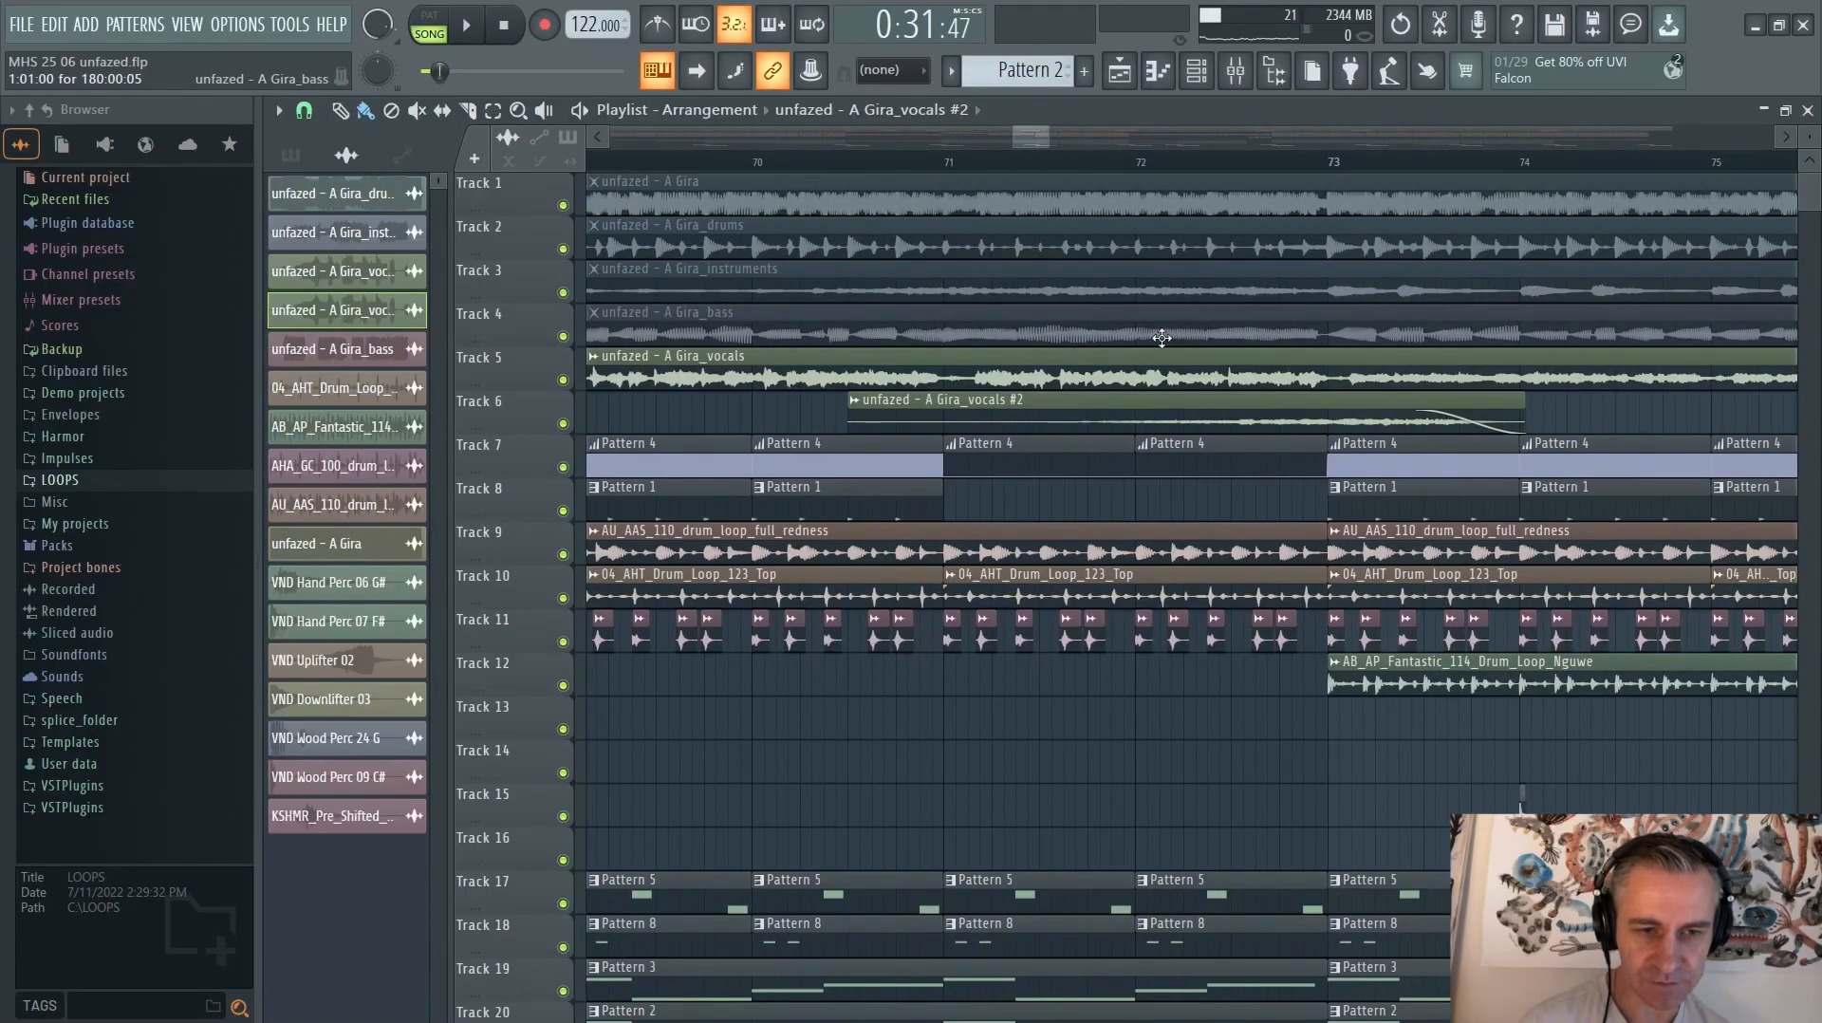
scroll(1180, 332, "down", 10)
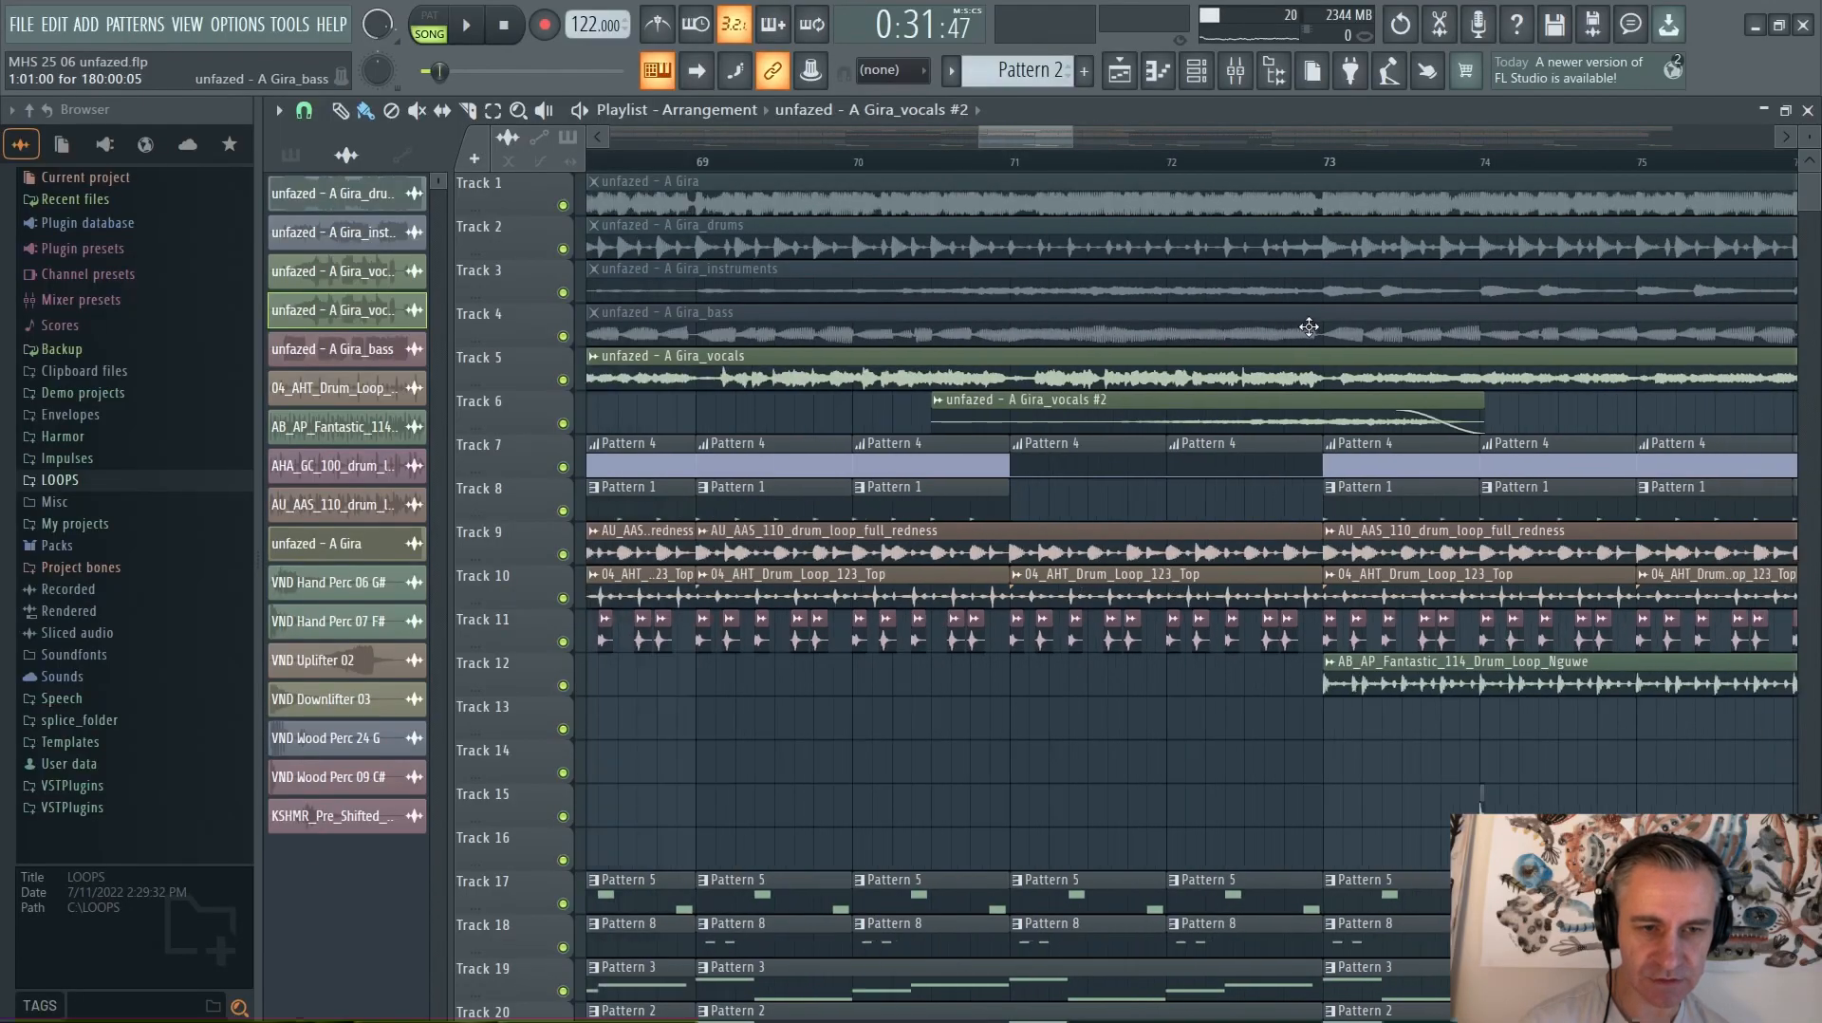
scroll(973, 342, "up", 8)
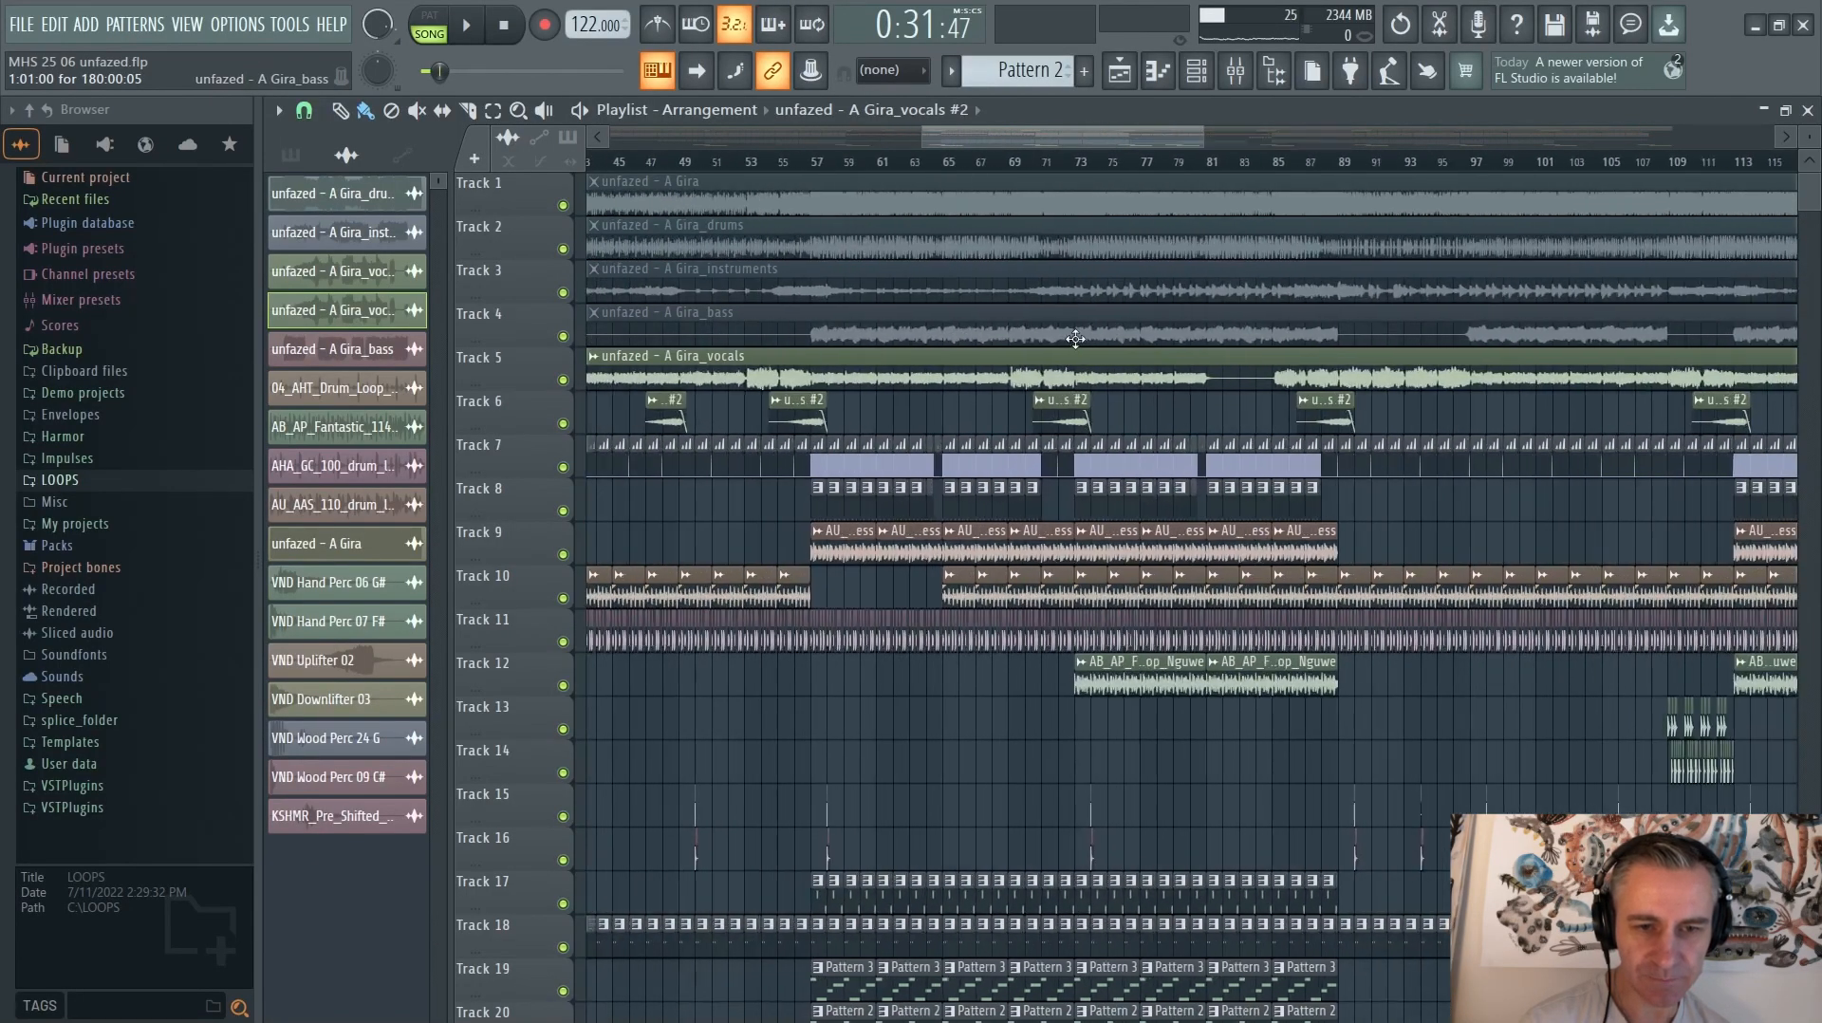
Inspect the bass stem's waveform on Track 4 from bar 97, closely around the start of bar 101
scroll(1170, 340, "up", 3)
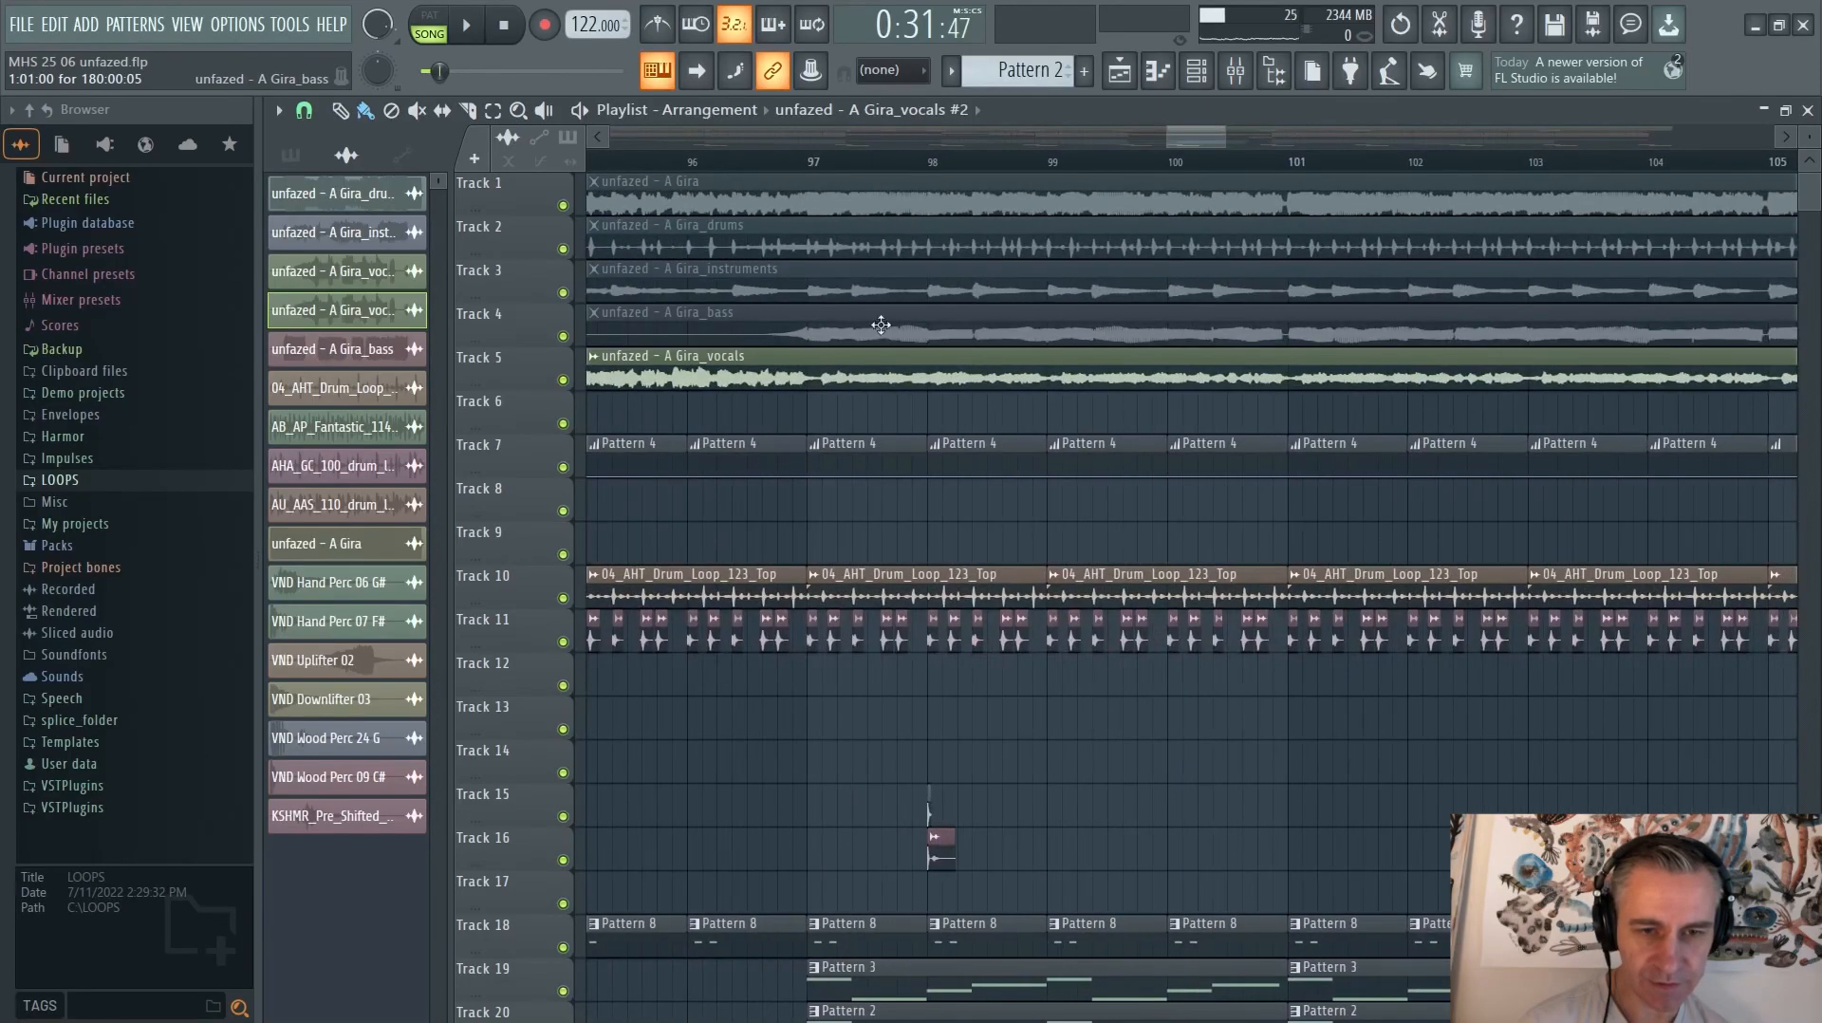
scroll(1339, 339, "up", 3)
scroll(1142, 339, "up", 4)
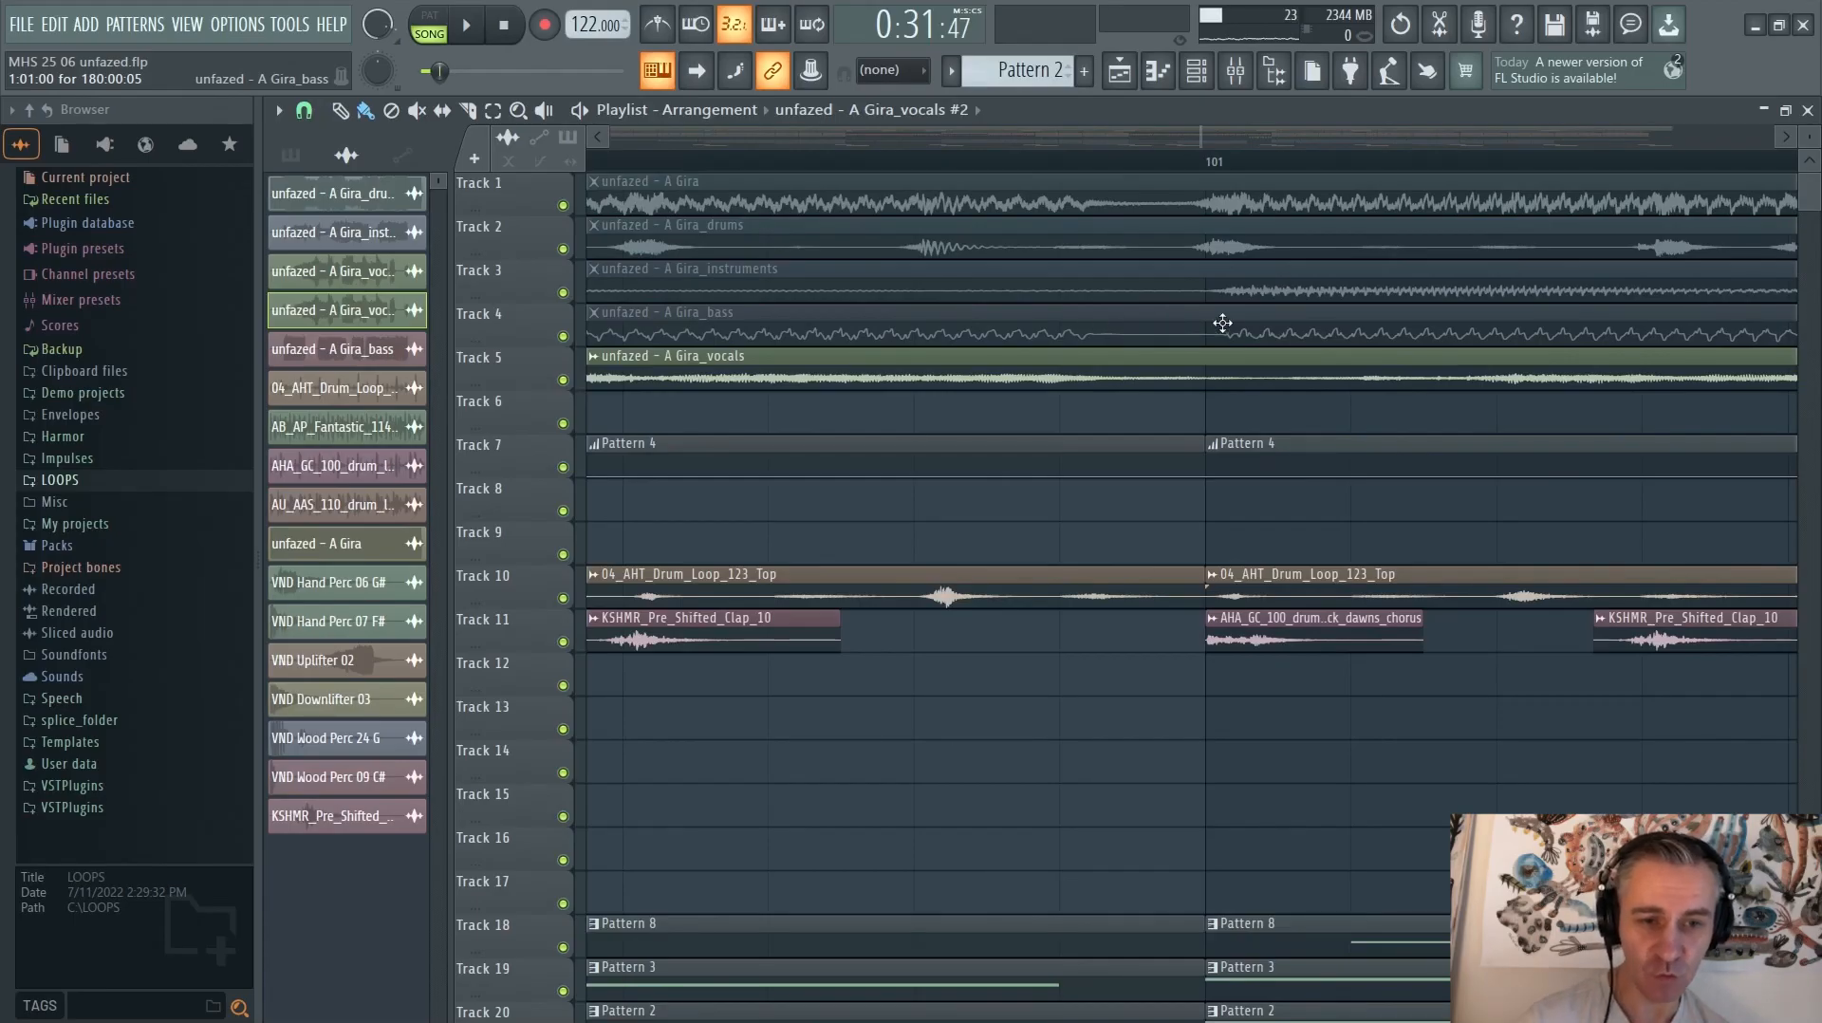
scroll(1222, 322, "down", 5)
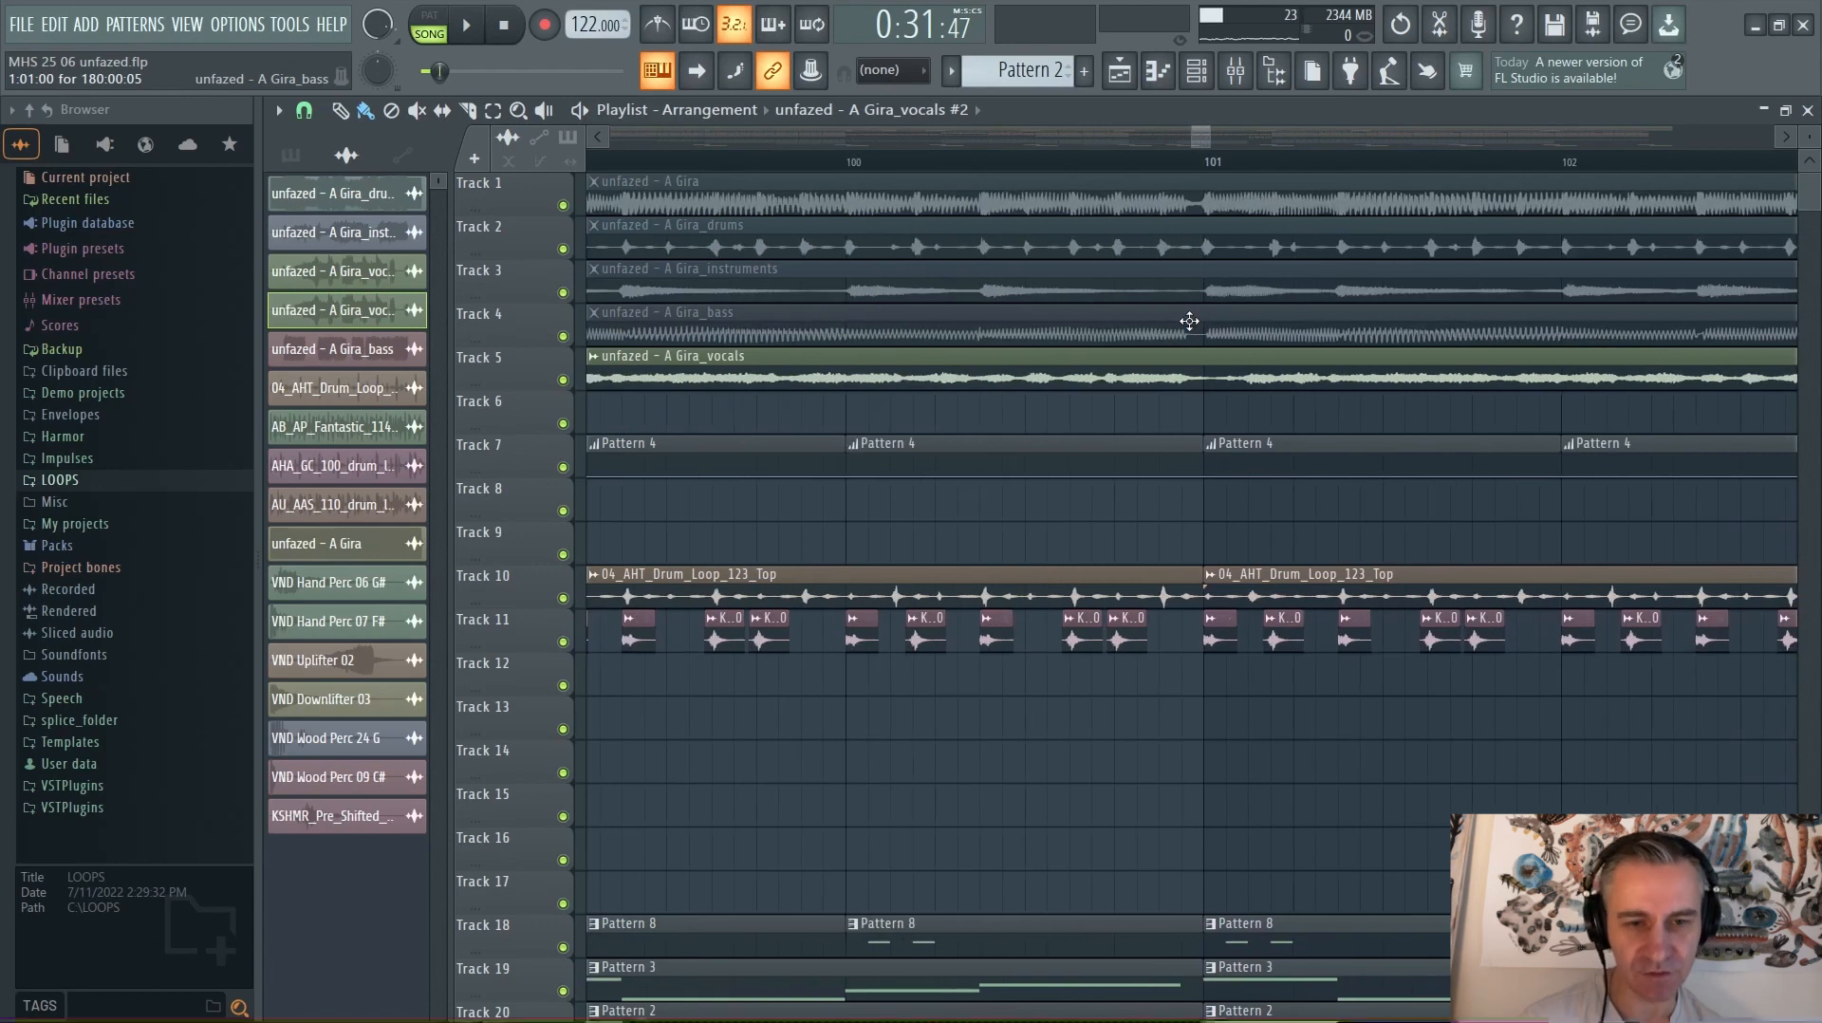
scroll(1189, 321, "up", 2)
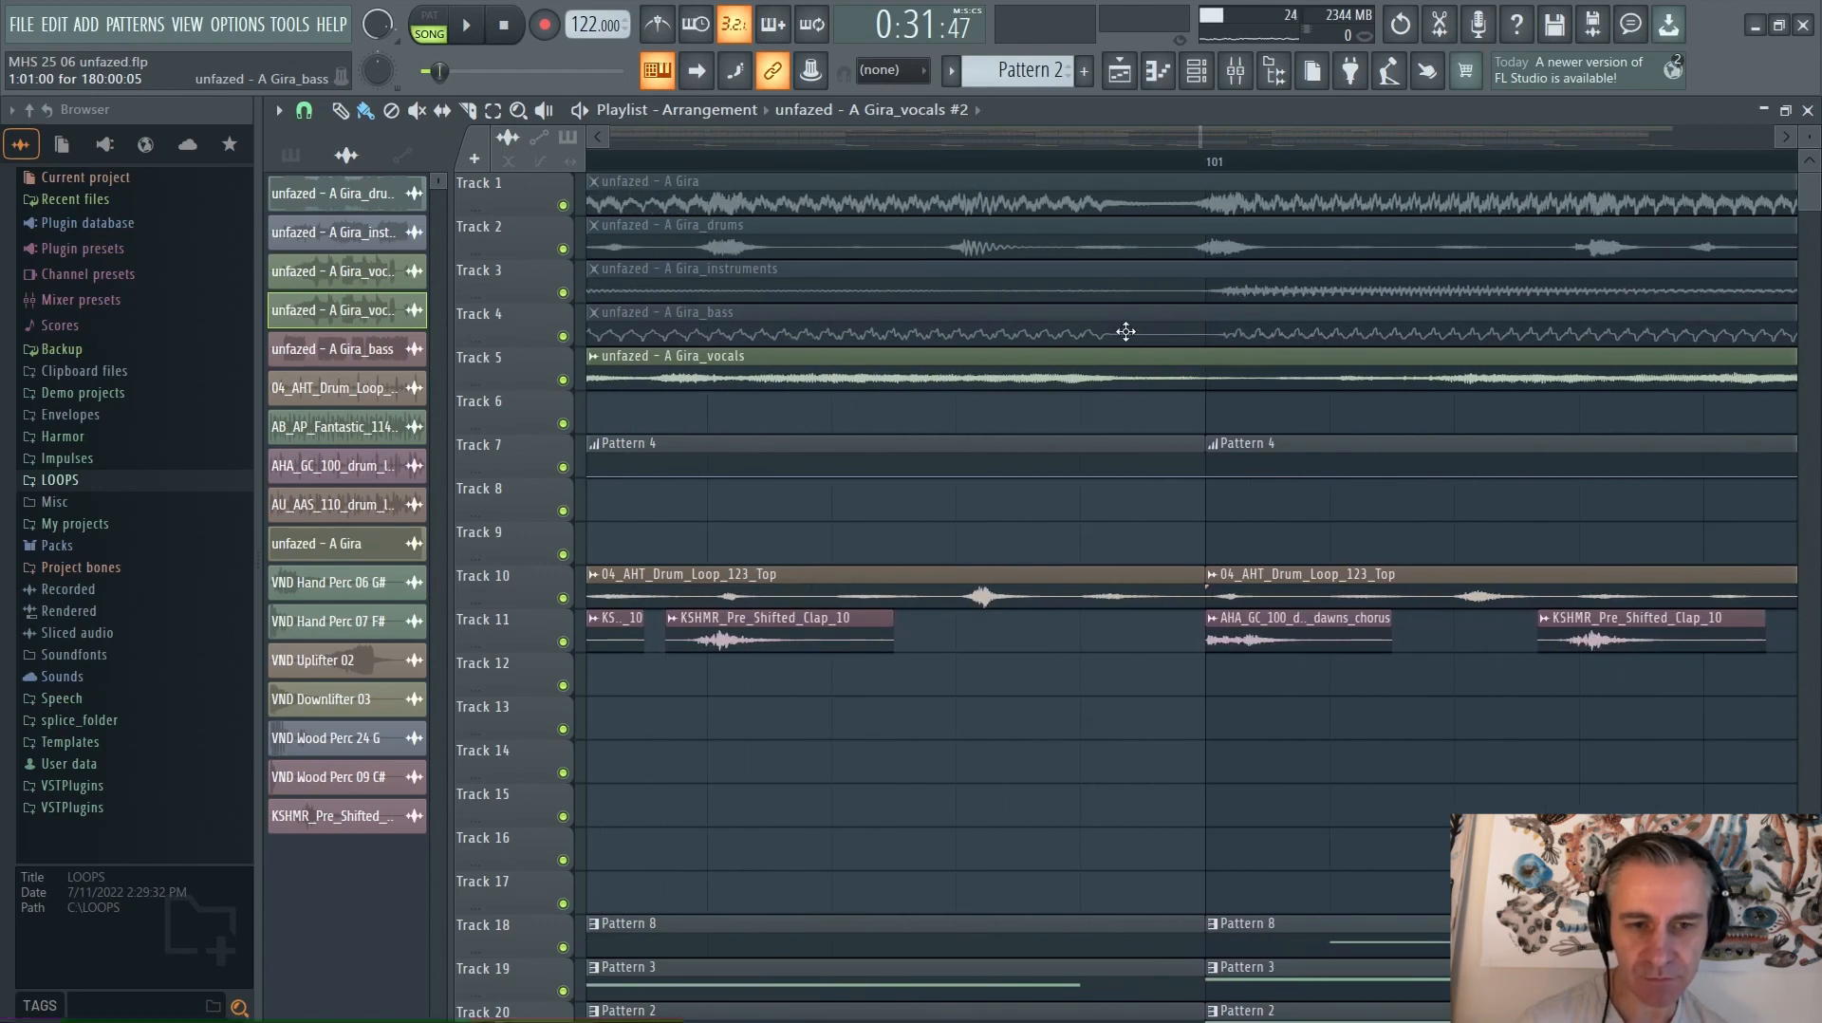
scroll(1125, 331, "up", 1)
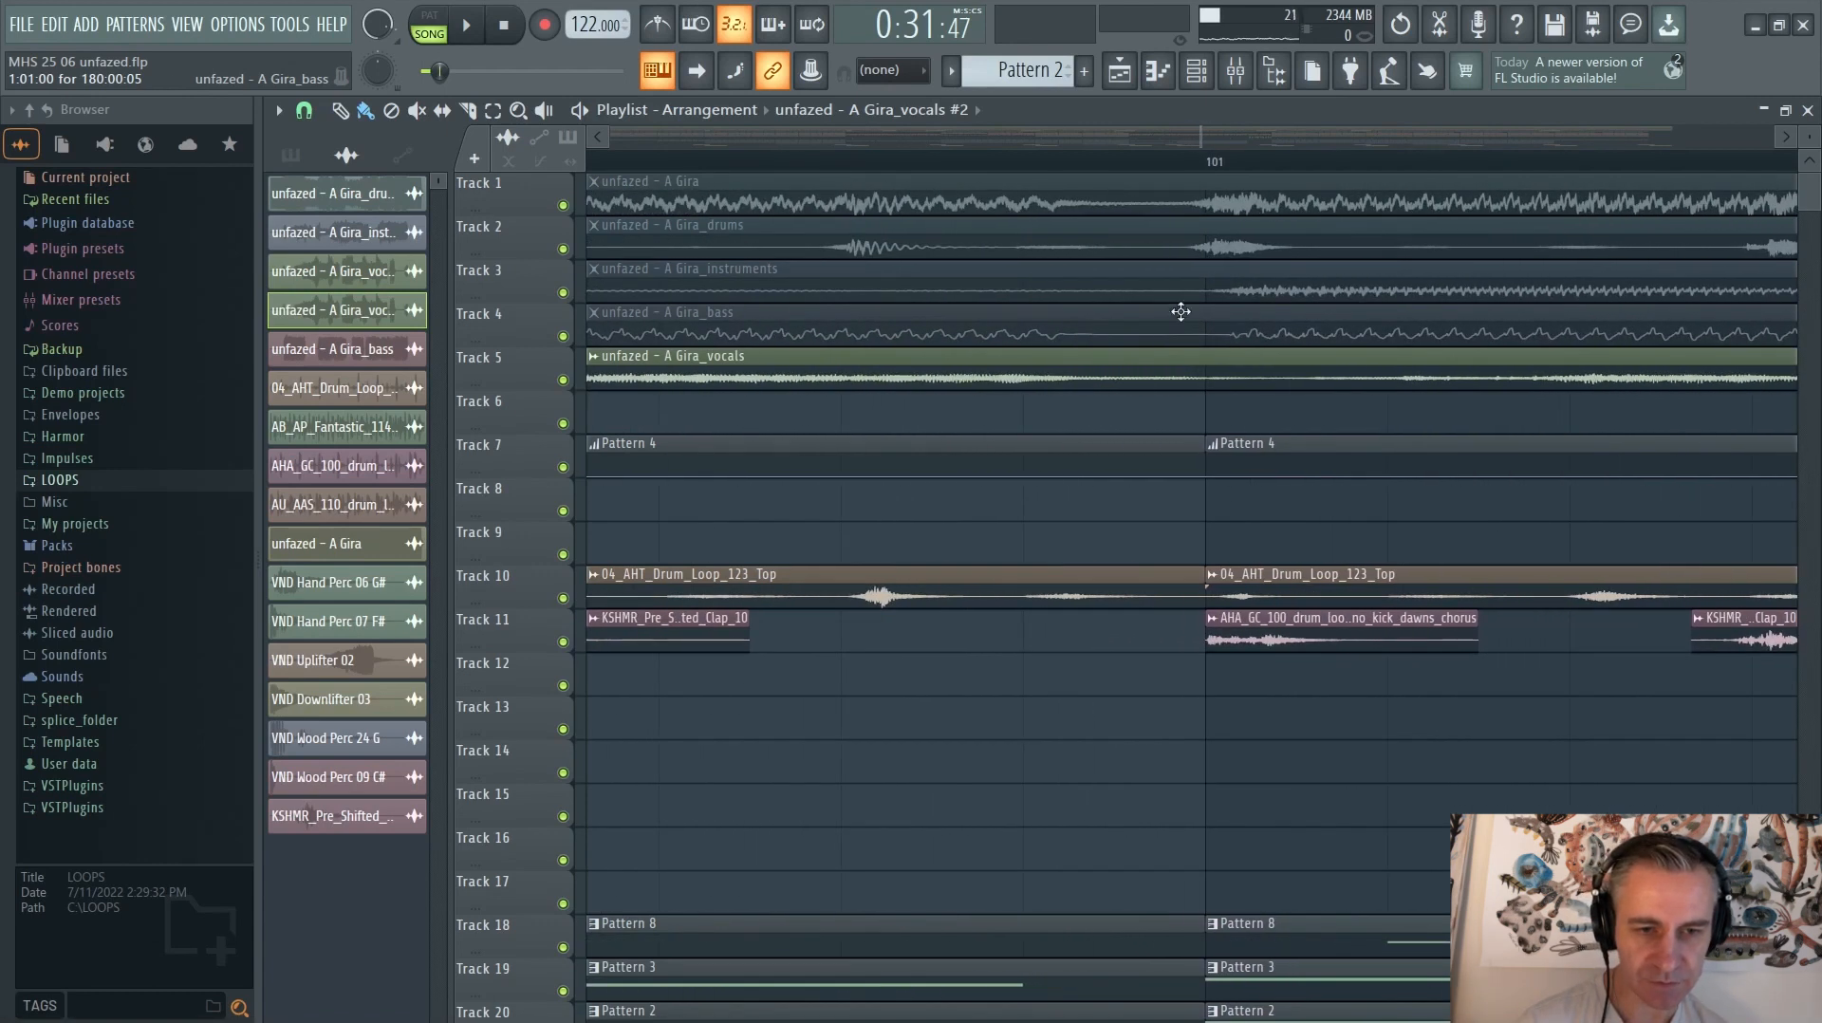
scroll(1115, 340, "down", 1)
scroll(1096, 331, "up", 1)
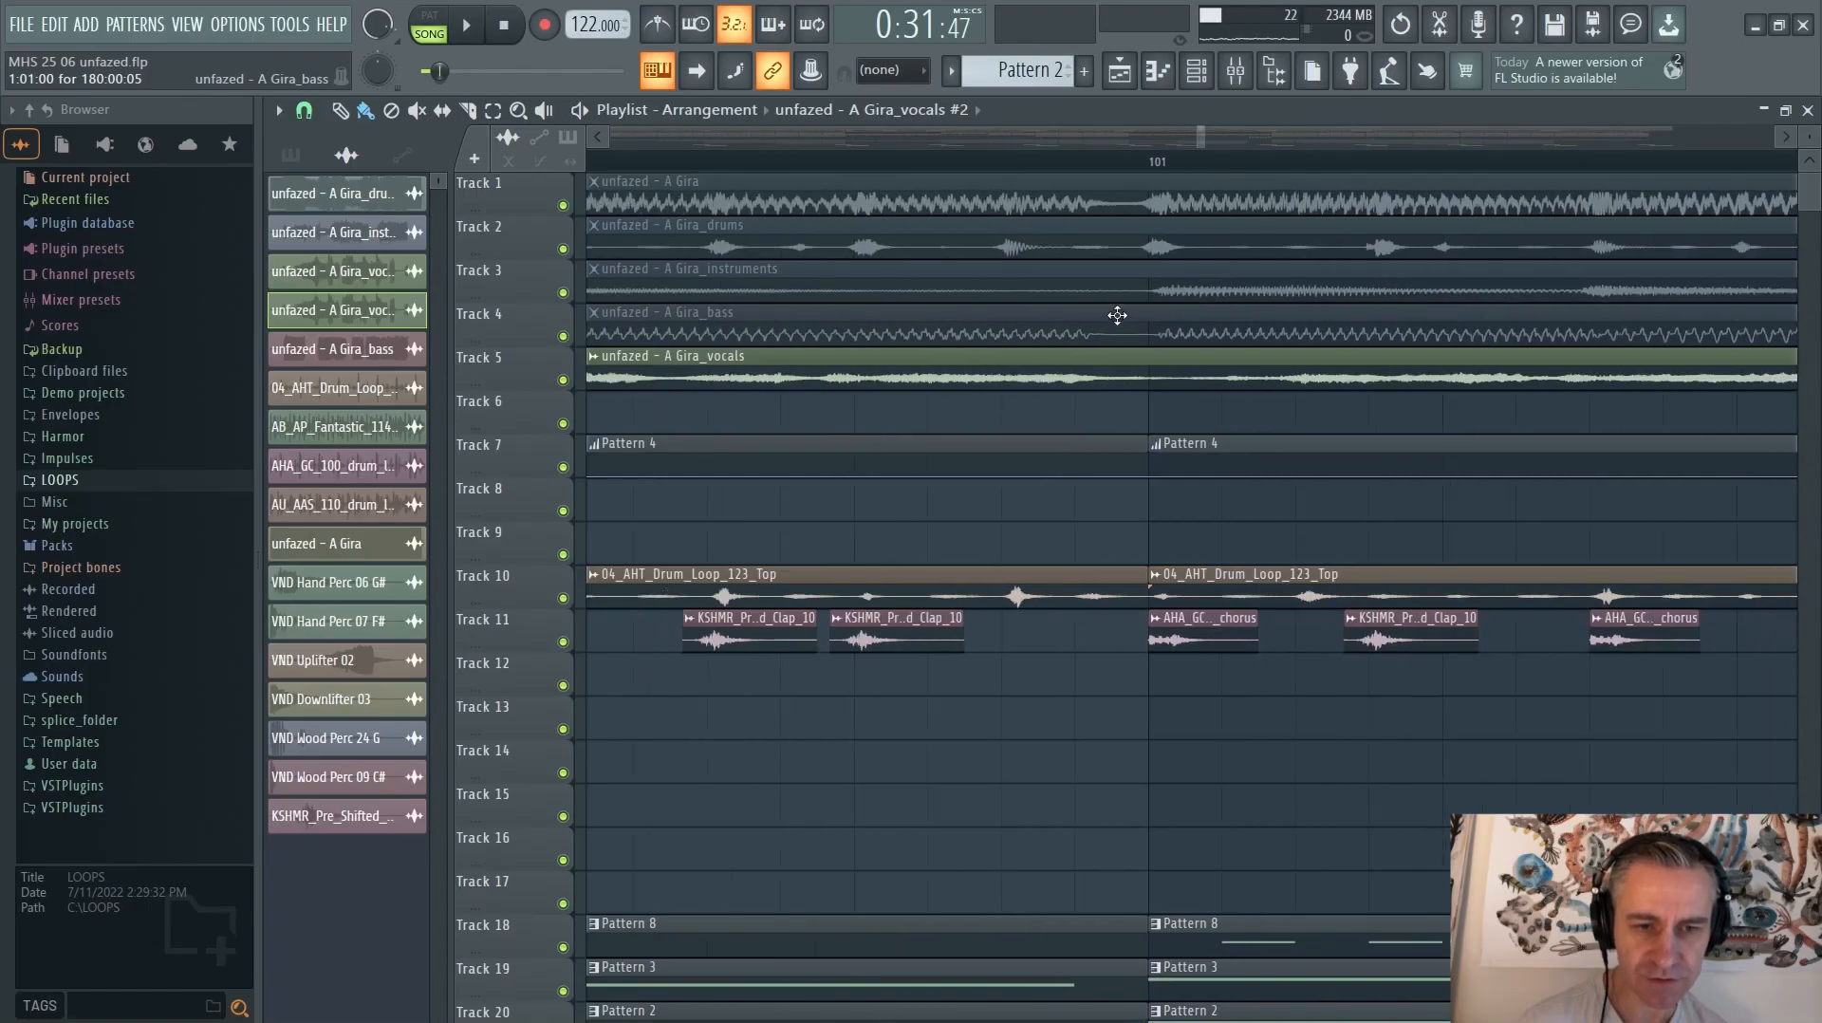
Compare the patterns on Tracks 18 to 21 from bar 97 with the bass stem above them
scroll(1091, 408, "down", 4)
scroll(1088, 490, "down", 5)
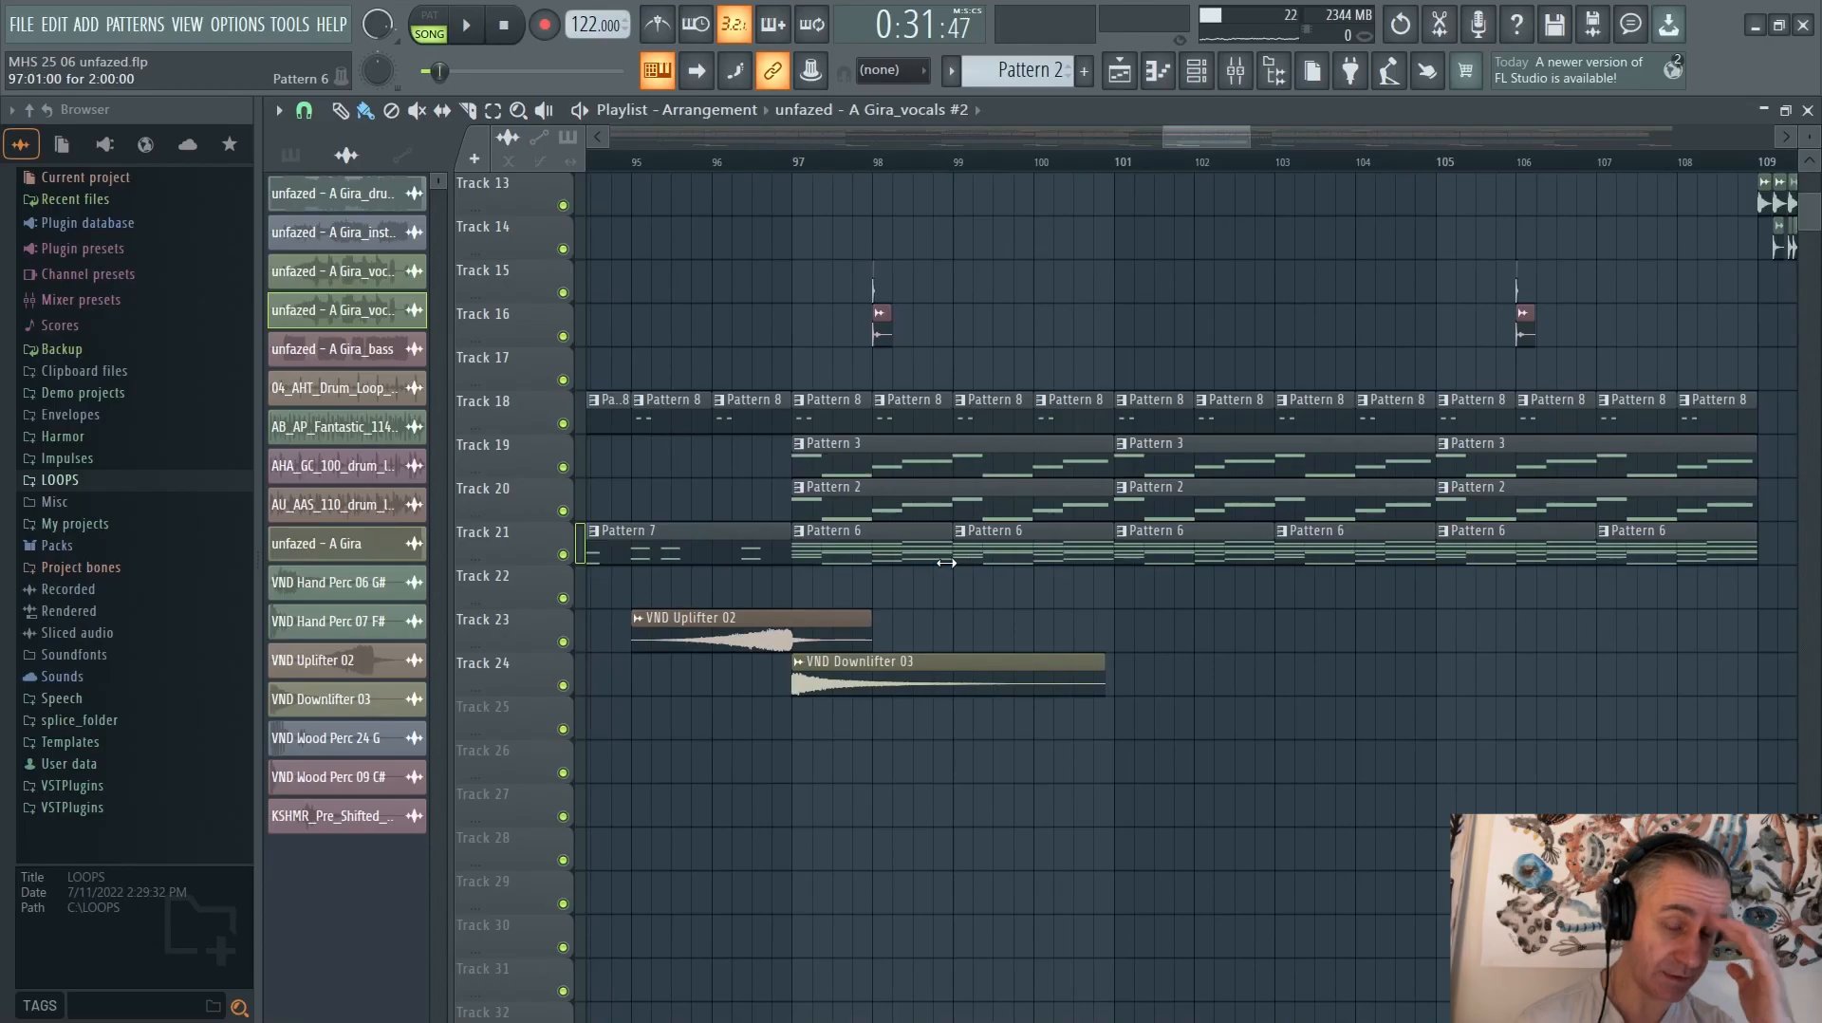
scroll(961, 508, "up", 4)
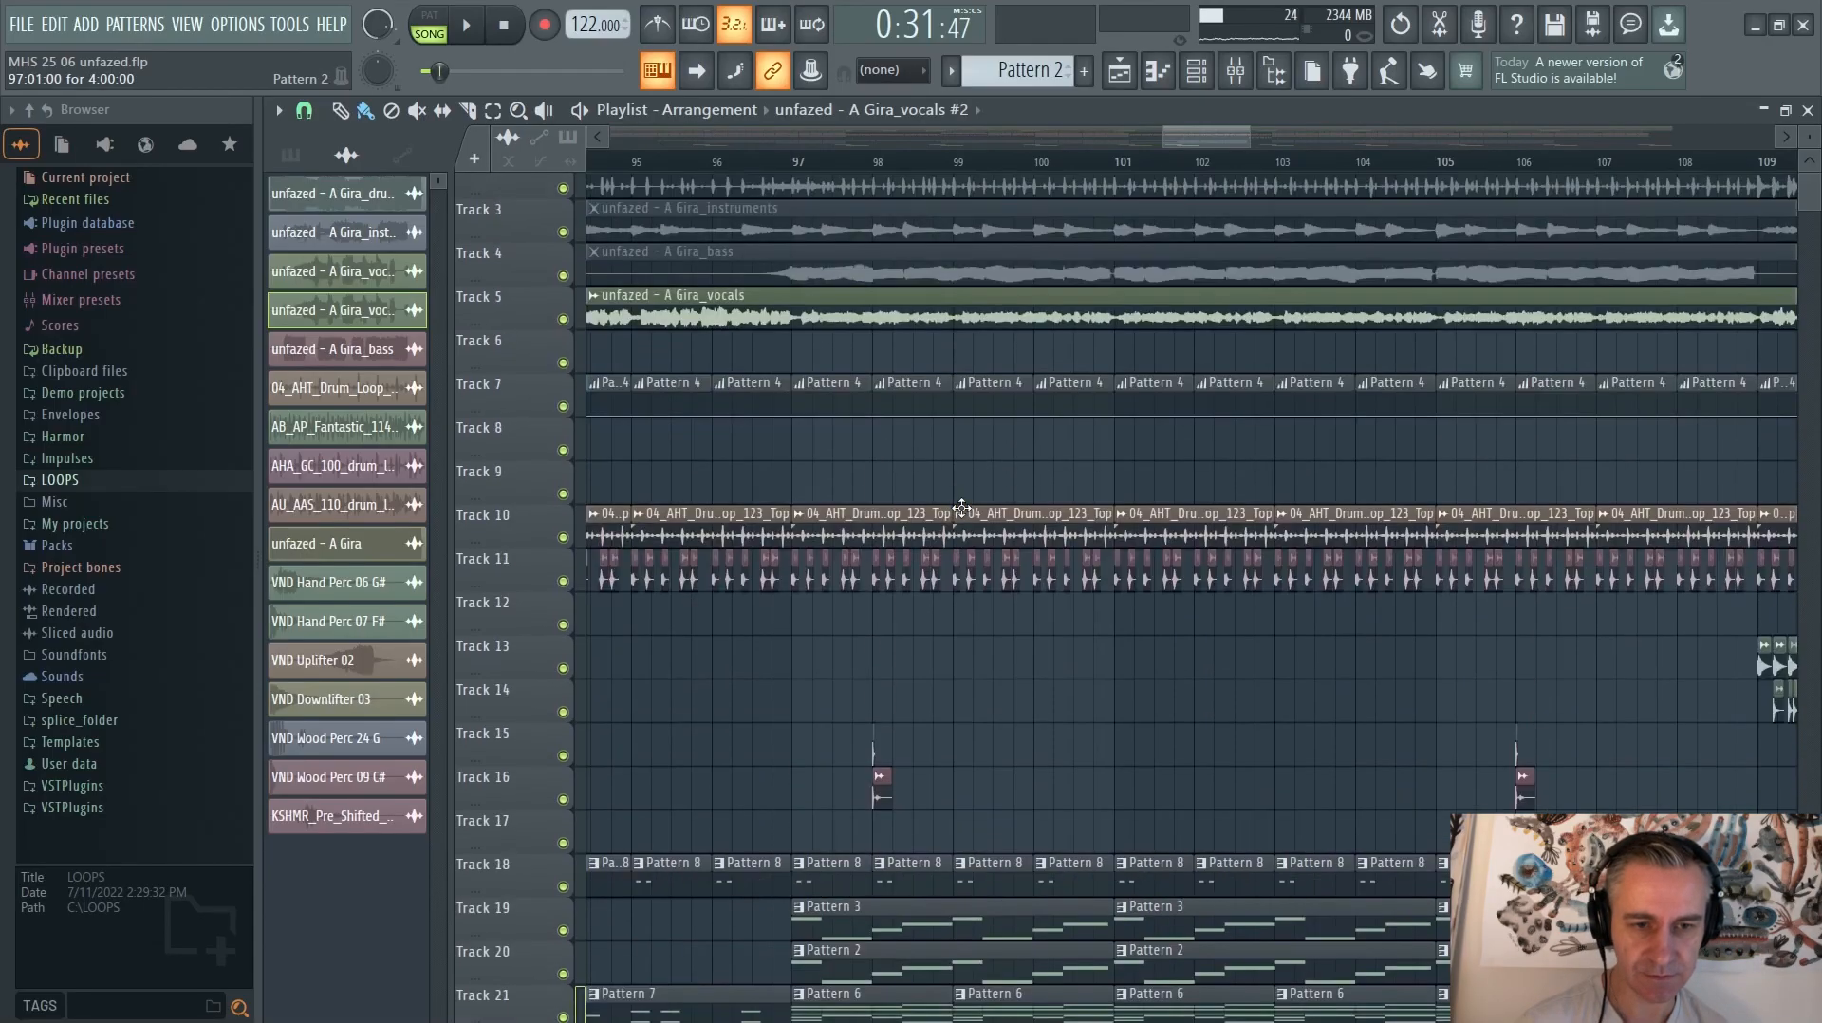
scroll(736, 327, "up", 3)
scroll(723, 328, "down", 4)
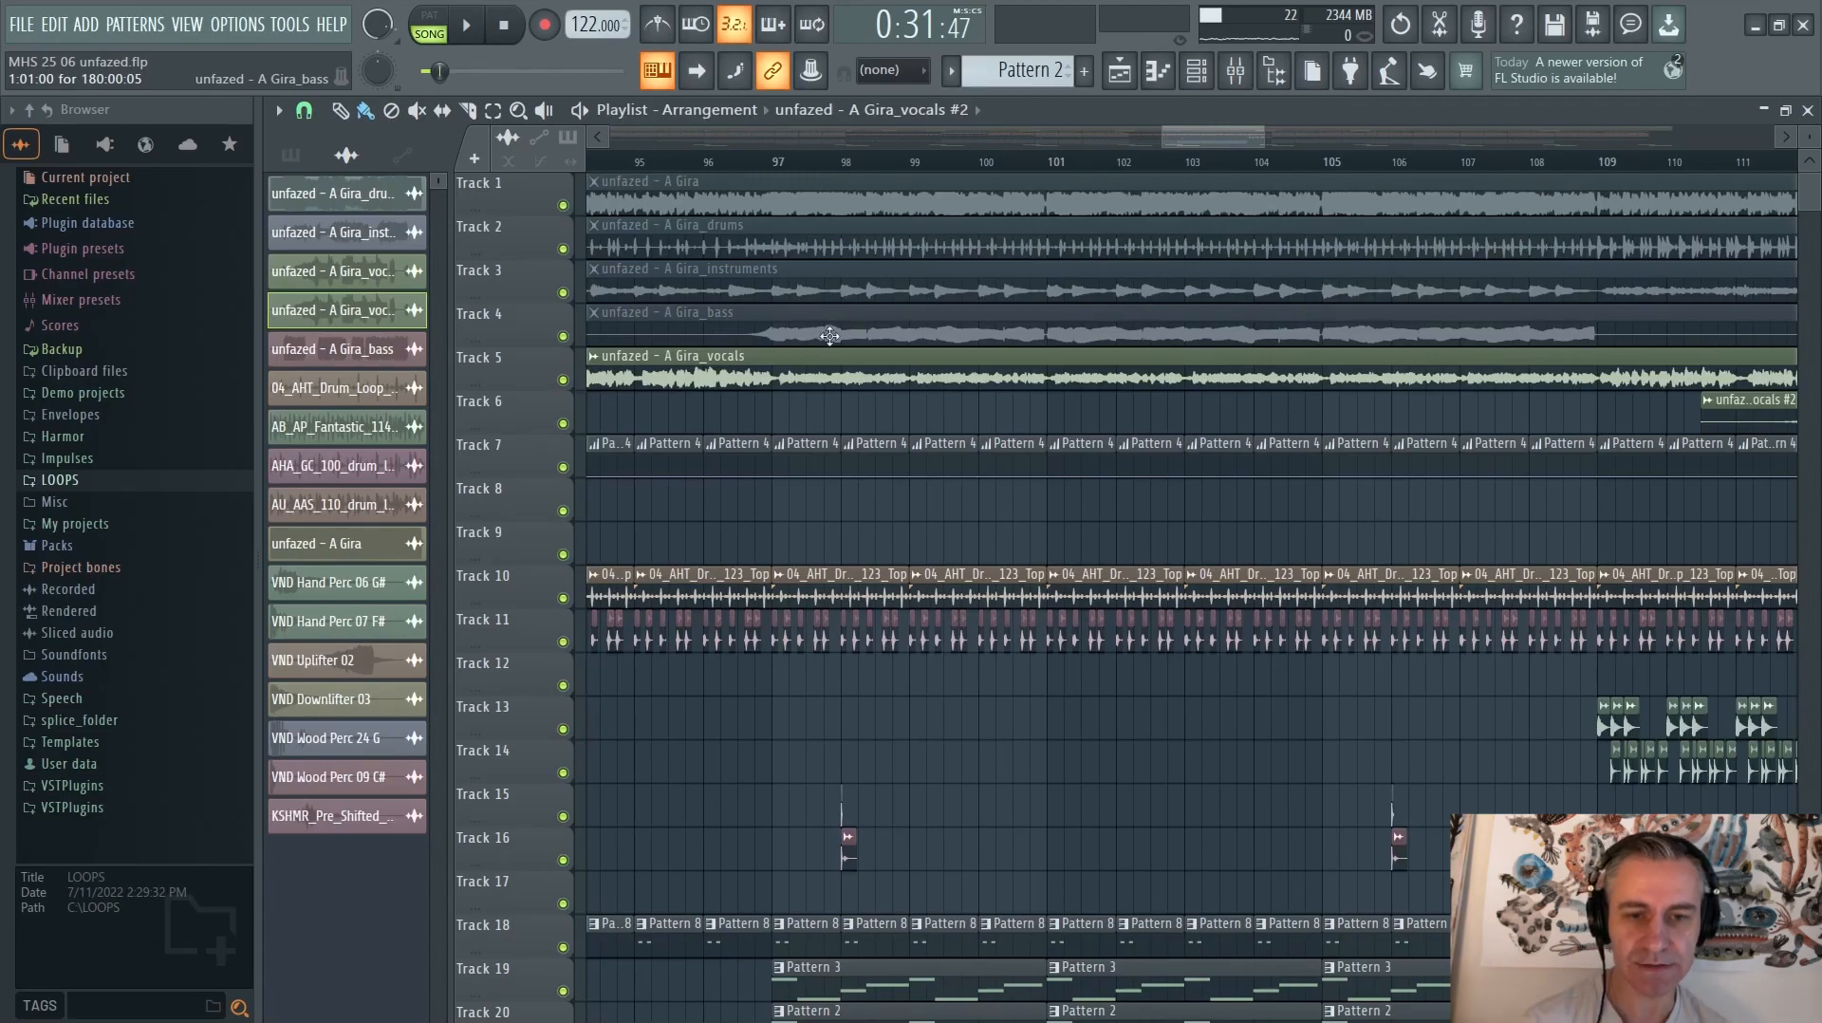
Examine the bass stem on Track 4 across bars 97 to 109 together with the patterns and downlifter beneath it
scroll(835, 334, "up", 4)
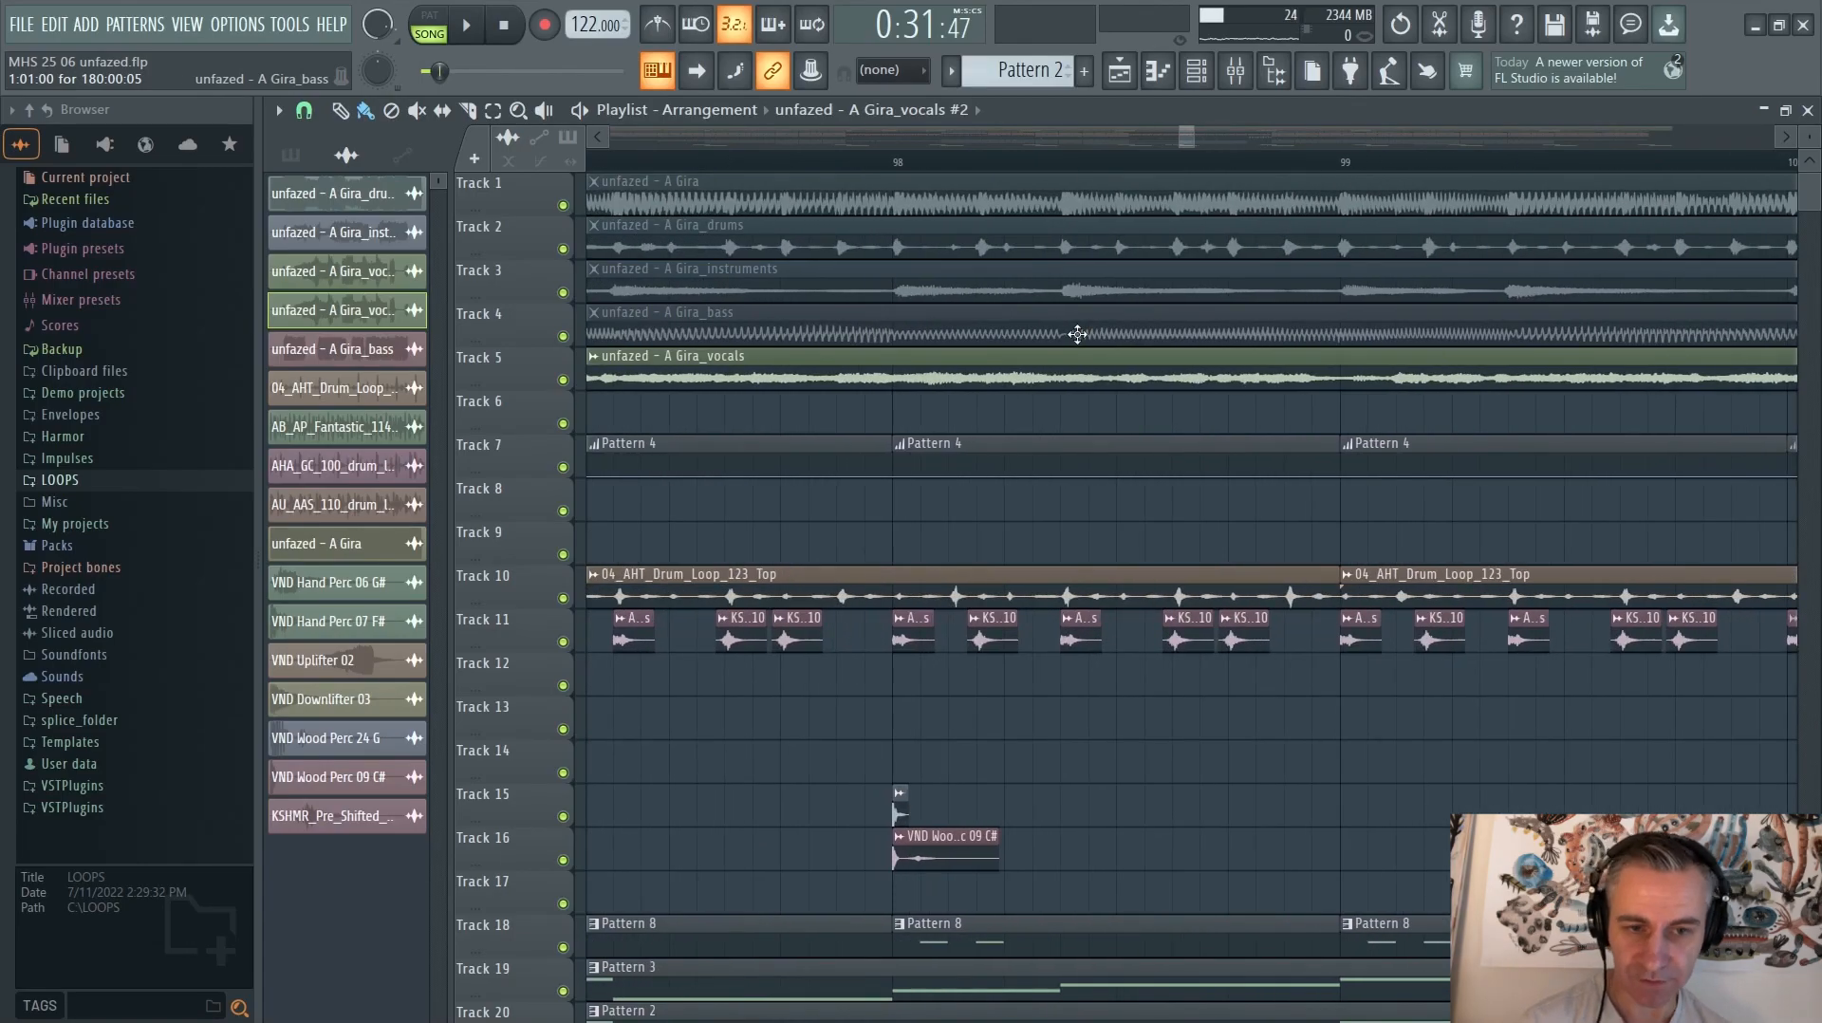
scroll(1094, 343, "down", 2)
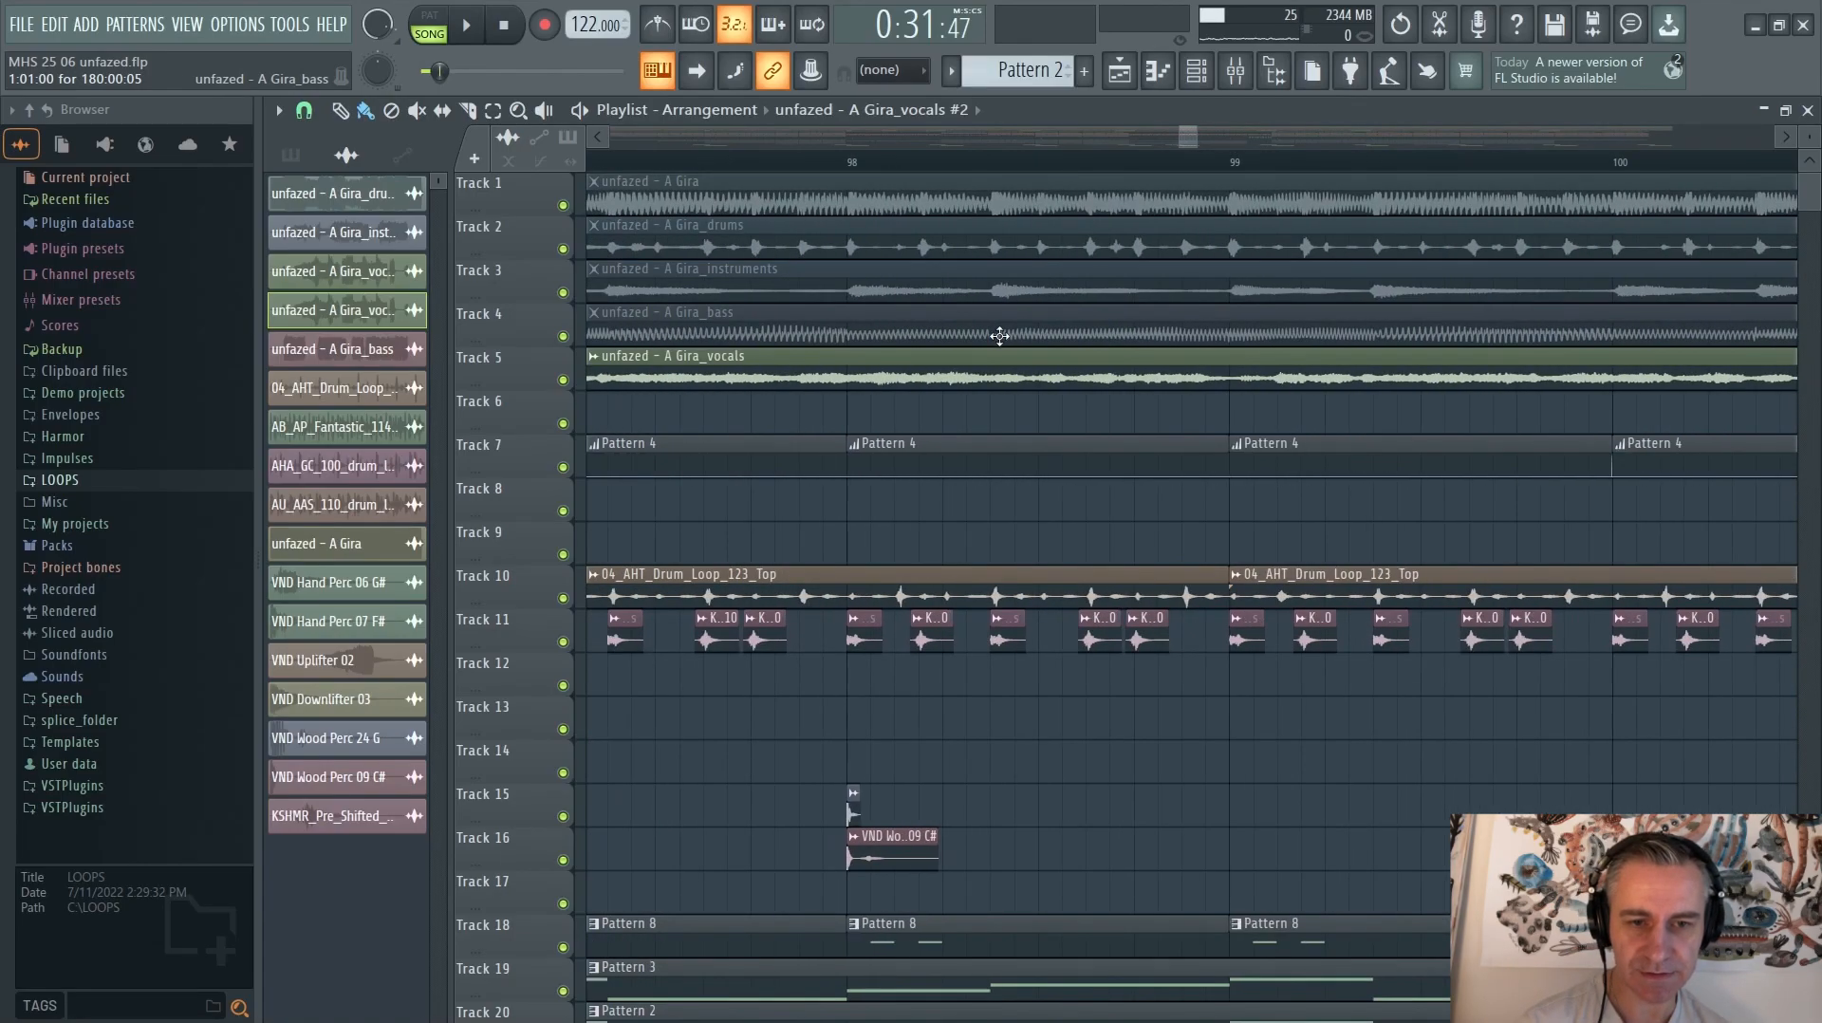
scroll(896, 329, "down", 4)
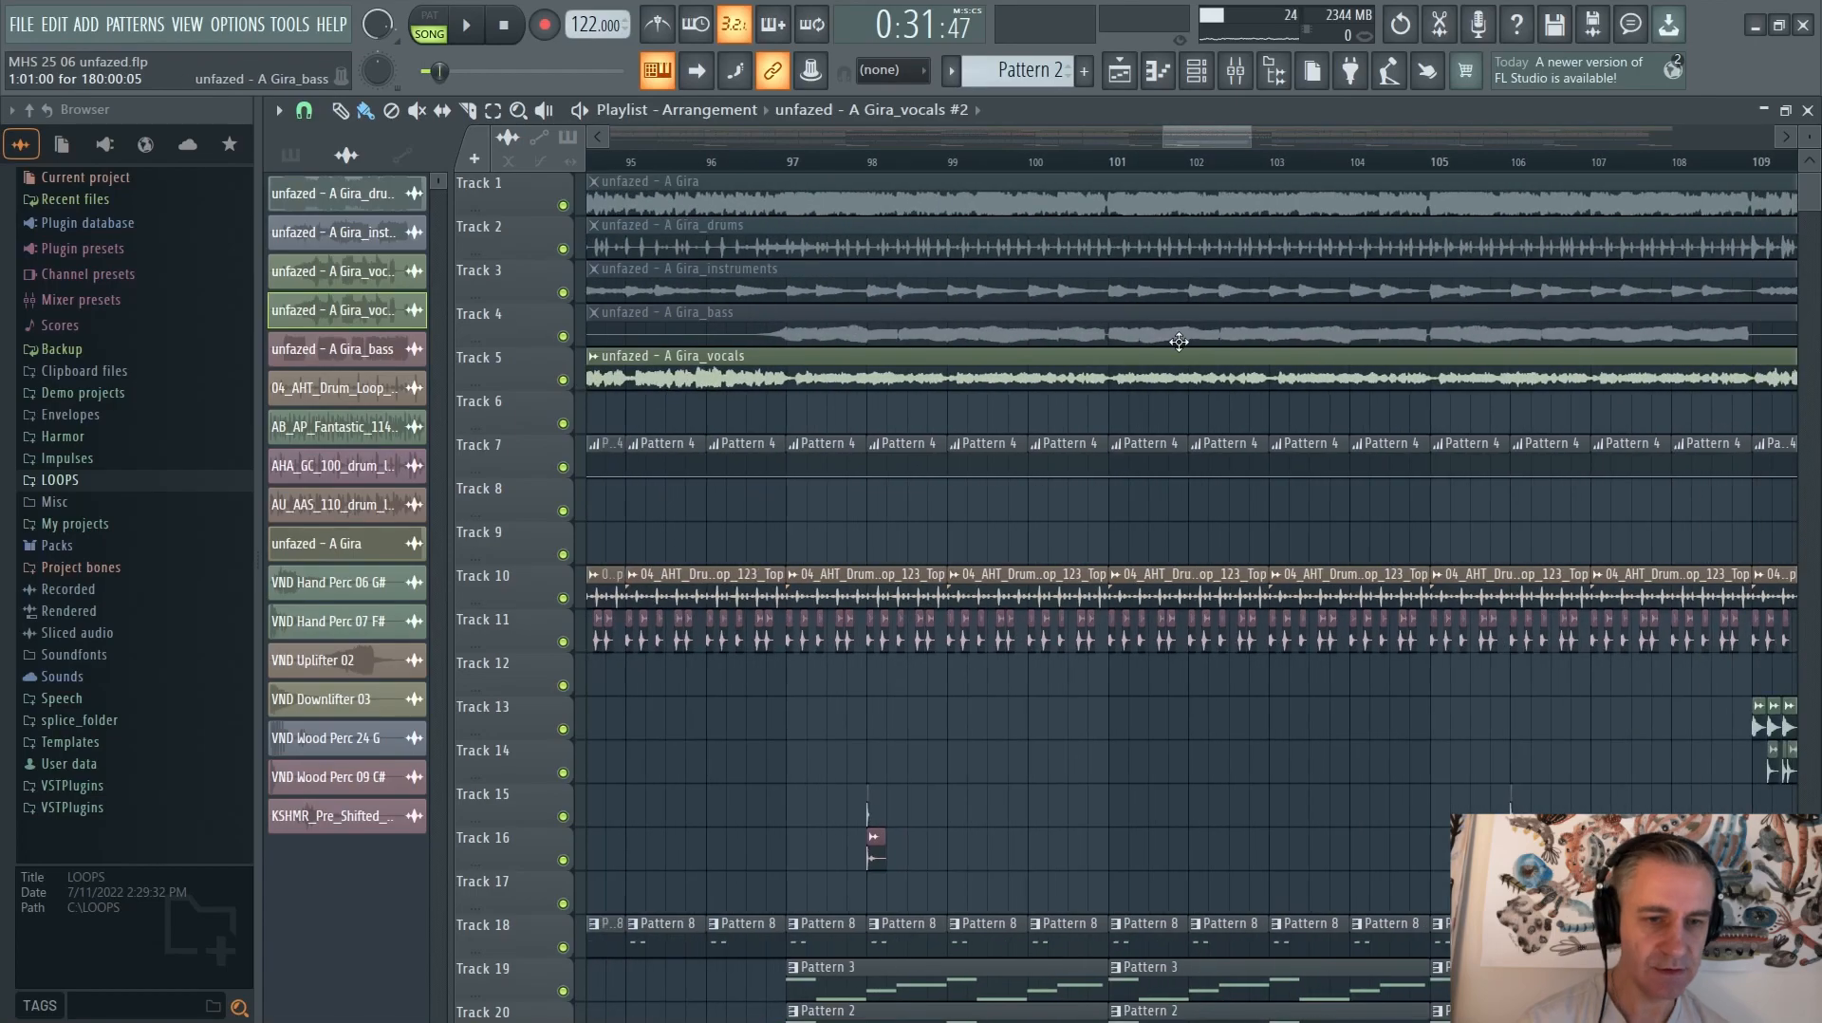
scroll(1178, 341, "down", 4)
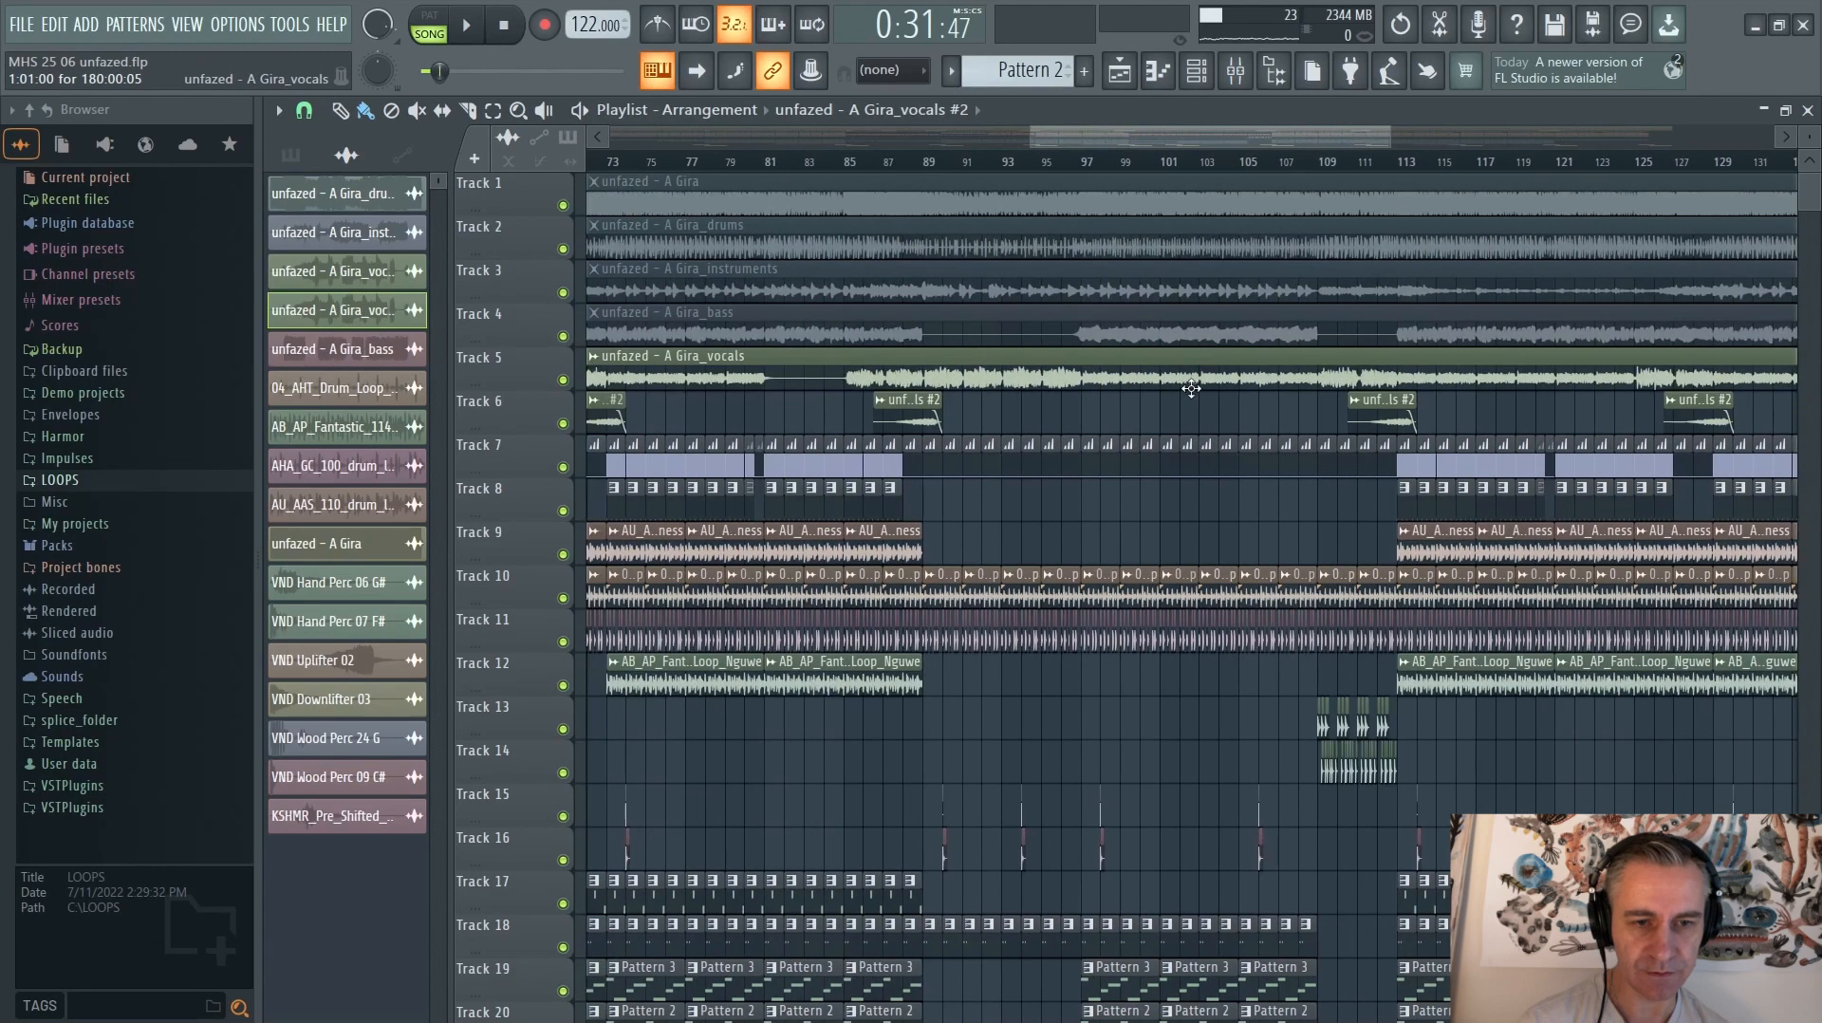
scroll(1105, 434, "down", 5)
scroll(1105, 434, "up", 5)
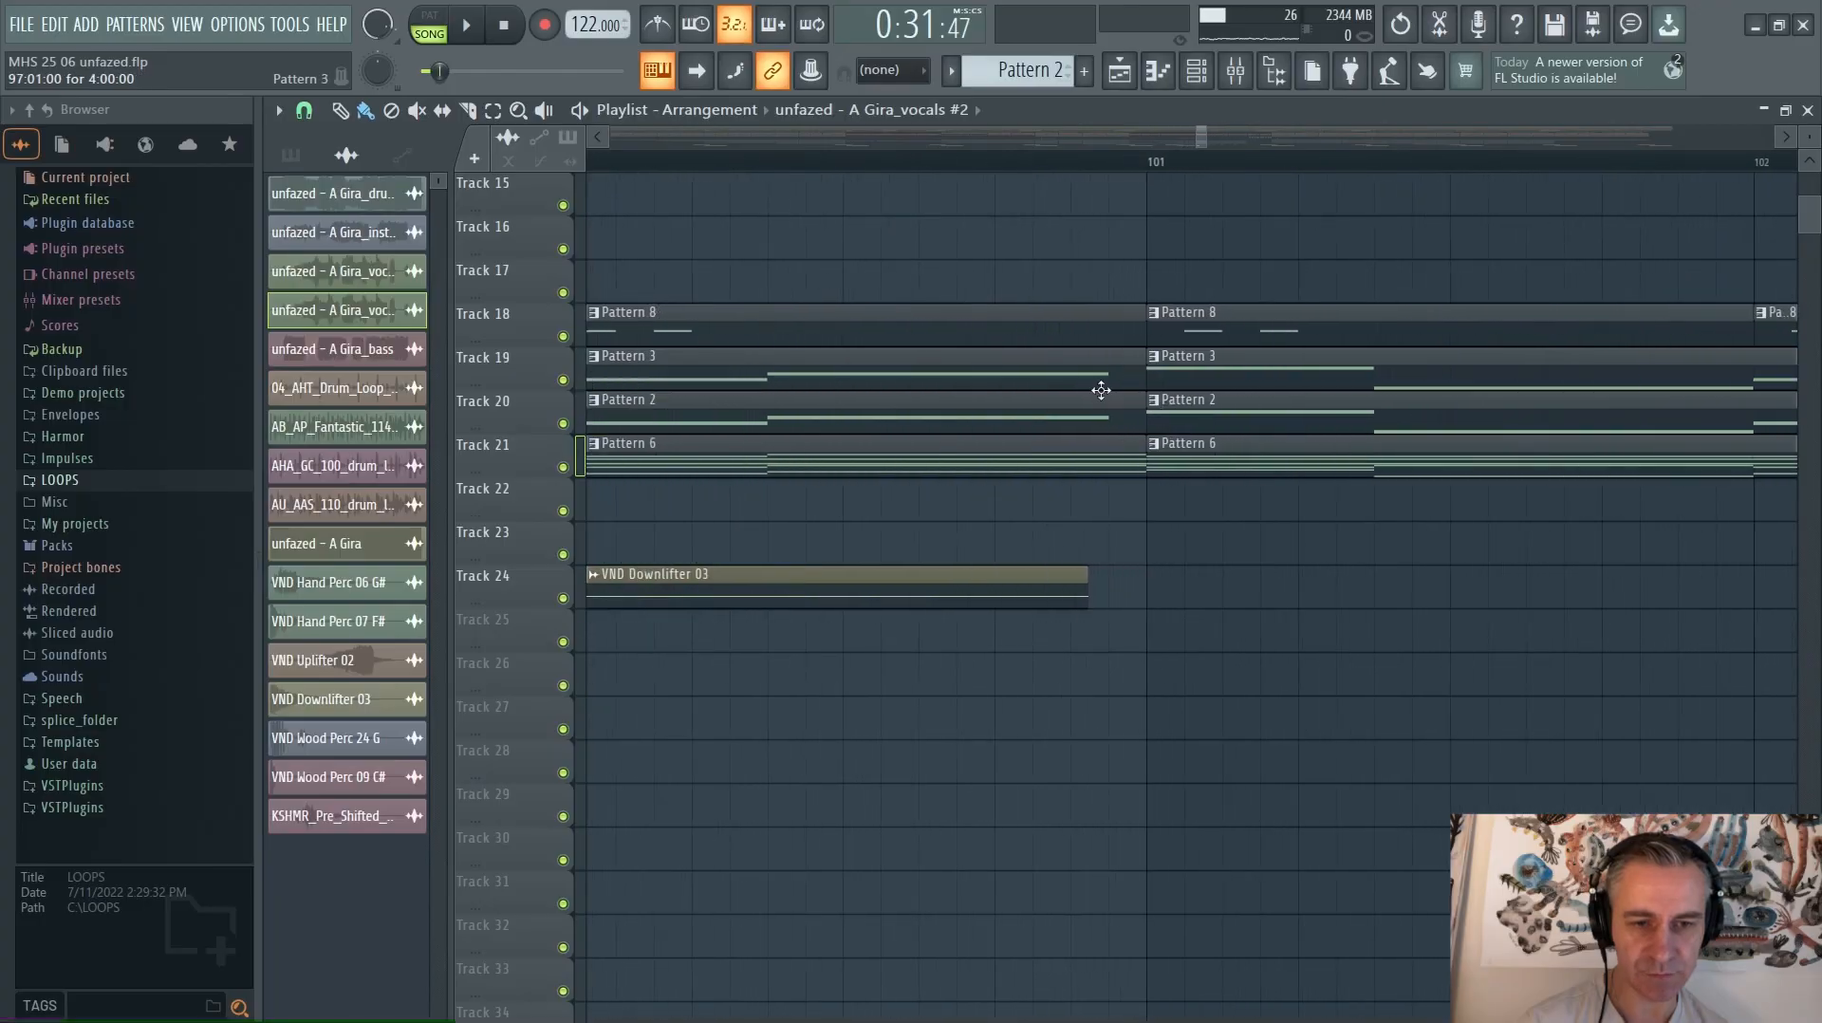
scroll(1110, 408, "down", 6)
scroll(1127, 498, "down", 5)
scroll(1120, 482, "up", 5)
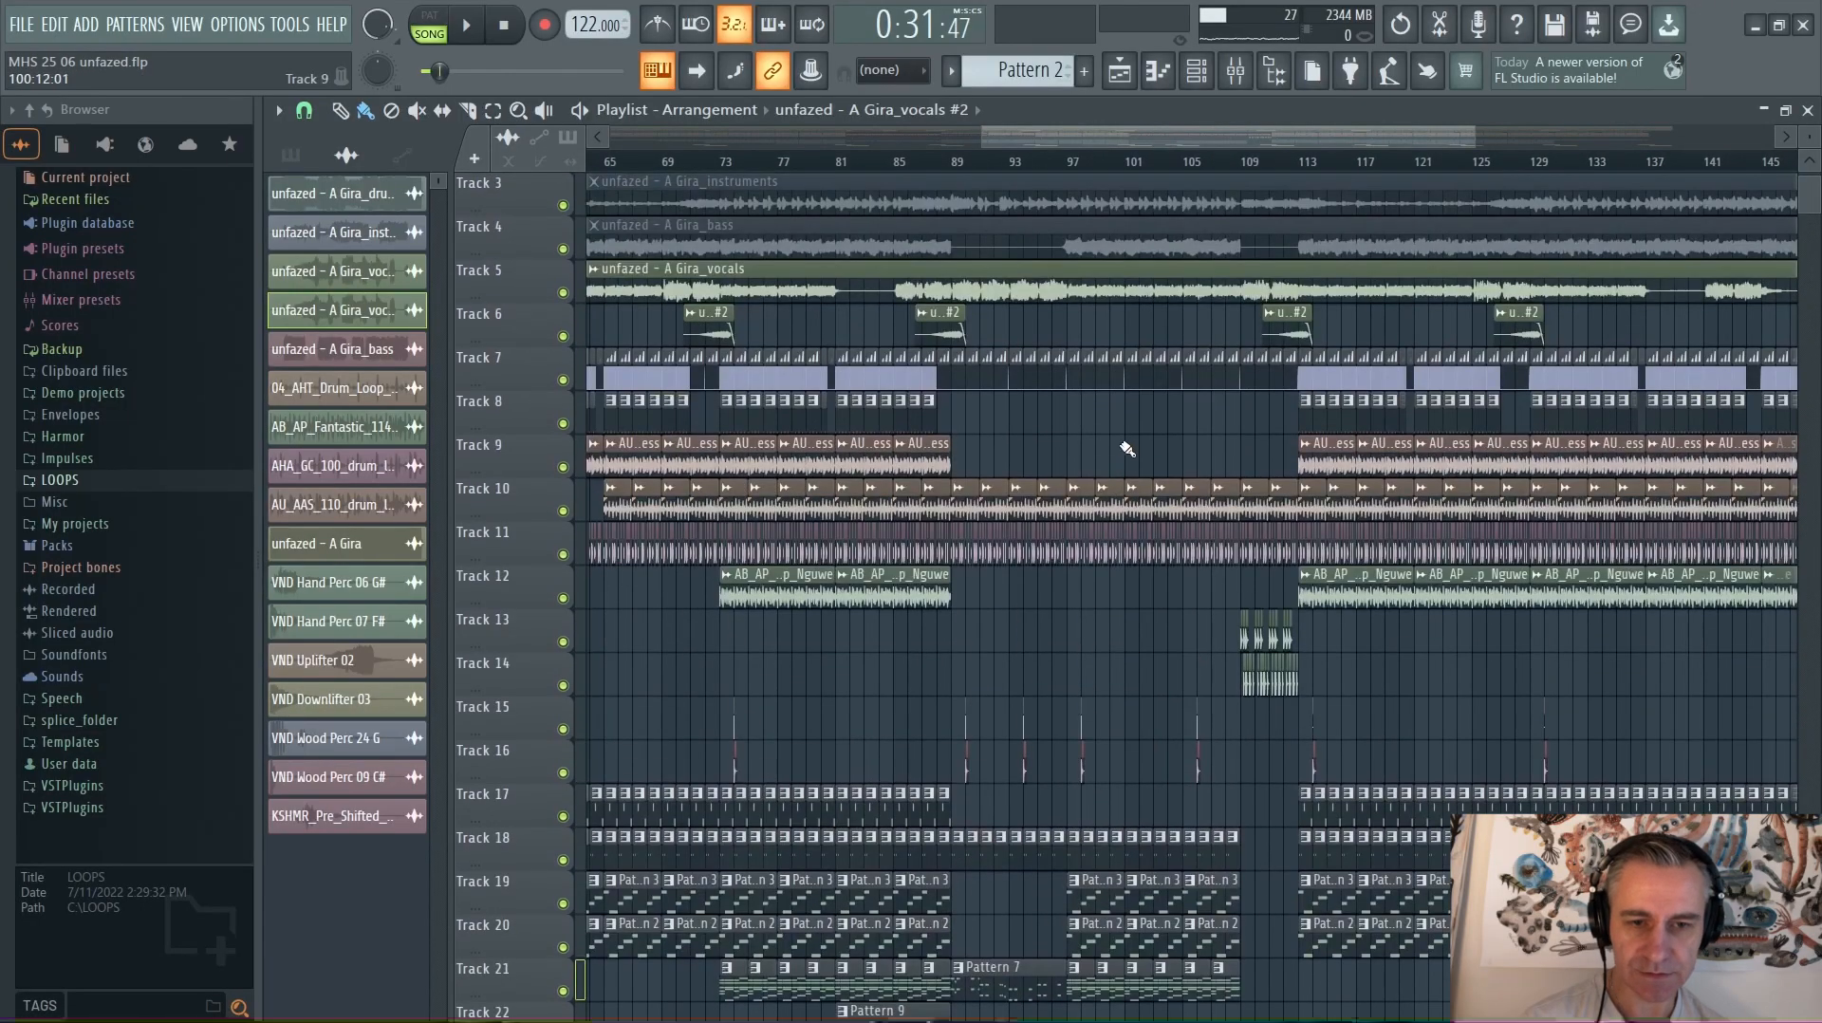
Solo drum Tracks 8 to 12 at the start of the arrangement and show the channel rack beside the playlist
scroll(1120, 482, "up", 2)
scroll(574, 512, "up", 3)
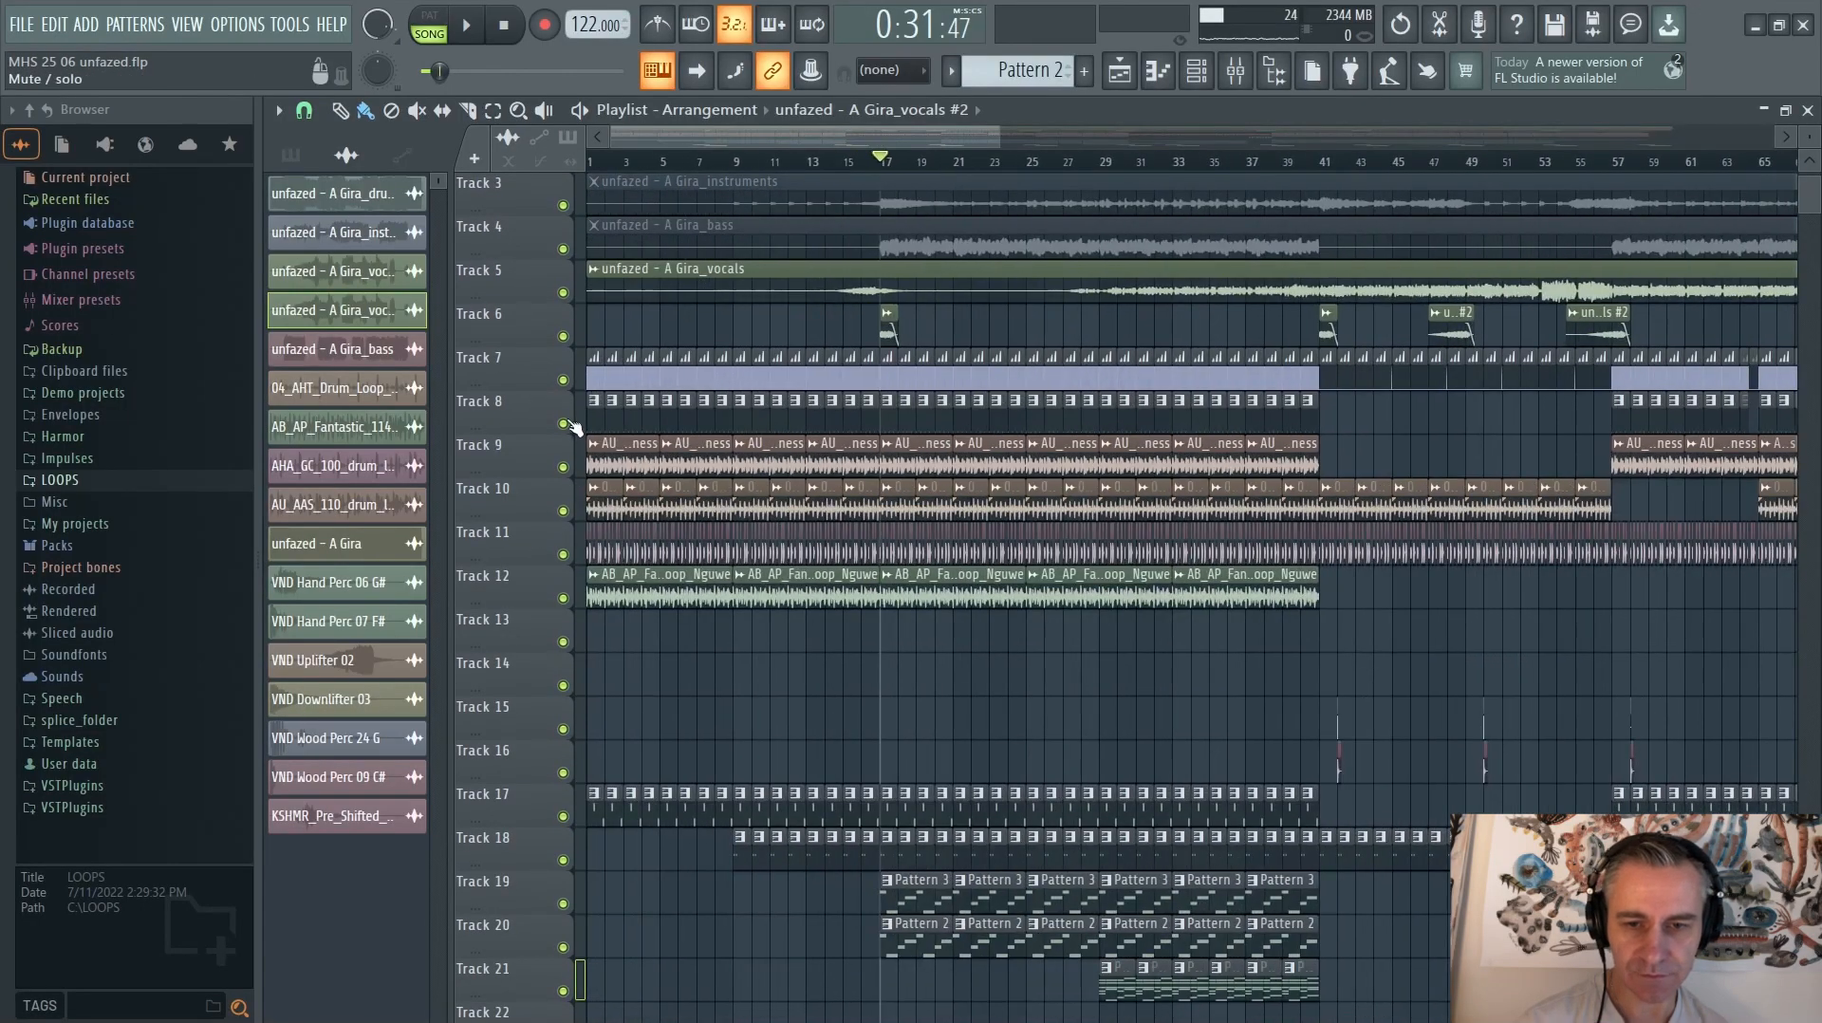
left_click(563, 423, "ctrl")
left_click(562, 467)
left_click(563, 510)
left_click(563, 554)
left_click(562, 598)
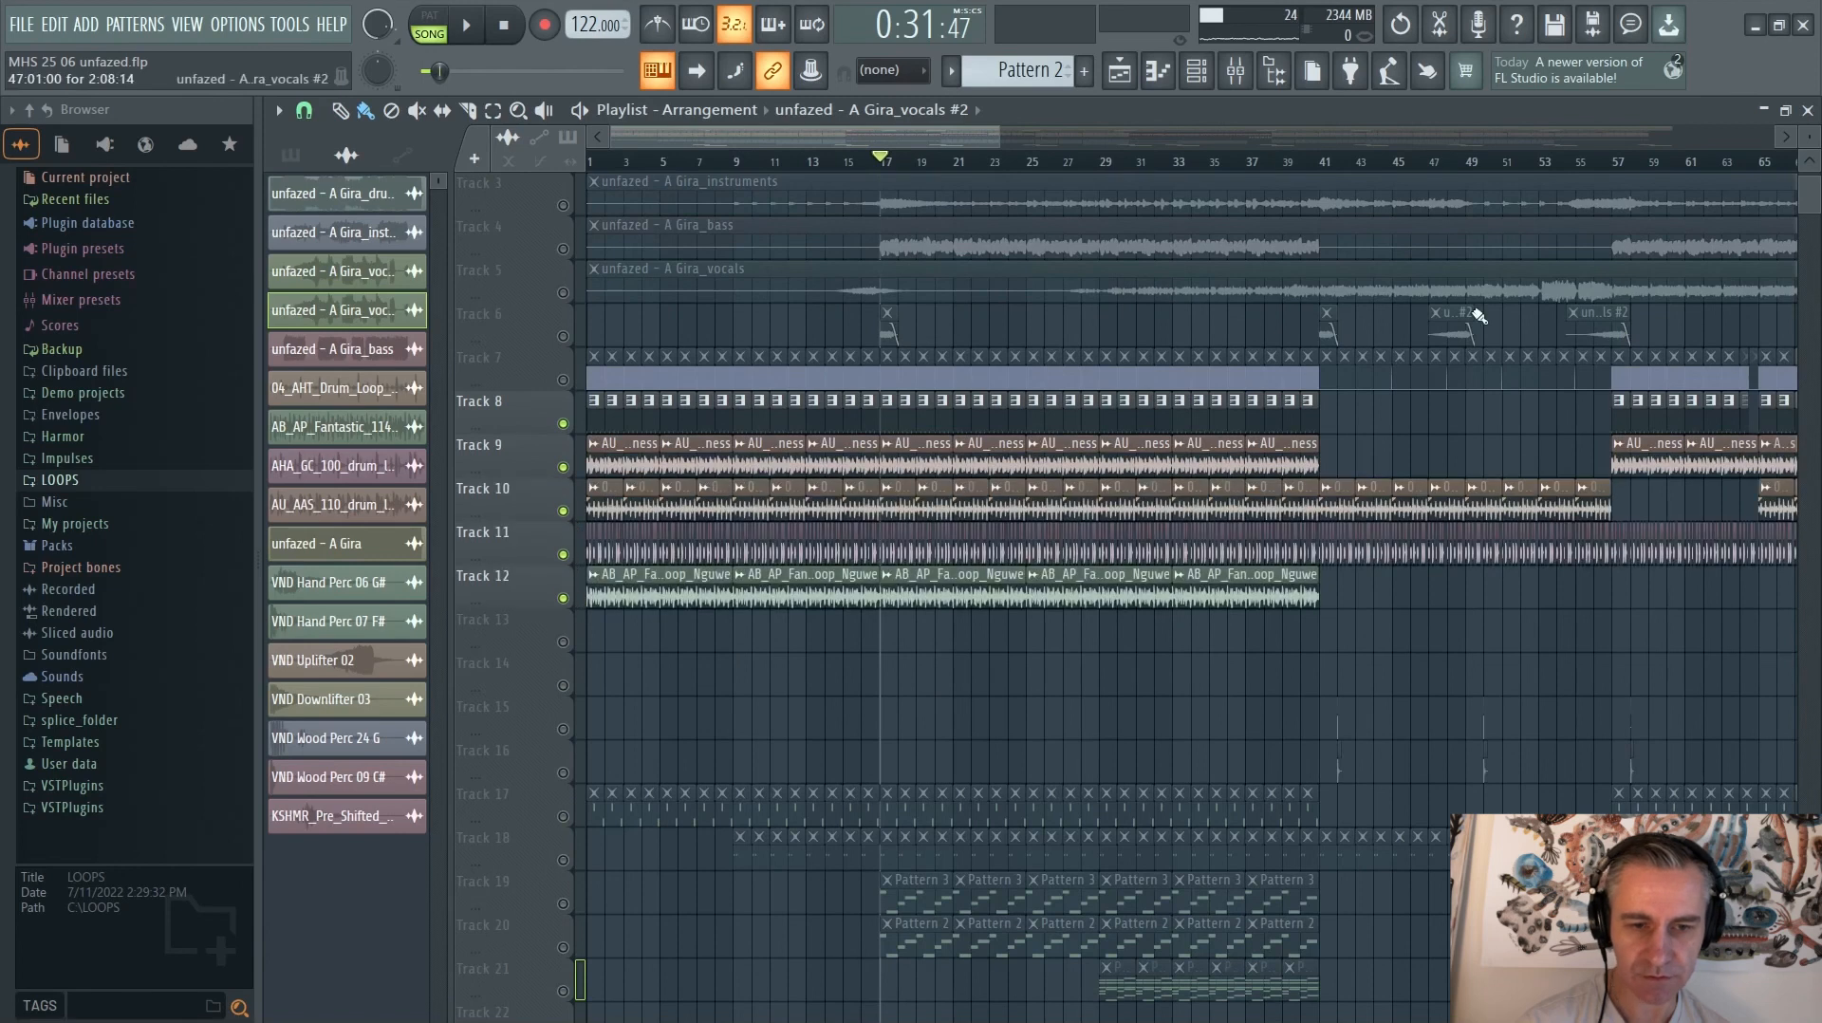
key("F6")
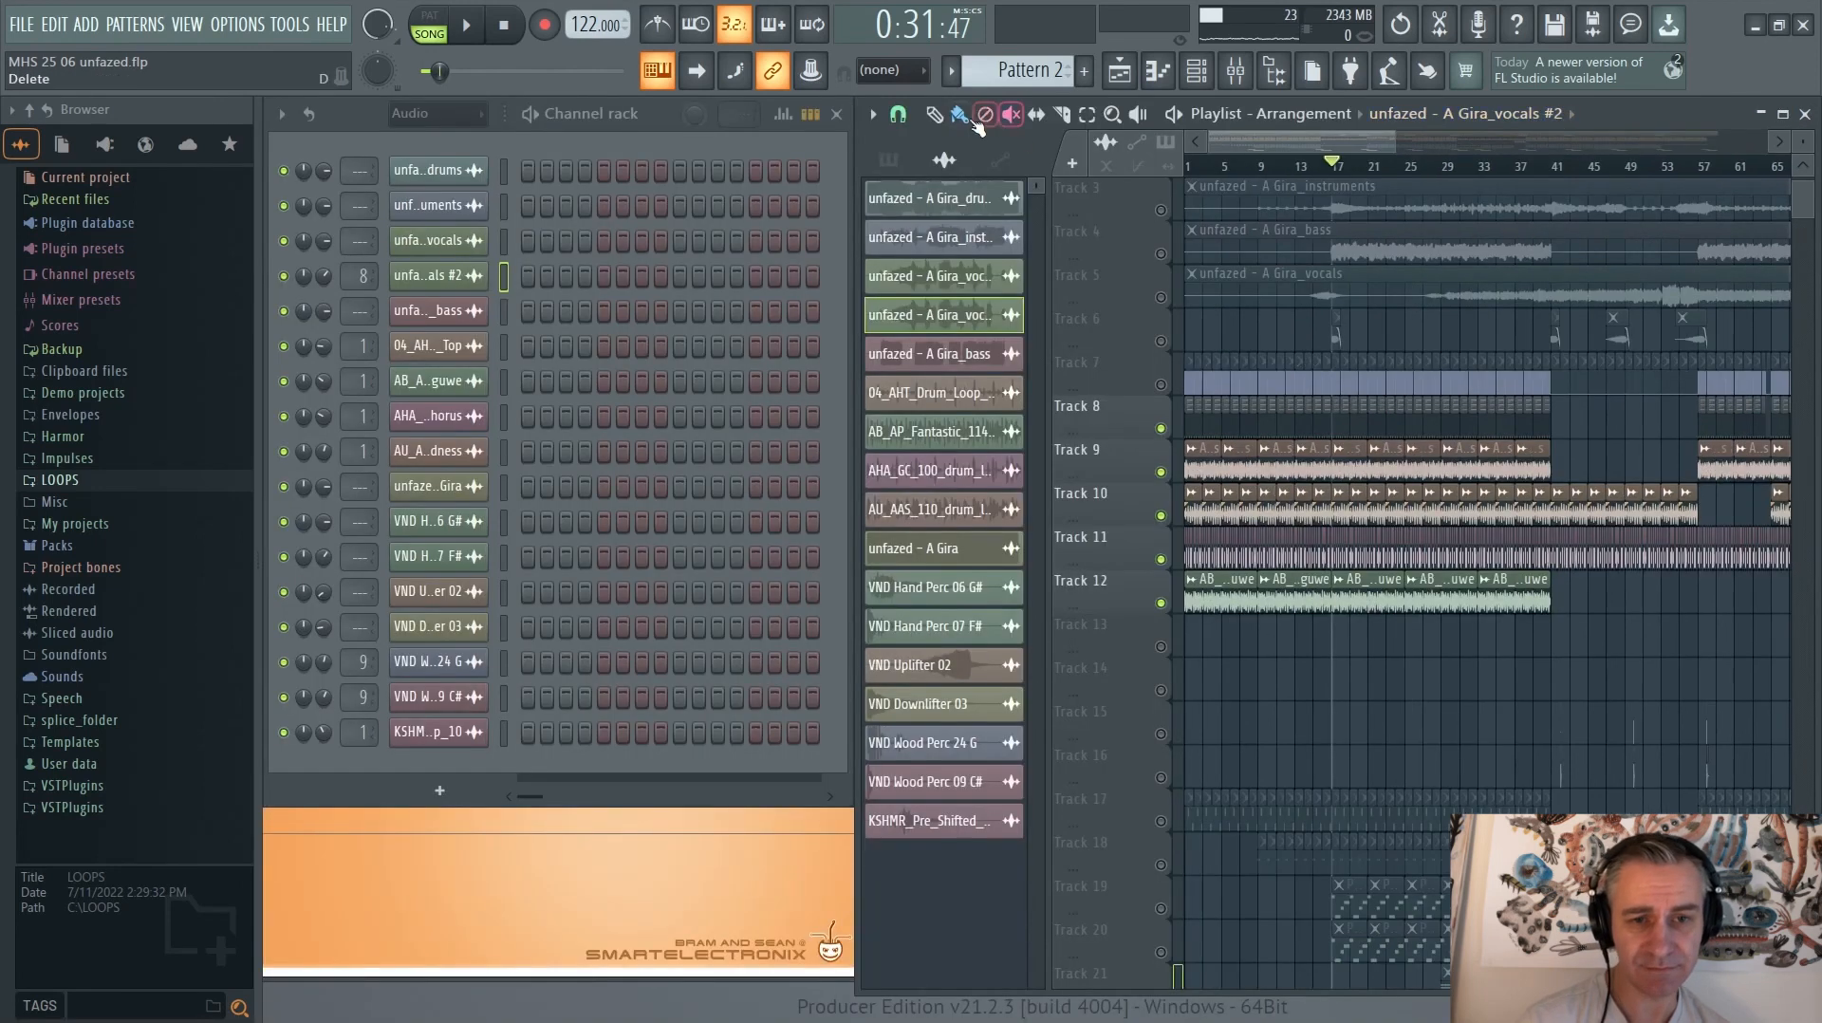
Play the soloed drum tracks from bar 17 and stop after a few bars
scroll(1375, 664, "up", 5)
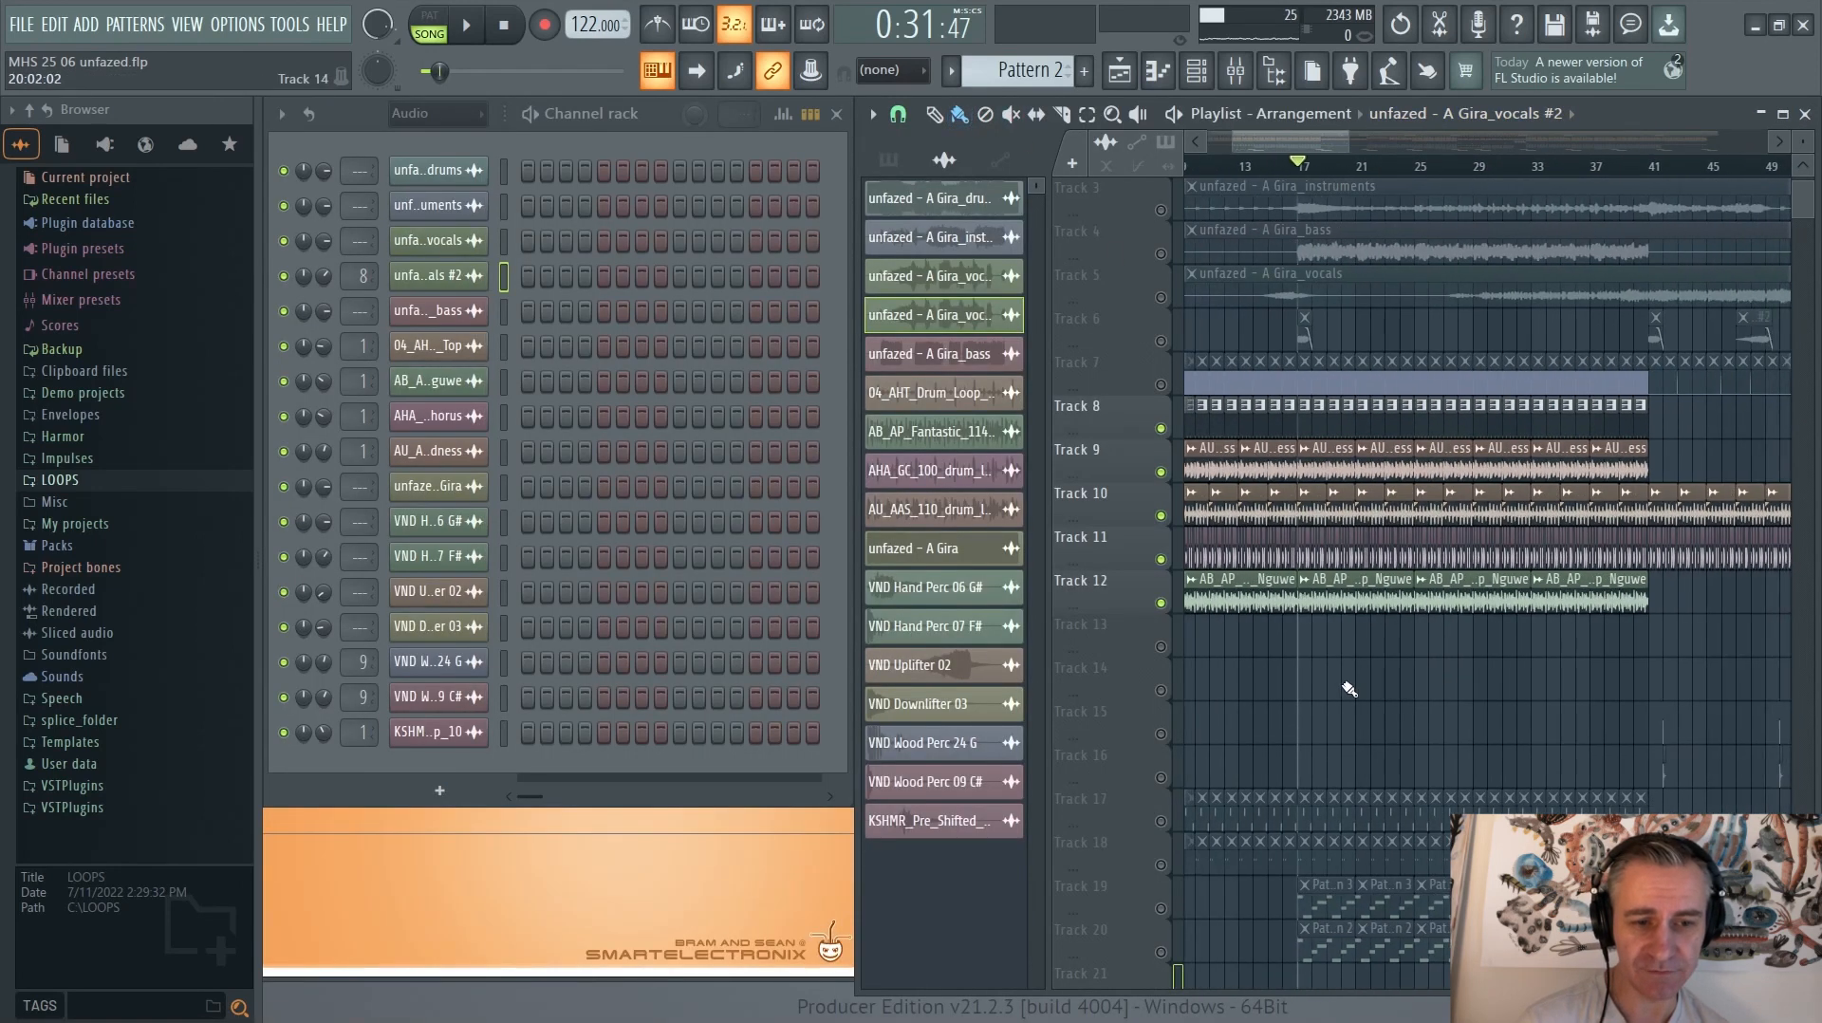
scroll(1254, 657, "down", 3)
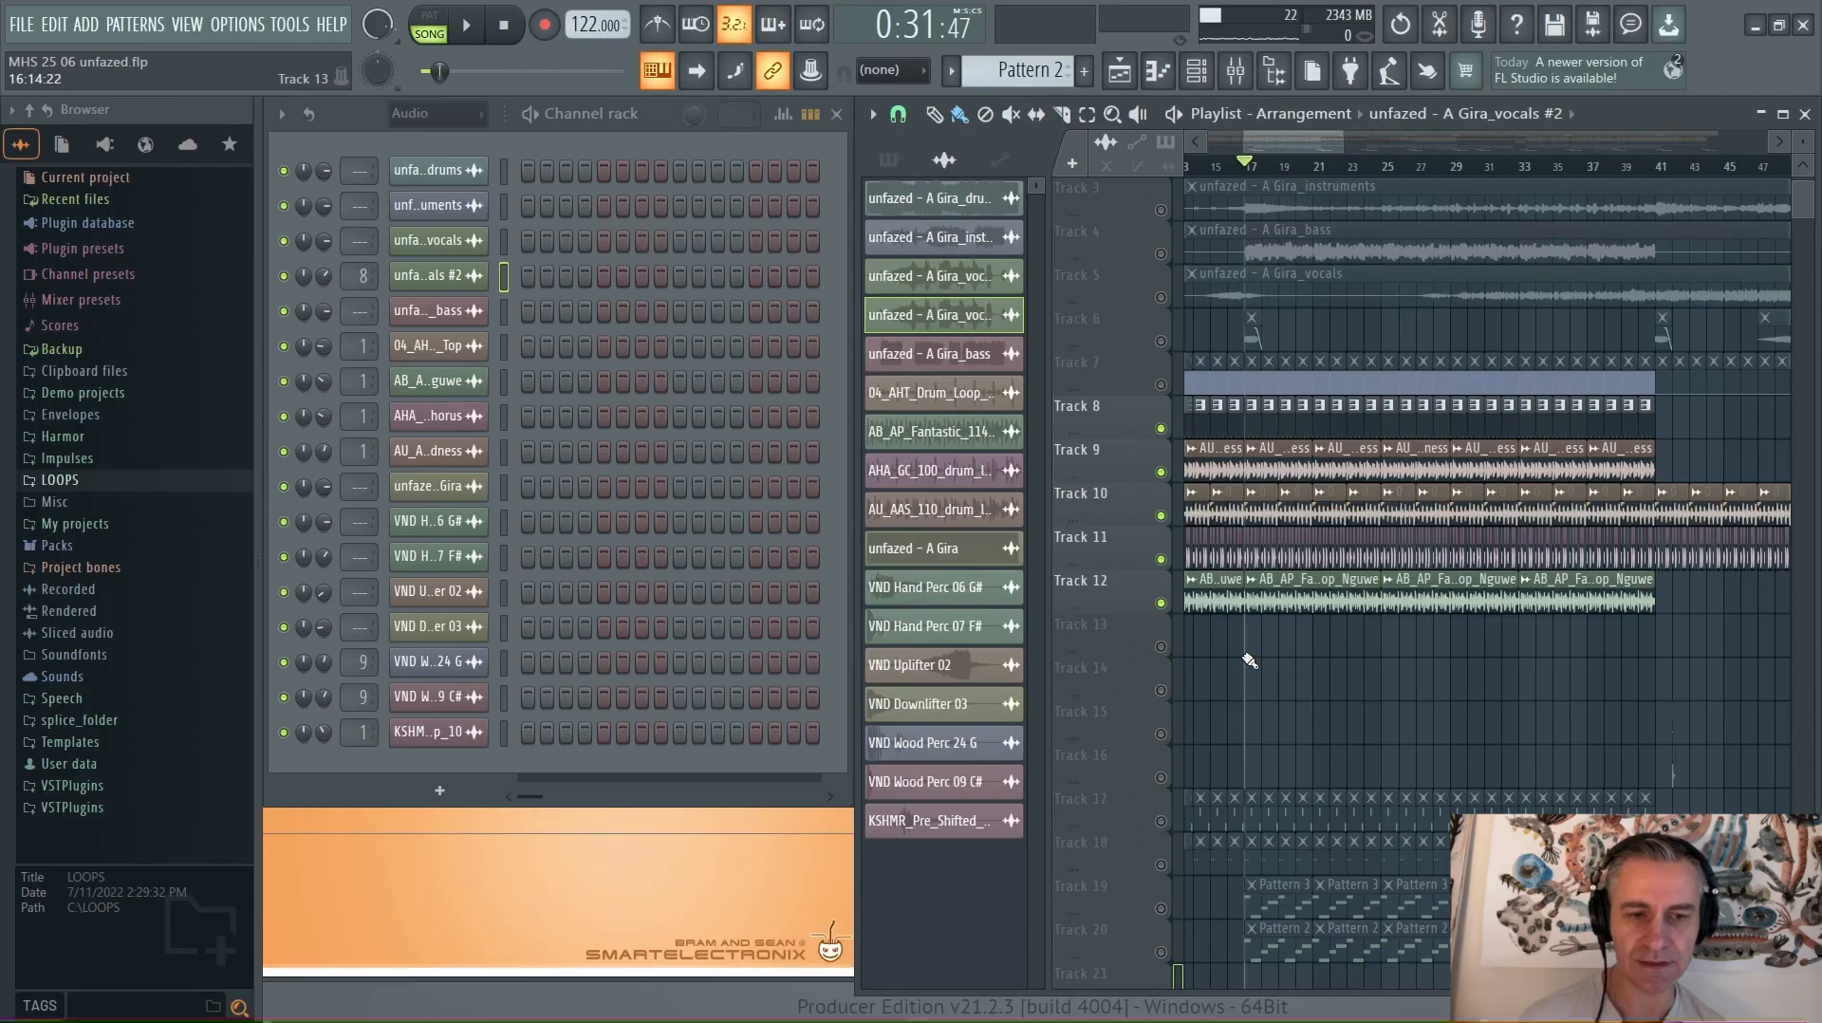
scroll(1264, 662, "up", 2)
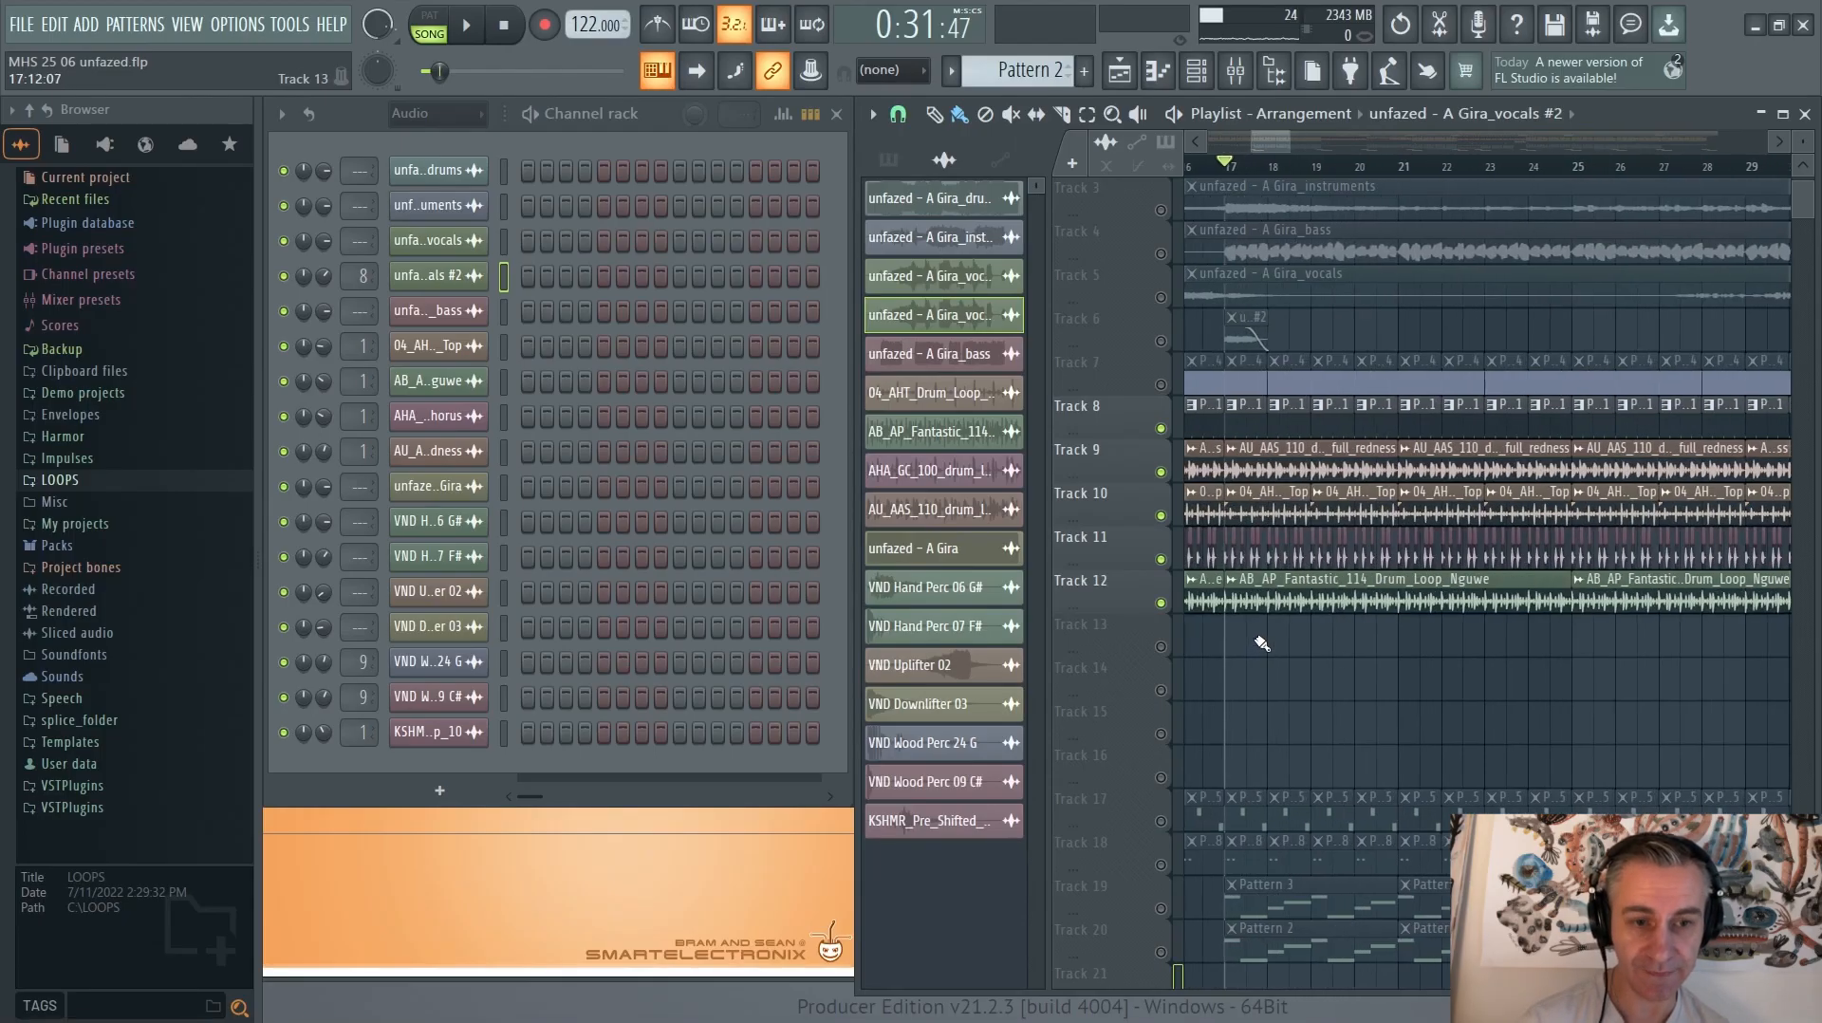
key("space")
scroll(1255, 645, "up", 1)
scroll(1252, 638, "up", 3)
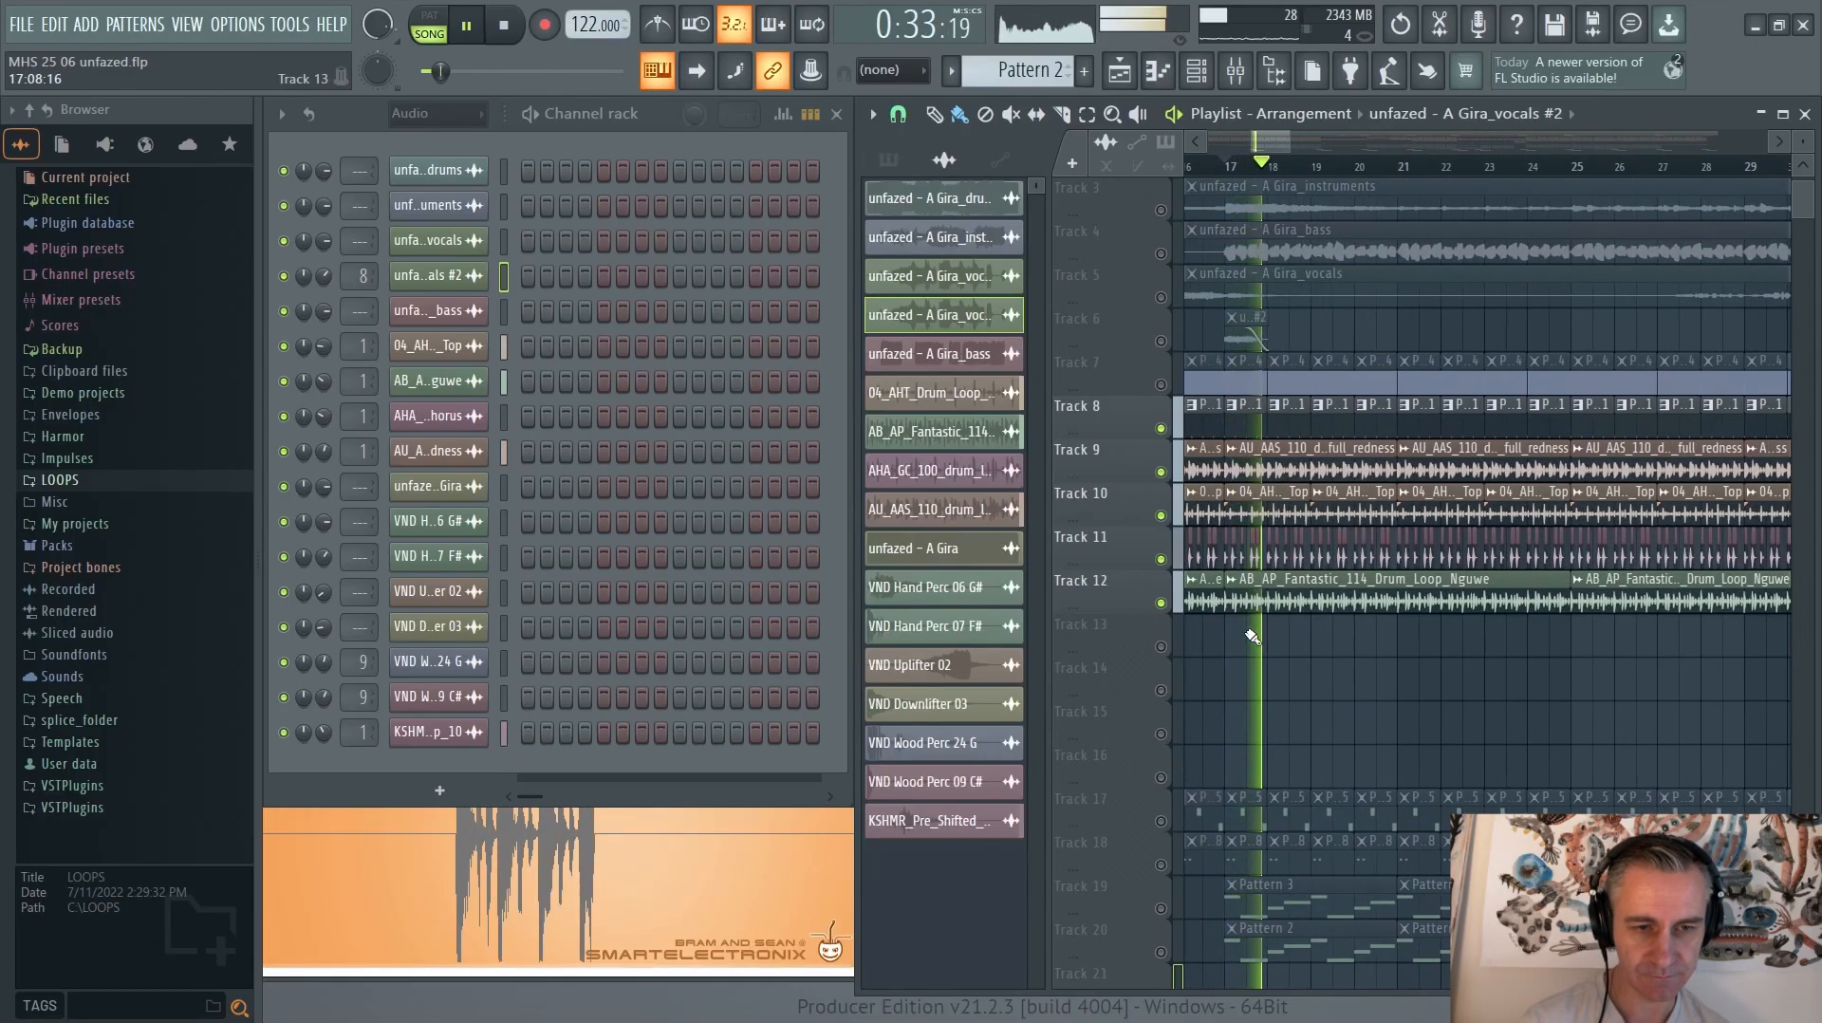
key("space")
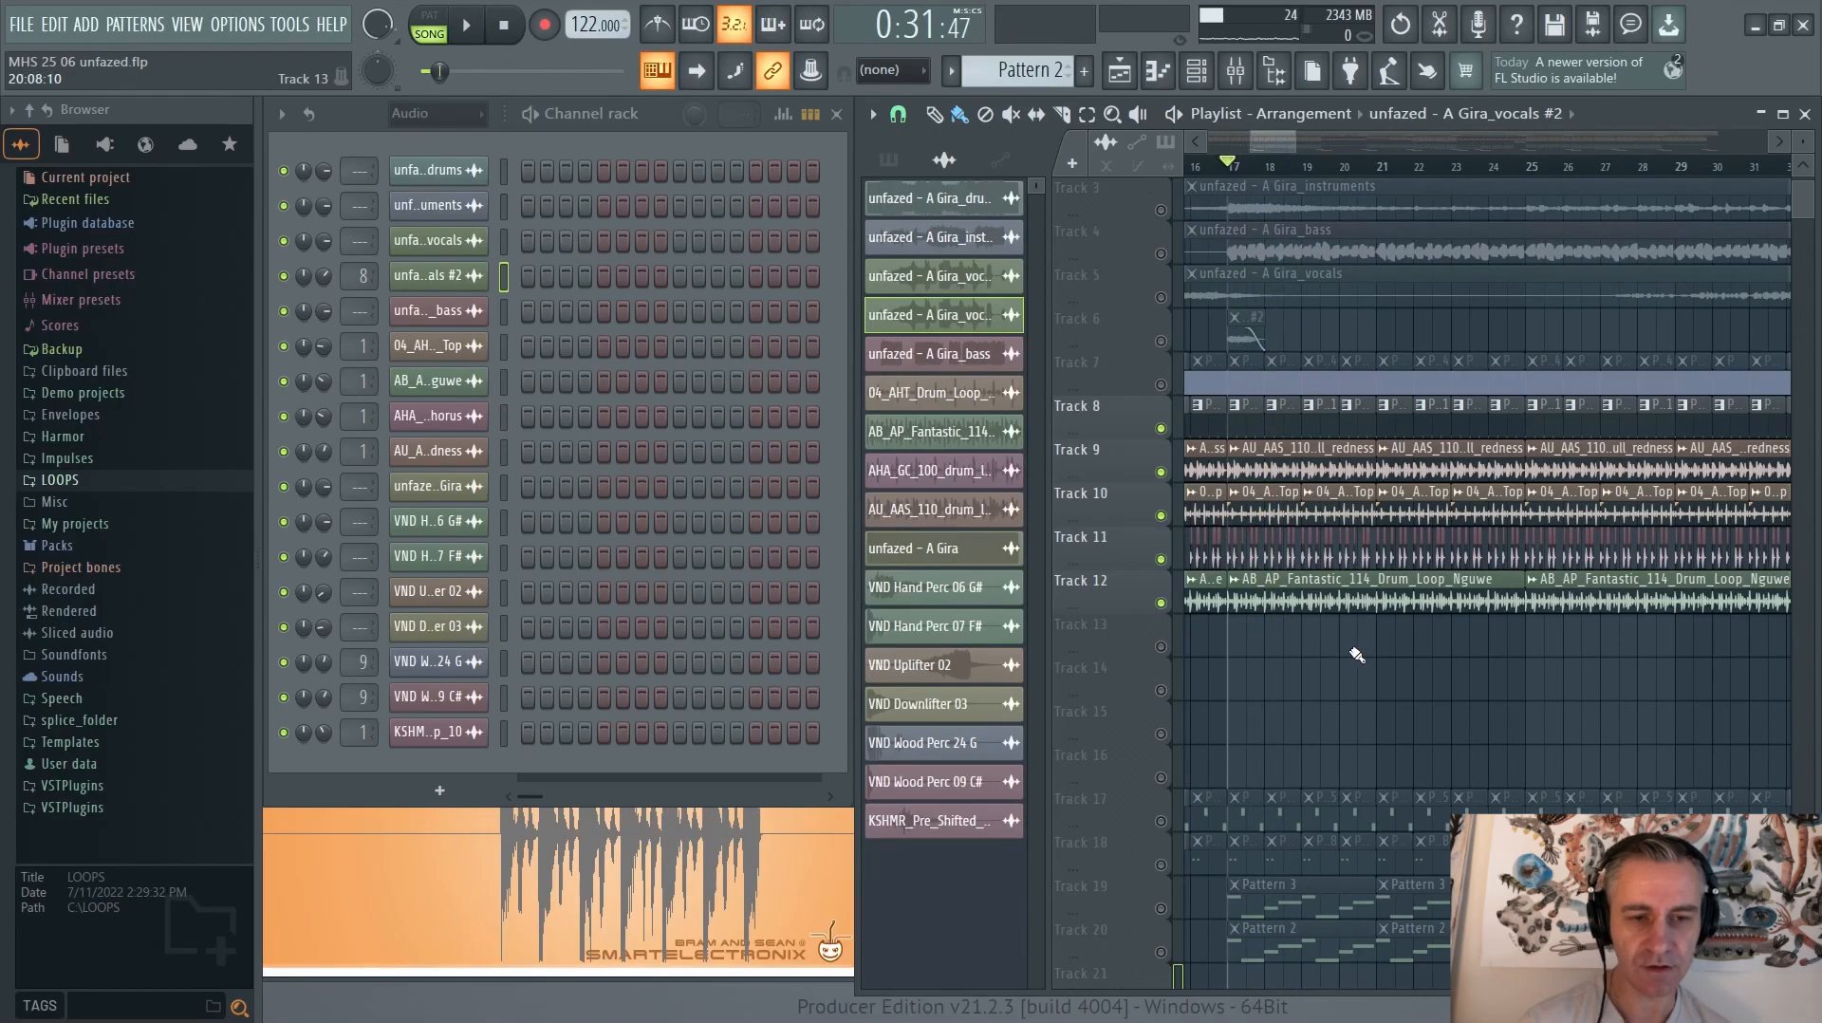
Solo Track 8 and show the sample settings of Pattern 1's ZEN_FTR_kick_one_shot_ticked channel
scroll(1252, 644, "up", 2)
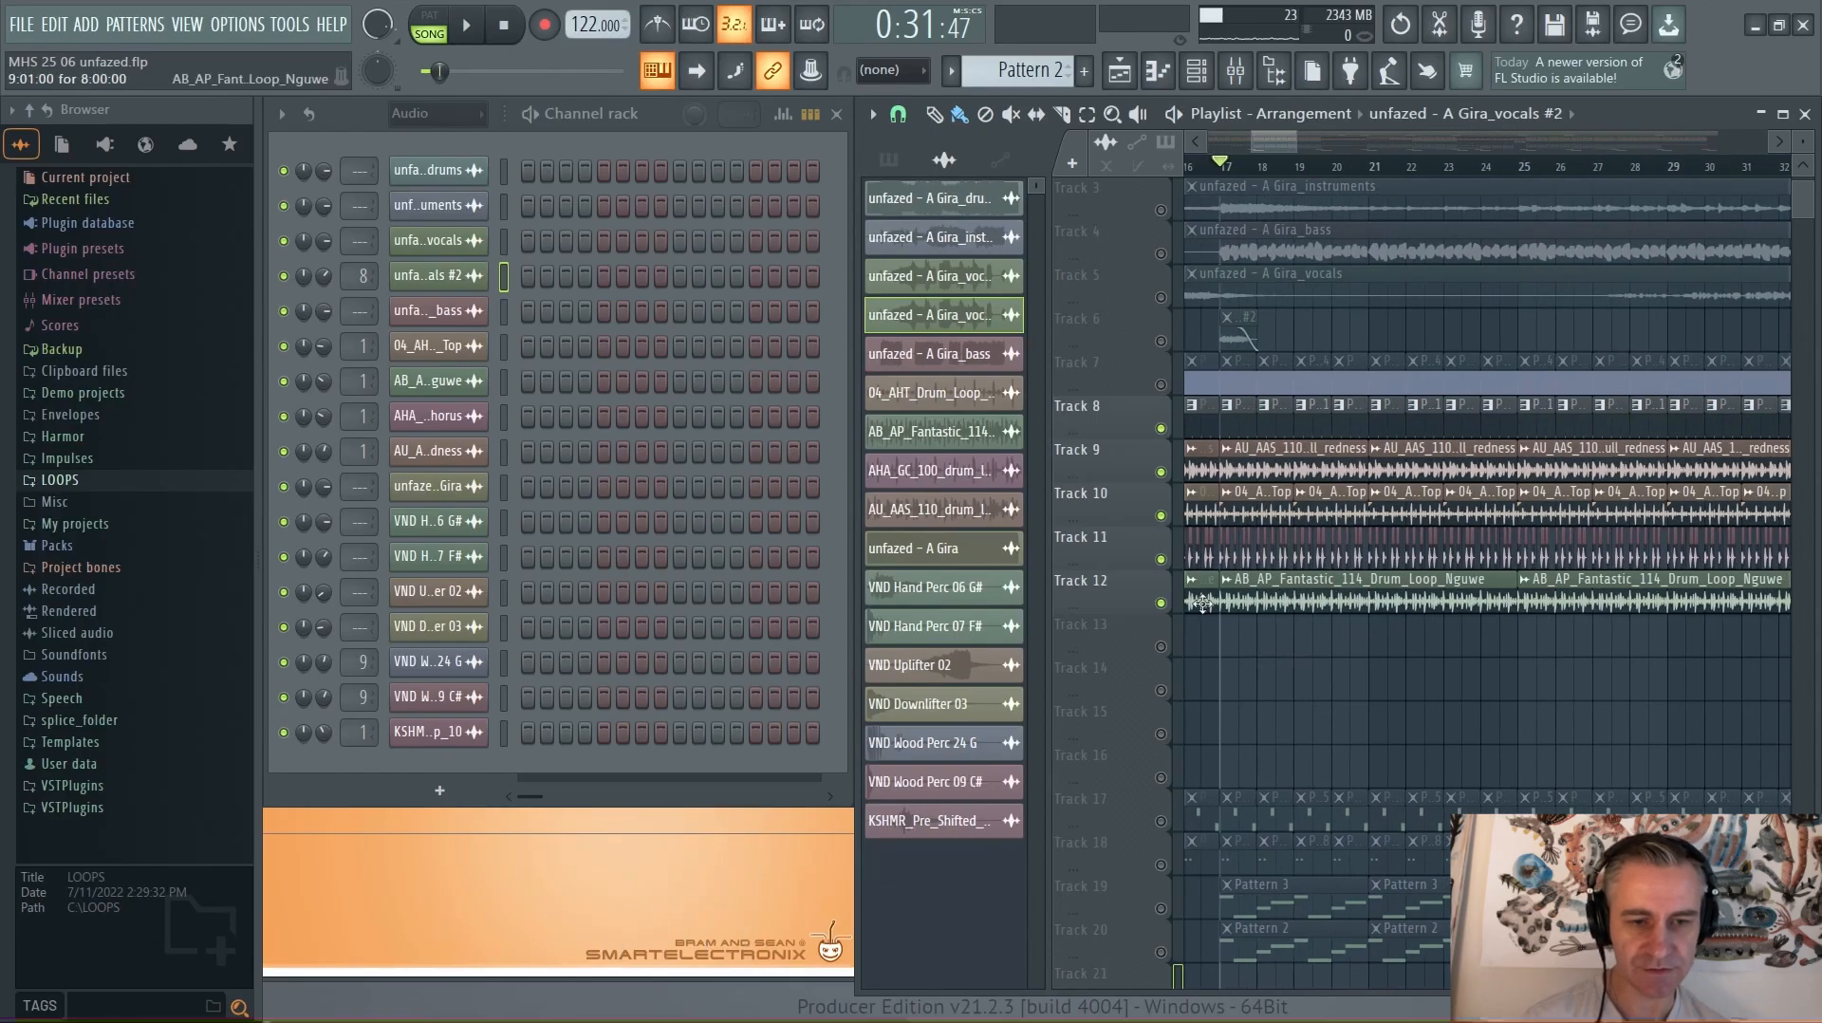
scroll(1210, 532, "up", 3)
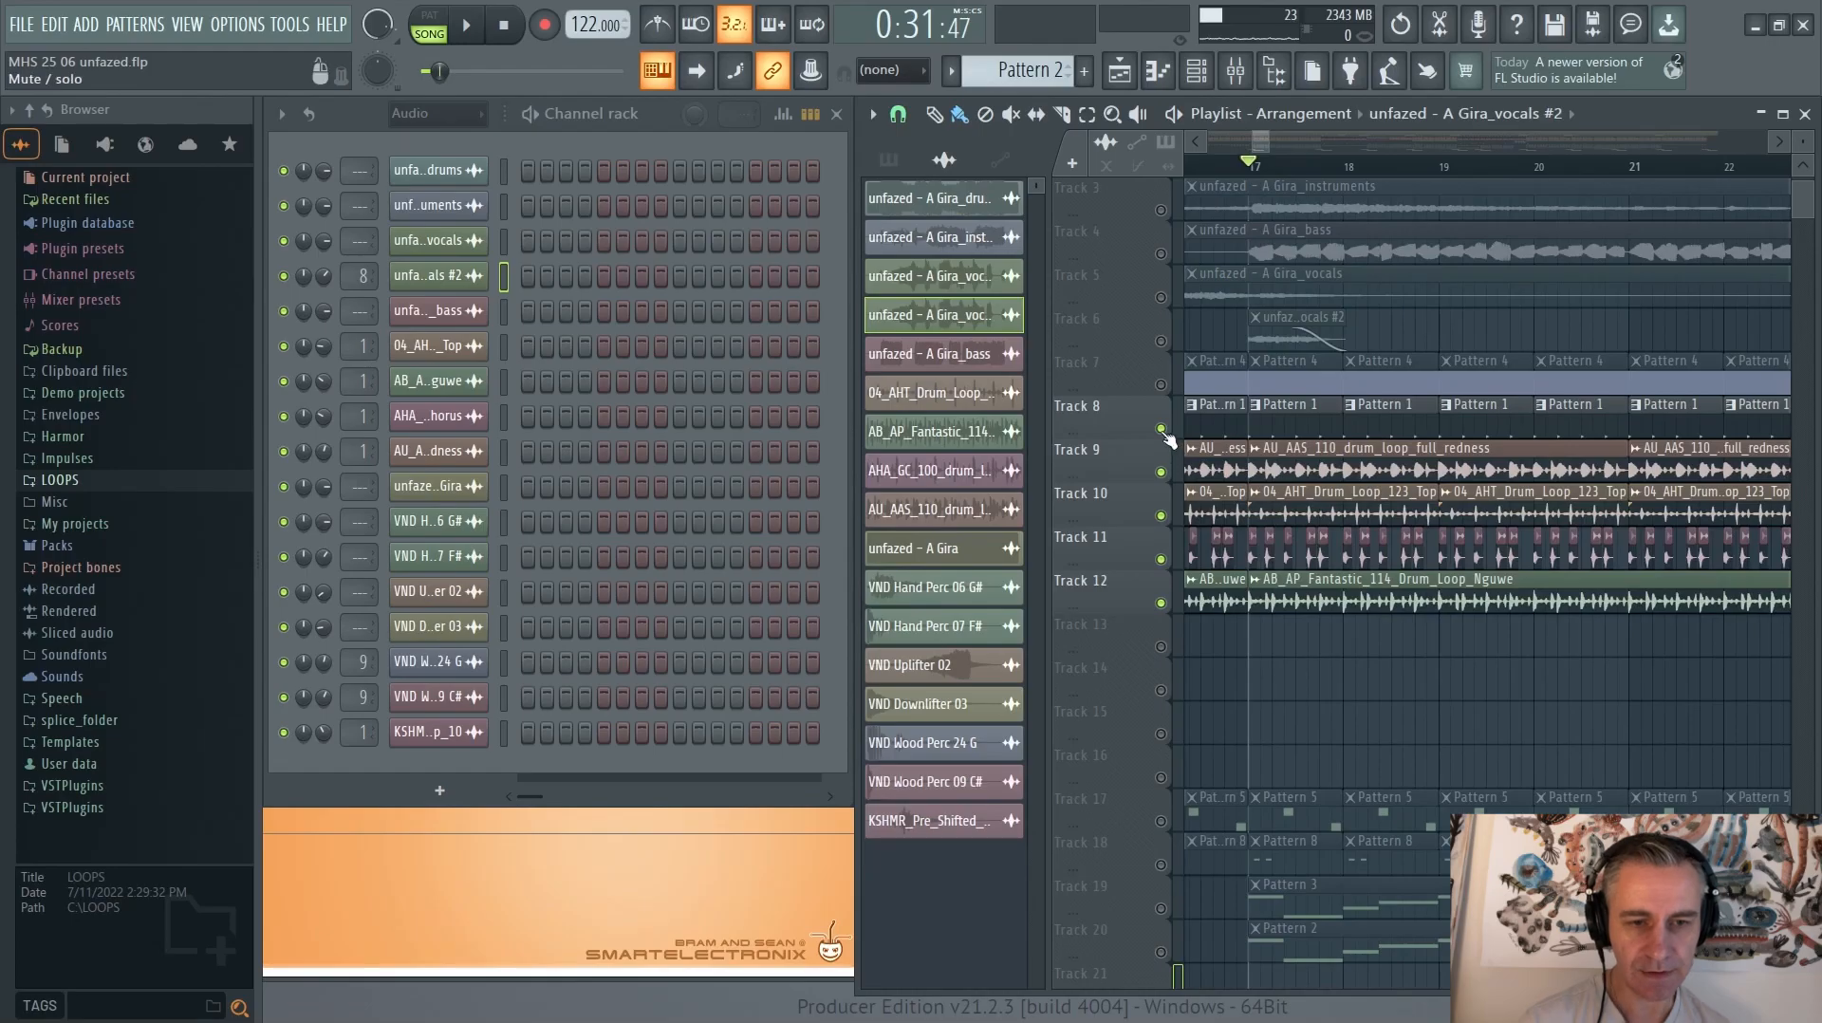
left_click(1261, 407)
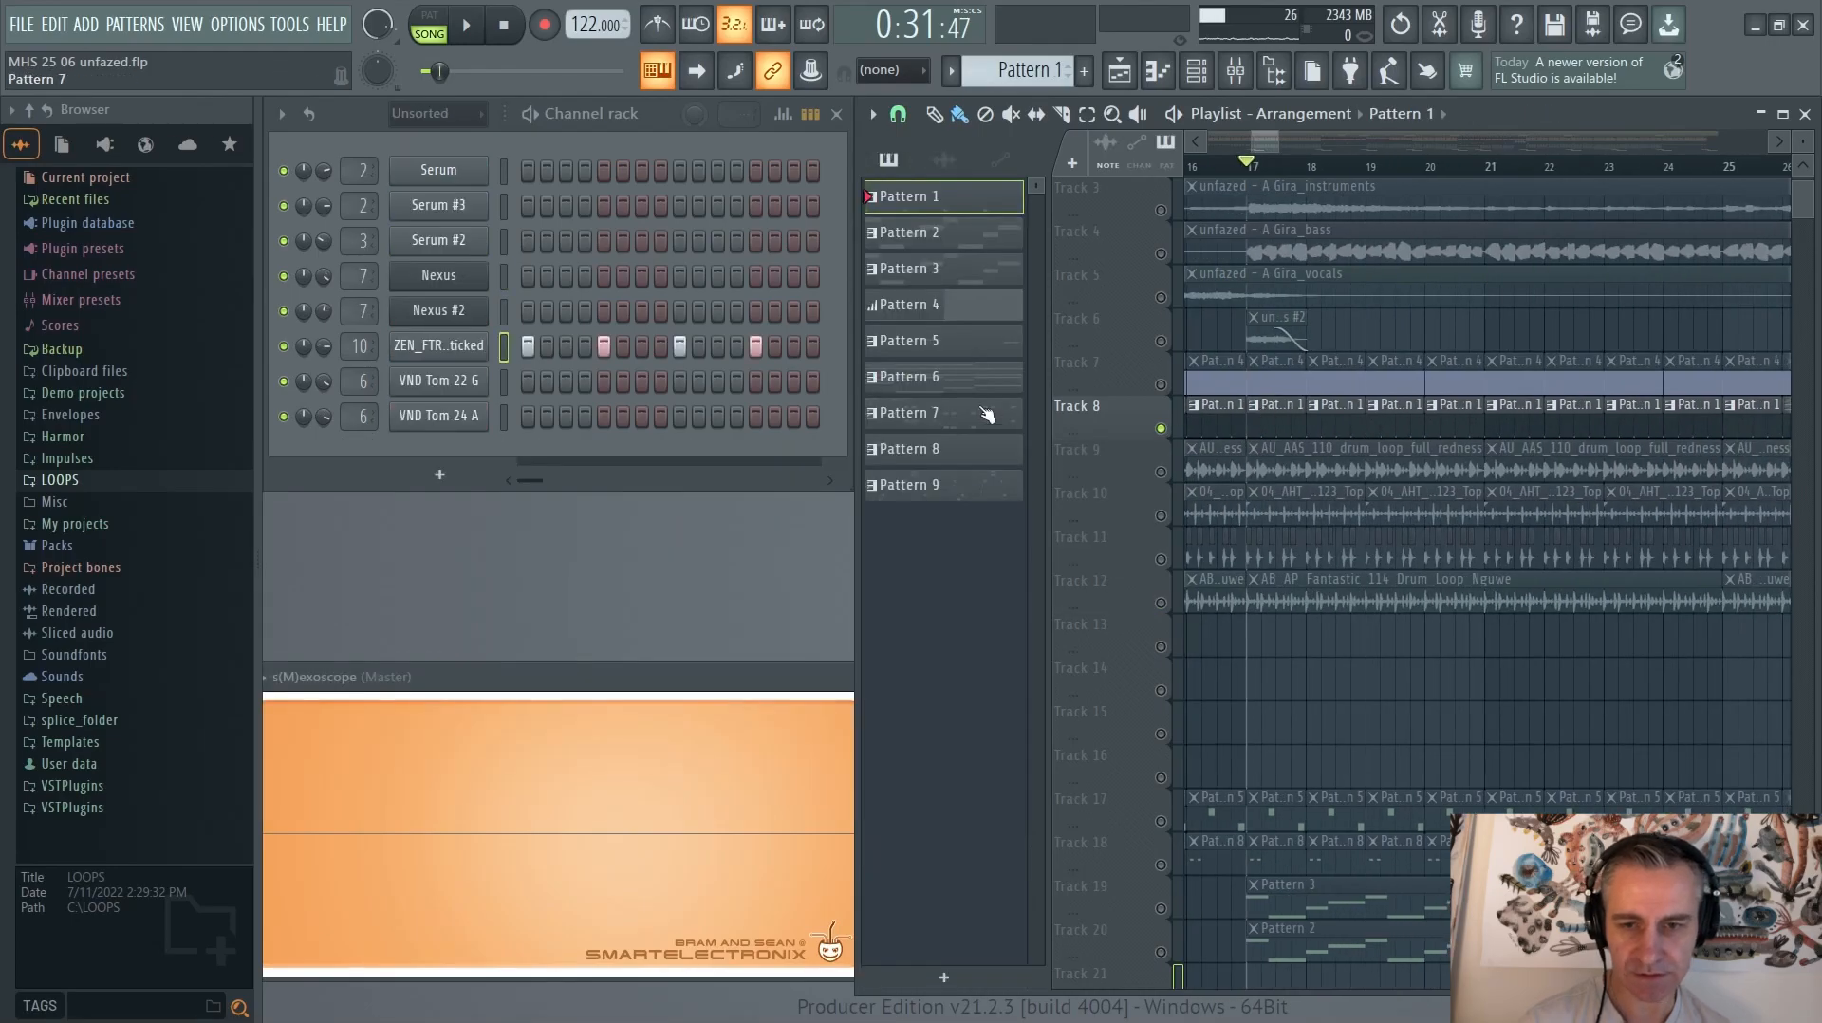
left_click(433, 354)
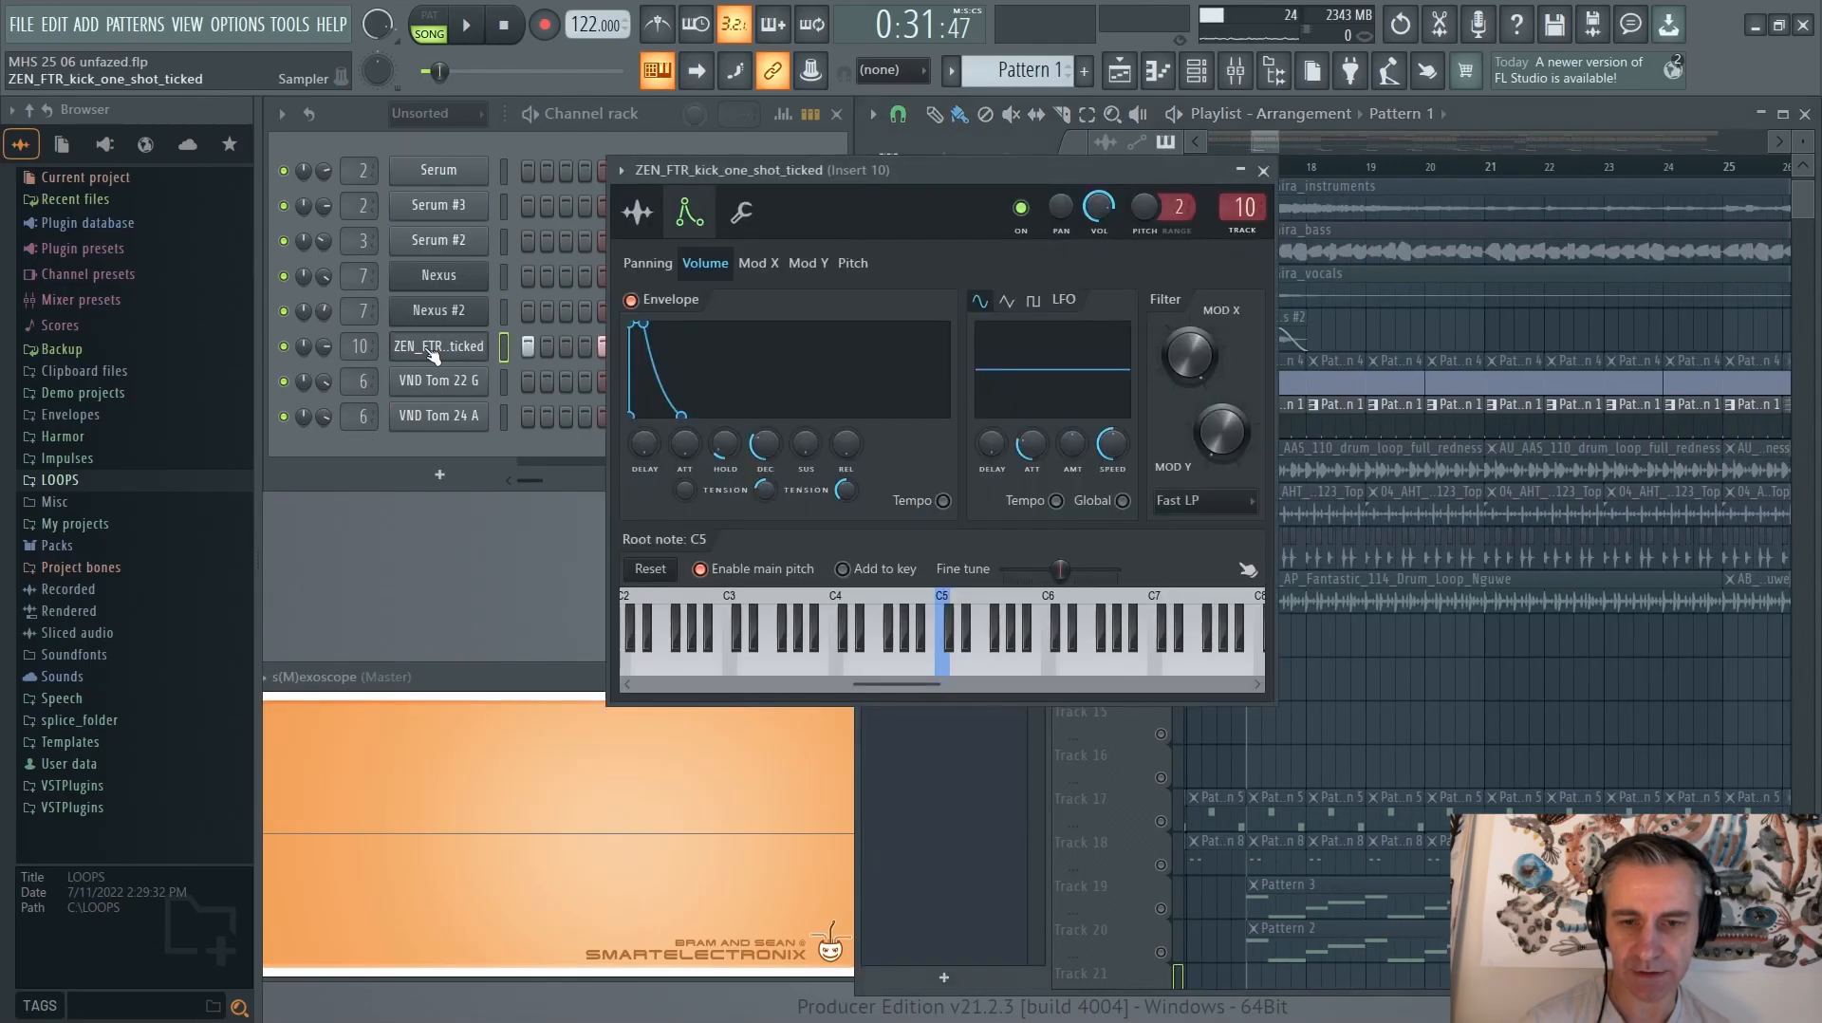
left_click(637, 211)
left_click_drag(797, 171, 663, 207)
Set the kick's sample start offset to 1% and audition the soloed kick before and after the change
key("space")
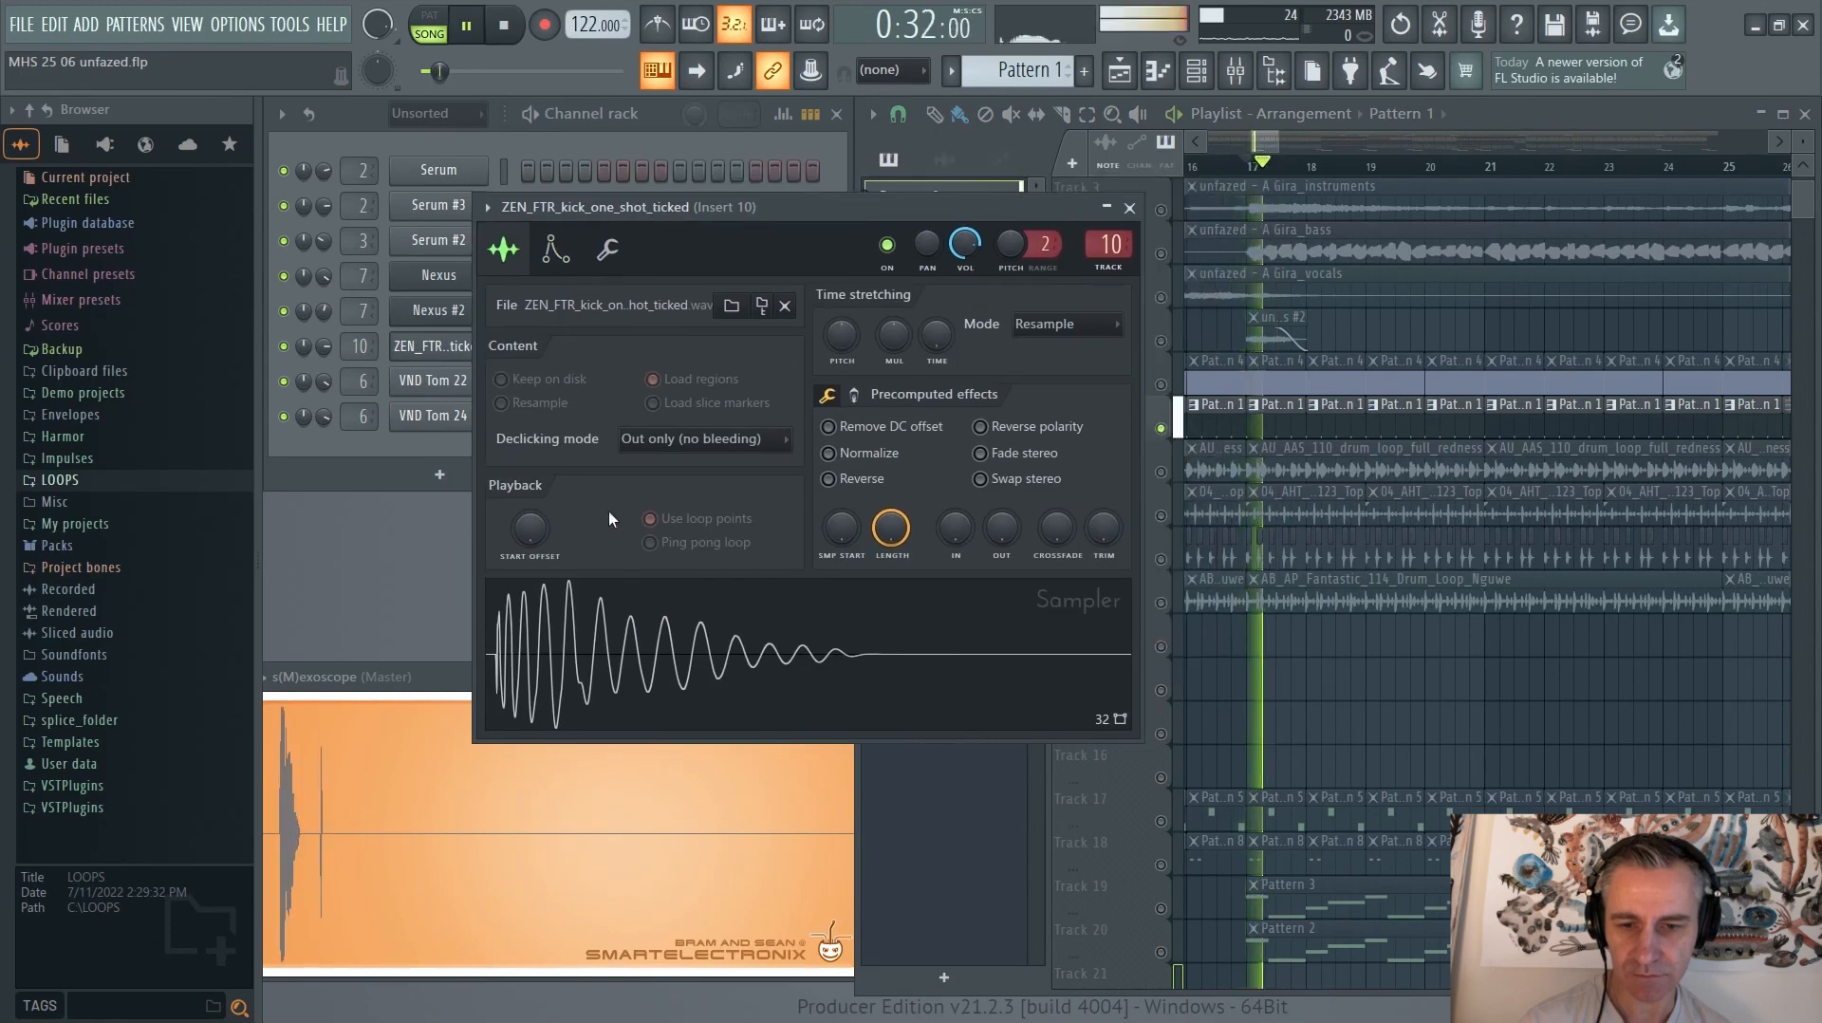
key("space")
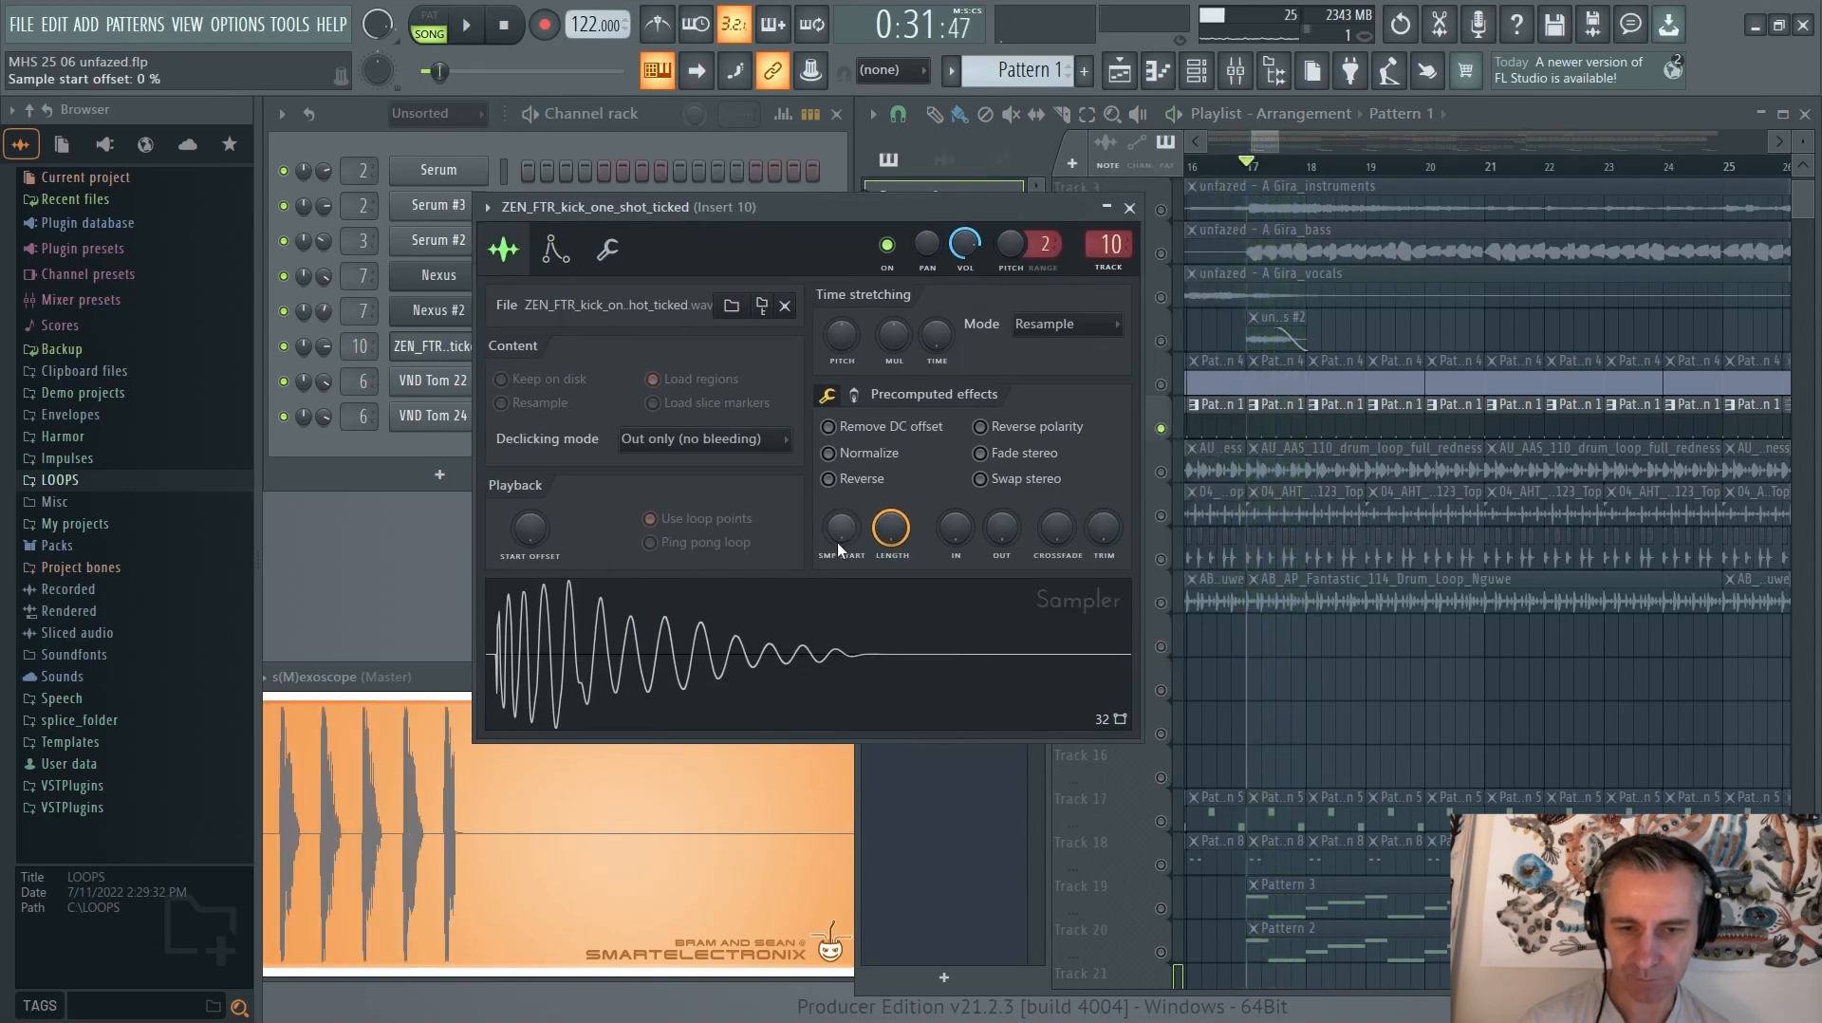
left_click_drag(530, 527, 531, 523)
key("space")
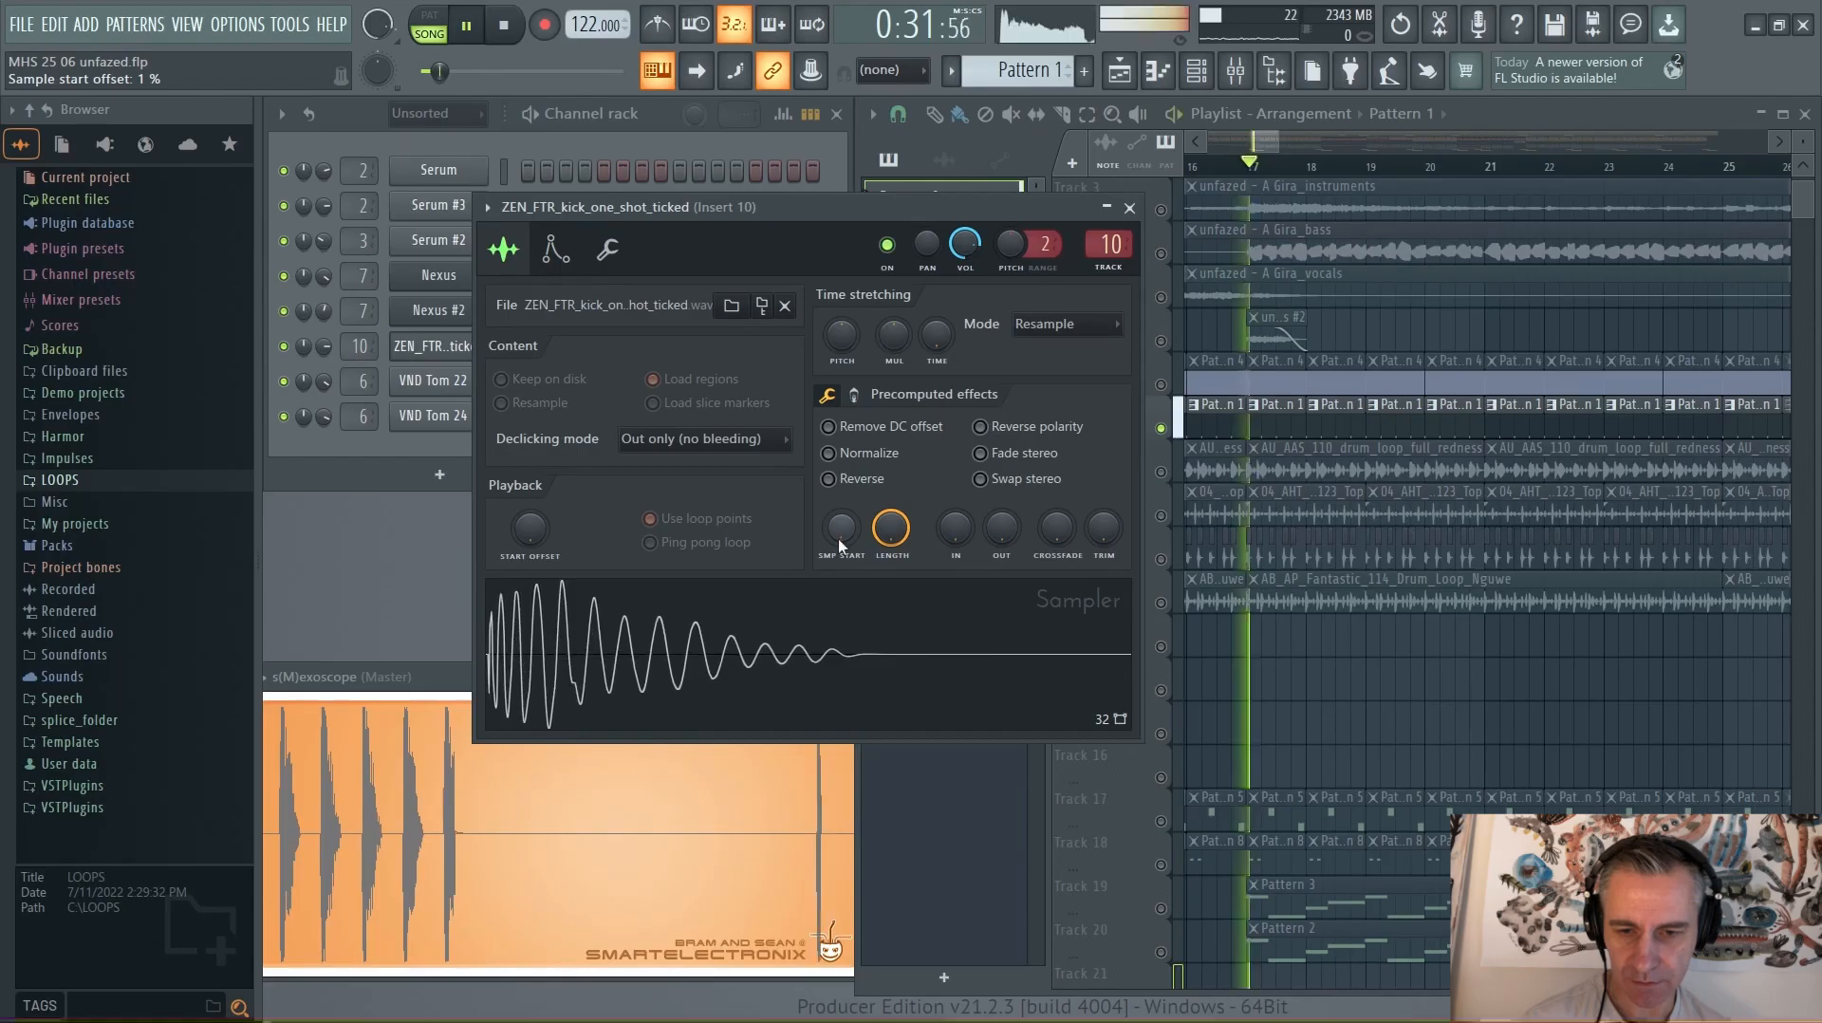
key("space")
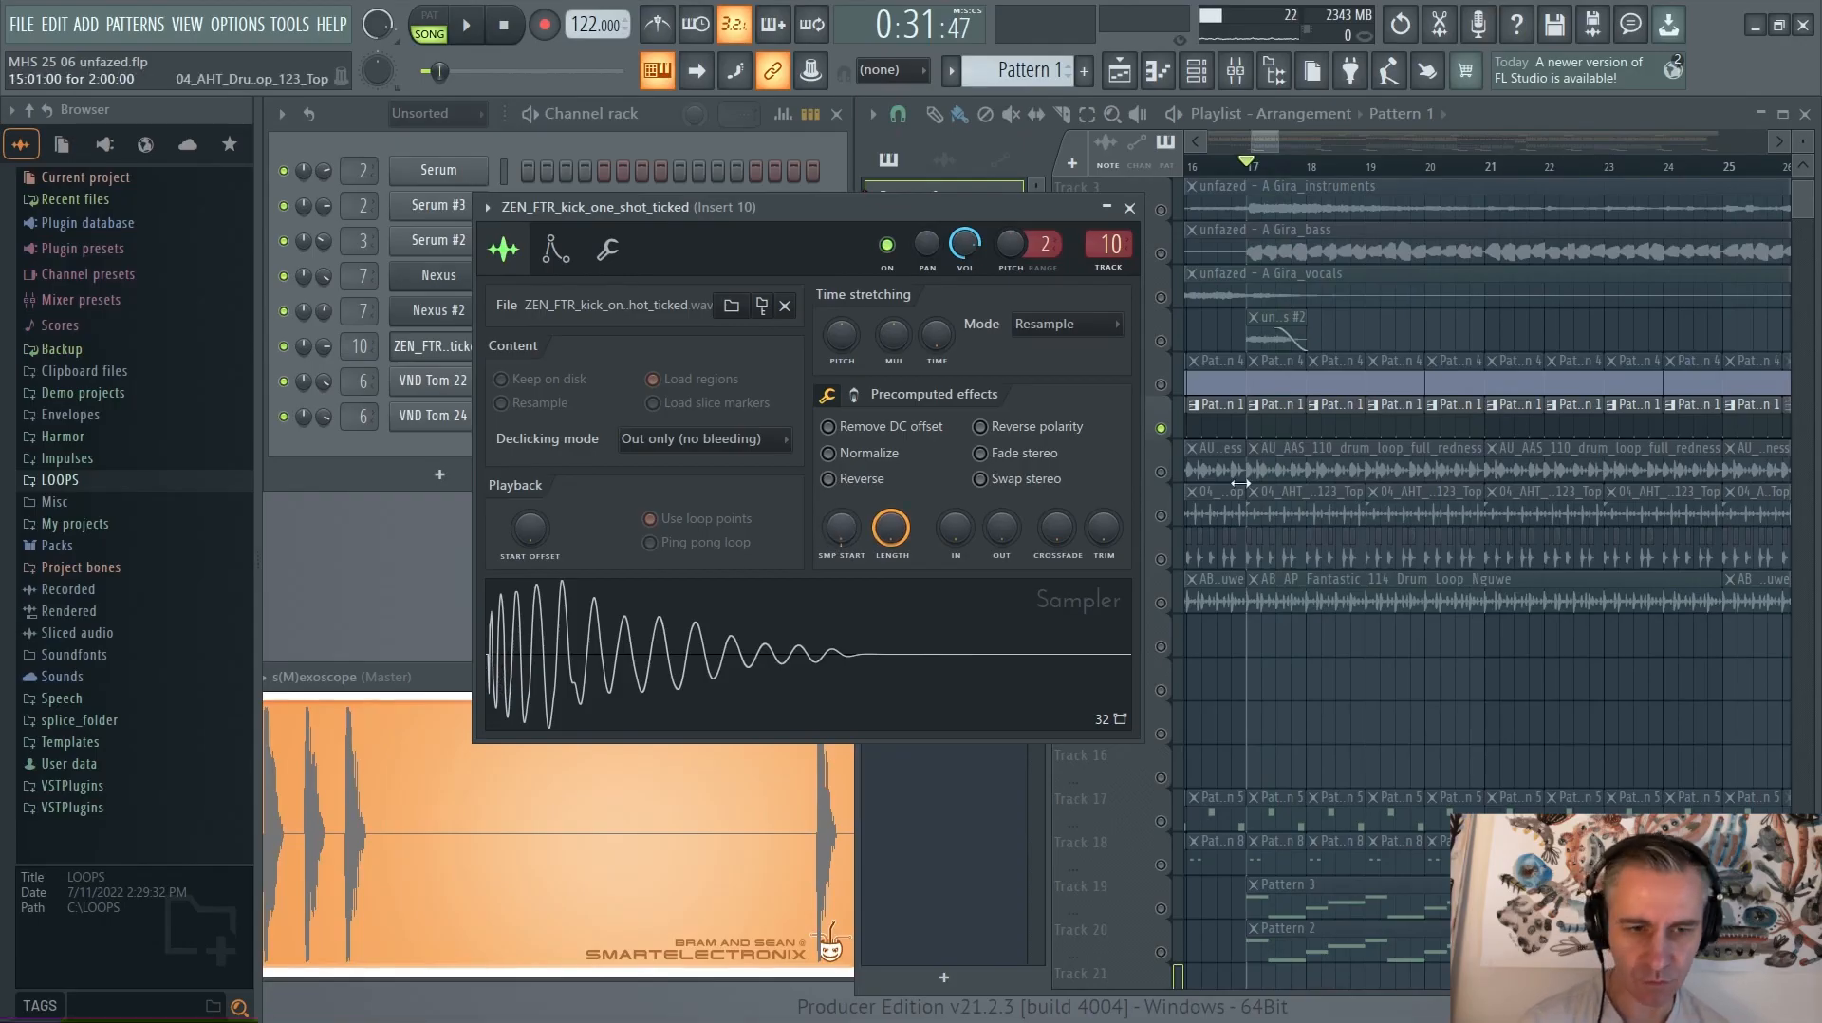
Unsolo Track 8, play the full arrangement from bar 1, and close the kick's sampler window
scroll(1469, 502, "down", 6)
right_click(1163, 427)
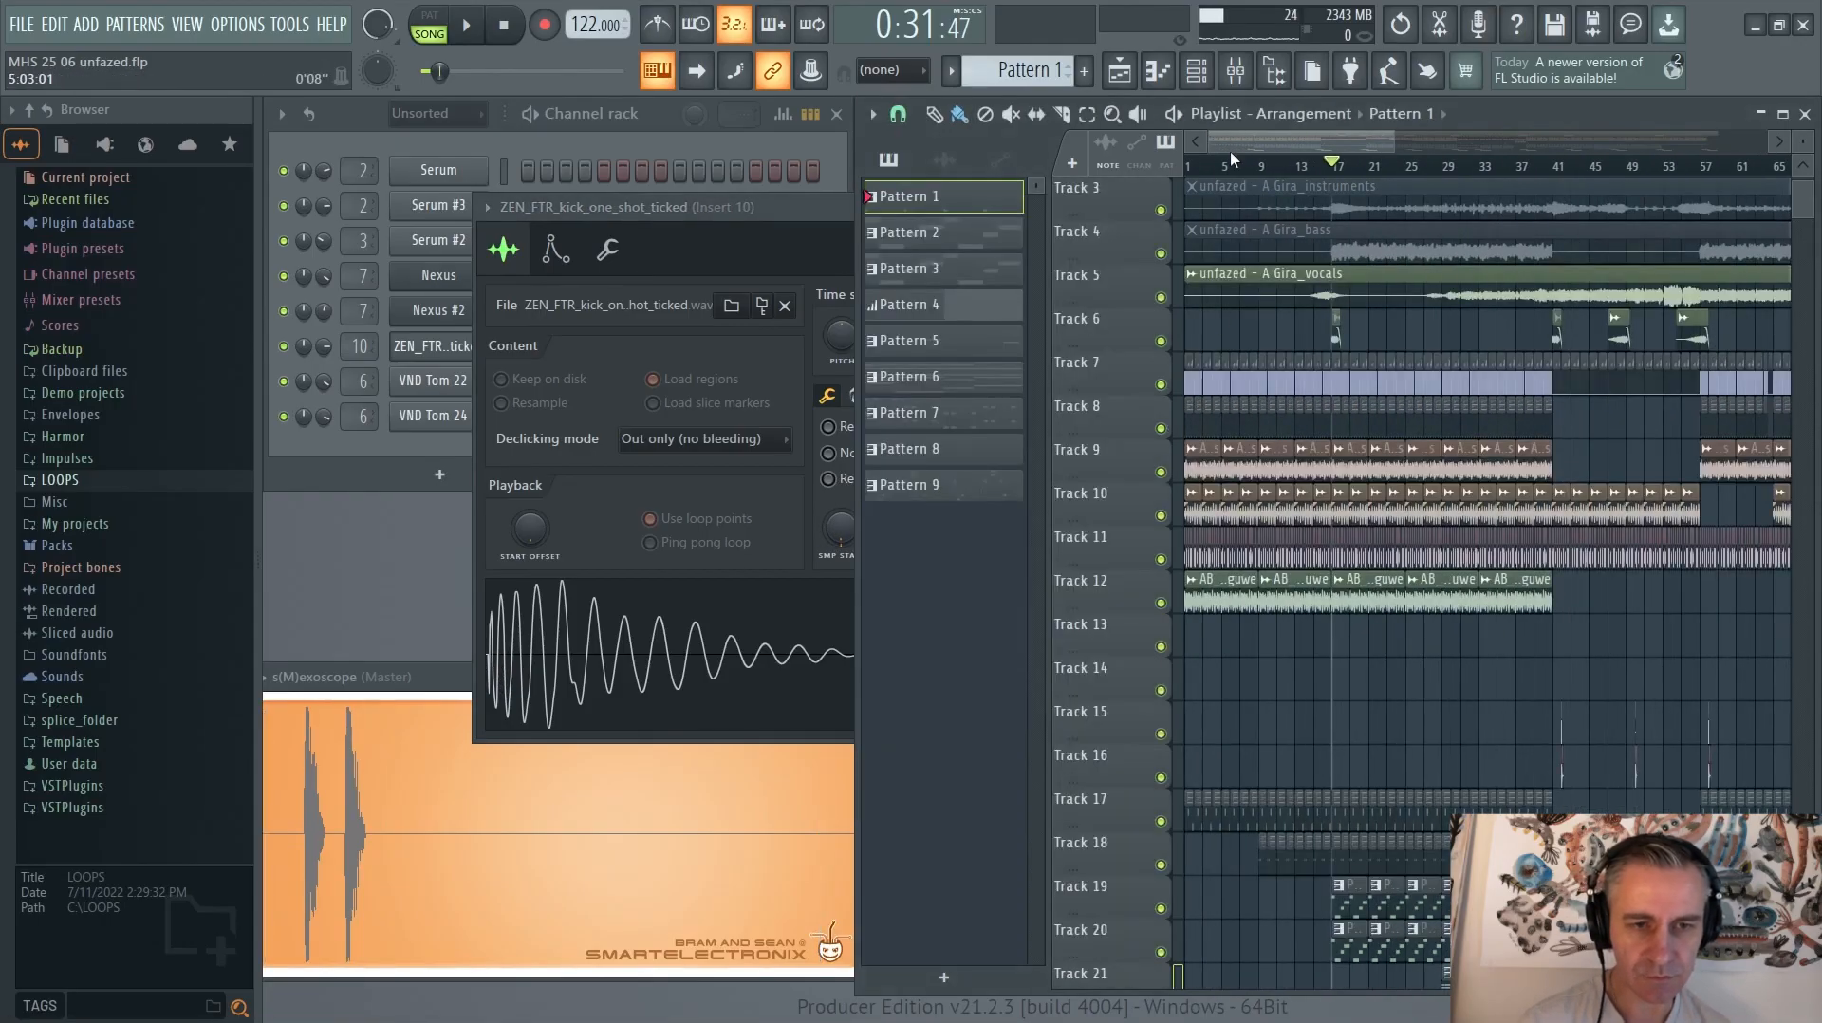
key("space")
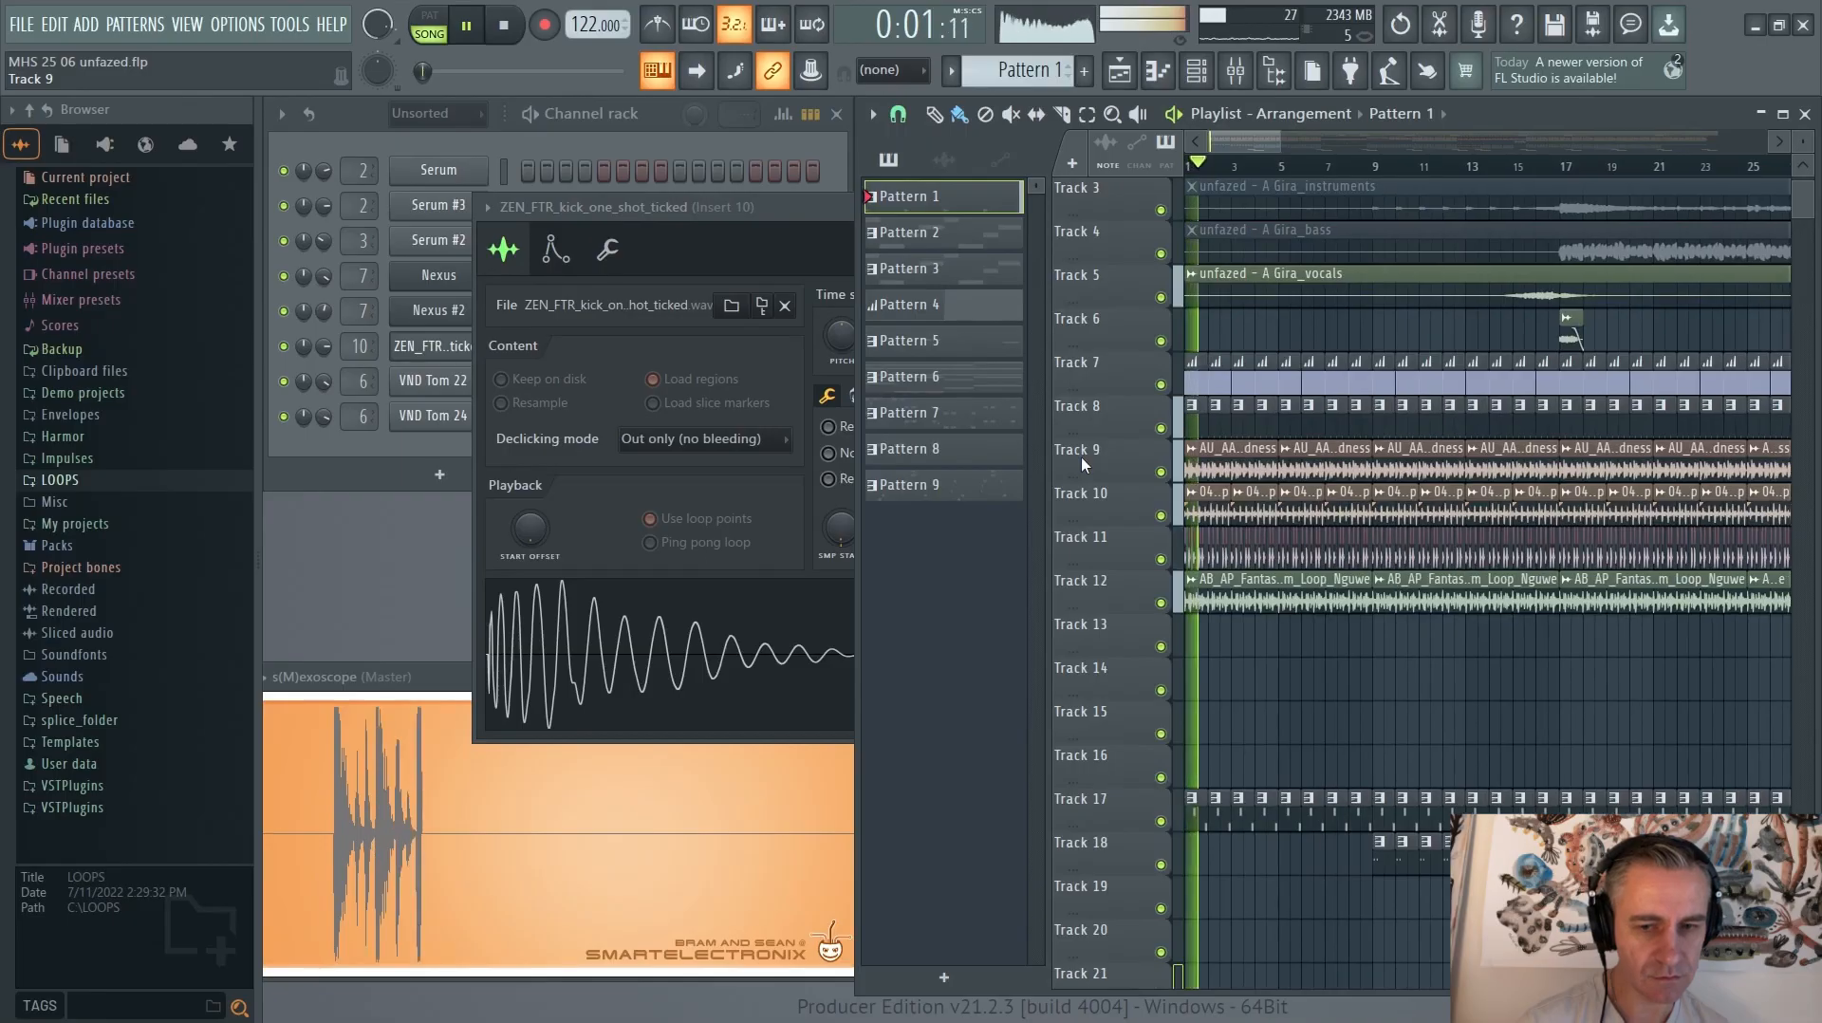
left_click(811, 341)
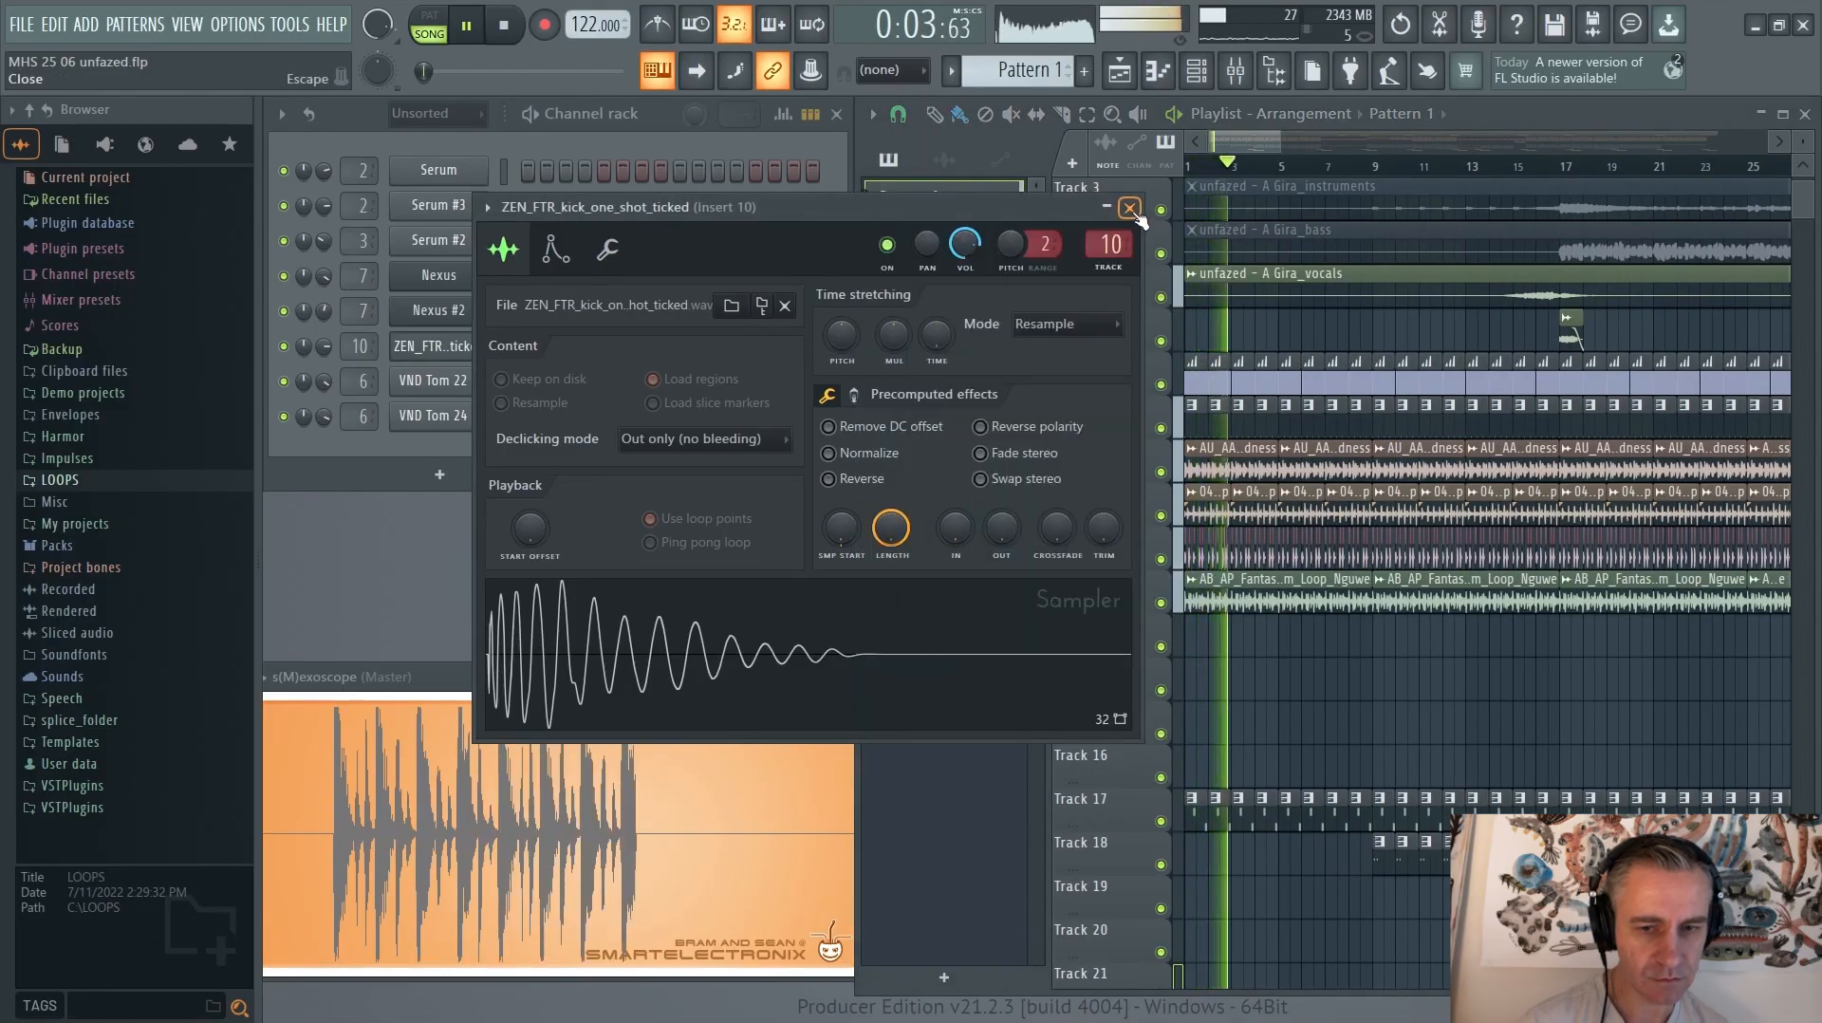
left_click(1129, 208)
key("space")
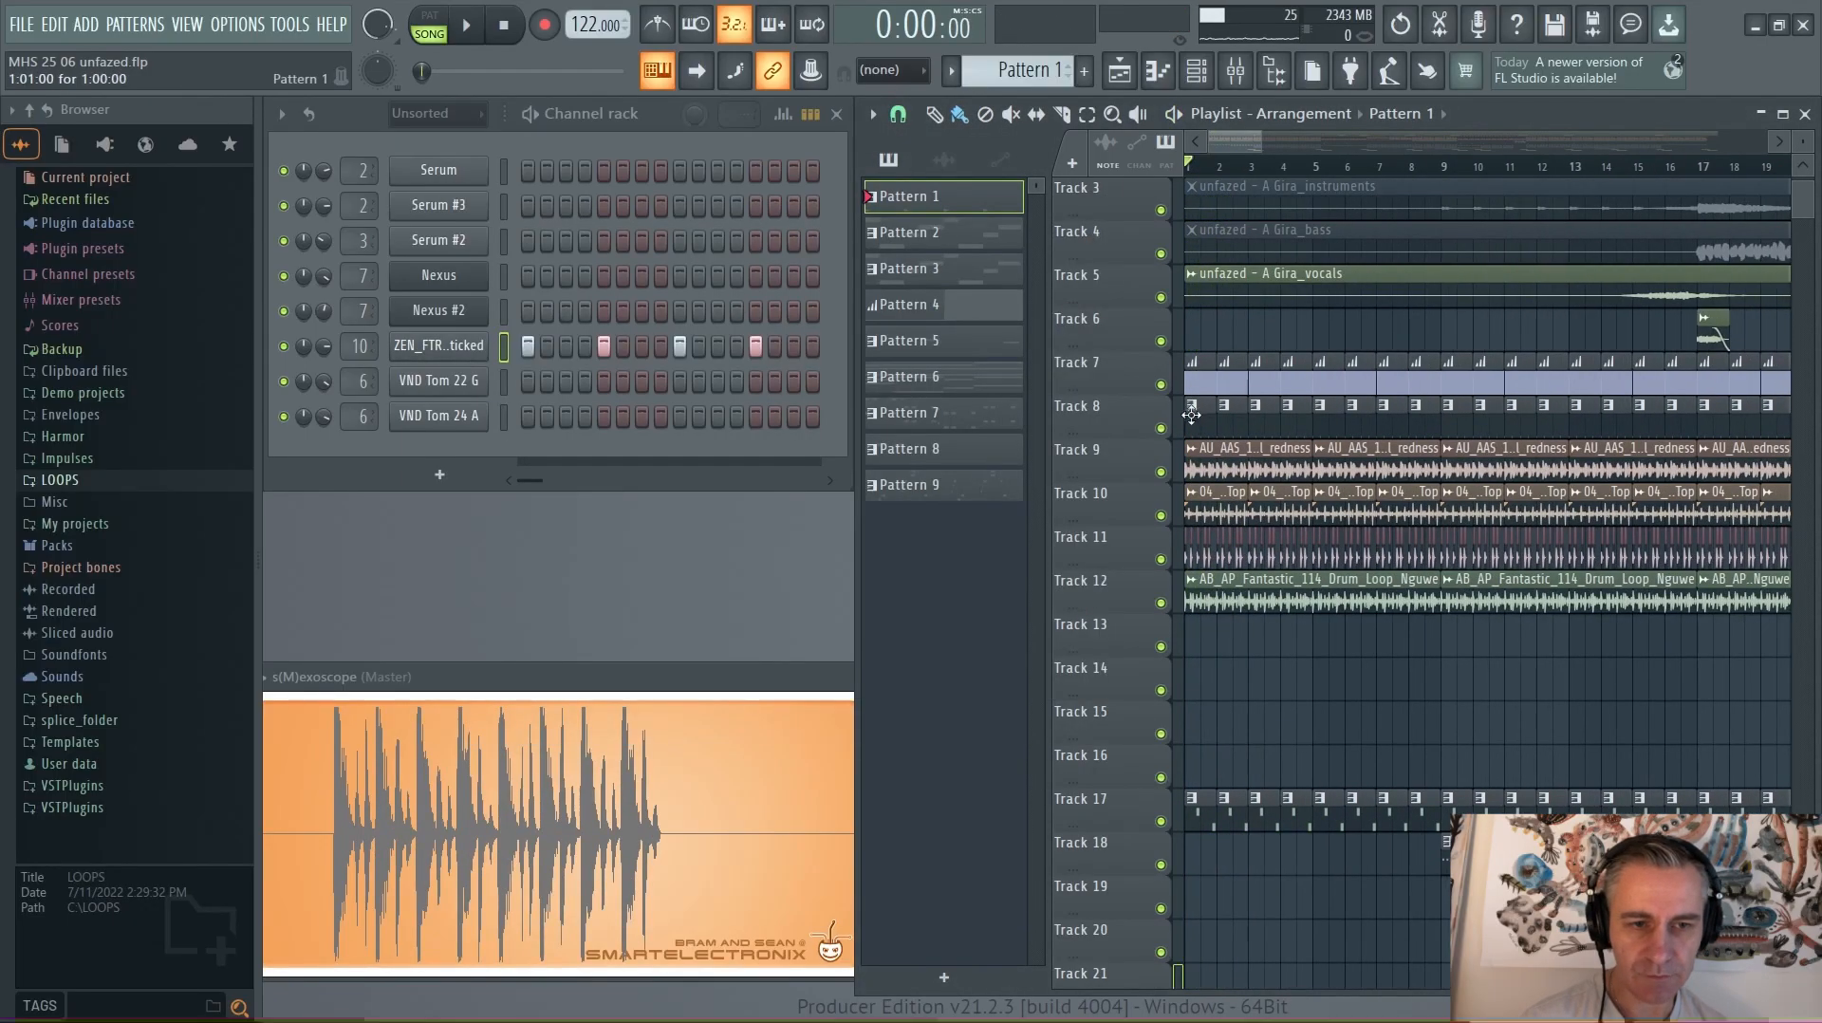
Compare the kick hits in the drums stem on Track 2 at bar 1 with the kick channel's sample waveform
scroll(1129, 270, "up", 2)
scroll(1129, 271, "up", 4)
scroll(1131, 268, "up", 3)
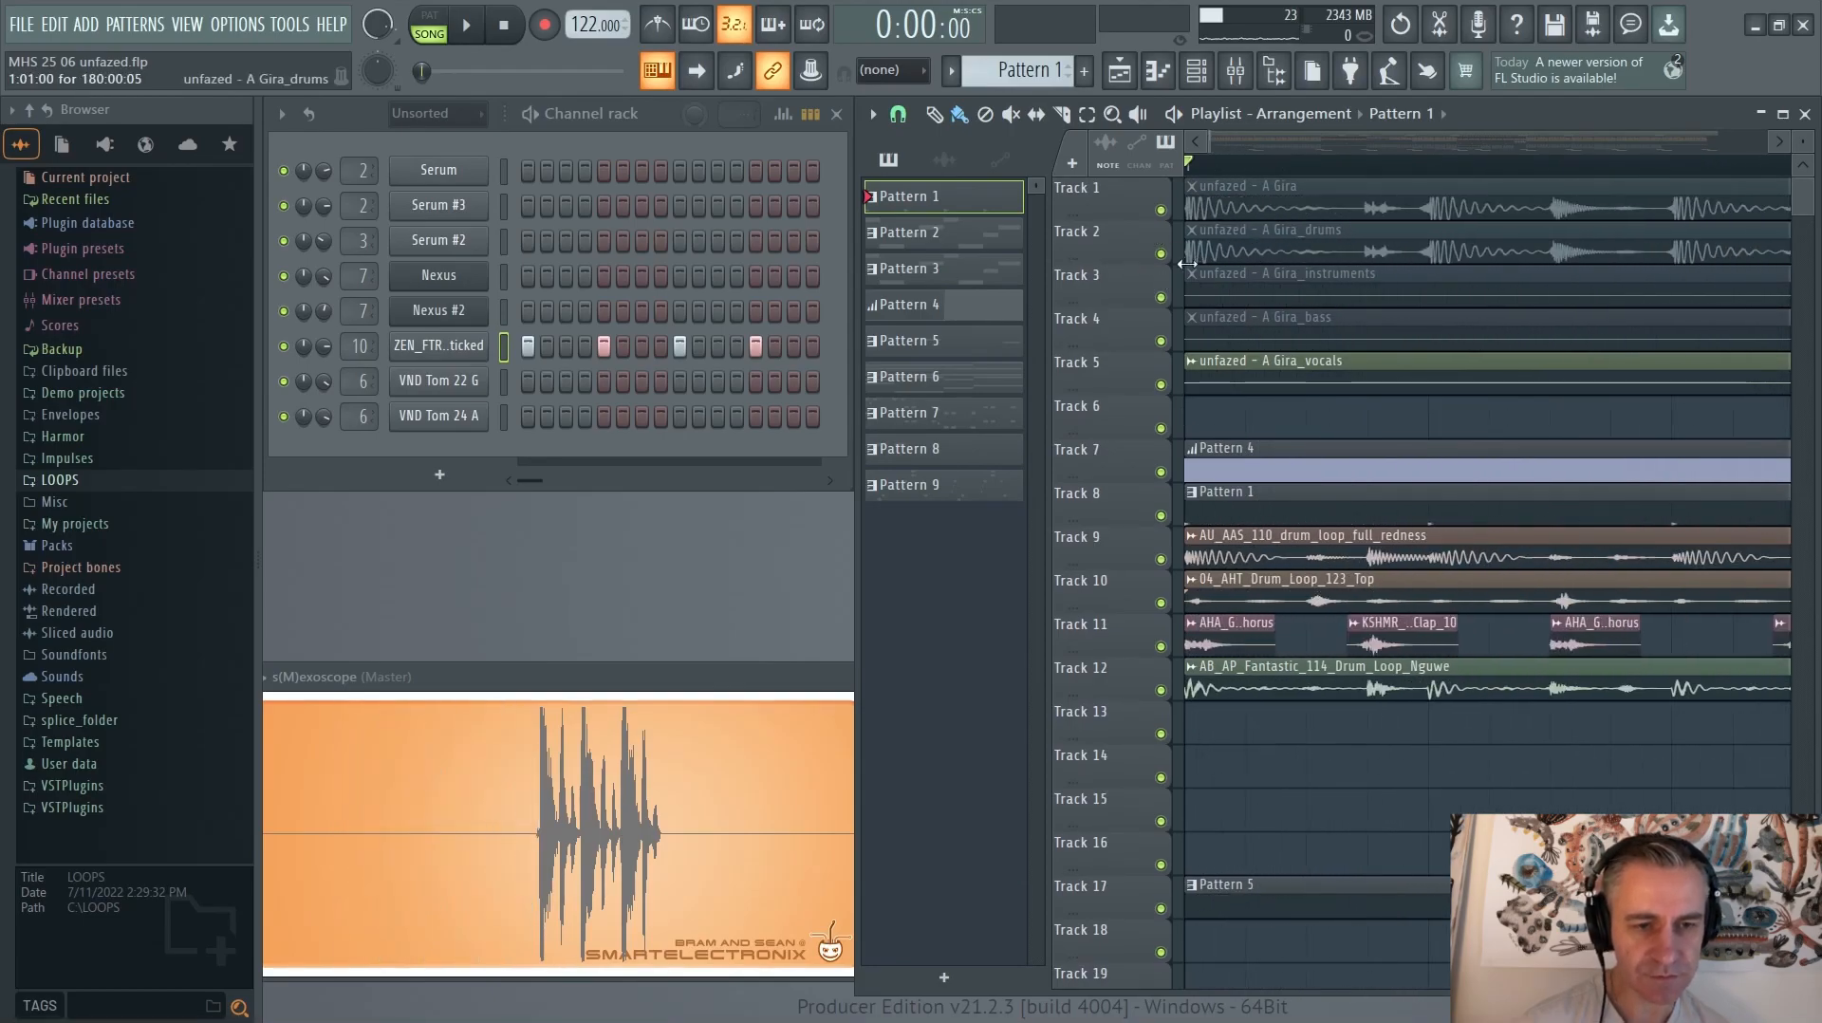
scroll(1185, 261, "up", 2)
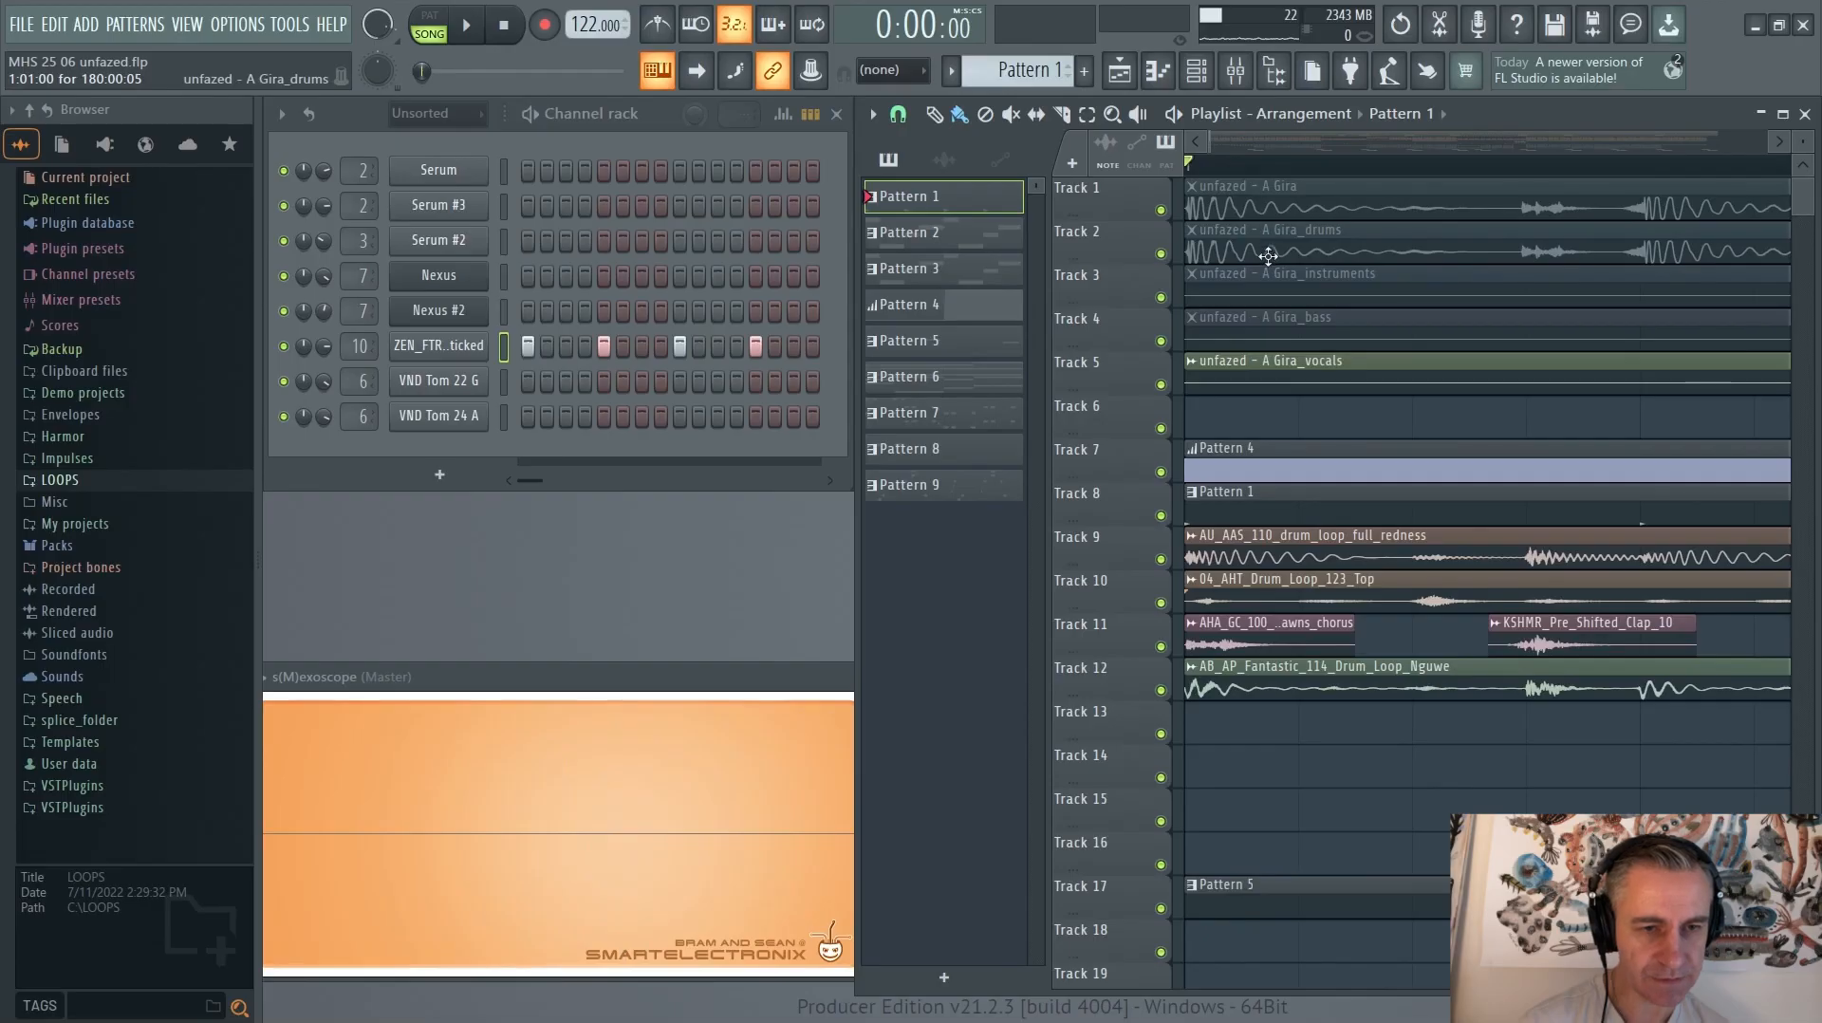
scroll(1212, 249, "down", 3)
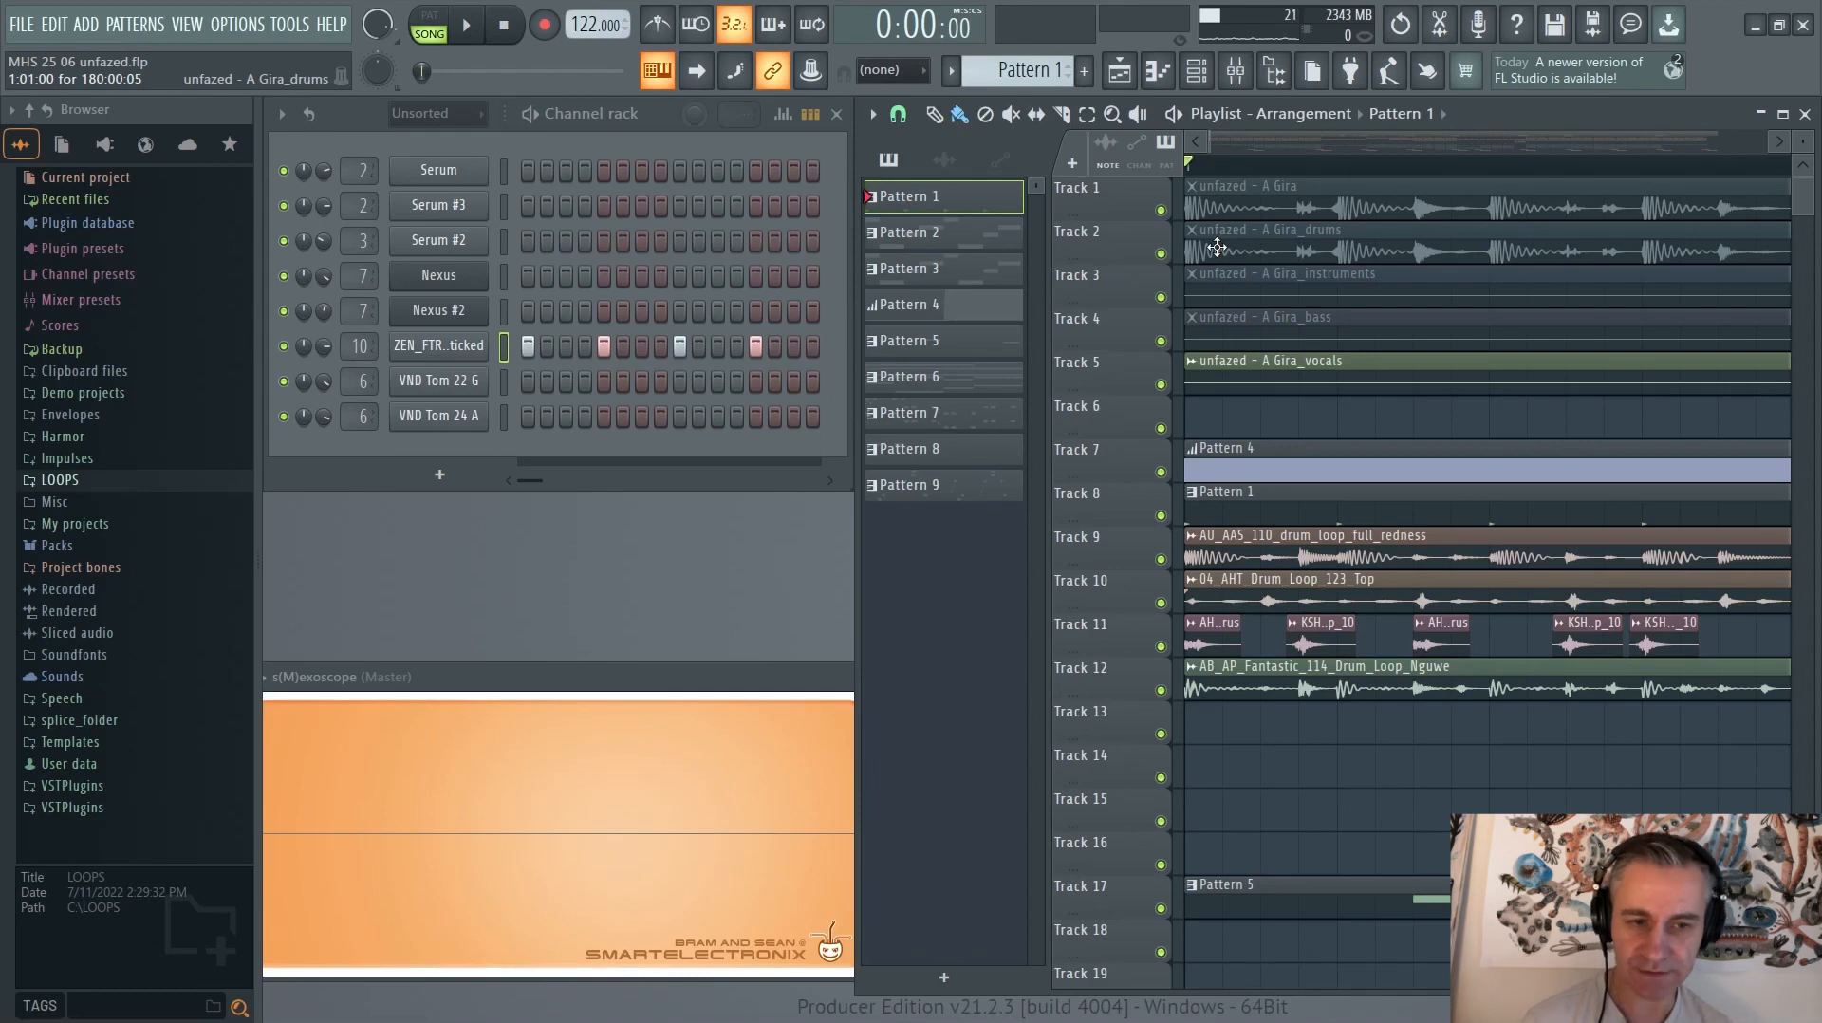
left_click(439, 345)
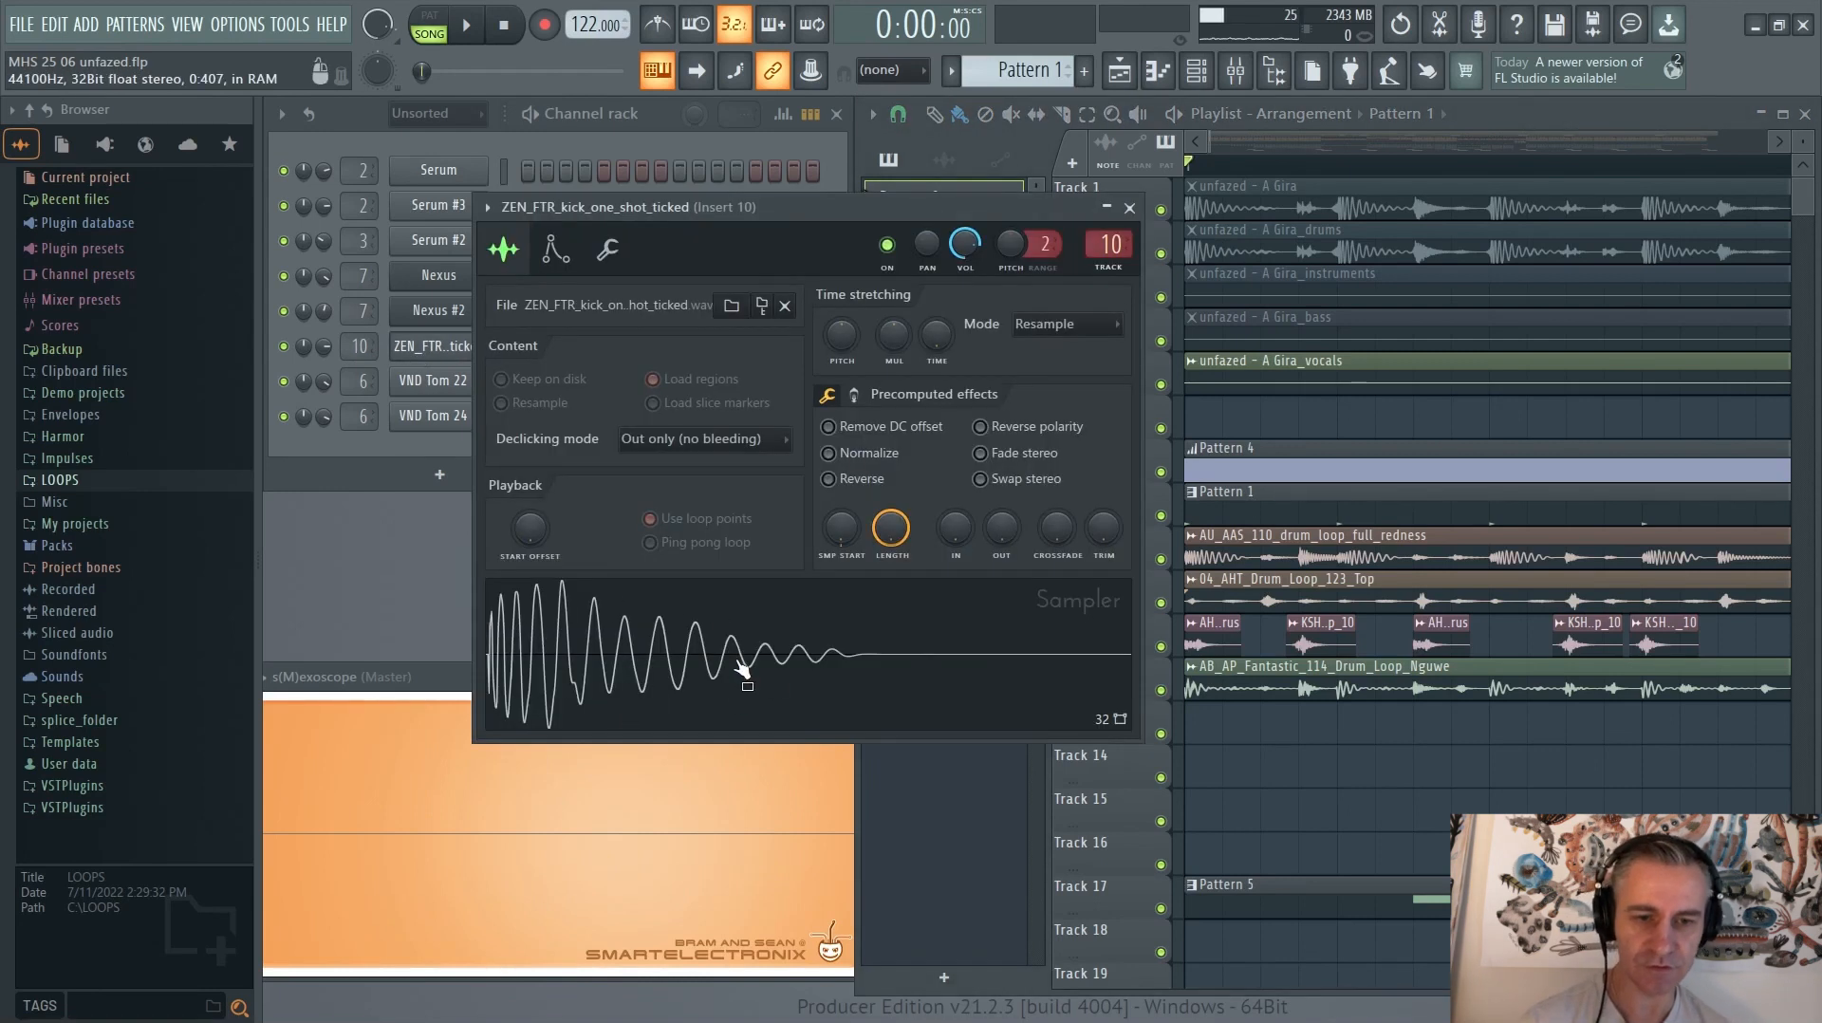
key("Escape")
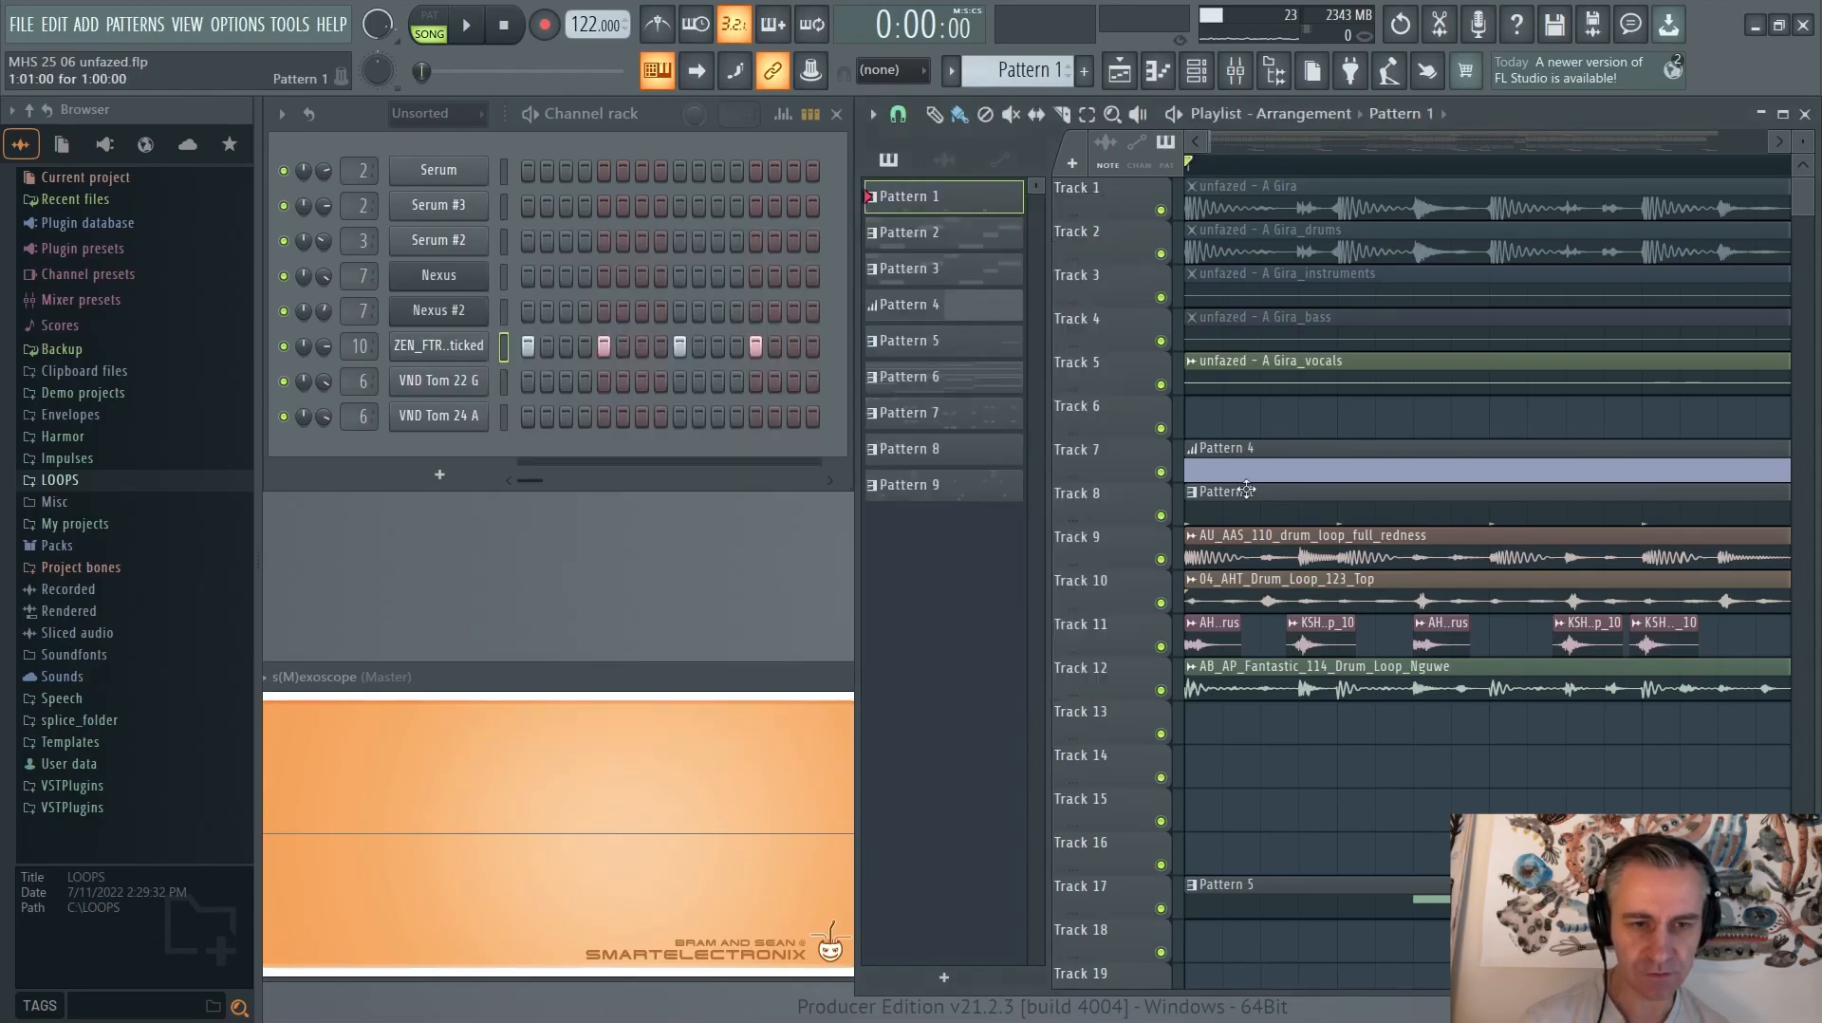
Solo the kick on Track 8, play it from bar 1, and review its waveform in the sampler
left_click(1159, 516, "ctrl")
key("space")
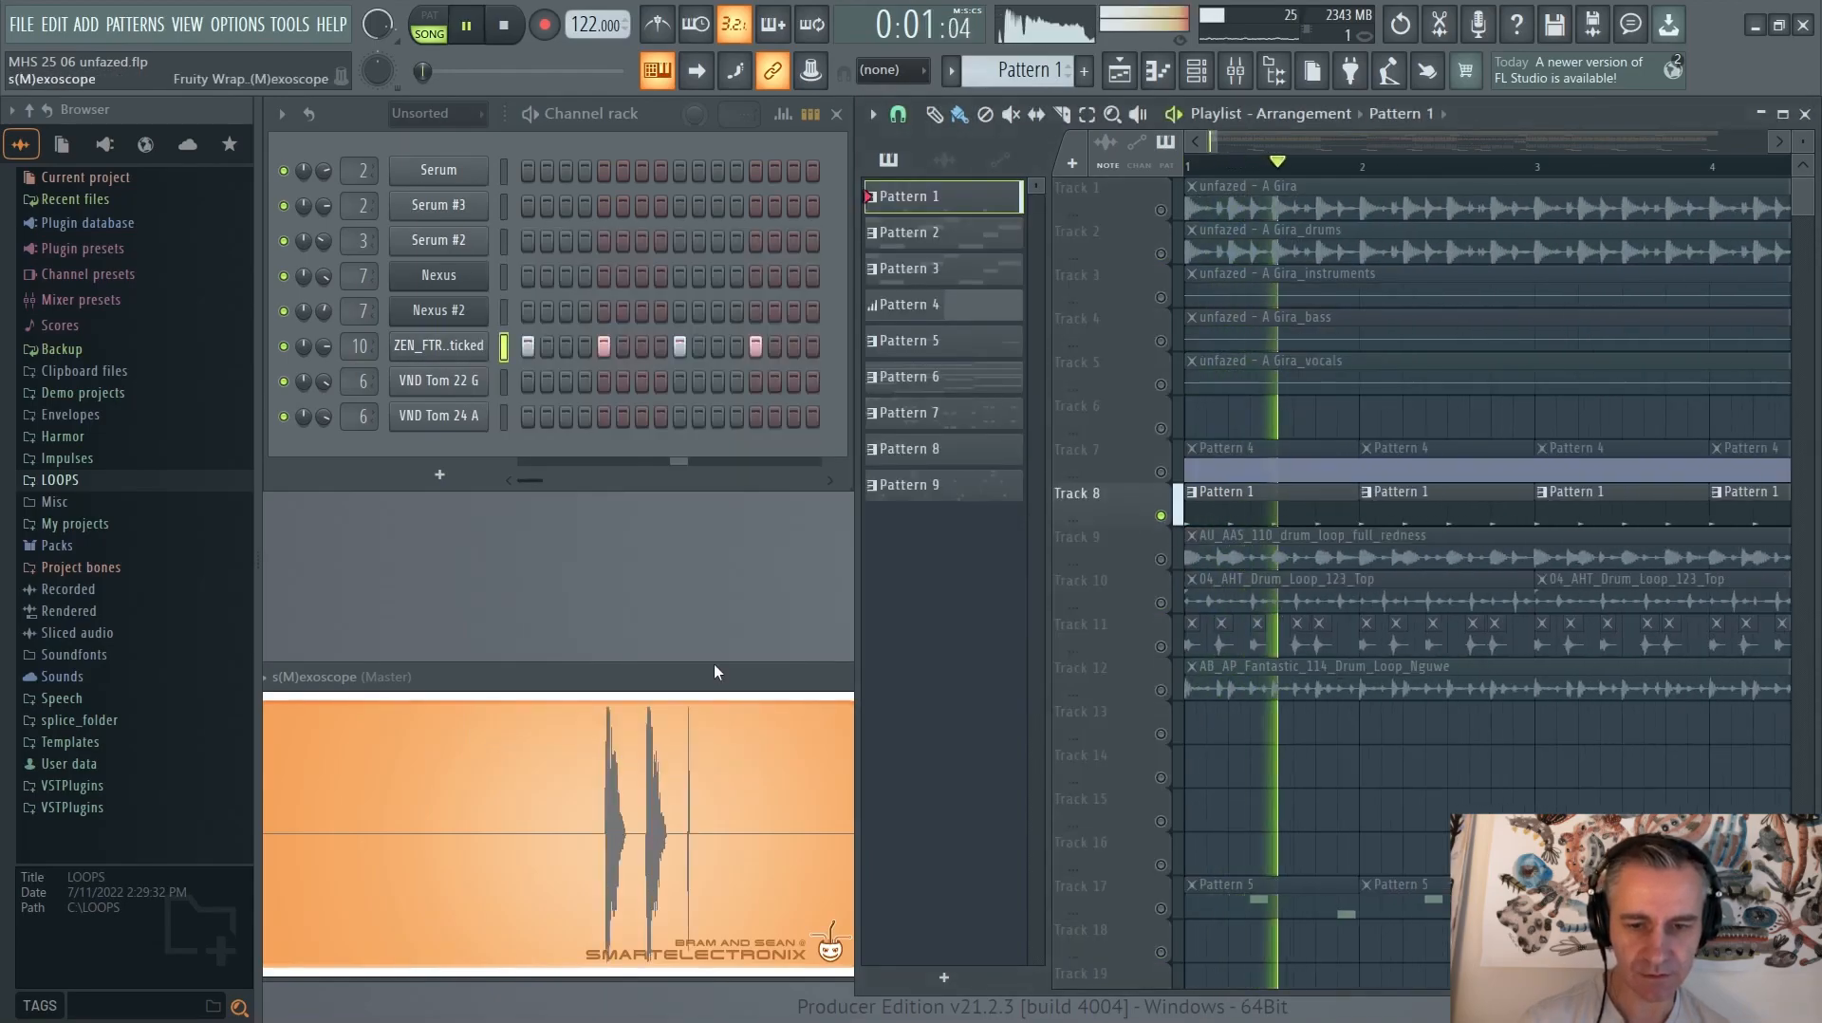
key("space")
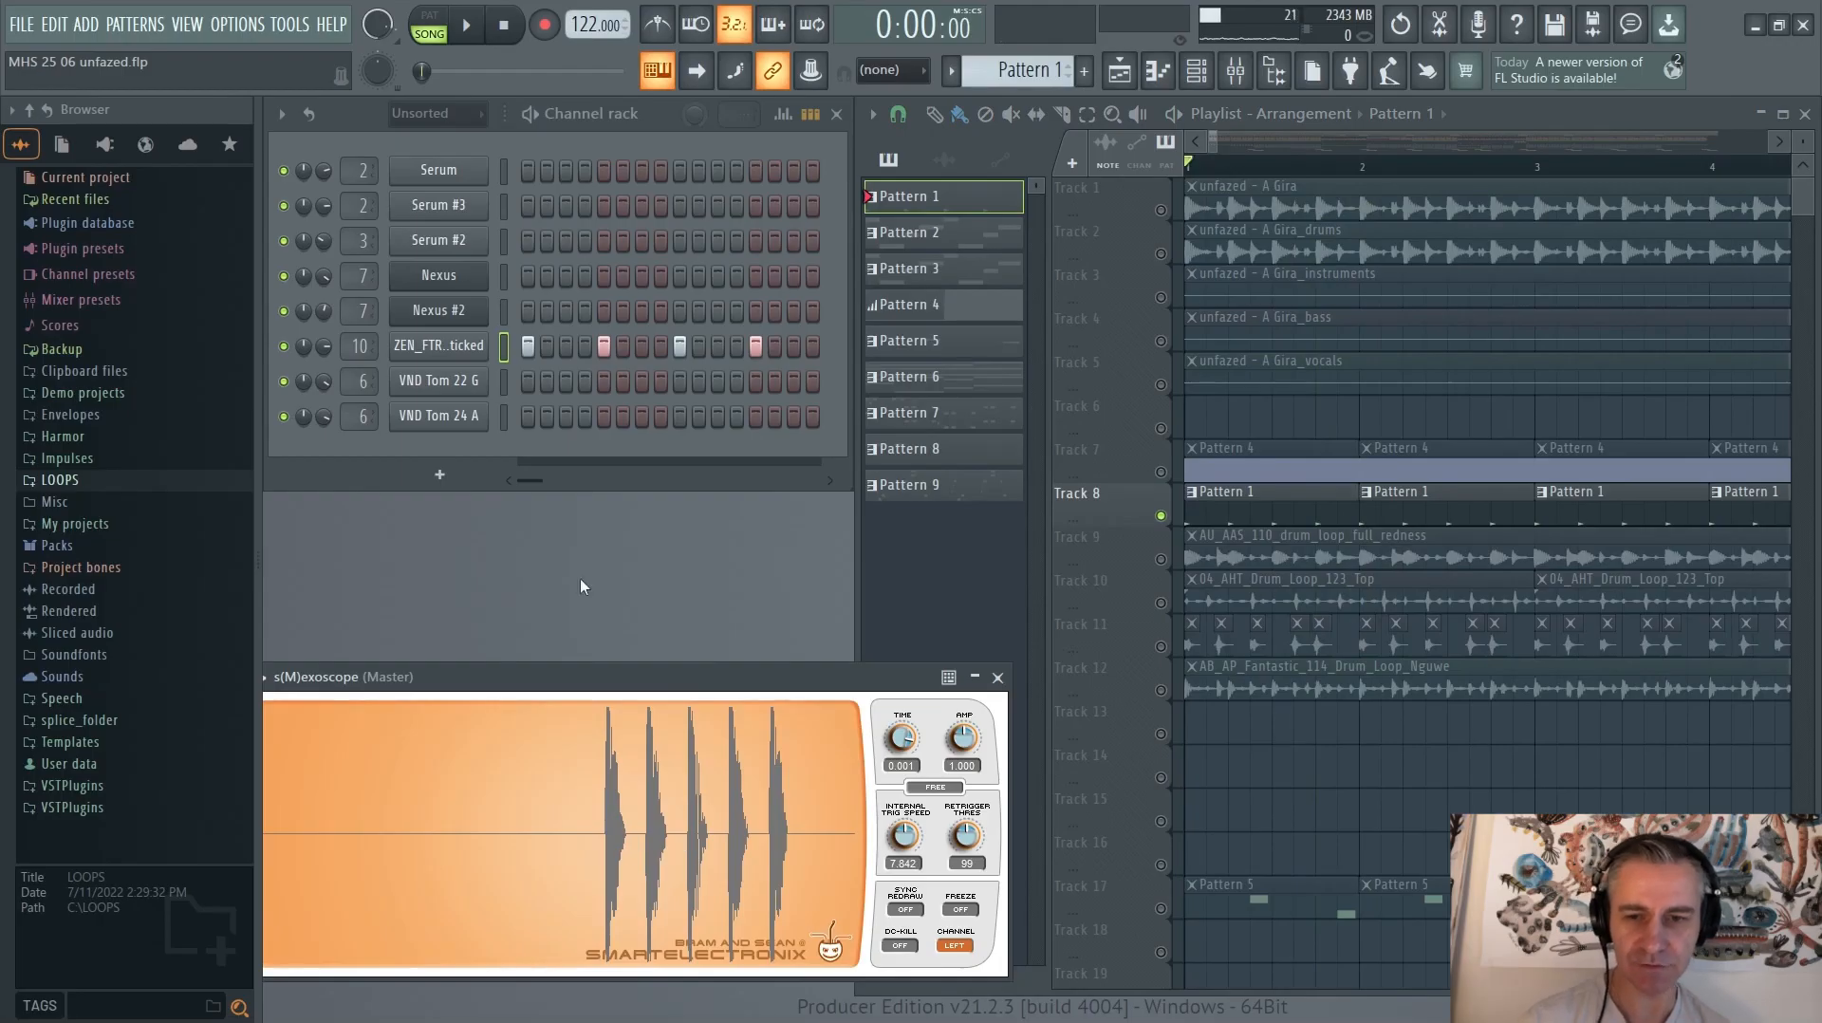
left_click(444, 351)
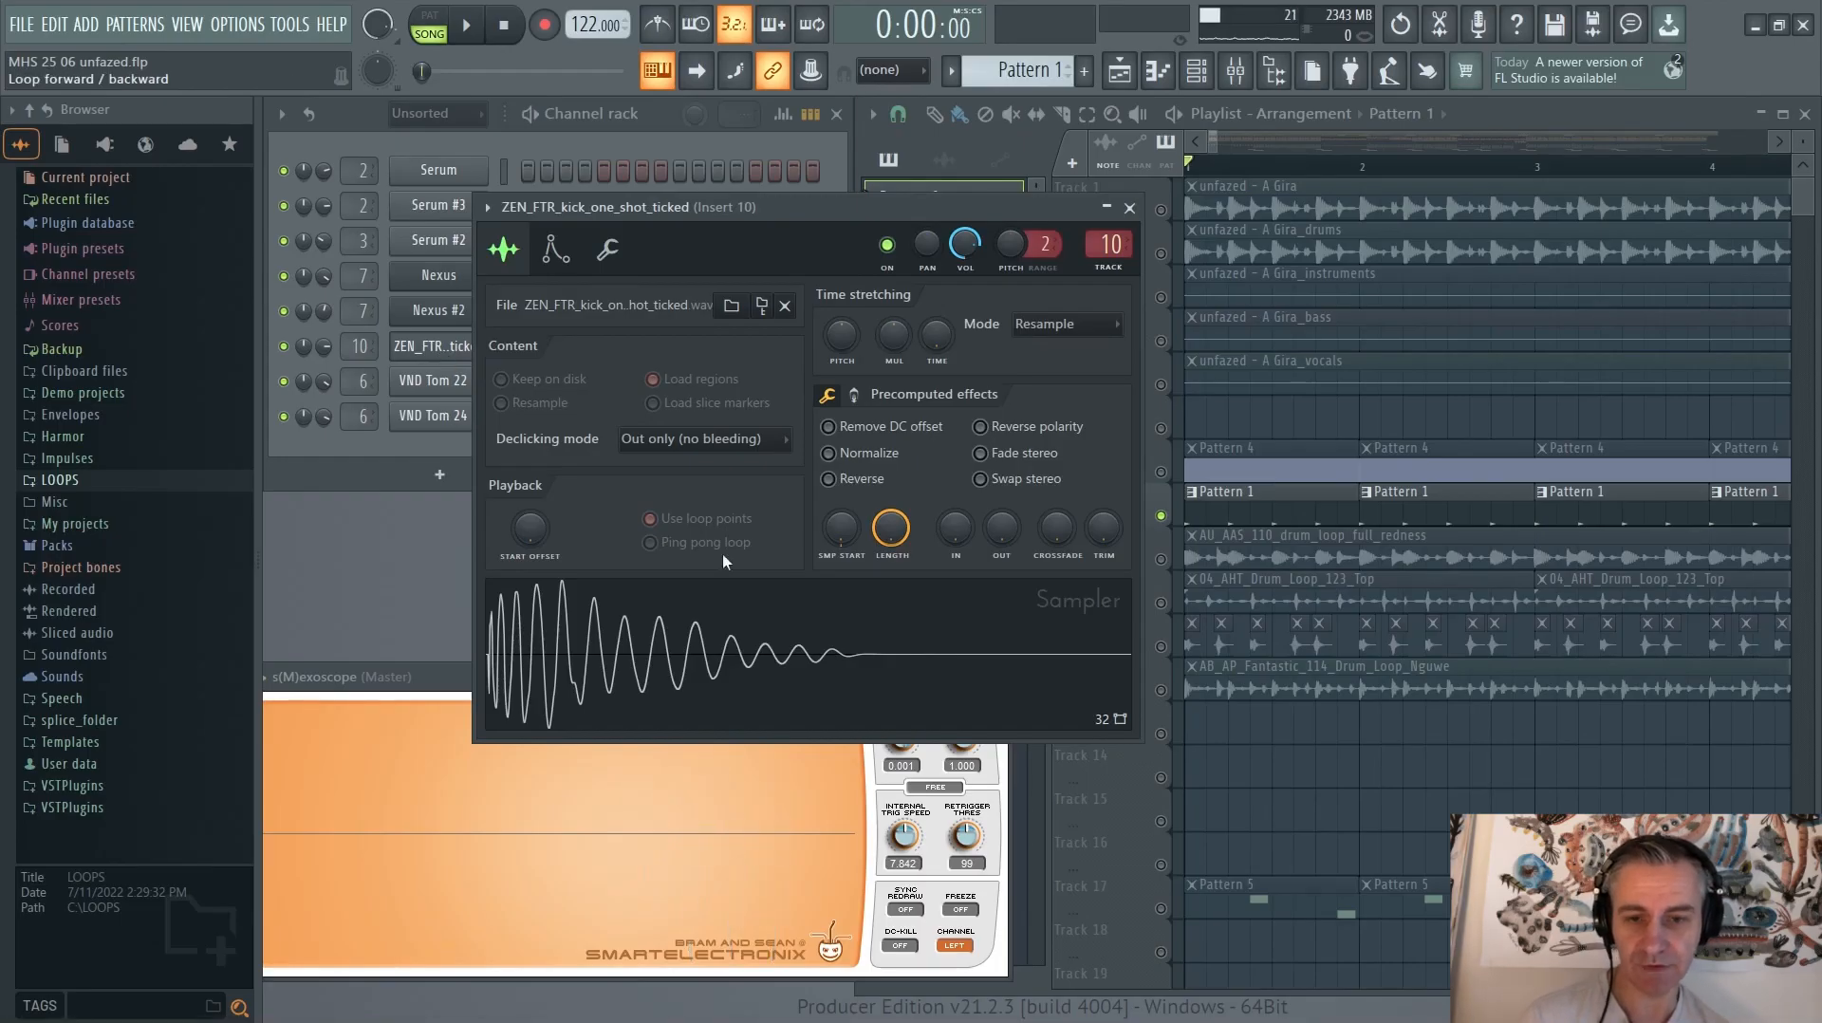
left_click(438, 345)
scroll(1271, 469, "down", 3)
scroll(1203, 459, "down", 2)
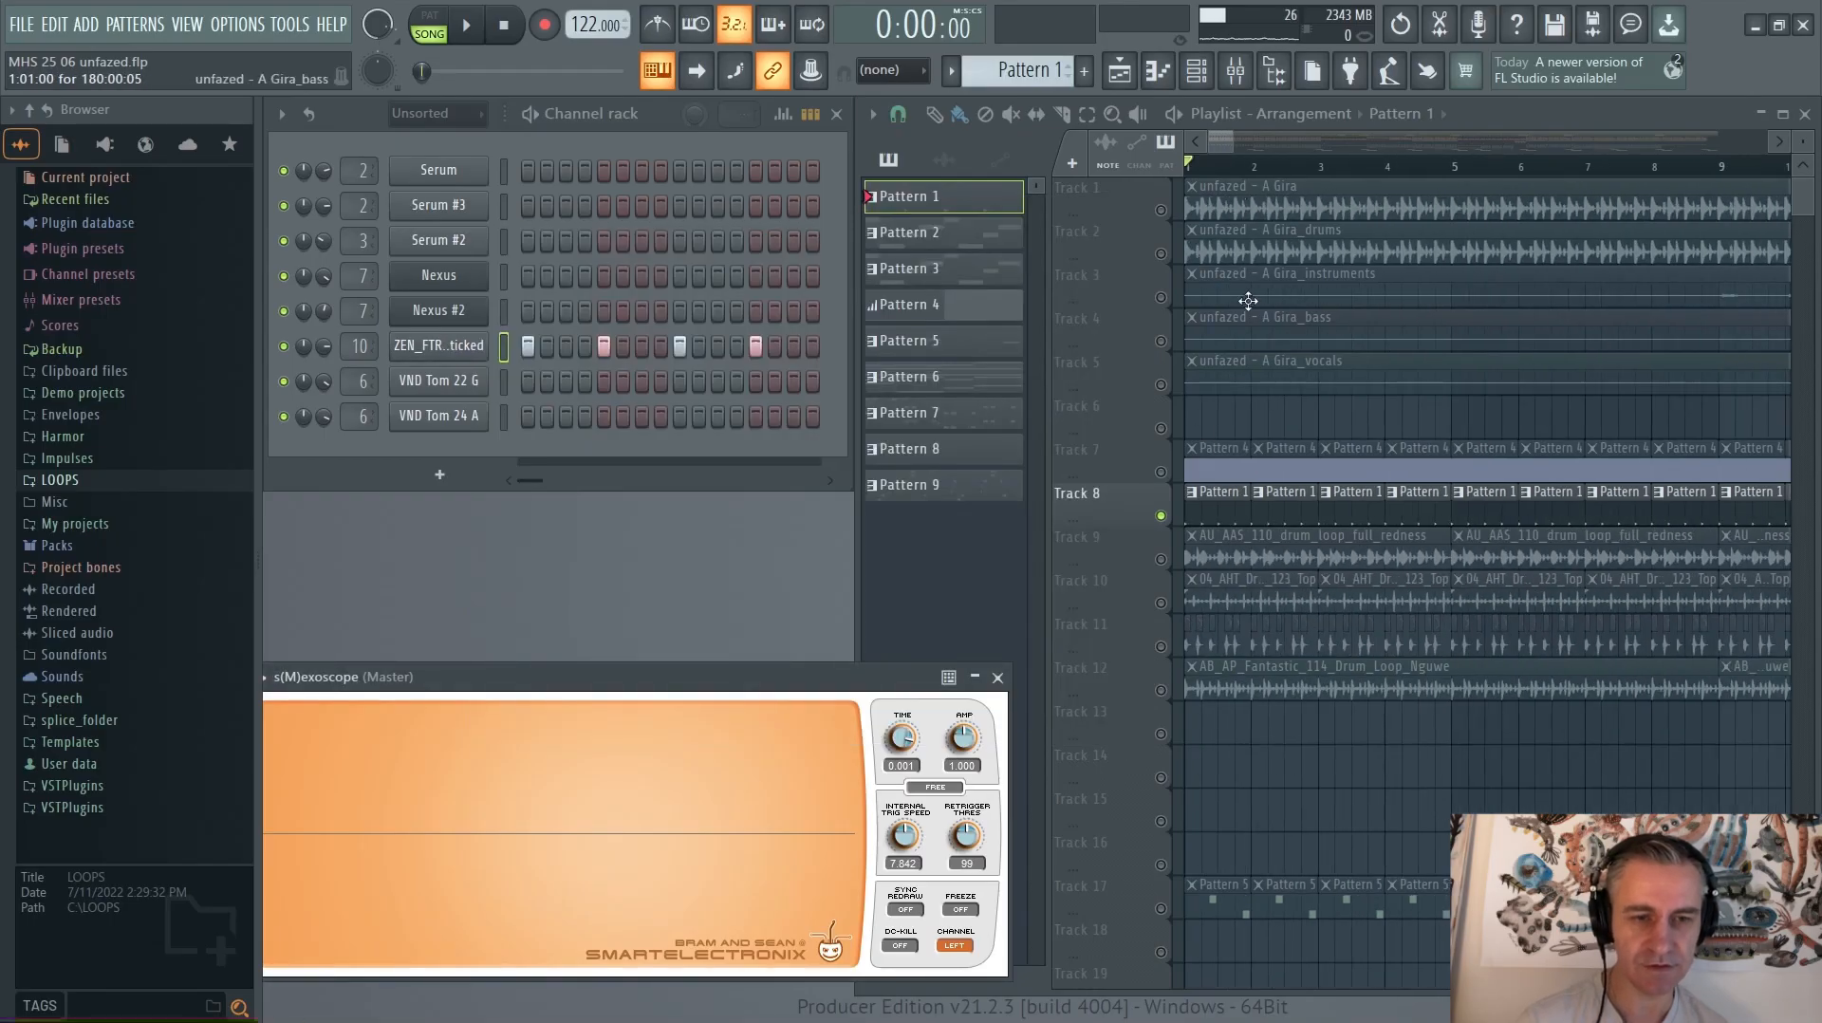
Solo Track 9 and play the AU_AAS_110_drum_loop_full_redness loop from bar 1
scroll(1268, 253, "up", 2)
left_click(1127, 548)
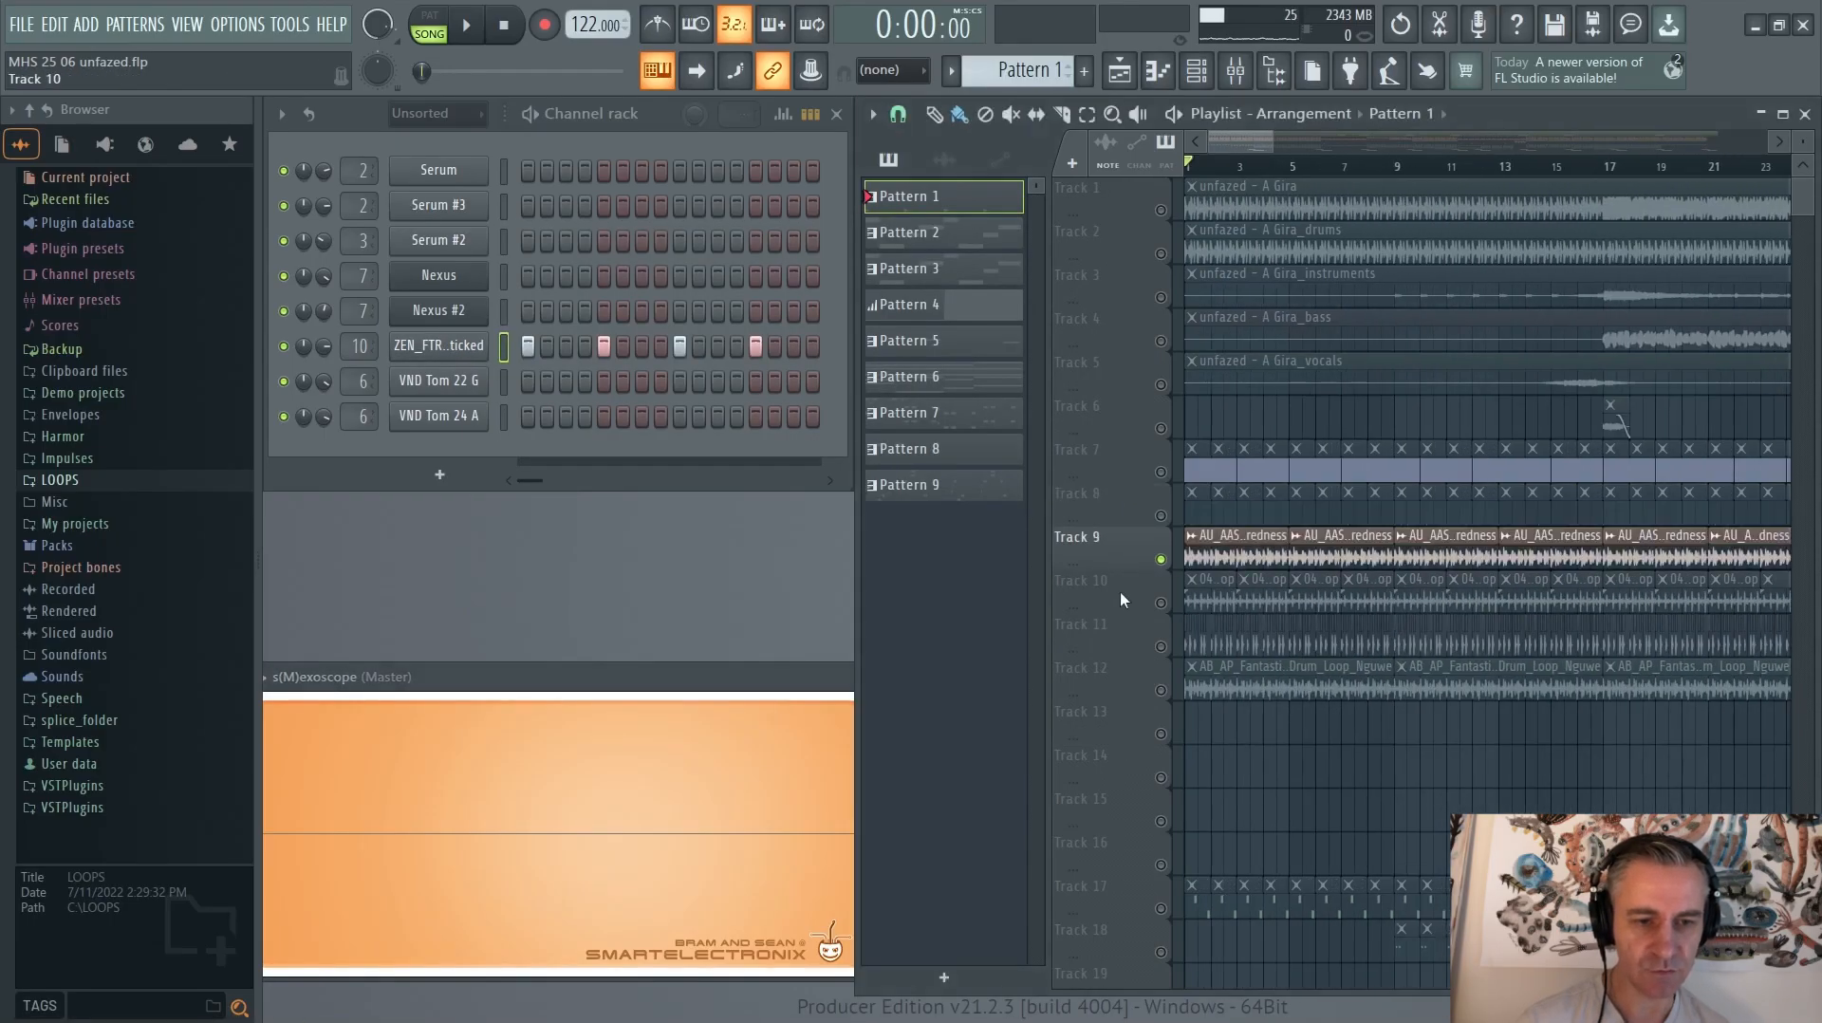
scroll(1116, 578, "down", 1)
scroll(1112, 572, "down", 2)
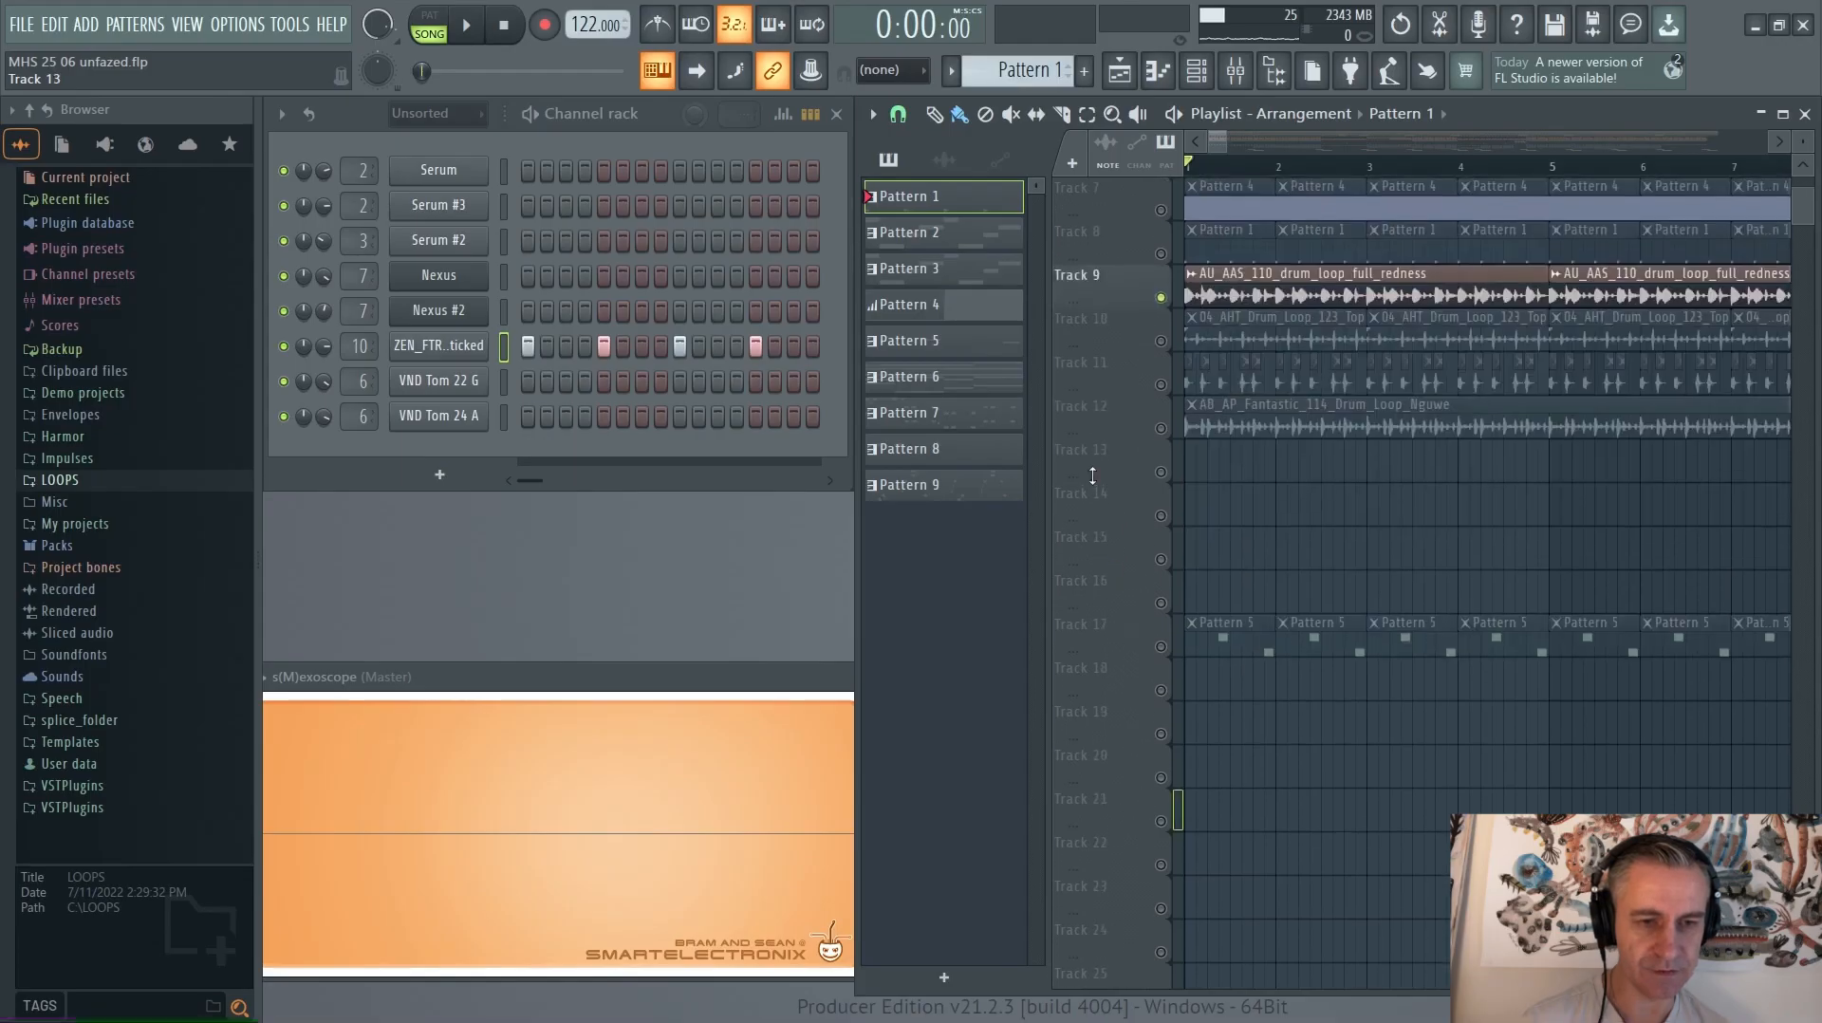
key("space")
left_click(1265, 292)
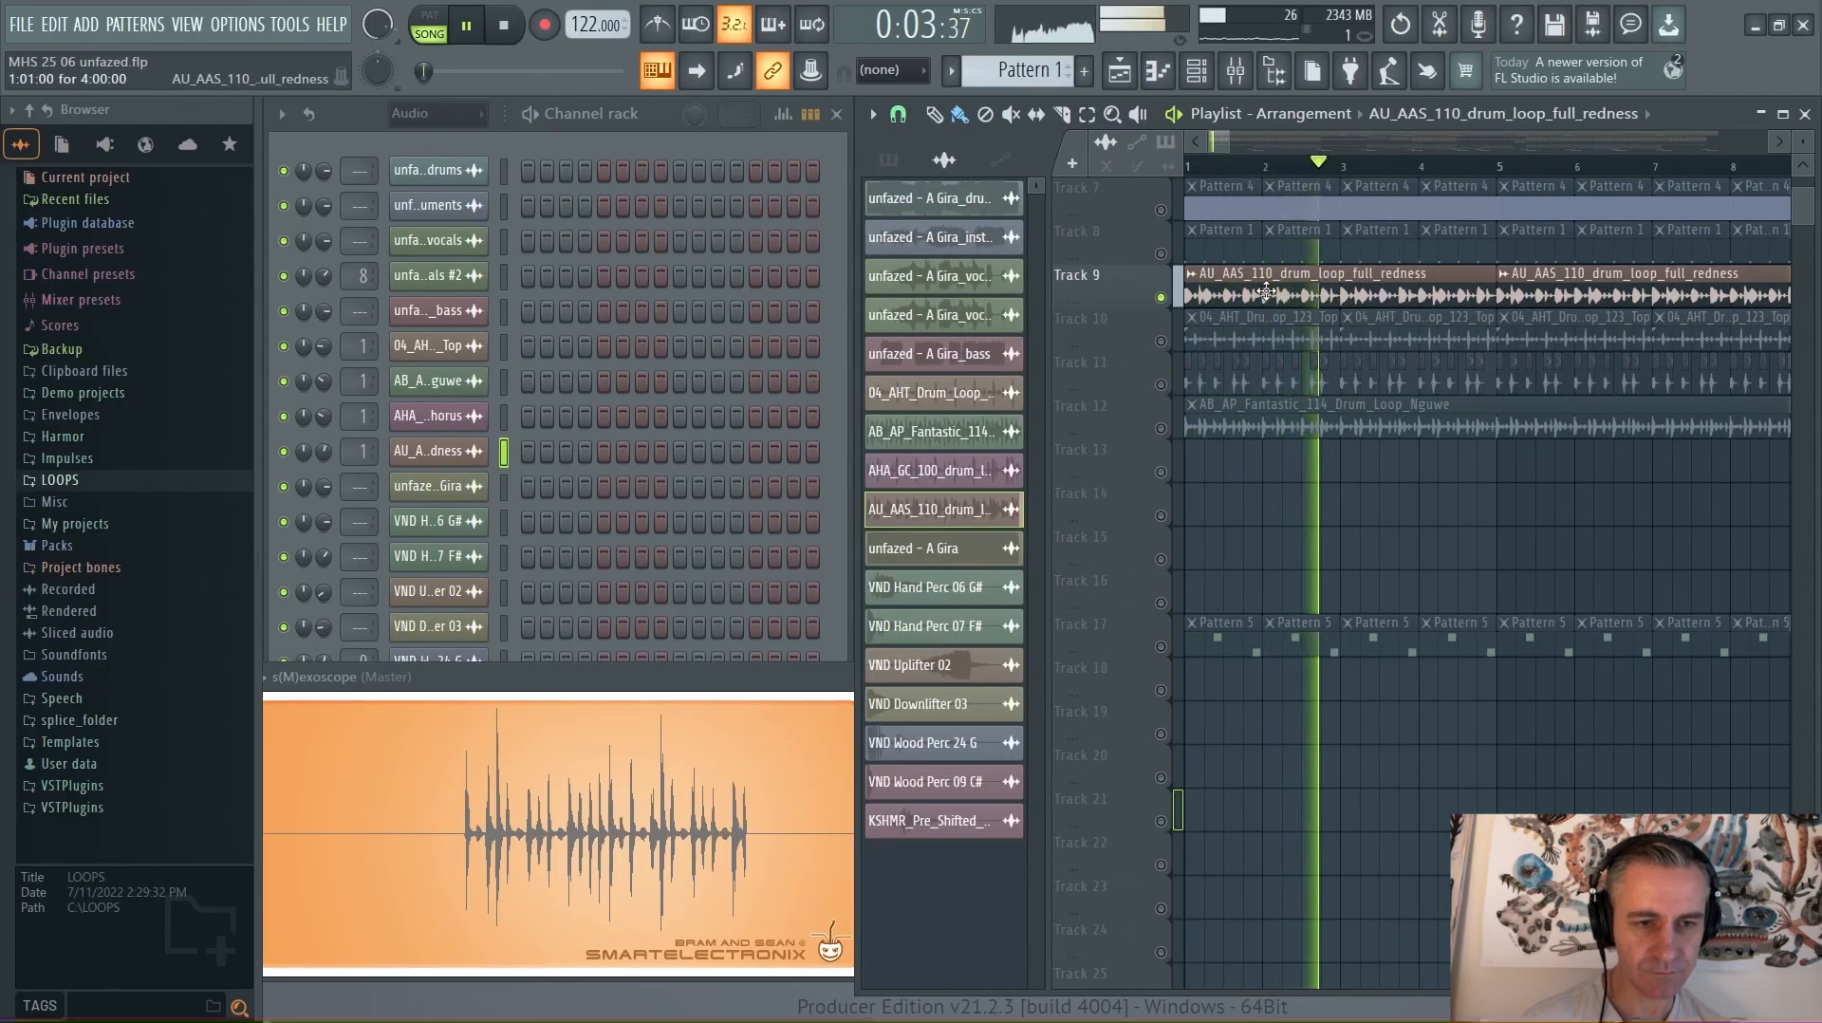
key("space")
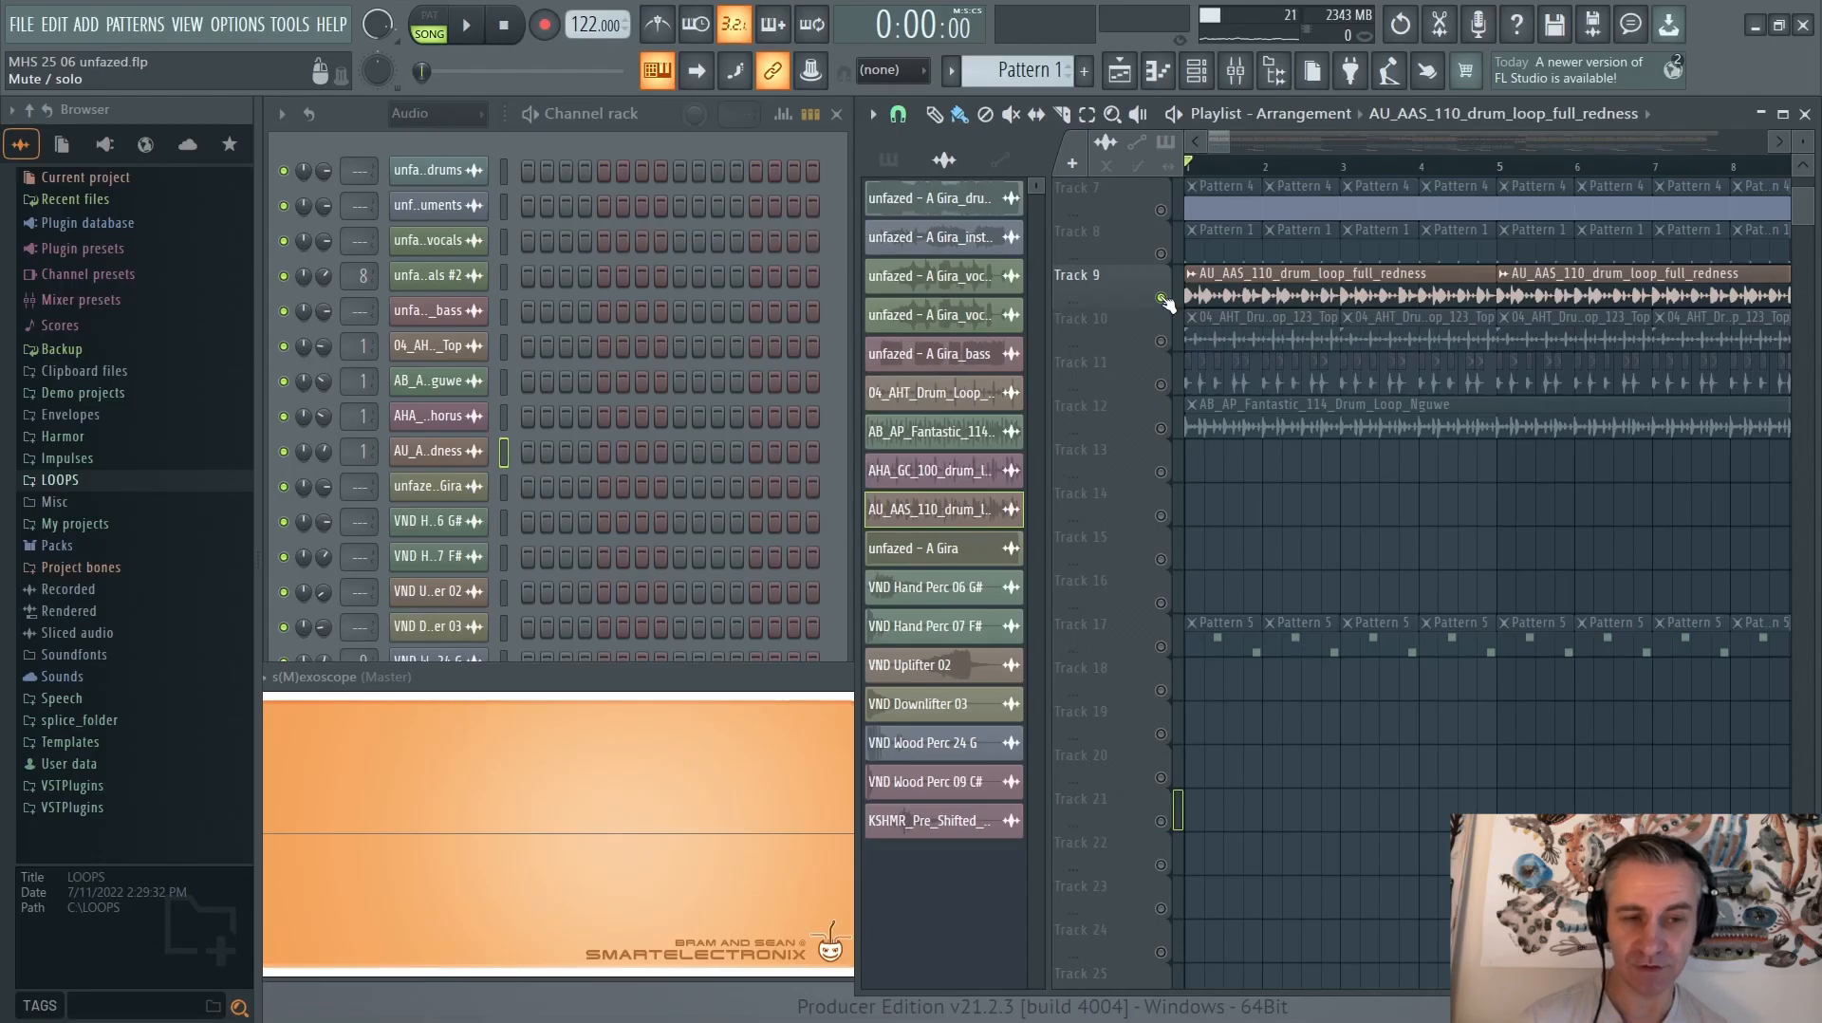
Solo Track 10 and play the 04_AHT_Drum_Loop_123_Top loop from bar 1
right_click(1161, 341)
scroll(1131, 364, "down", 3, "ctrl")
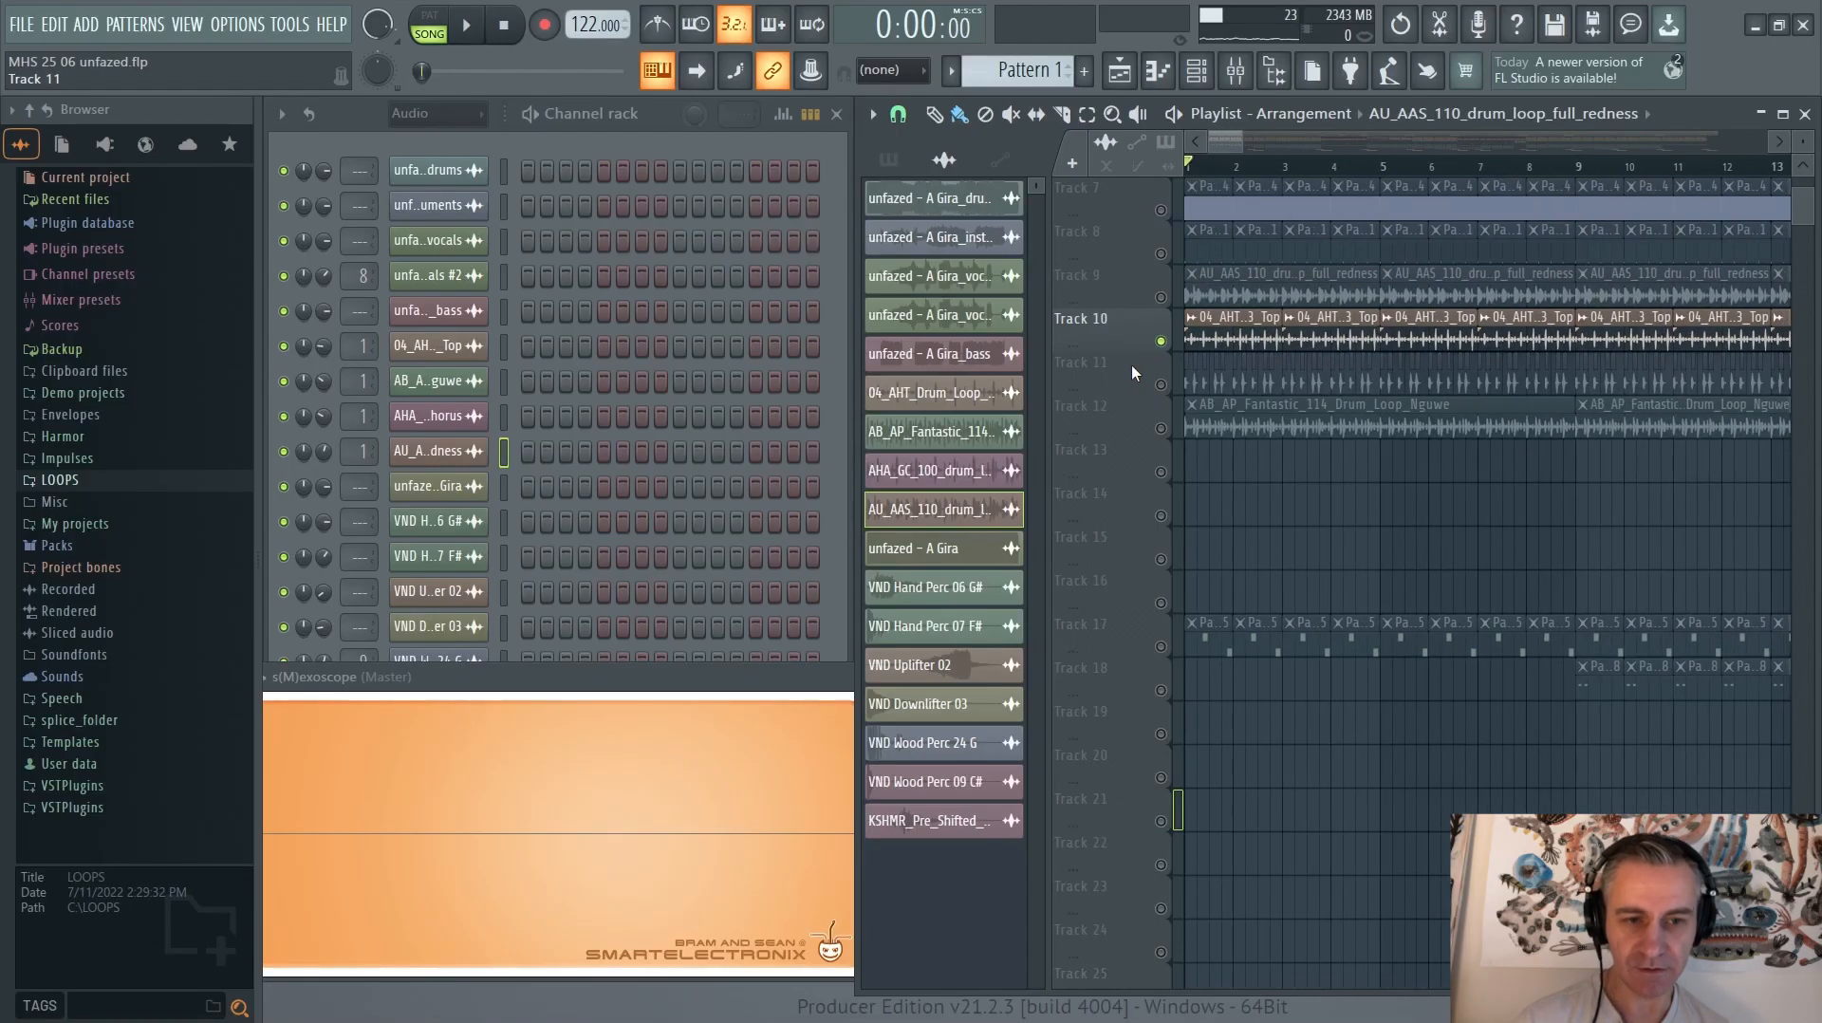
scroll(1129, 334, "up", 1)
left_click(1200, 351)
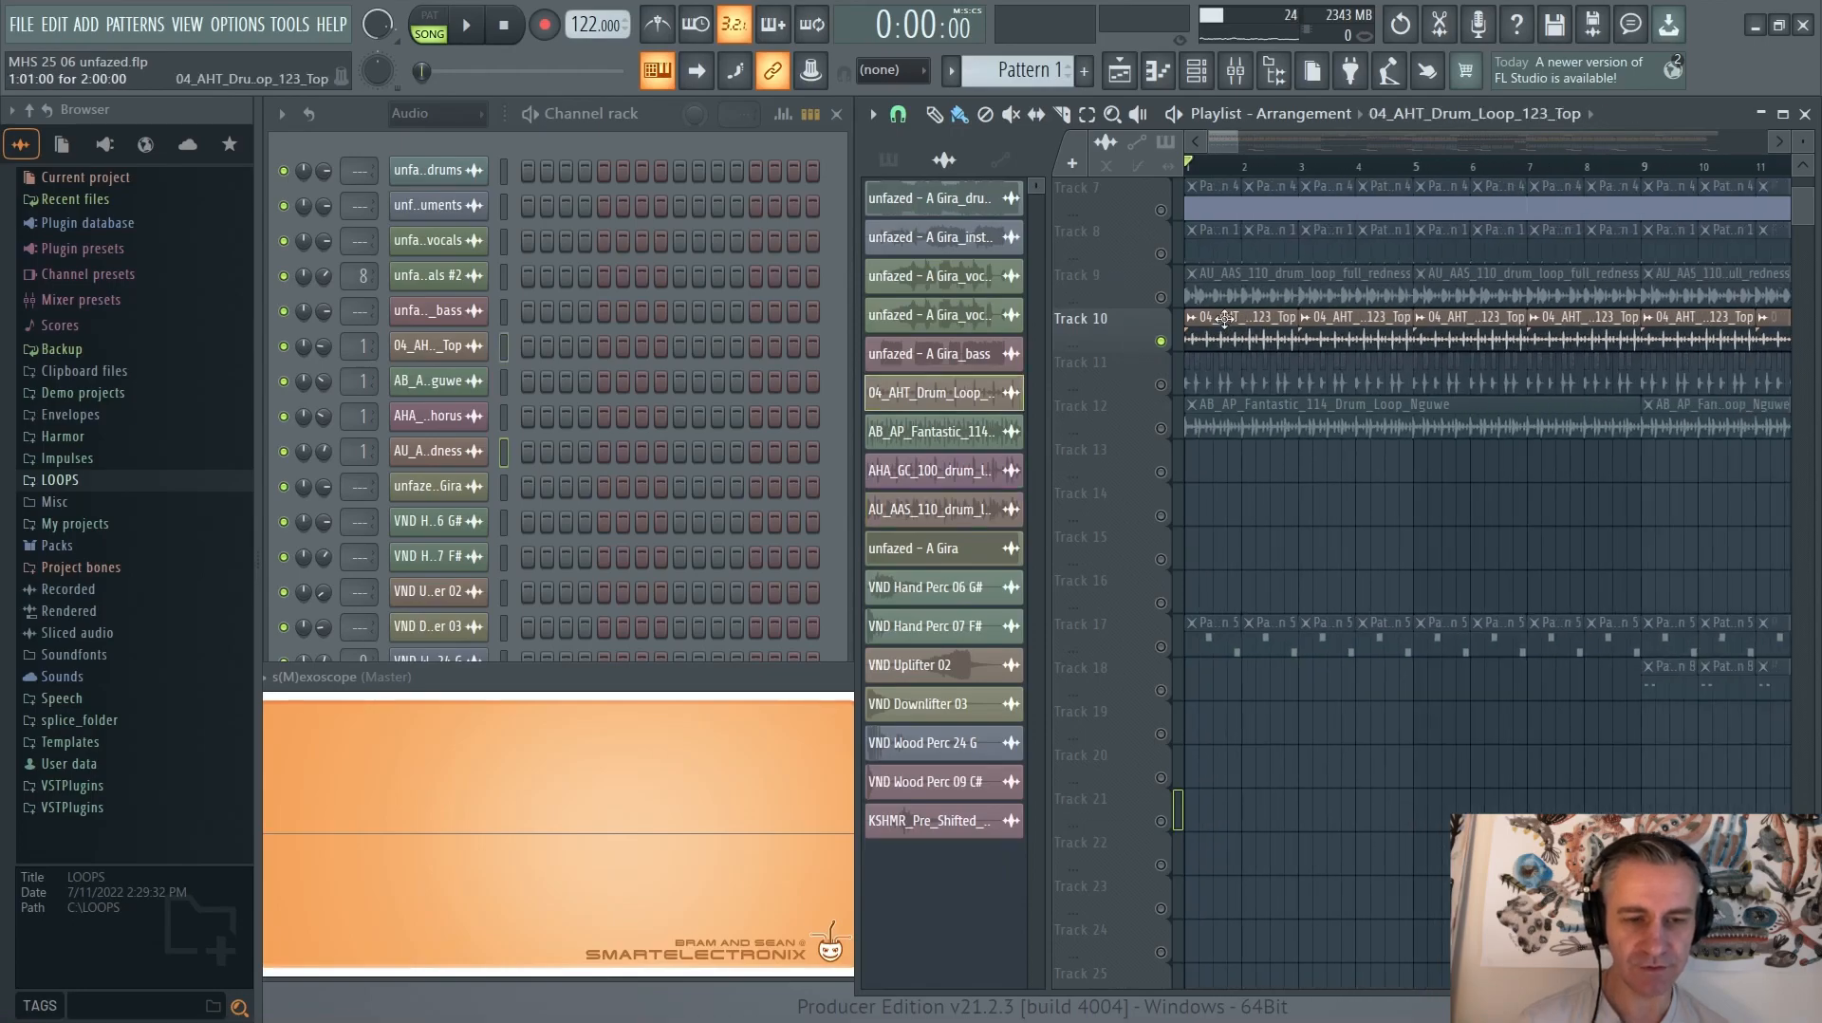
key("space")
scroll(1148, 360, "up", 2)
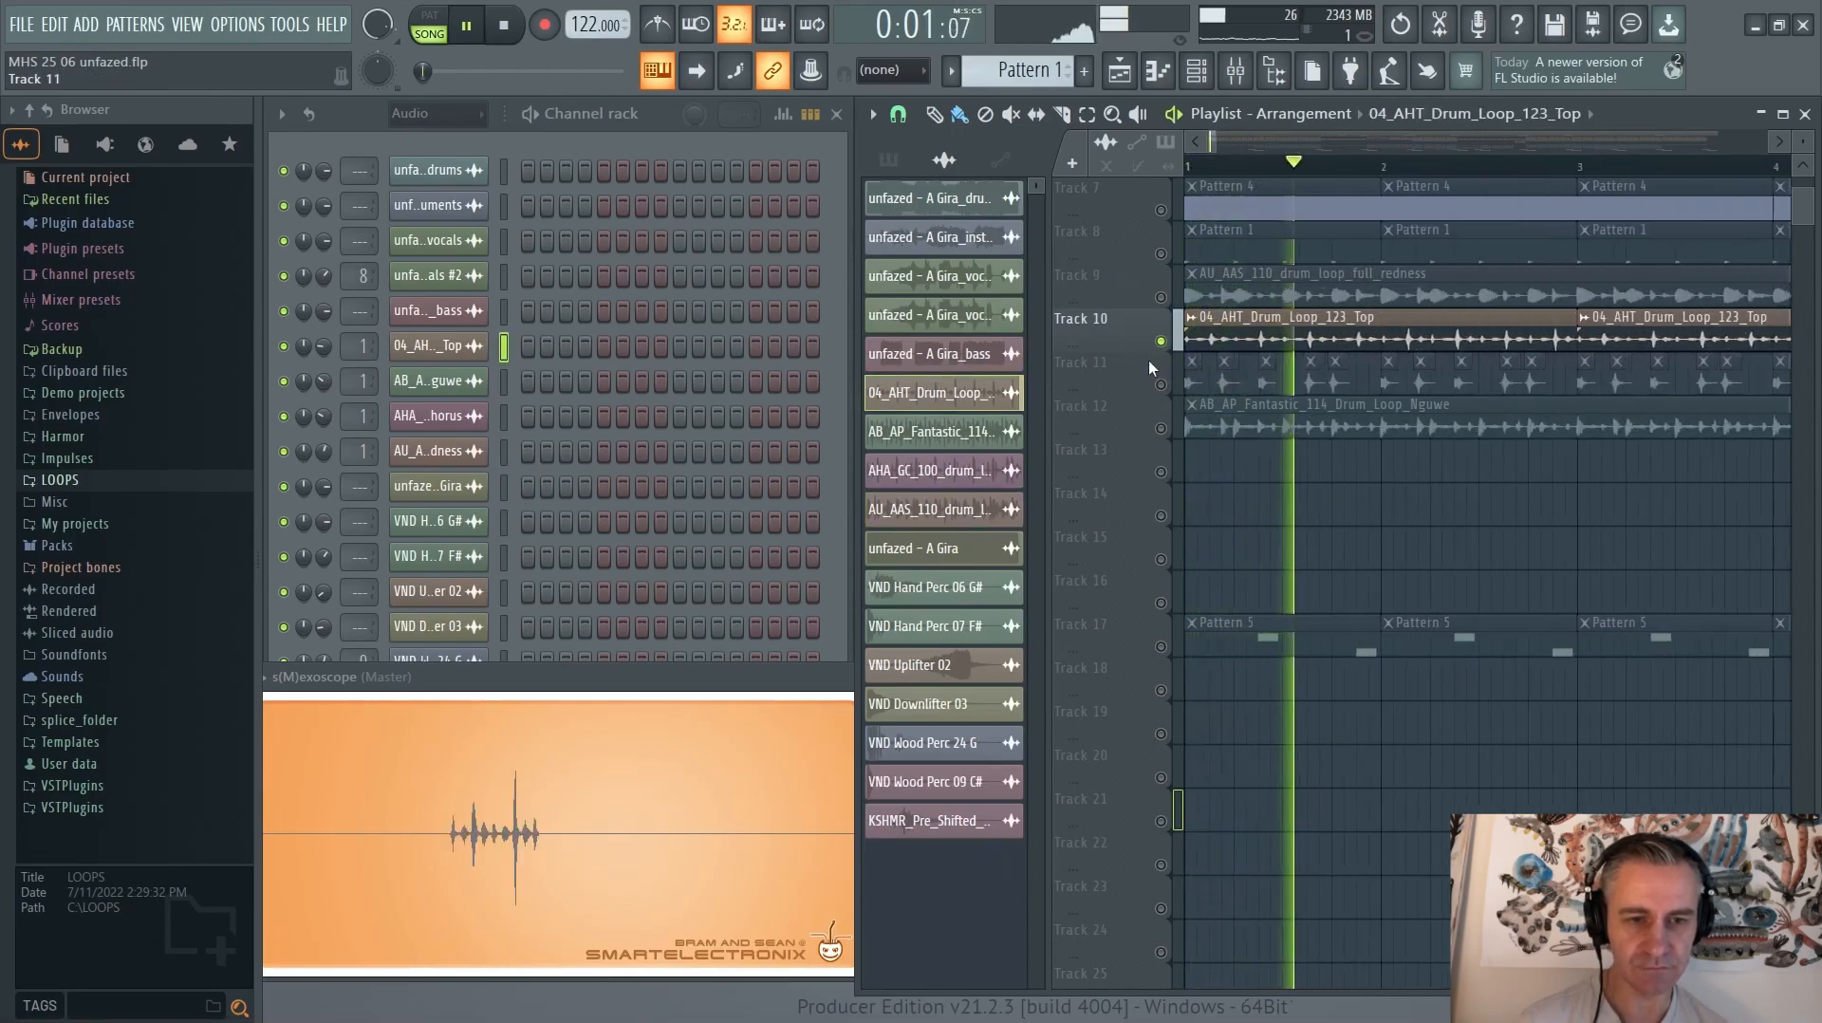
Solo Track 11, audition its chopped drum and KSHMR clap clips, and examine their placement in the first bars
right_click(1159, 384)
scroll(1136, 393, "up", 2)
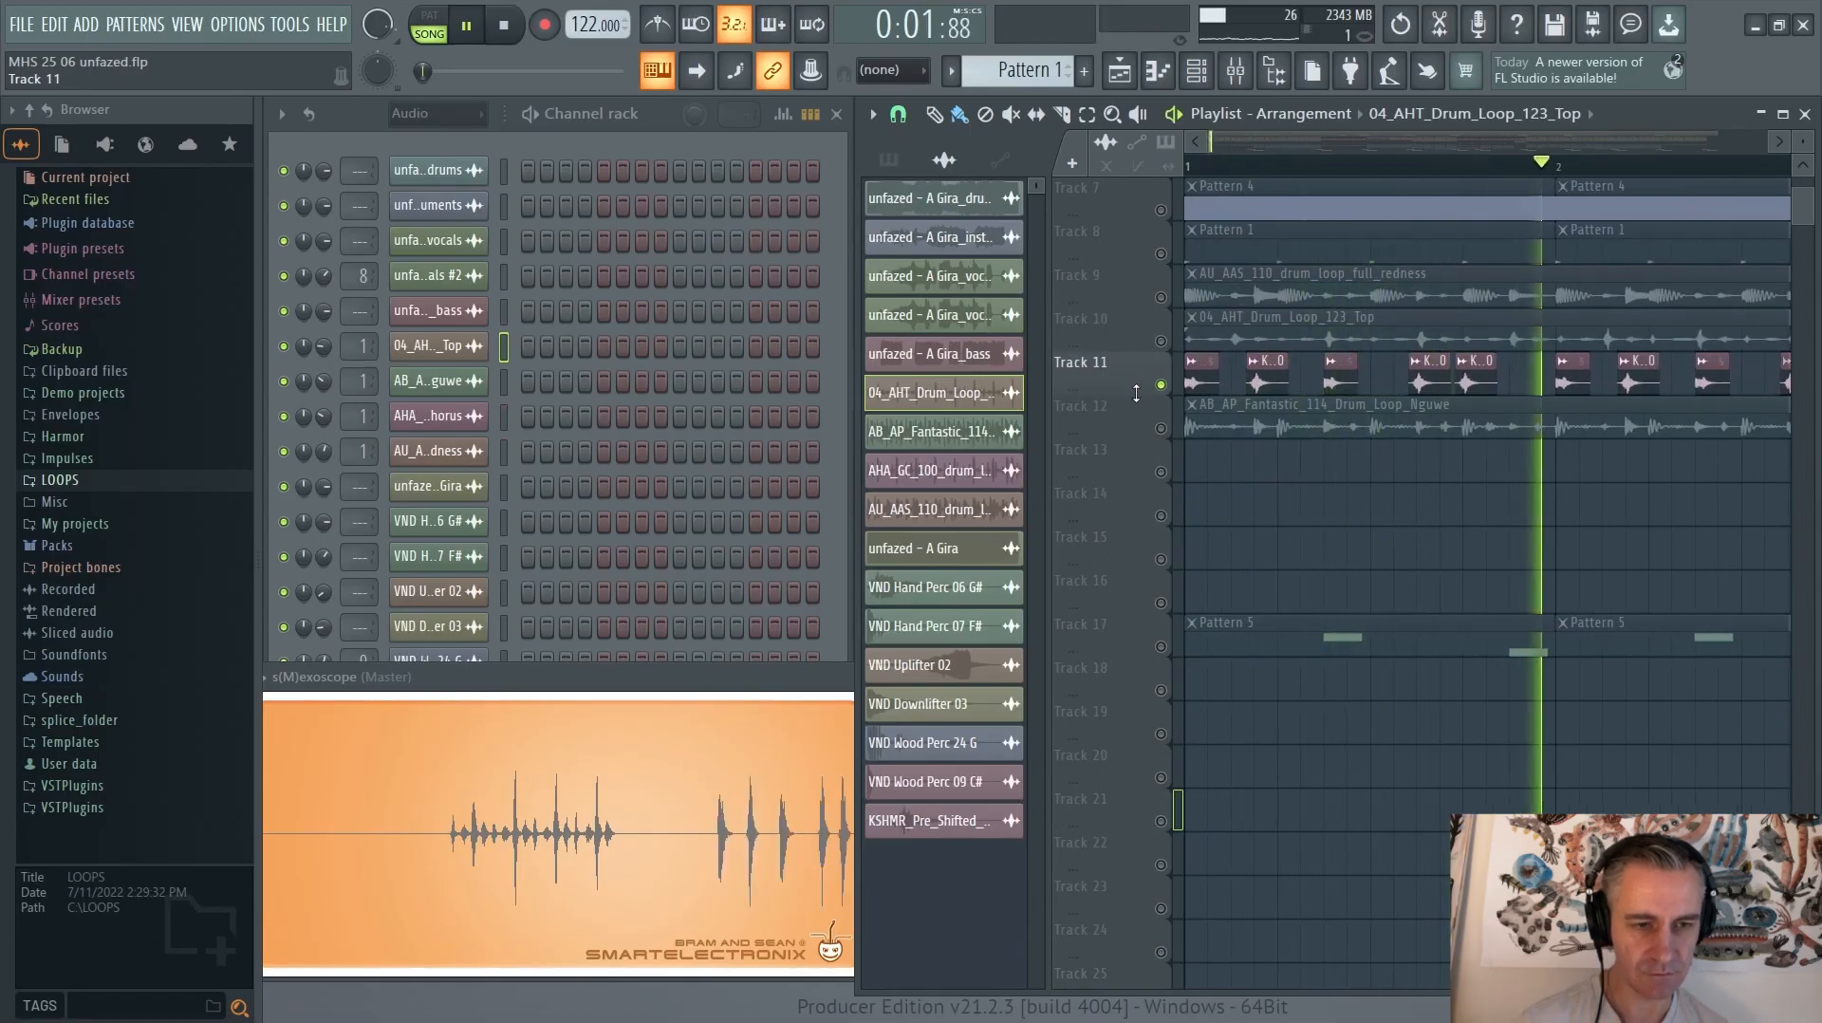
scroll(1136, 392, "down", 1)
key("space")
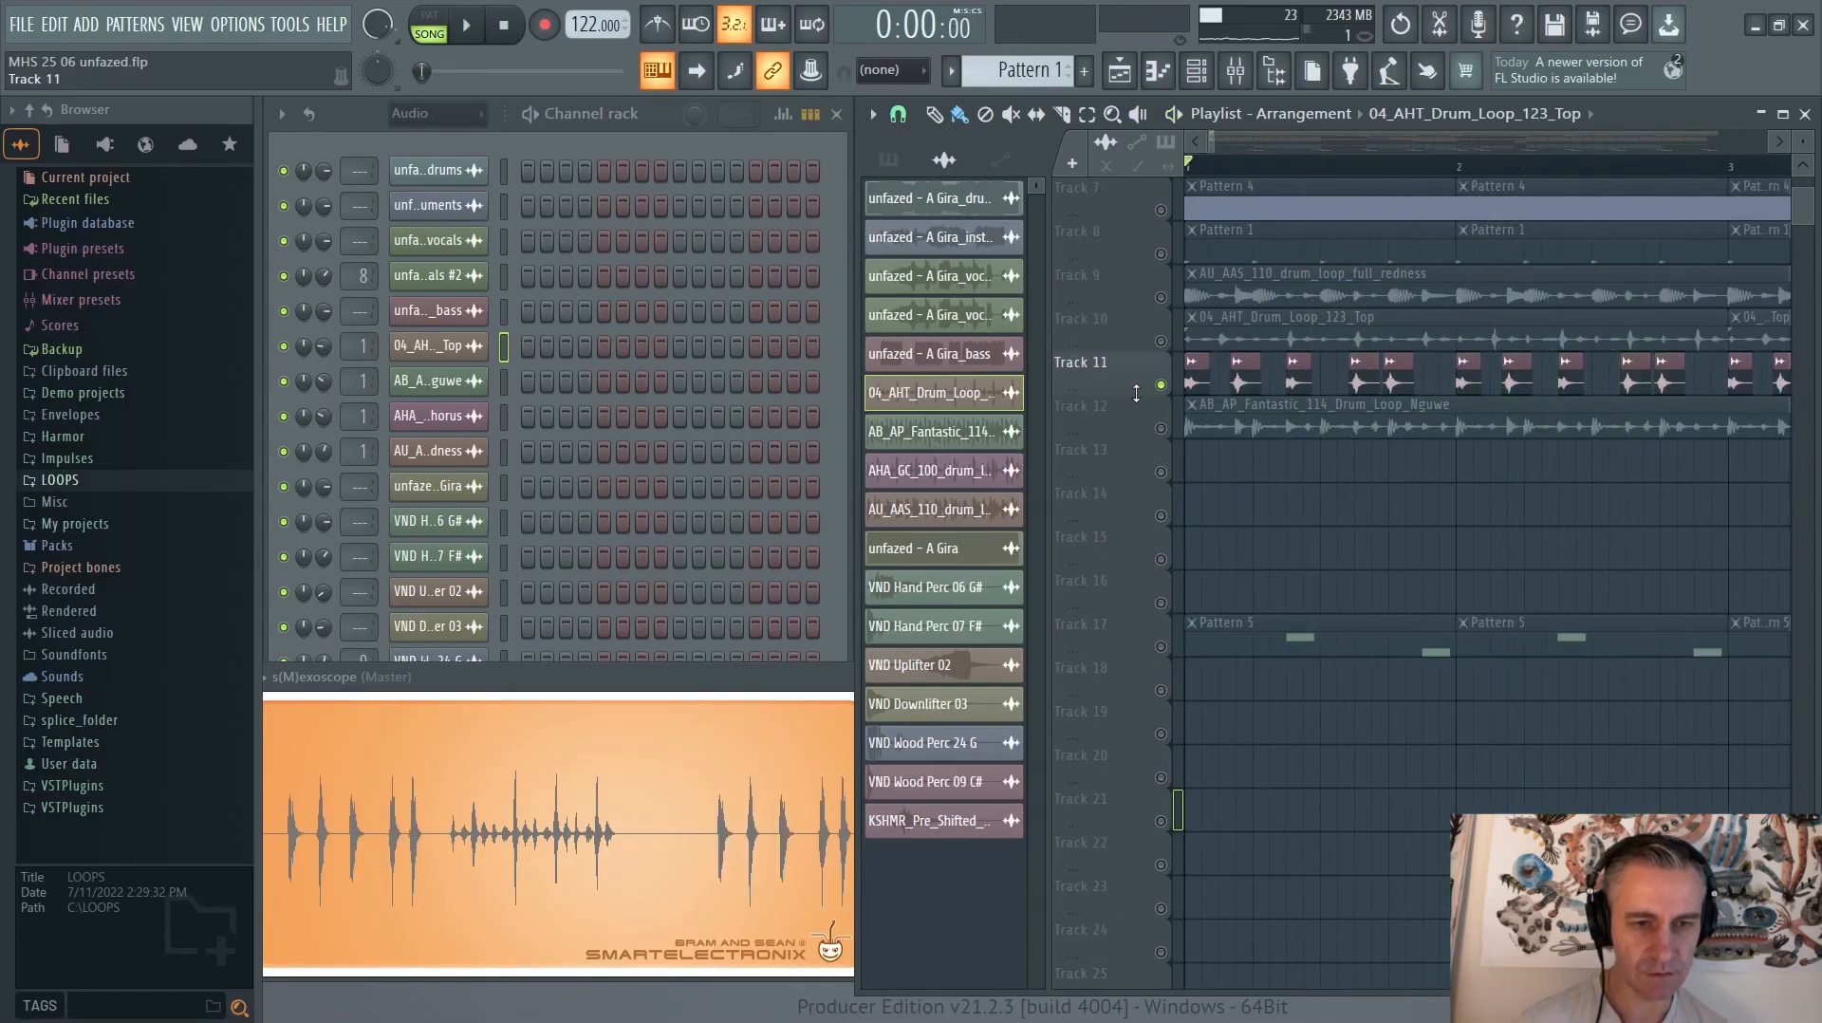
scroll(1135, 393, "up", 2)
scroll(1136, 392, "down", 2)
scroll(1151, 433, "down", 2)
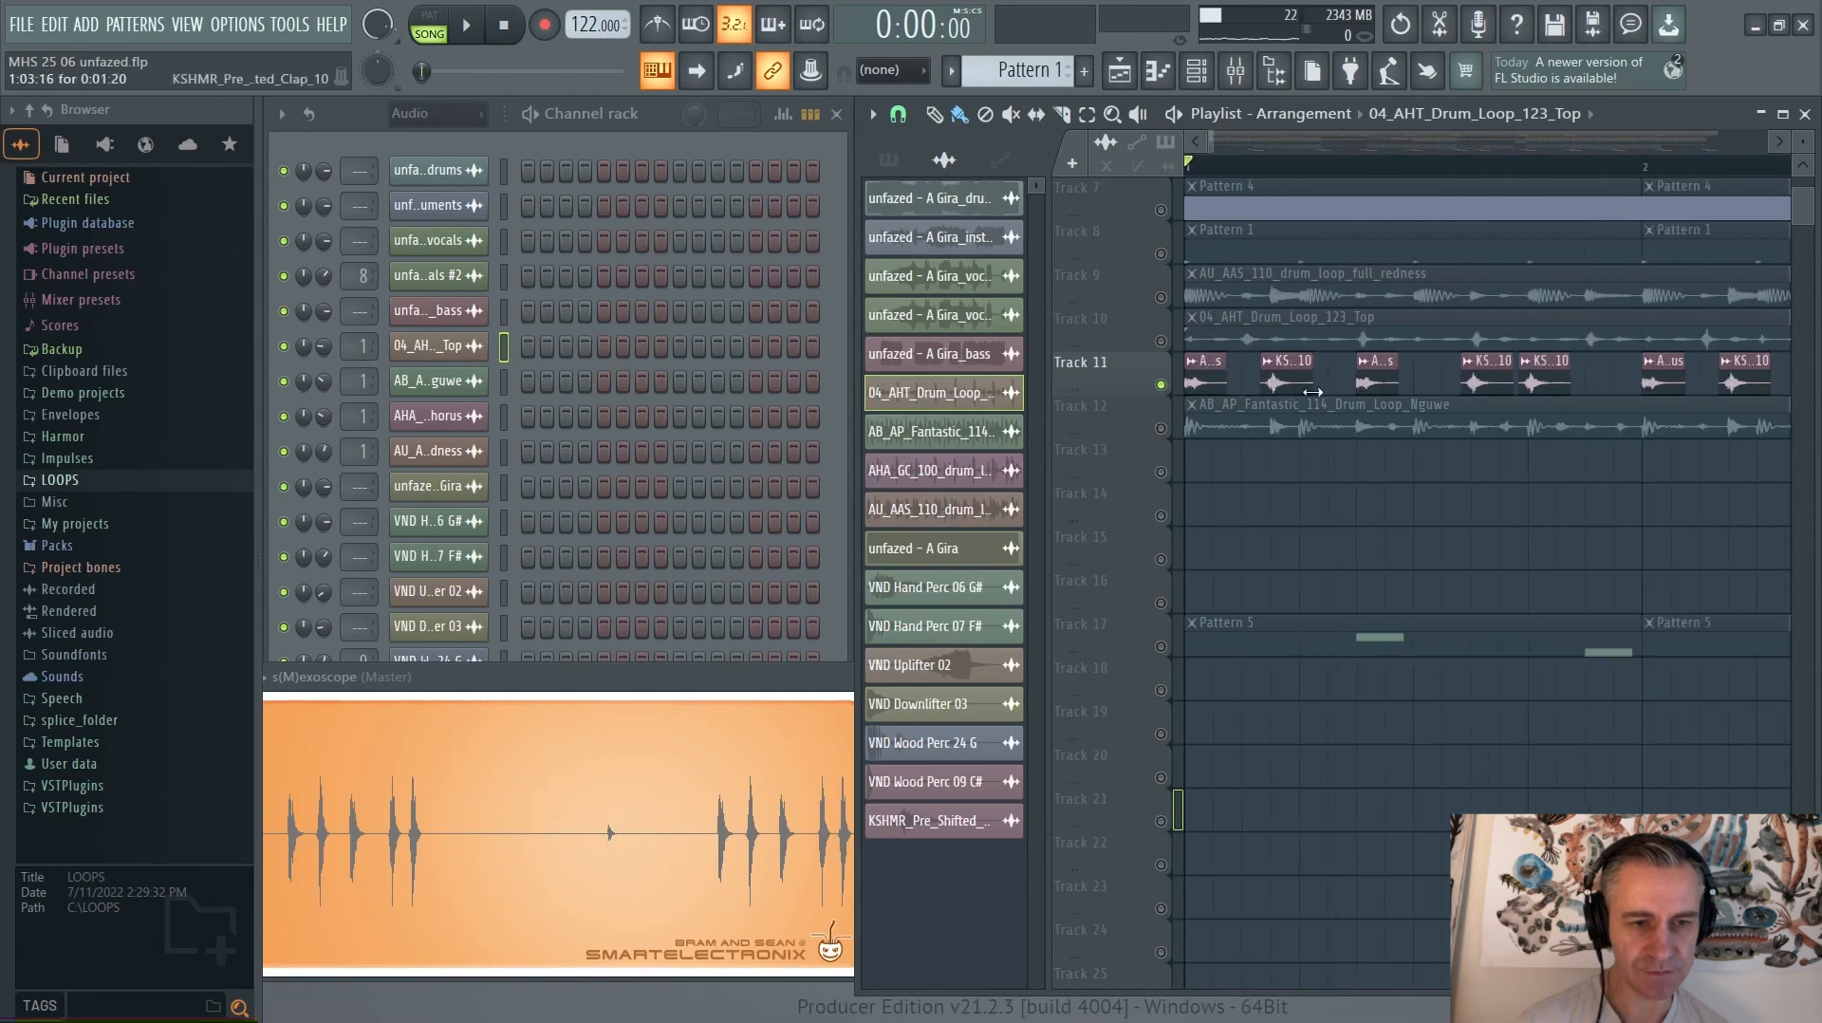
scroll(1150, 432, "down", 2)
Solo Track 12, play the AB_AP_Fantastic_114_Drum_Loop_Nguwe loop from bar 1 with the playlist maximized, and reset playback to the start
left_click(1150, 431)
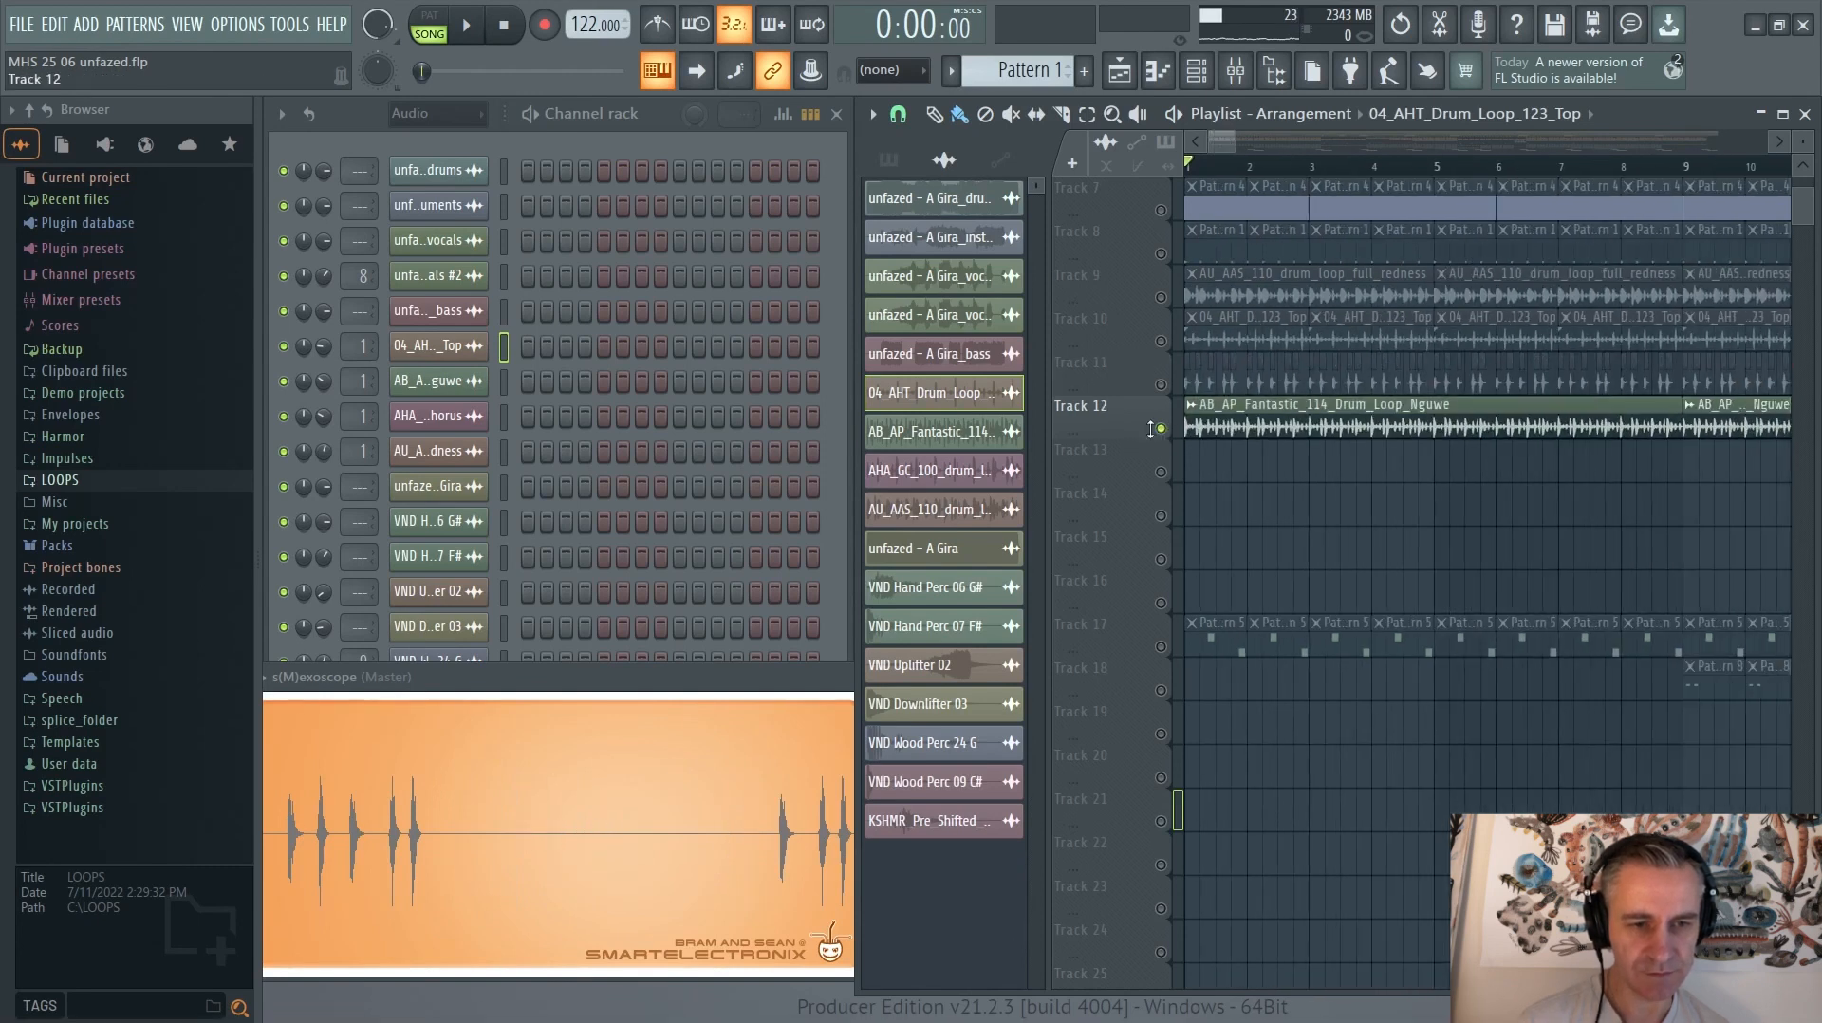
scroll(1150, 431, "down", 1)
key("space")
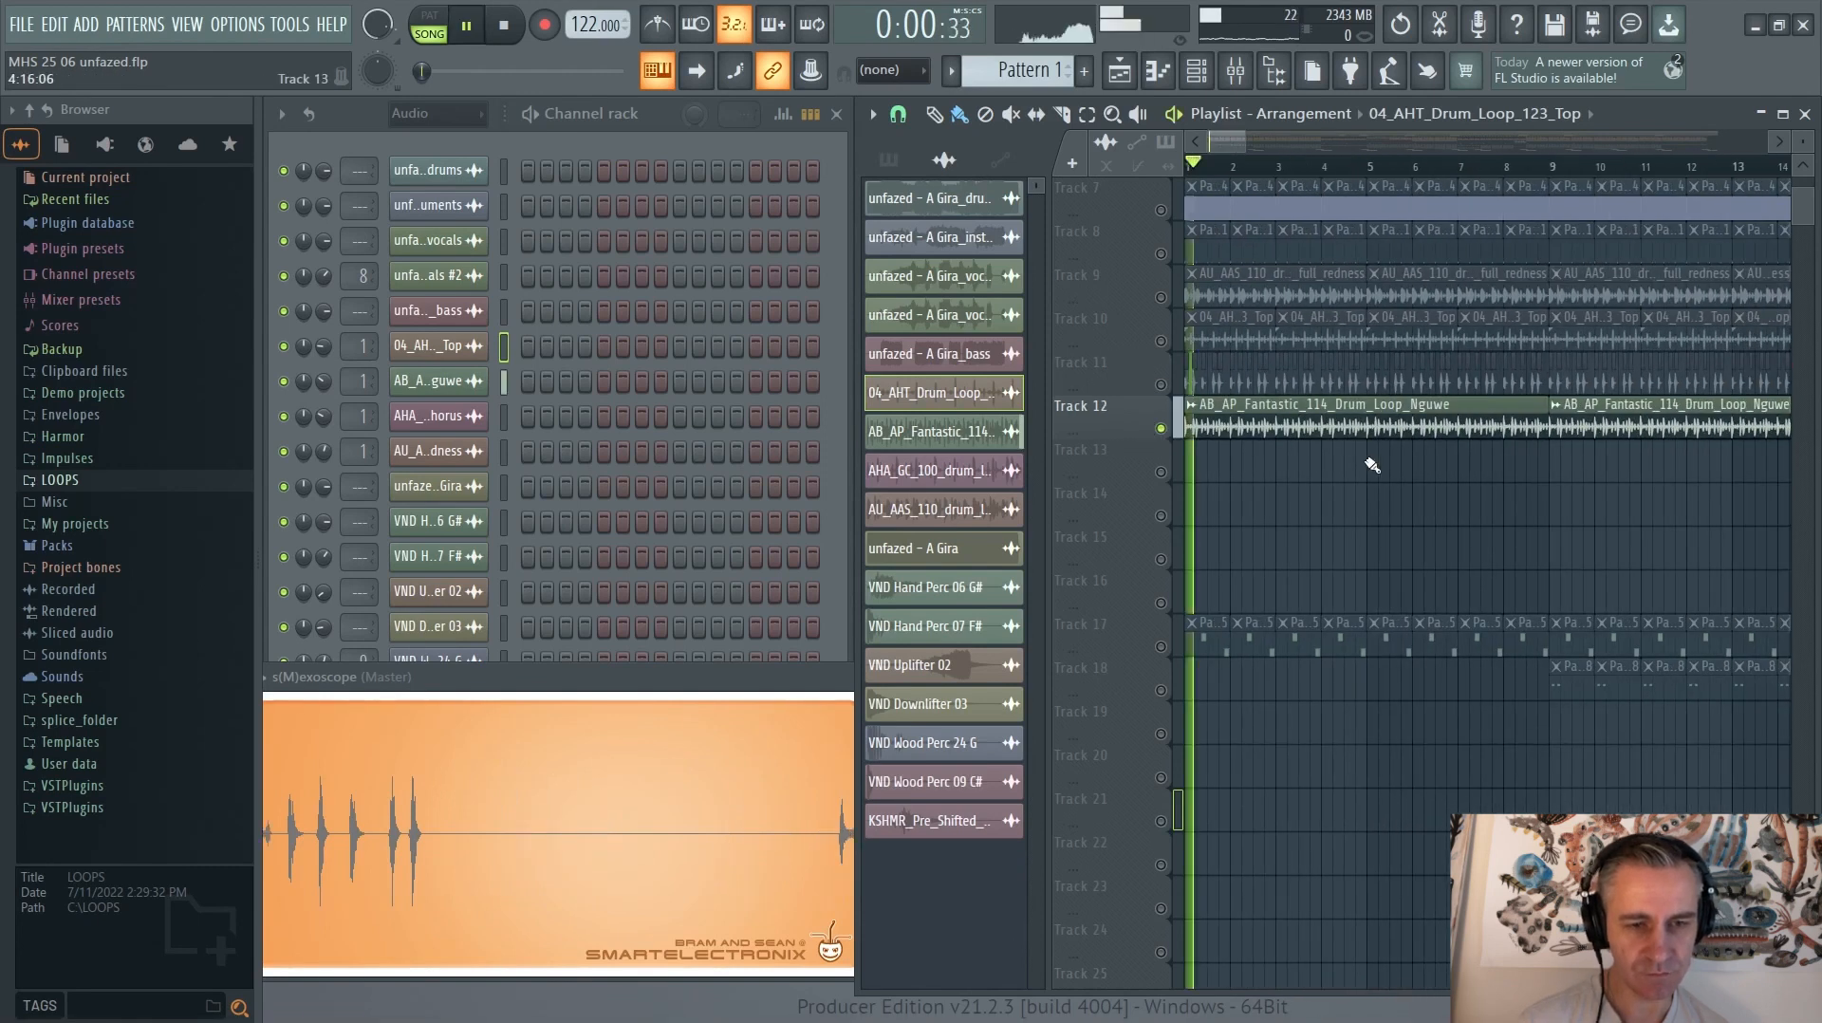
left_click(1780, 113)
scroll(595, 468, "down", 4)
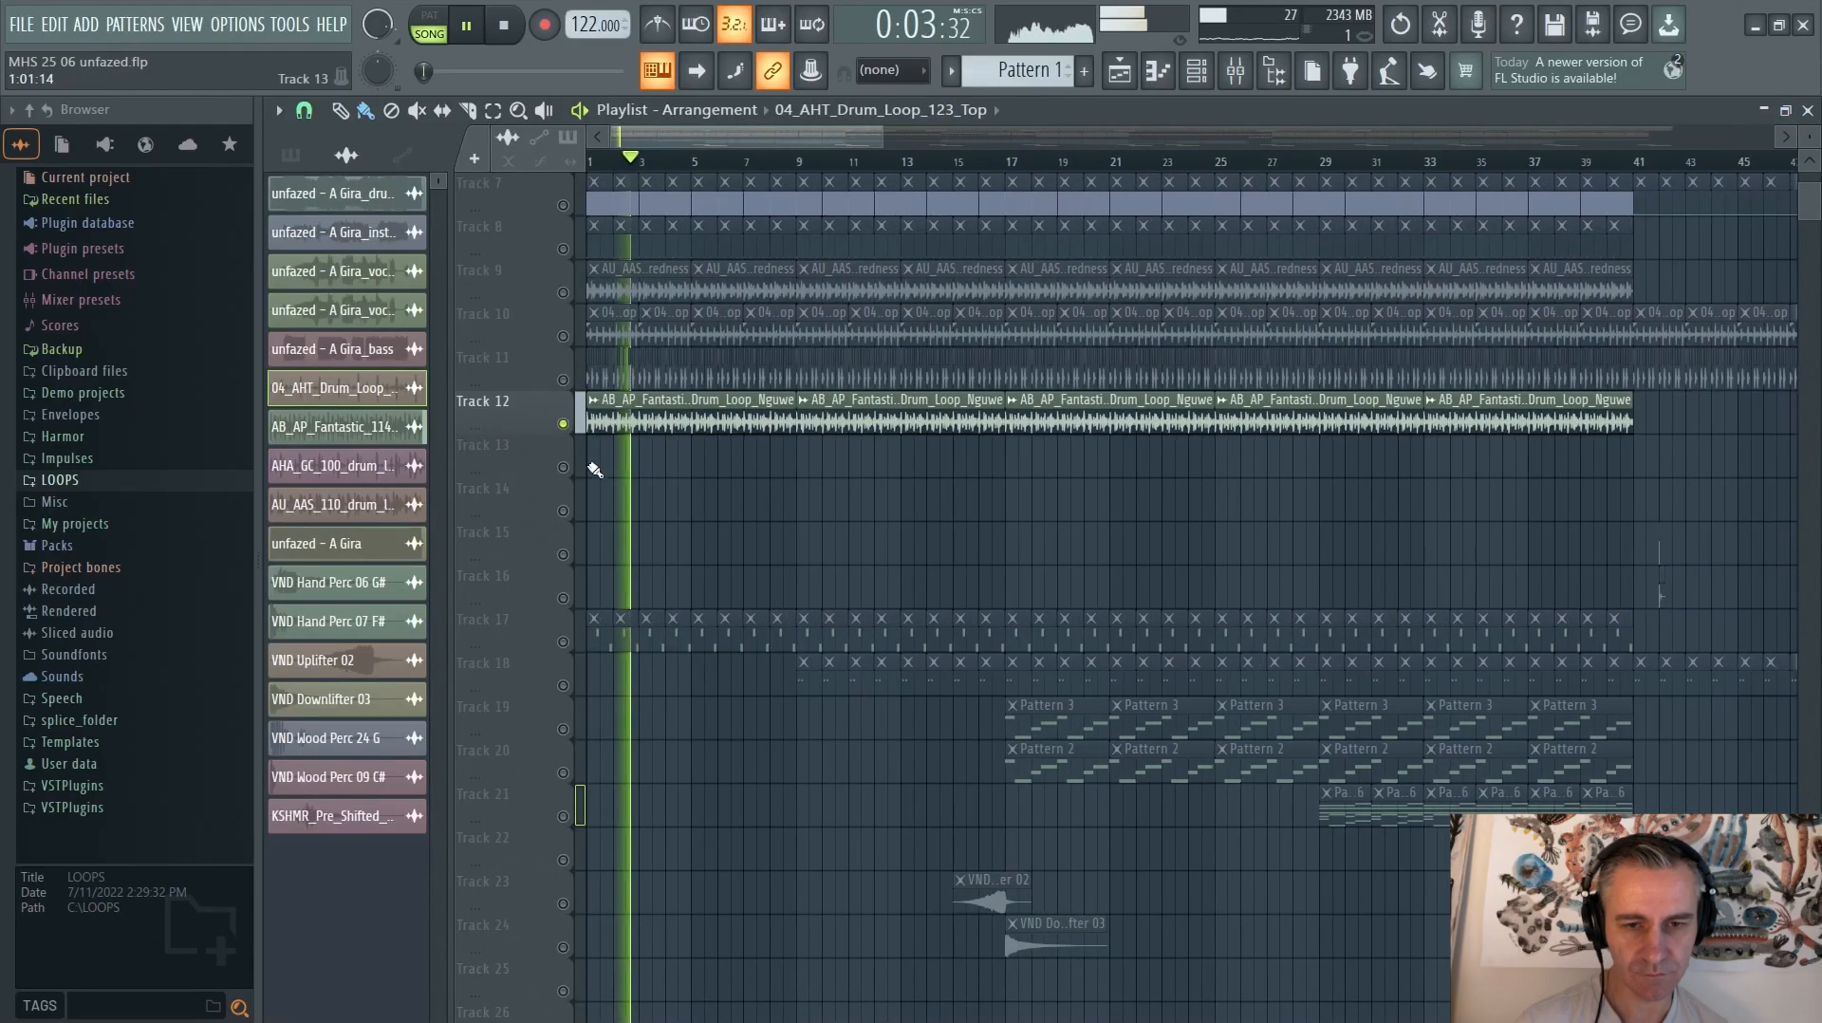
scroll(645, 468, "down", 1)
key("space")
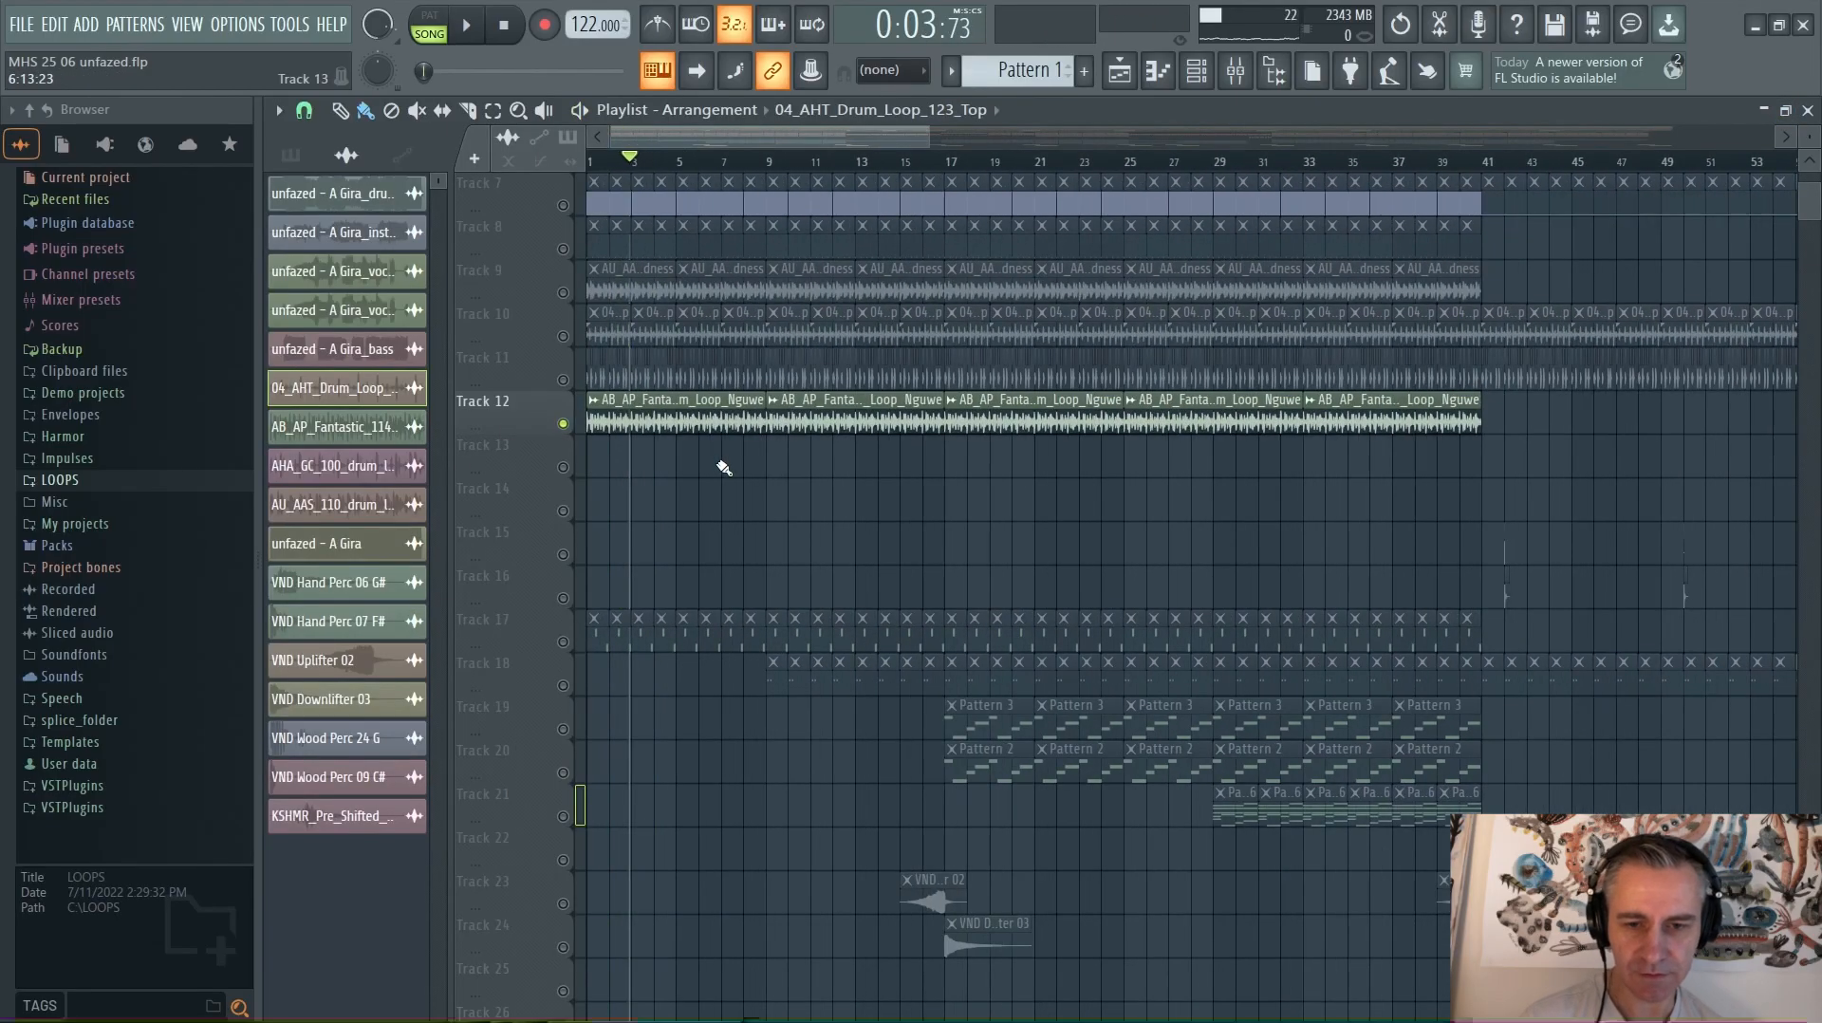
left_click(511, 31)
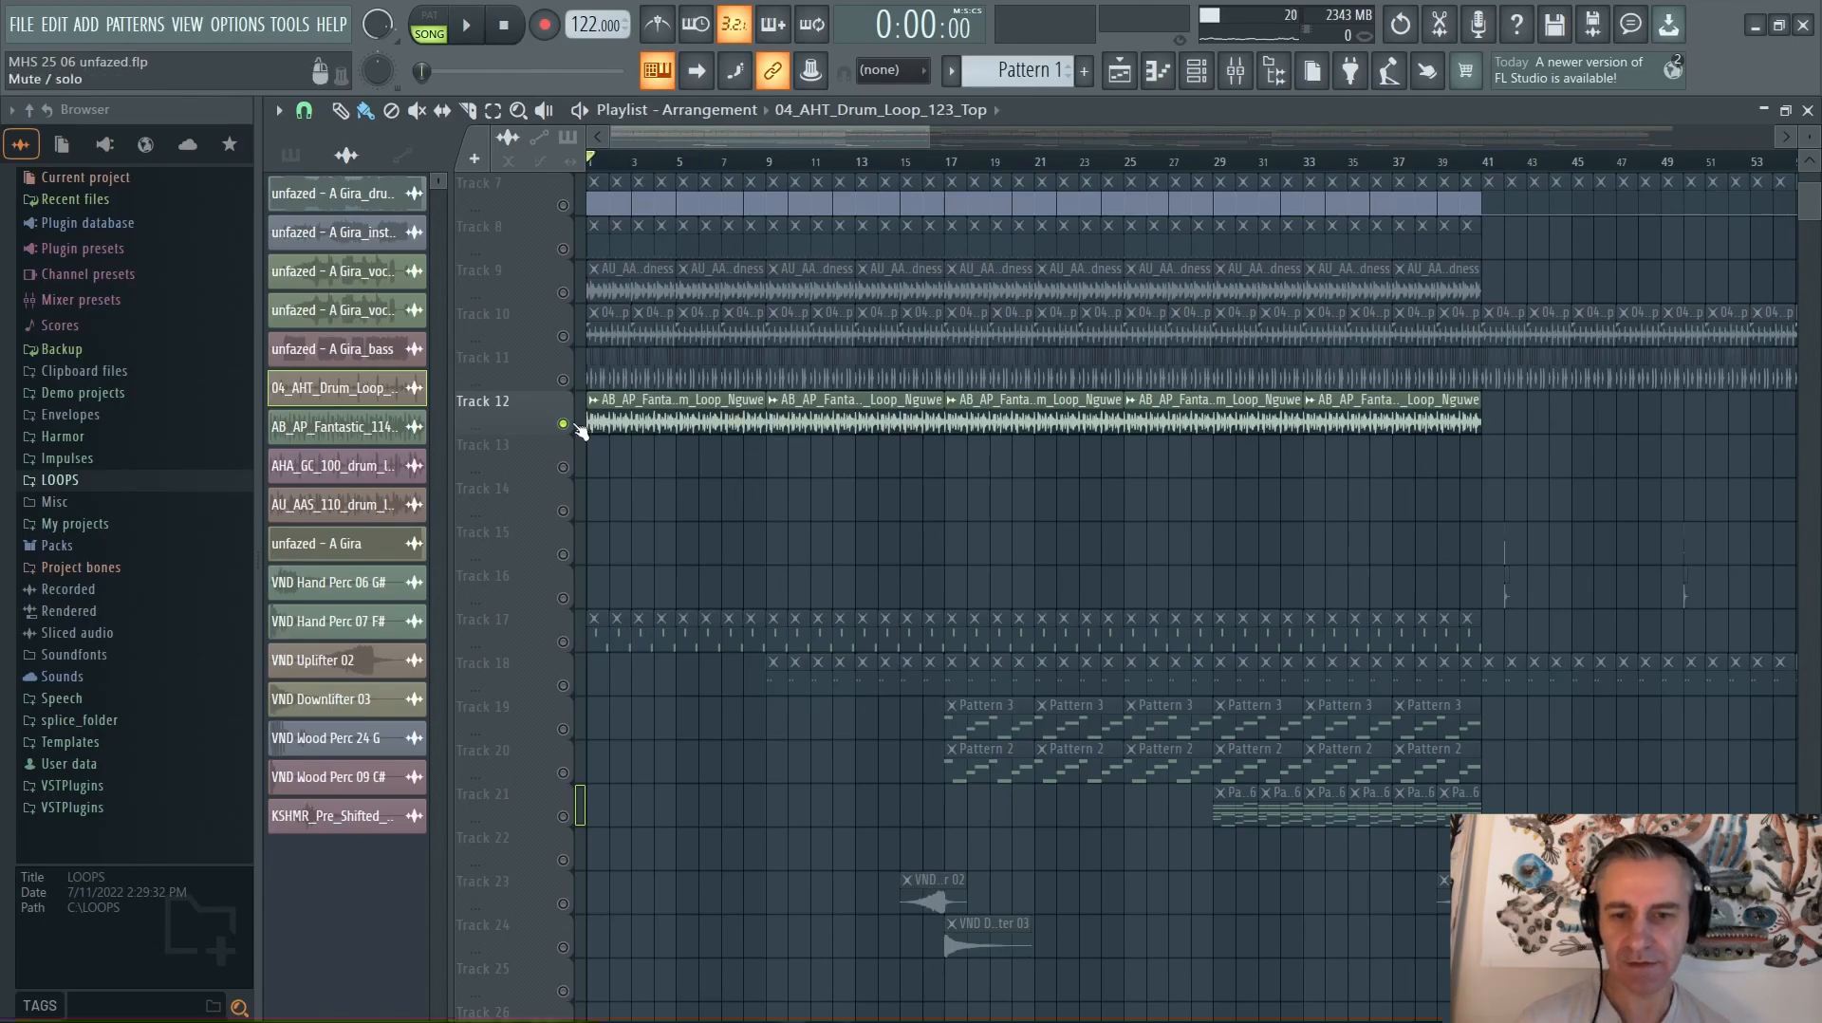
Review the drum loops across the arrangement, solo Tracks 13 and 14, and play their hand percussion from bar 109
scroll(573, 418, "up", 5)
scroll(642, 407, "up", 3)
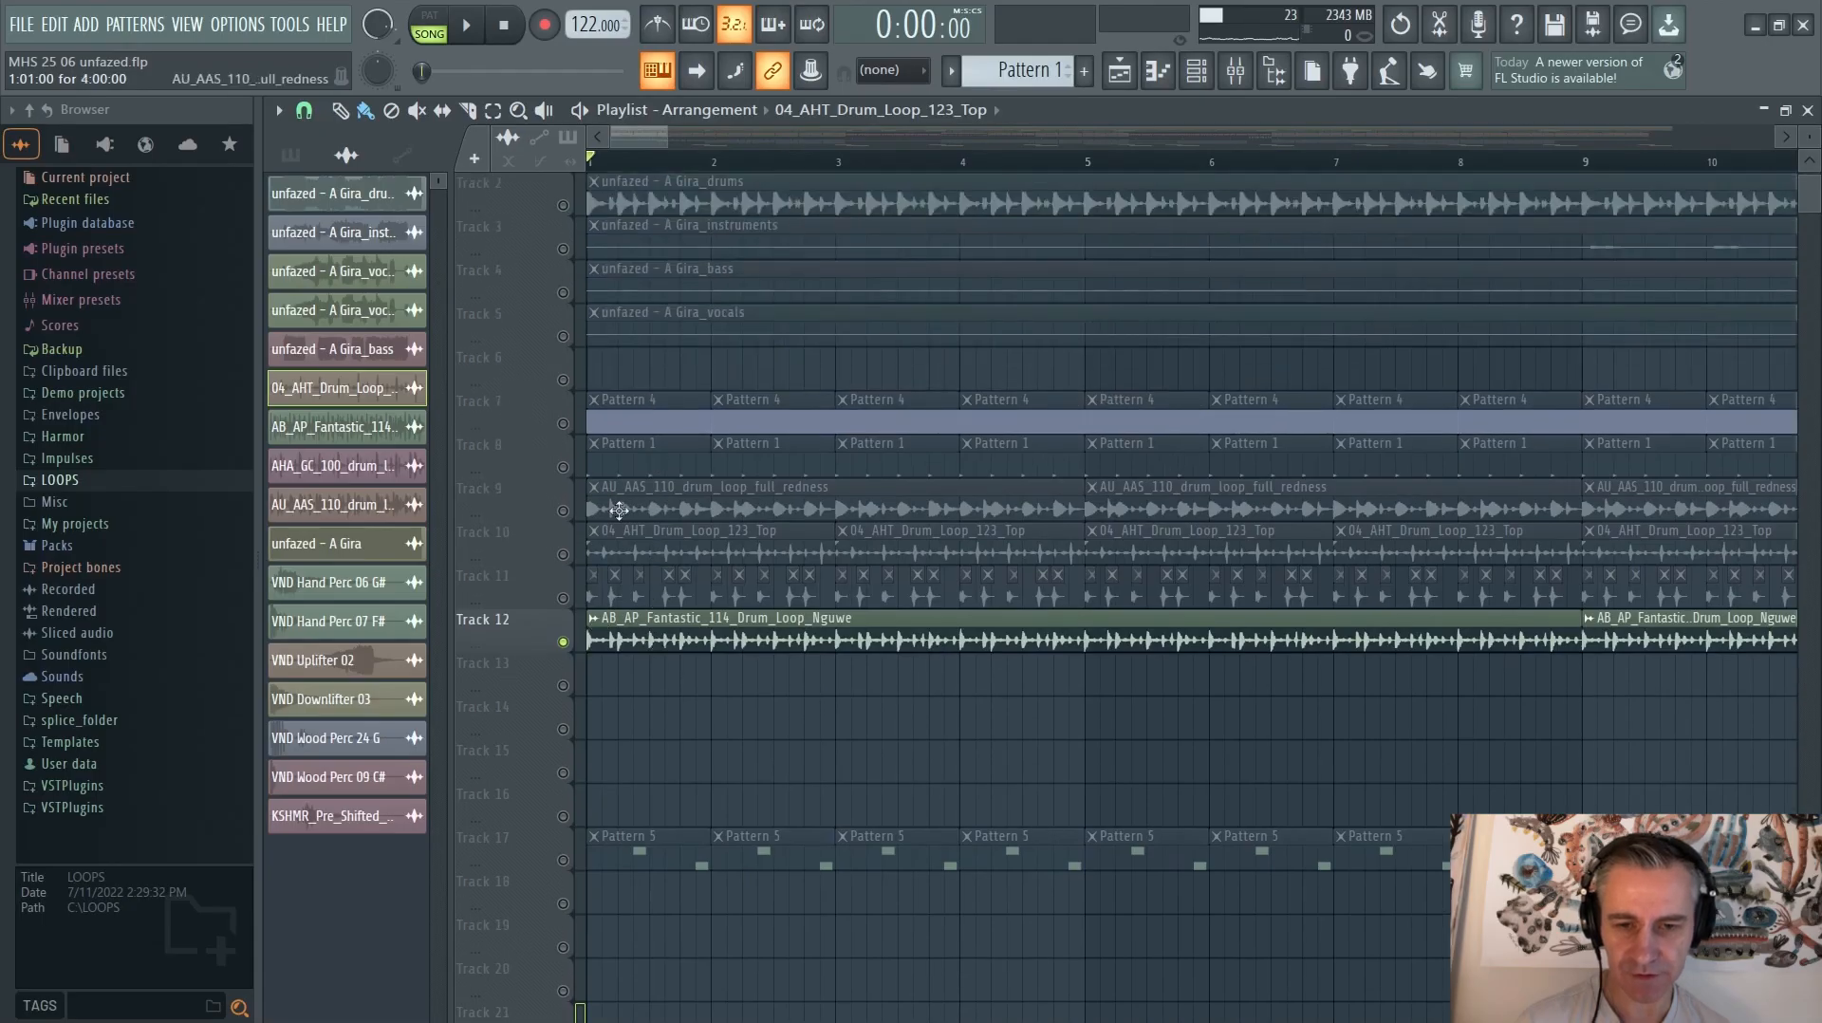
scroll(673, 663, "down", 2)
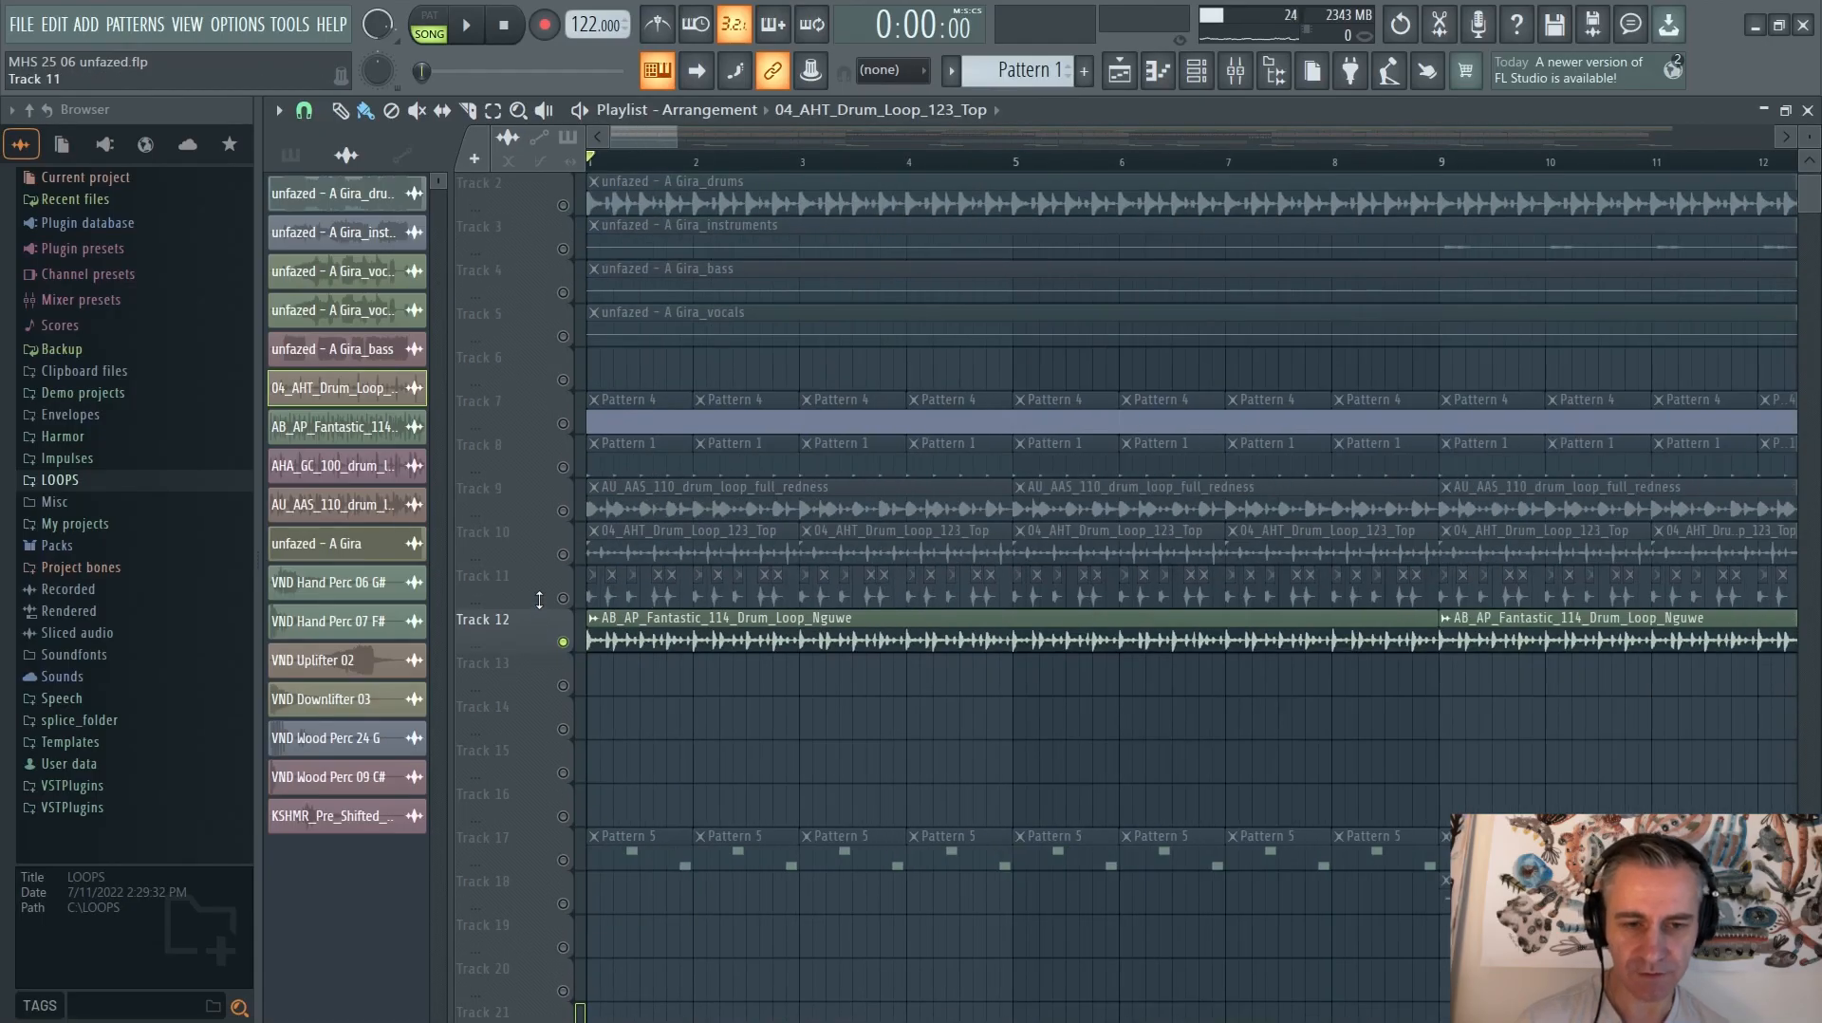
scroll(538, 600, "down", 6)
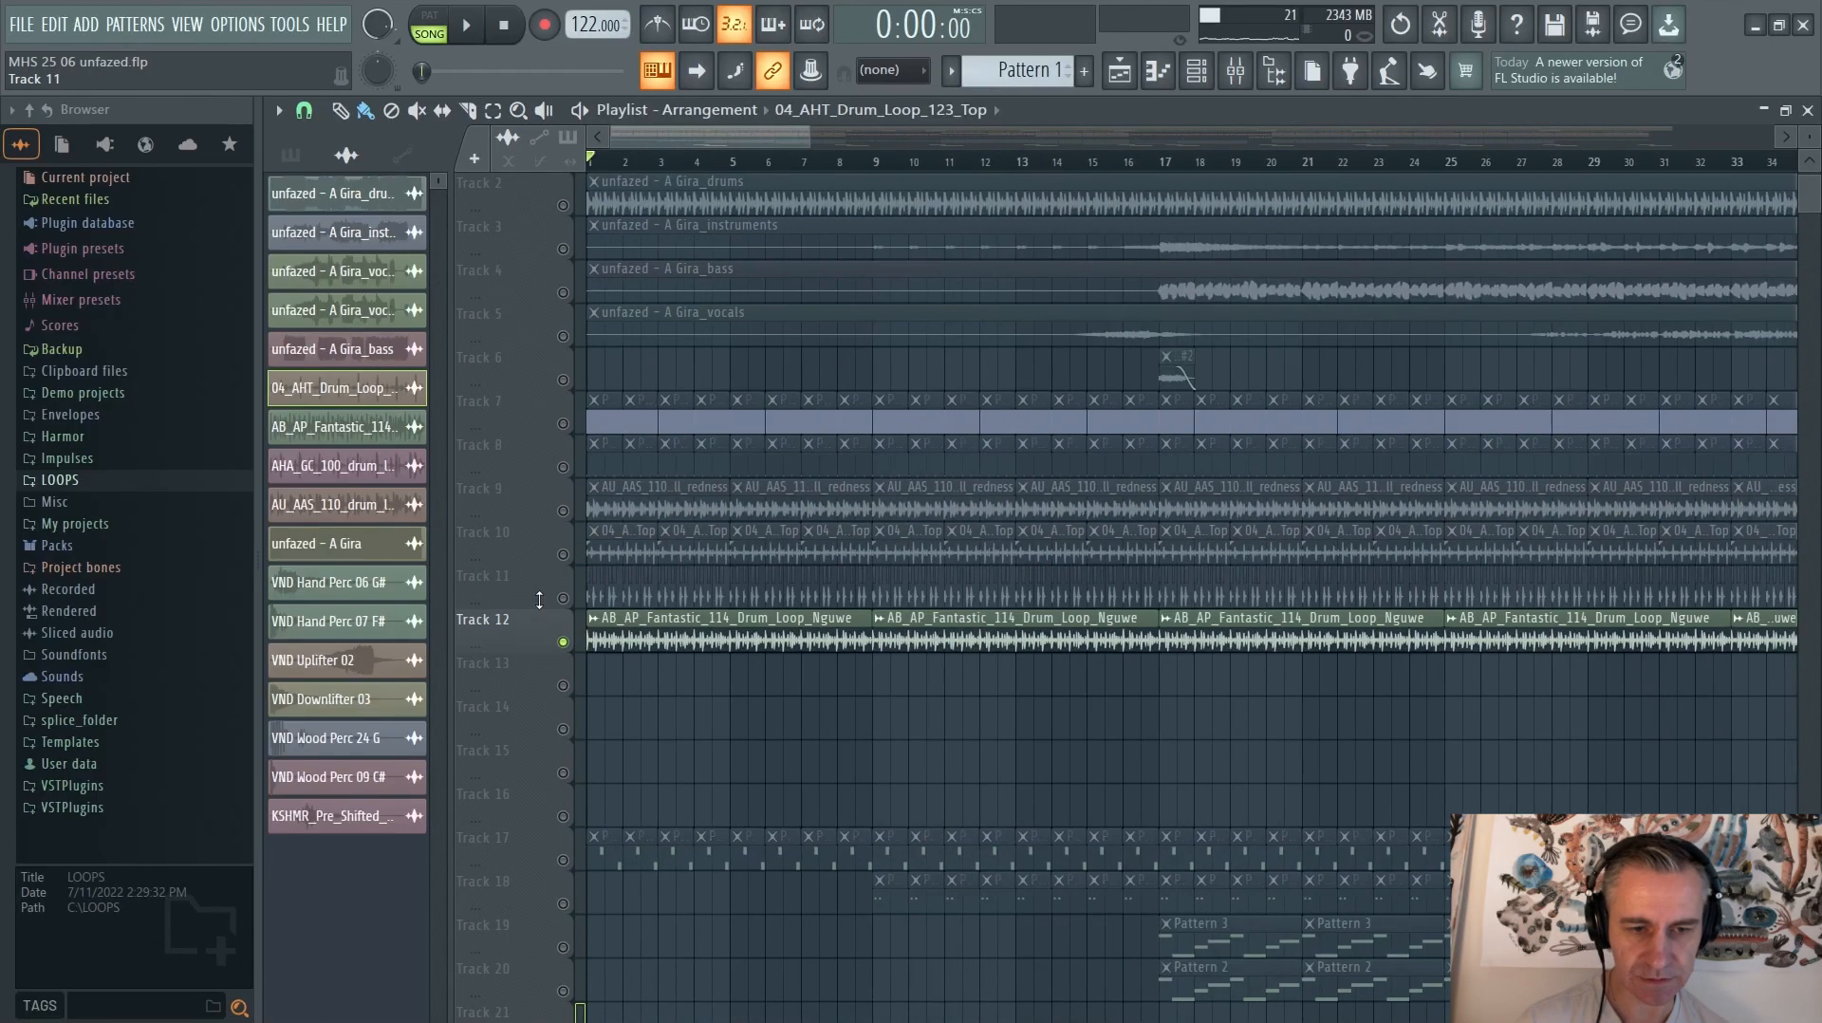
scroll(864, 632, "up", 2)
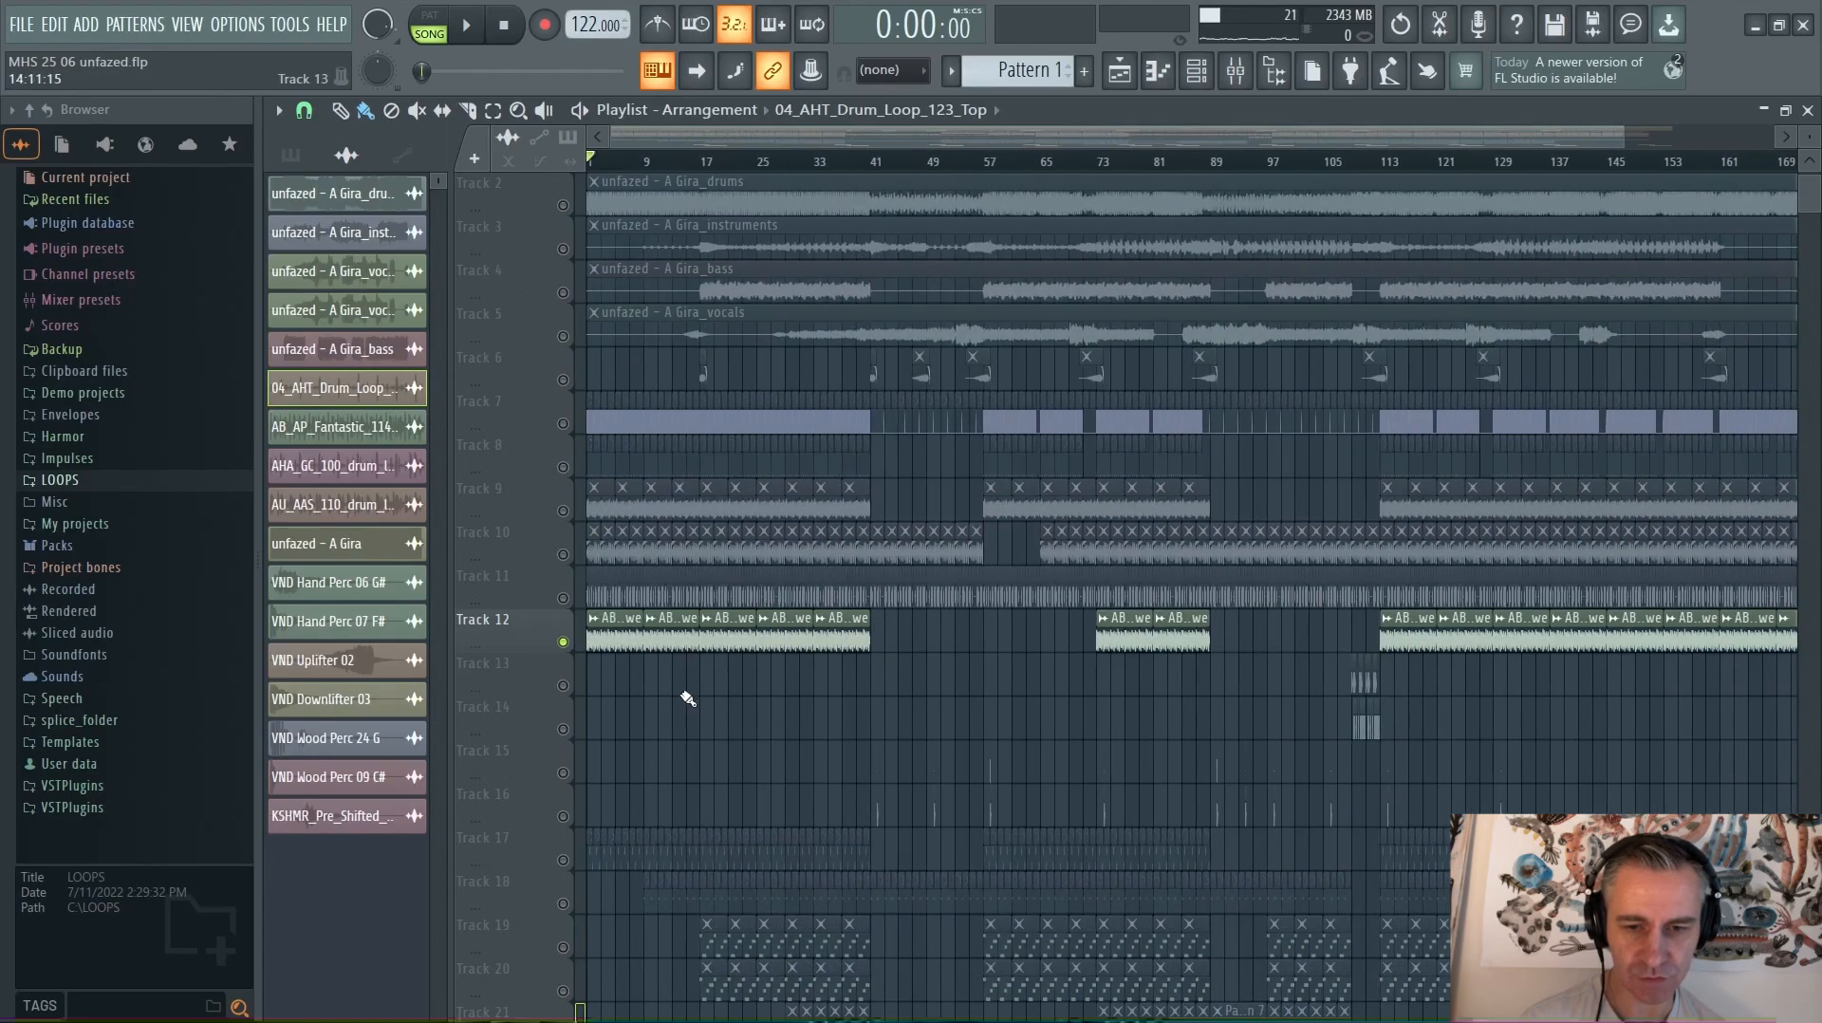
left_click_drag(569, 690, 570, 730)
scroll(1397, 745, "up", 4)
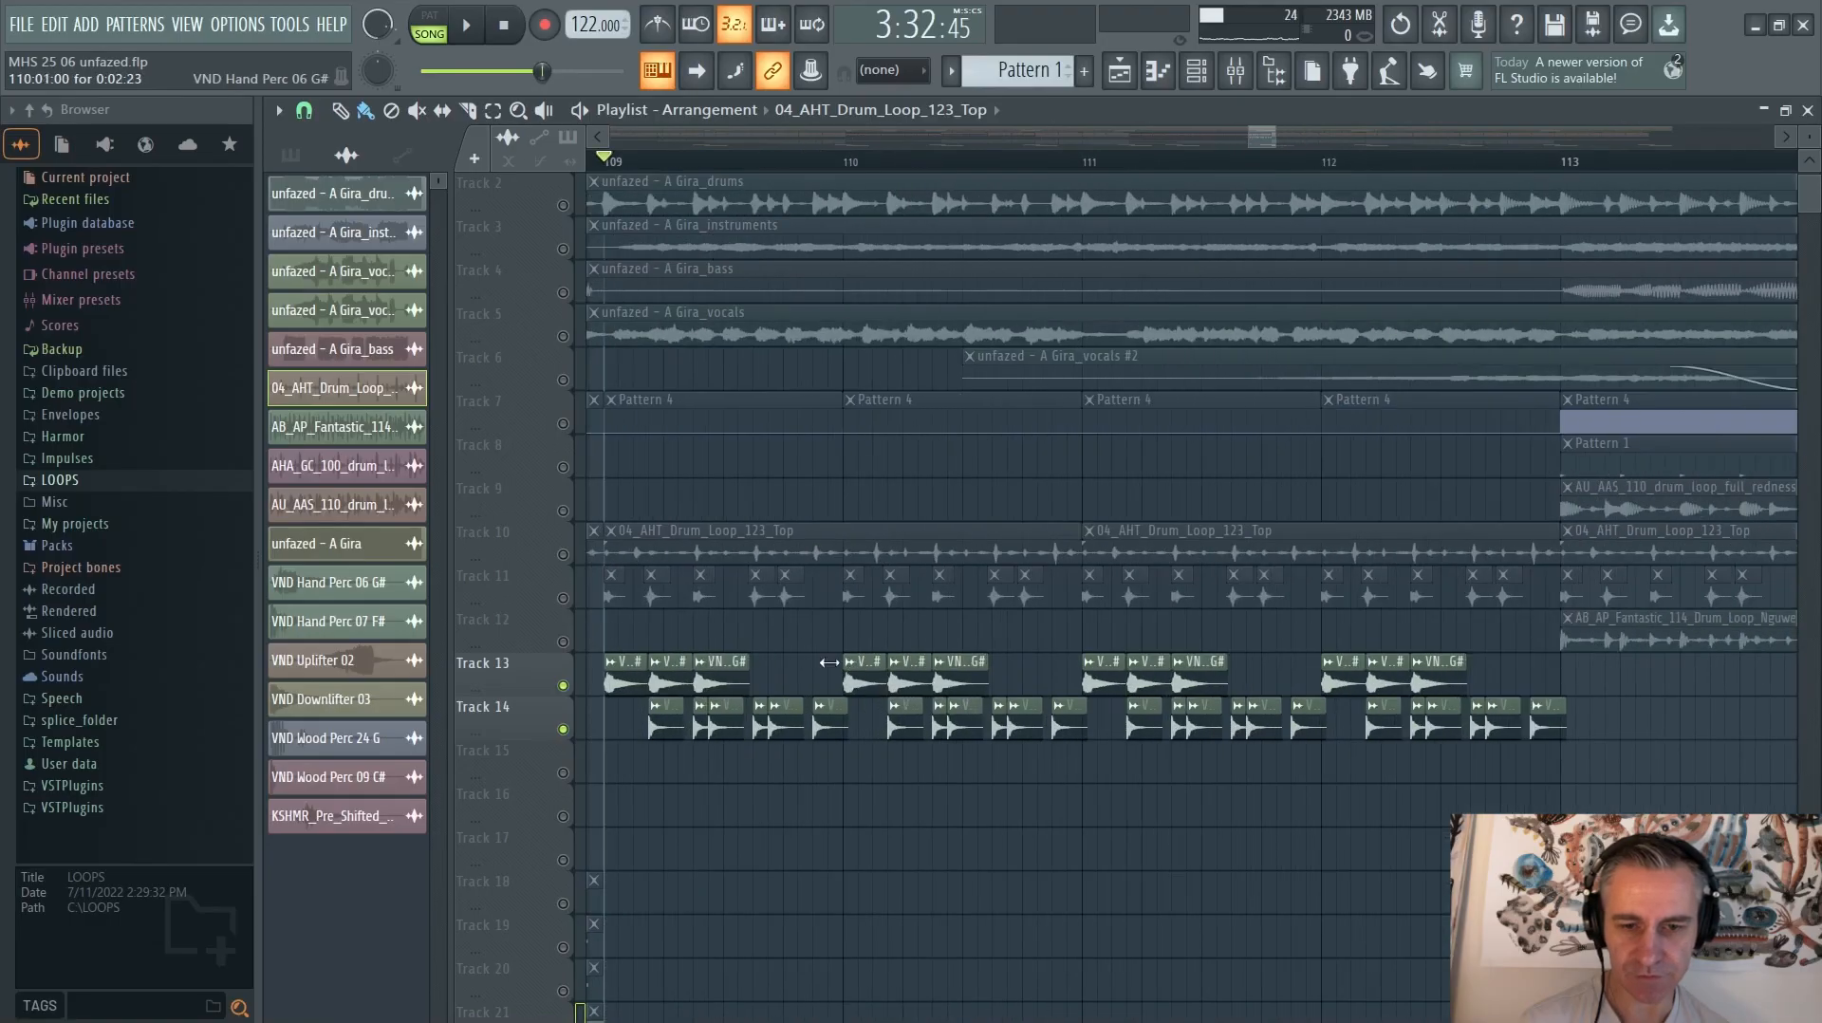
scroll(800, 626, "down", 2)
key("space")
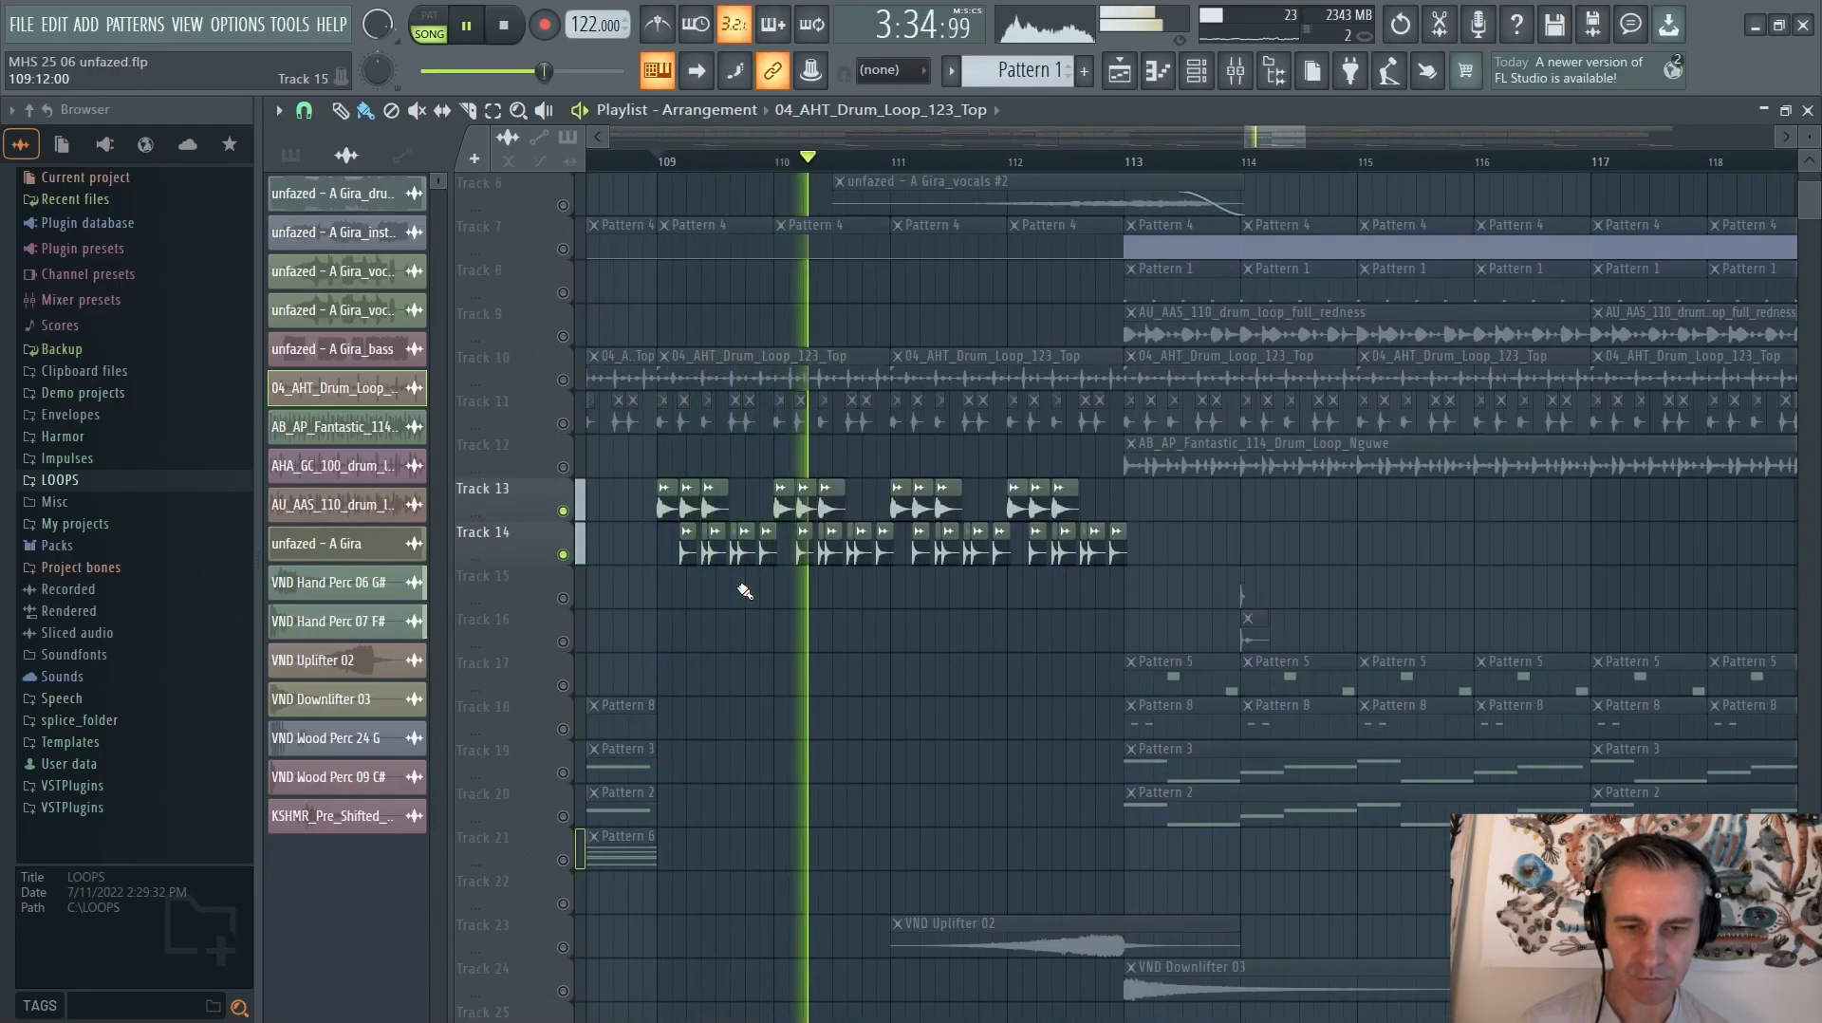
key("space")
Examine how the VND Hand Perc 06 G# and 07 F# clips interlock at bar 109 and replay them
scroll(750, 588, "up", 6)
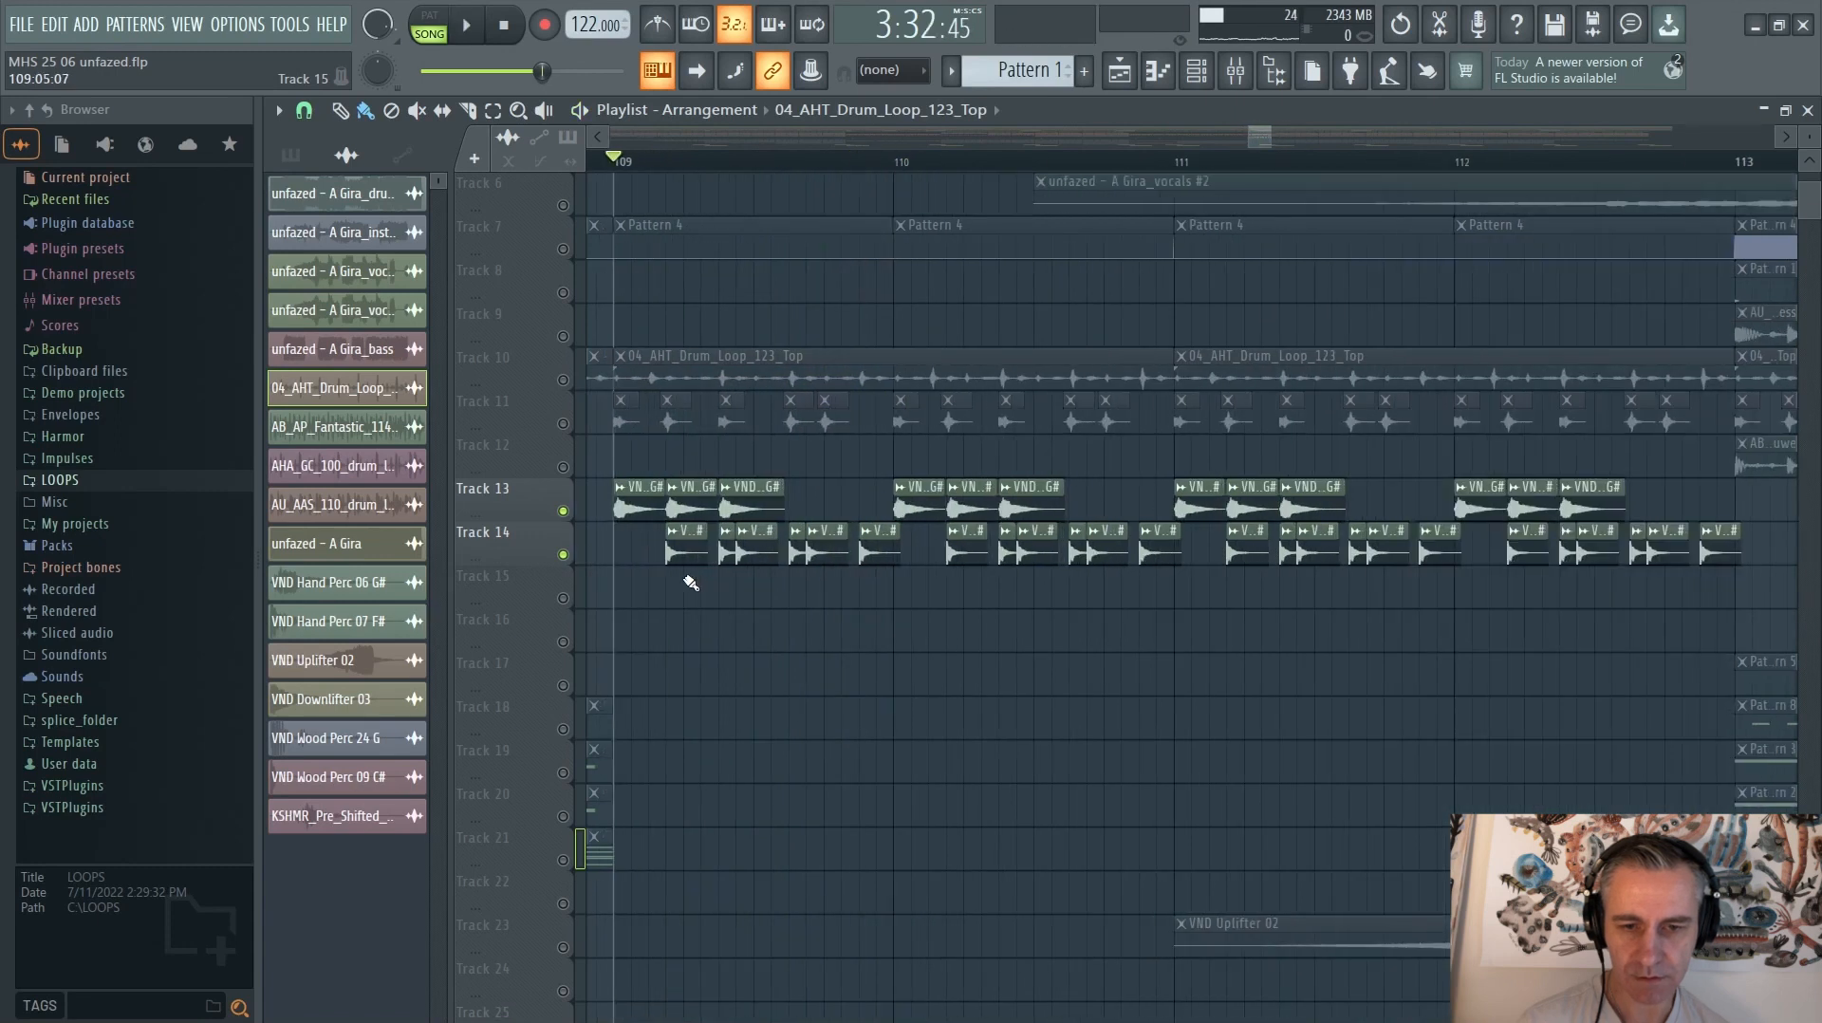
scroll(692, 561, "down", 6)
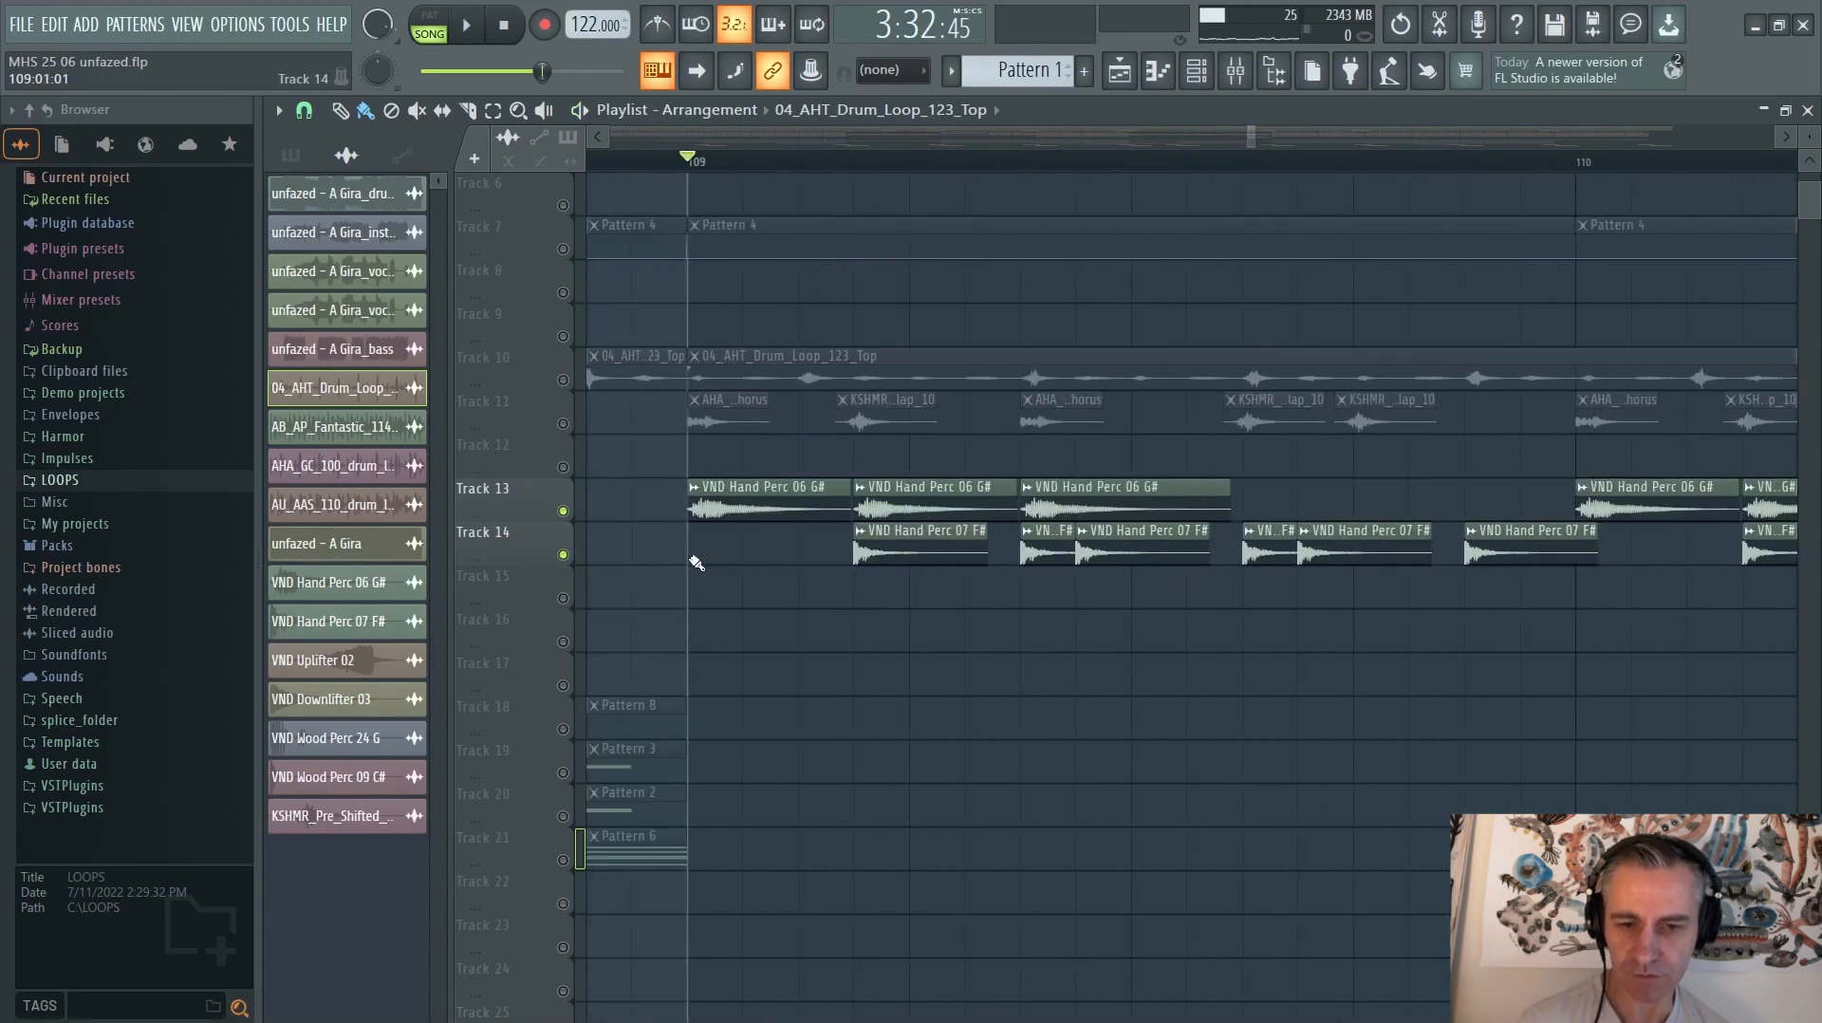
key("space")
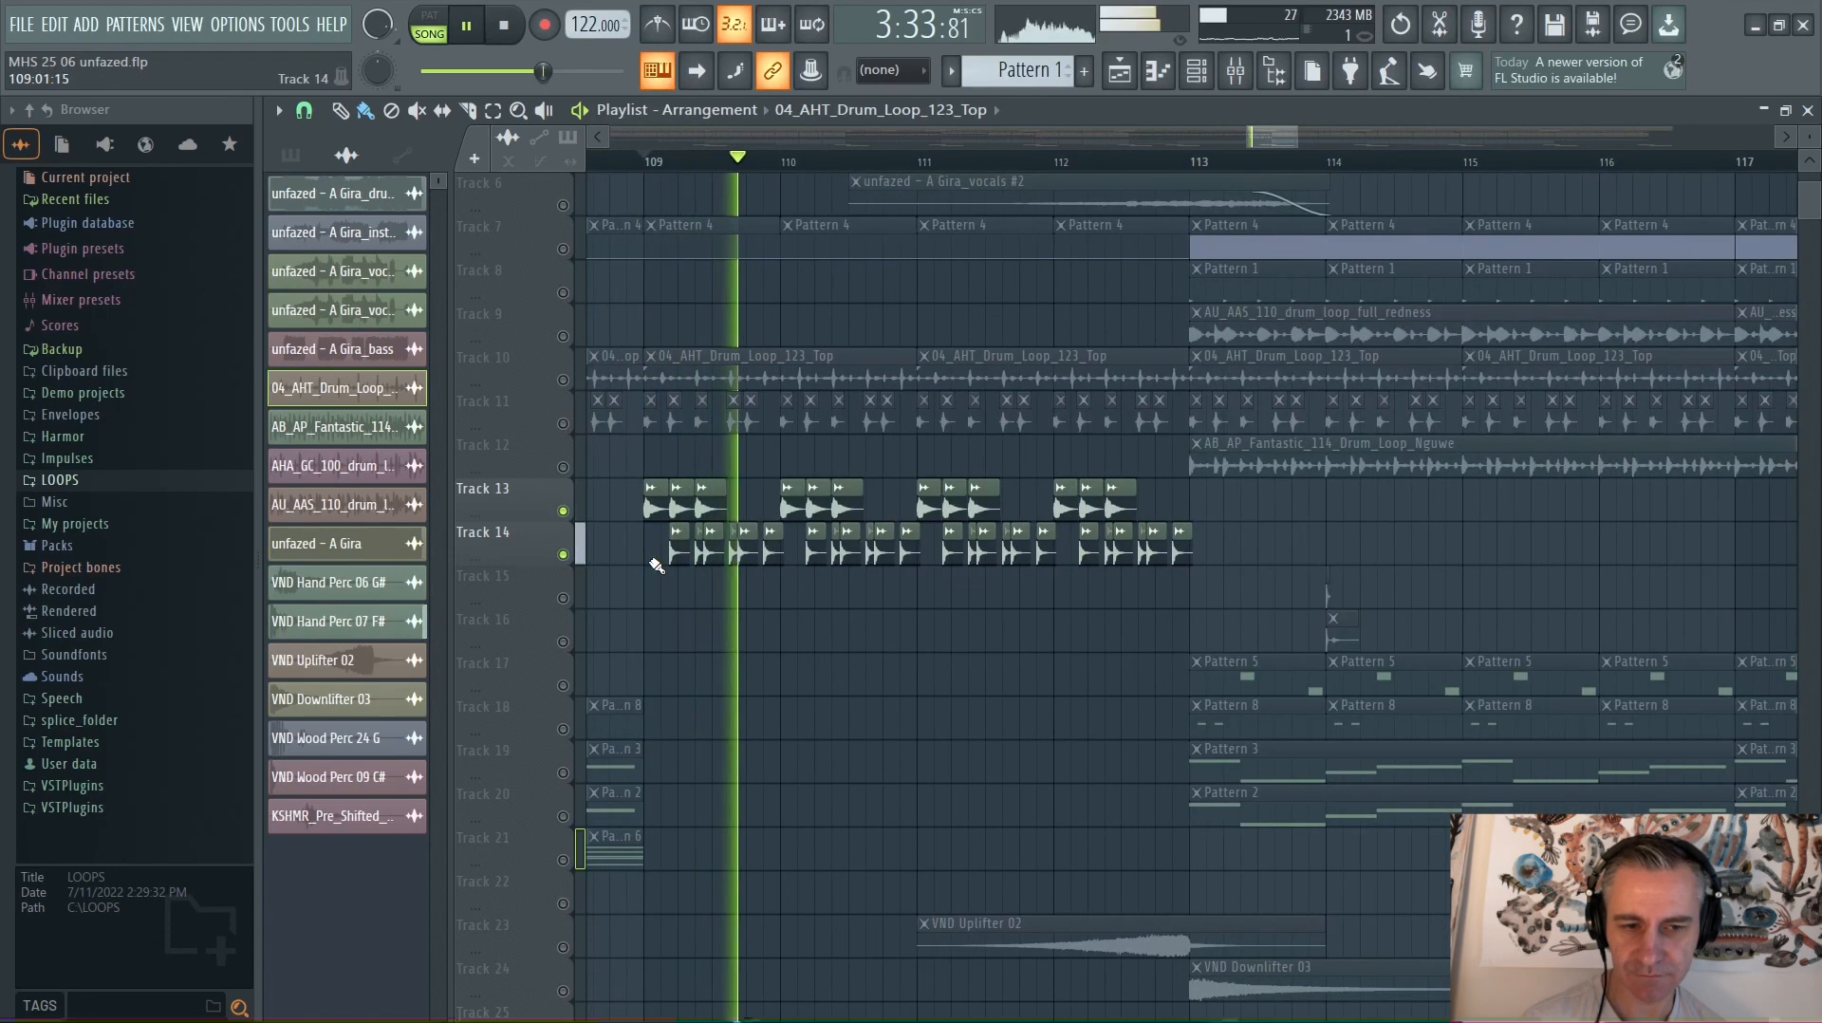
key("space")
Solo Tracks 15 and 16 and play their layered wood percussion hits from bar 90
left_click_drag(567, 604, 563, 649)
scroll(1313, 598, "down", 6)
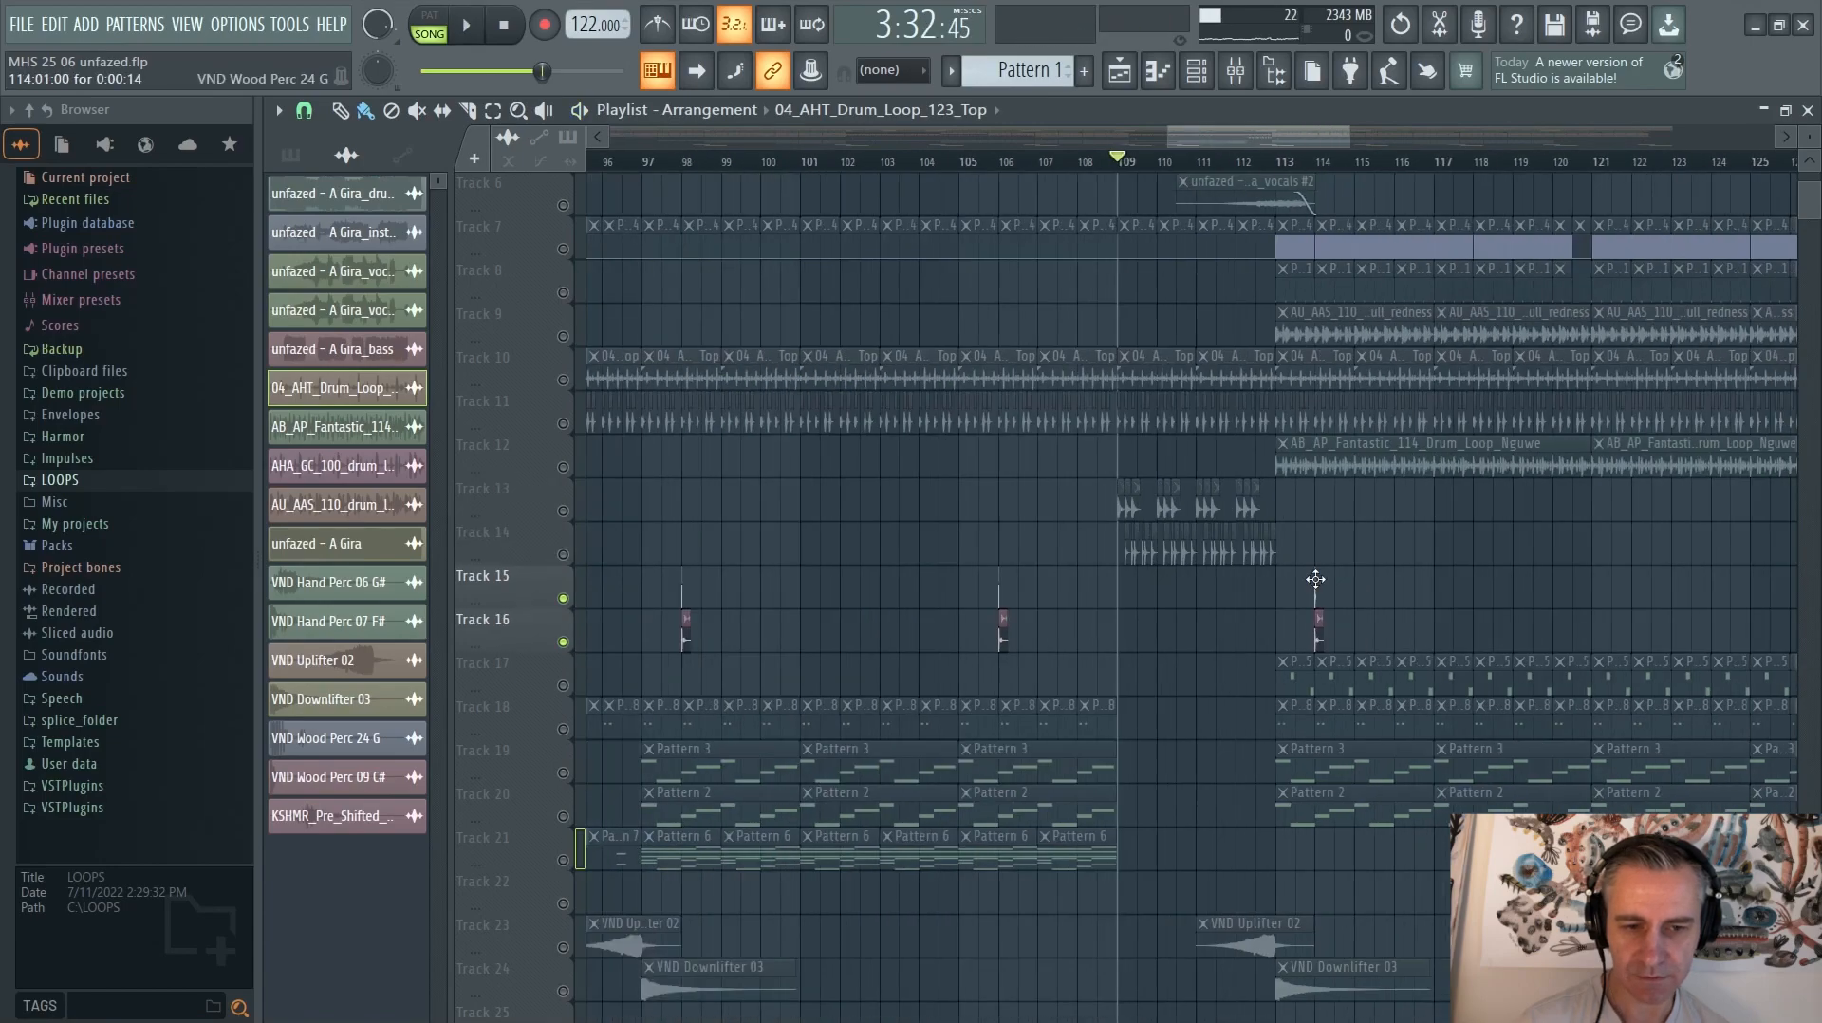
scroll(773, 638, "up", 8)
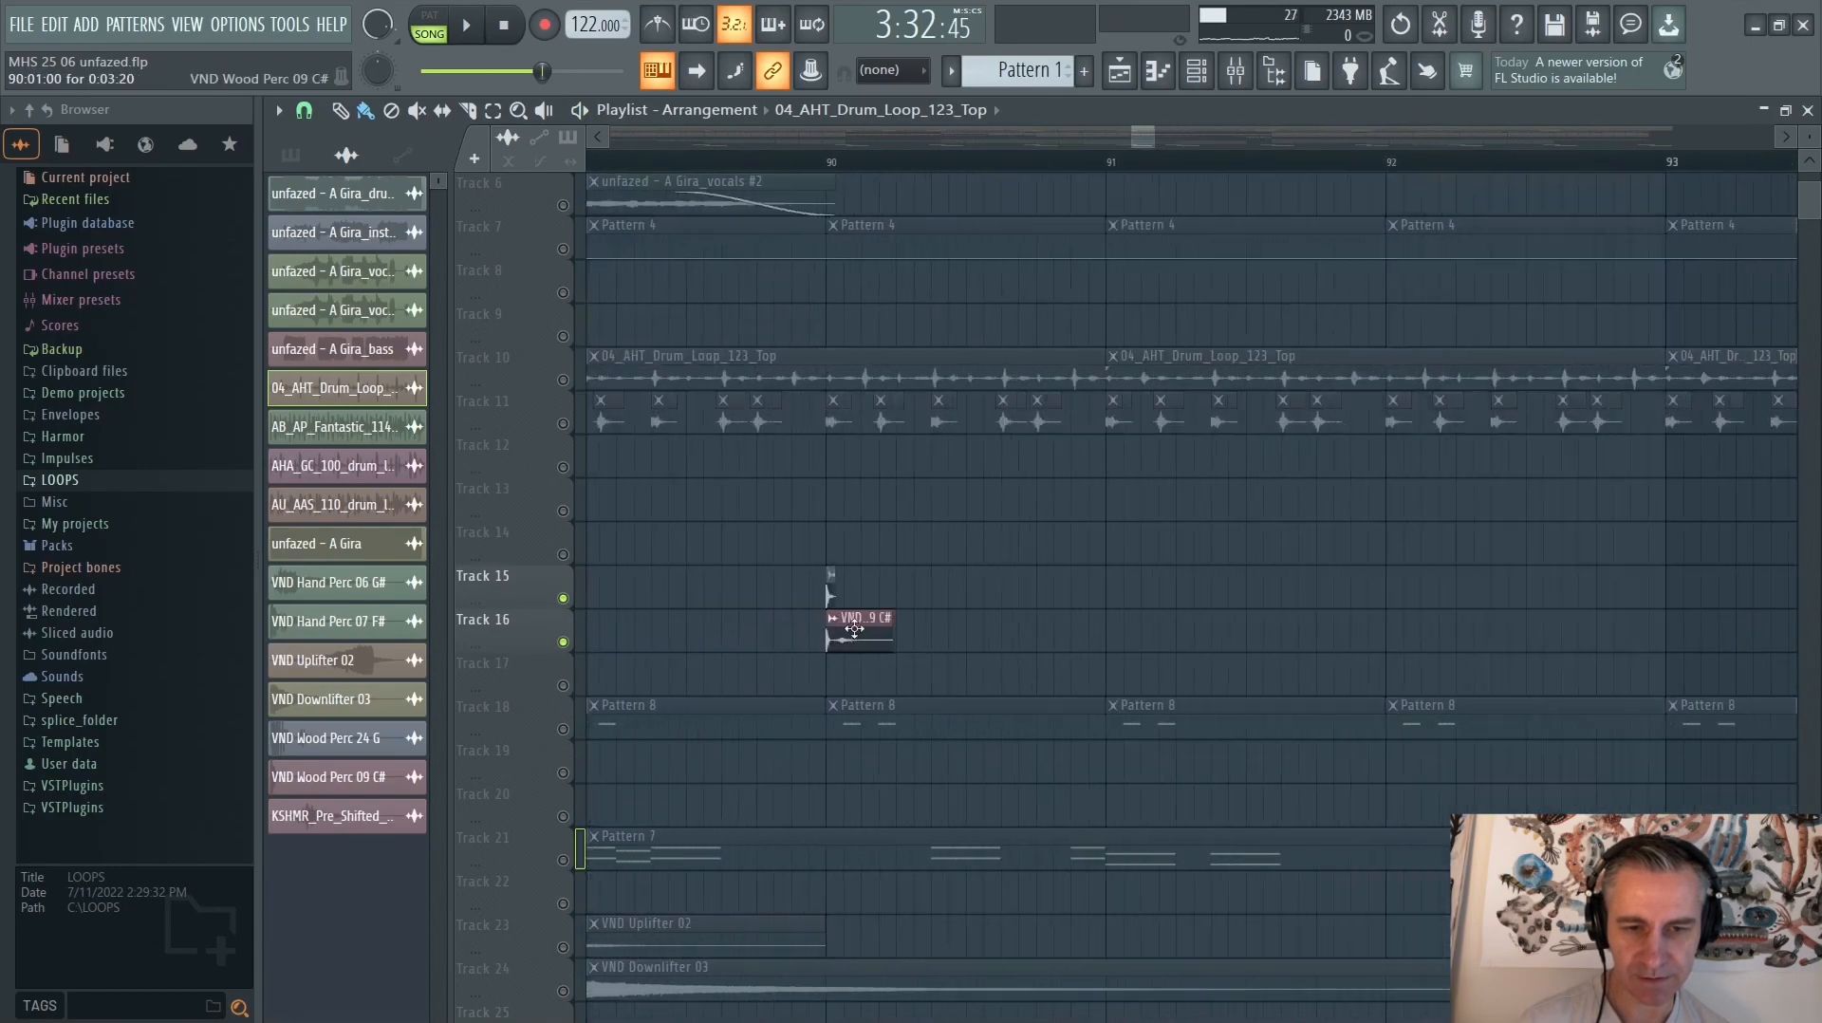
left_click(840, 168)
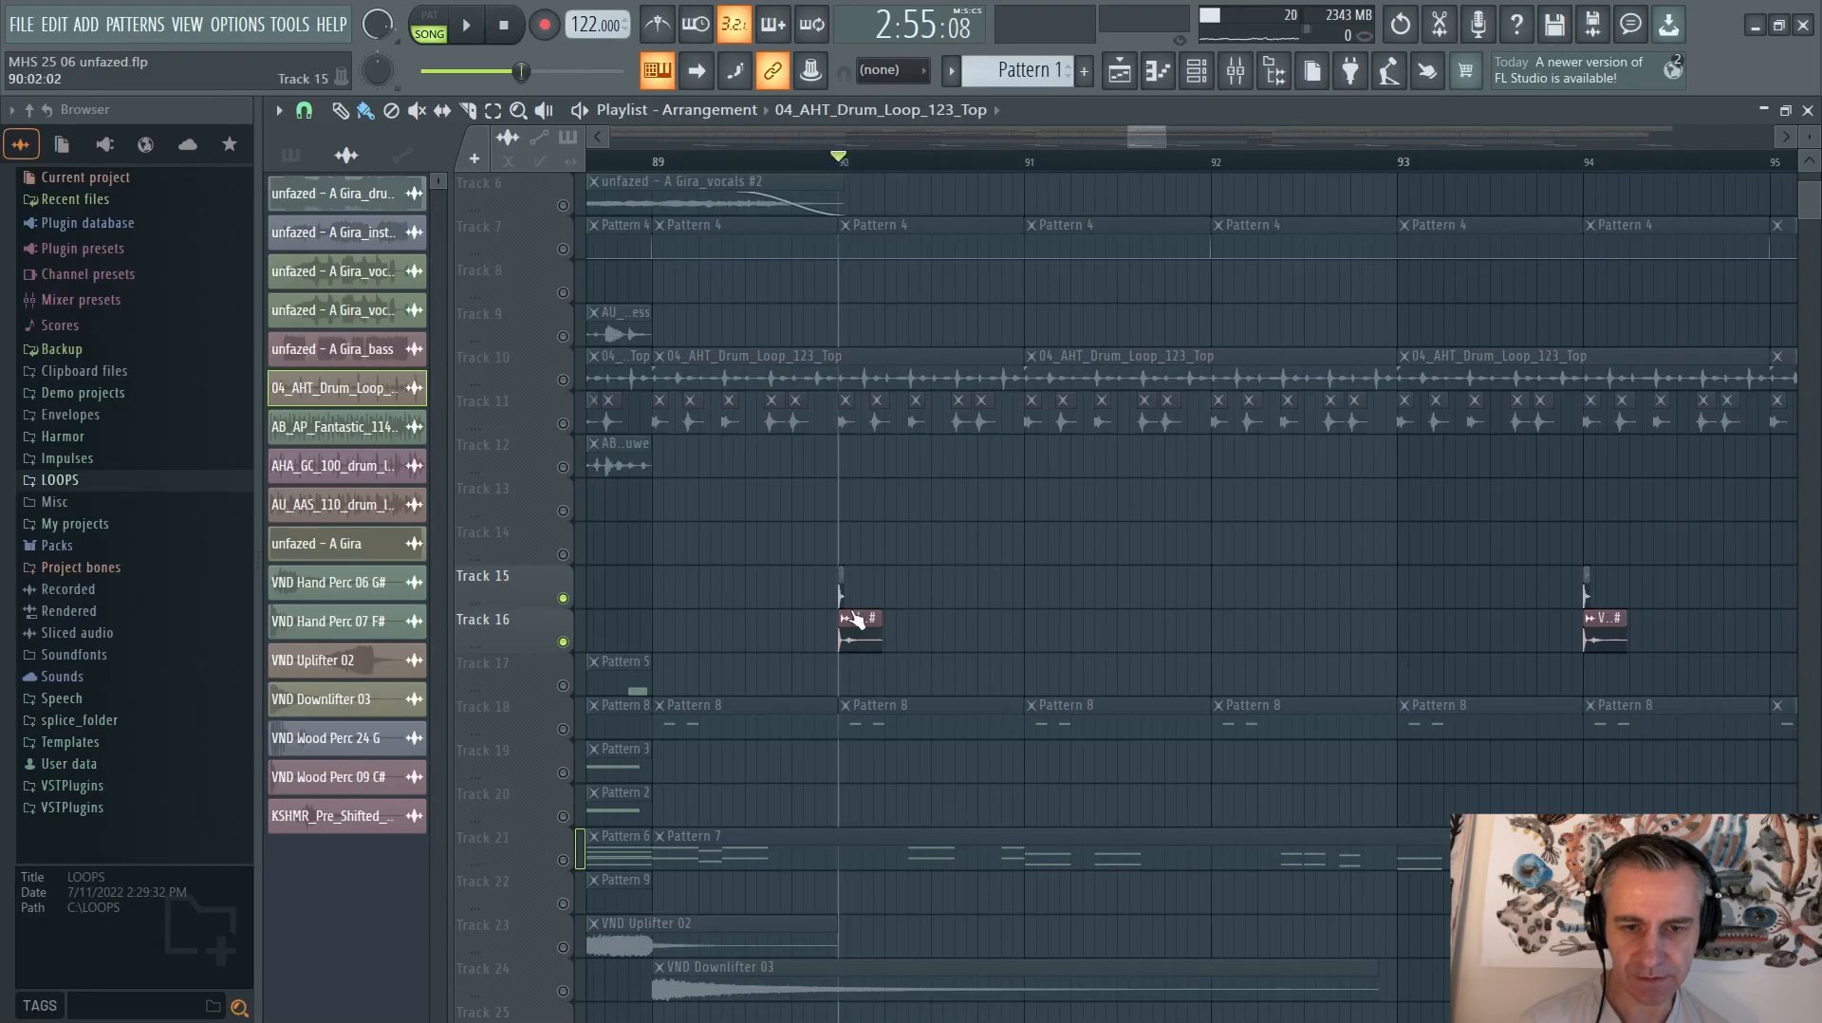
scroll(854, 588, "down", 3)
key("space")
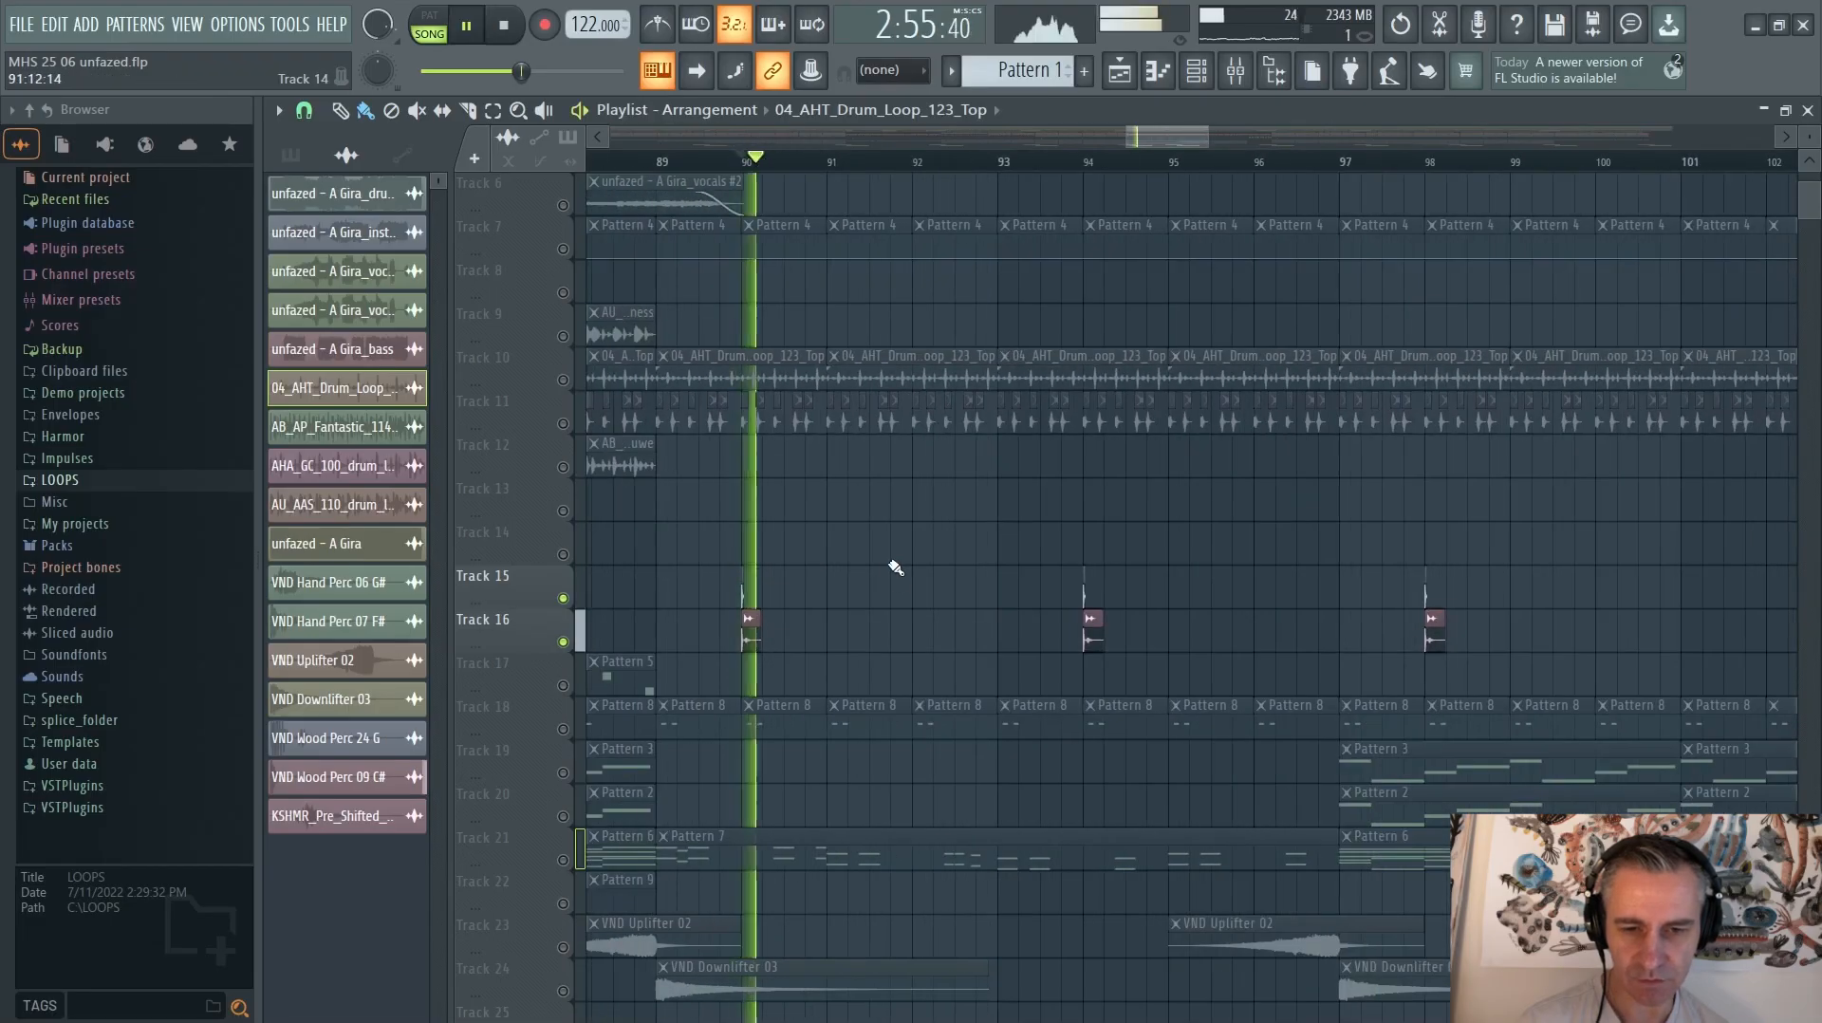
scroll(892, 569, "up", 5)
key("space")
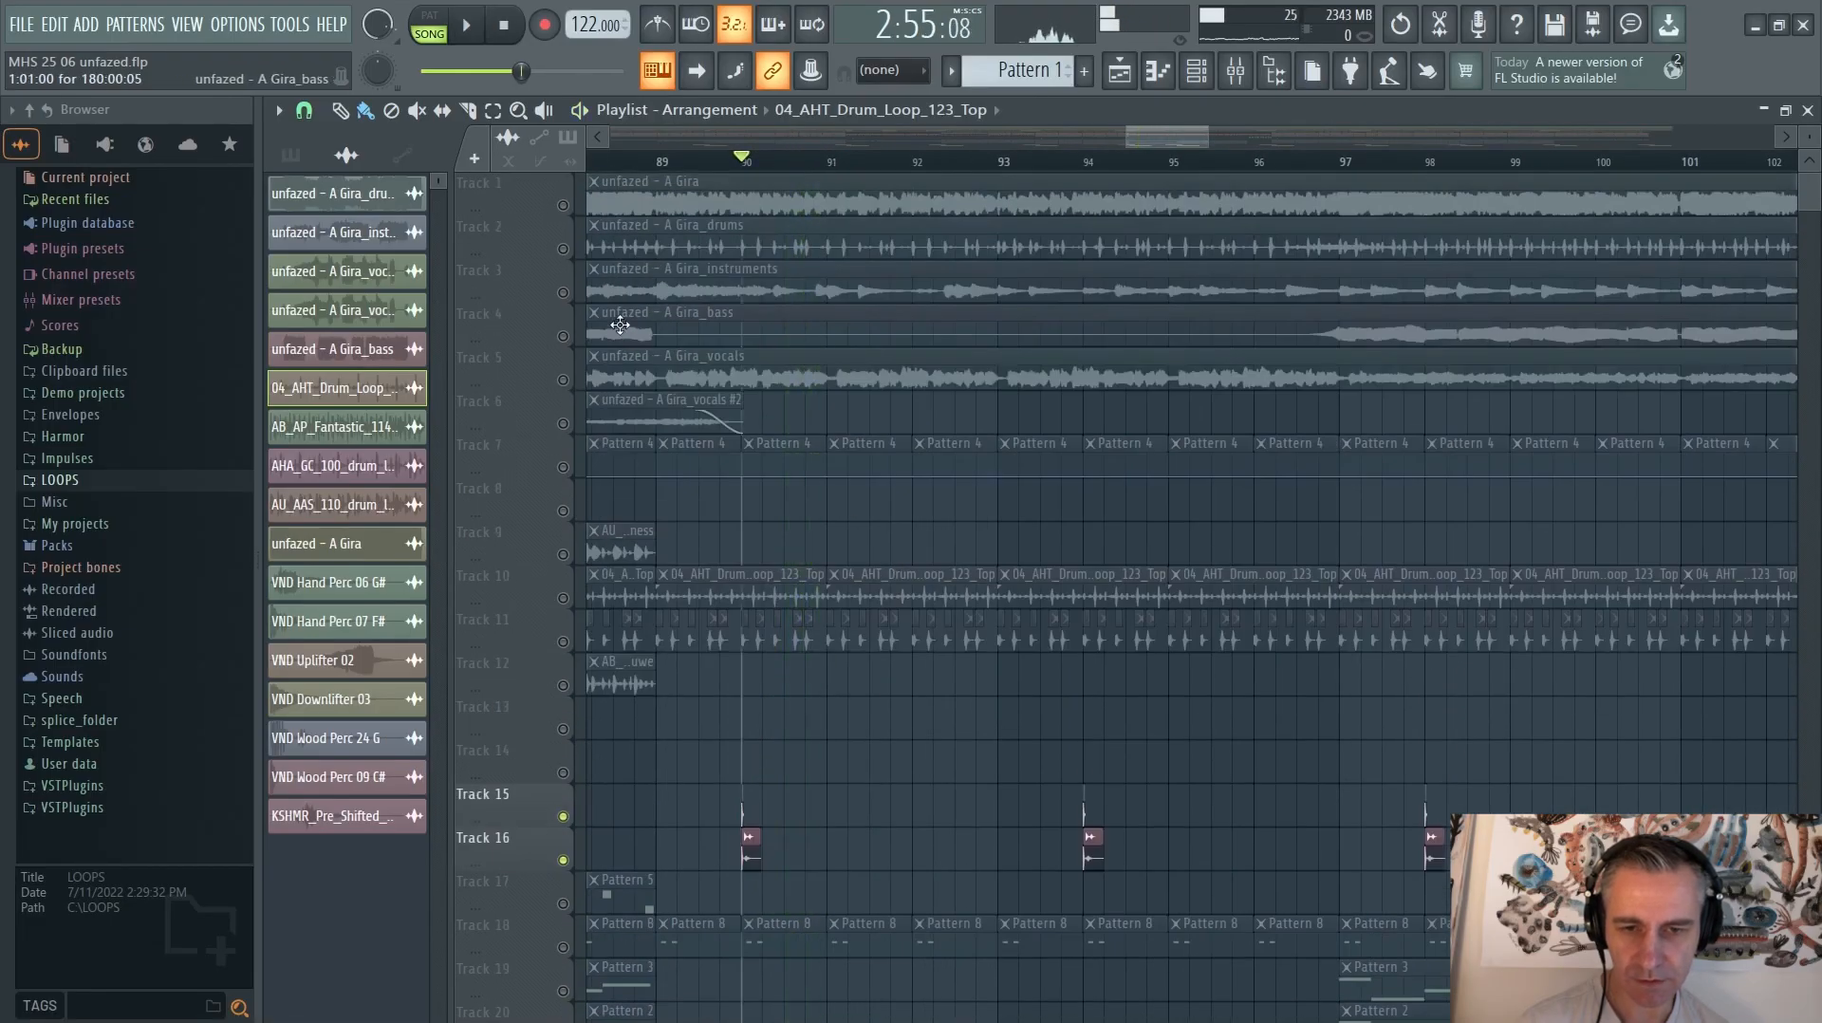
Solo the vocals stem on Track 5, audition it from bar 90 and again from around bar 89, and view the whole arrangement
right_click(566, 378)
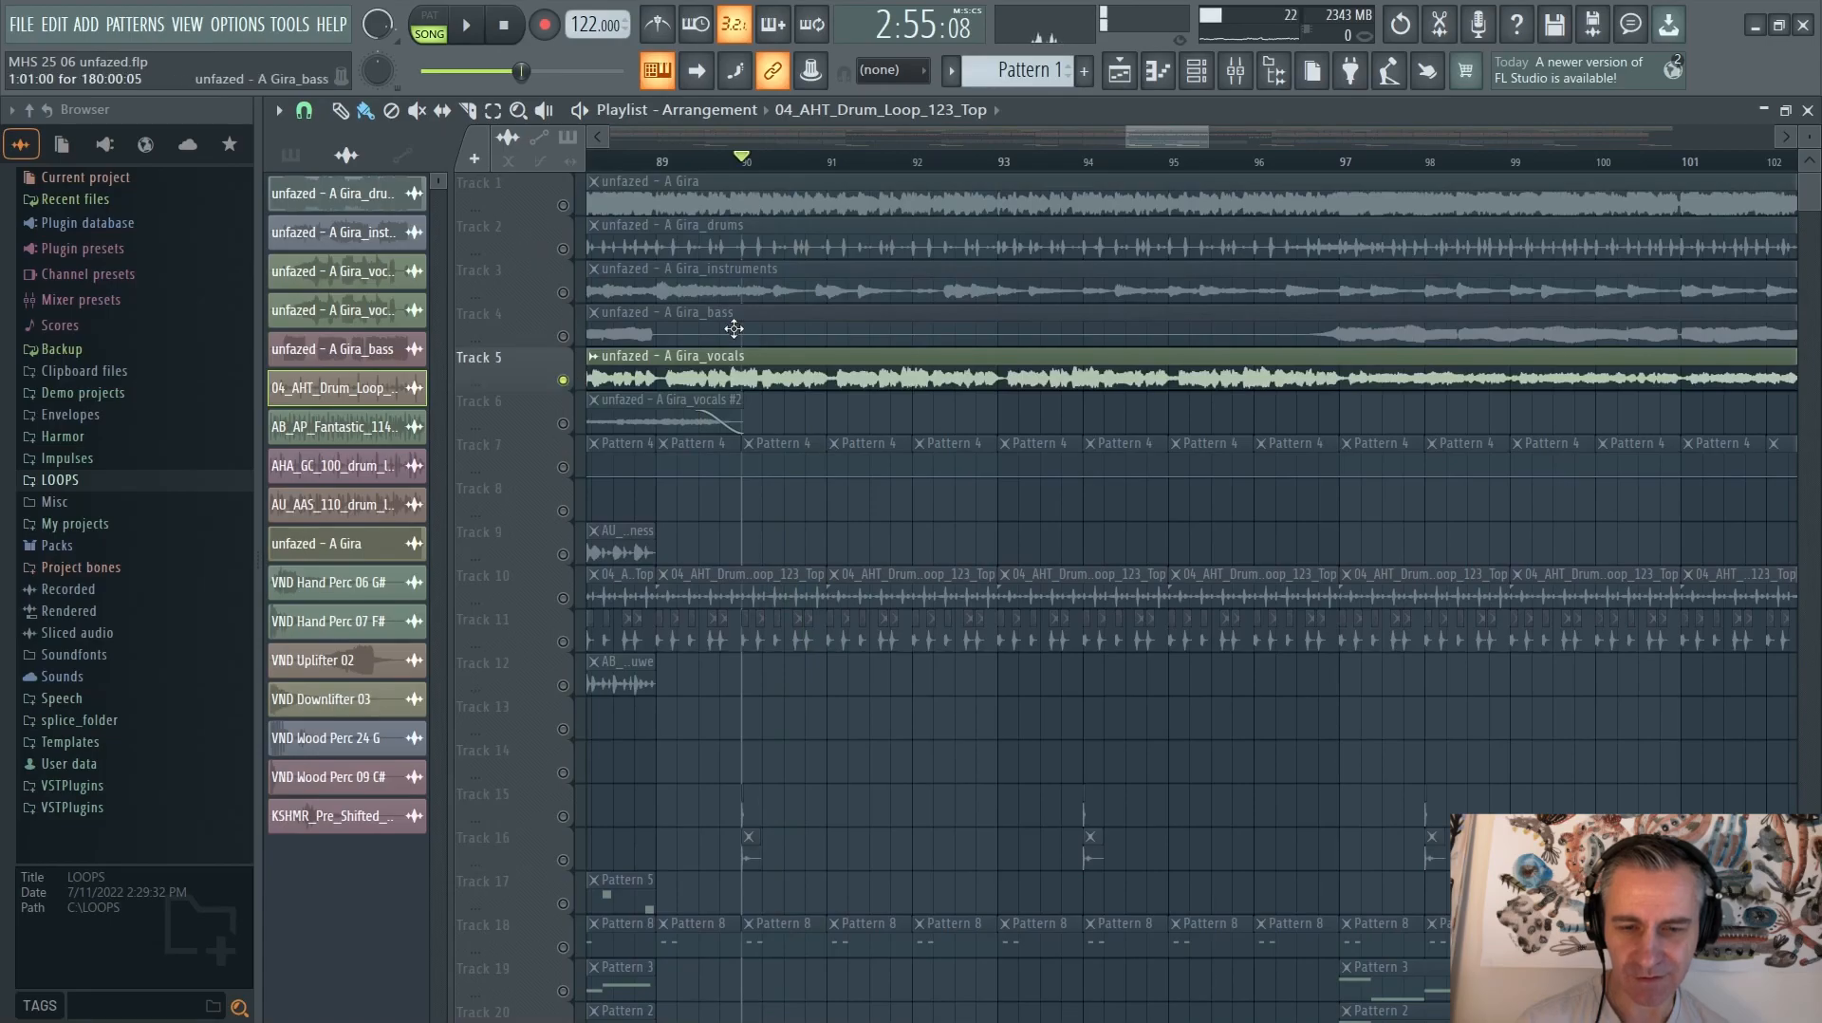
scroll(733, 328, "left", 1)
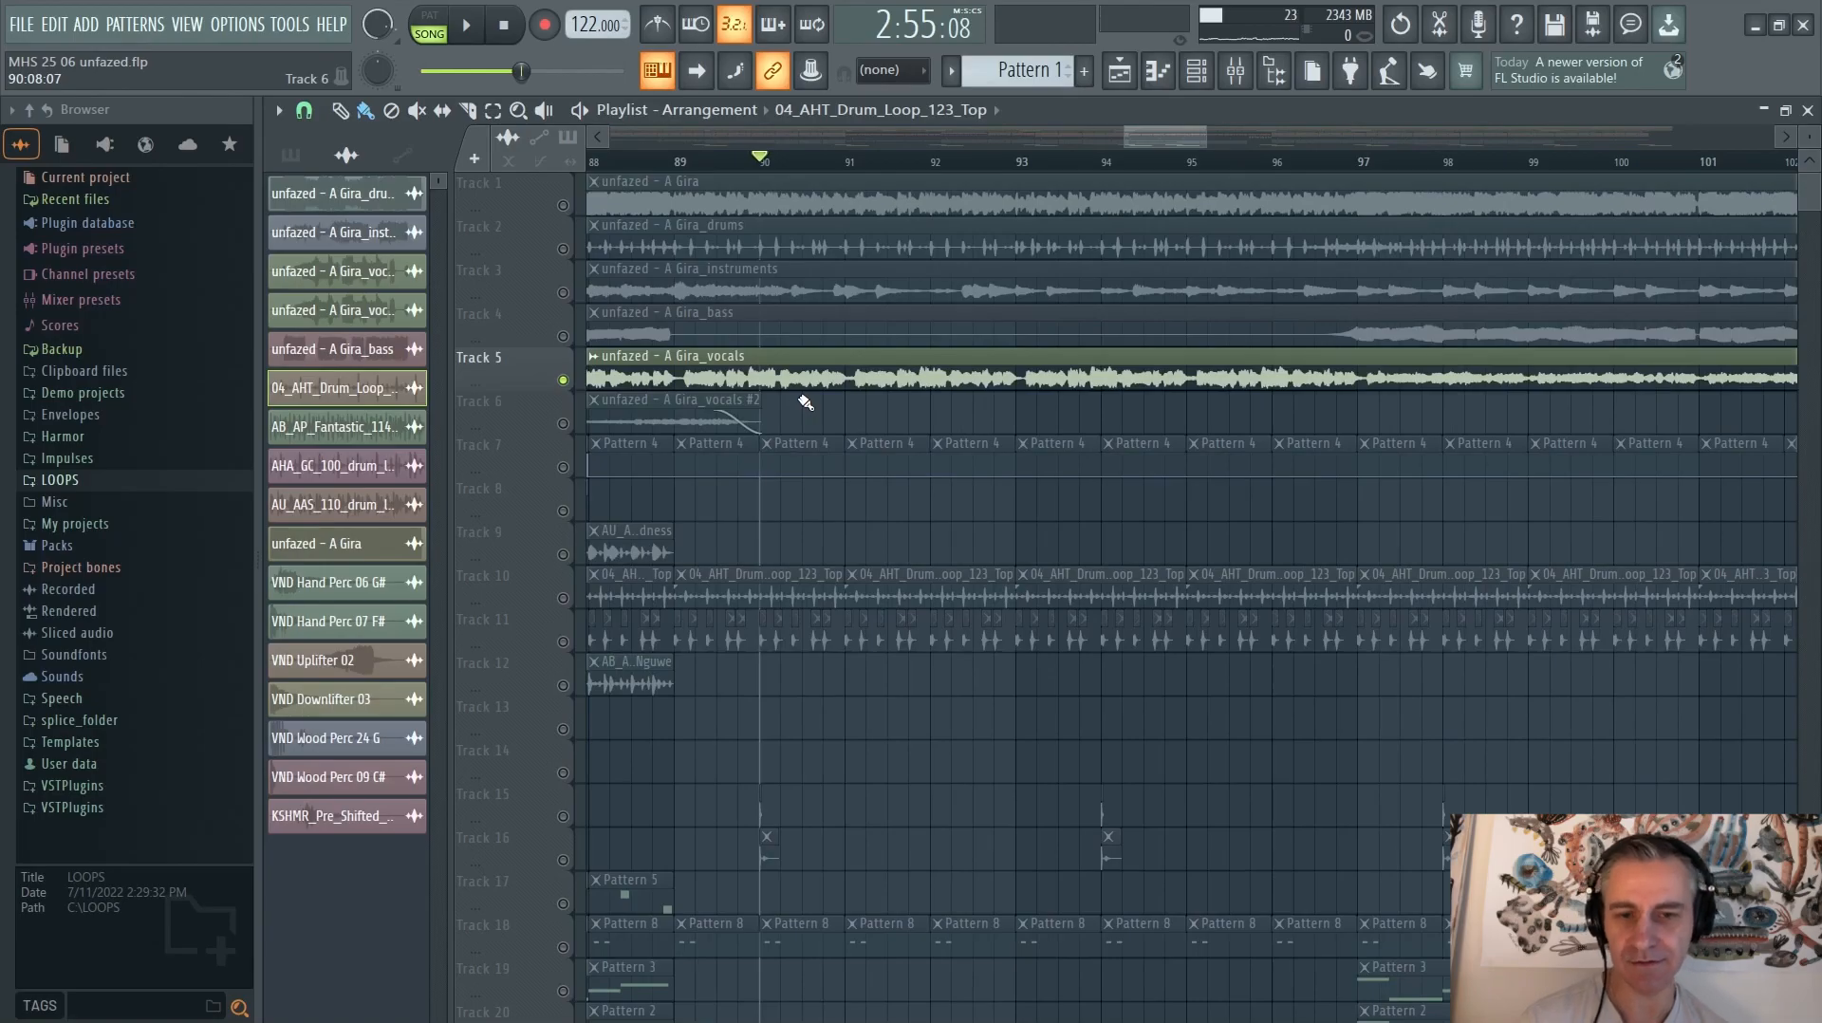
key("space")
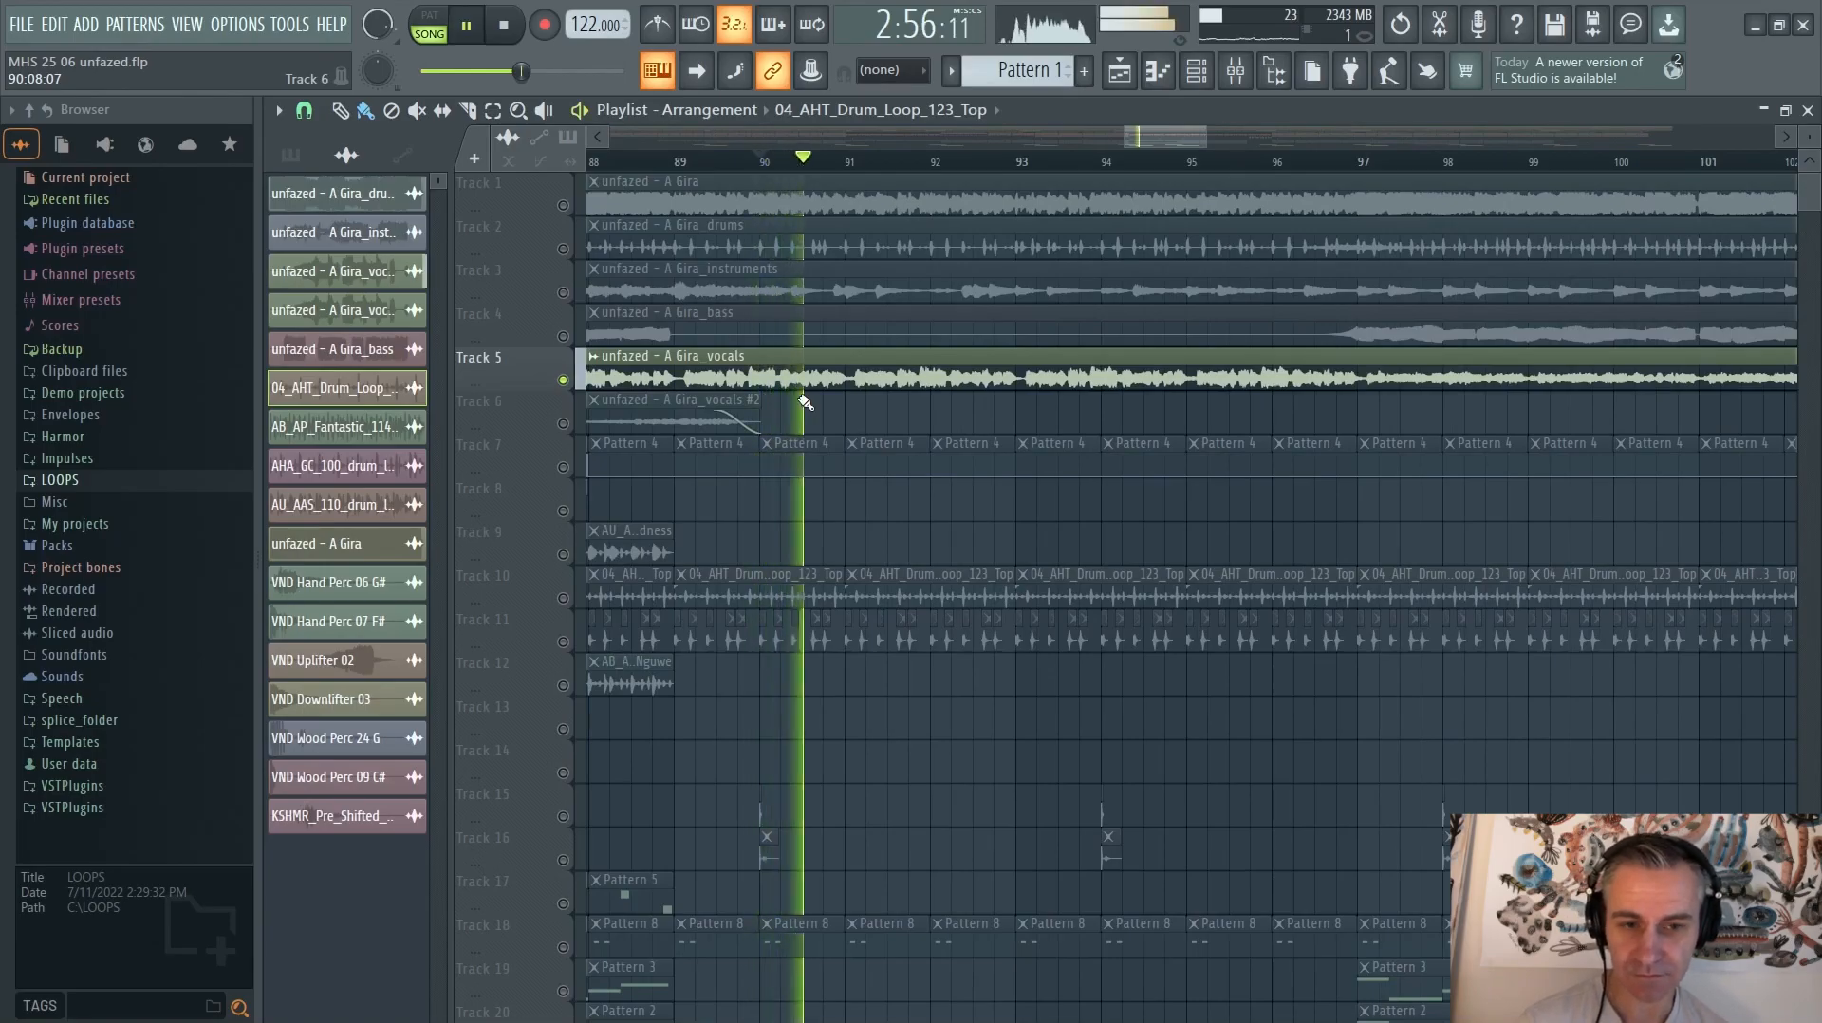
key("space")
key("space")
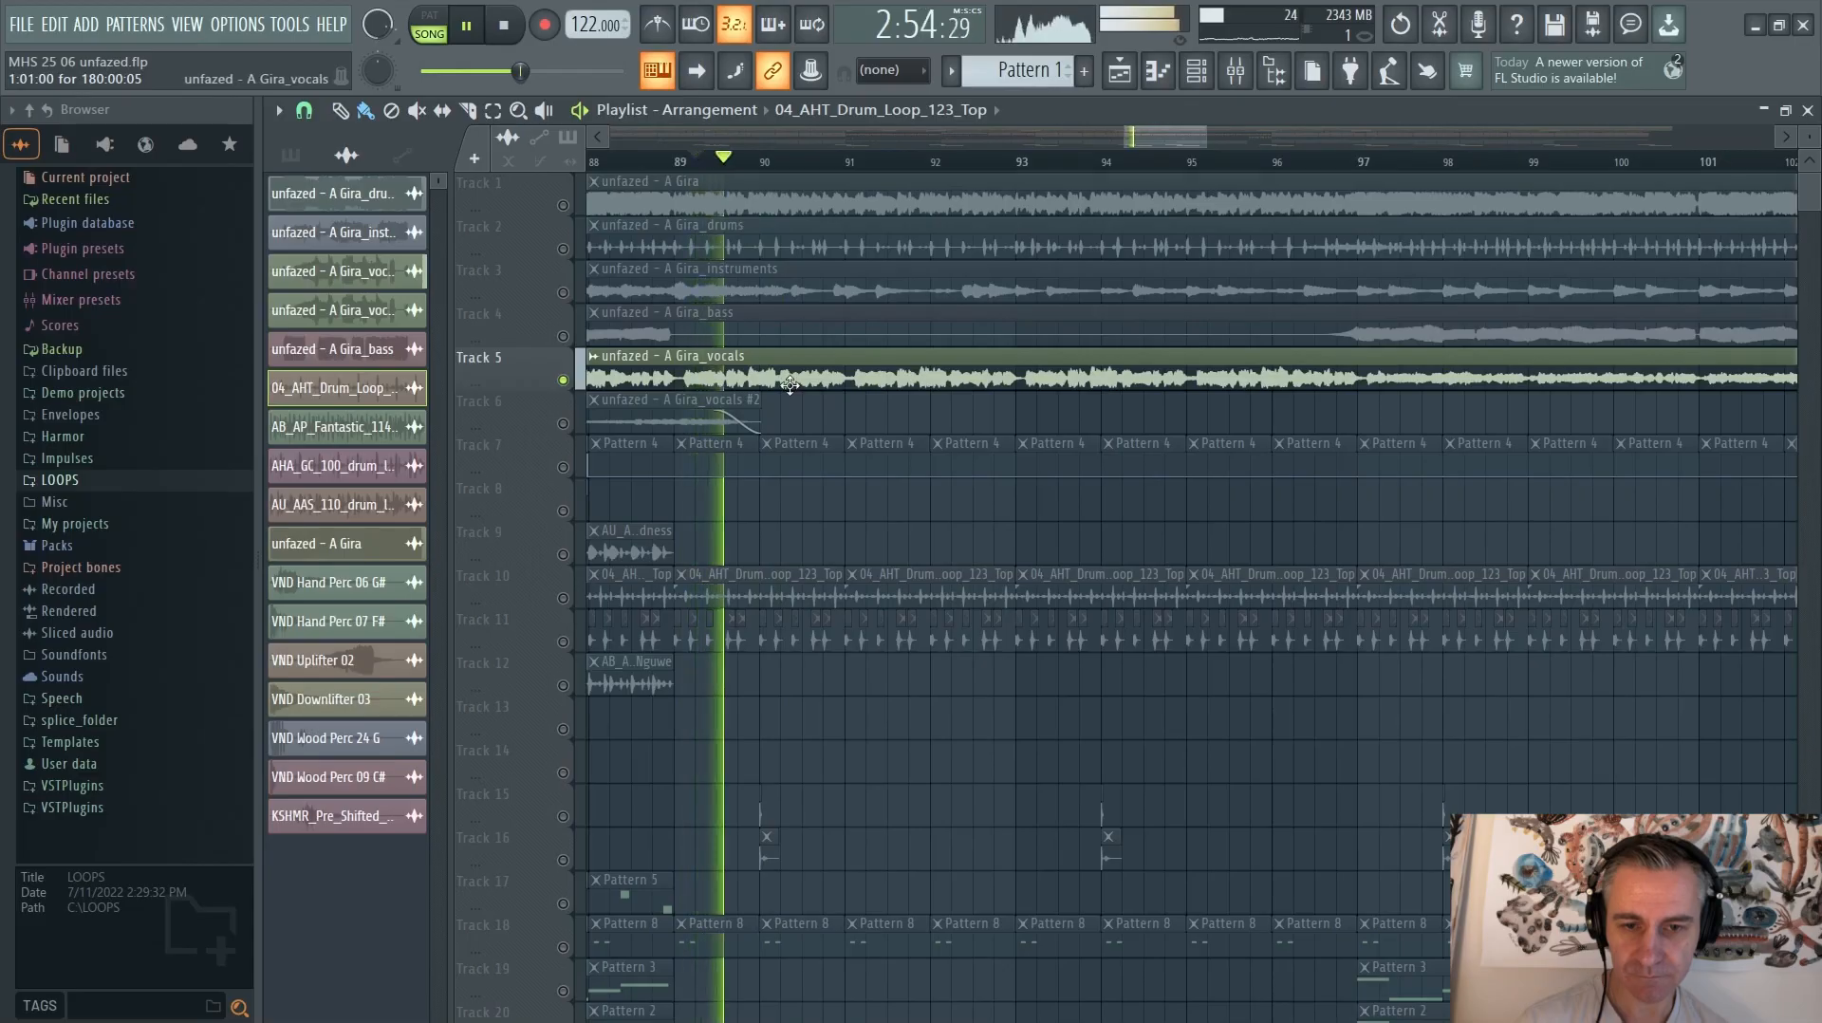
key("space")
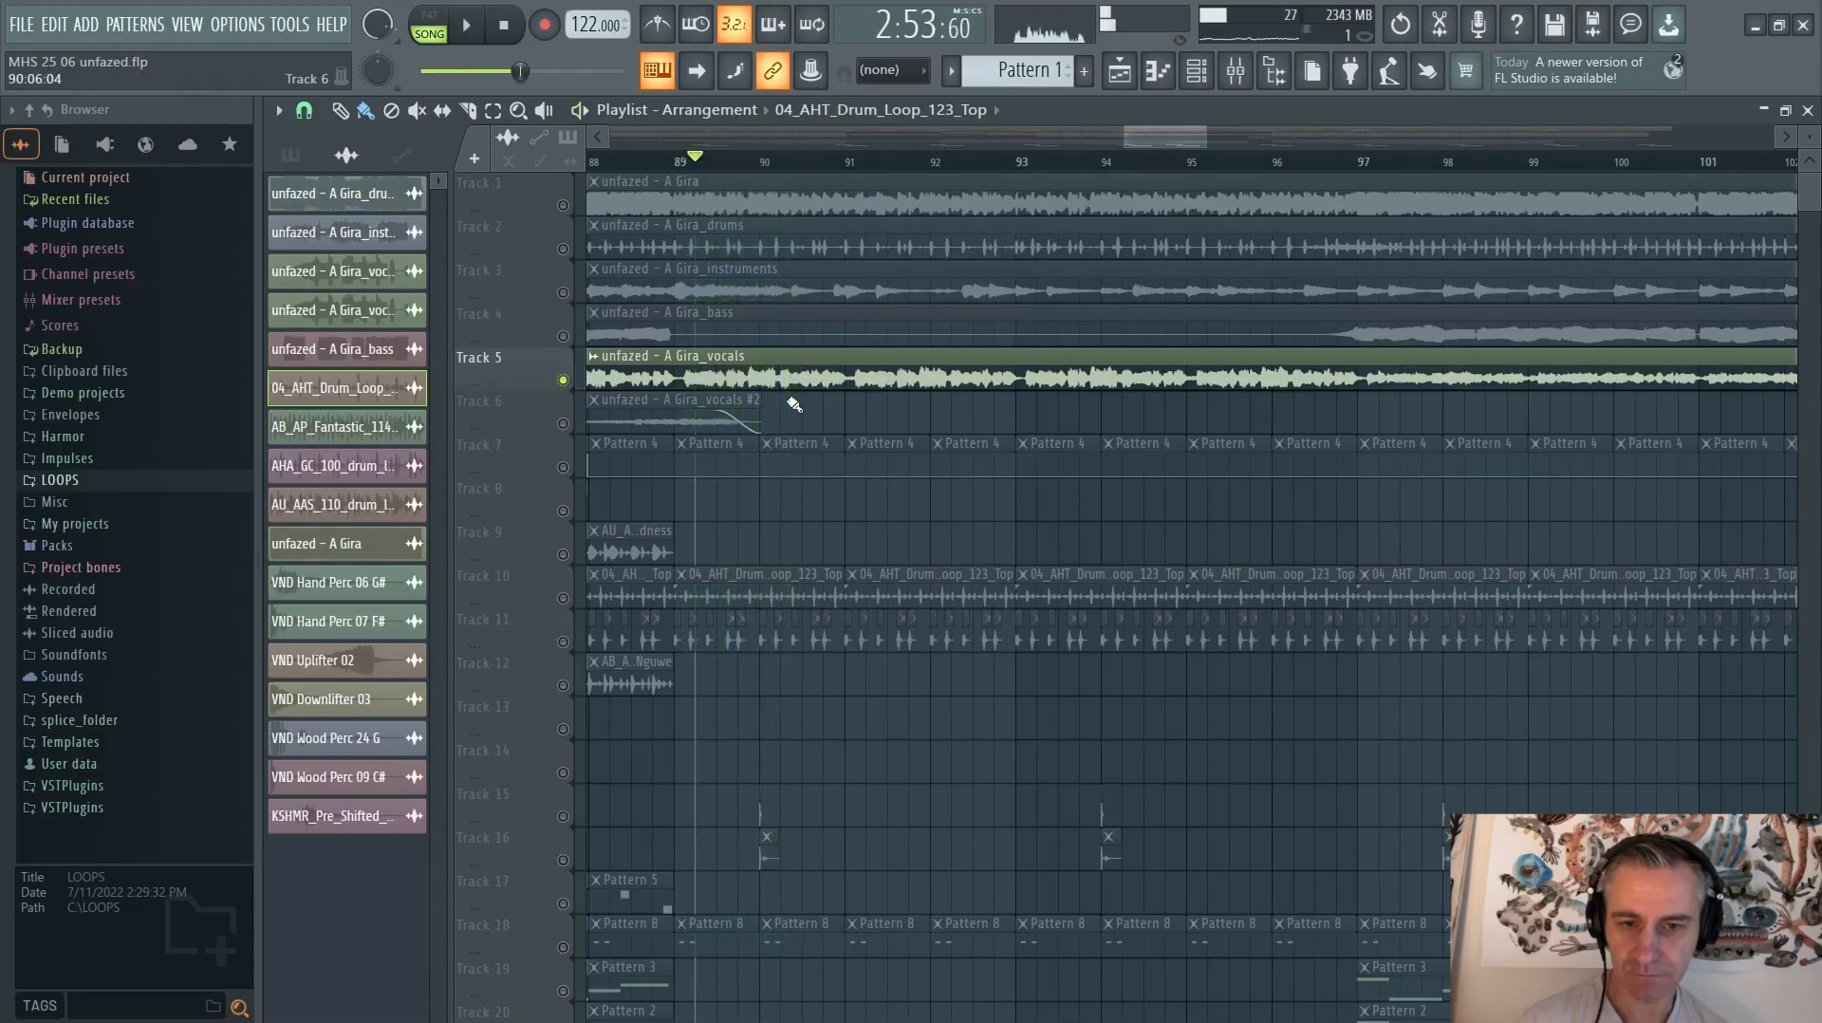
scroll(799, 379, "down", 6)
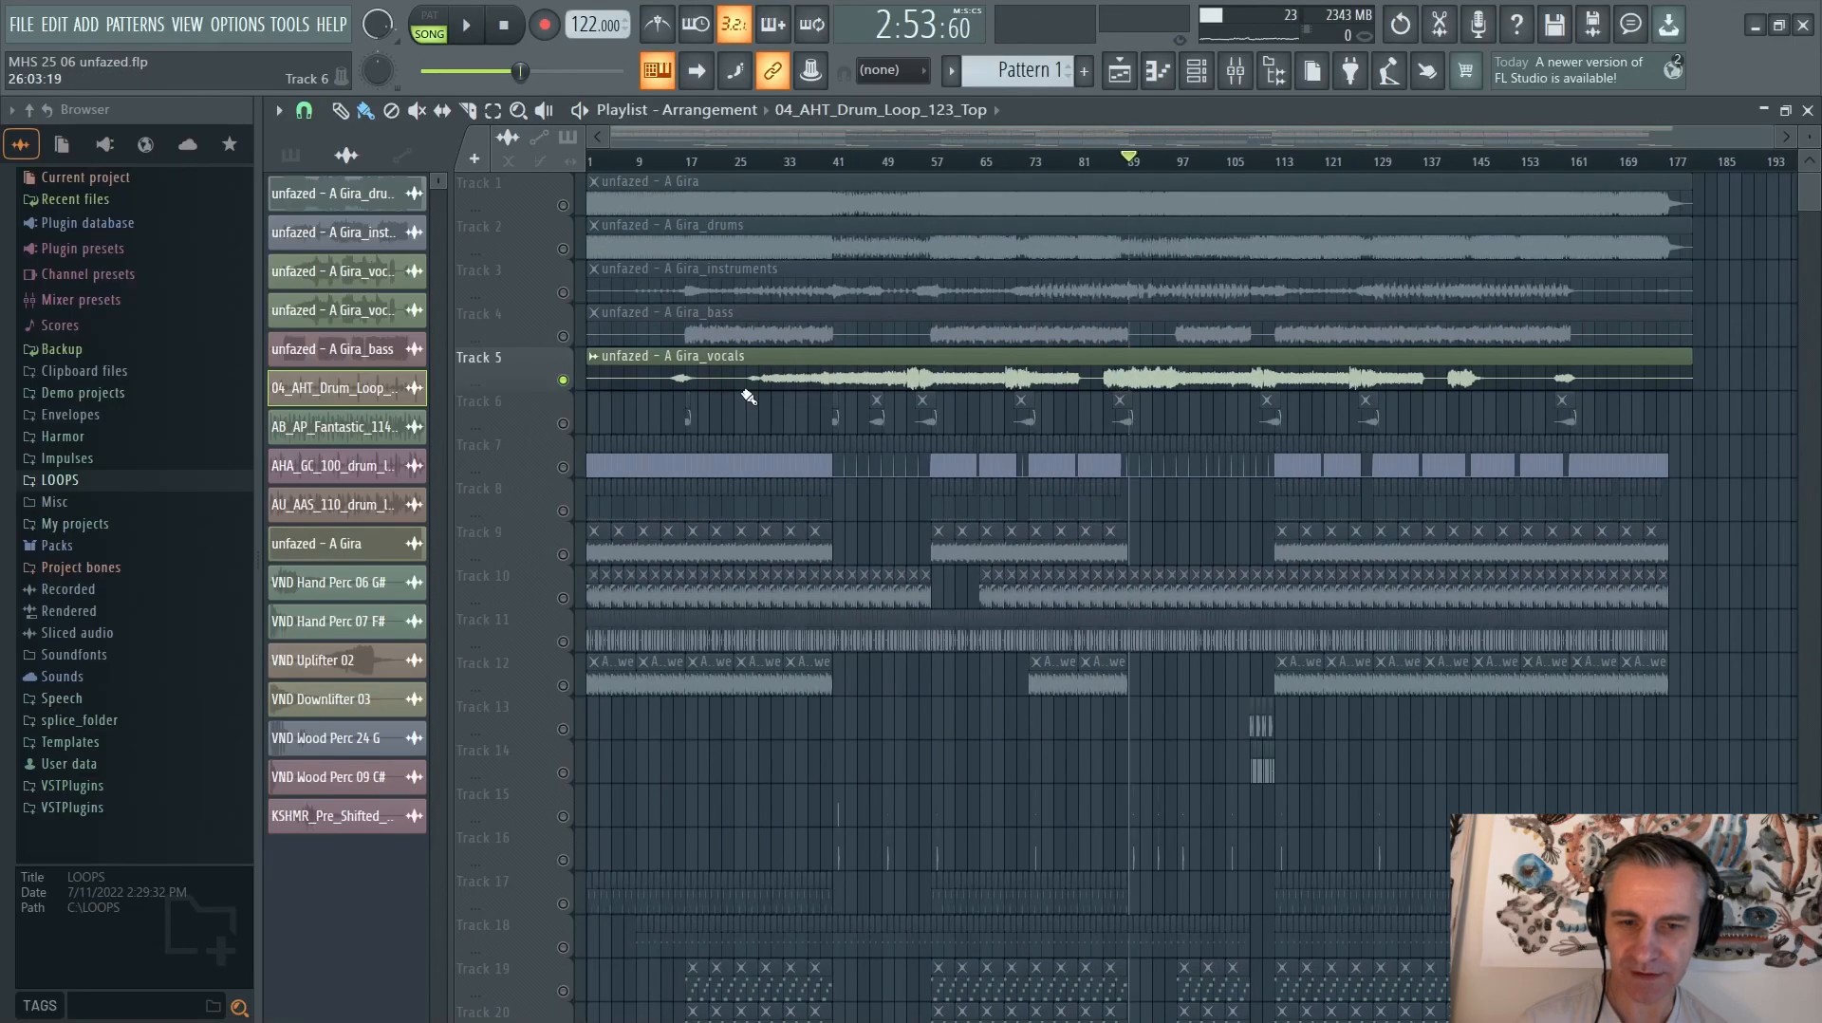
Play the soloed vocals stem from around bar 41, ahead of the first wood percussion hit
scroll(958, 411, "up", 6)
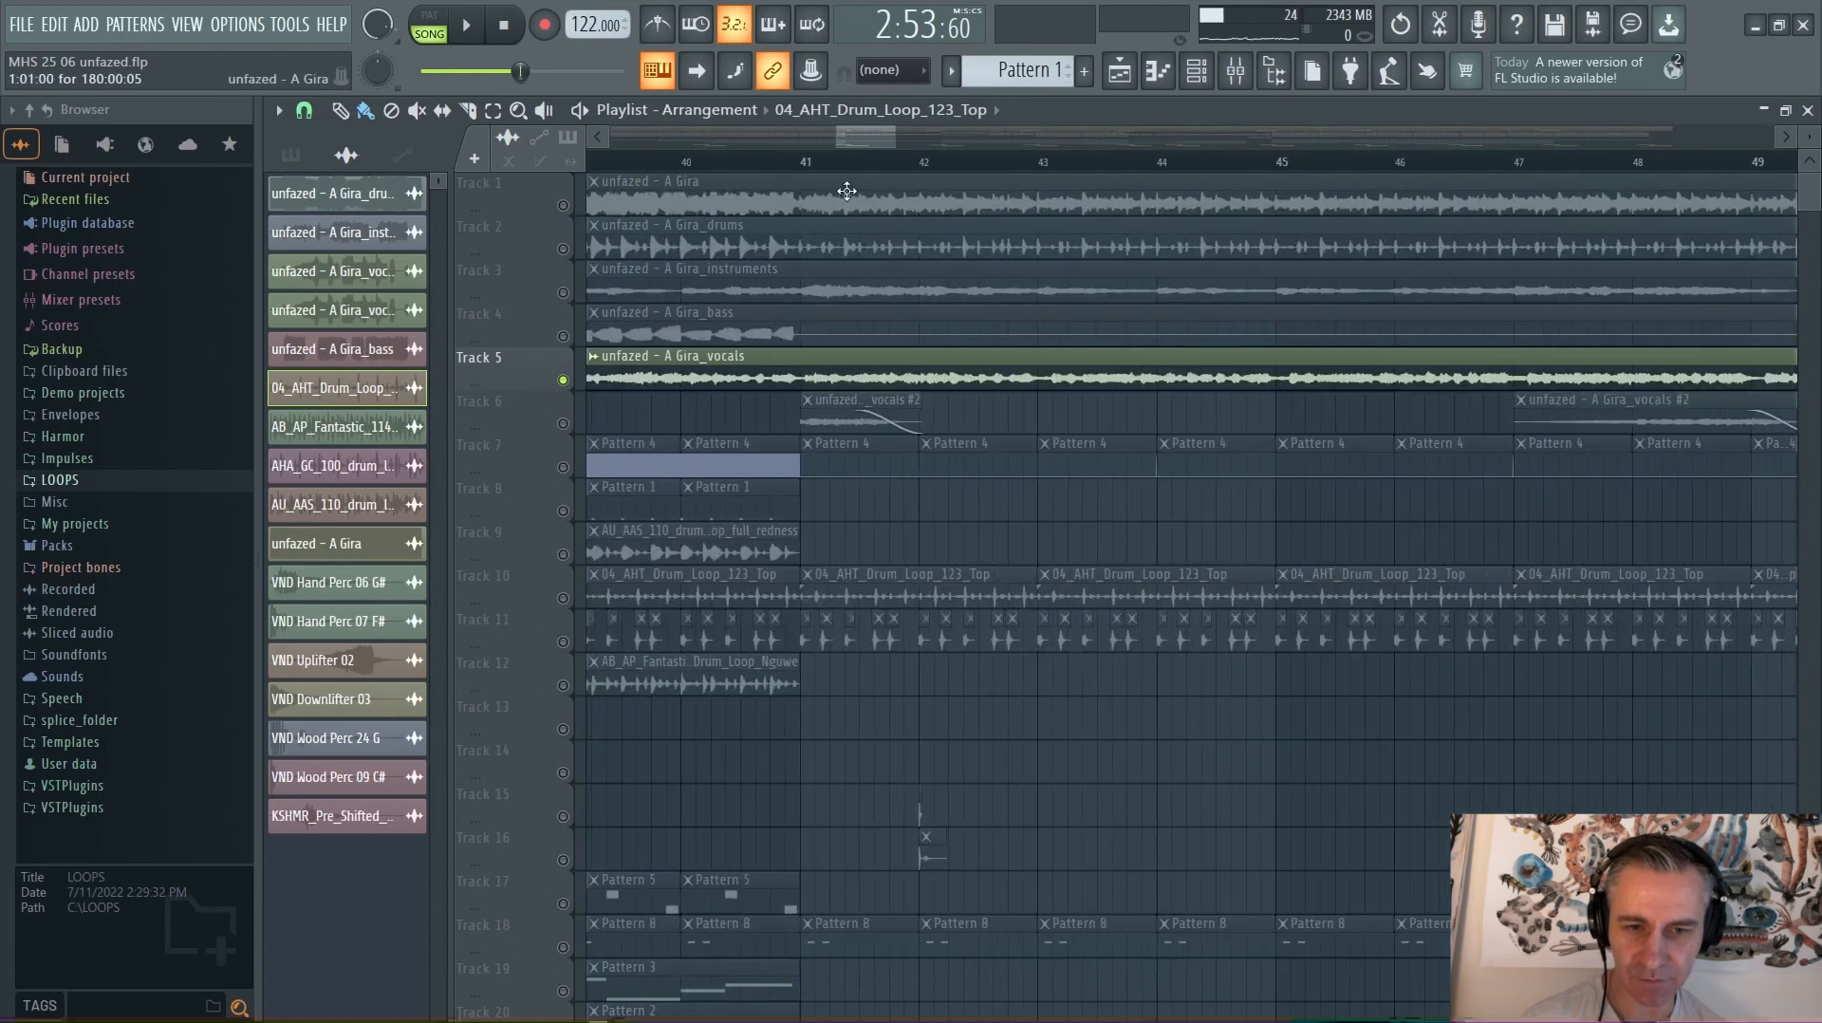
left_click(861, 163)
key("space")
scroll(949, 431, "up", 1)
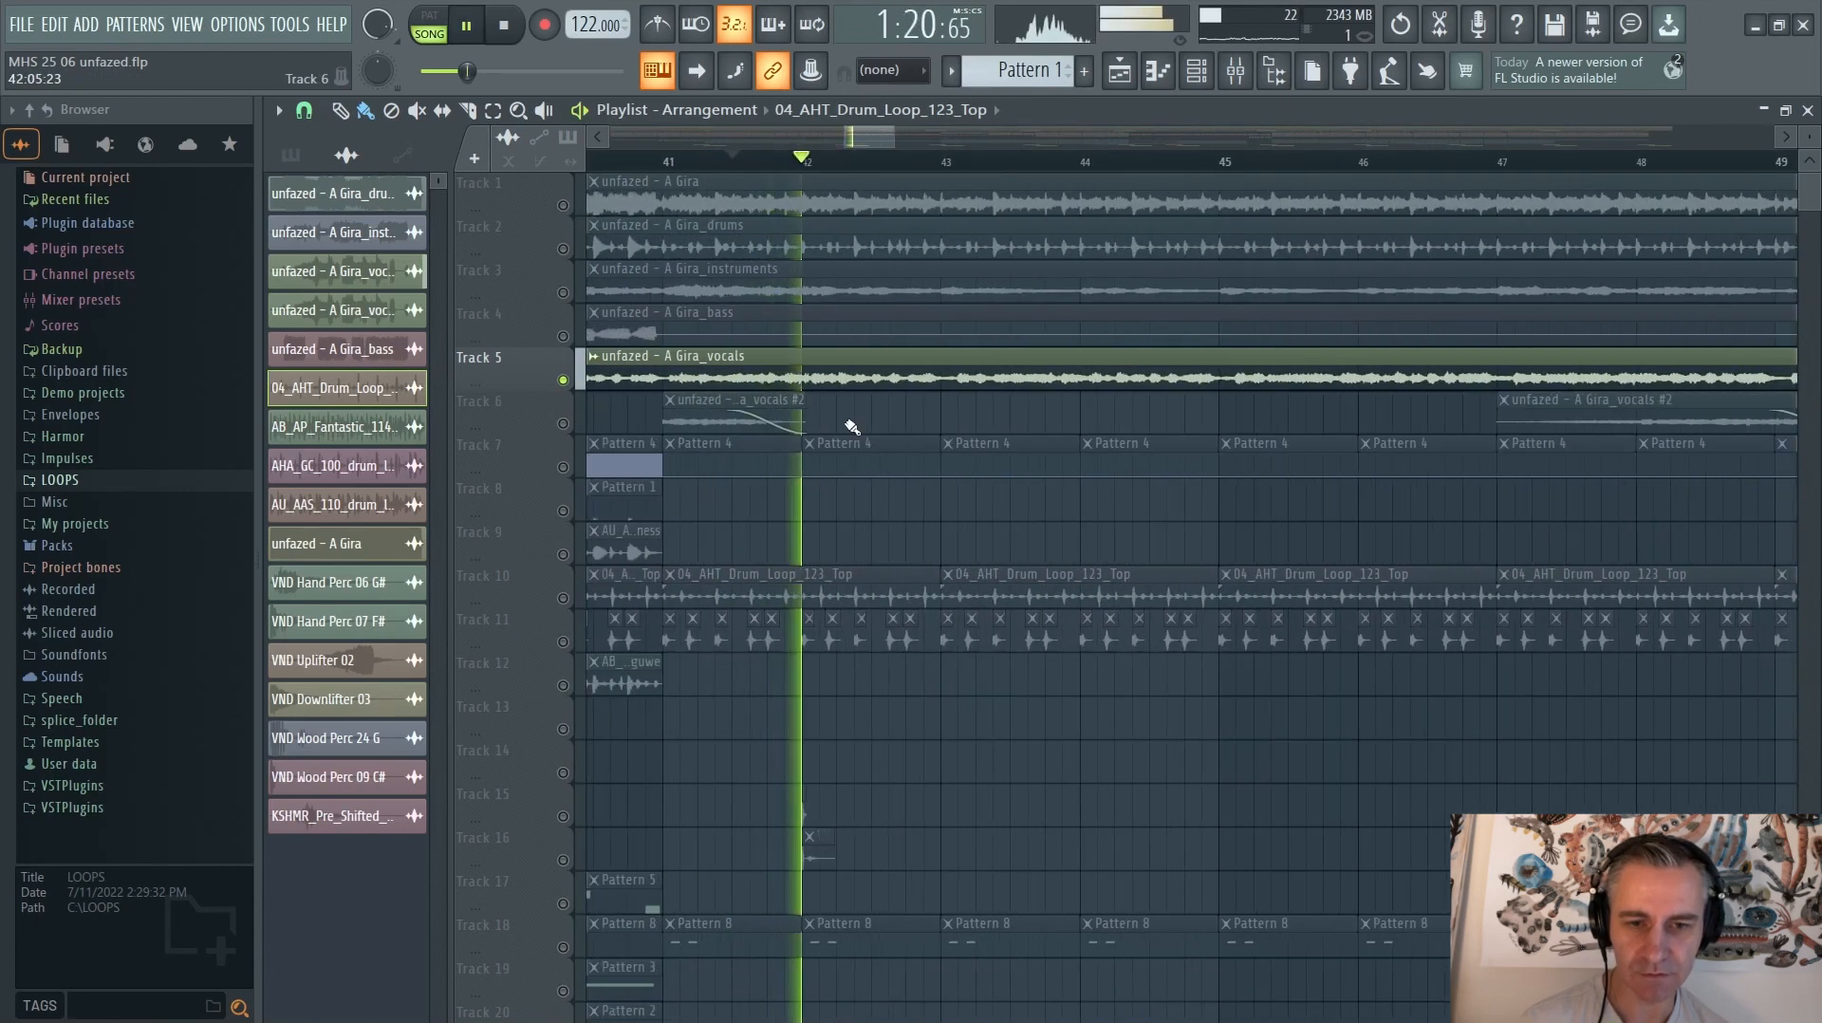
key("space")
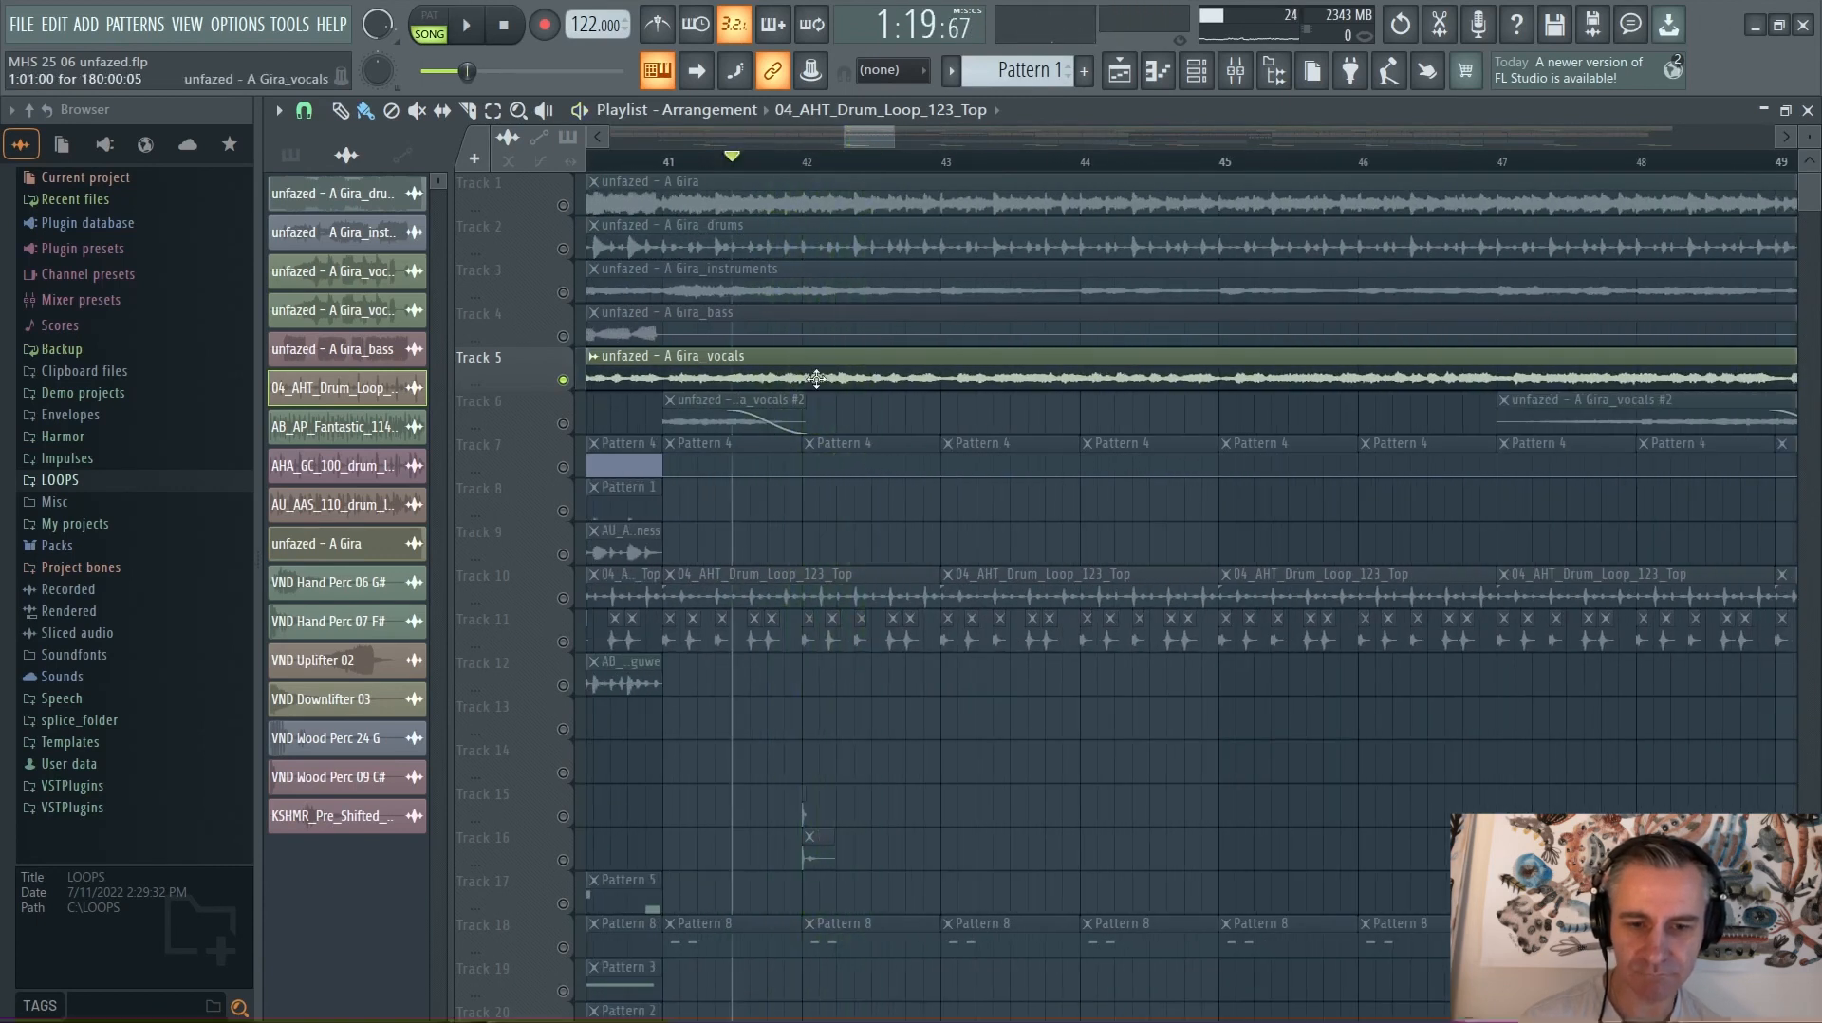
Solo Tracks 15 and 16, play their layered wood hit at bar 42, and restore all tracks
left_click(564, 817, "ctrl")
left_click(565, 861)
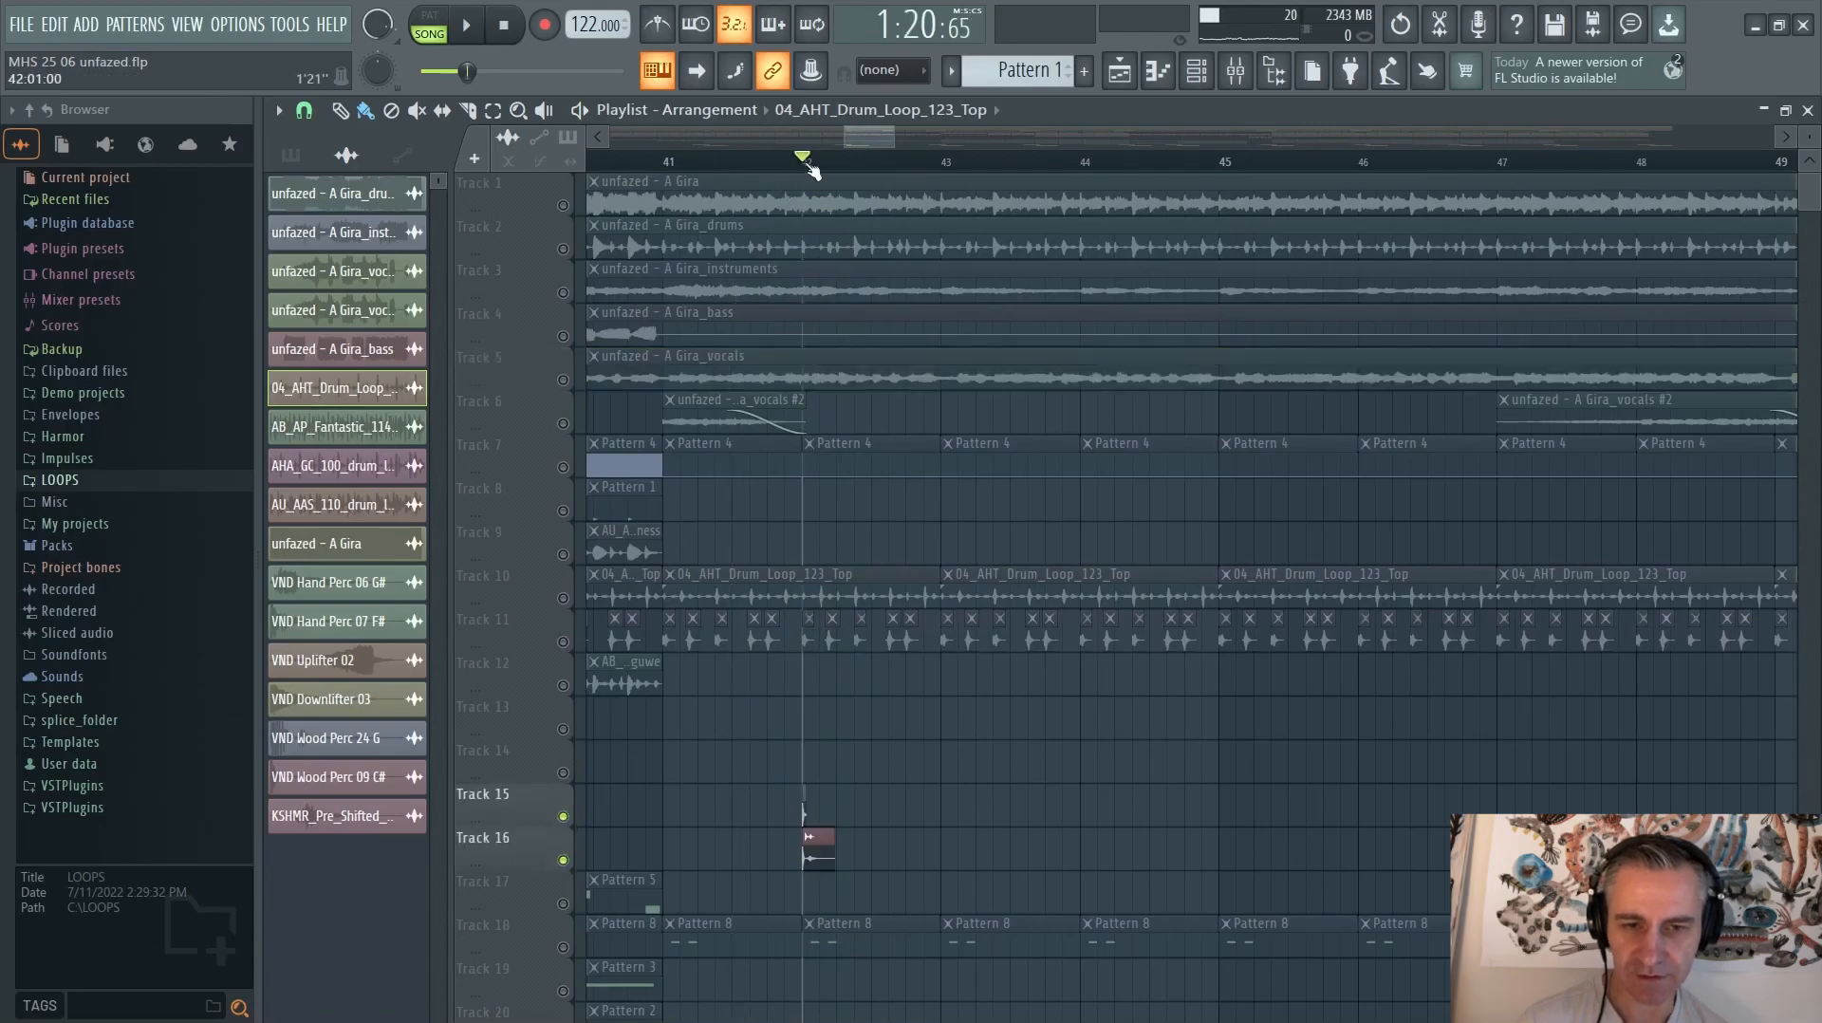
scroll(664, 764, "down", 5)
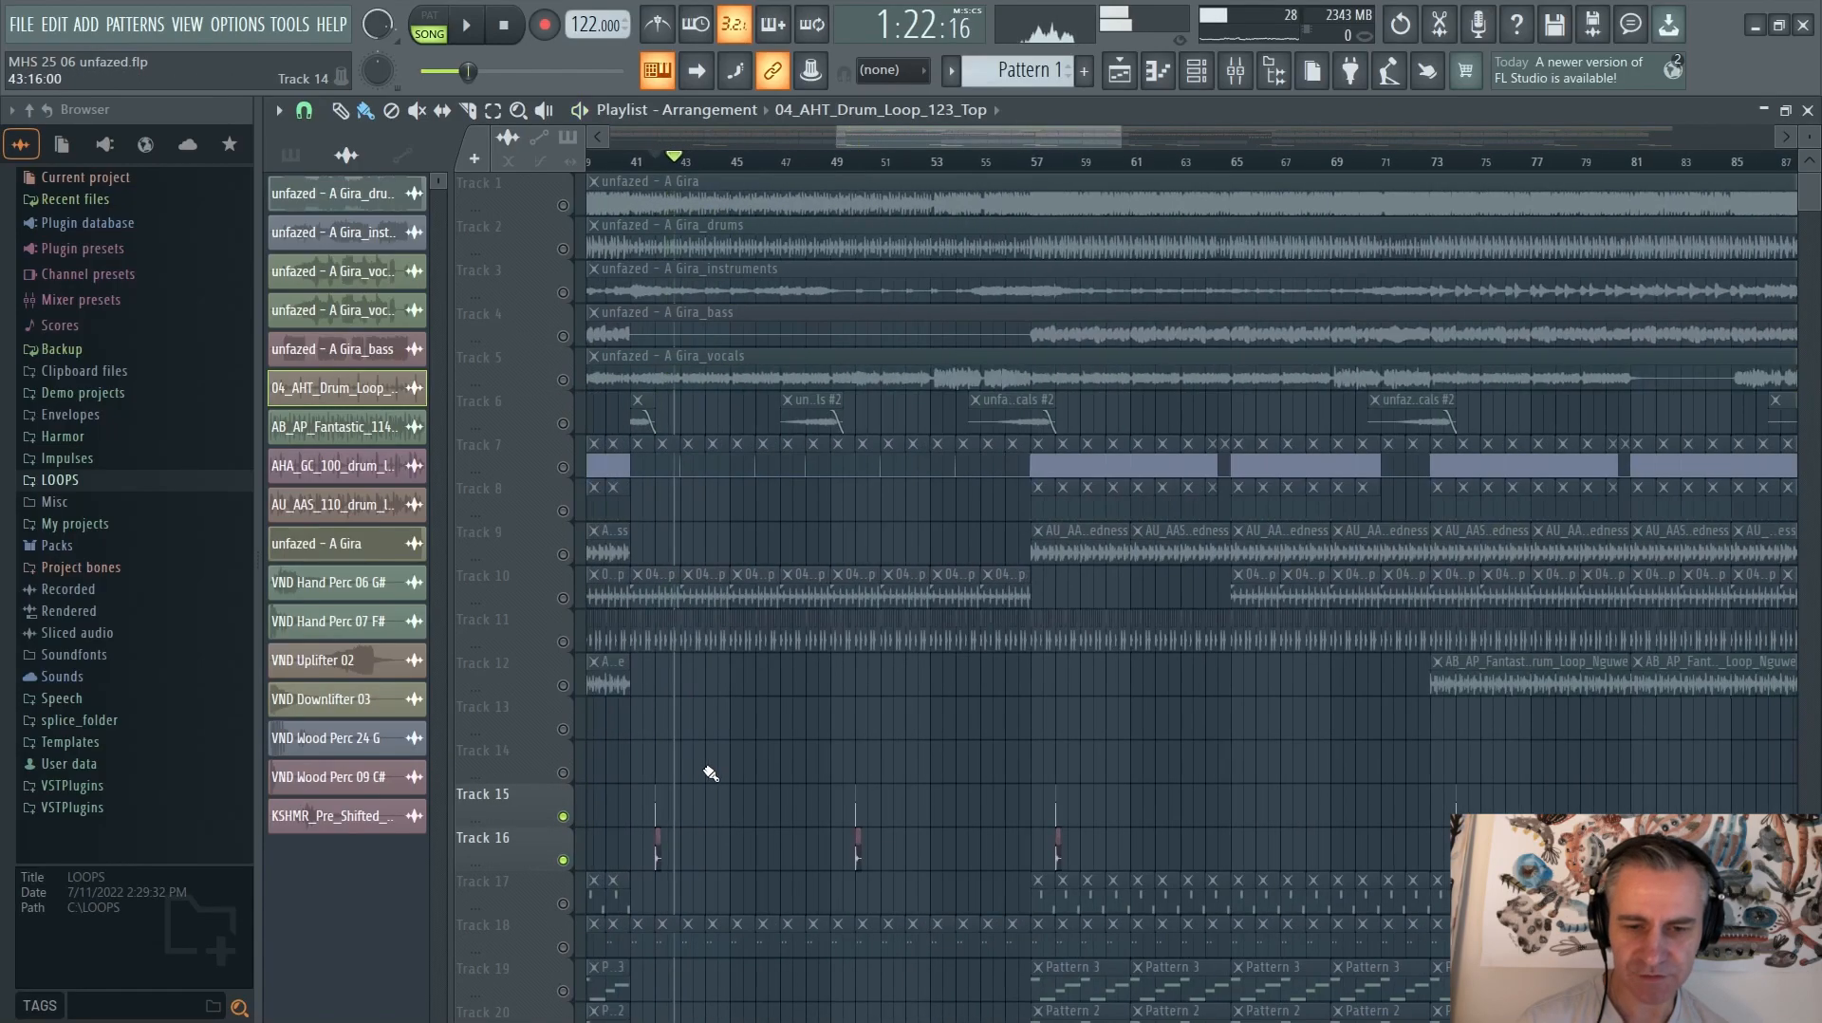
left_click(563, 817, "ctrl")
scroll(610, 763, "down", 3)
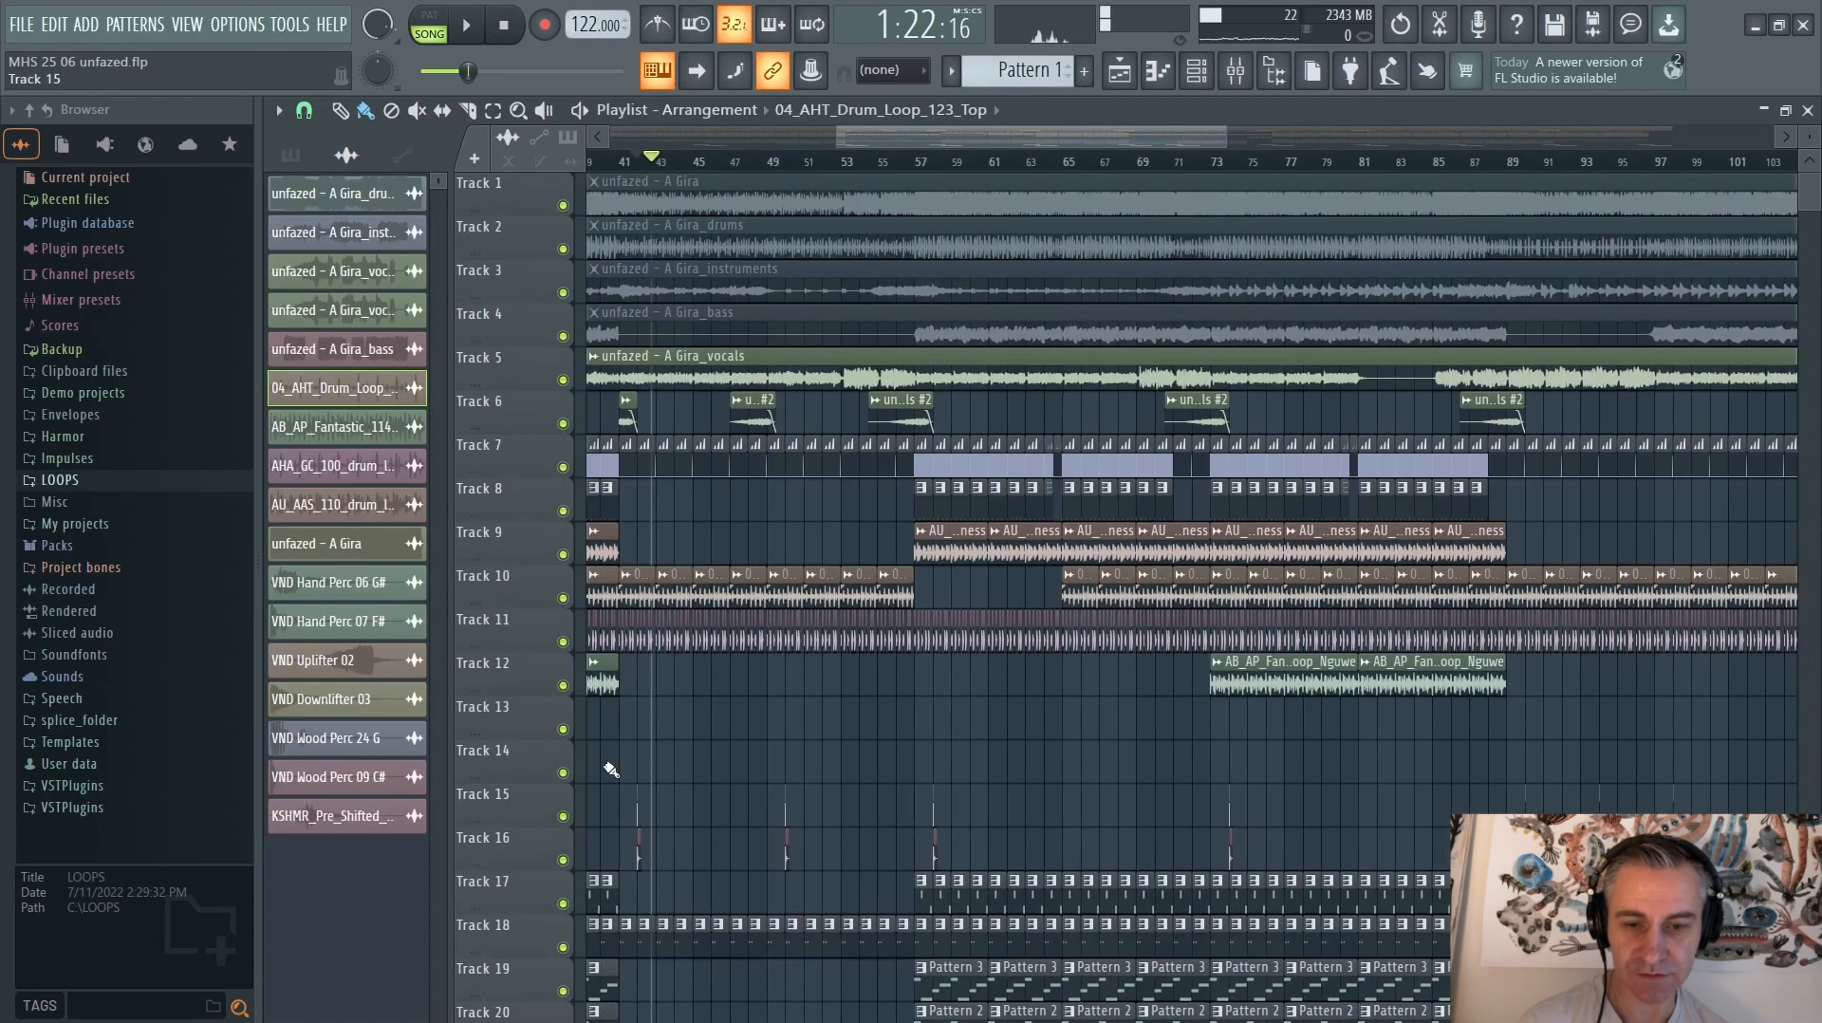
left_click(504, 25)
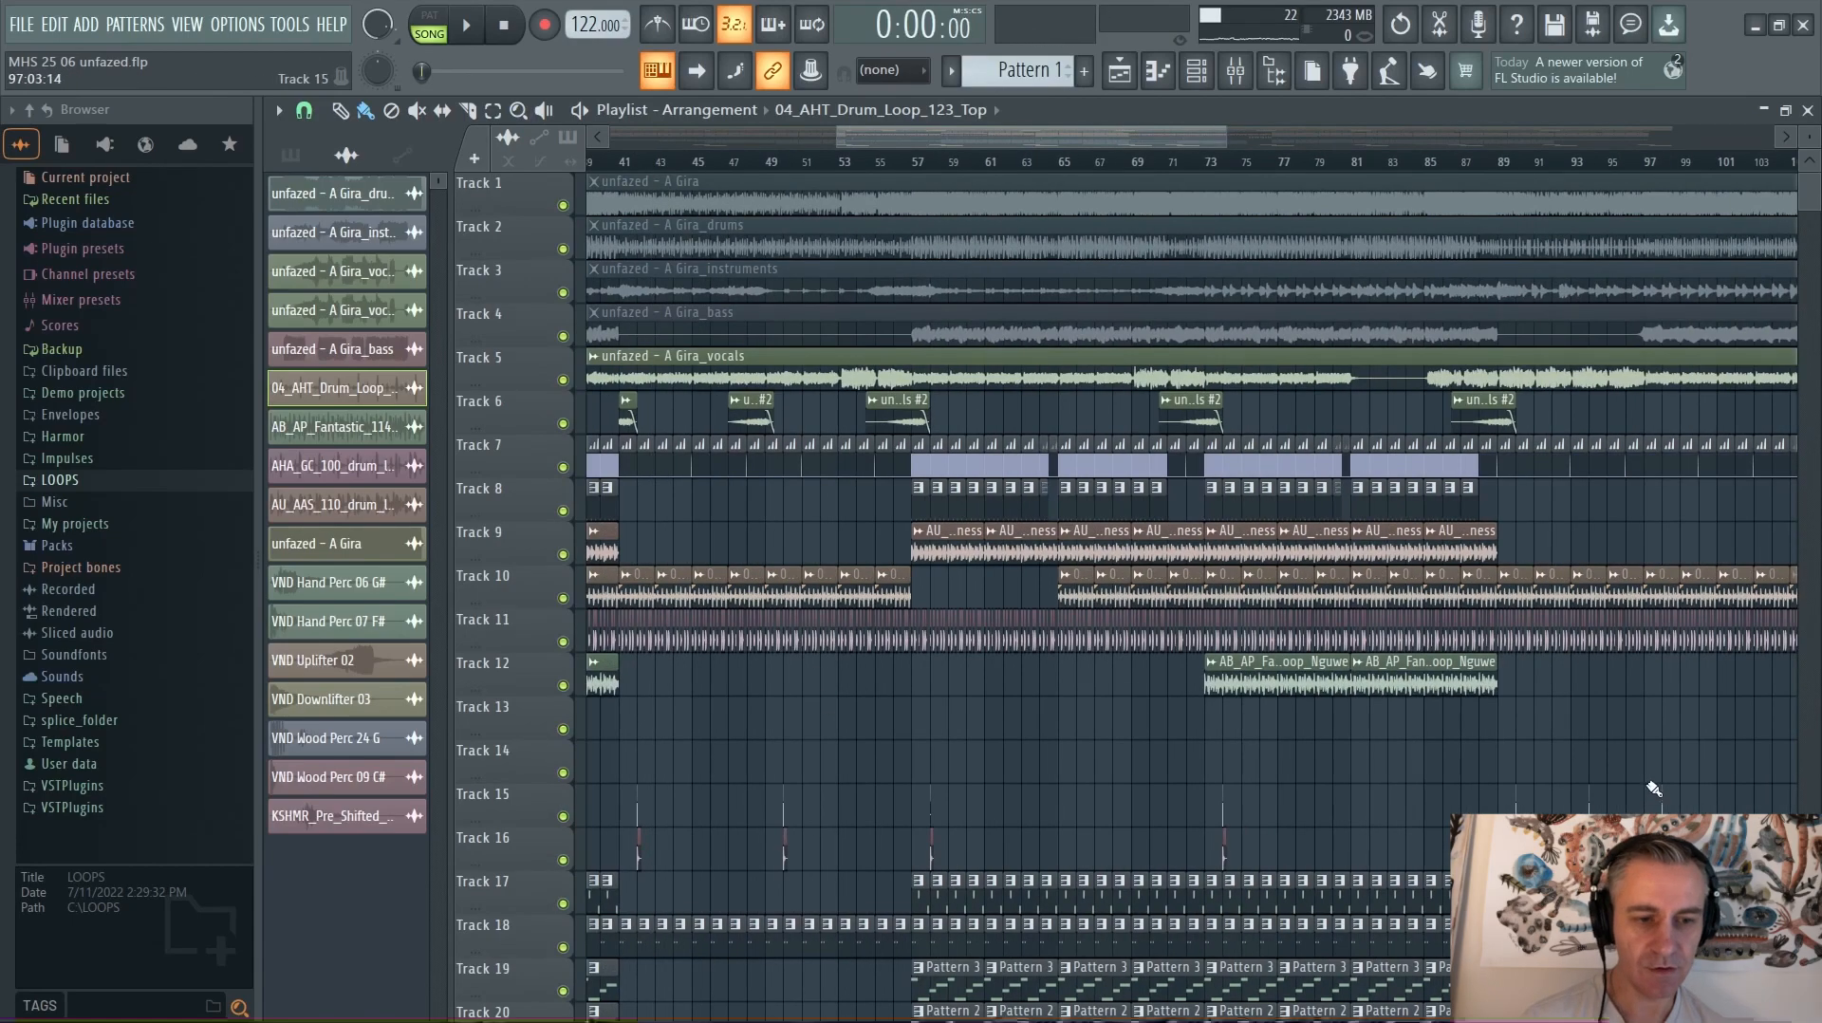
Review where the Track 15 and 16 wood hits fall, then solo Track 17 and play it from bar 57
scroll(1346, 772, "up", 6)
scroll(908, 618, "down", 3)
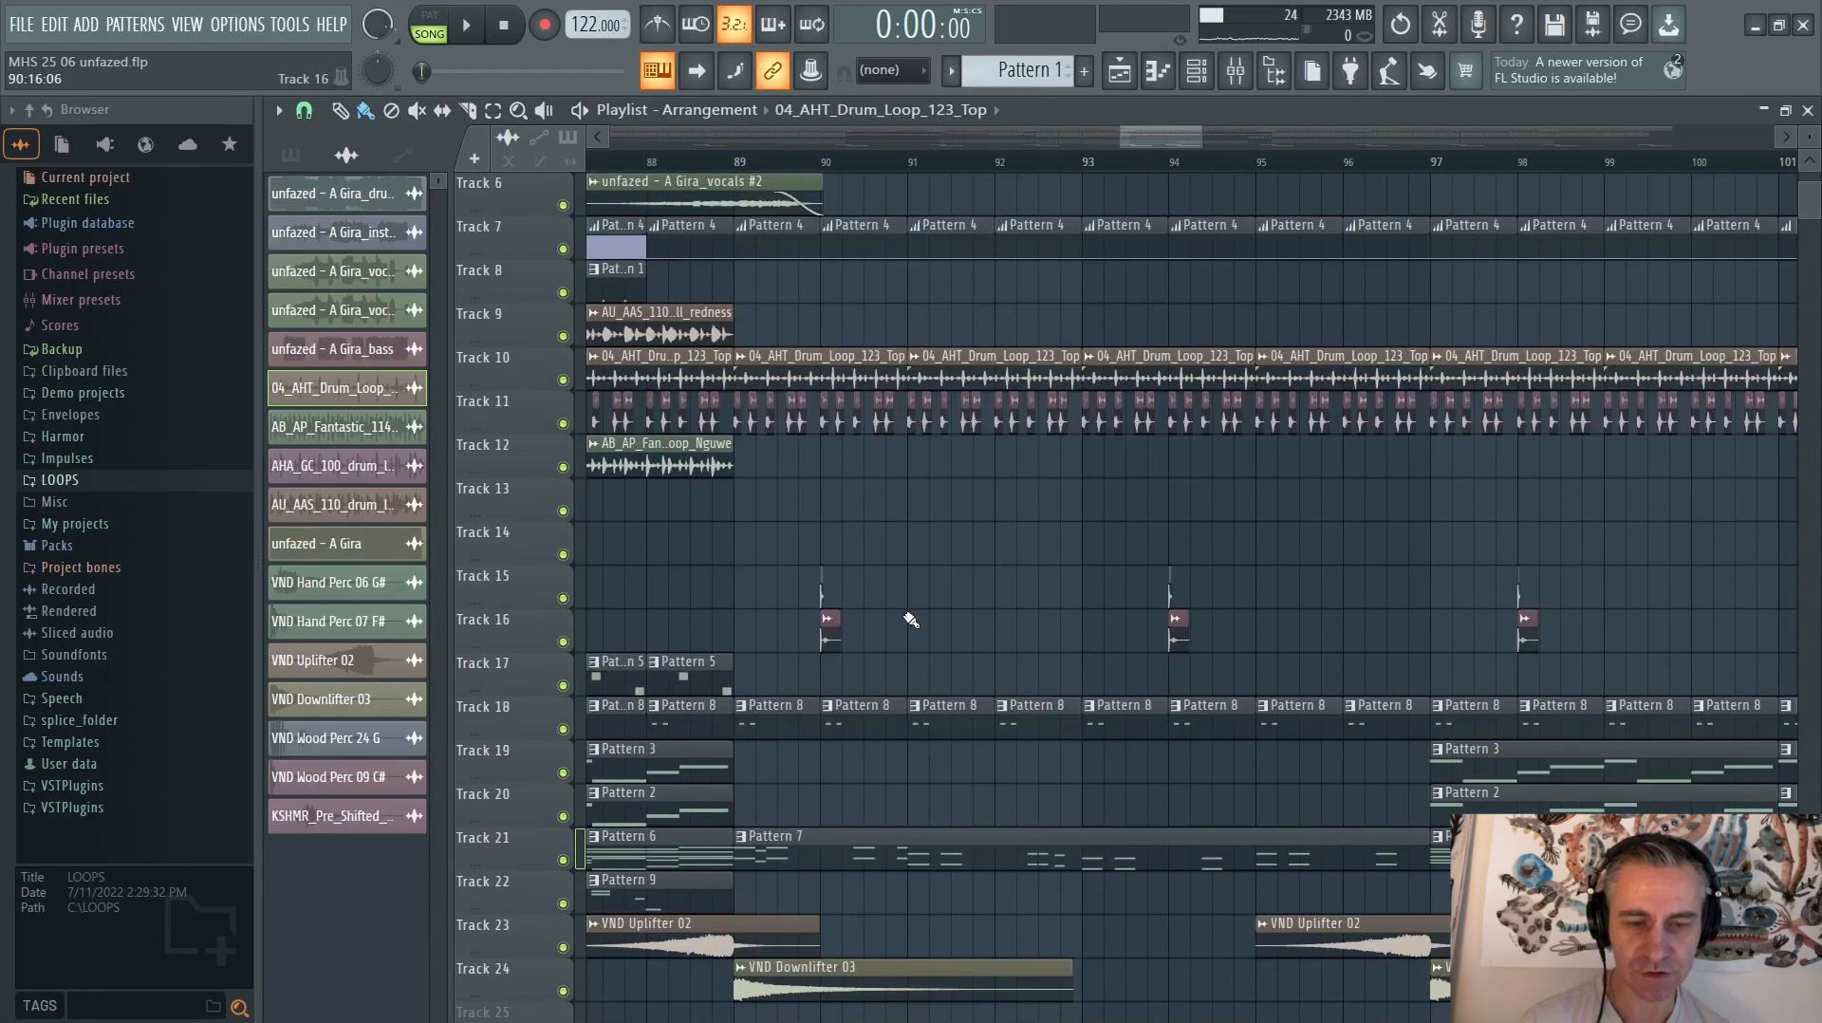
scroll(983, 568, "down", 3)
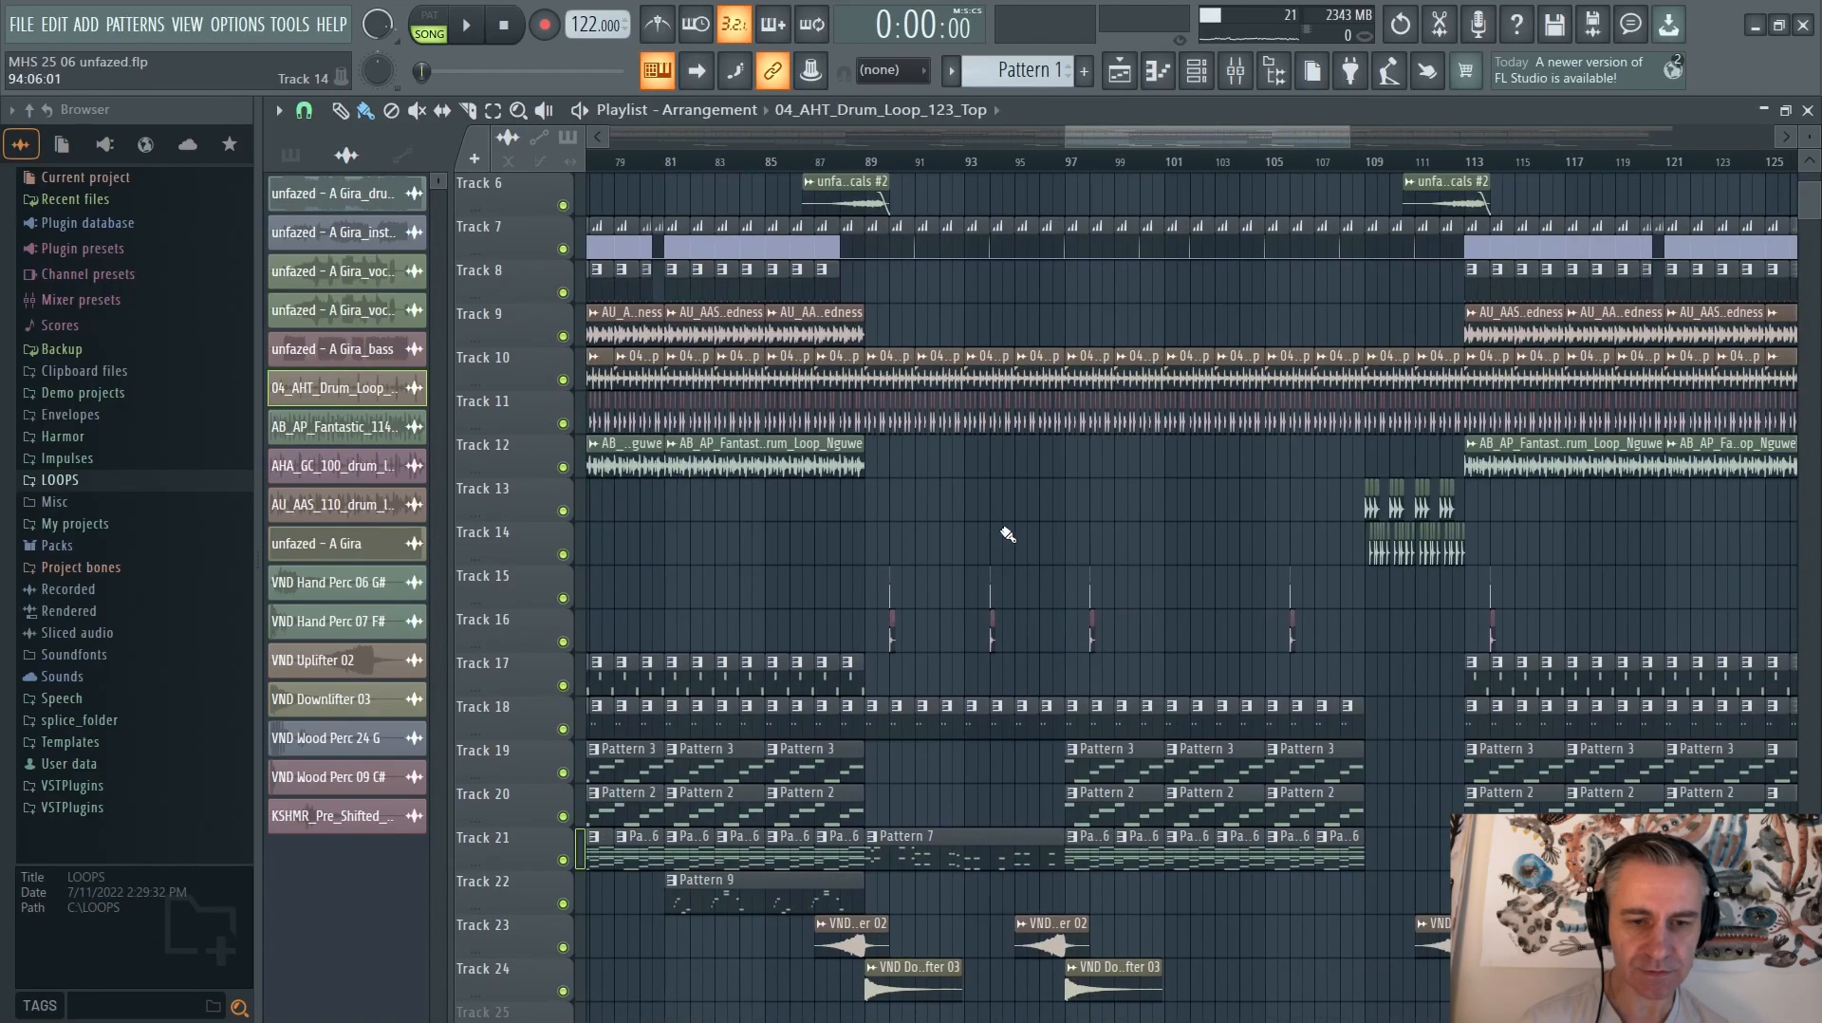
scroll(596, 406, "down", 3)
scroll(1057, 341, "left", 5)
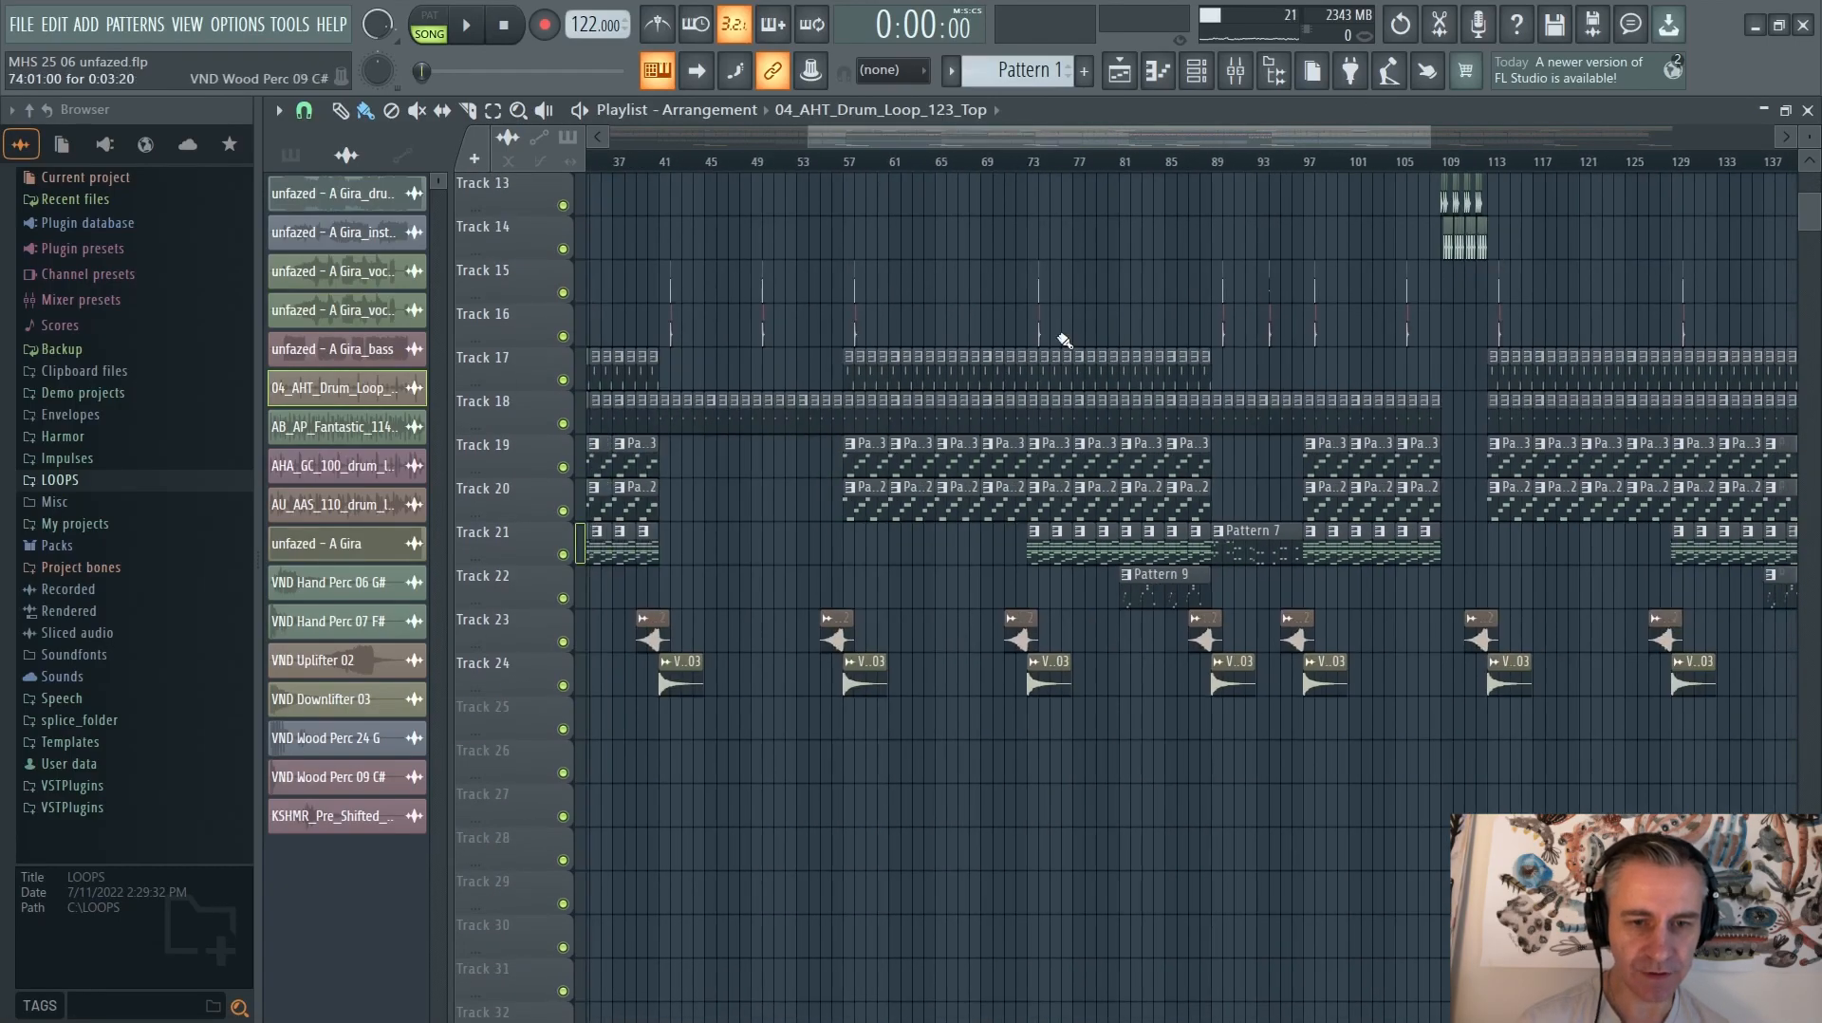
right_click(556, 349)
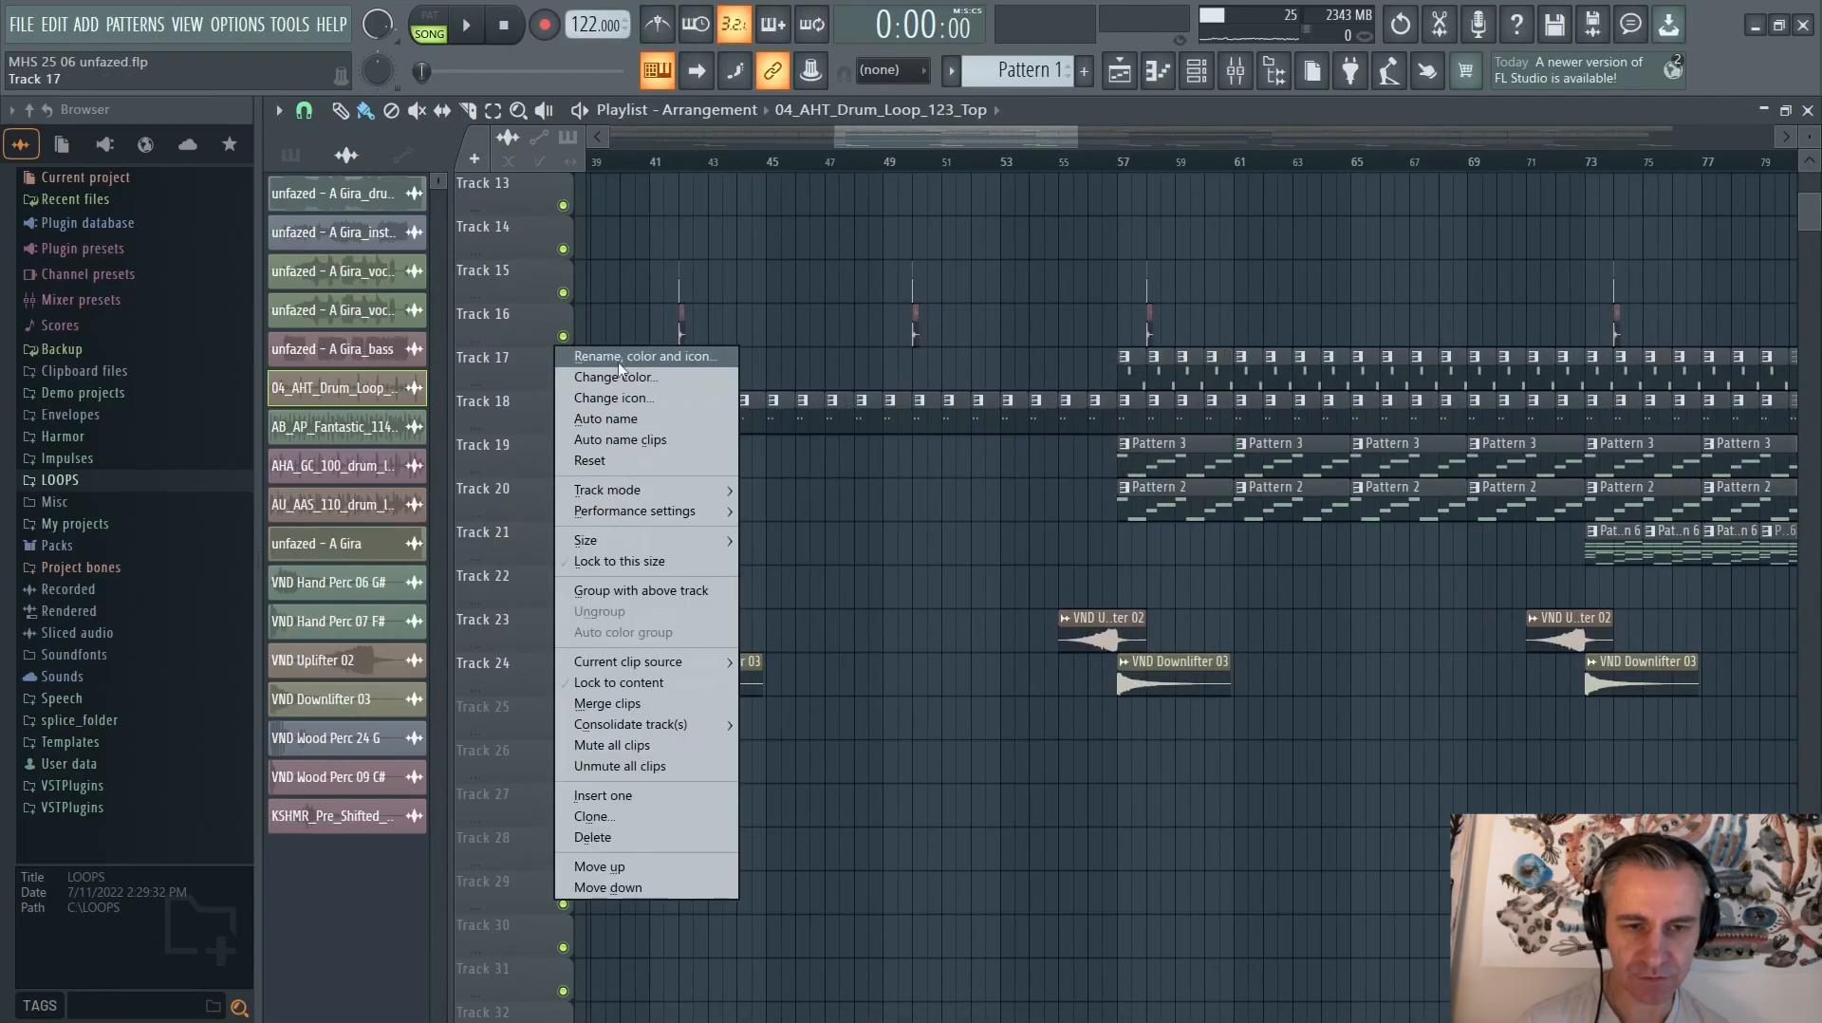
left_click(882, 253)
left_click(563, 379, "ctrl")
left_click(1126, 162)
key("space")
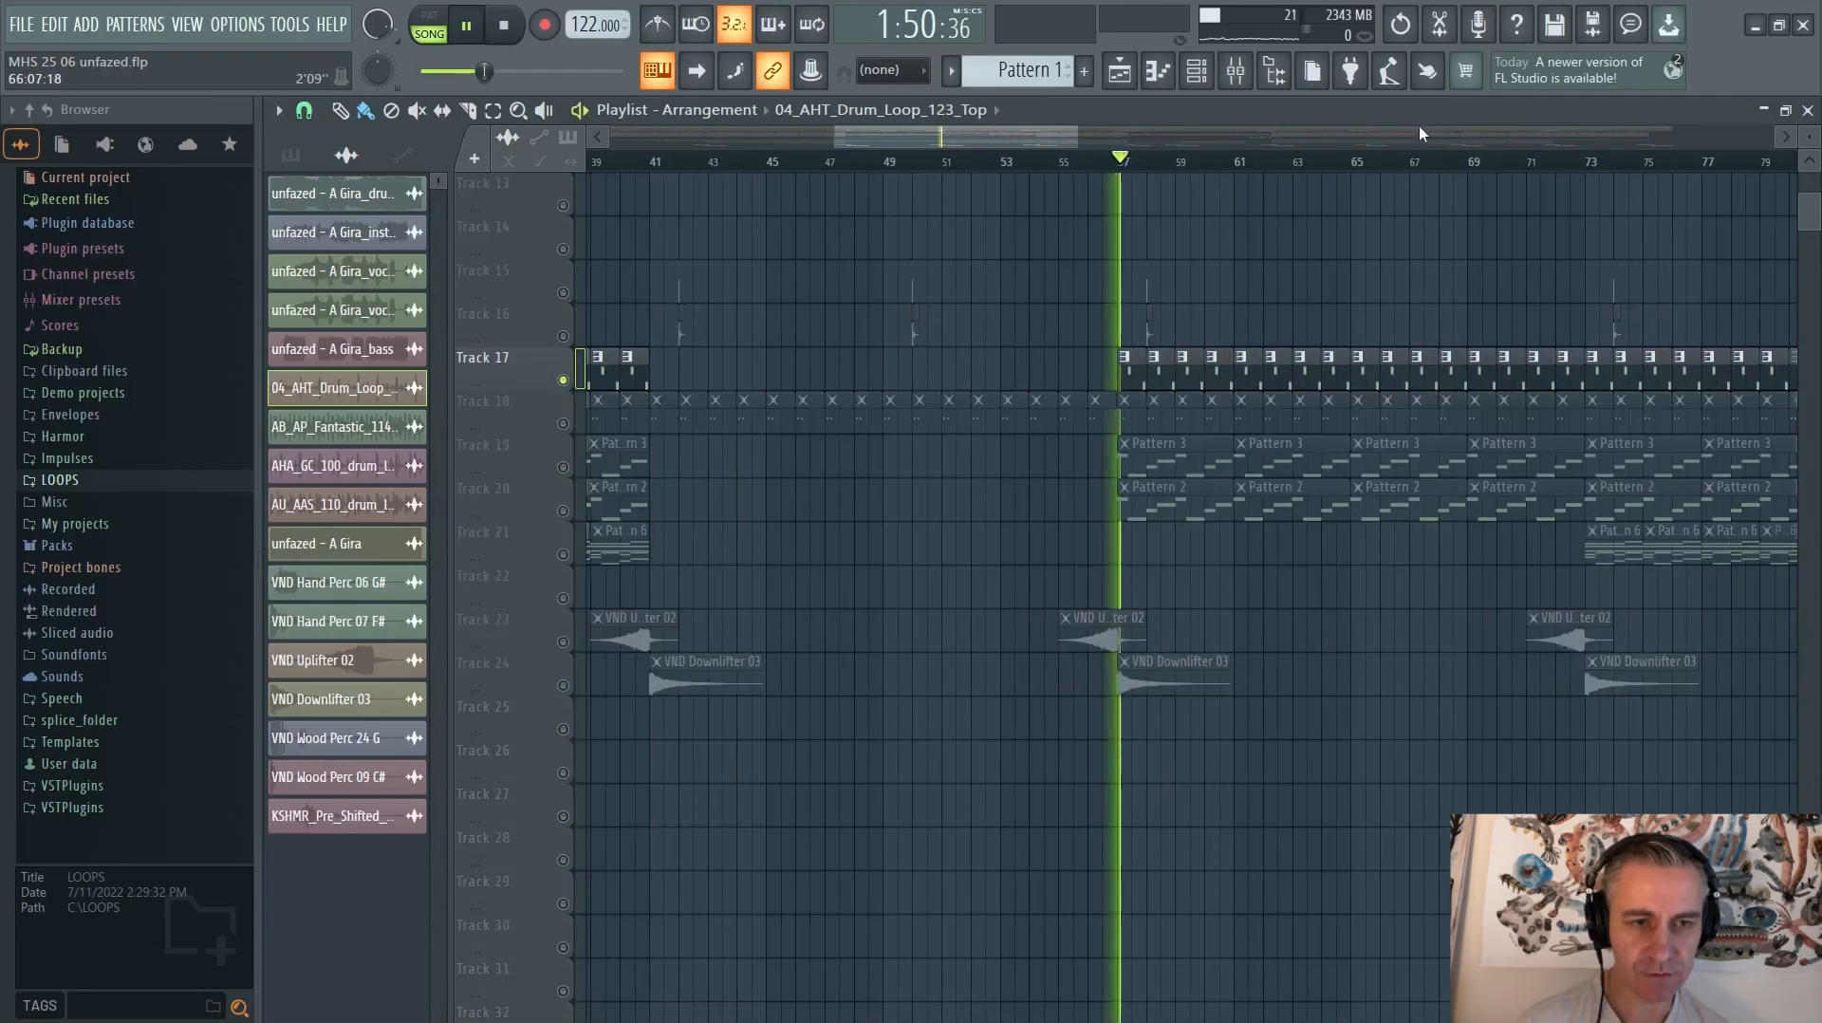
Examine the VND Tom 22 G and VND Tom 24 A notes of Pattern 5 during playback
key("F6")
left_click(1421, 376)
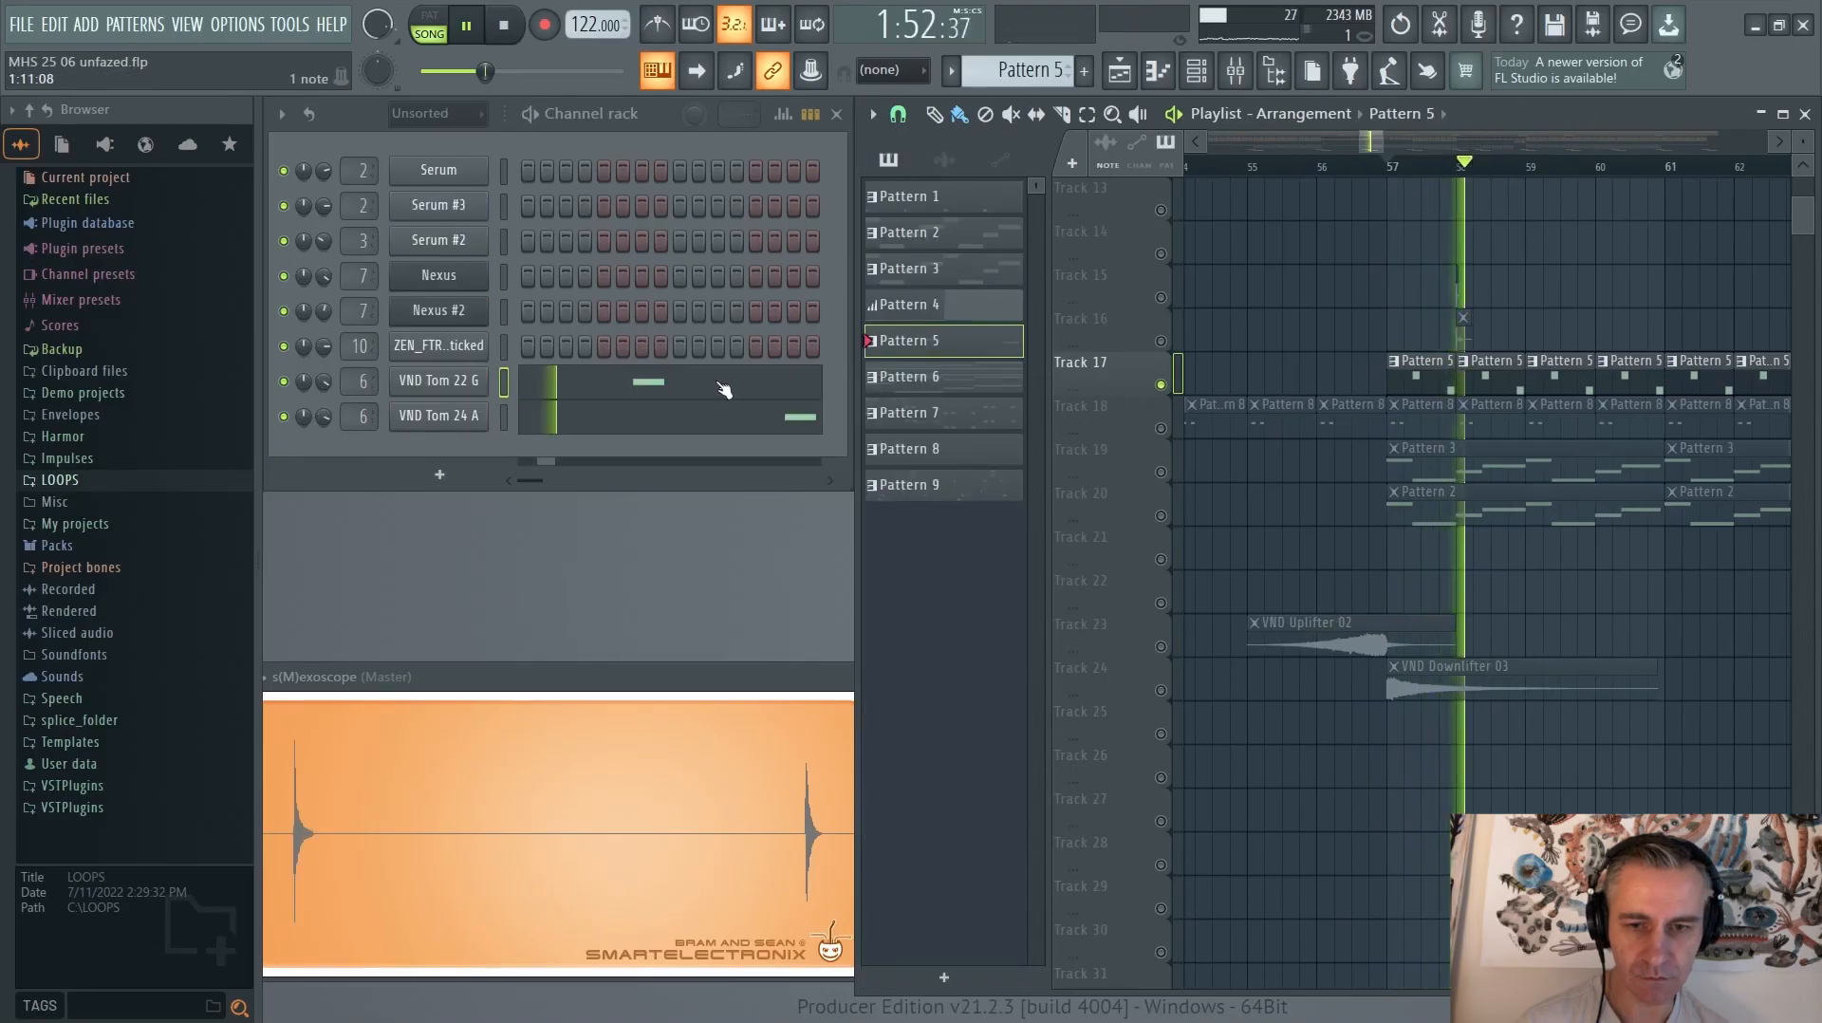
left_click(621, 393)
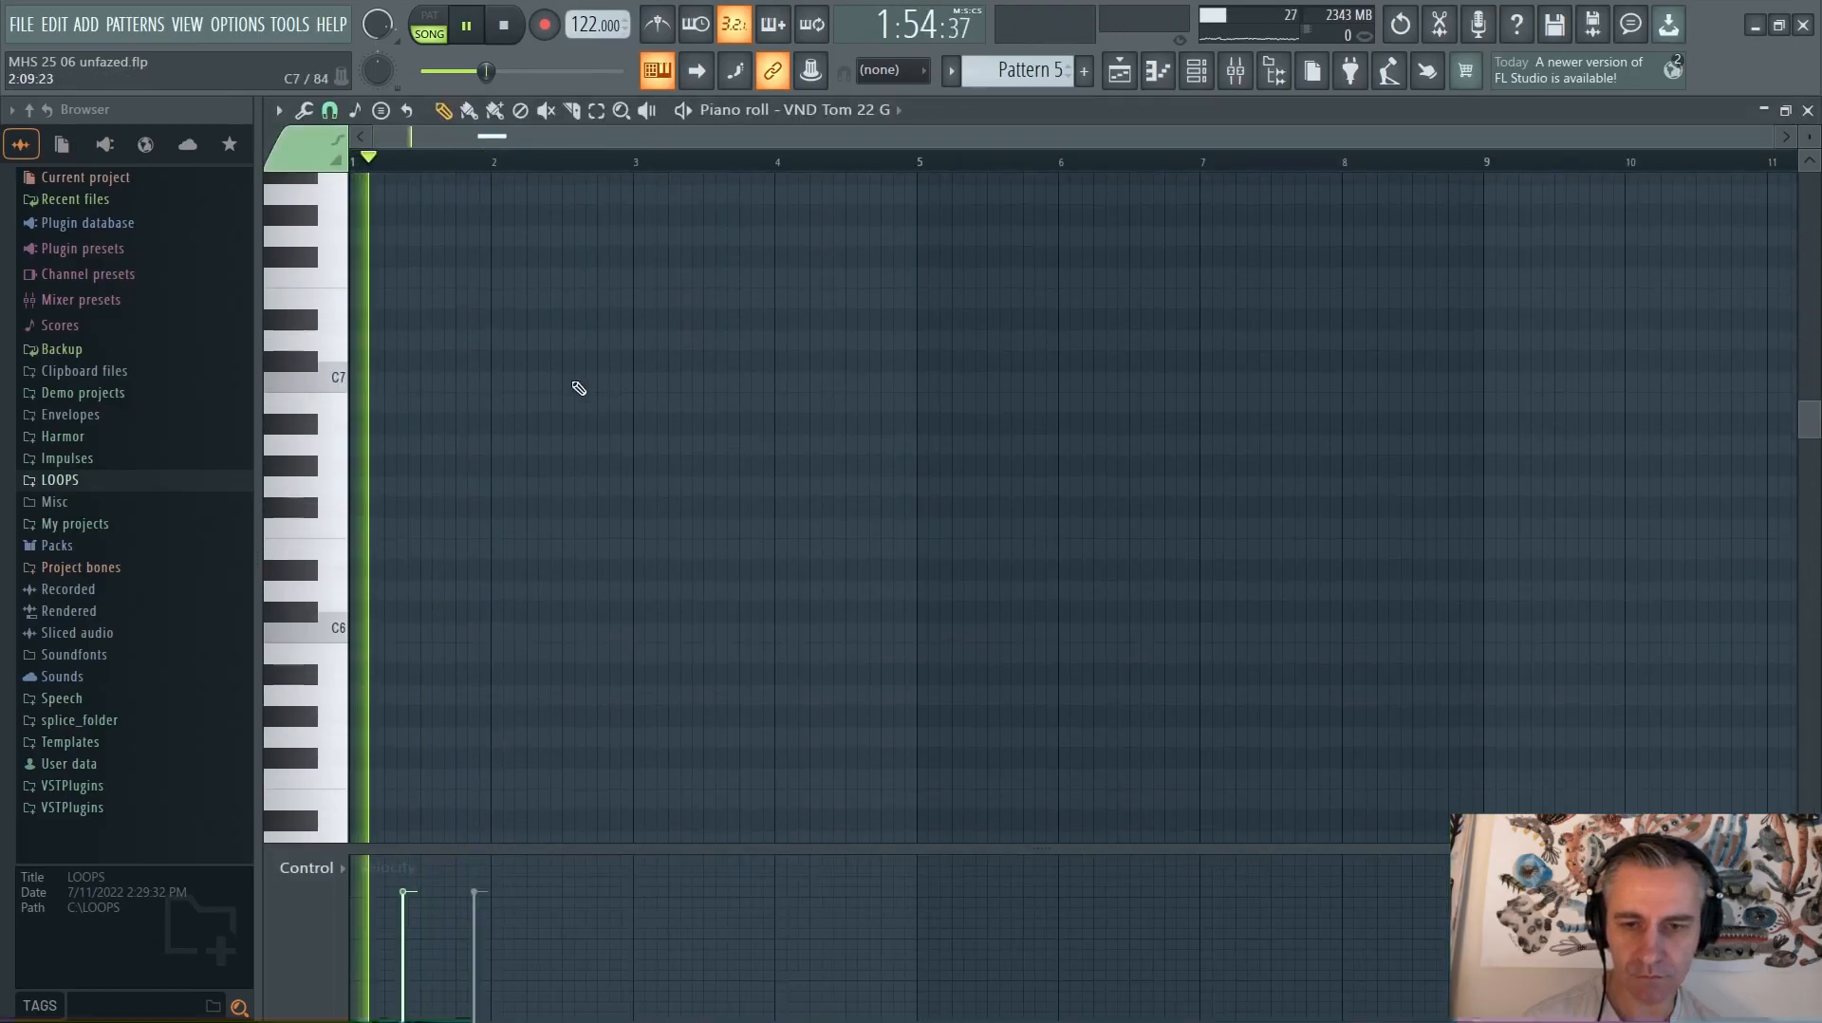
key("F7")
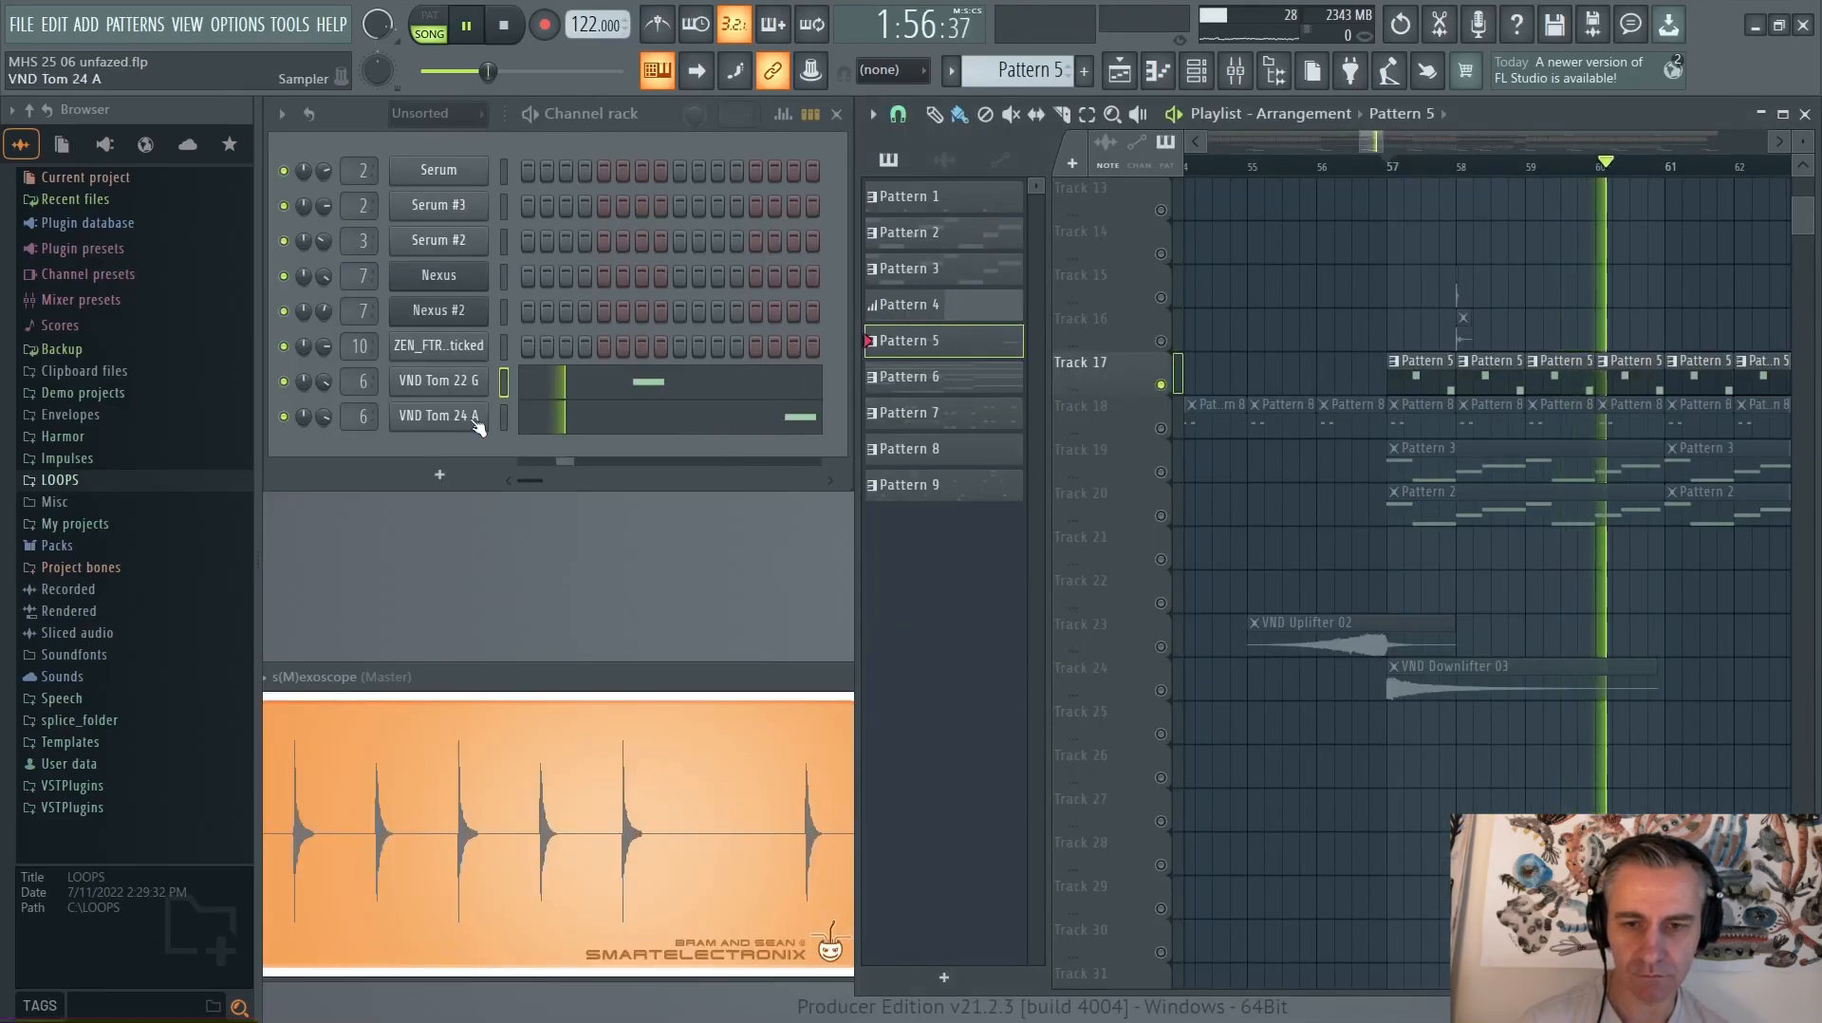
key("space")
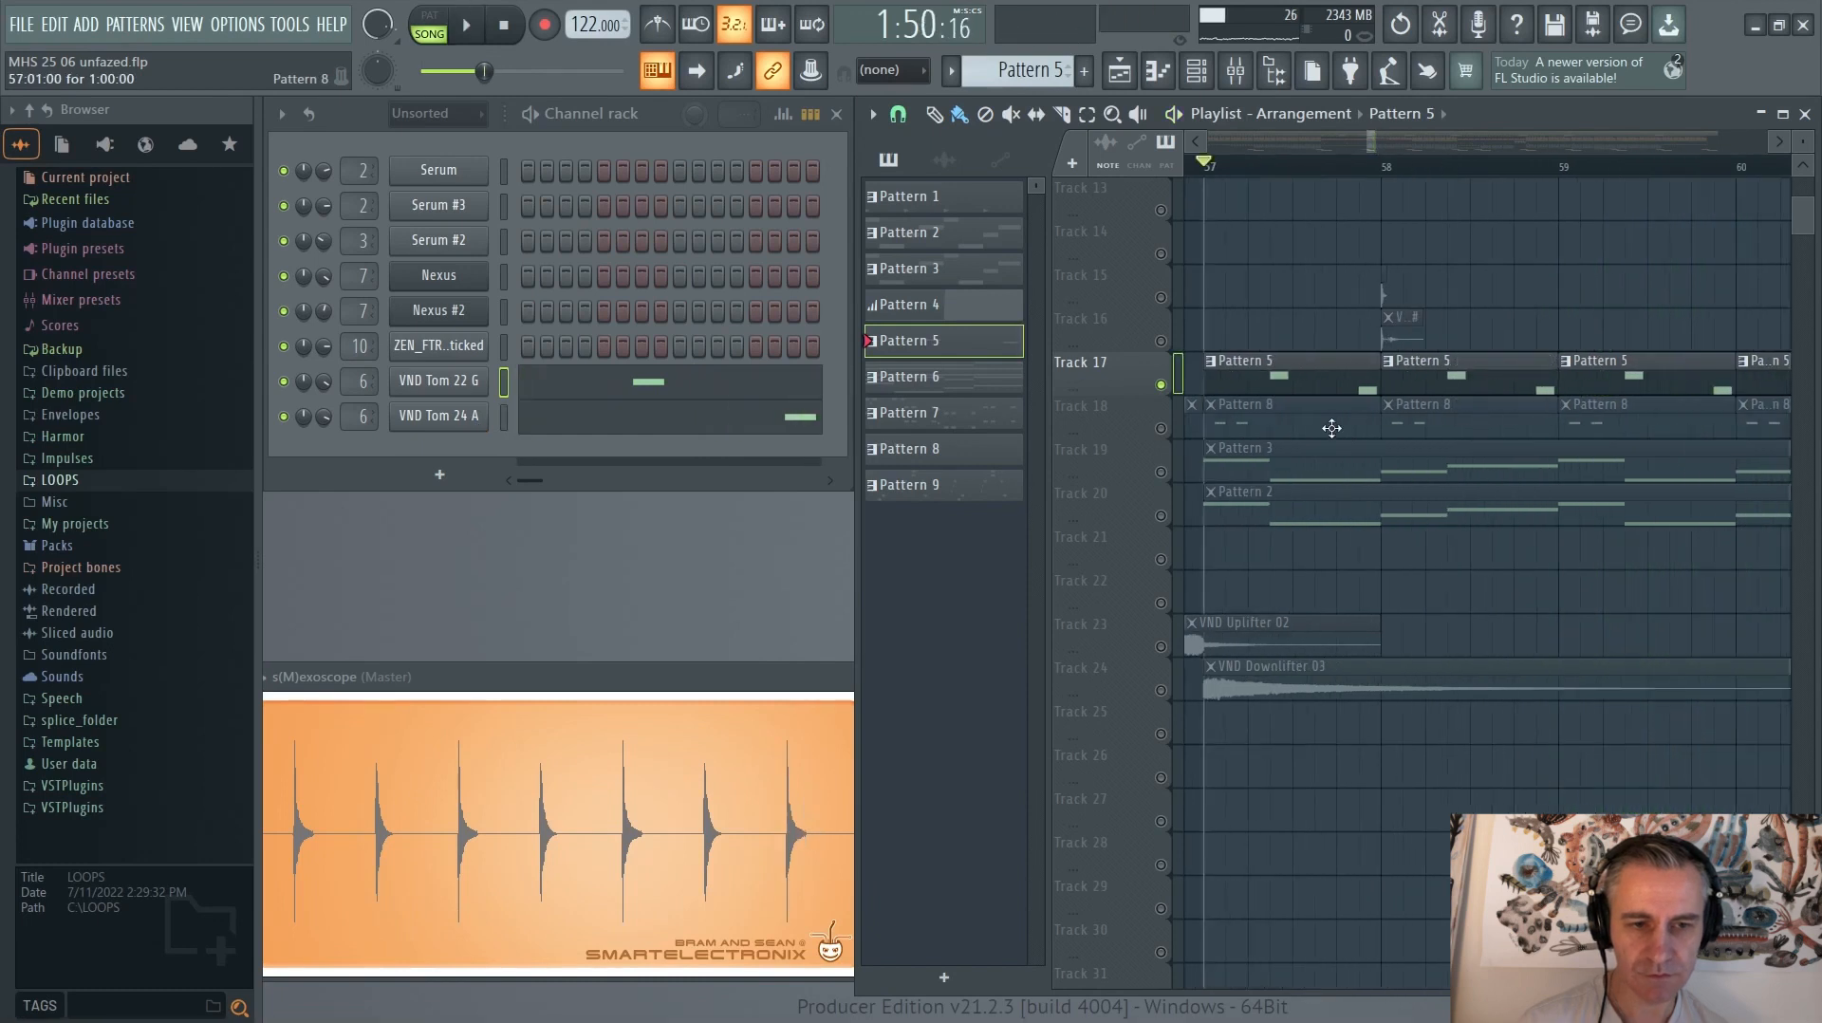
Inspect the toms' Fruity Parametric EQ 2 curve on mixer Insert 6 and return to the arrangement
scroll(1169, 439, "up", 3)
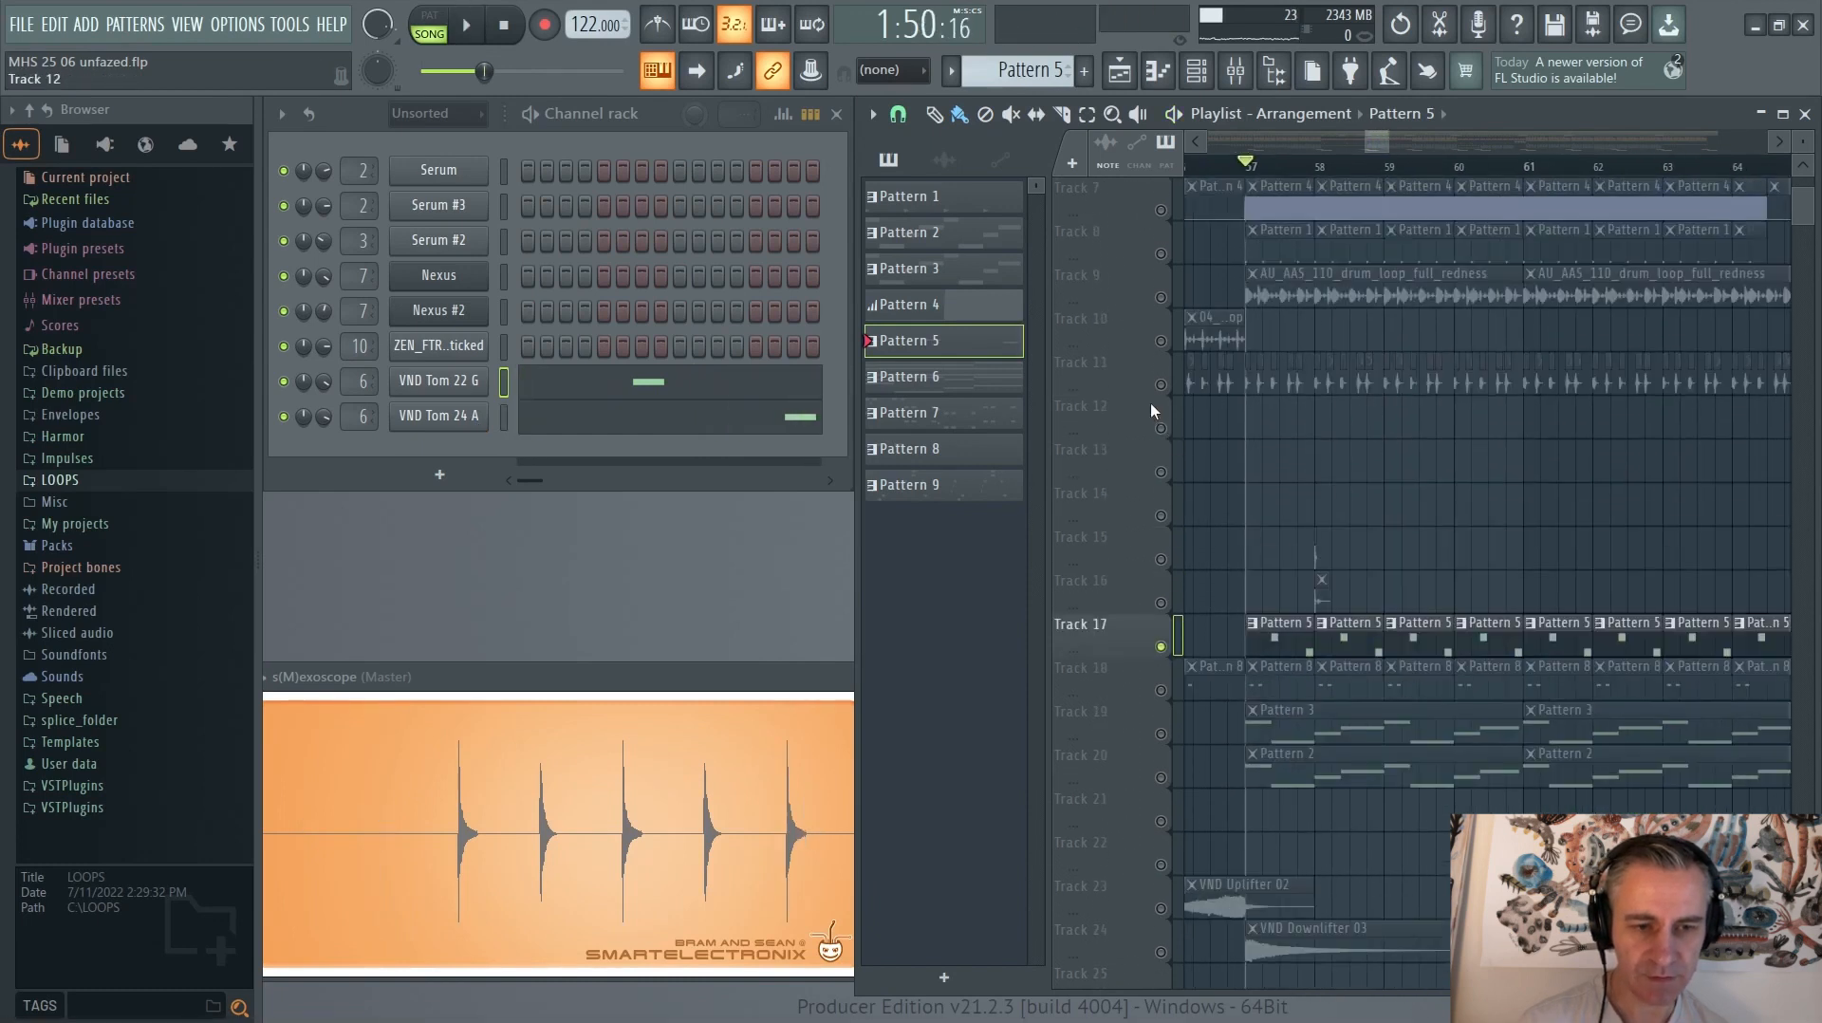
scroll(1149, 403, "down", 2)
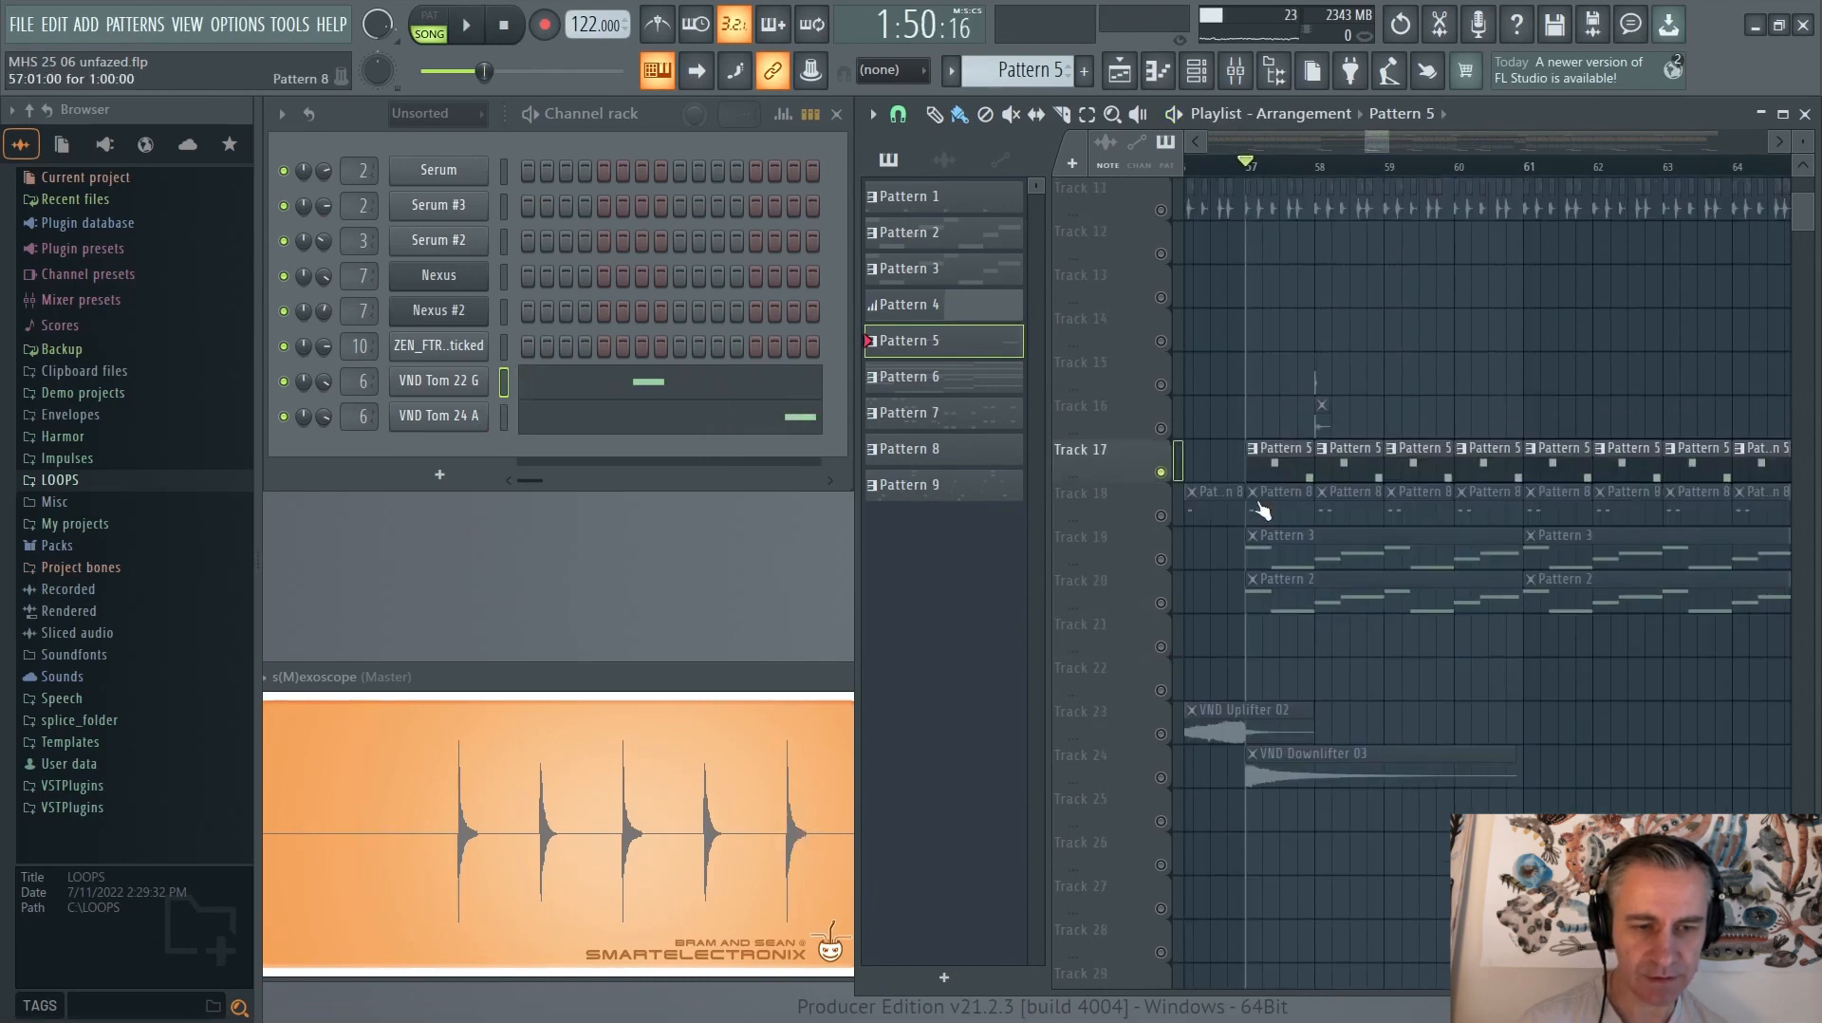
left_click(1236, 72)
left_click(492, 465)
left_click(1613, 449)
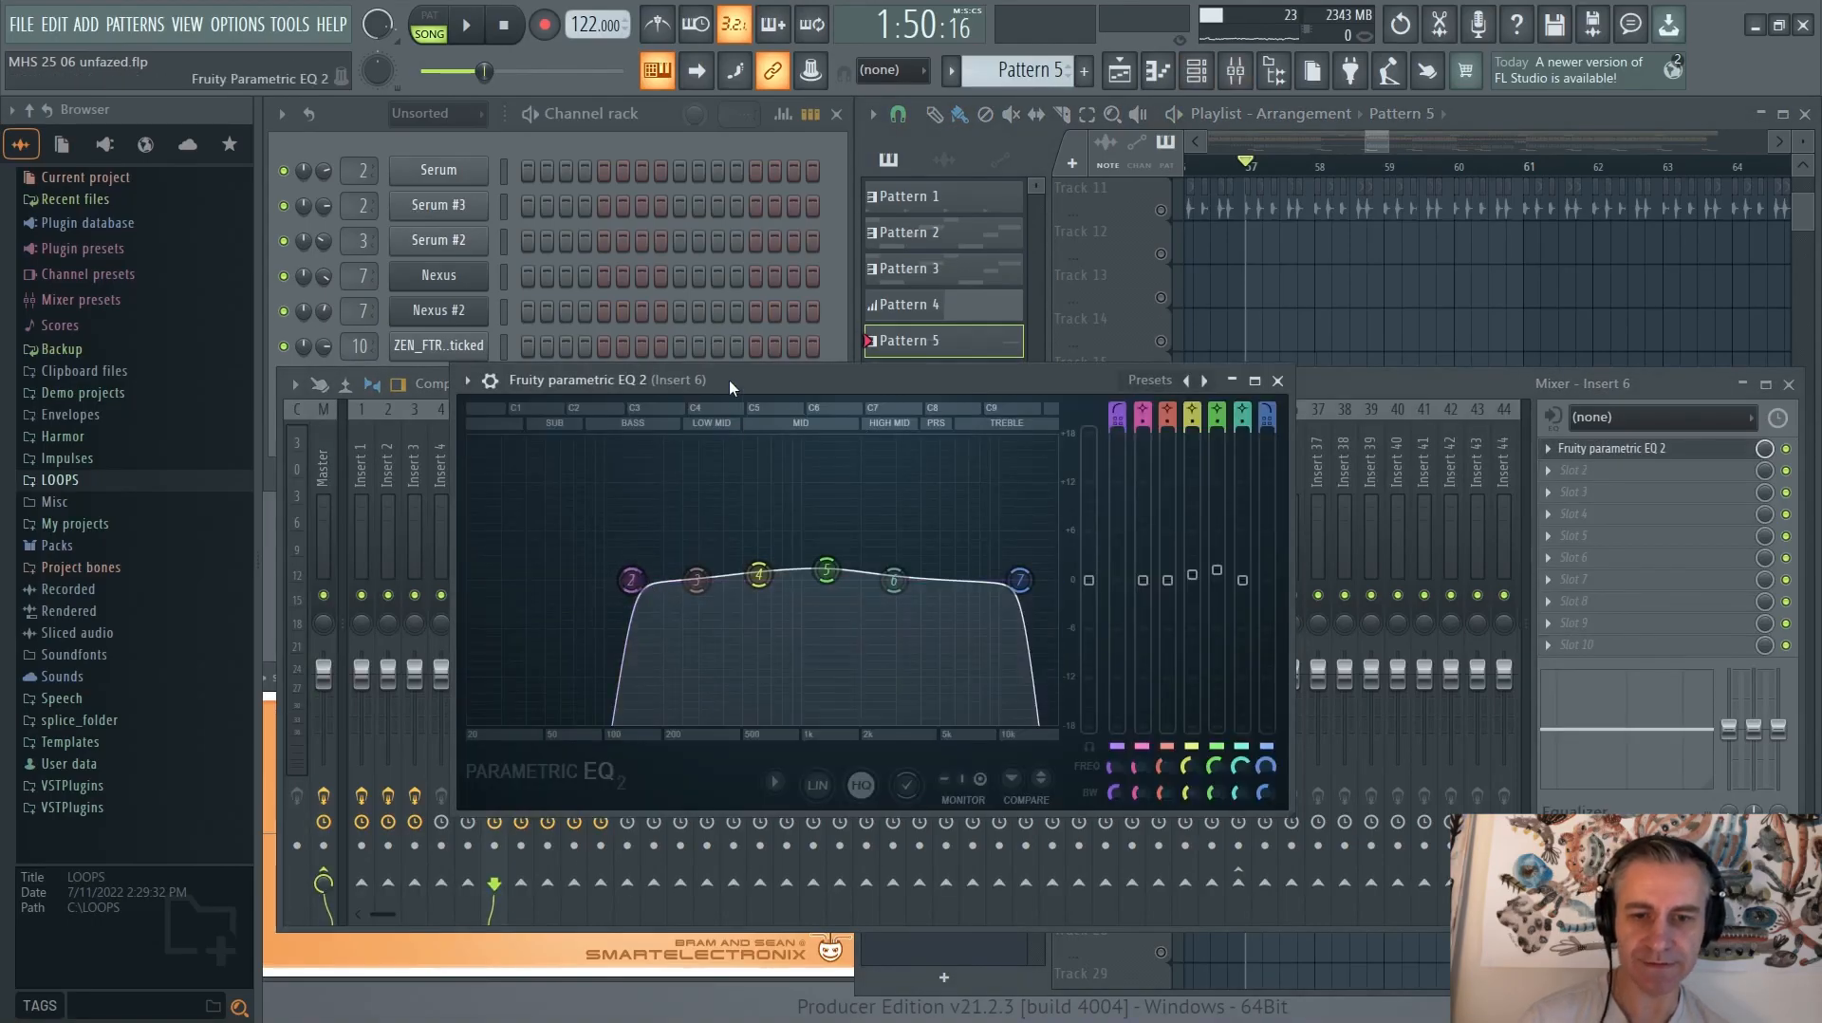
key("Escape")
key("Escape")
Add Tracks 19 and 20 to the soloed toms and play the three tracks together from bar 57
left_click(1160, 559)
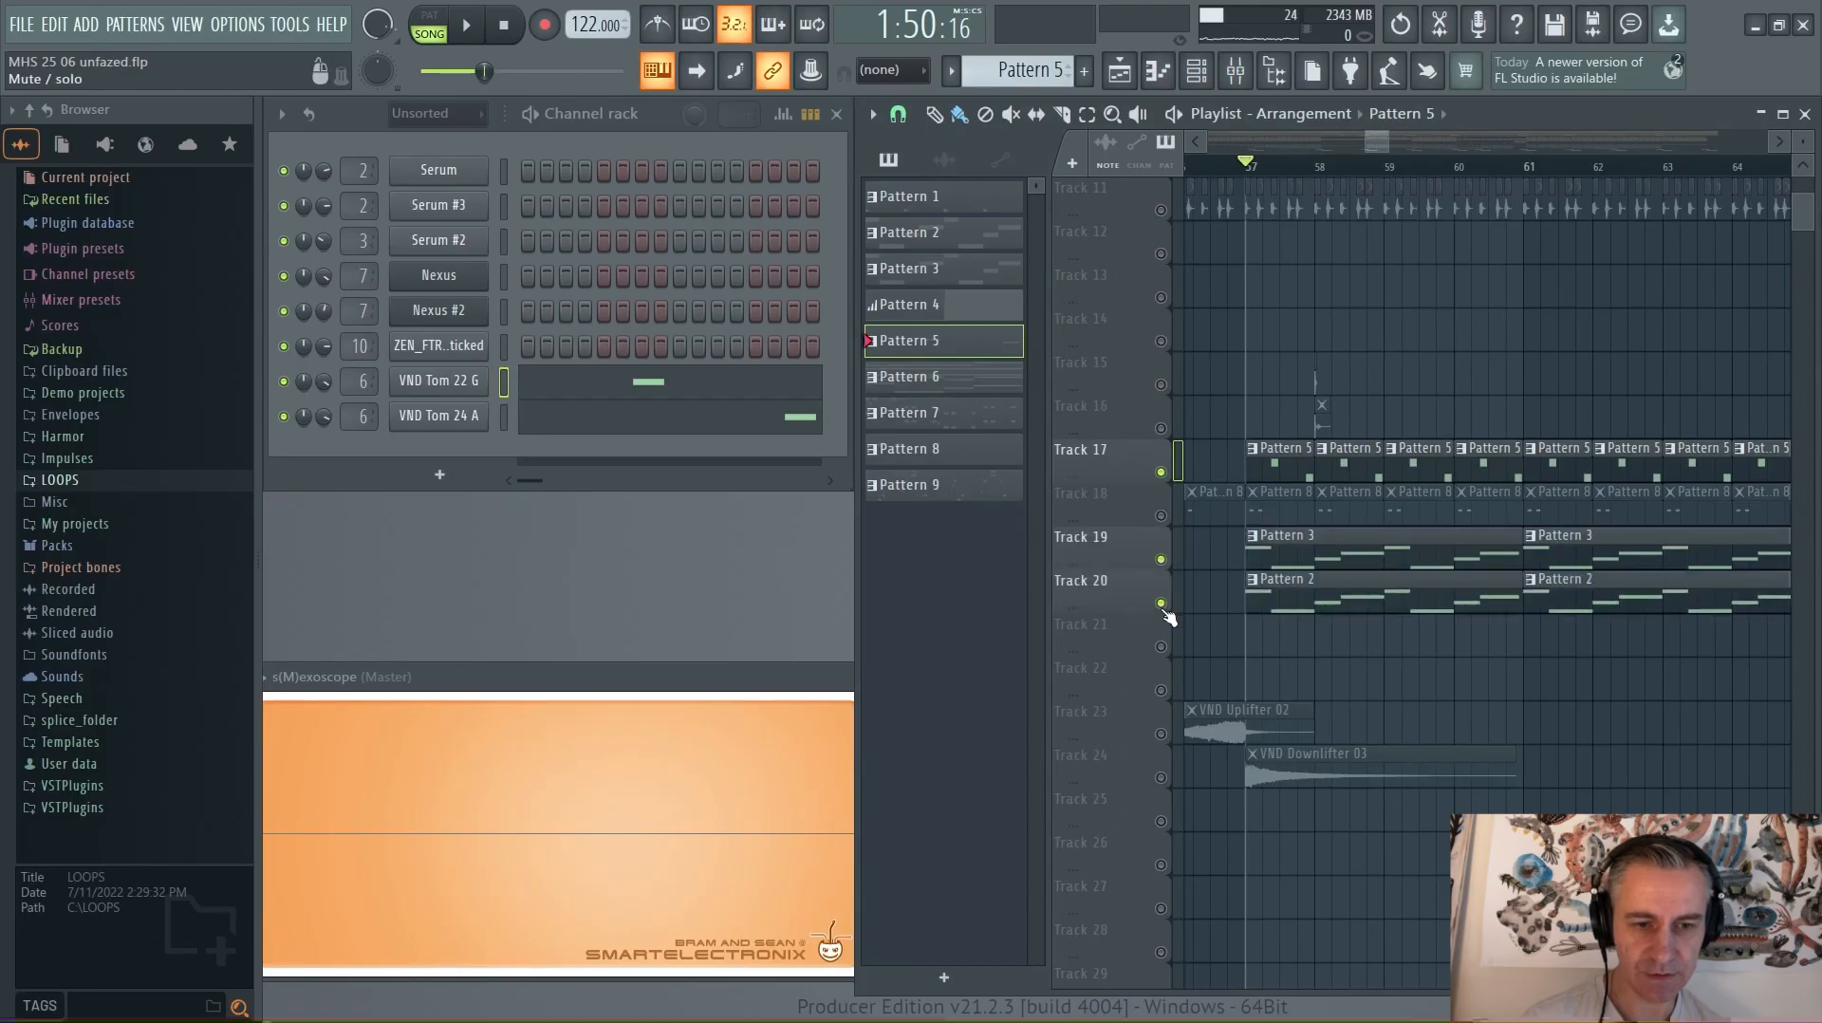
left_click(1160, 603)
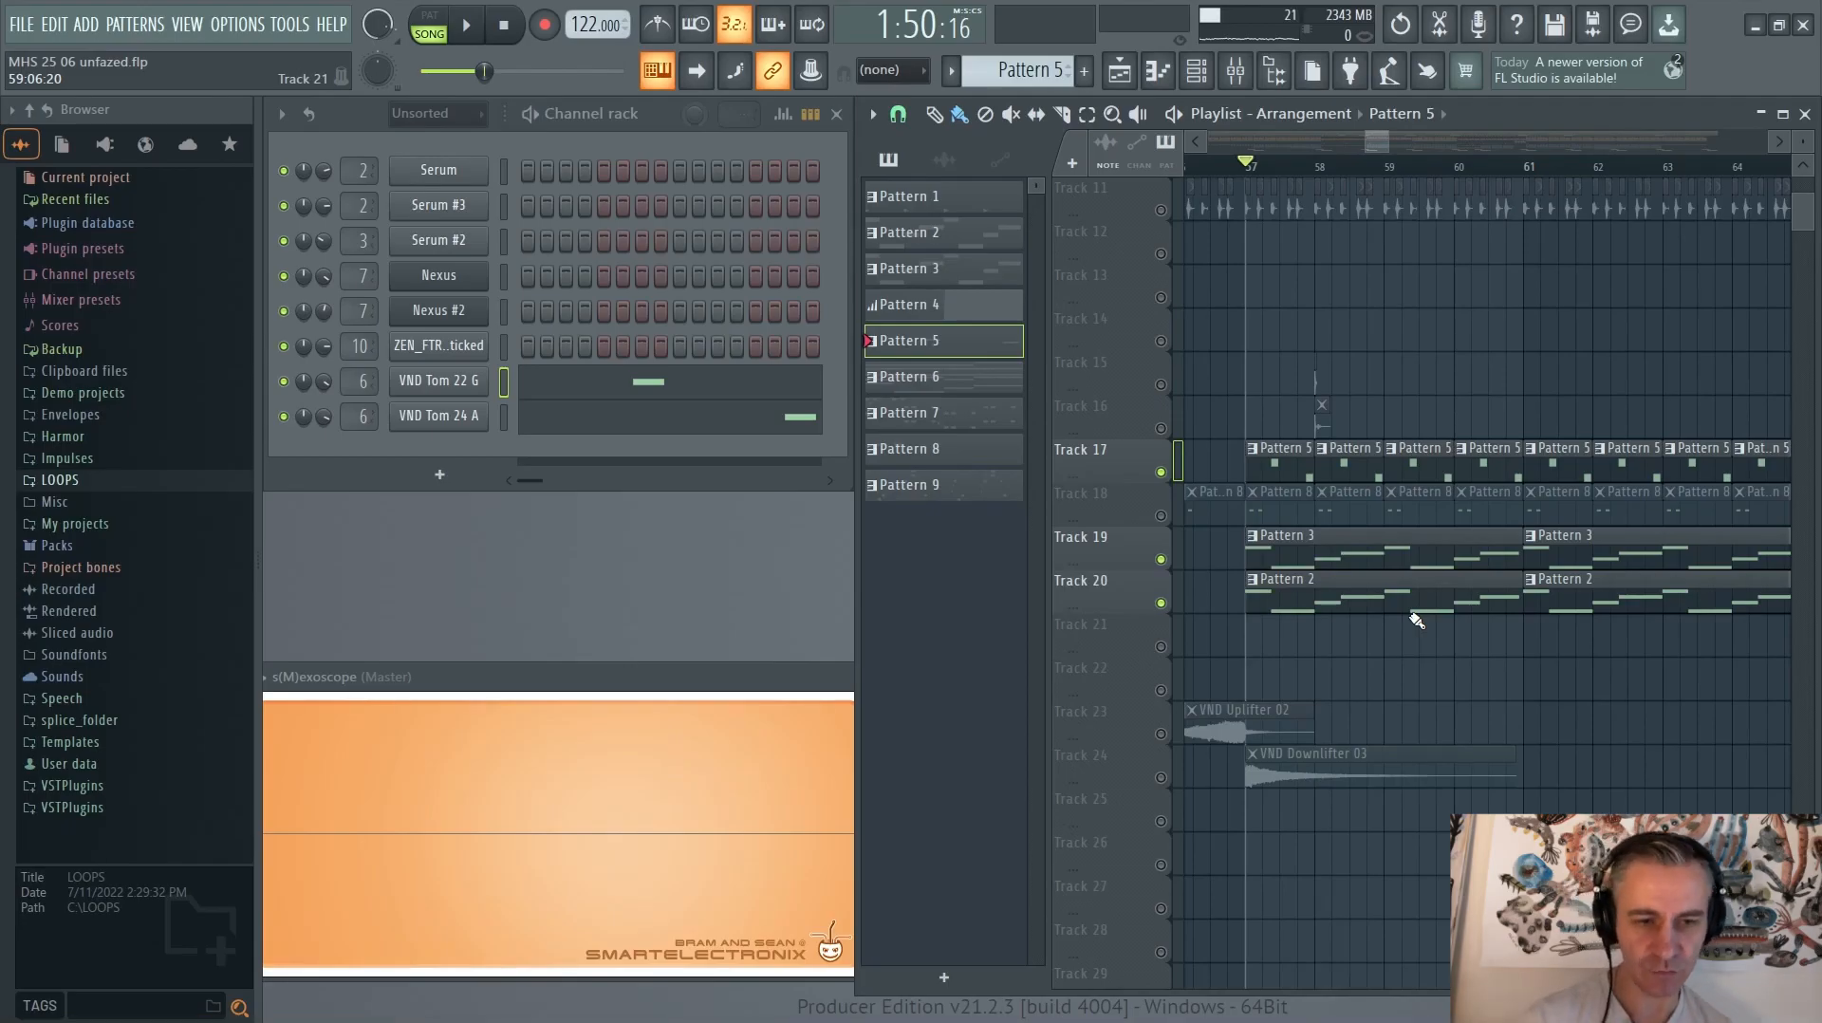
key("space")
scroll(1281, 637, "up", 3)
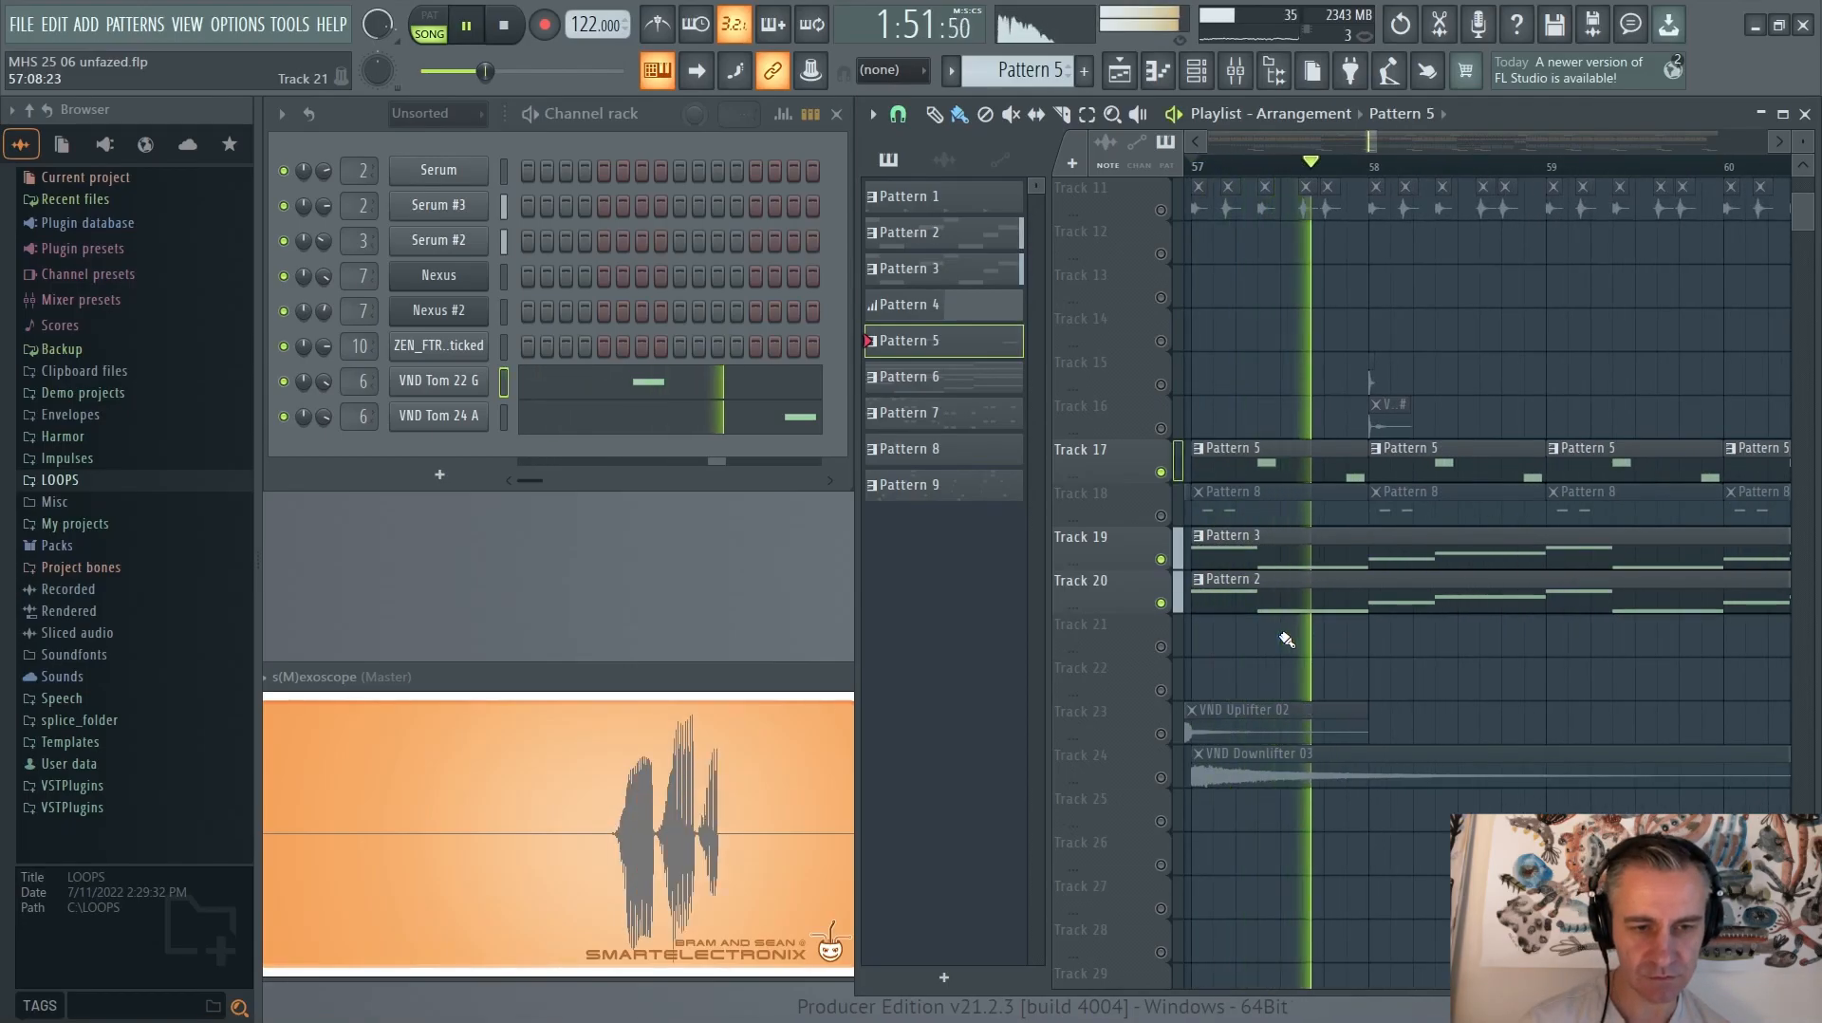
scroll(1286, 639, "down", 1)
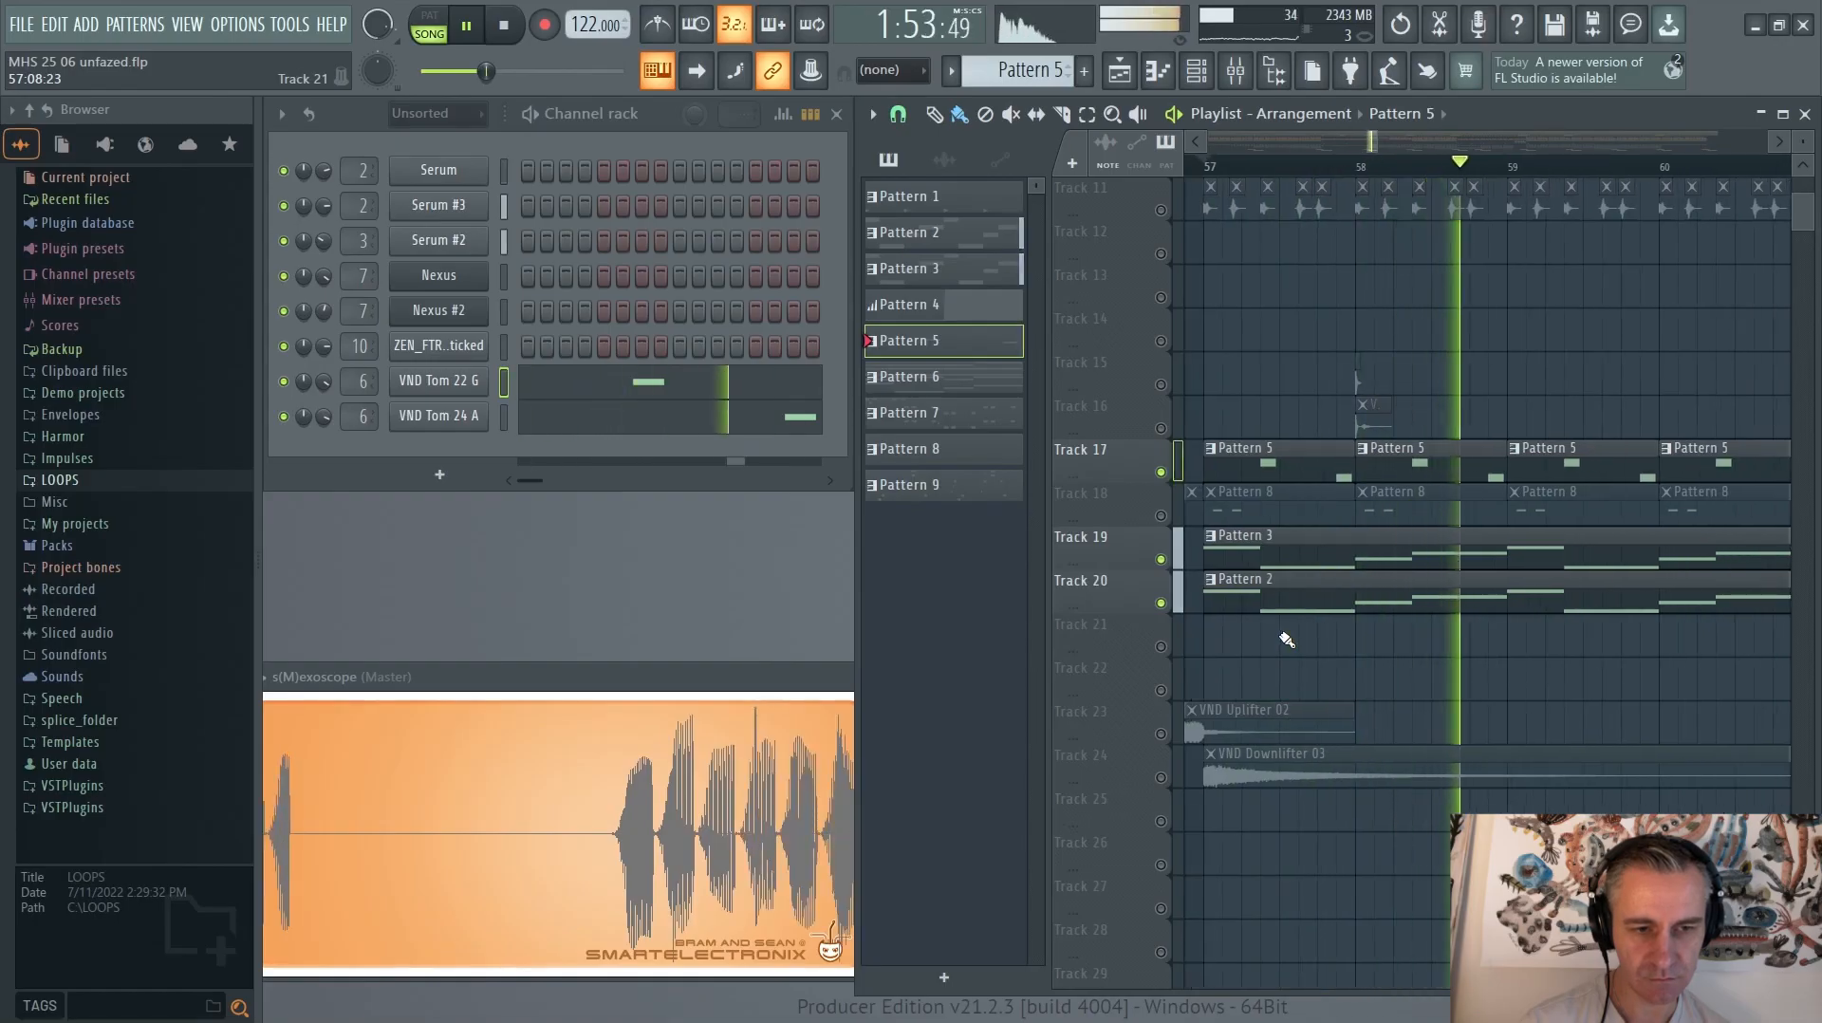
key("space")
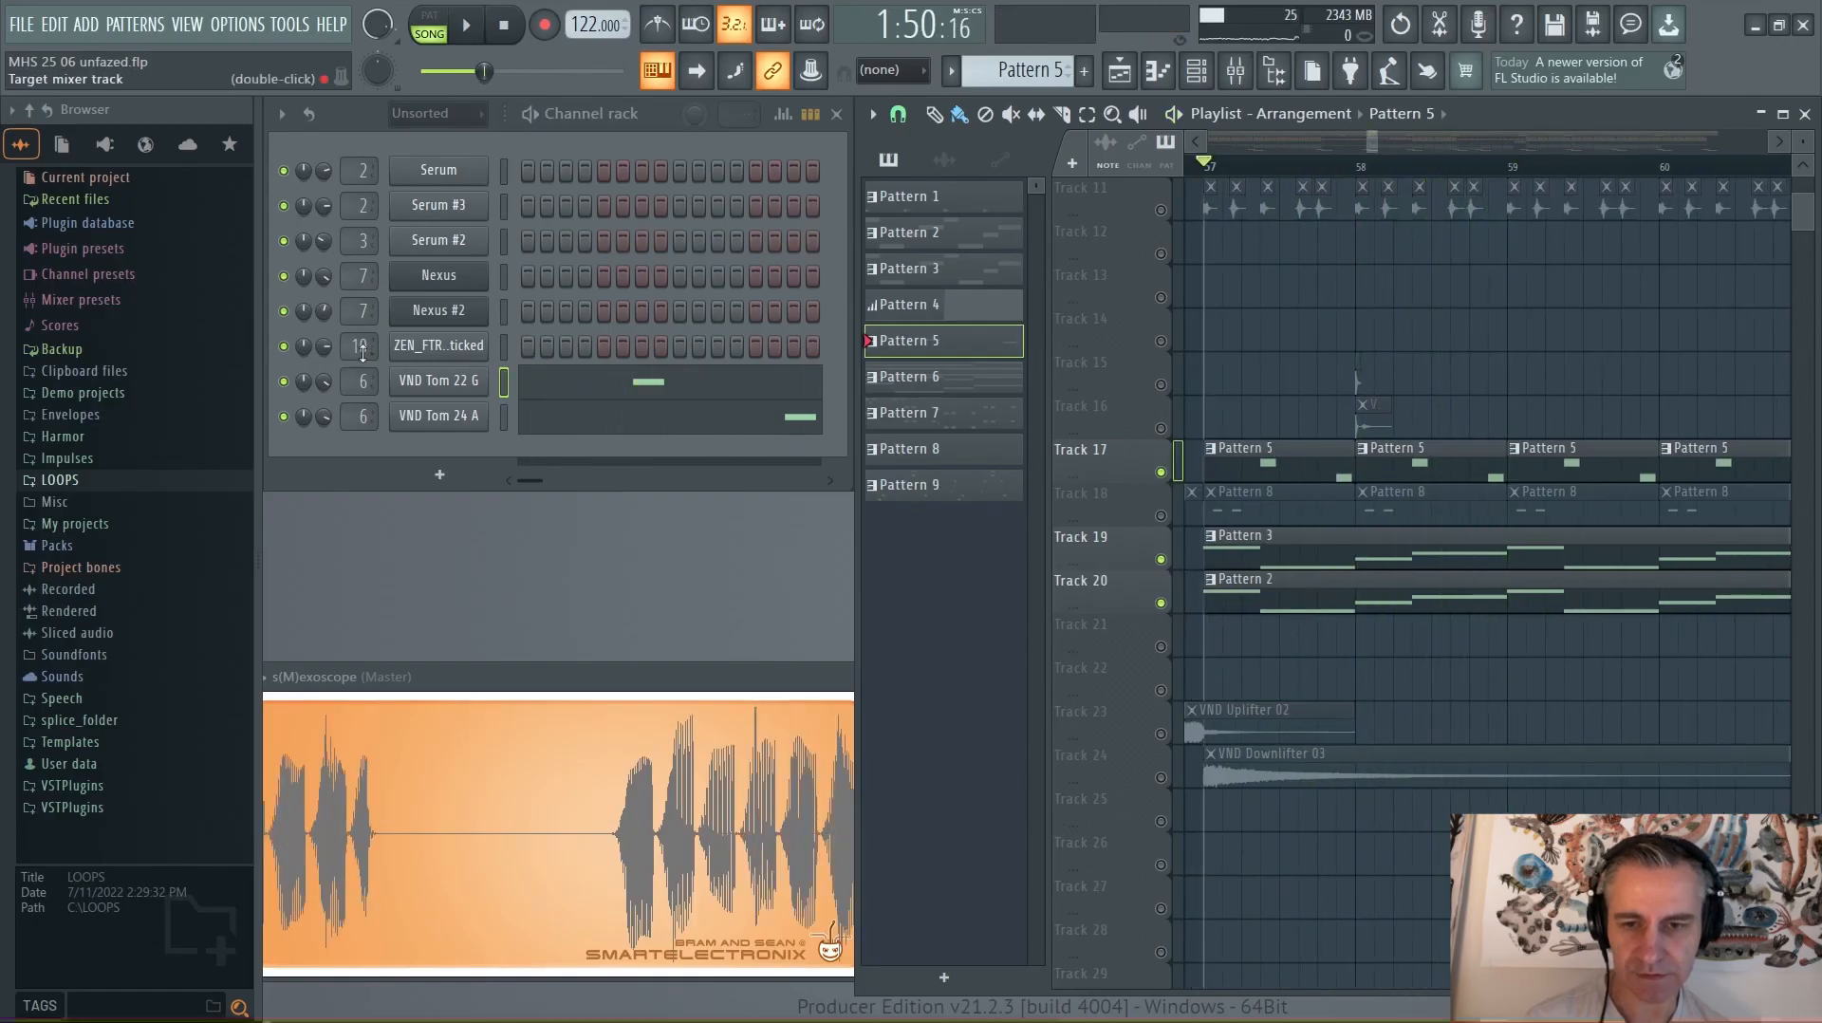
Inspect the VND Tom 22 G channel's root note settings and its sample waveform
left_click(404, 389)
left_click(465, 301)
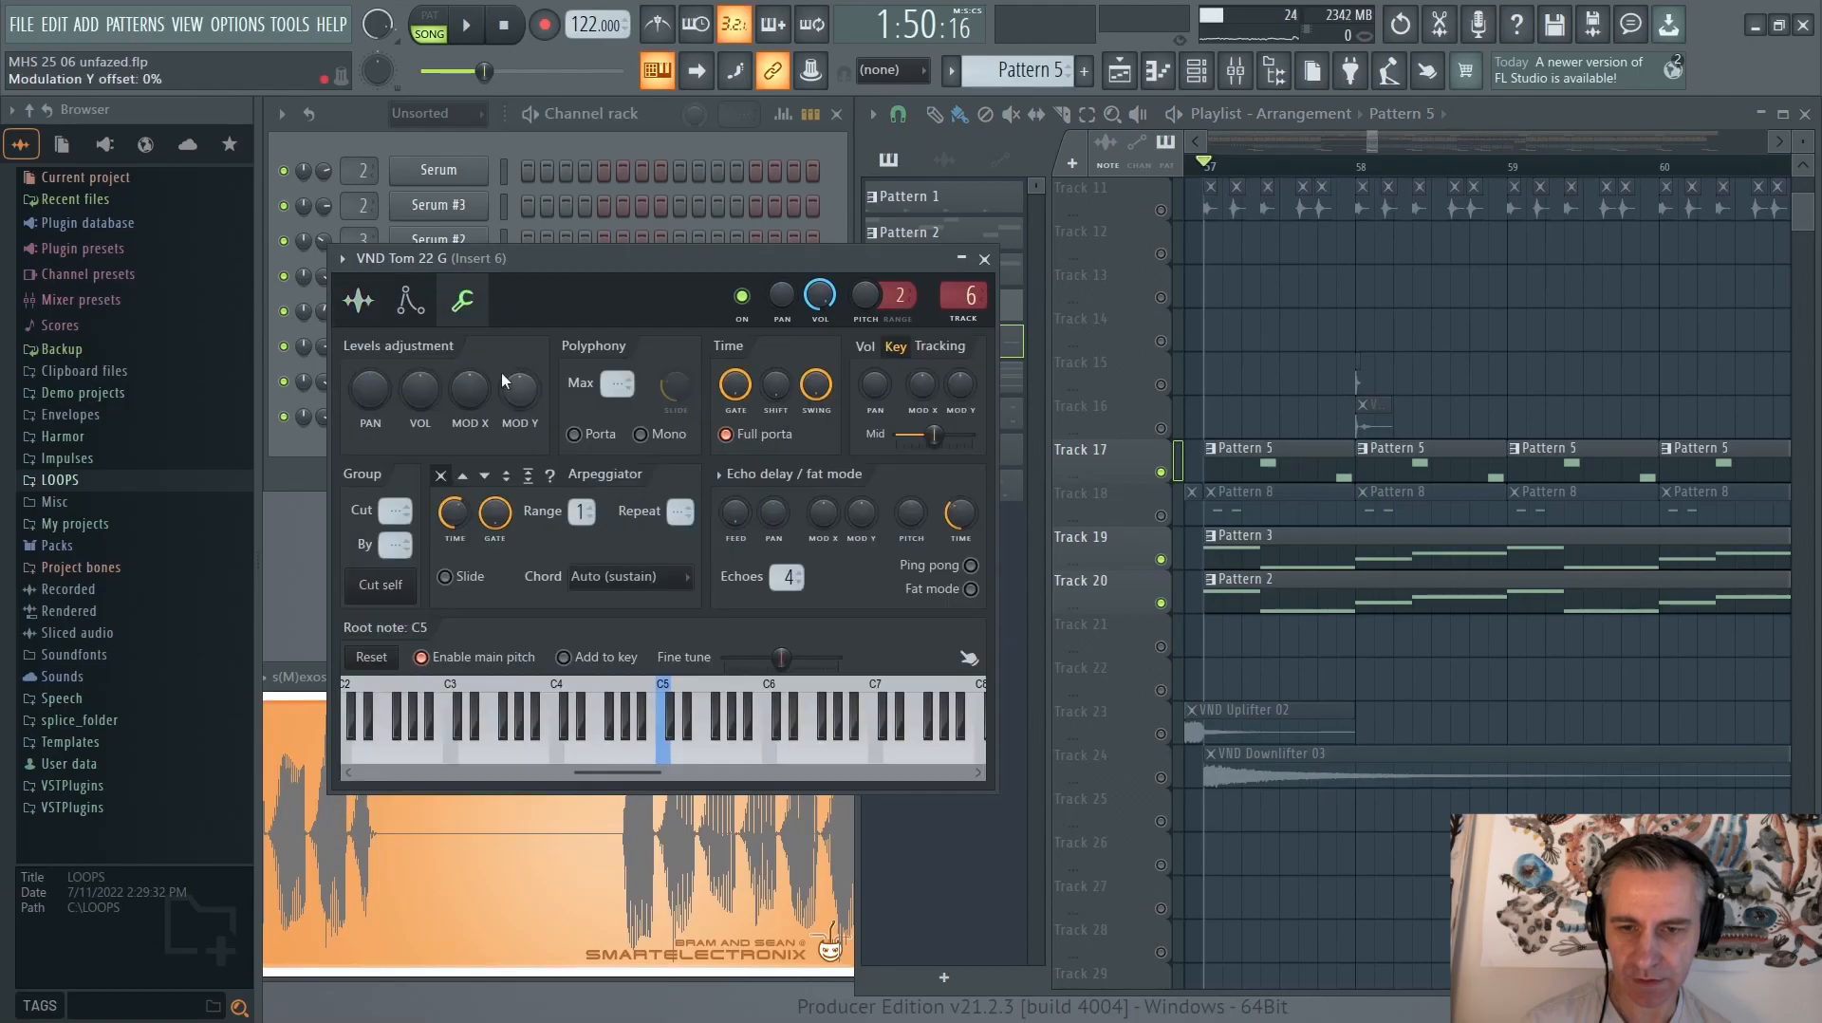
left_click(359, 301)
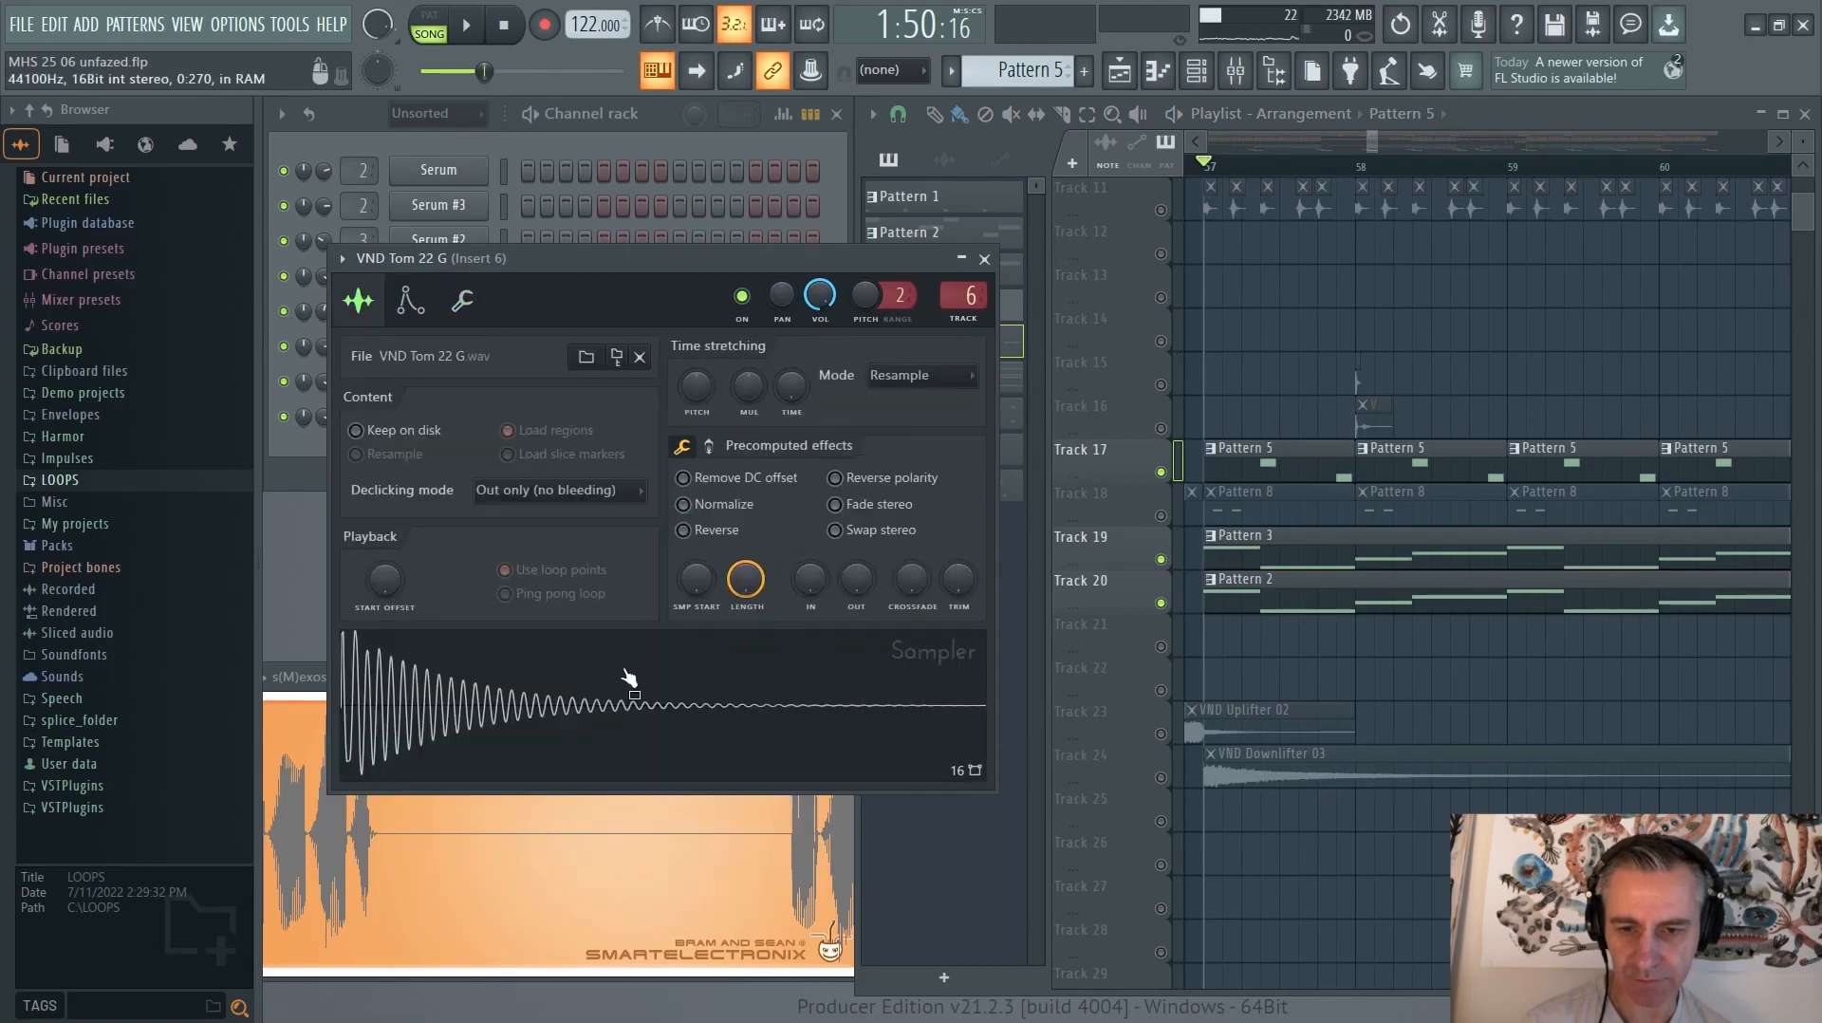
left_click(984, 258)
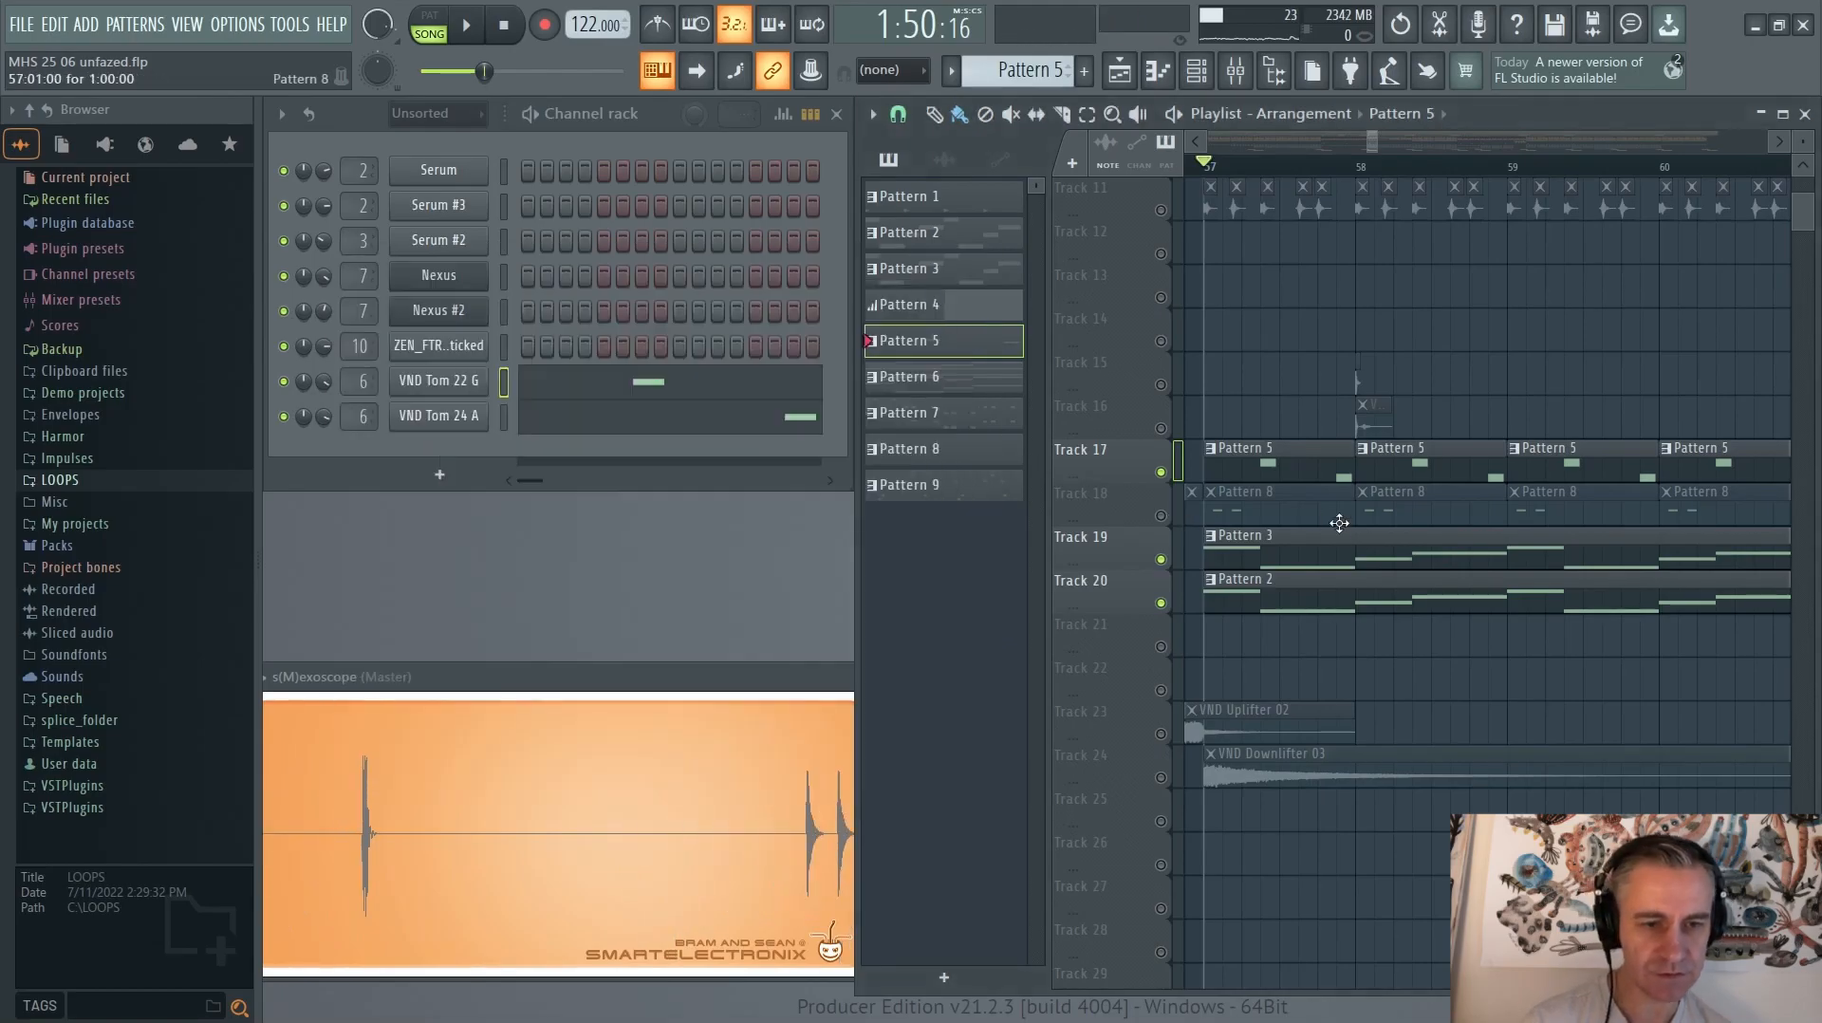
Solo Track 18 and play its Pattern 8 clips from around bar 54
scroll(1315, 524, "down", 5)
scroll(1338, 475, "up", 4)
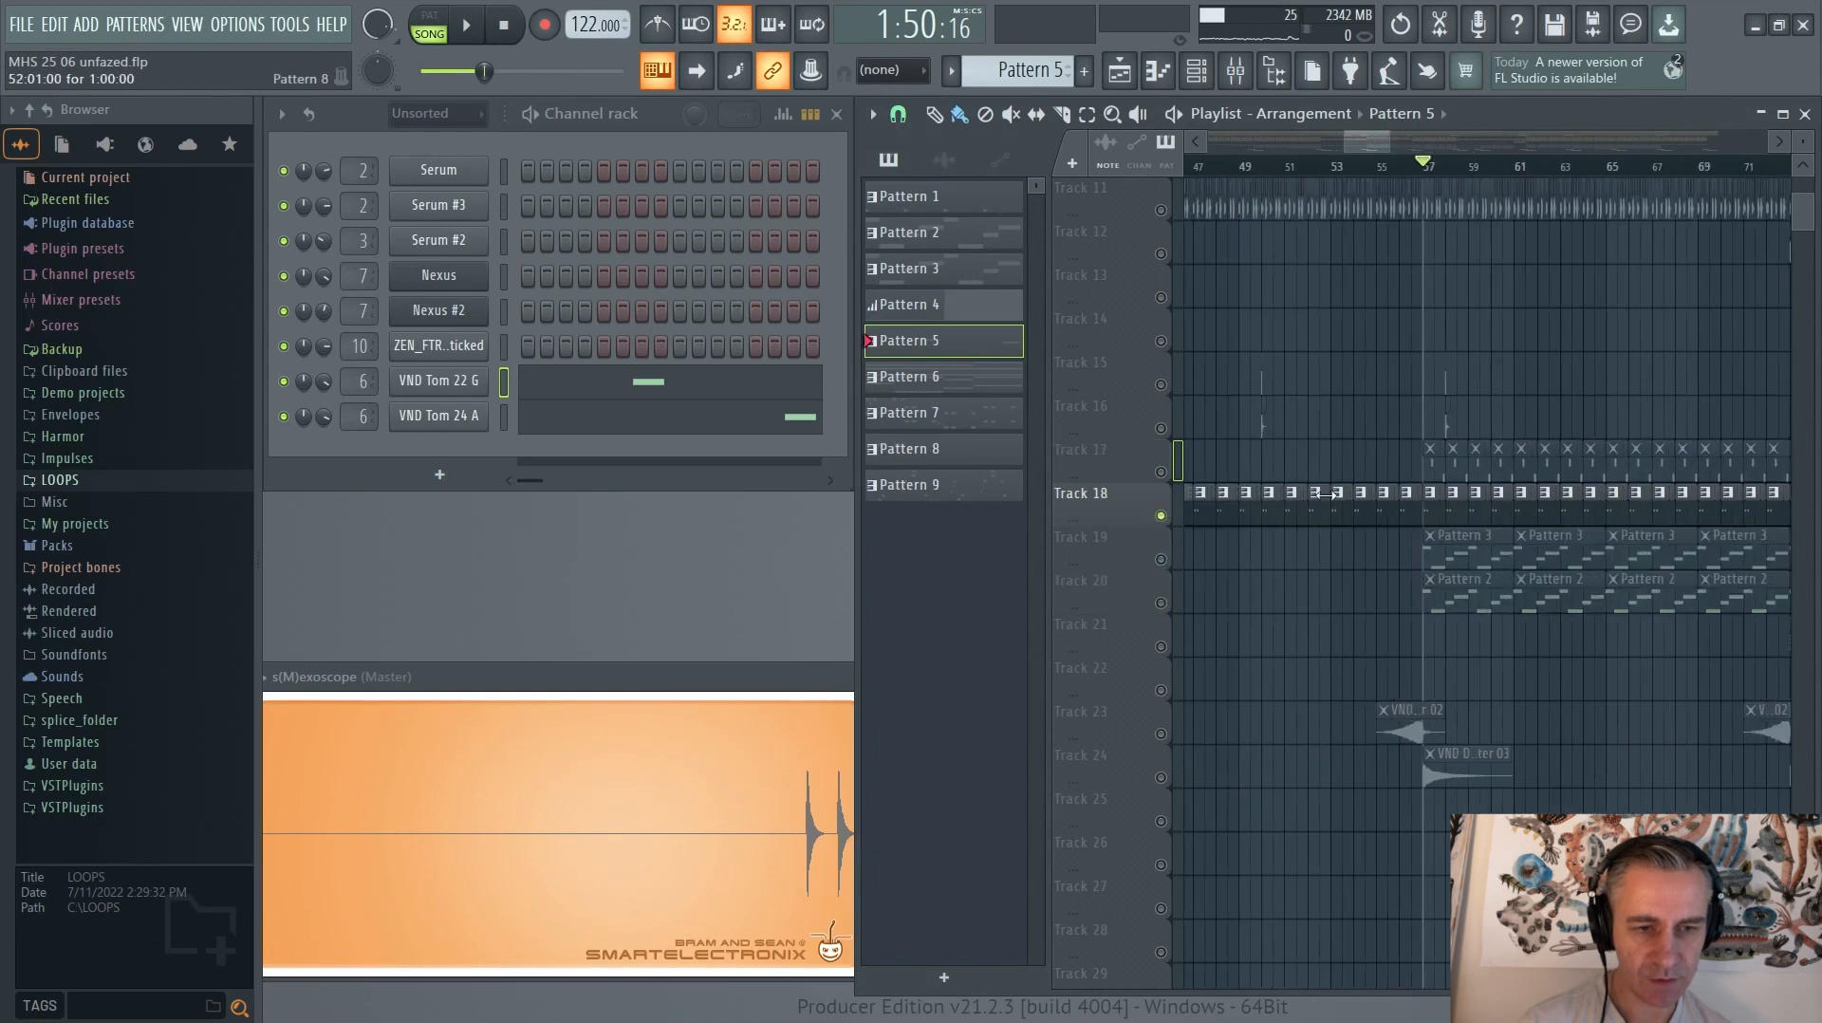
left_click(1416, 498)
key("space")
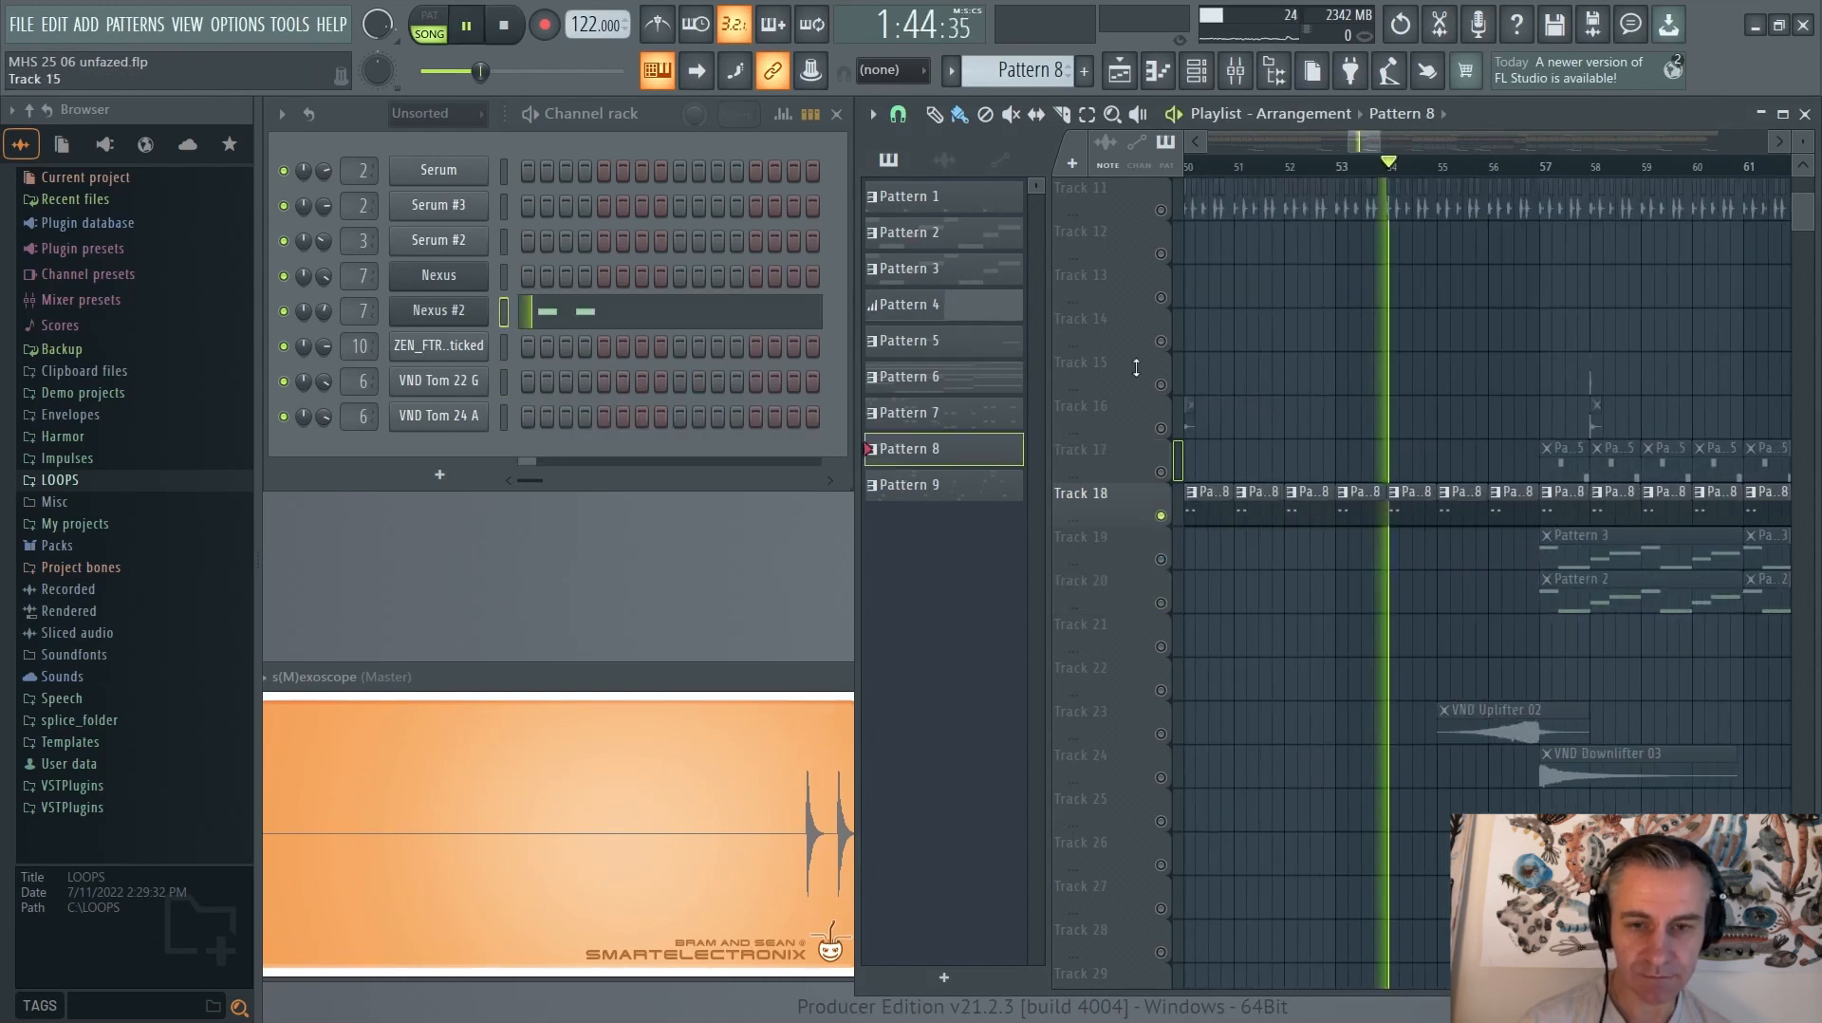
Examine the two Nexus #2 notes of Pattern 8 in the piano roll and stop playback
double_click(1416, 499)
scroll(647, 337, "up", 3)
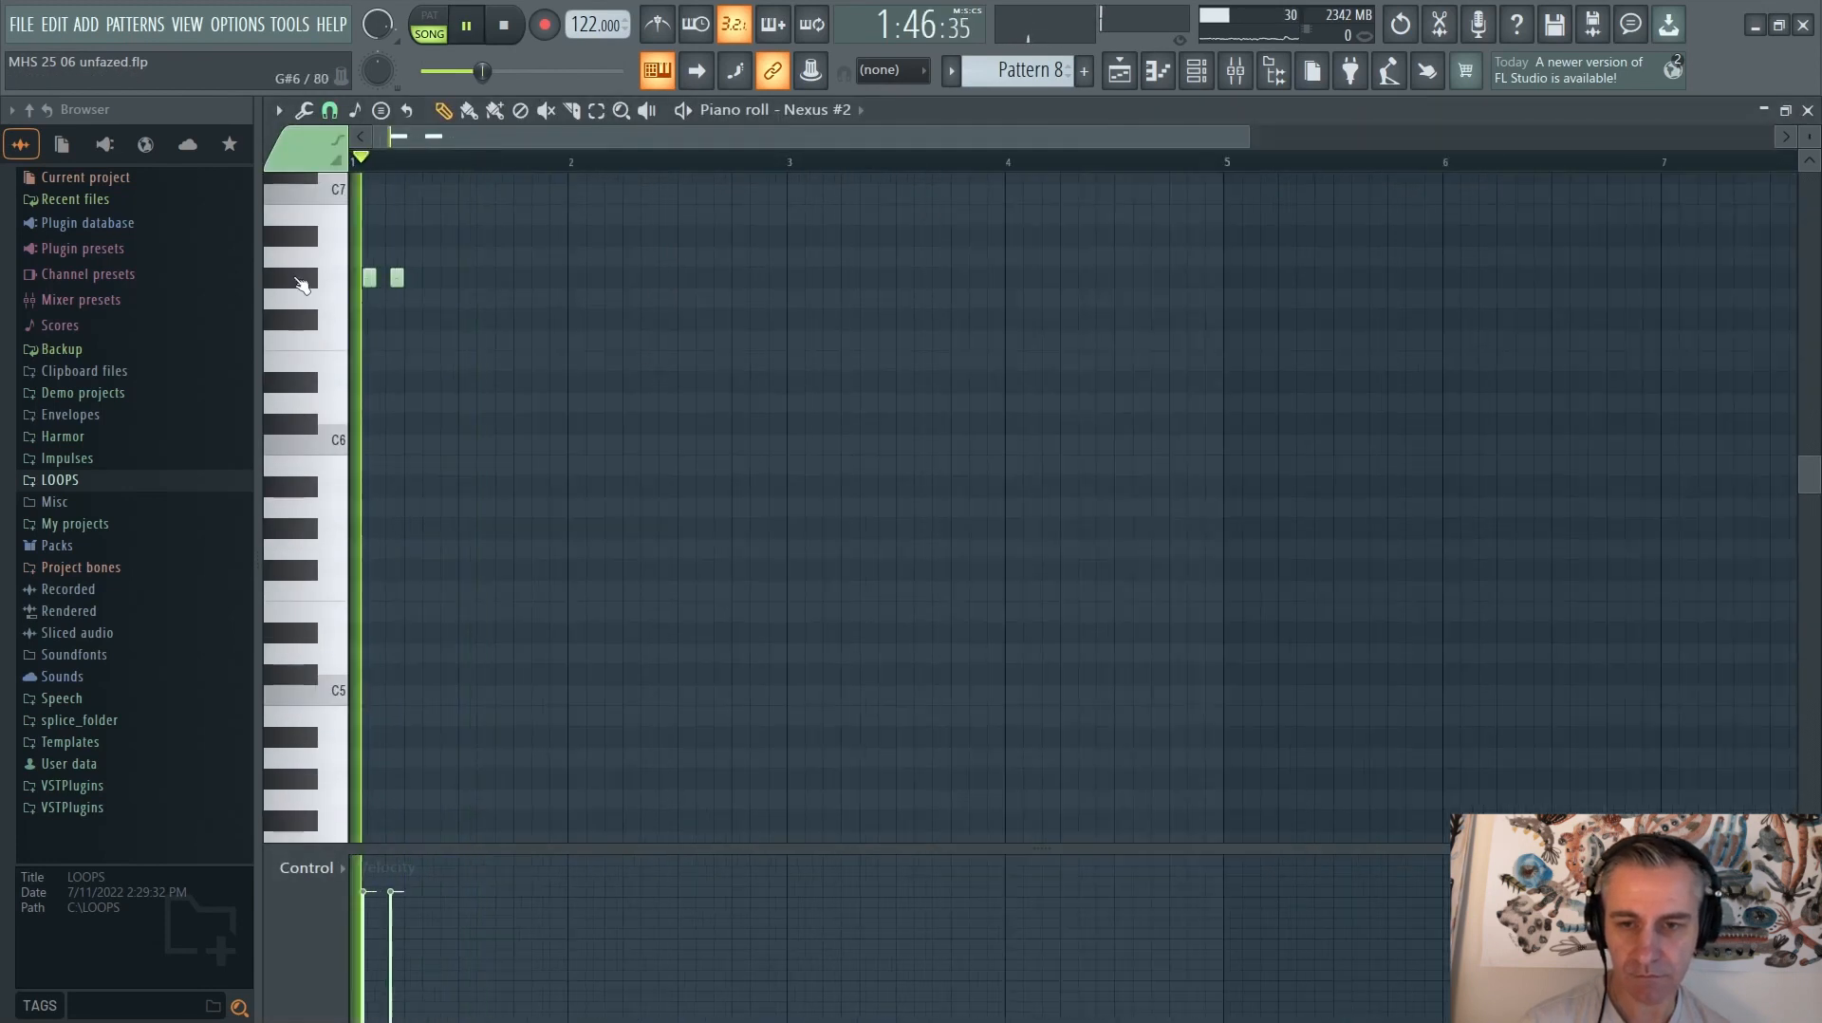
key("F7")
key("space")
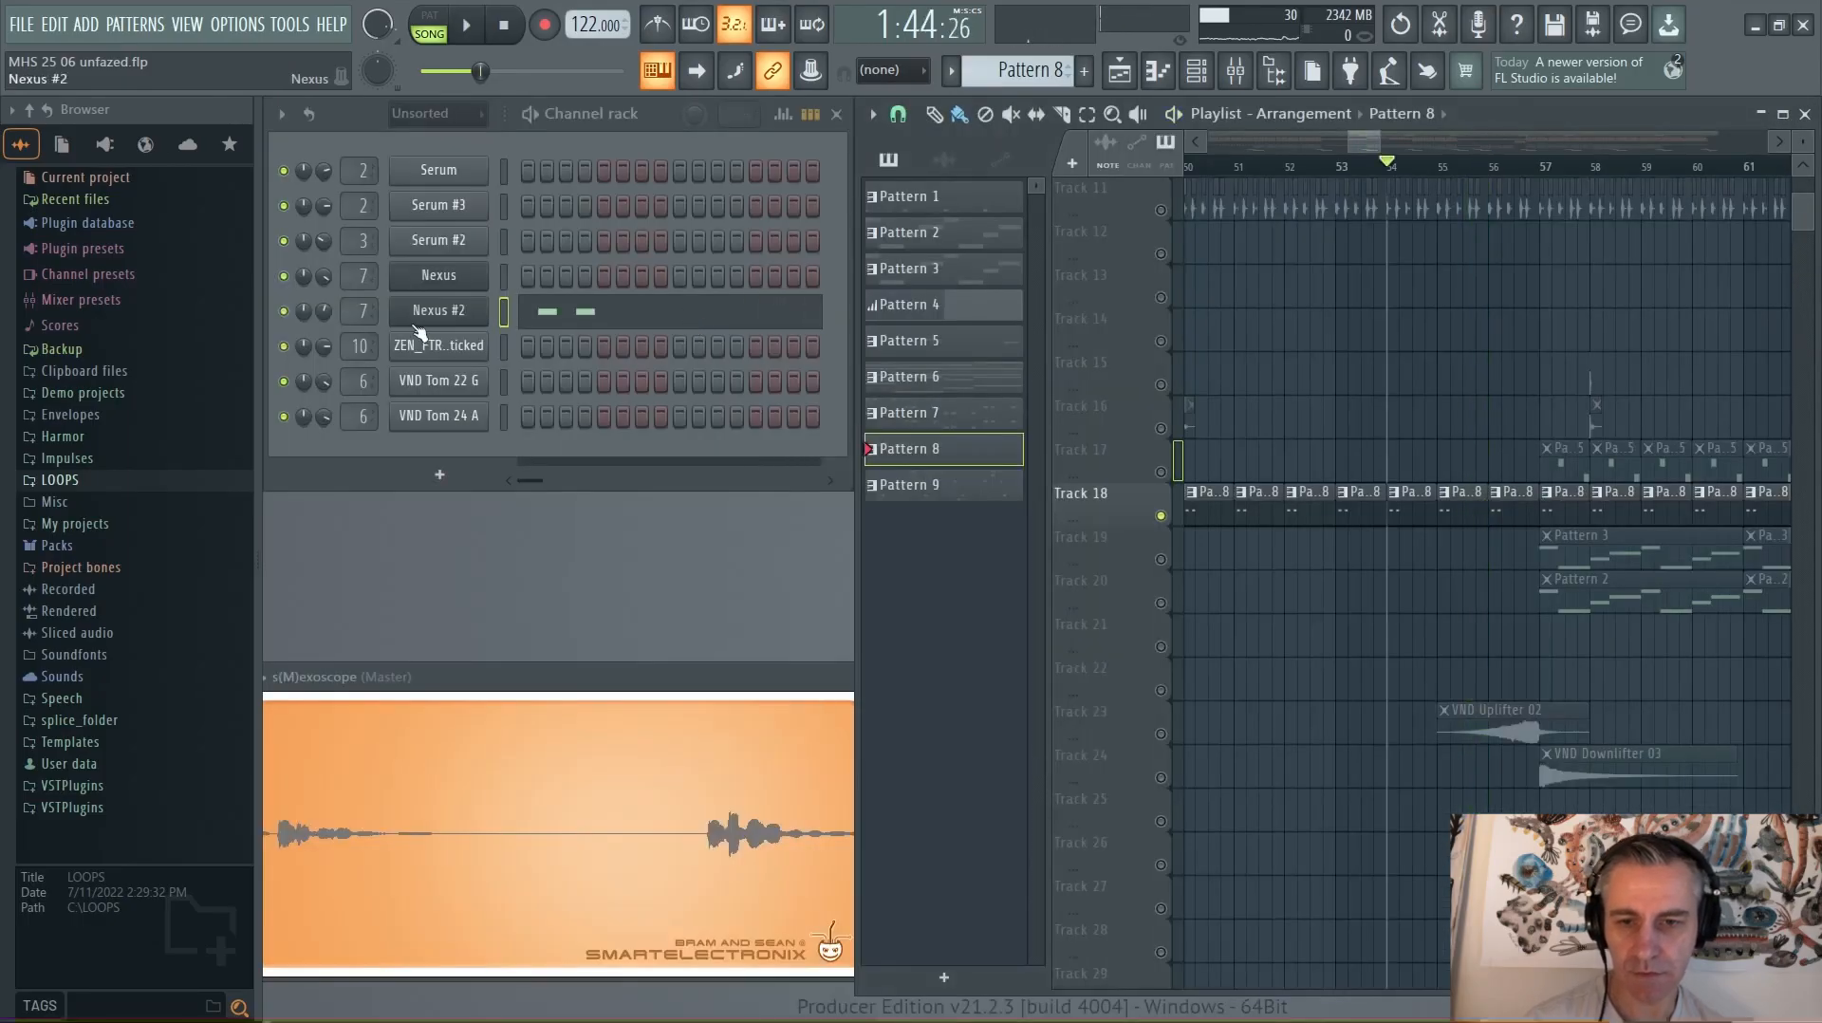
Open the Nexus #2 instrument on its Fantasy Hang mallet preset and browse the folder and expansion list
left_click(438, 310)
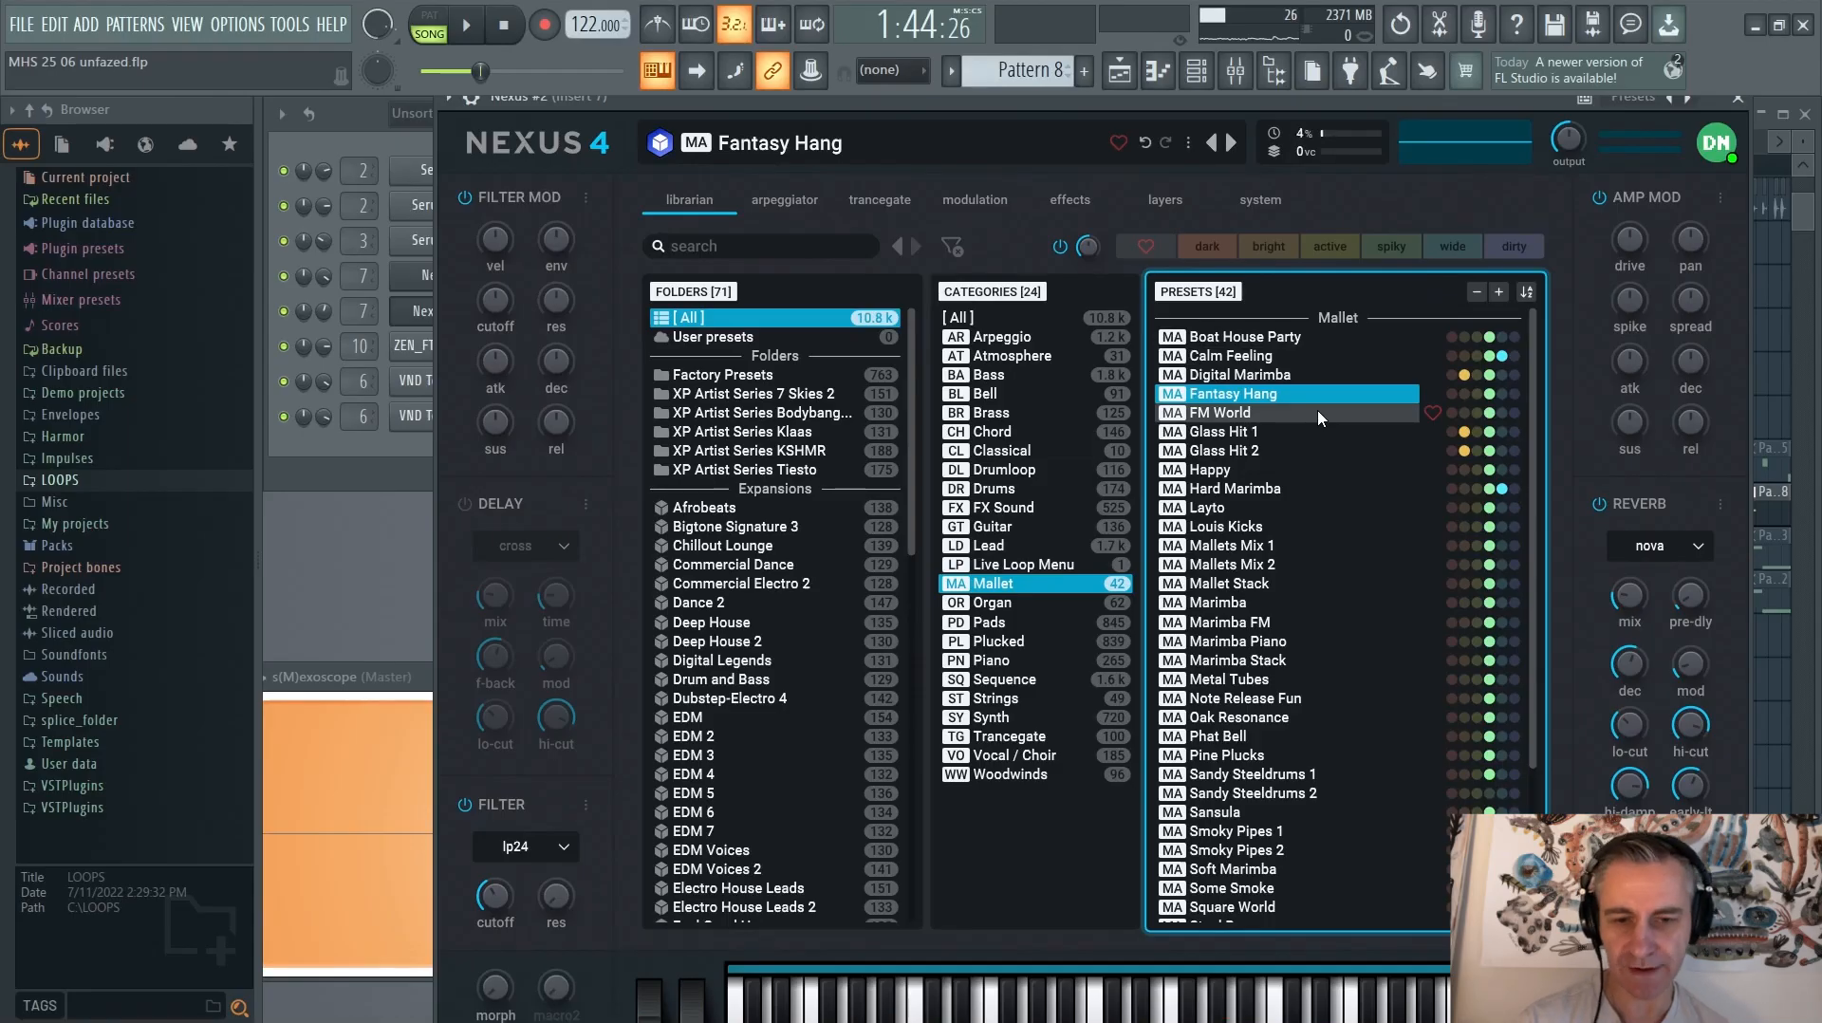
scroll(759, 617, "down", 10)
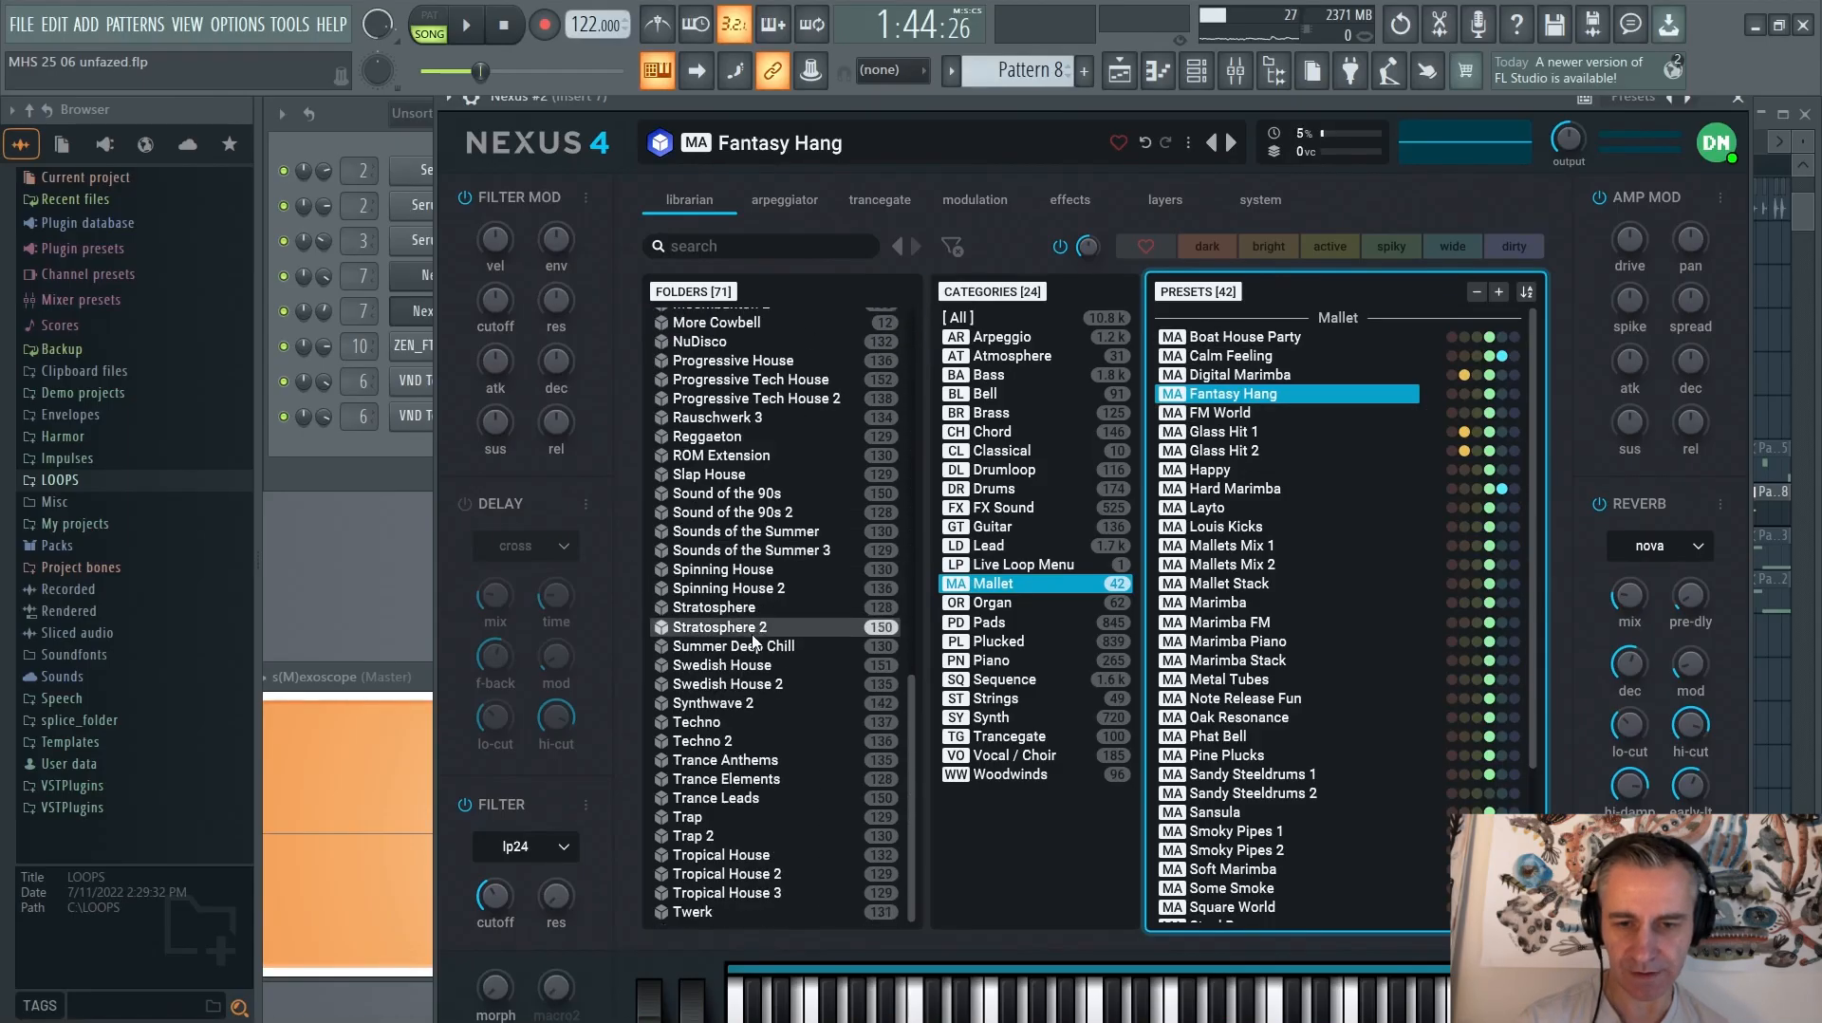
scroll(754, 644, "up", 10)
scroll(776, 649, "down", 10)
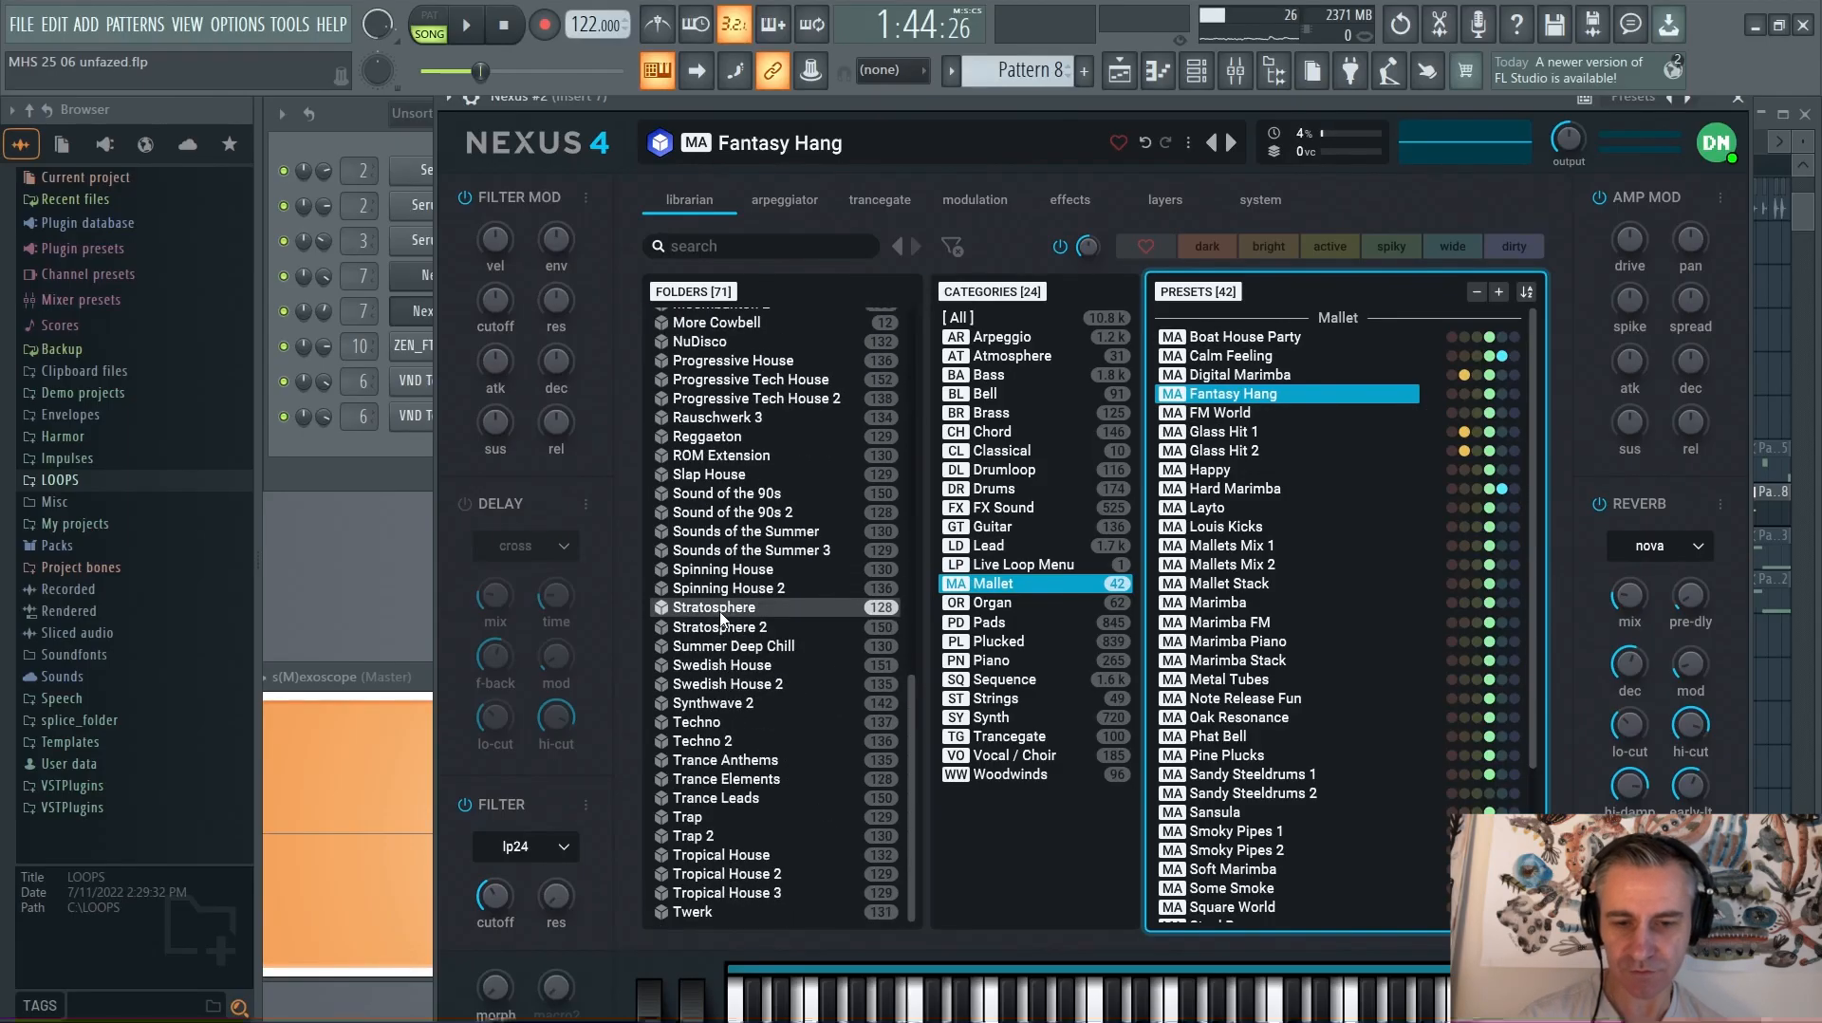
scroll(749, 609, "up", 12)
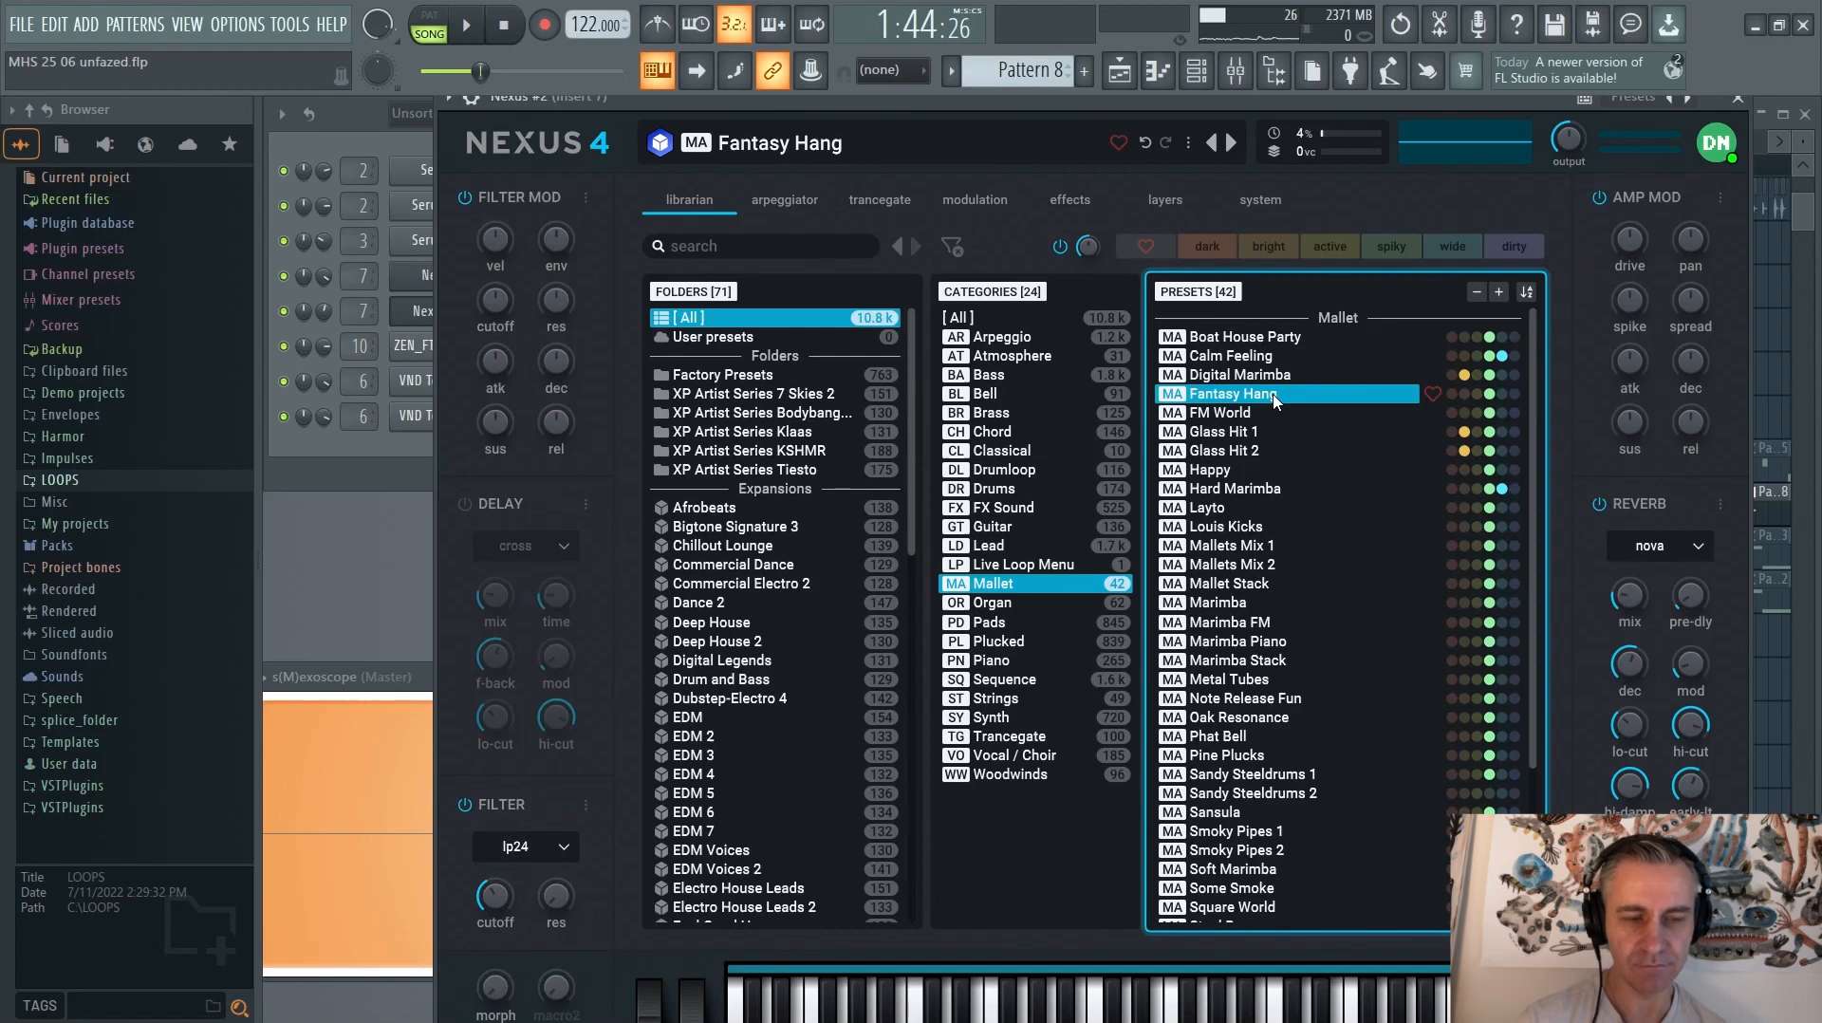
Set the song position to bar 57, solo Track 19 and select its first Pattern 3 clip
key("Escape")
scroll(1423, 598, "down", 5)
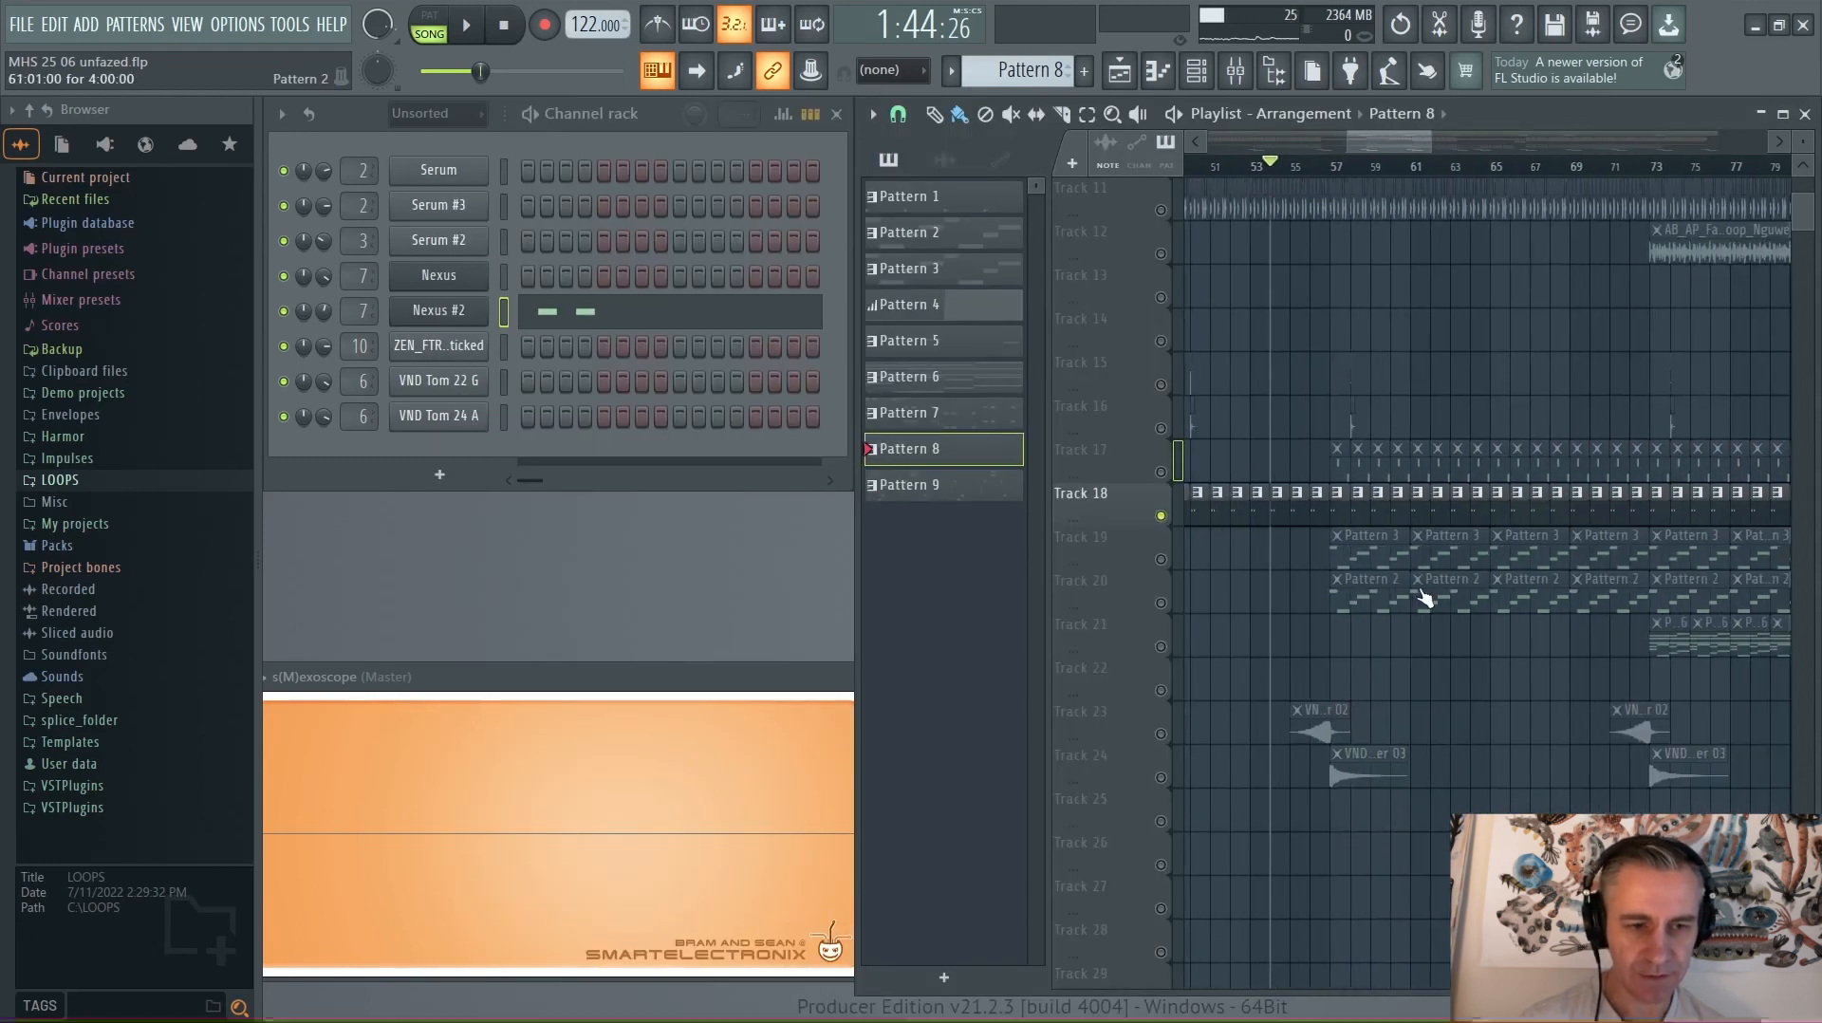
left_click(1308, 163)
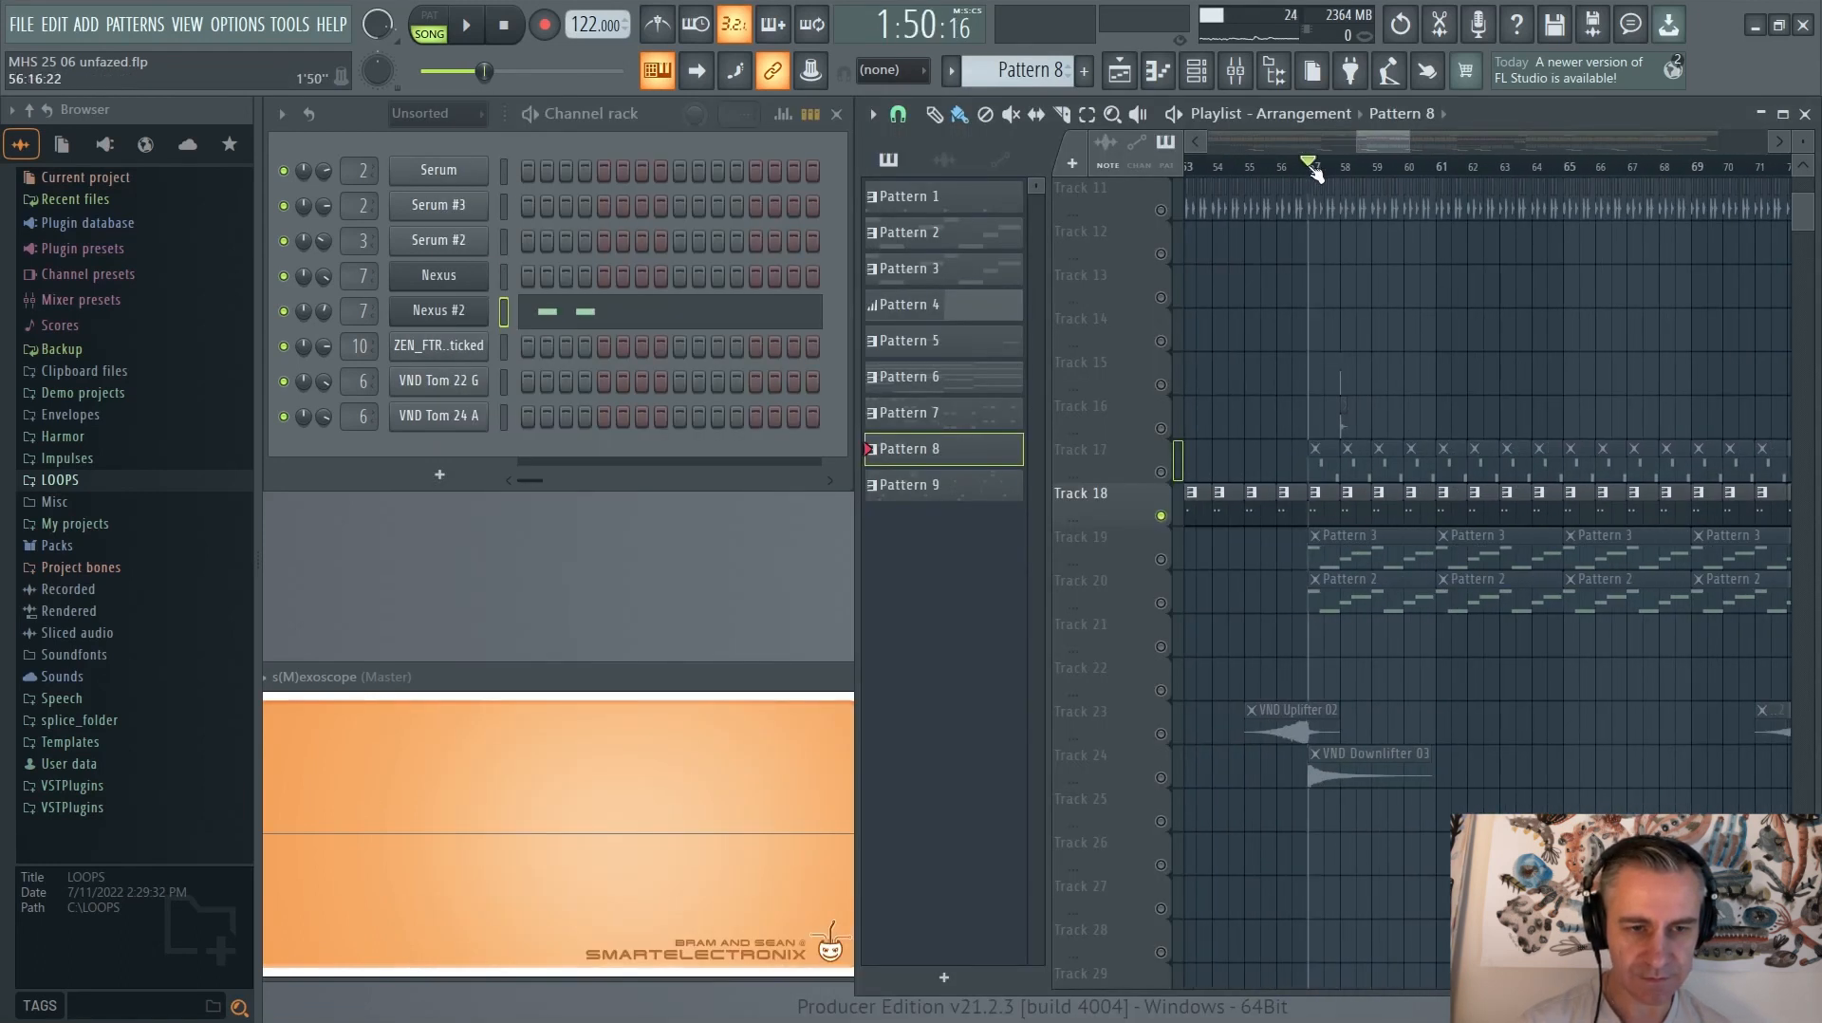
scroll(1307, 163, "up", 1)
left_click(1246, 548)
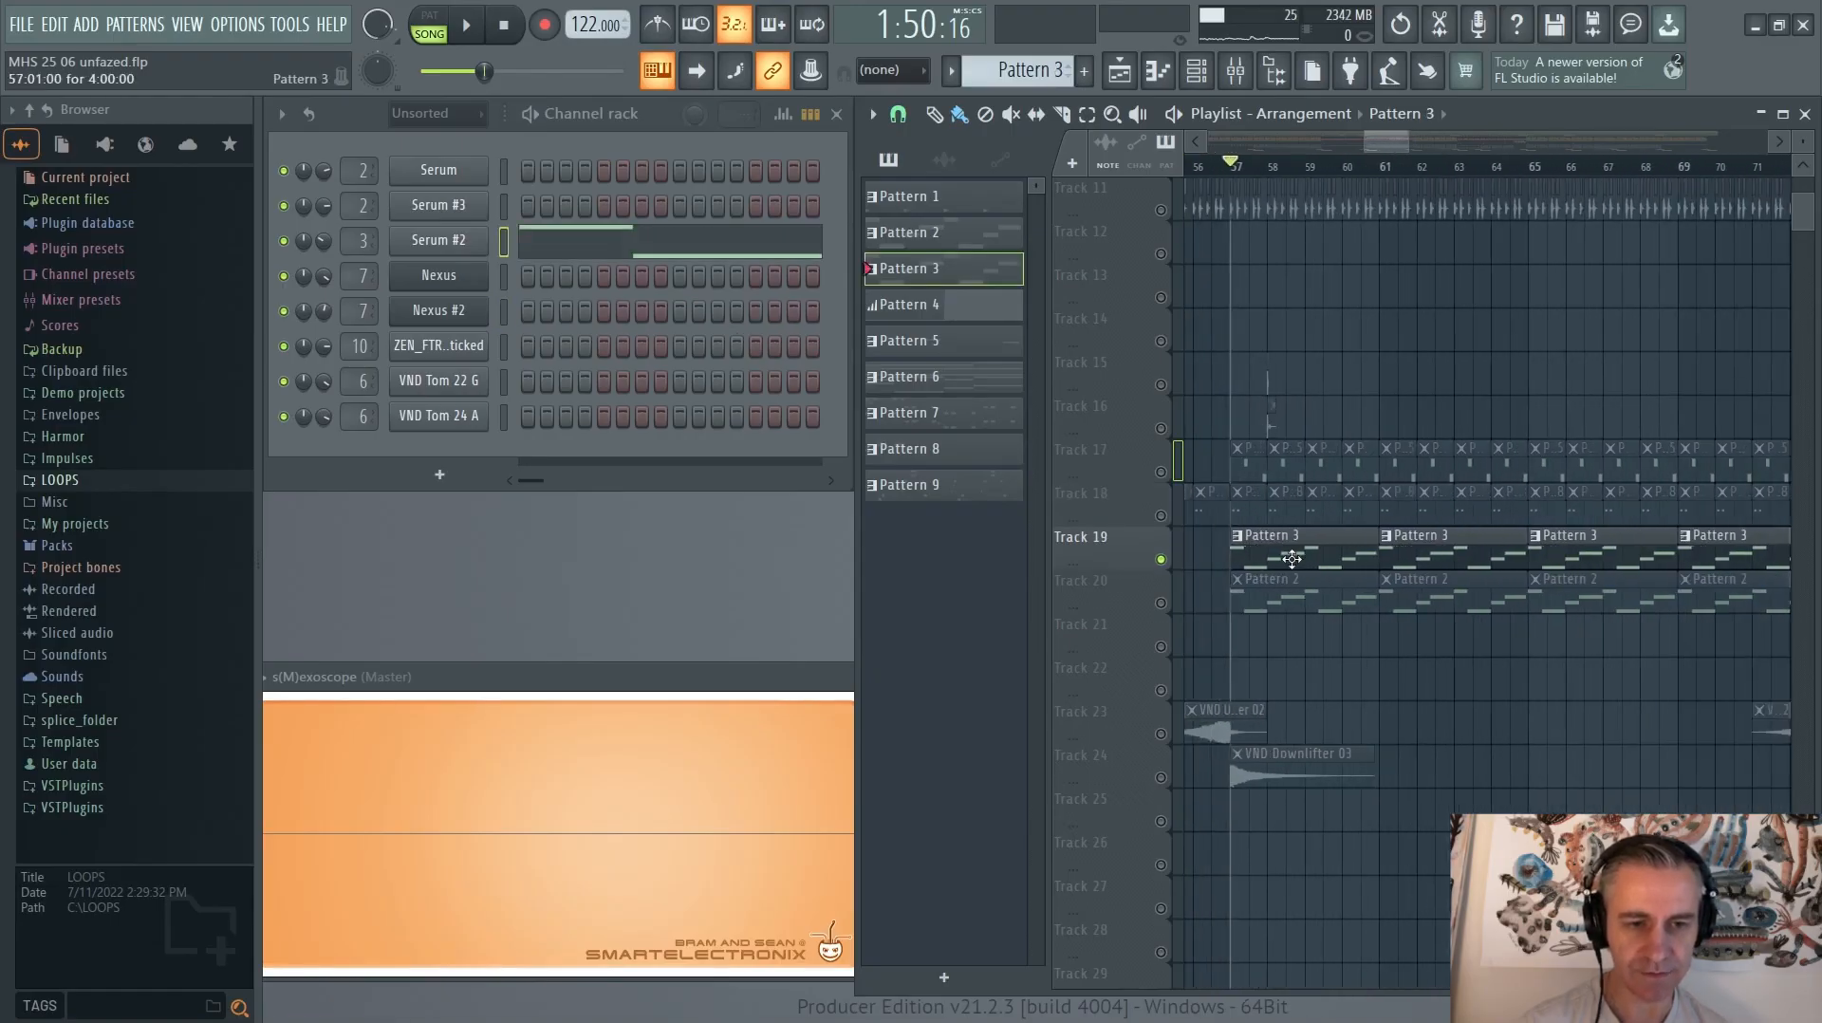
Examine the Serum #2 notes of Pattern 3 in the piano roll during playback, then stop
left_click(630, 237)
scroll(480, 377, "down", 2)
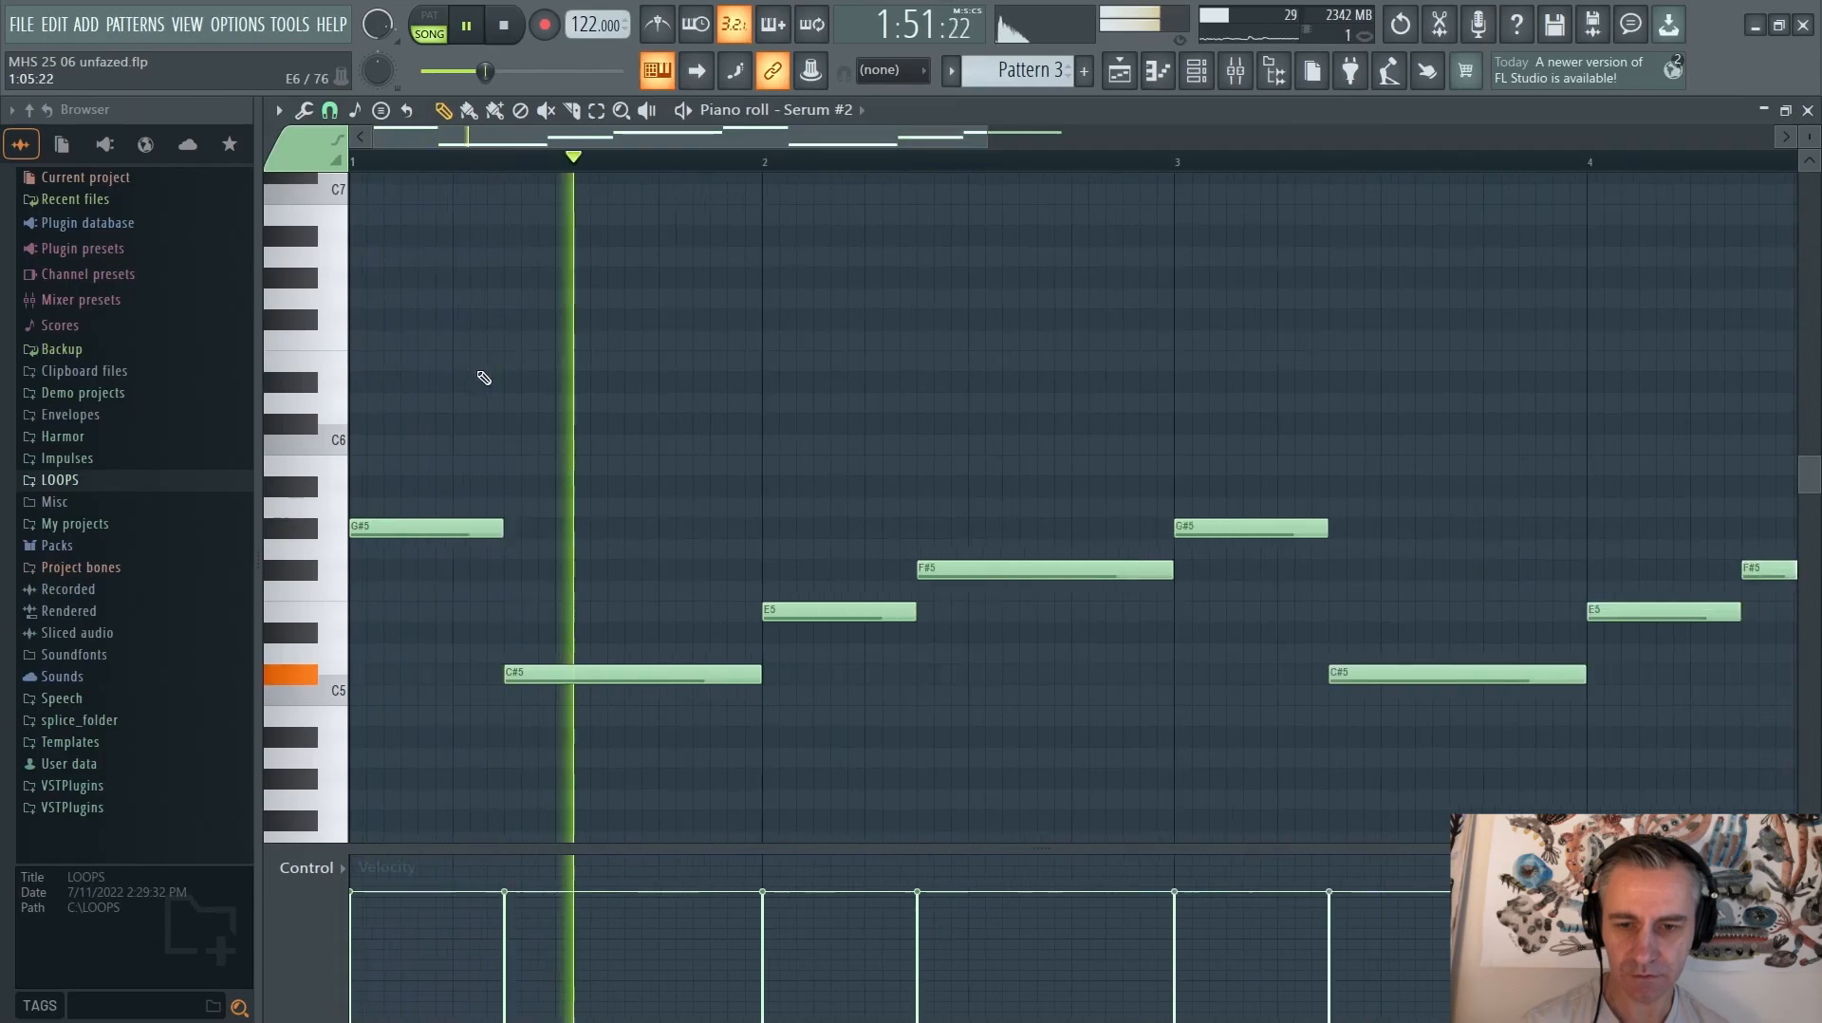
scroll(483, 377, "down", 2)
key("F7")
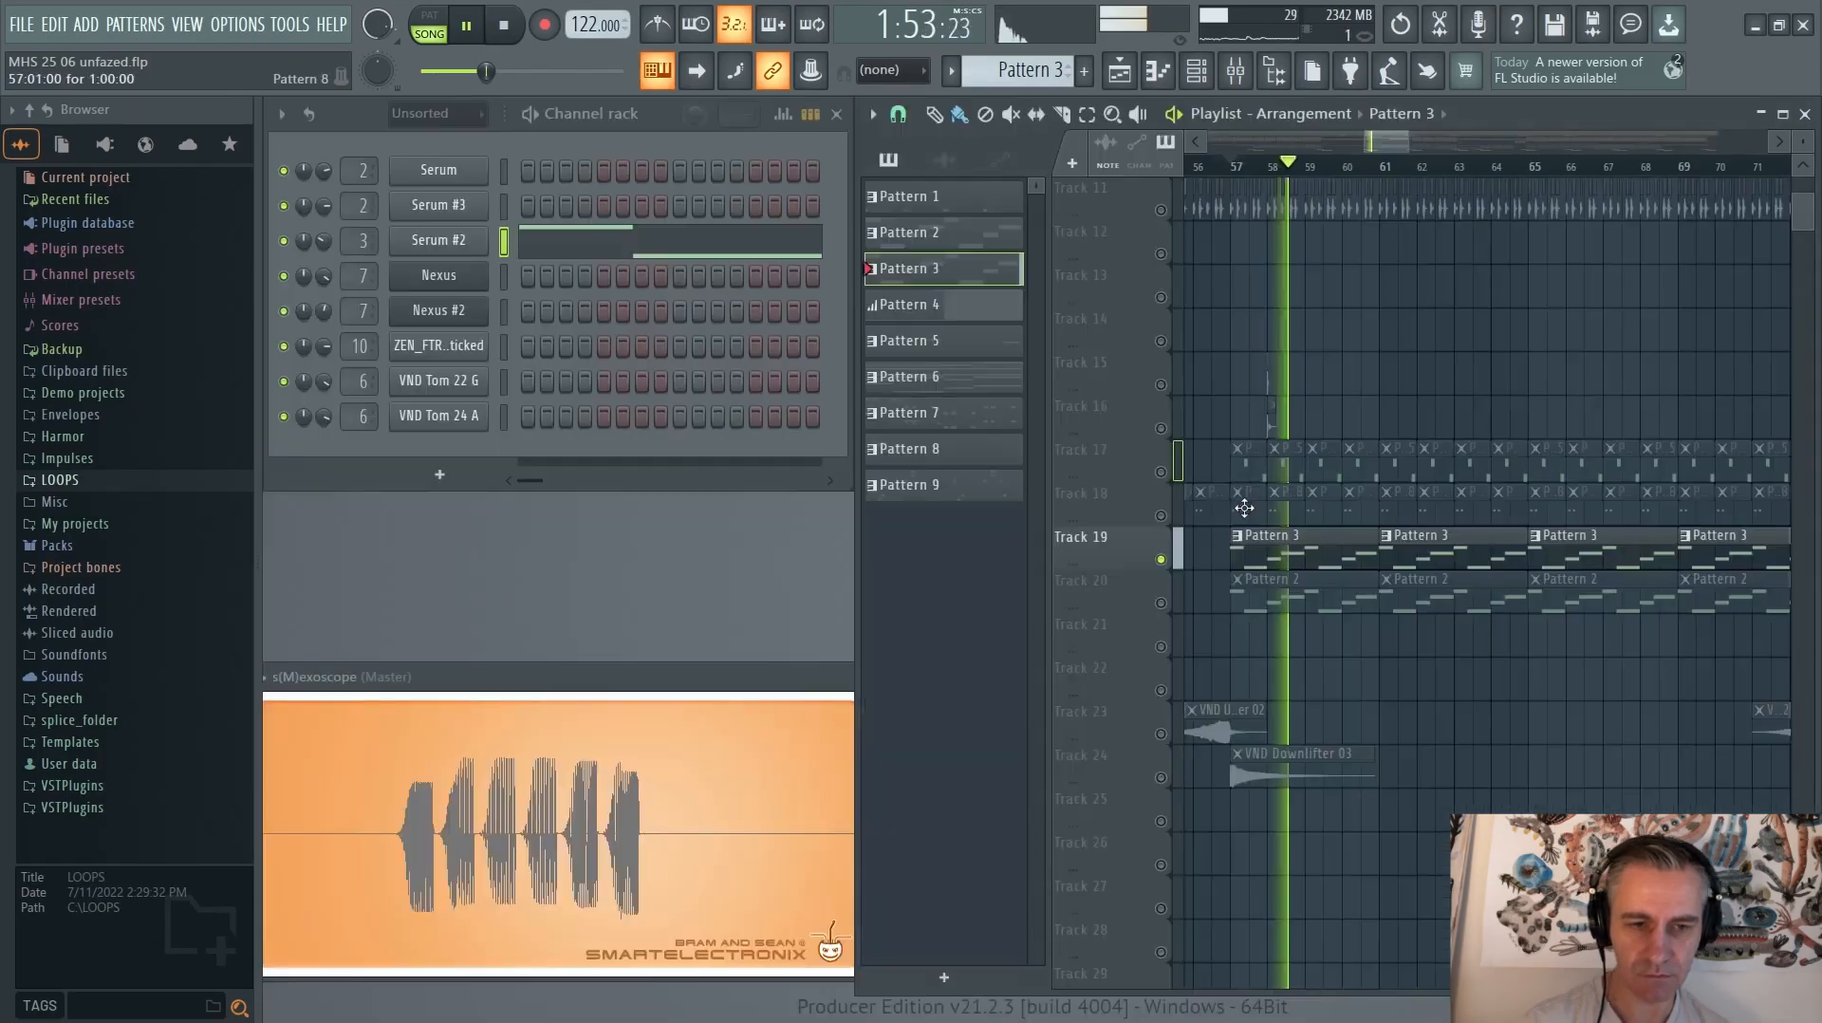
key("space")
Solo Track 20, select its Pattern 2 clip and play it while viewing the Serum notes in the piano roll
left_click(1200, 604)
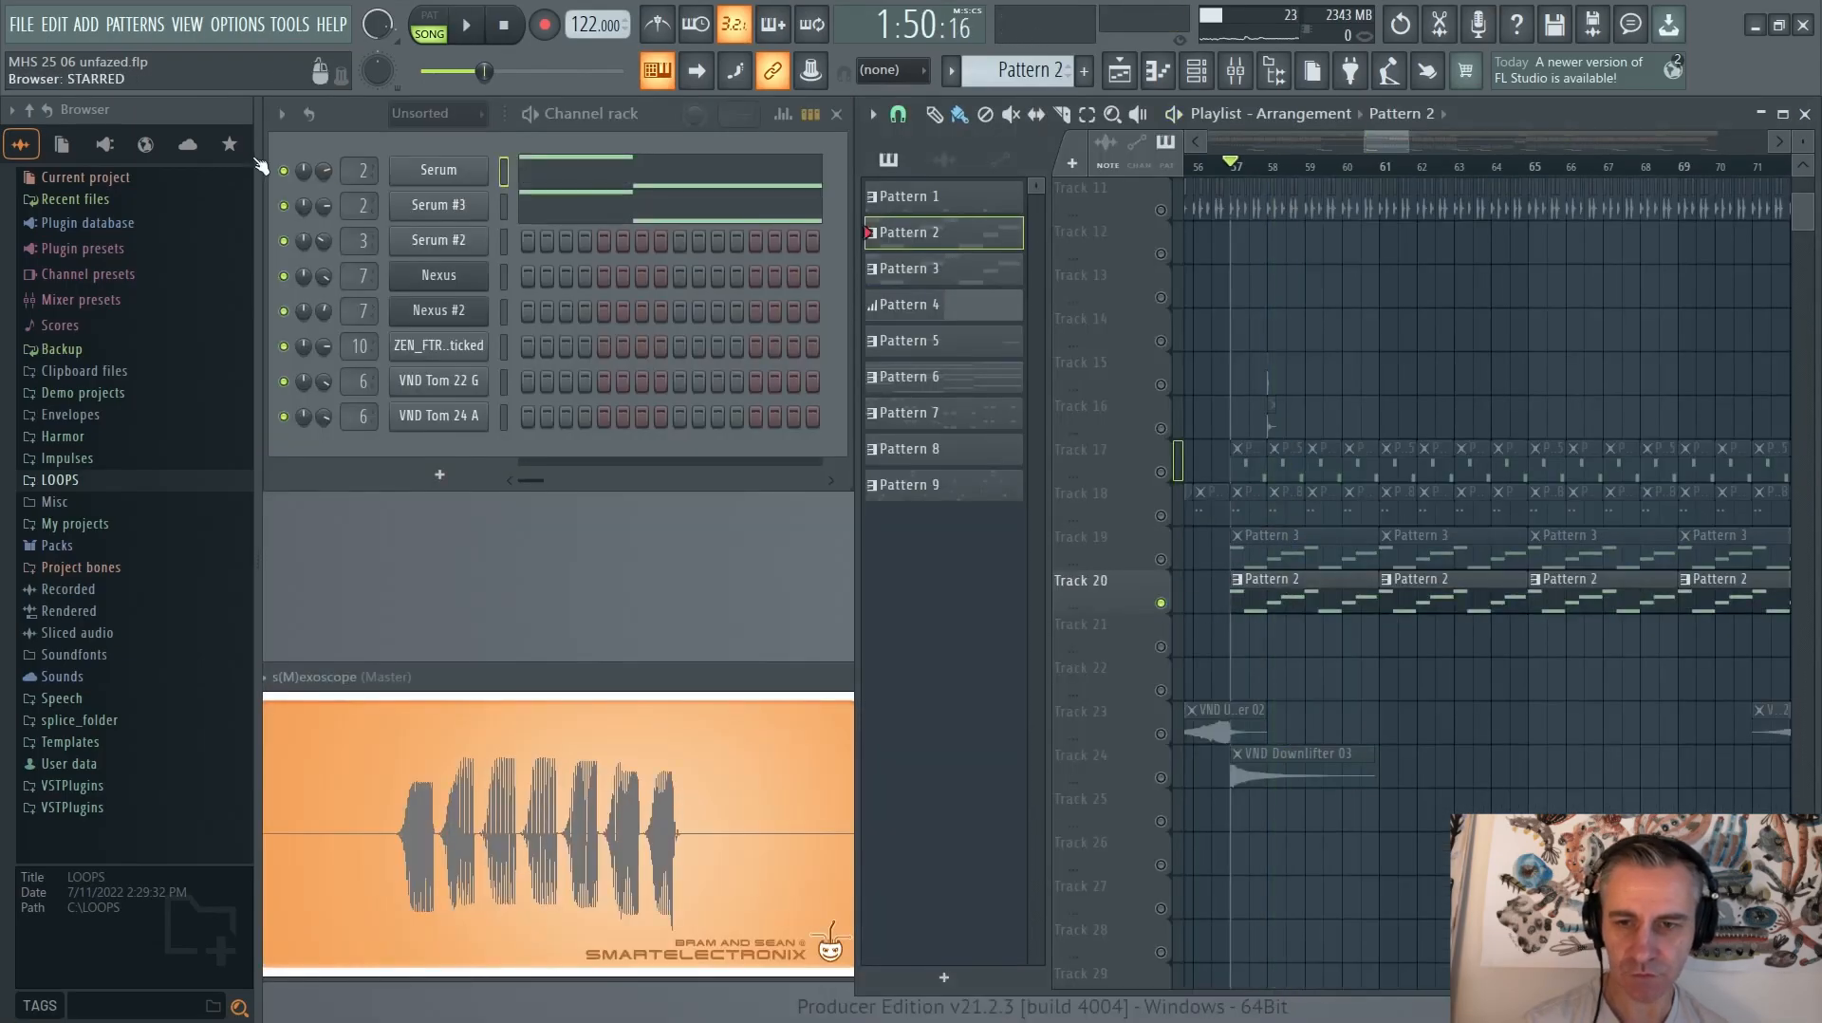
key("space")
left_click(561, 171)
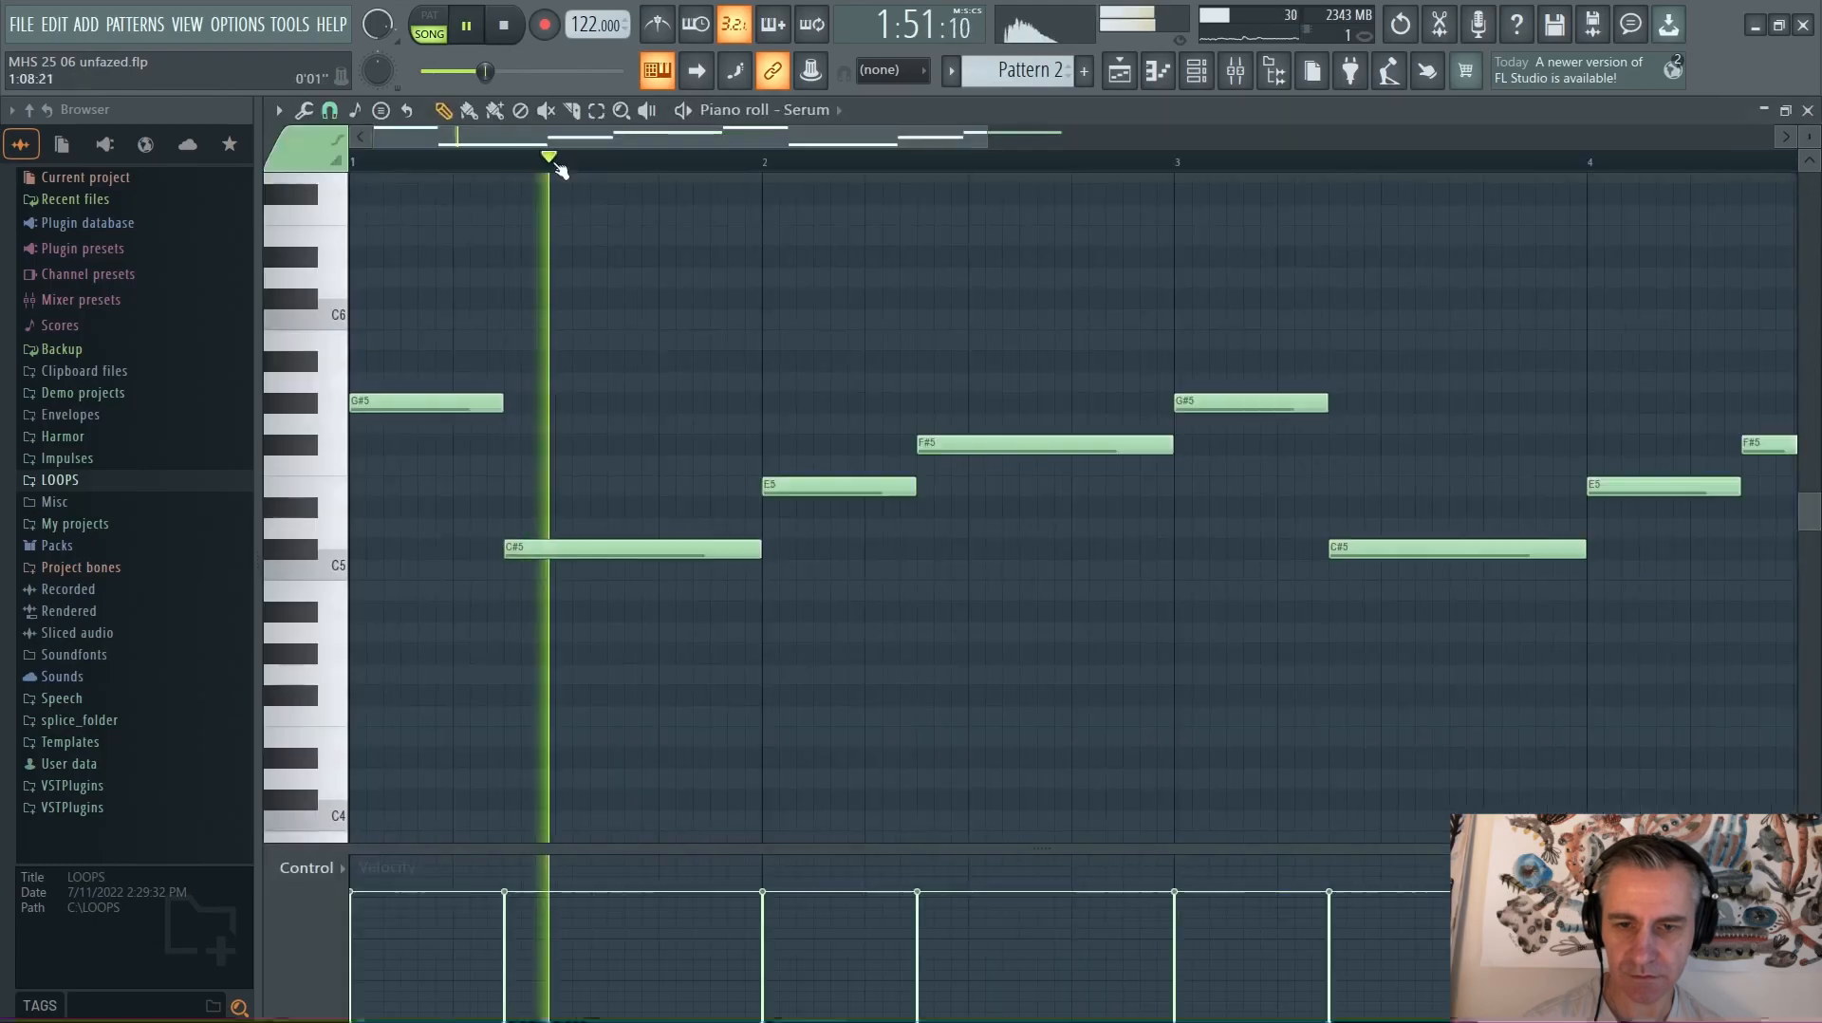
key("F7")
Audition the Serum #3 channel on its own, then restore all channels
right_click(290, 209)
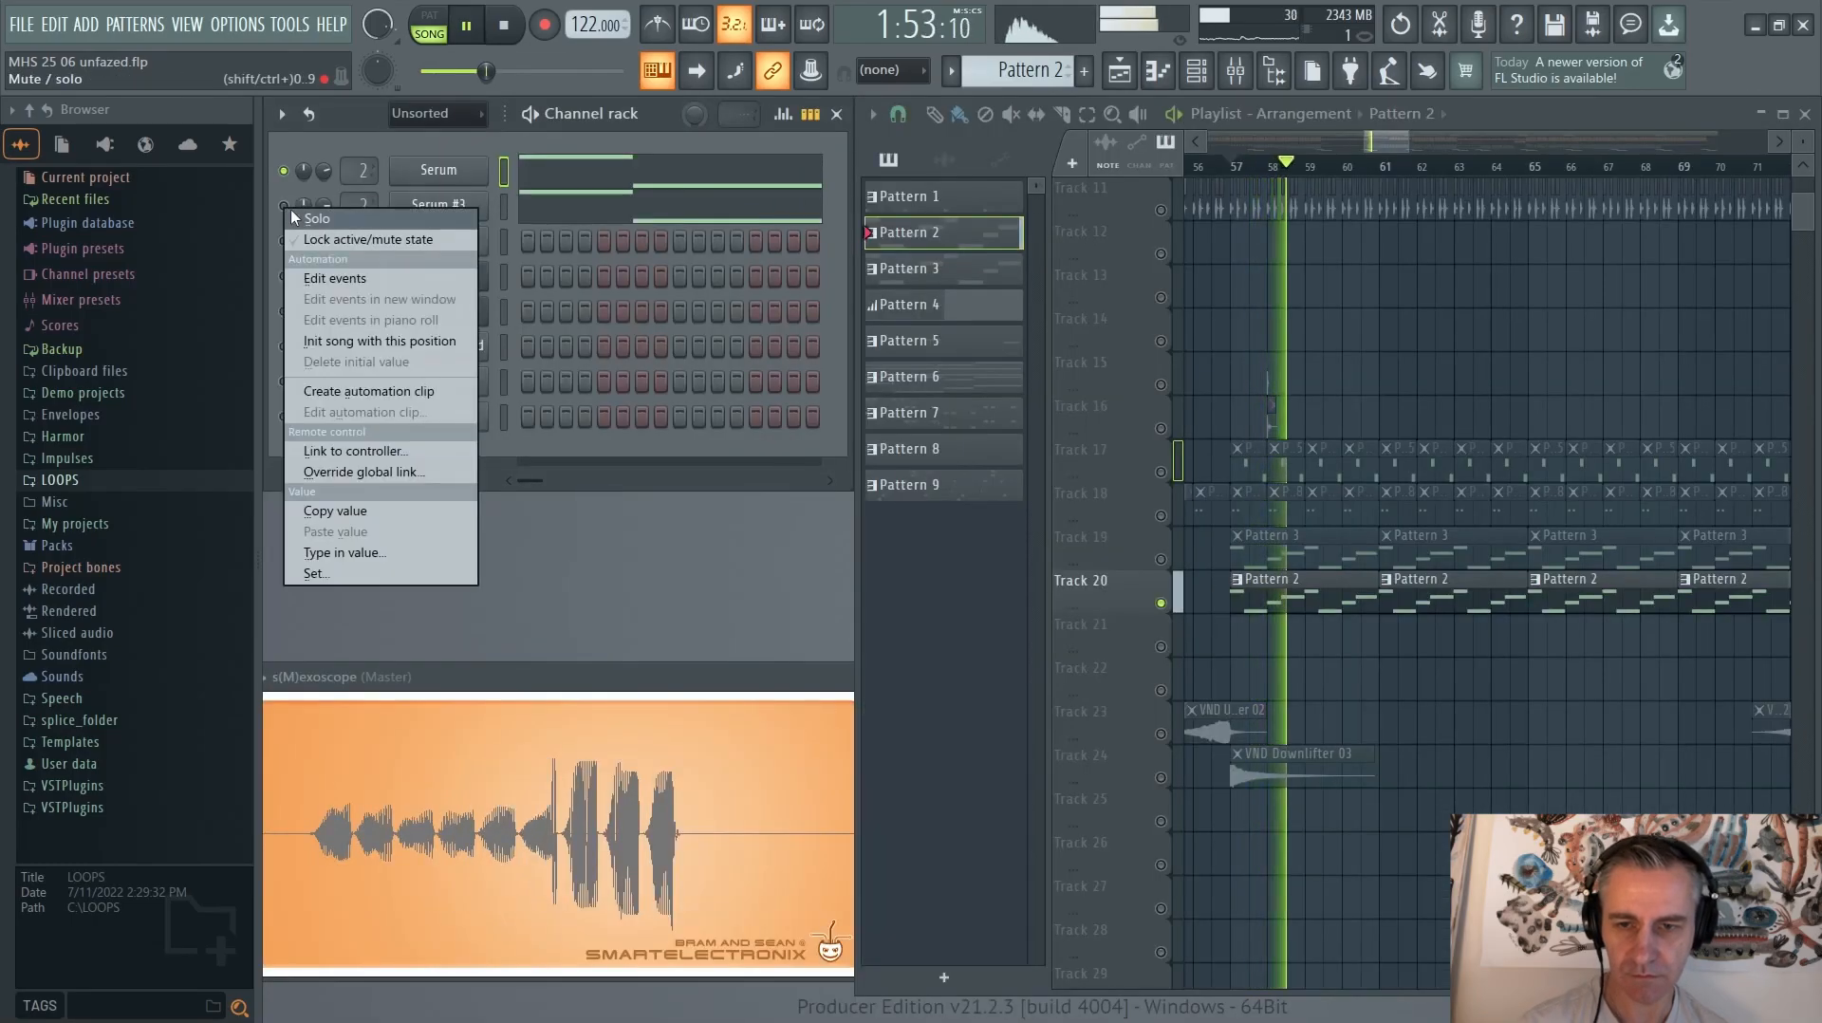
left_click(293, 212)
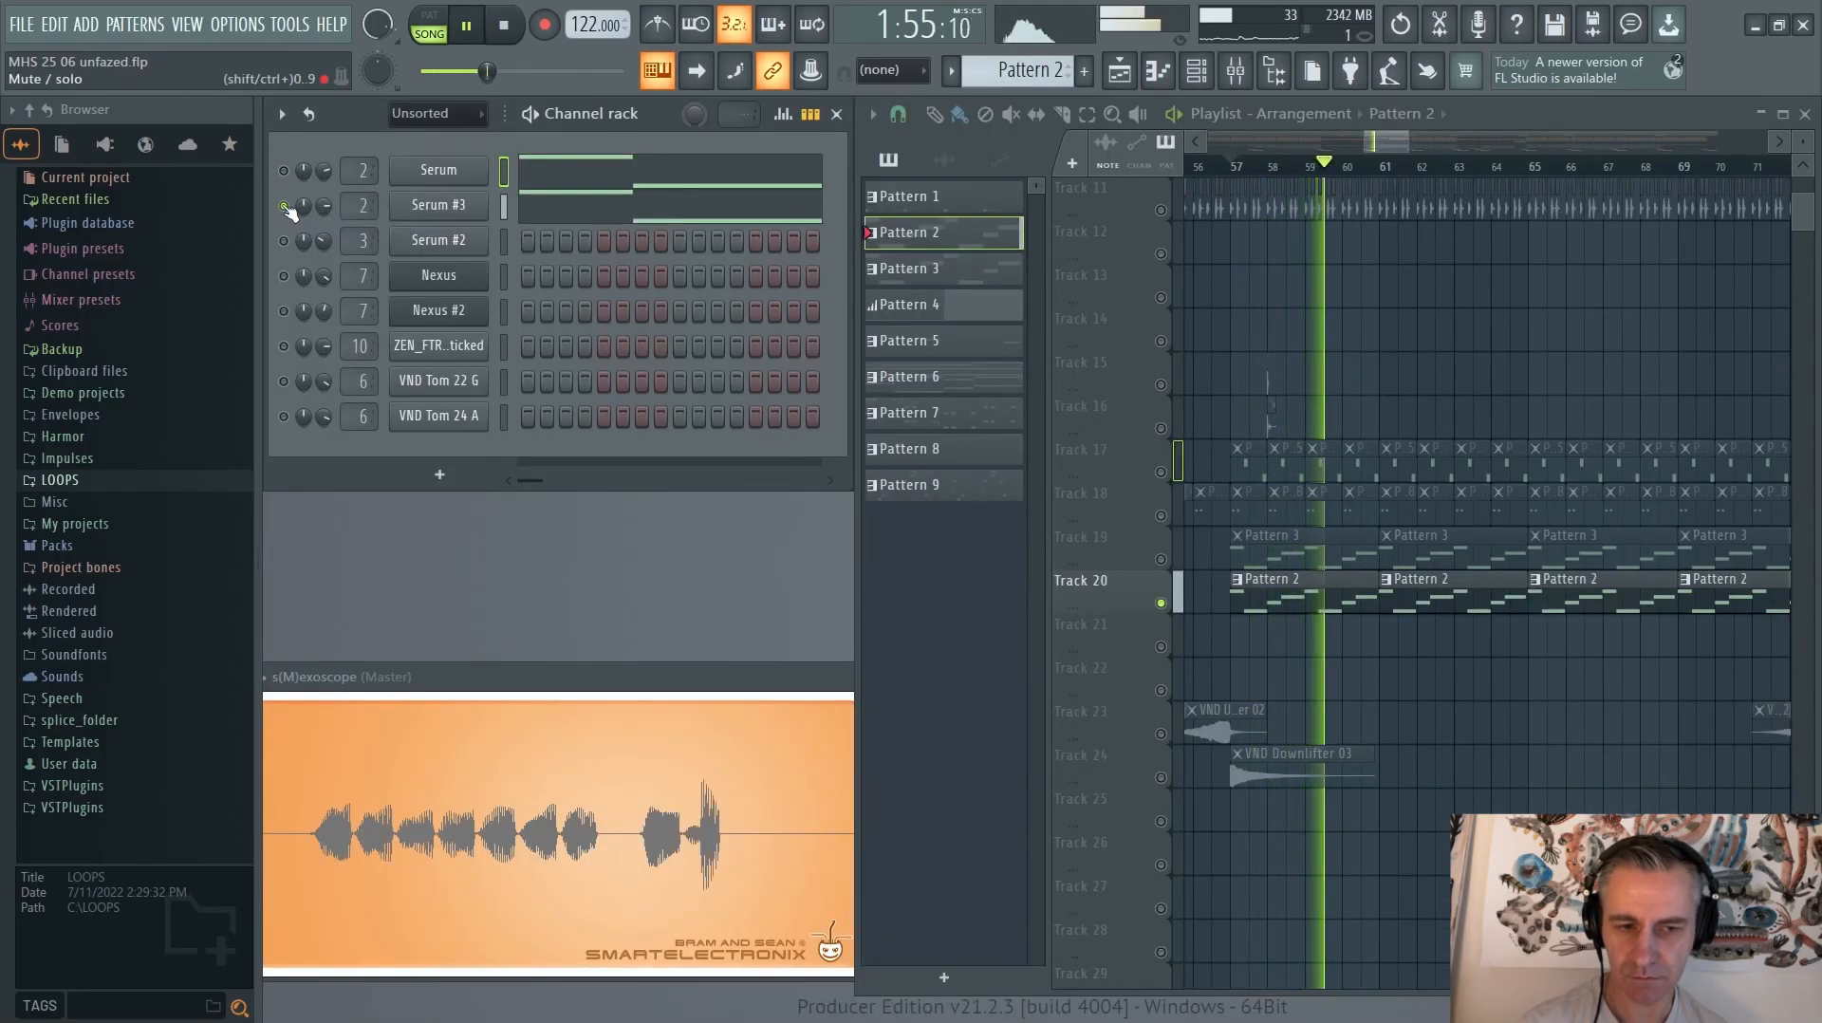
right_click(287, 208)
left_click(304, 218)
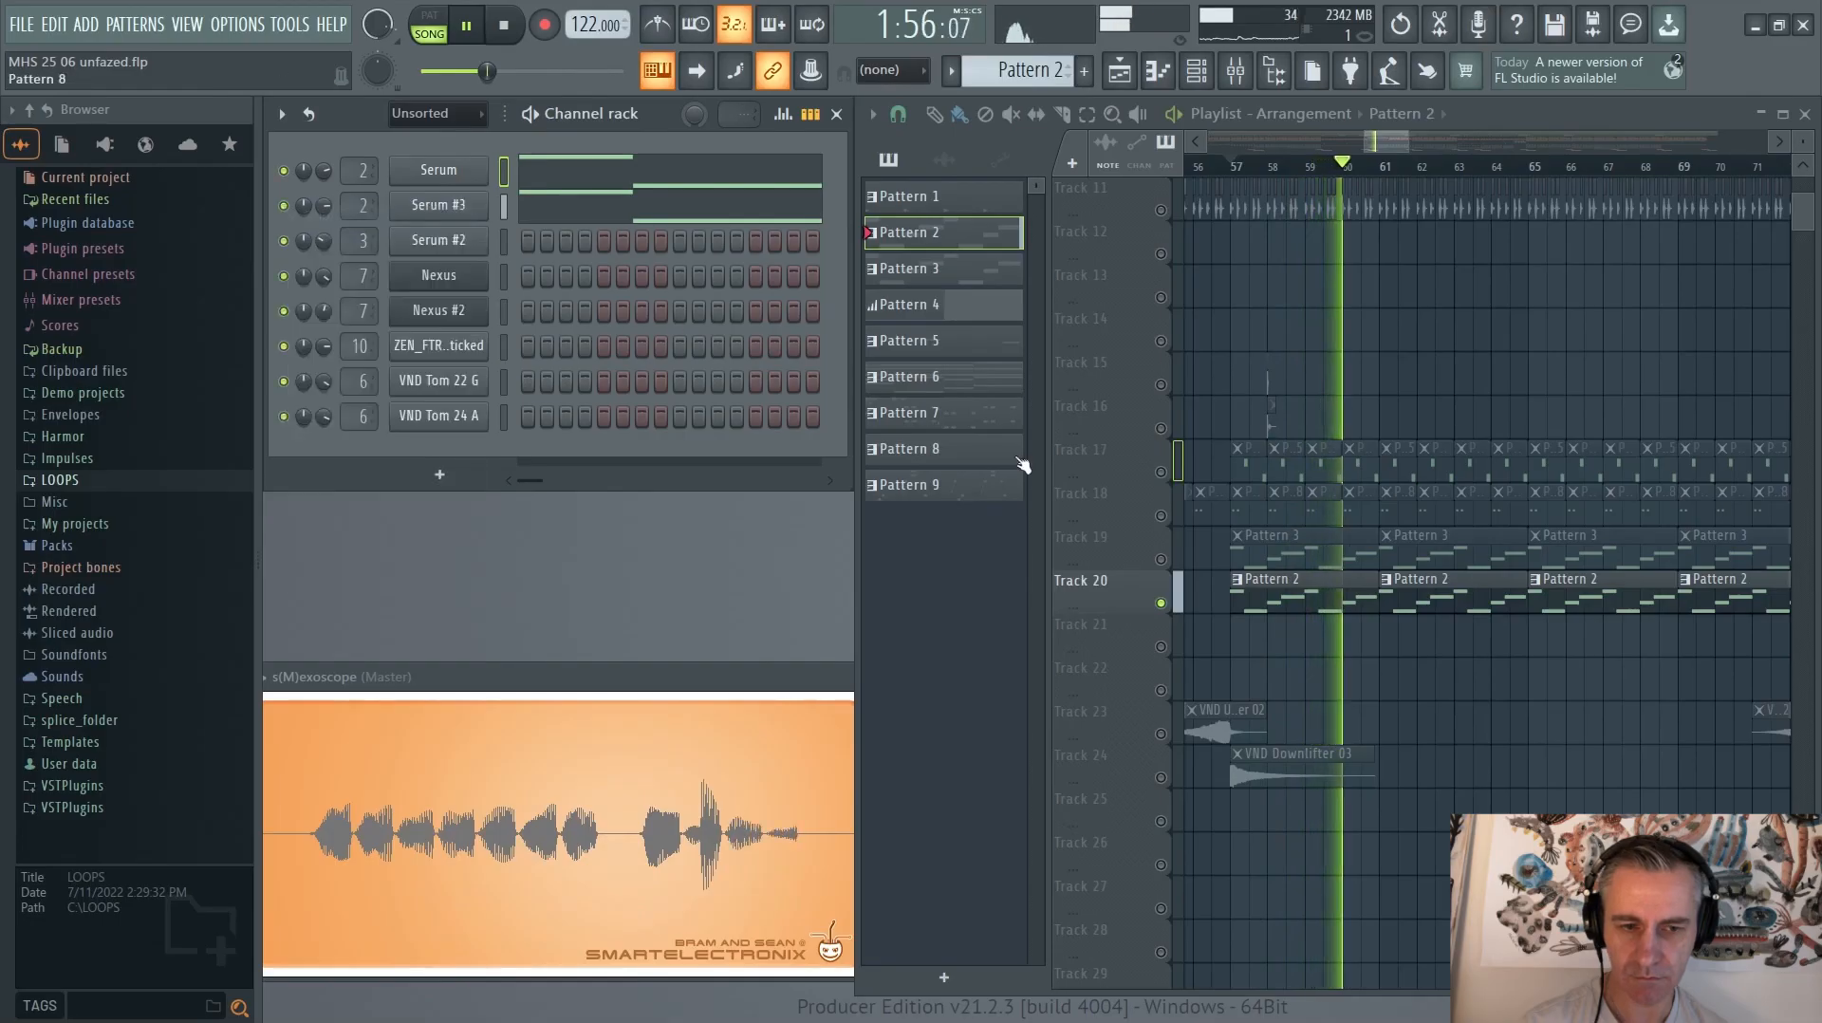
Enable Track 19 alongside Track 20 and play Pattern 3 and Pattern 2 together from bar 57, then stop
left_click(1161, 560)
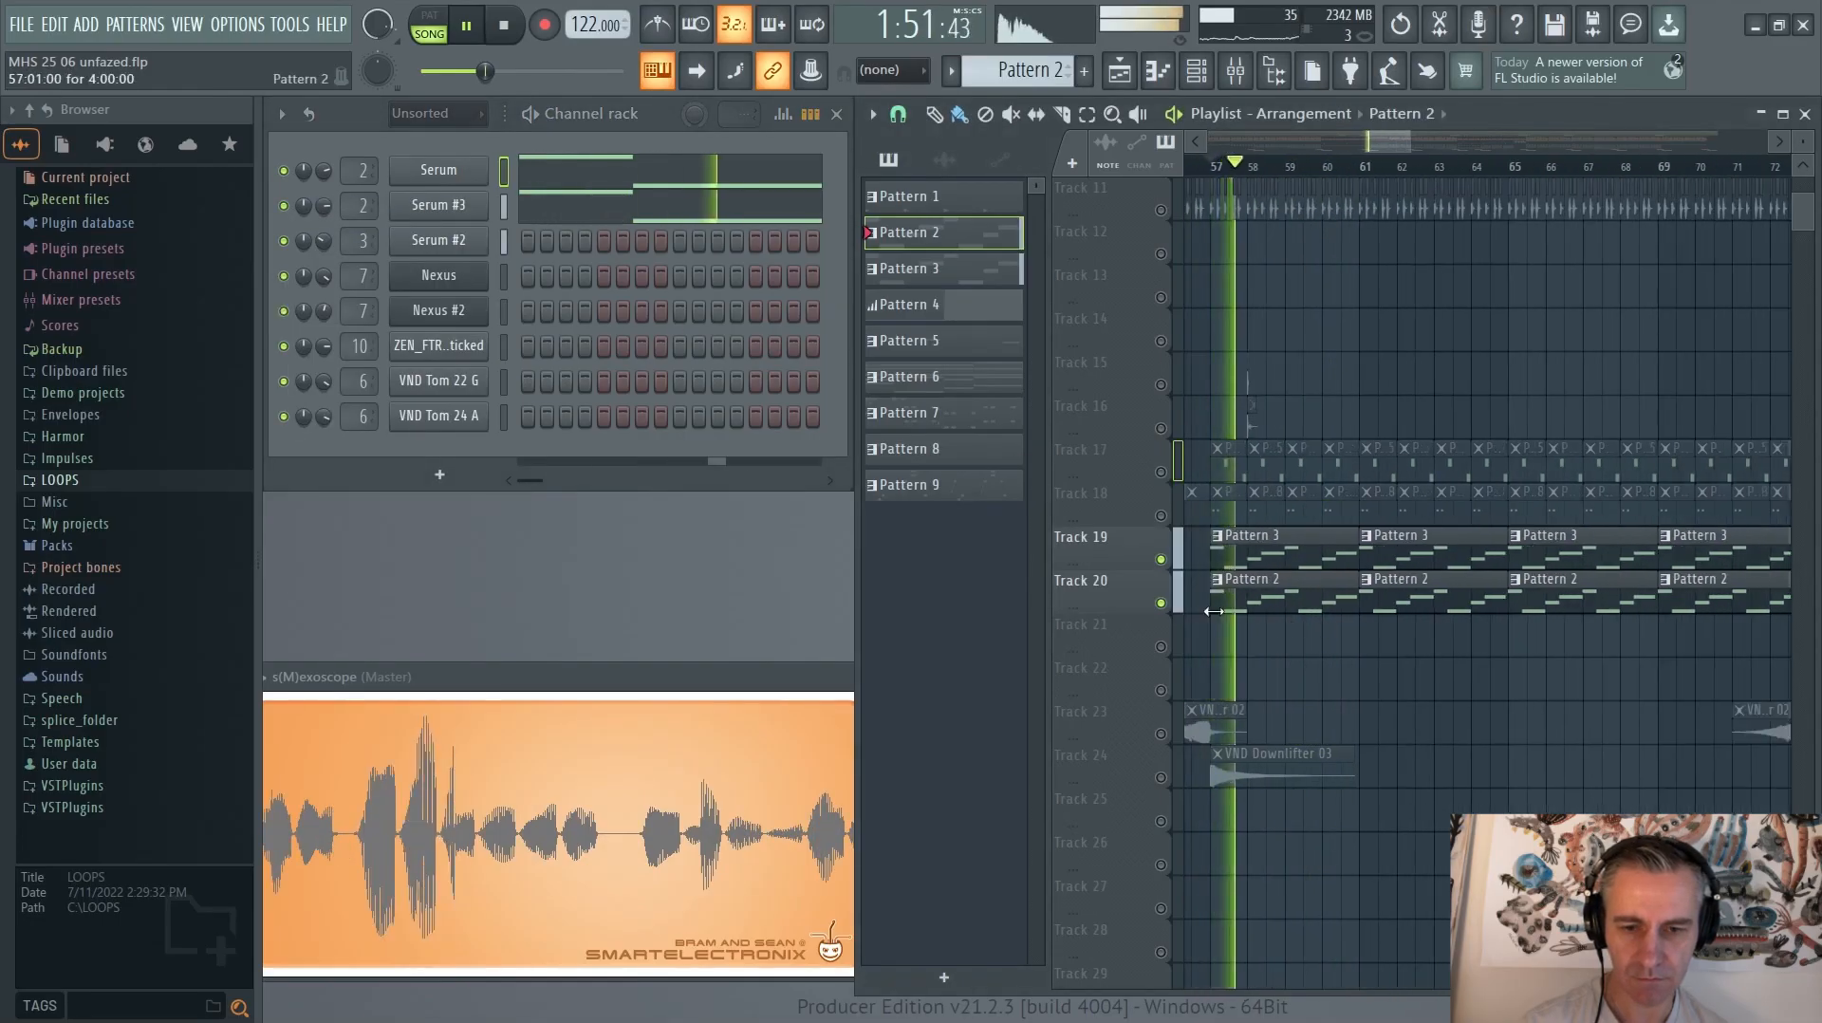
scroll(1219, 608, "up", 2)
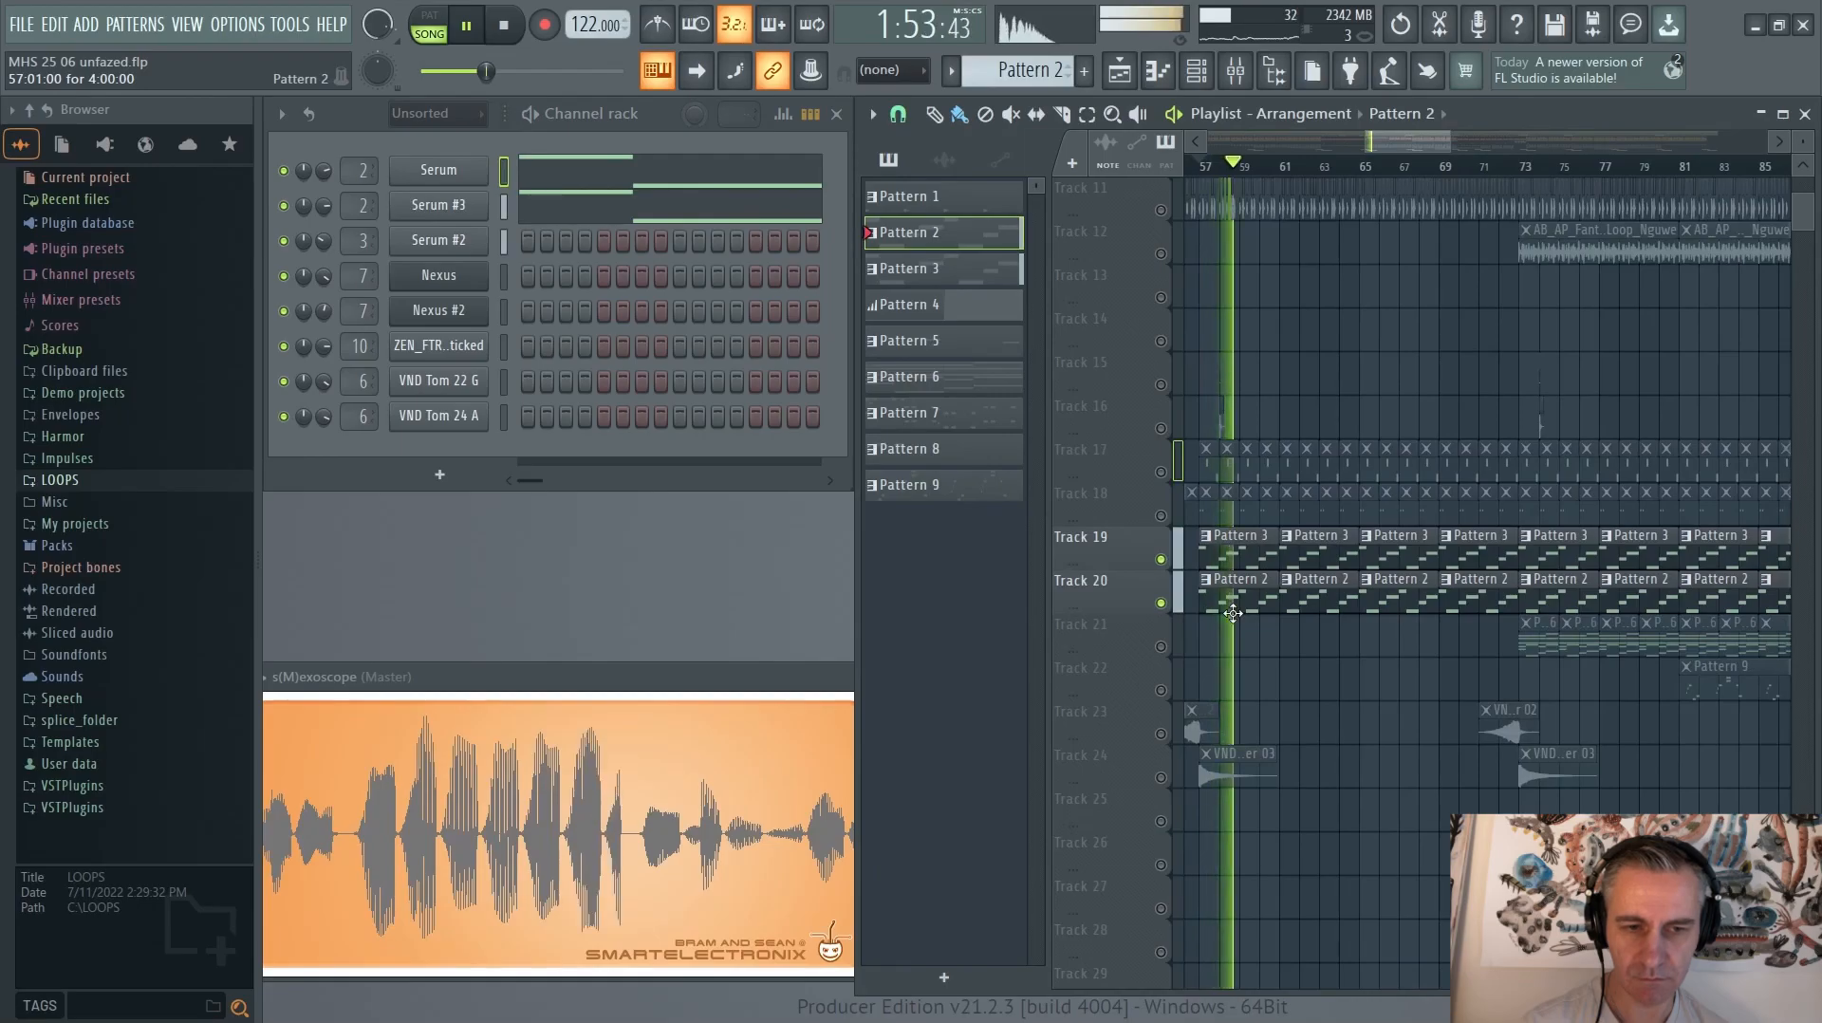
key("space")
scroll(1205, 605, "up", 3)
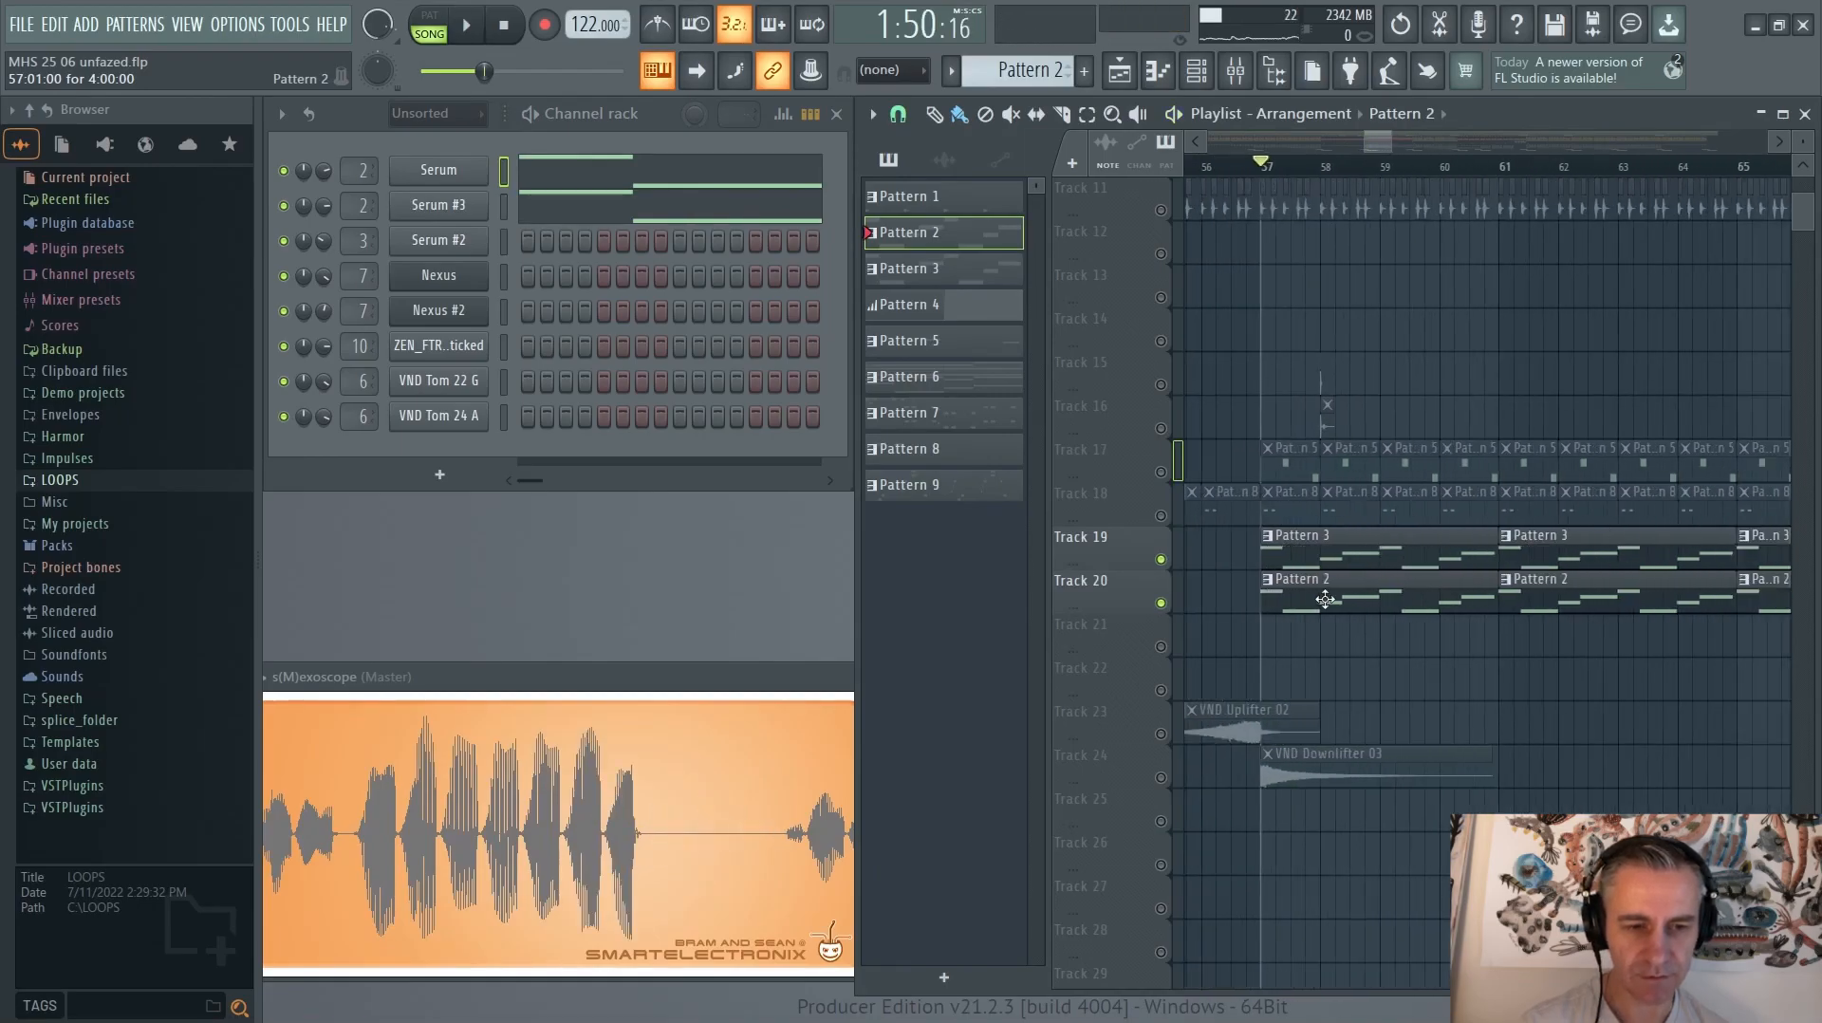
scroll(1268, 598, "down", 4)
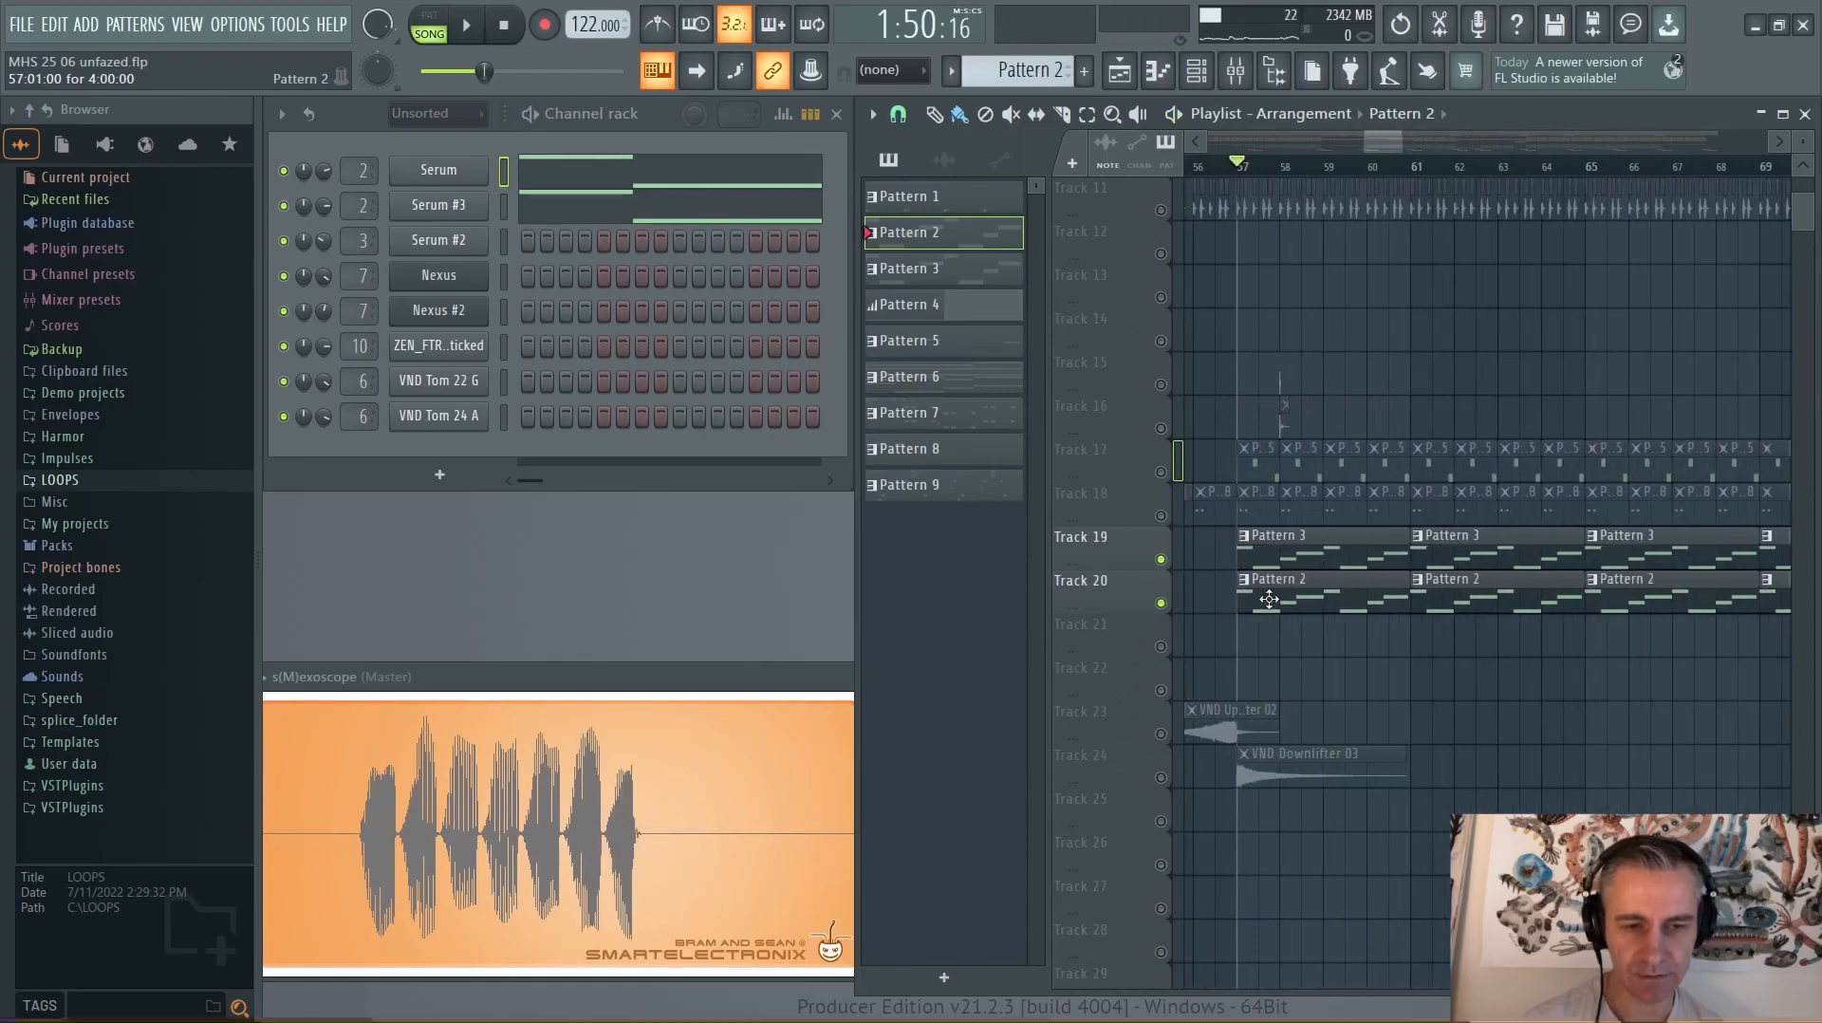
Examine the Serum #3 notes of Pattern 2 in the piano roll, highlighting the first two bars' notes and deselecting them
left_click(623, 217)
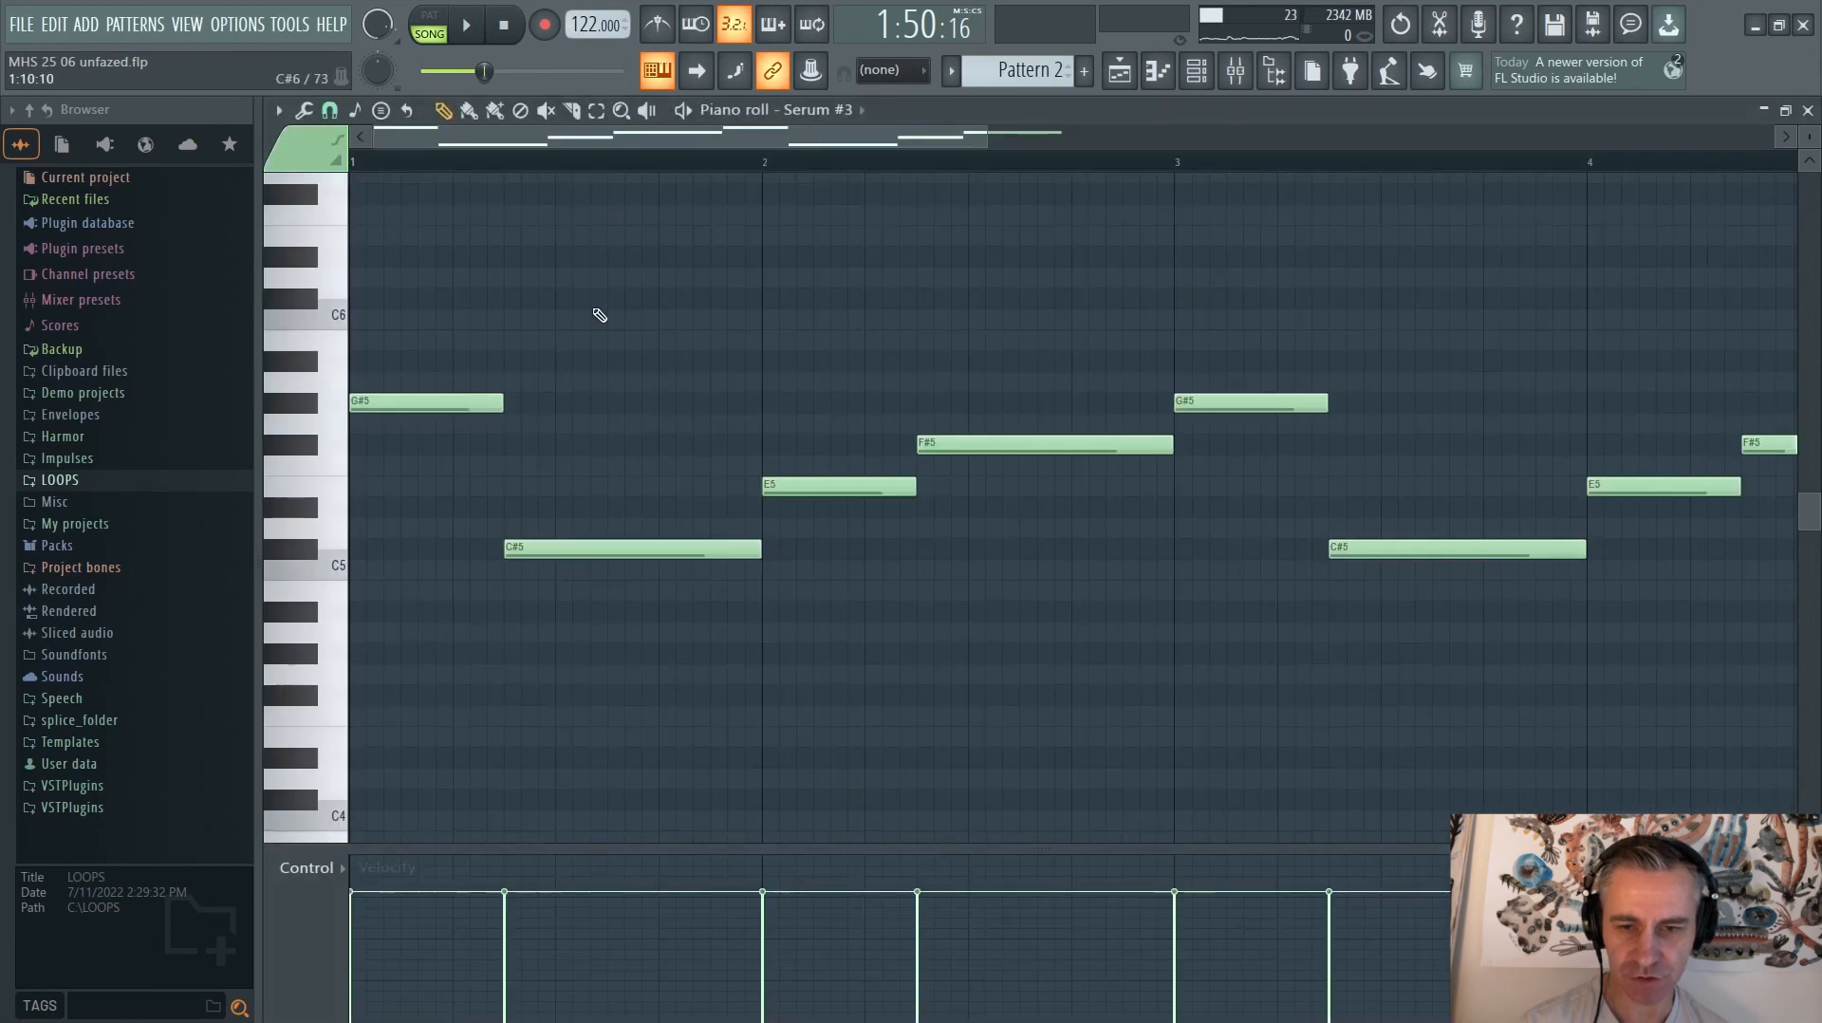
left_click_drag(599, 315, 430, 669)
left_click(461, 297)
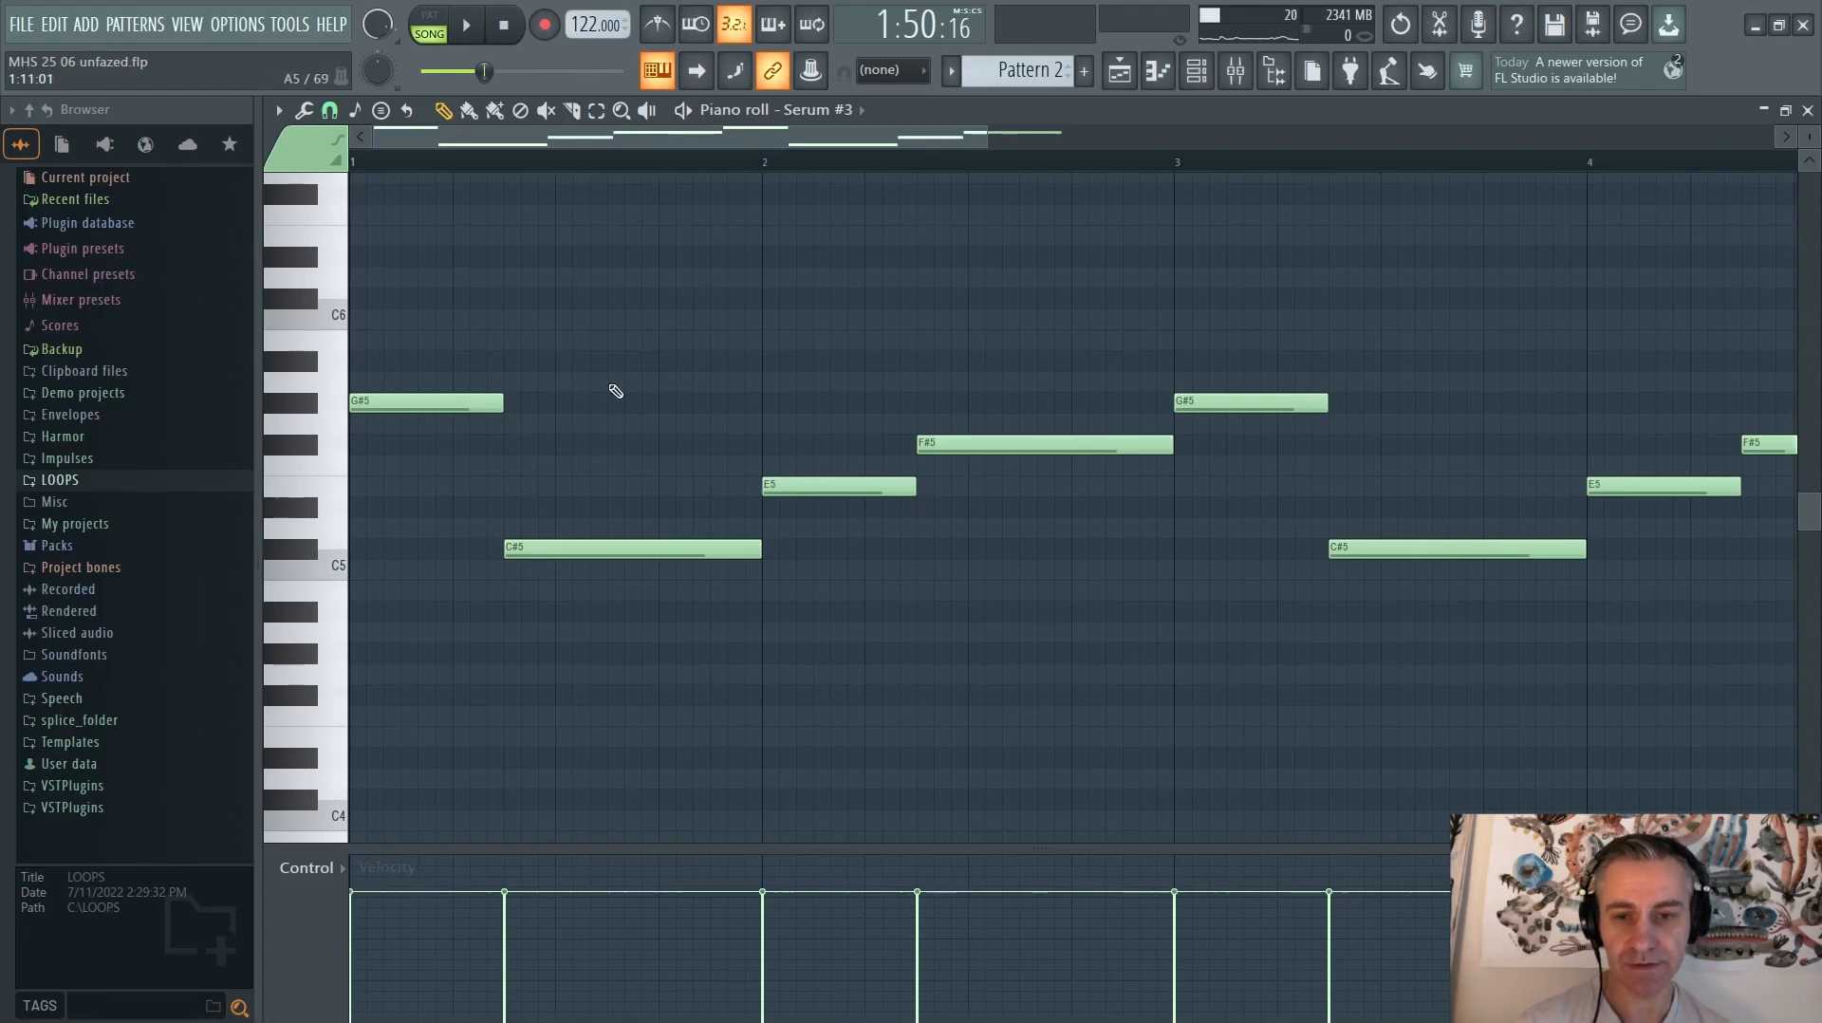
scroll(588, 446, "down", 2)
left_click_drag(853, 225, 348, 686)
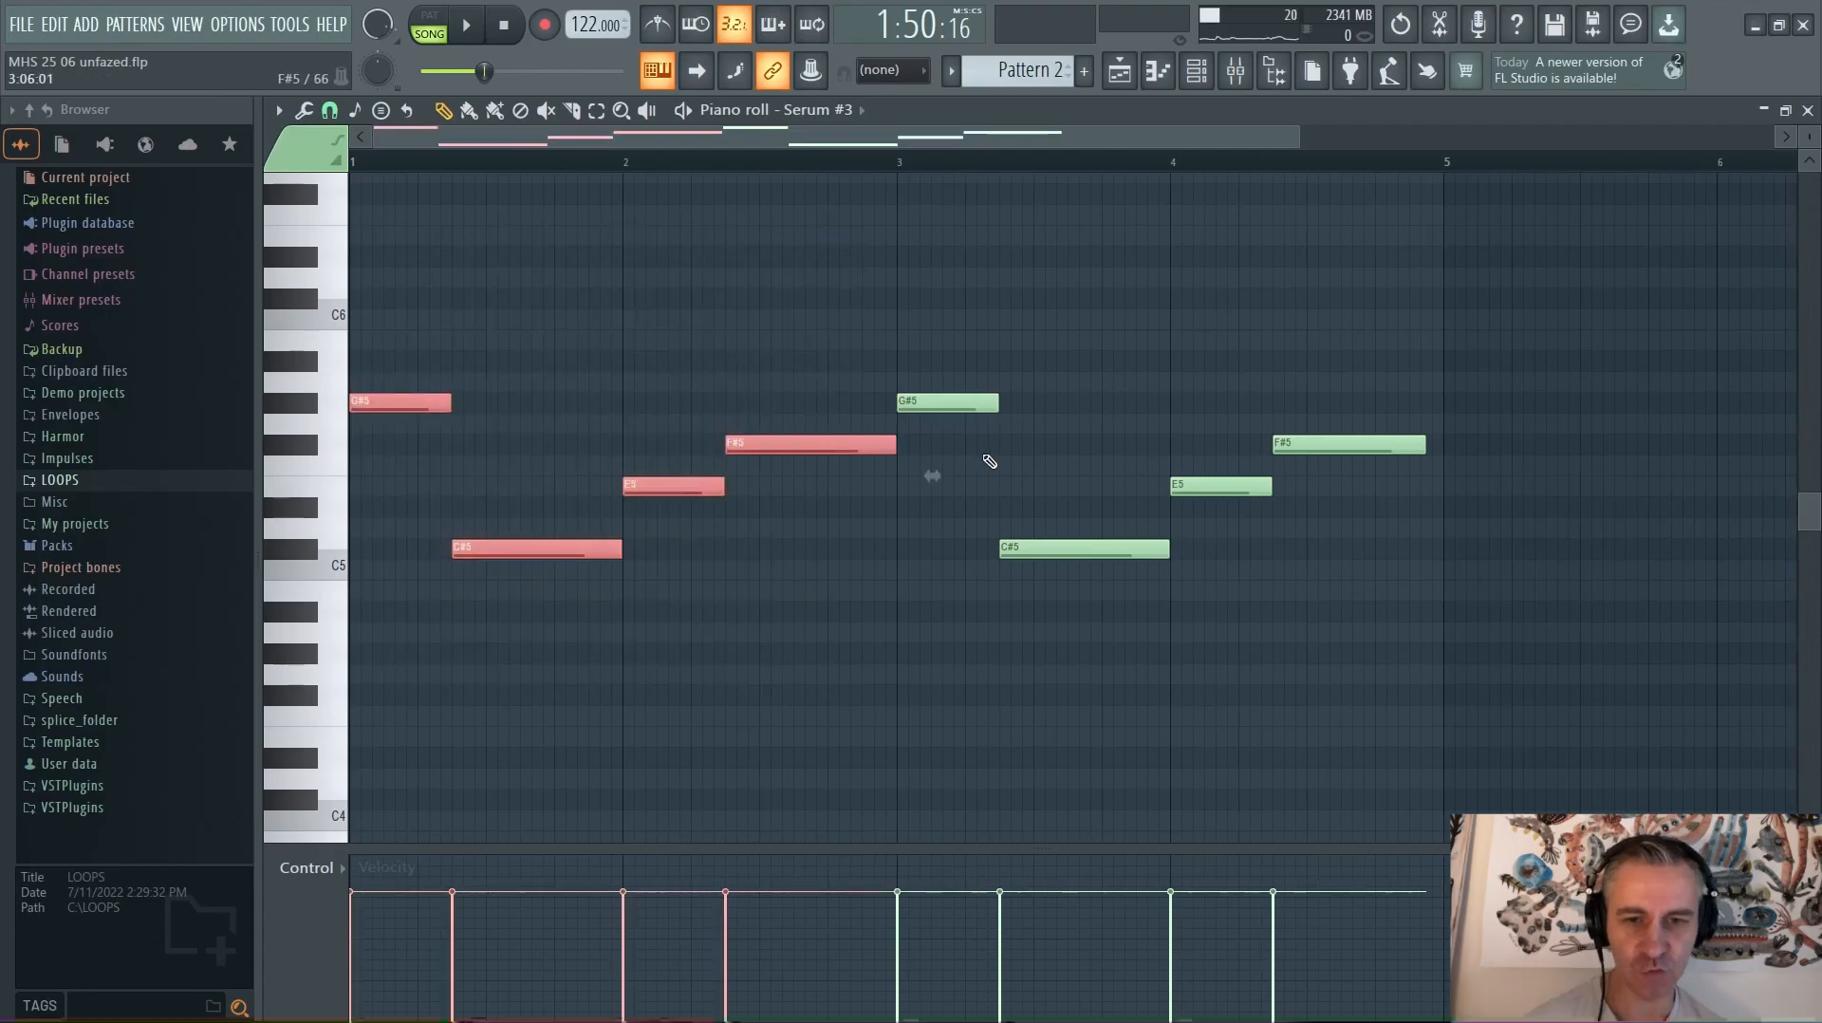
scroll(693, 357, "down", 1)
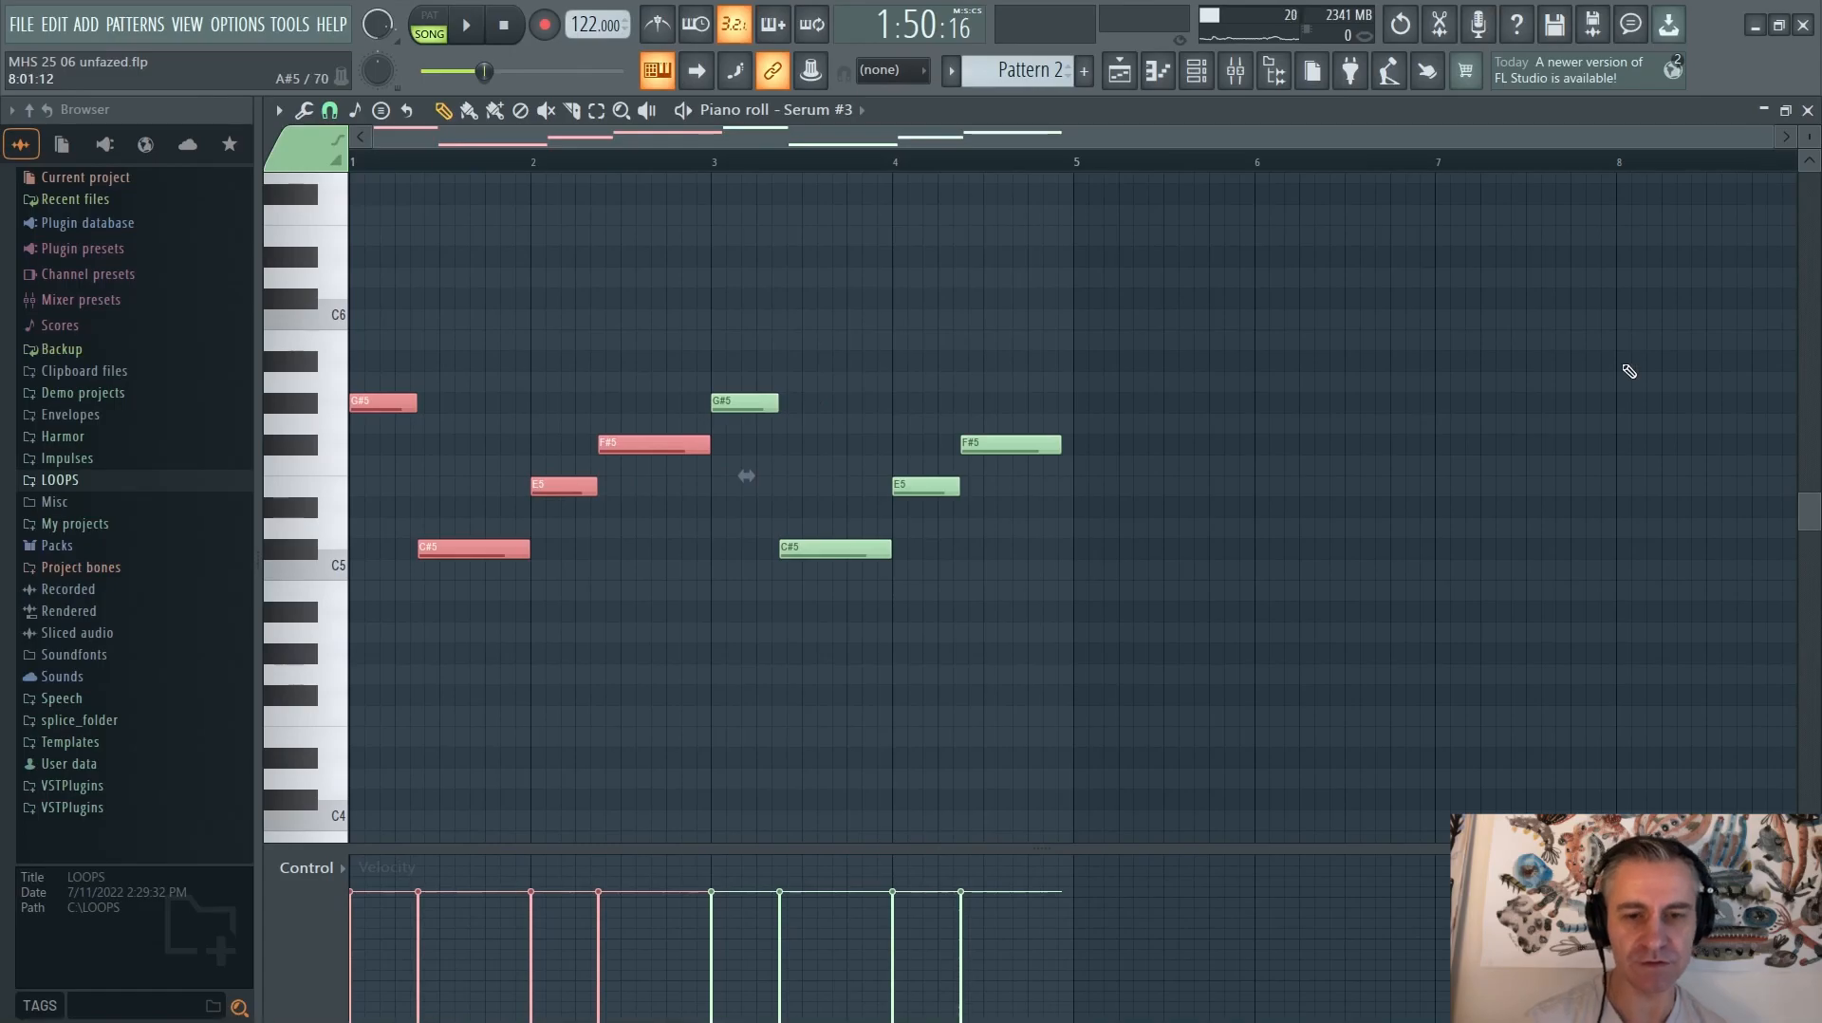
left_click(1629, 371)
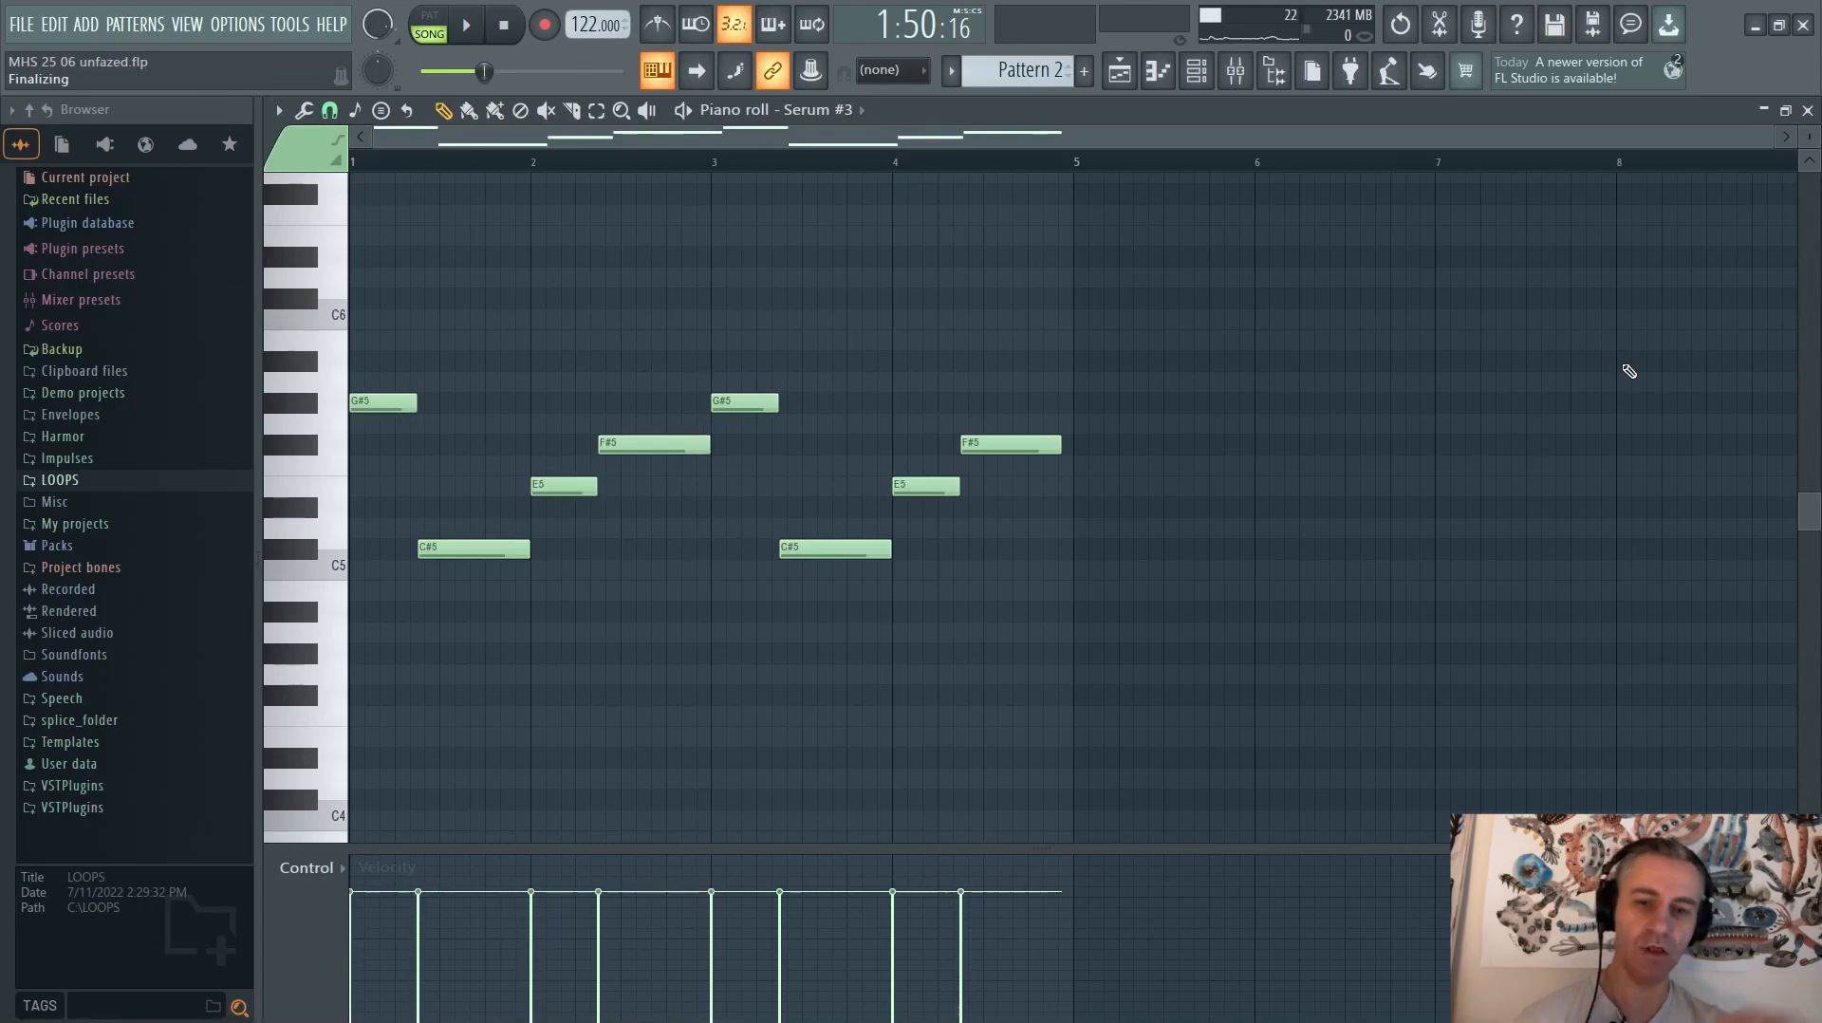
key("F7")
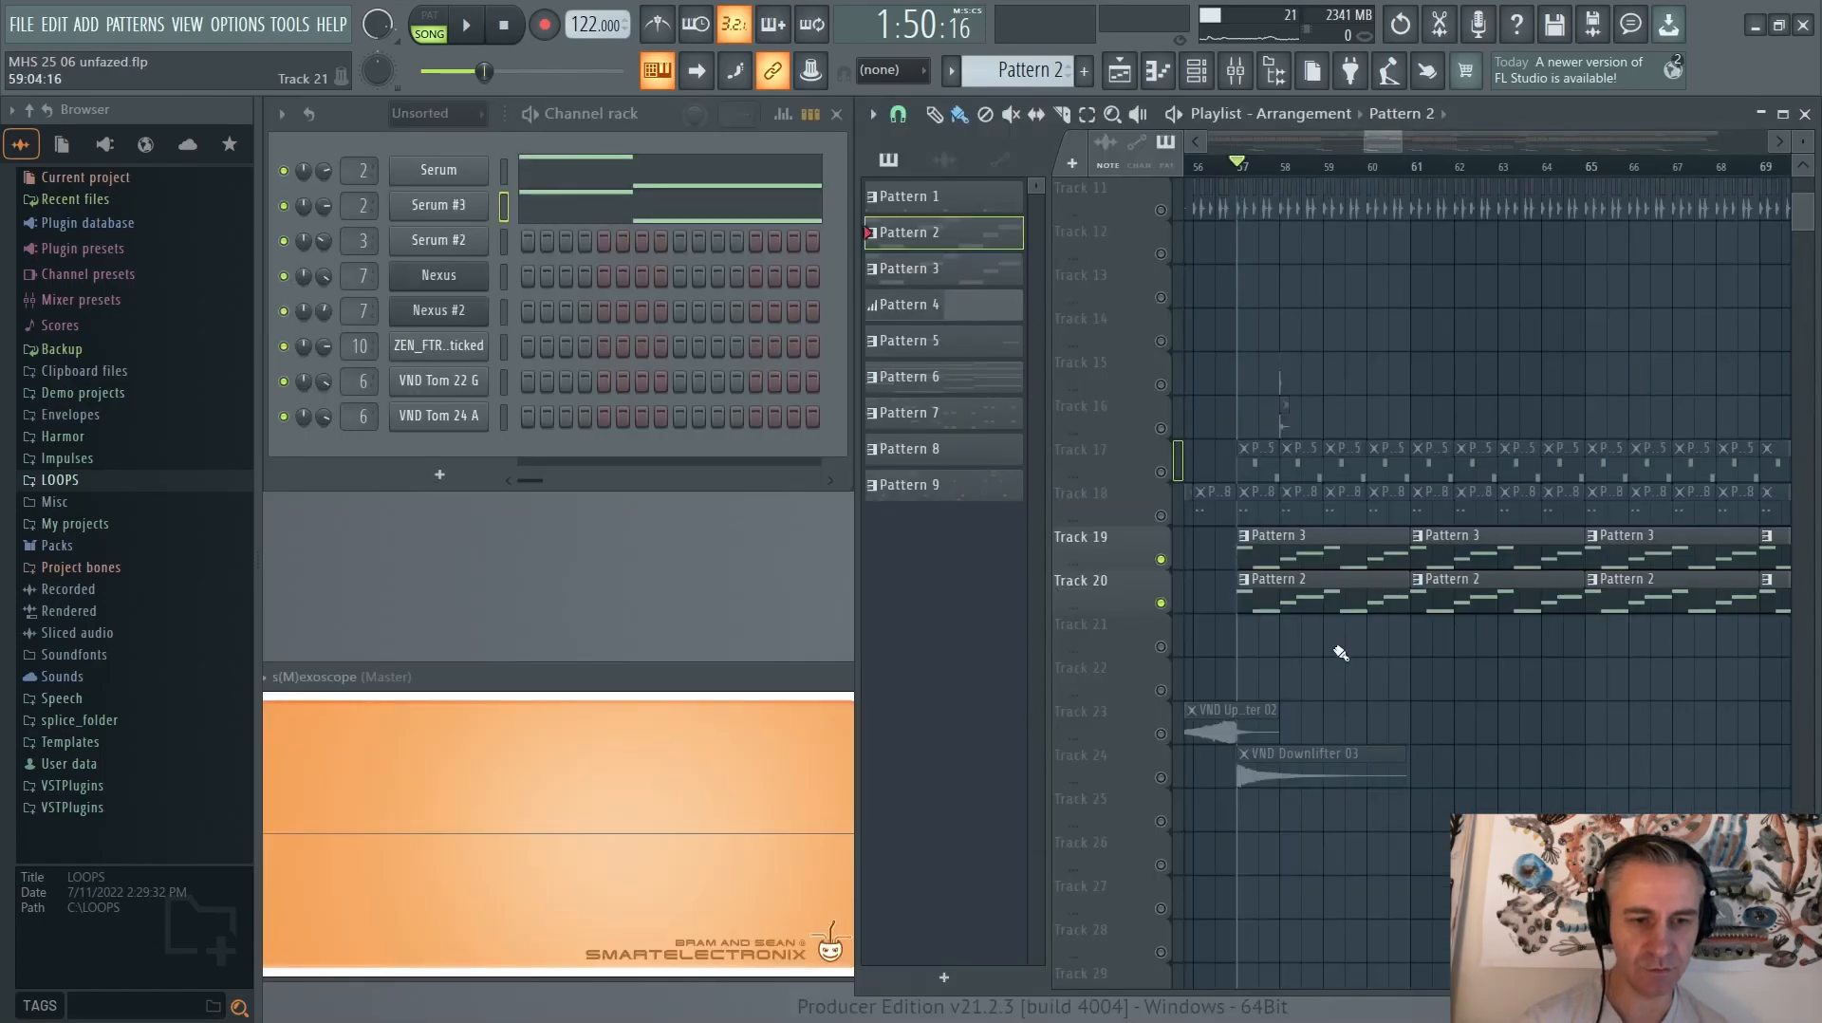
Solo Track 21, set the song position to bar 73 and select the first Pattern 6 clip
scroll(1341, 653, "up", 2)
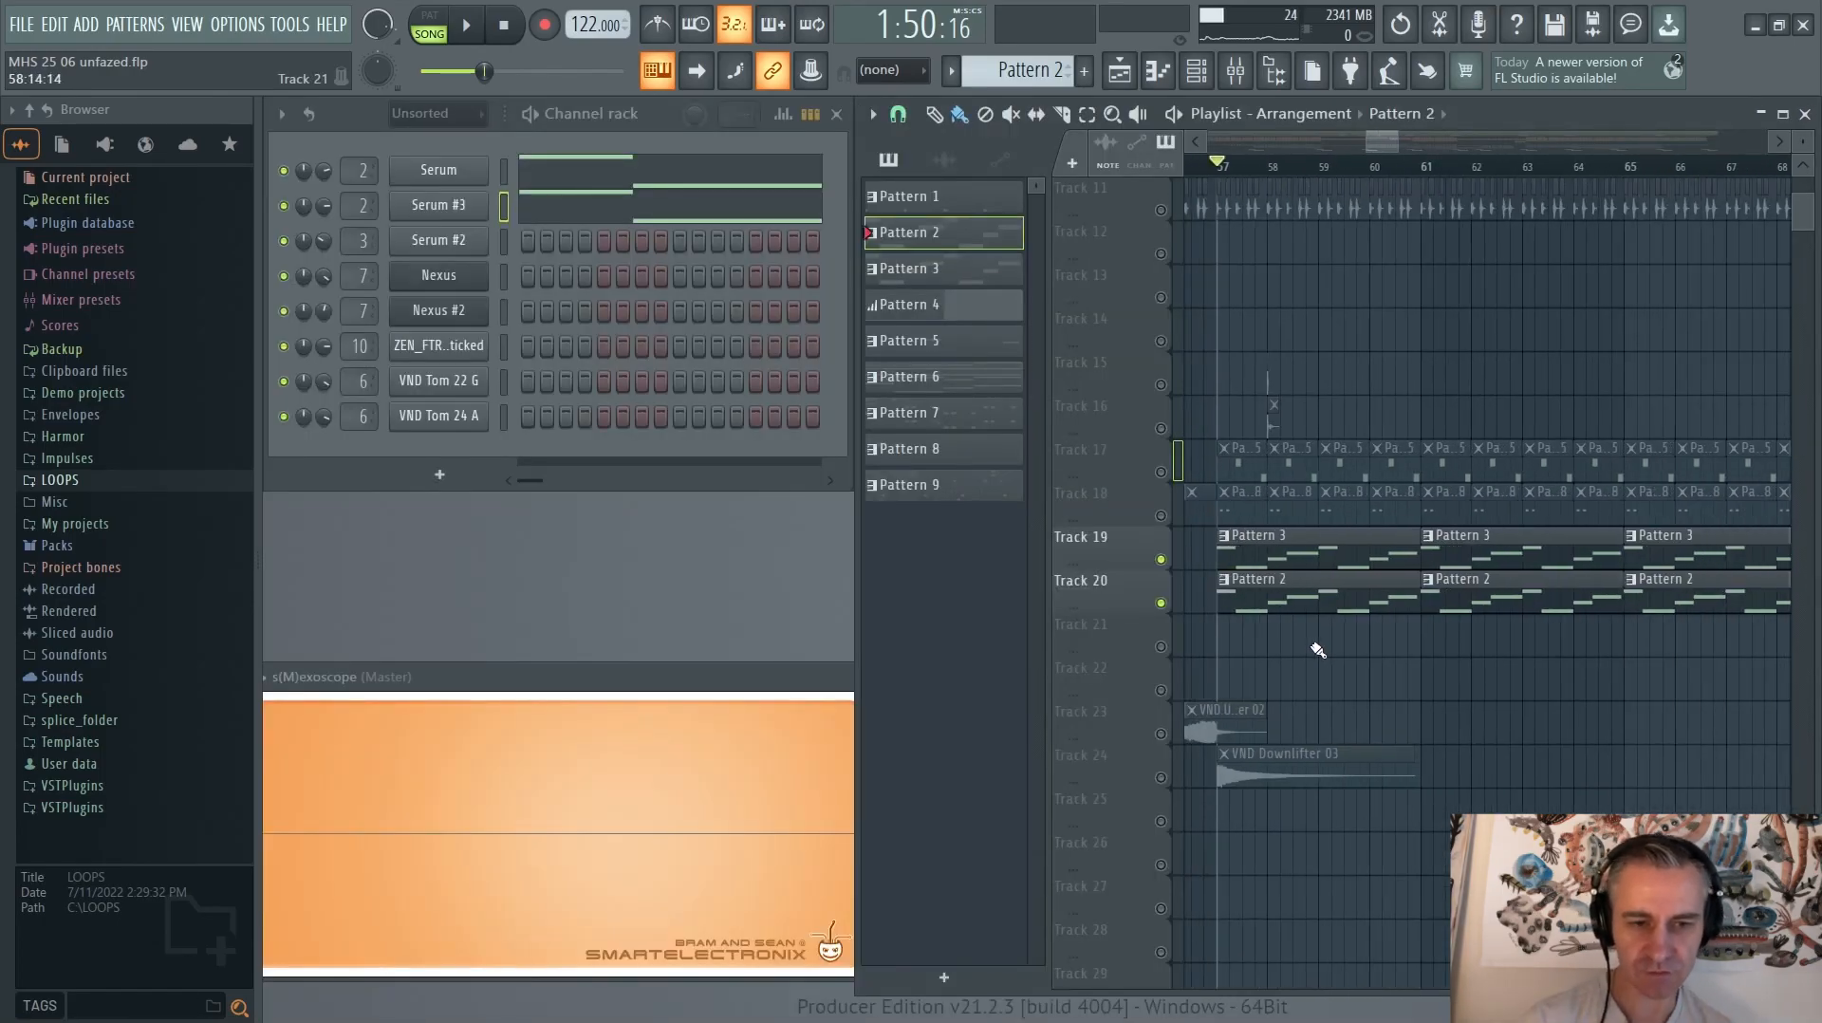
scroll(1317, 649, "up", 5)
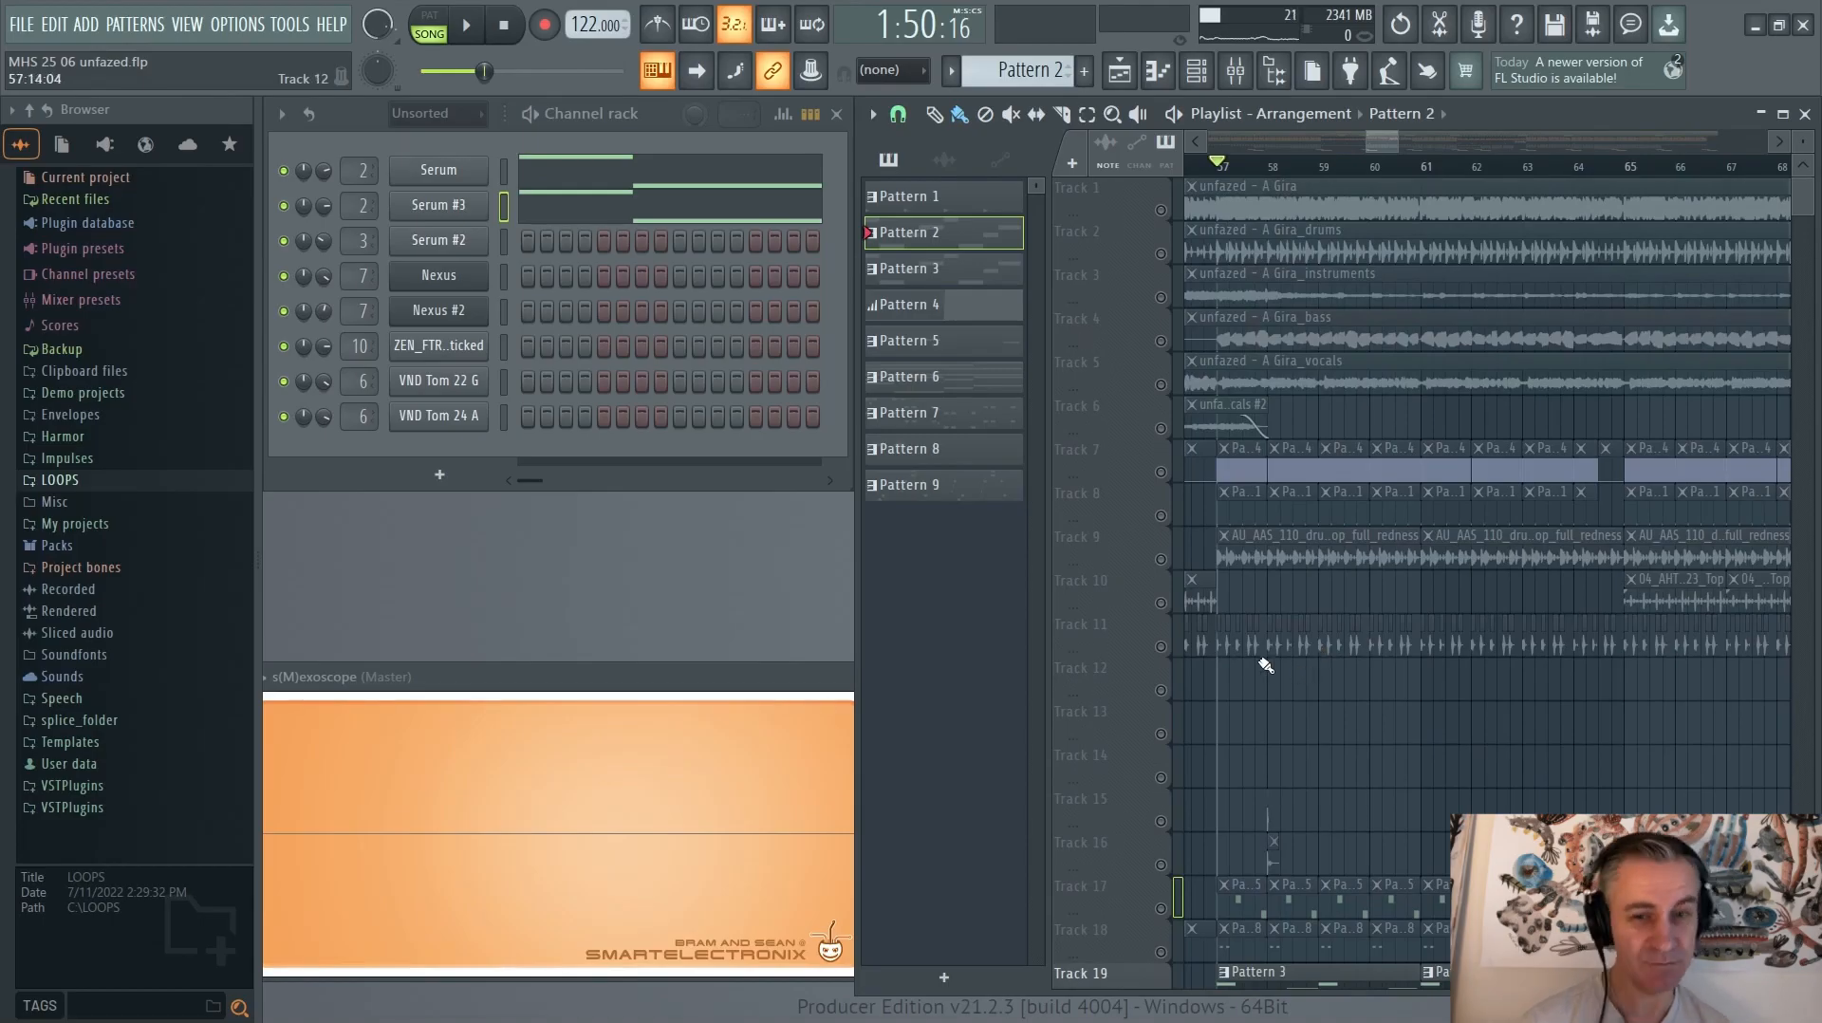
scroll(1233, 645, "down", 6)
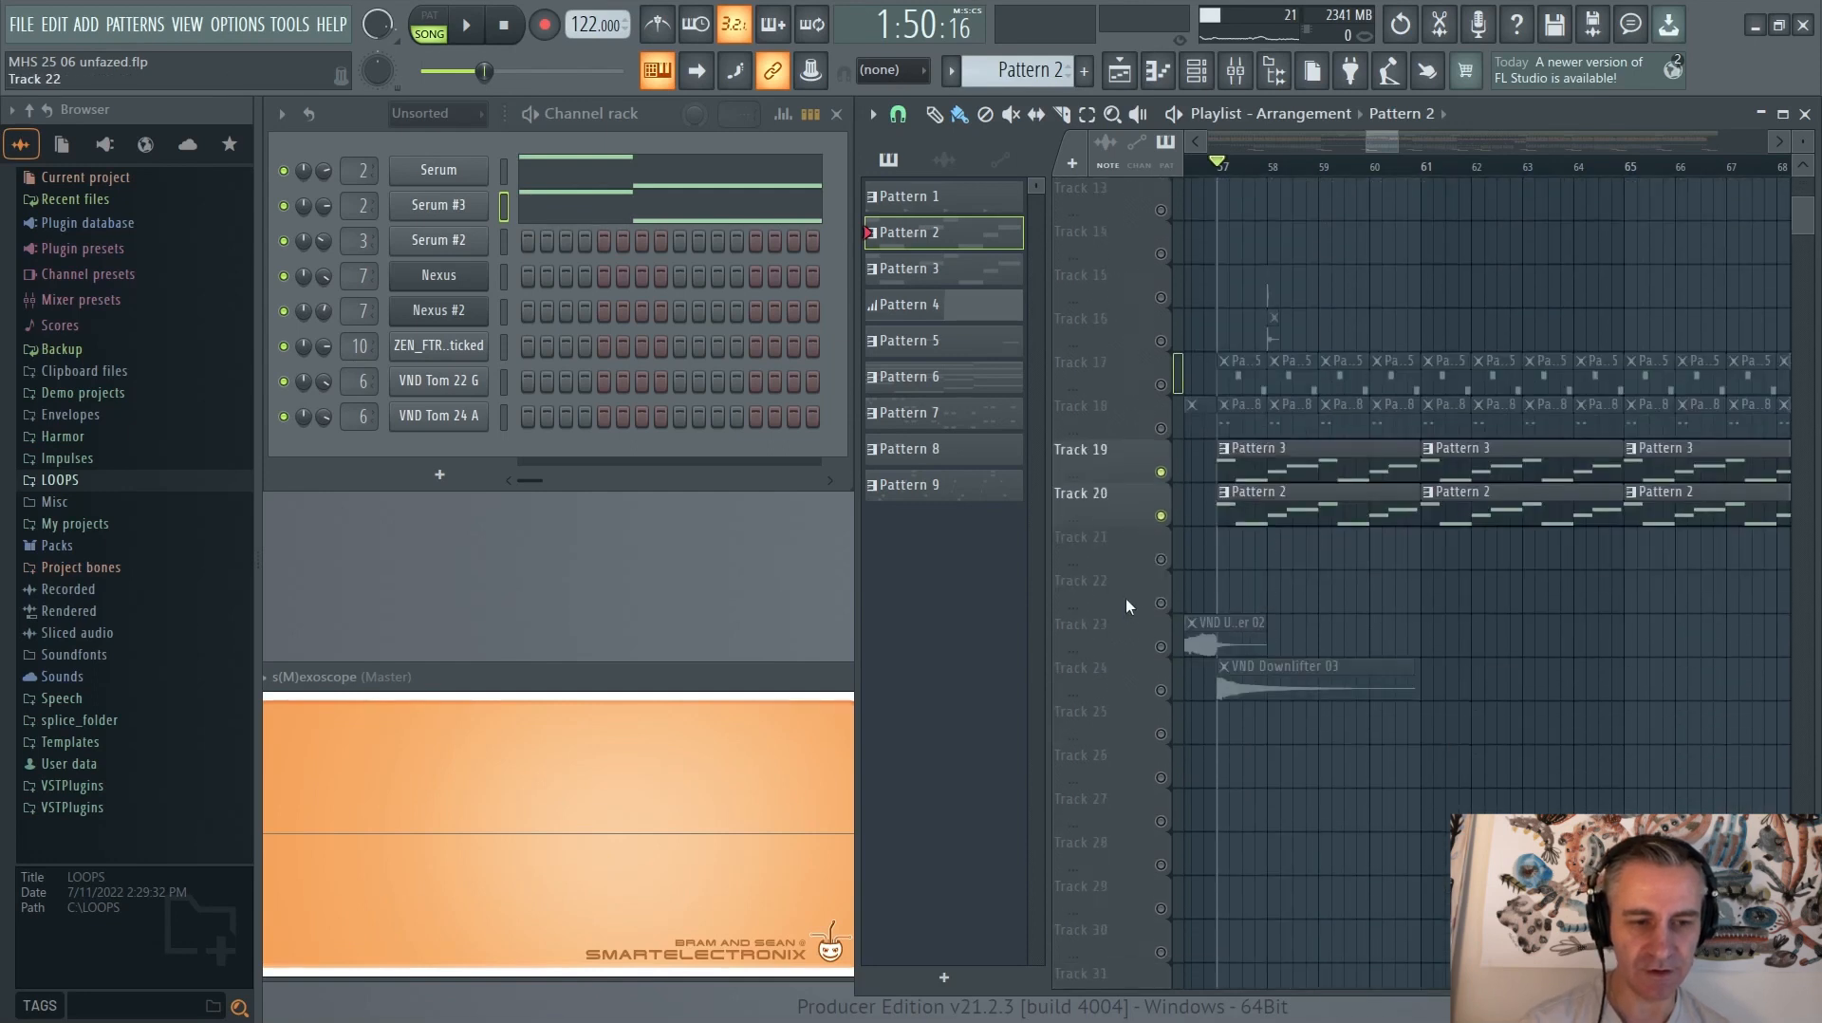
key("ctrl")
scroll(1167, 589, "down", 4)
scroll(1567, 566, "up", 3)
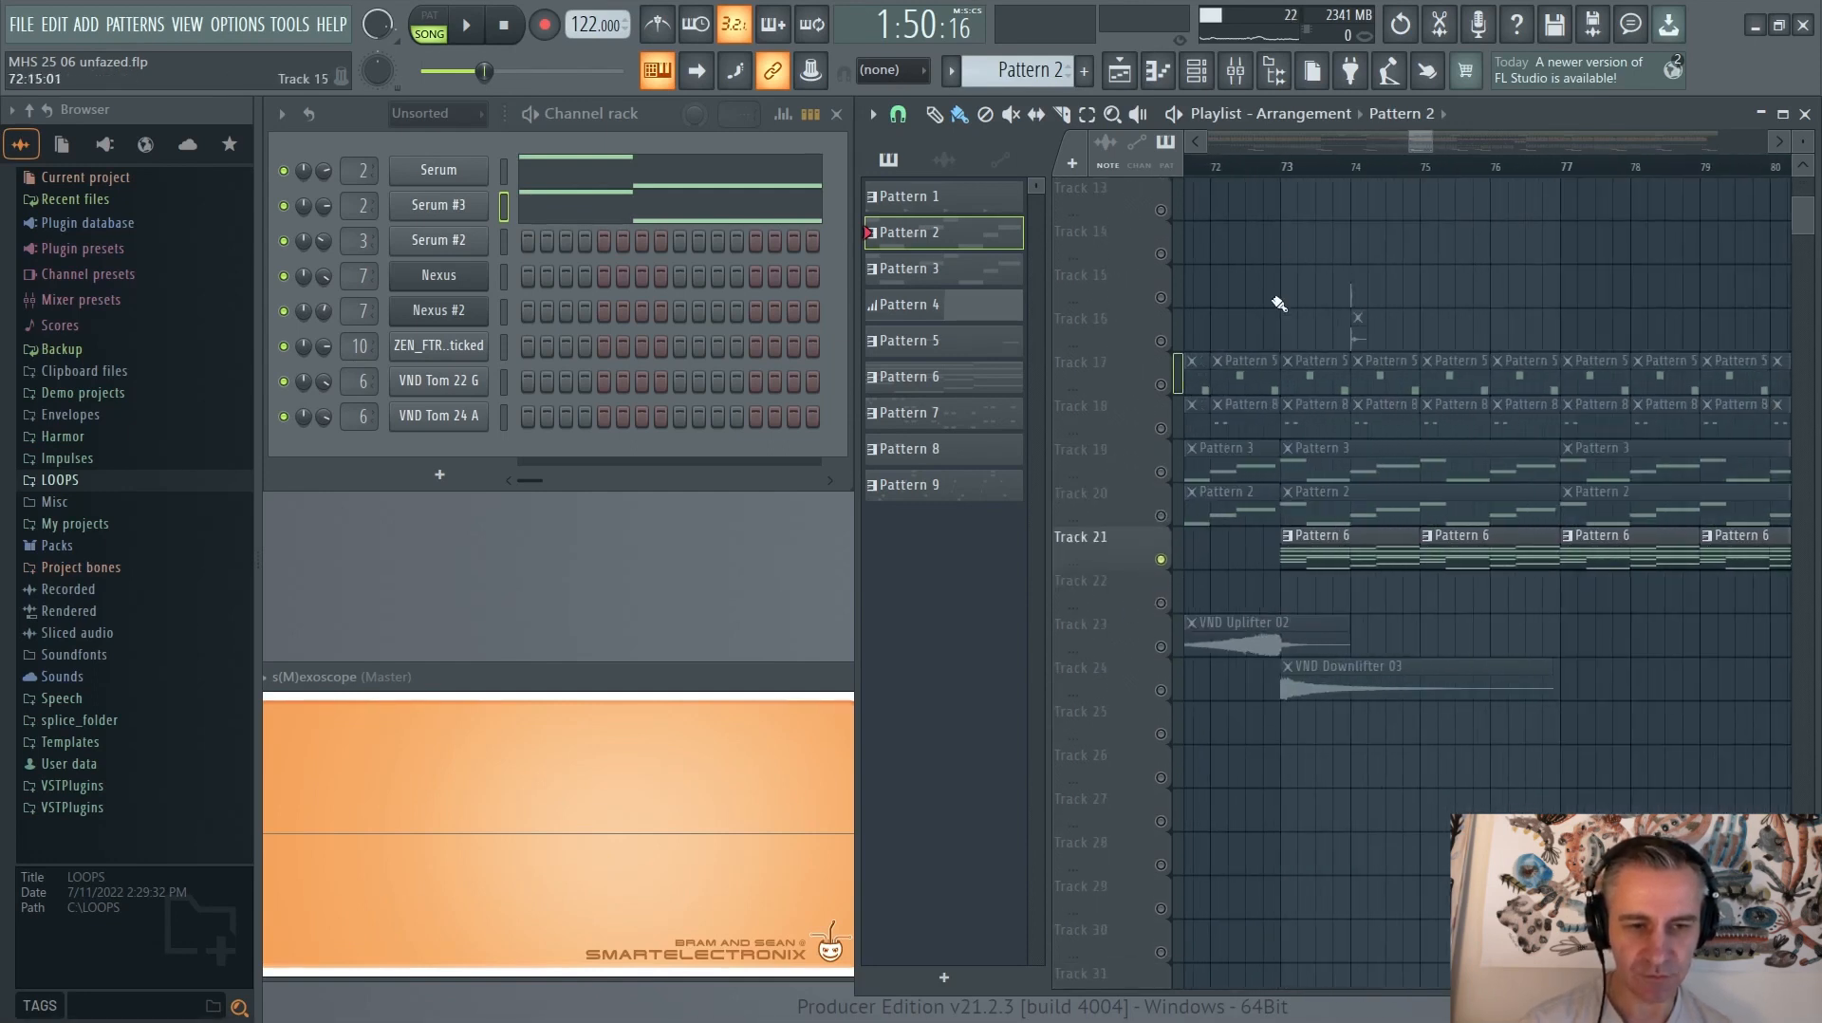
left_click(1286, 164)
left_click(1328, 545)
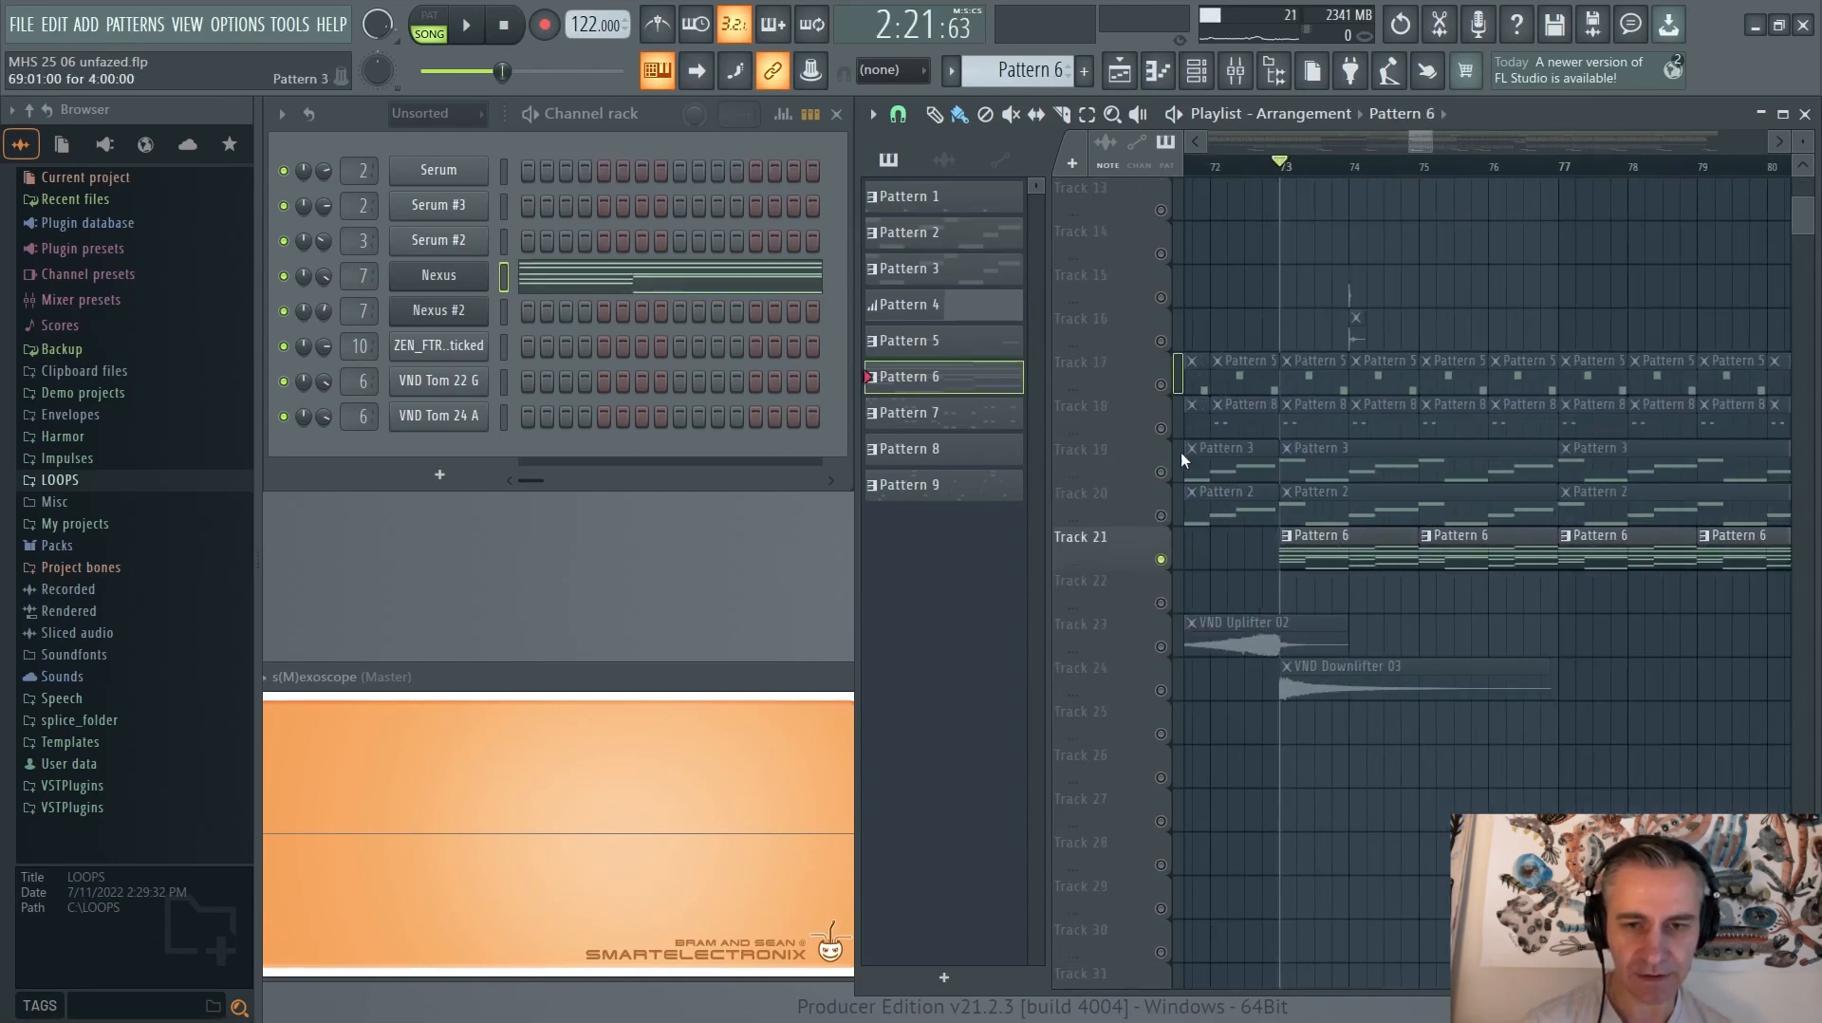
Check the Nexus channel's Nexus Grandpiano preset and play Pattern 6 while examining its chord notes in the piano roll
left_click(465, 275)
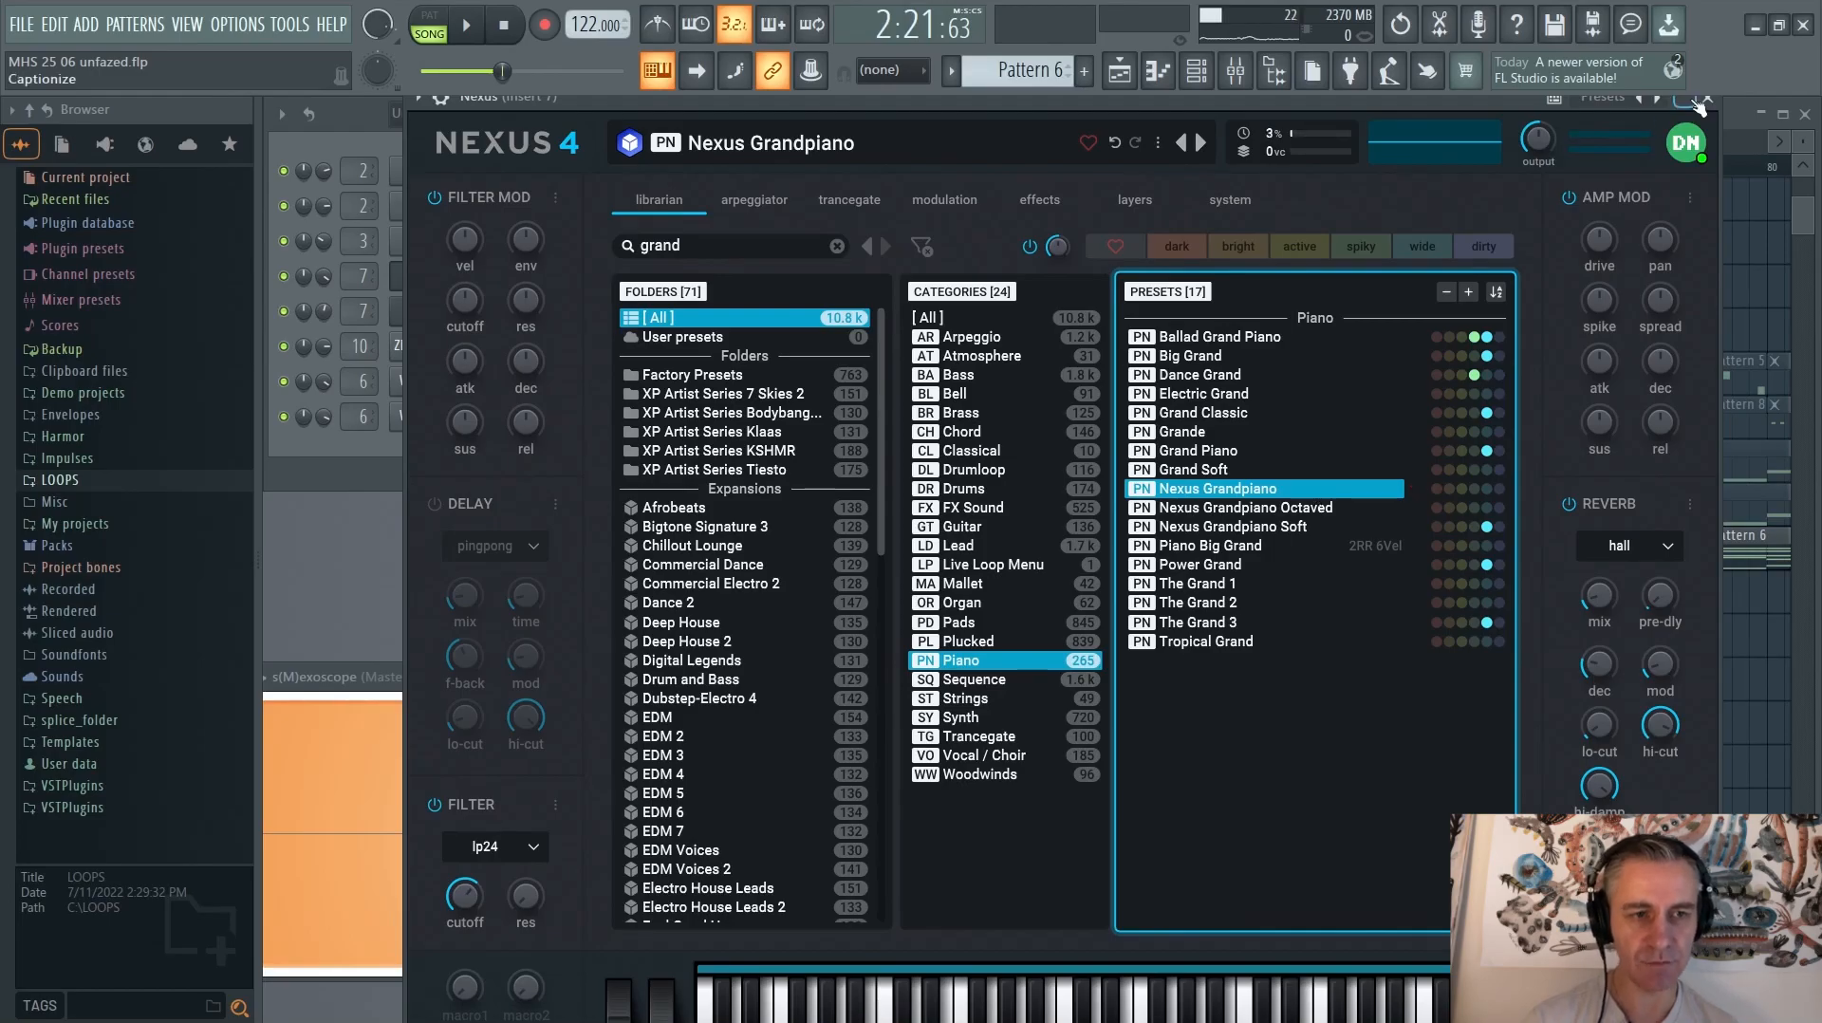
left_click(1701, 101)
left_click(536, 284)
key("space")
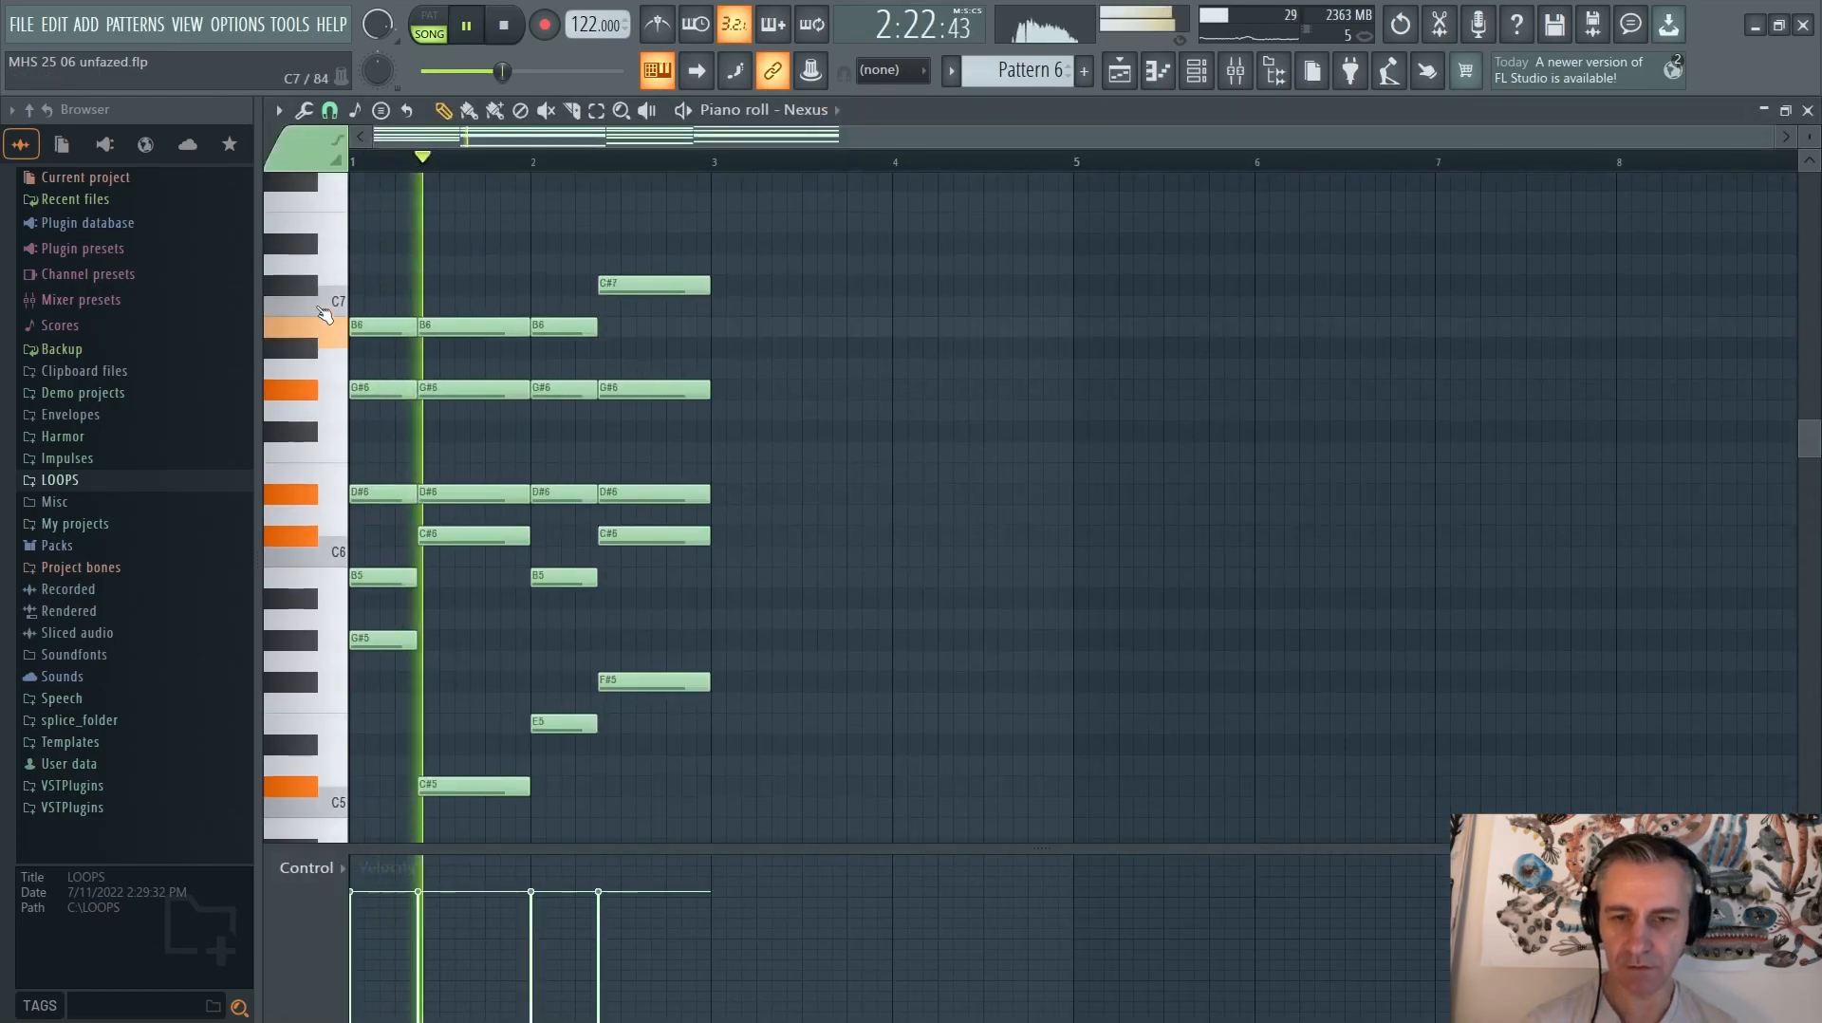
scroll(415, 474, "down", 1)
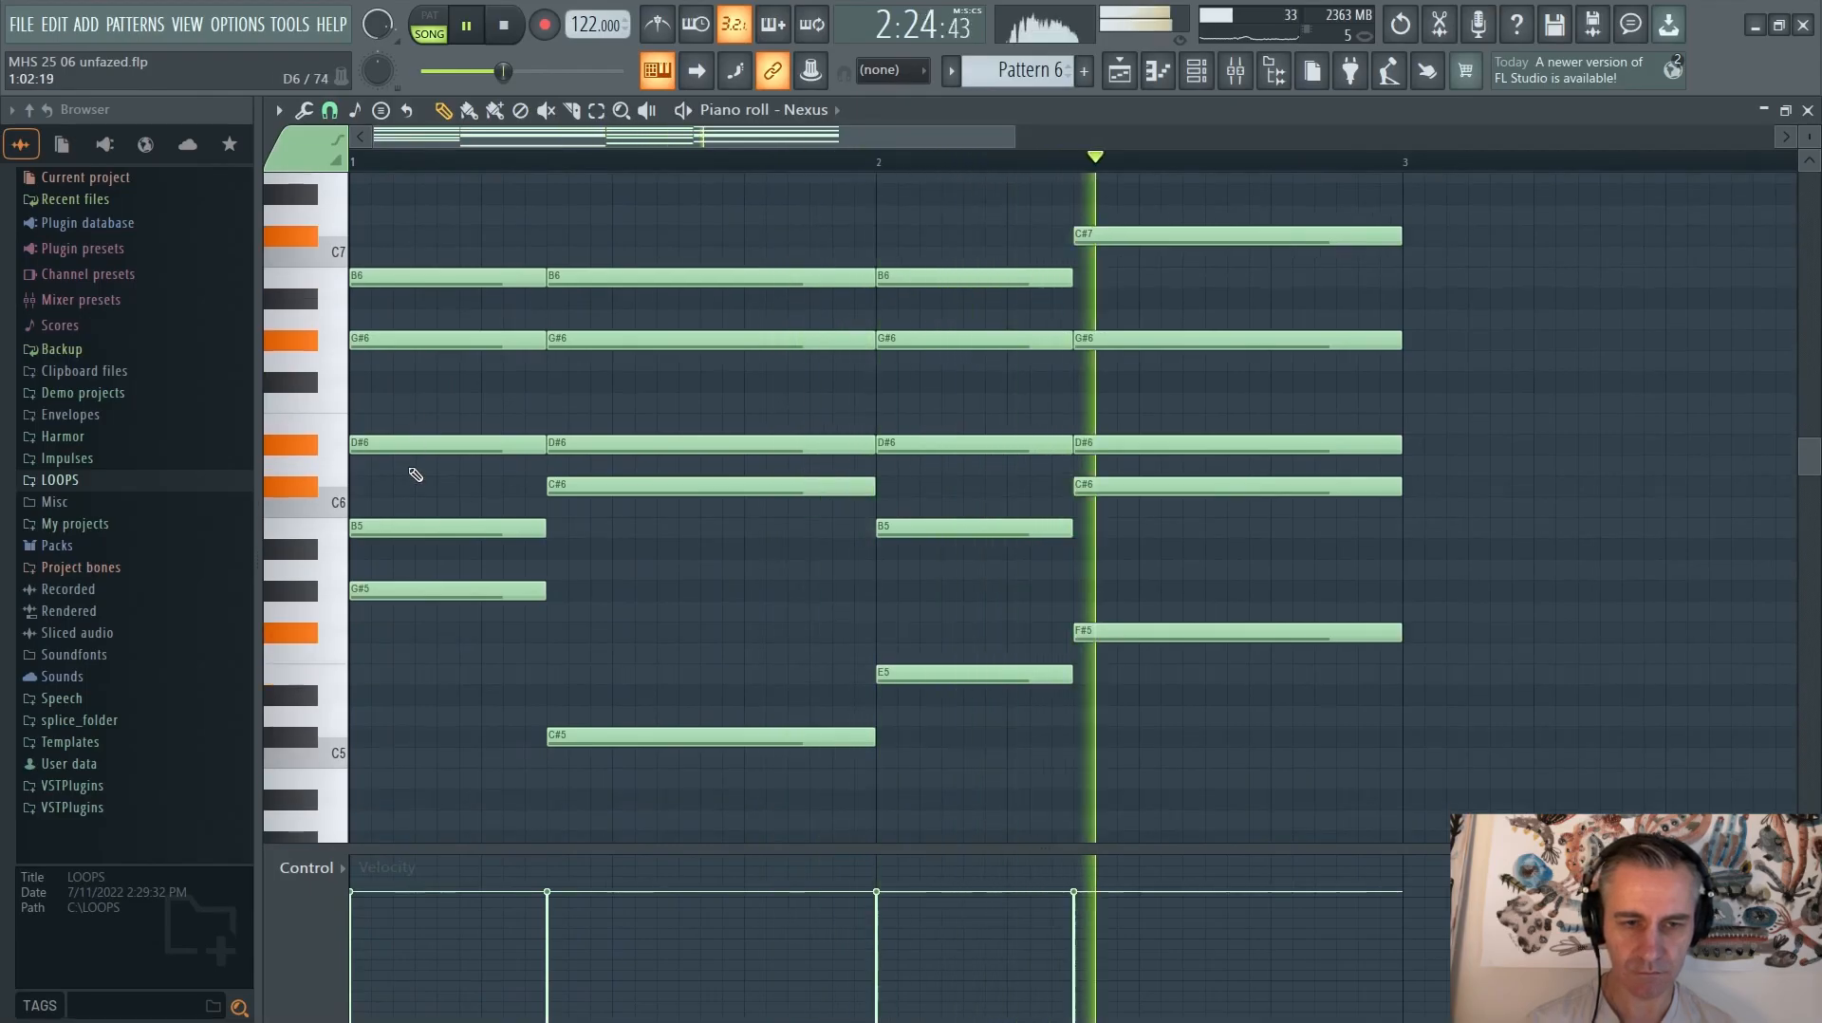
key("F7")
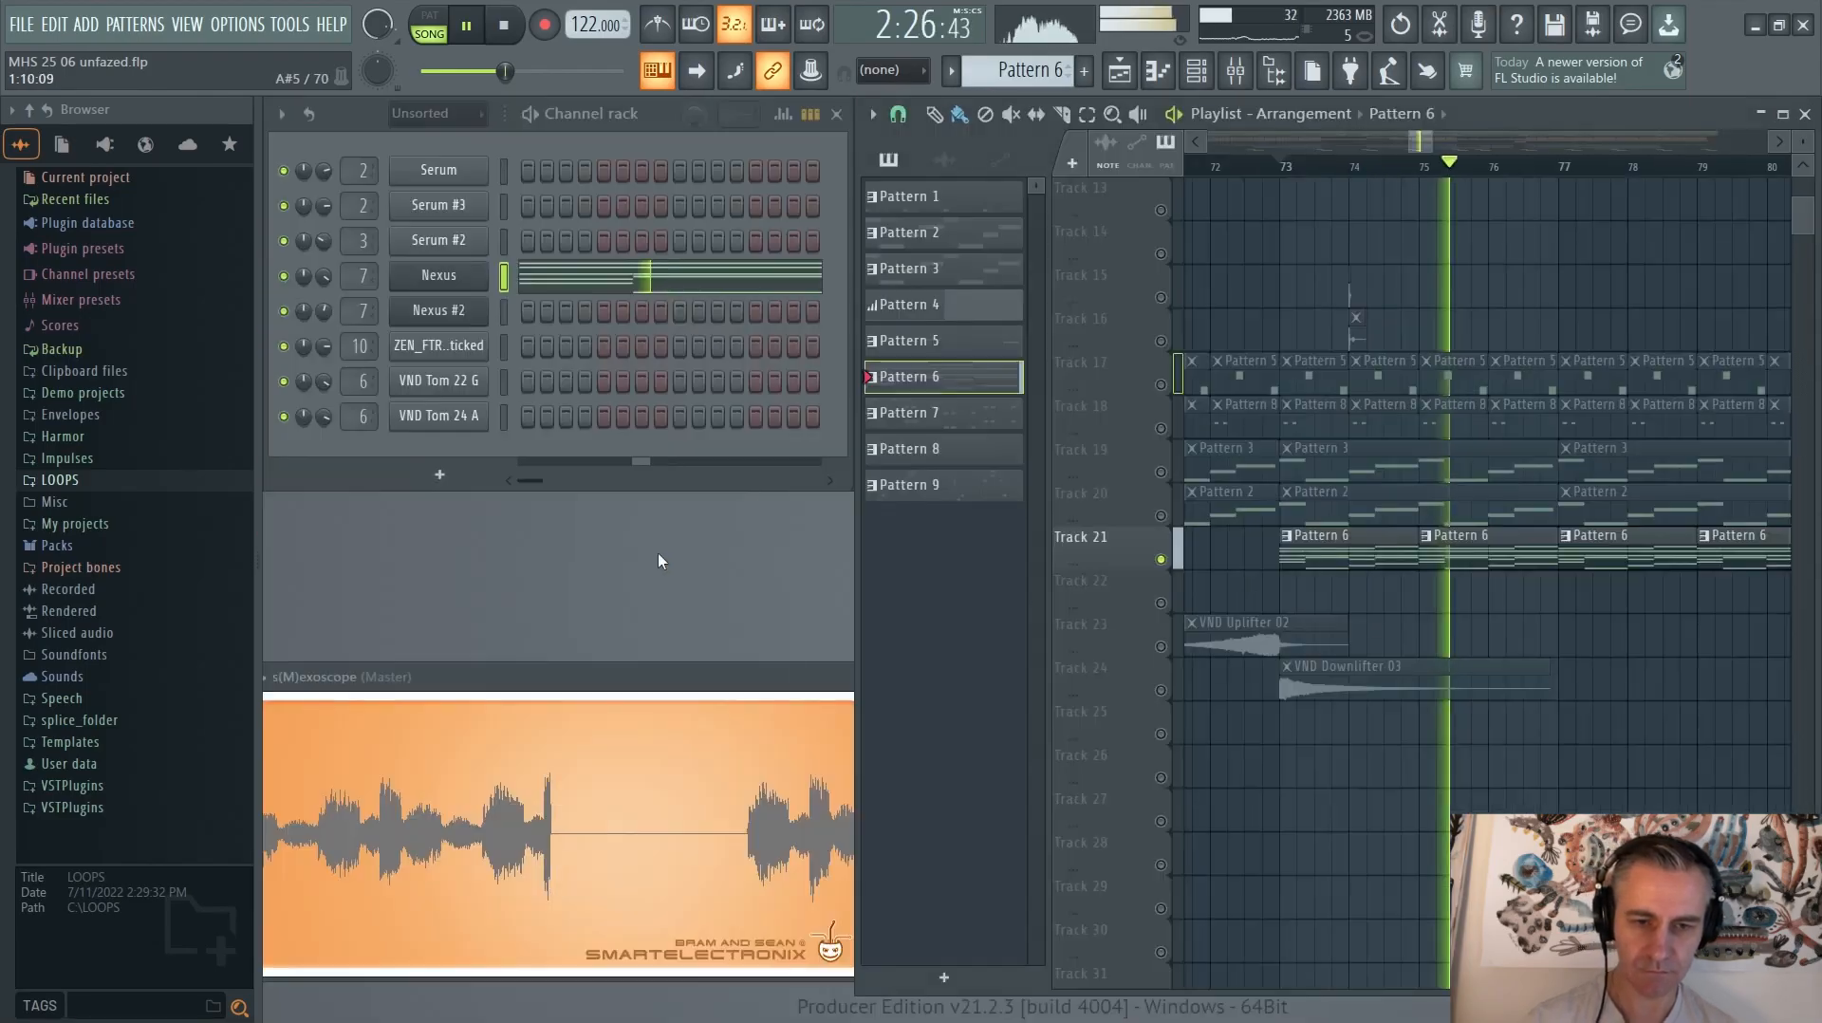
key("space")
Set the song position to bar 89 and select the Pattern 7 clip on Track 21
scroll(1264, 594, "down", 4)
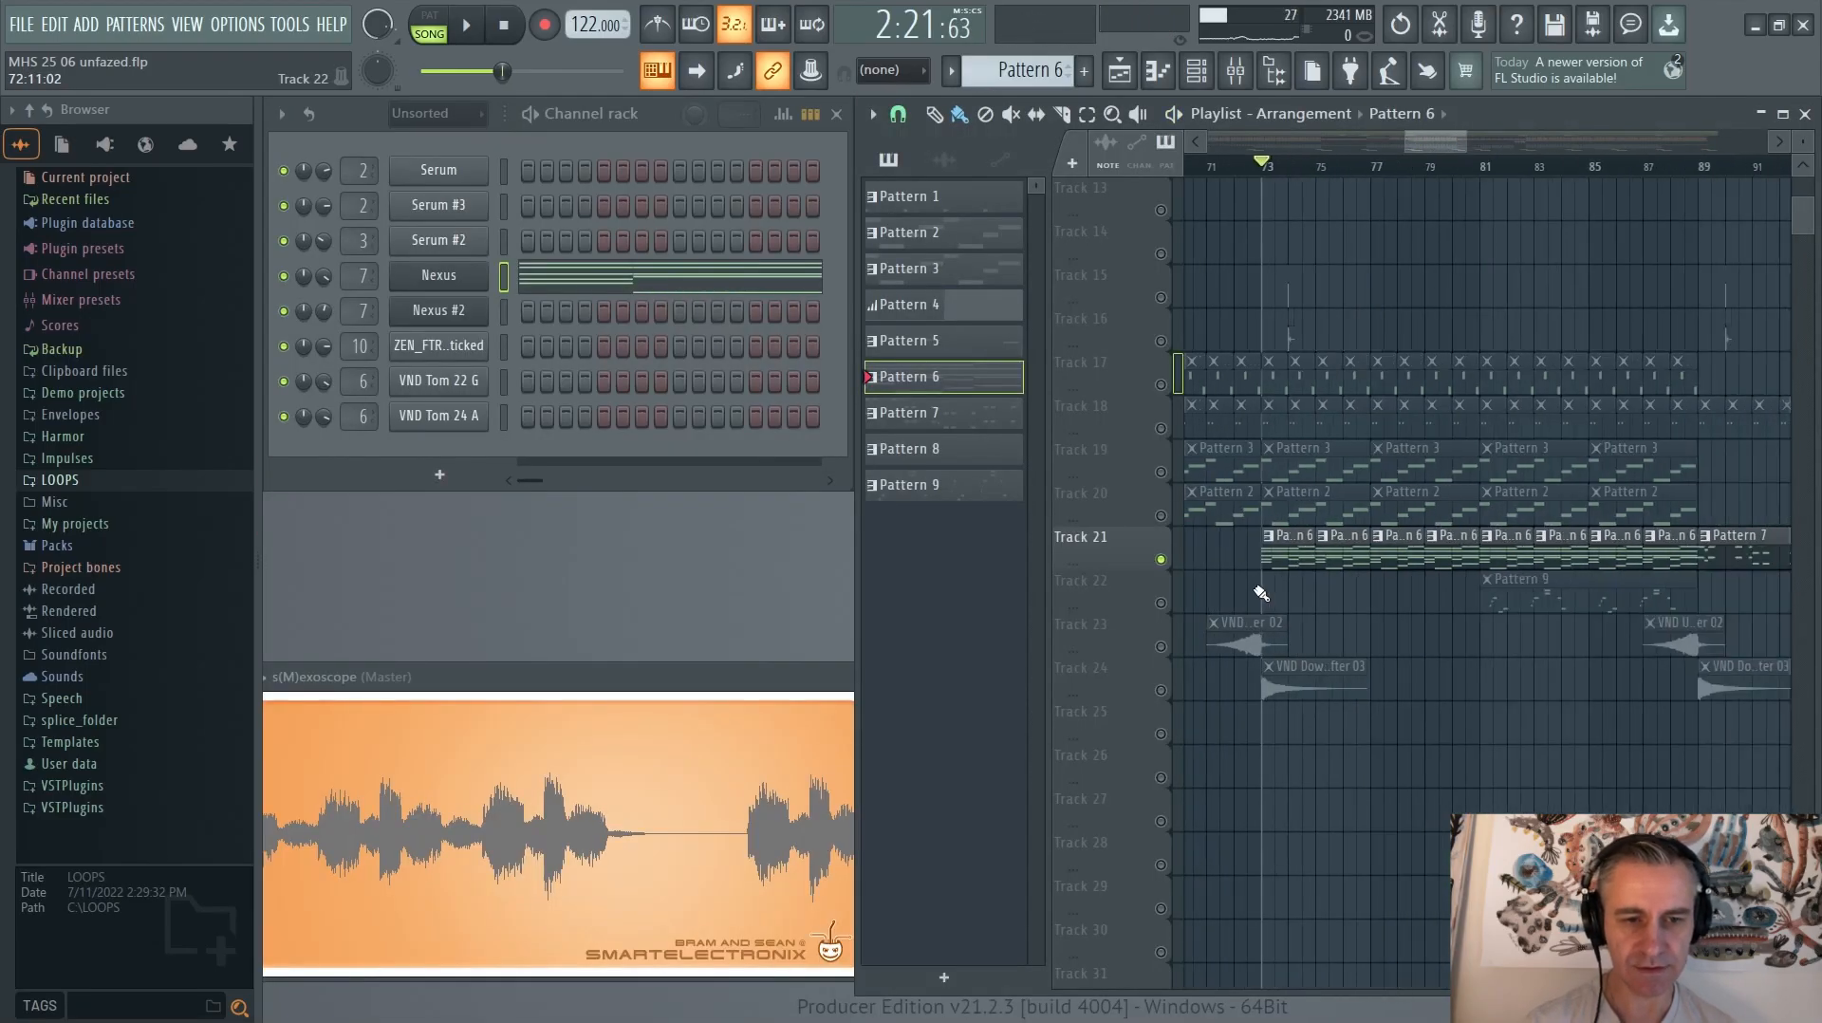
scroll(1331, 610, "down", 1)
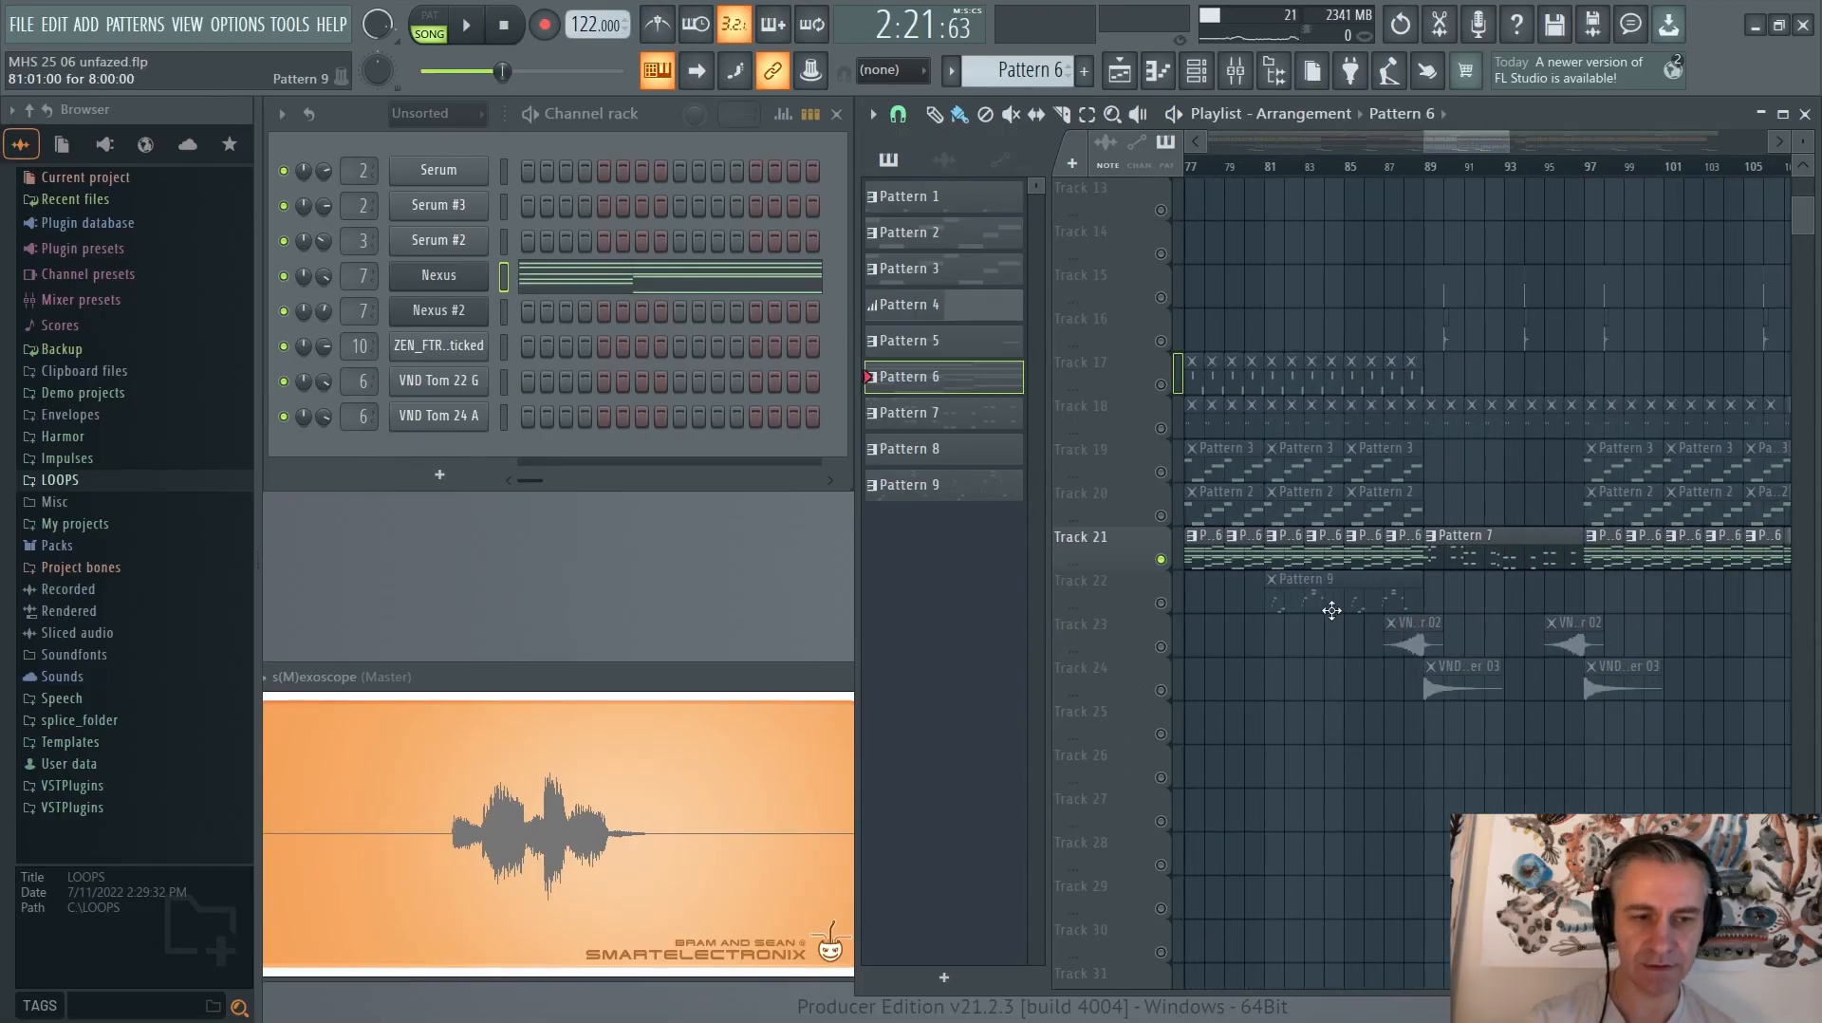
left_click(1438, 171)
scroll(1375, 590, "up", 5)
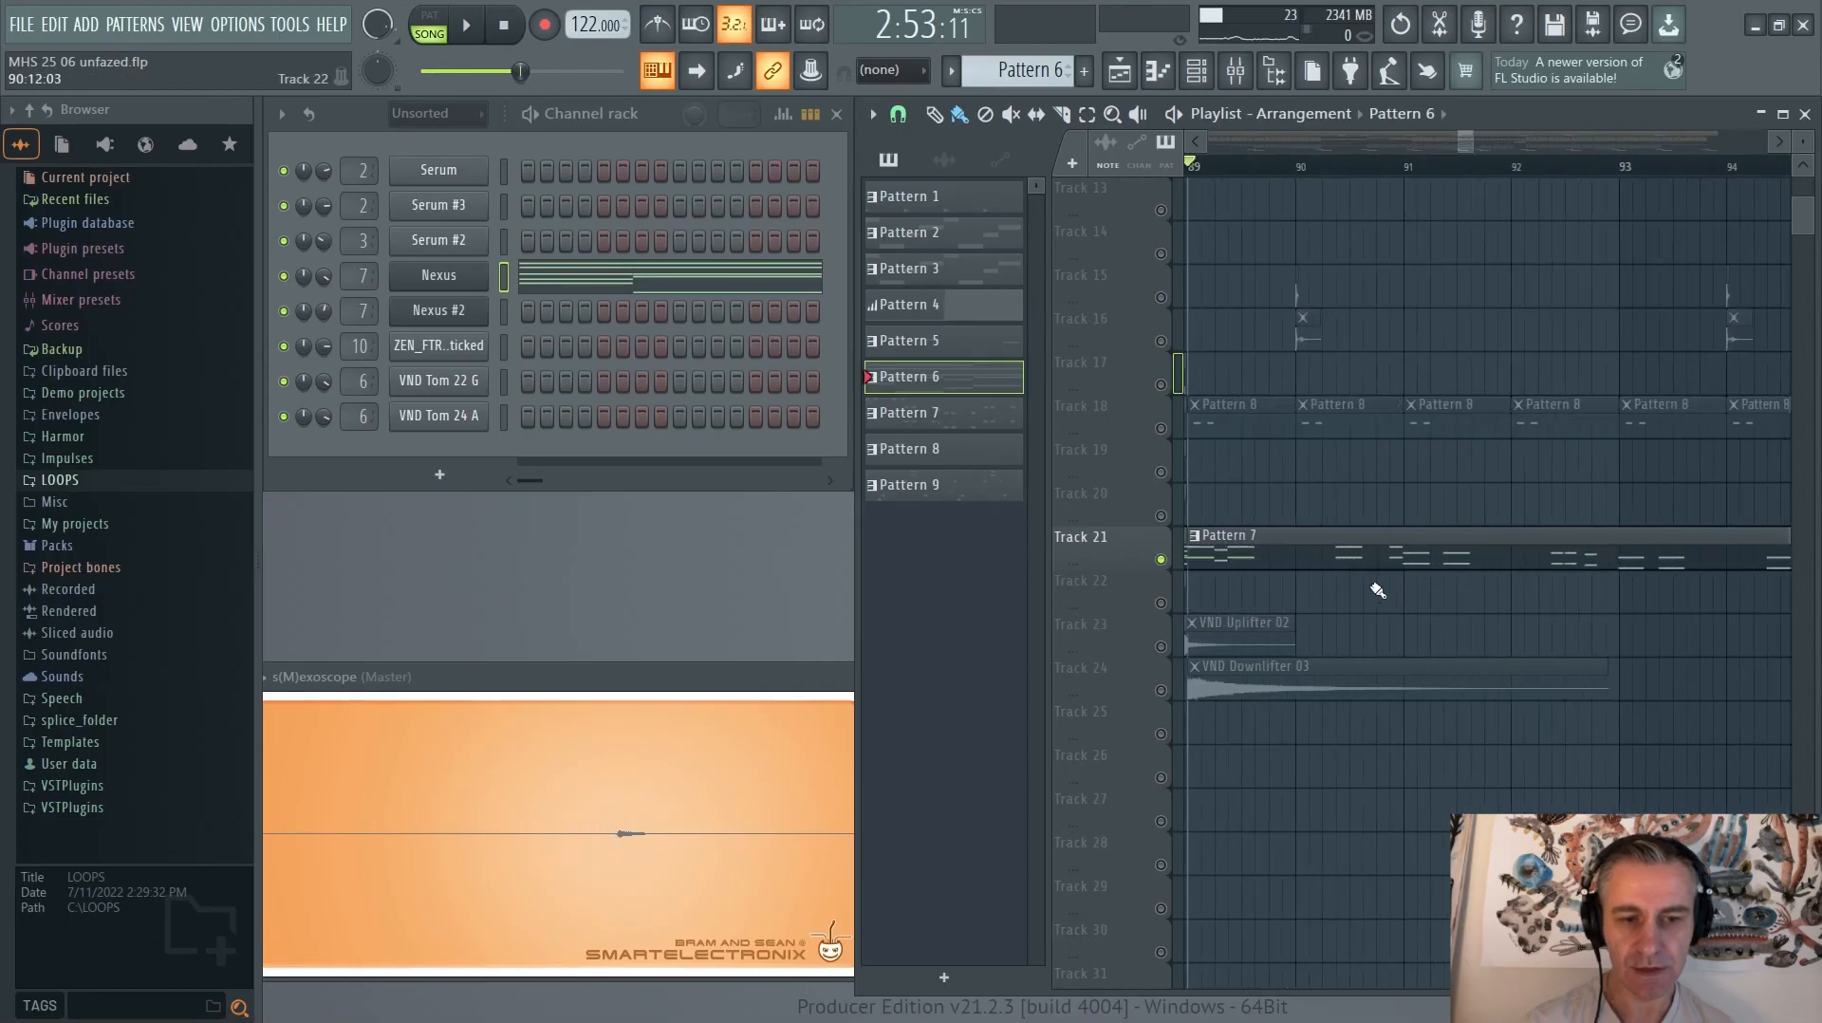
scroll(1275, 578, "down", 5)
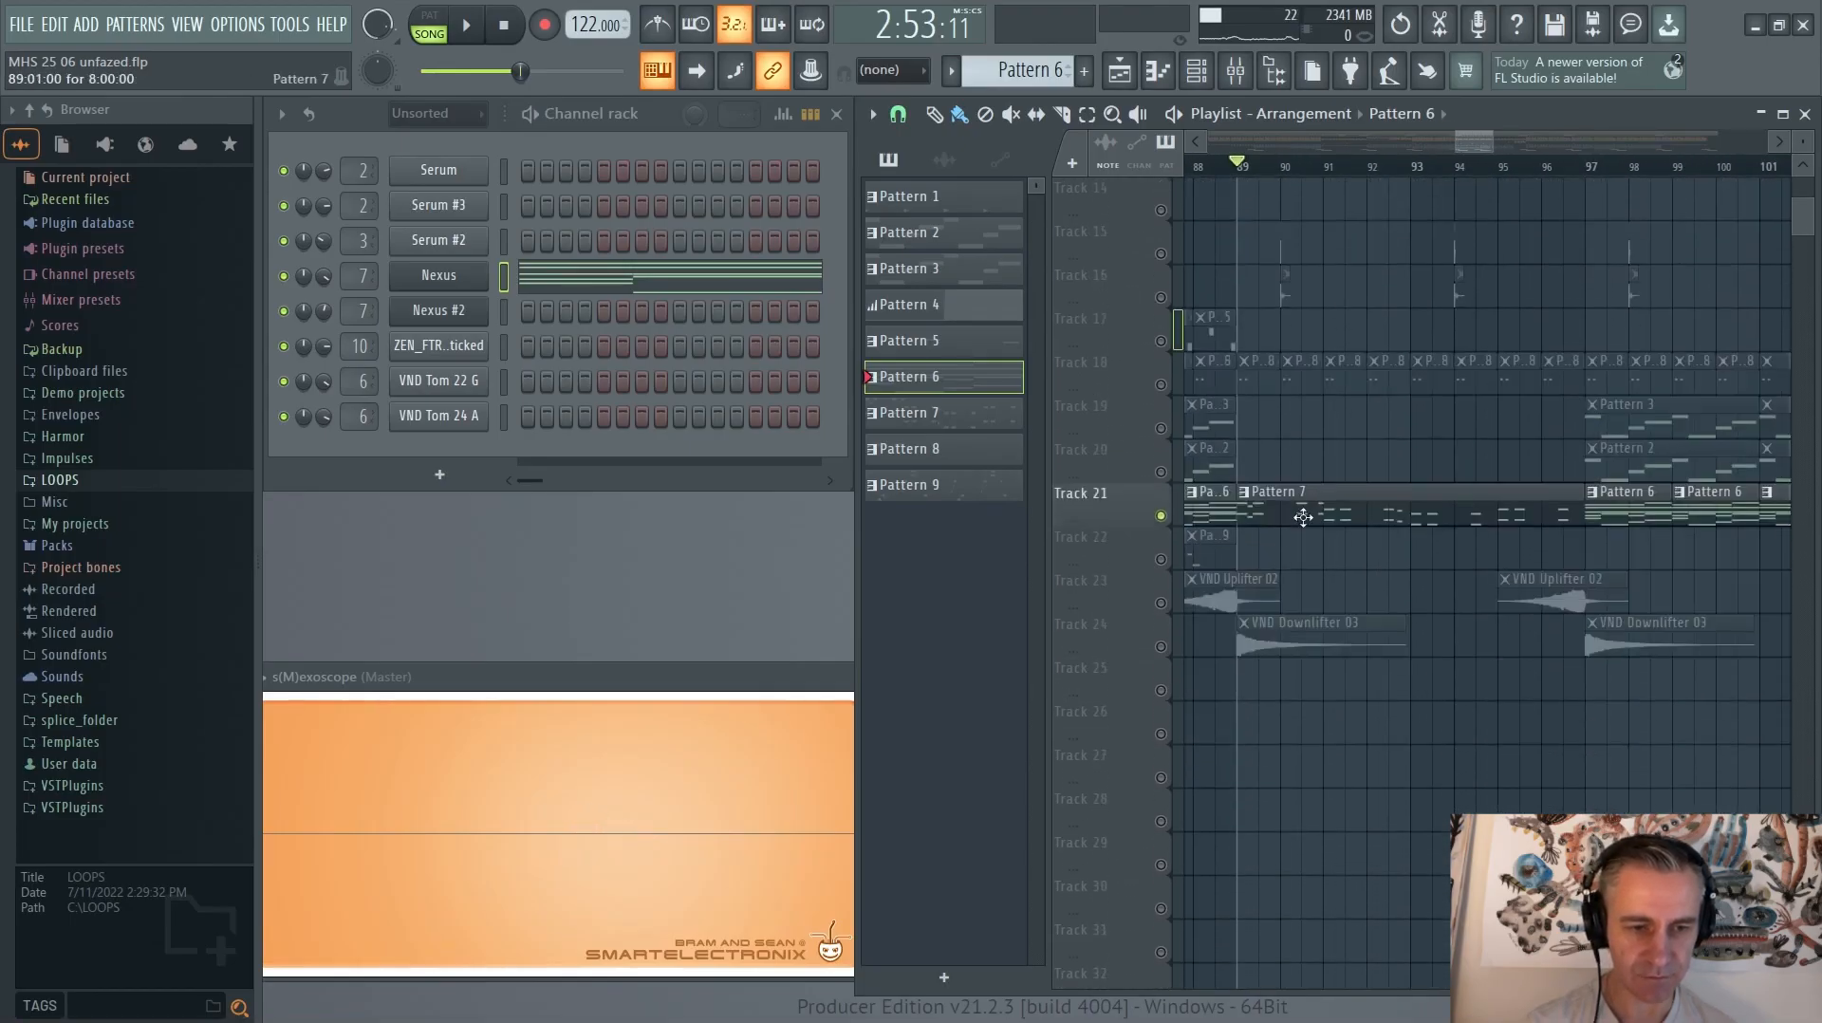
left_click(1279, 522)
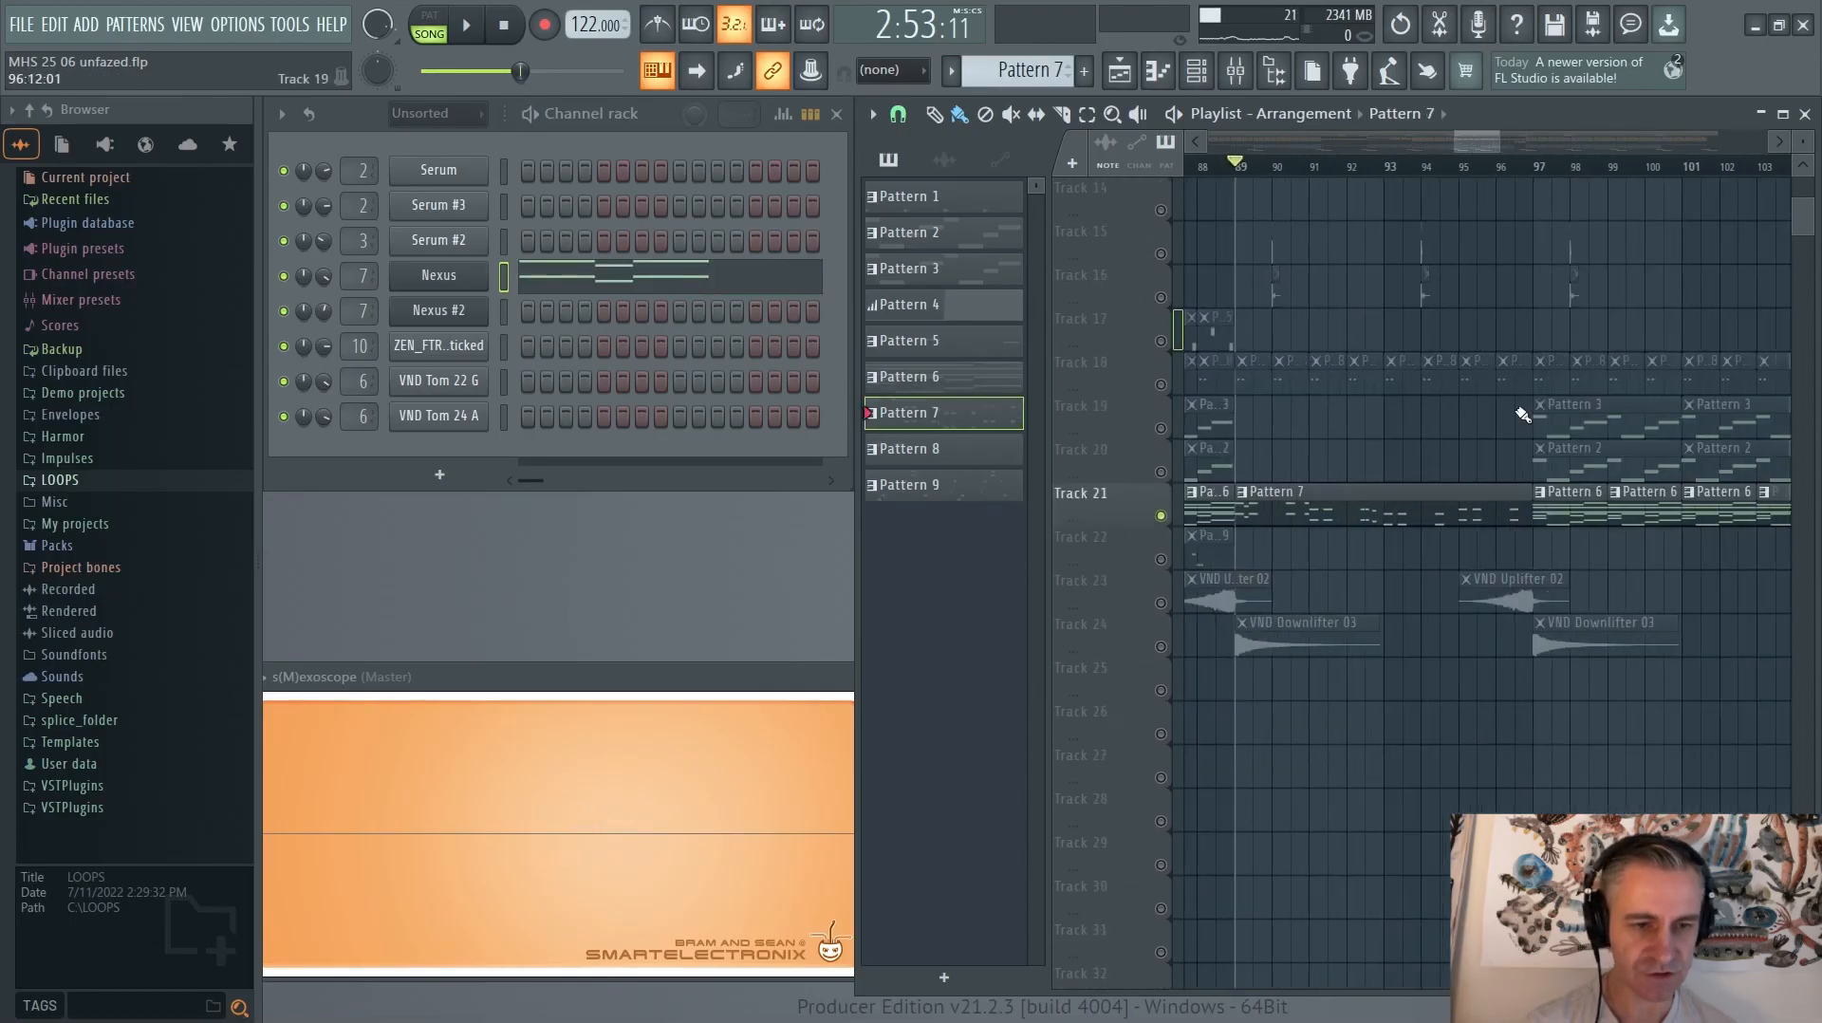
scroll(1423, 500, "down", 3)
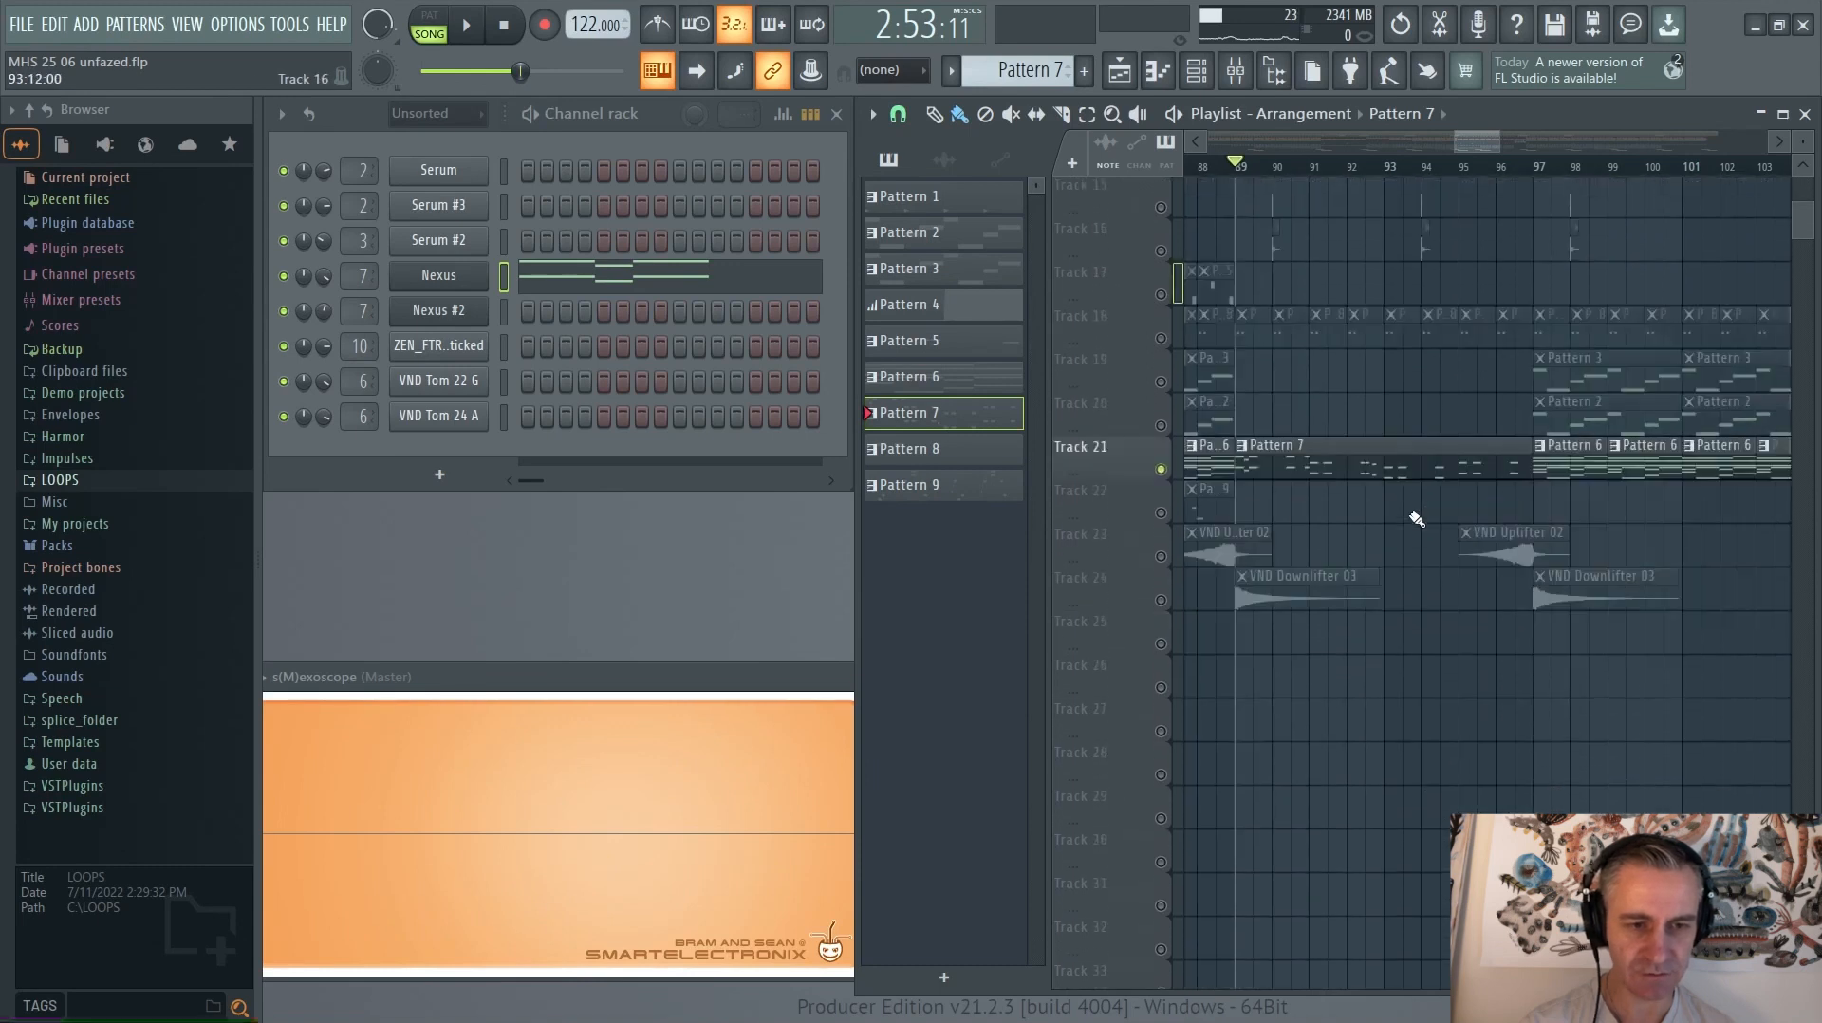
Open Pattern 7's Nexus notes in the piano roll and play them from bar 89, inspecting the opening bars
scroll(1430, 459, "up", 4)
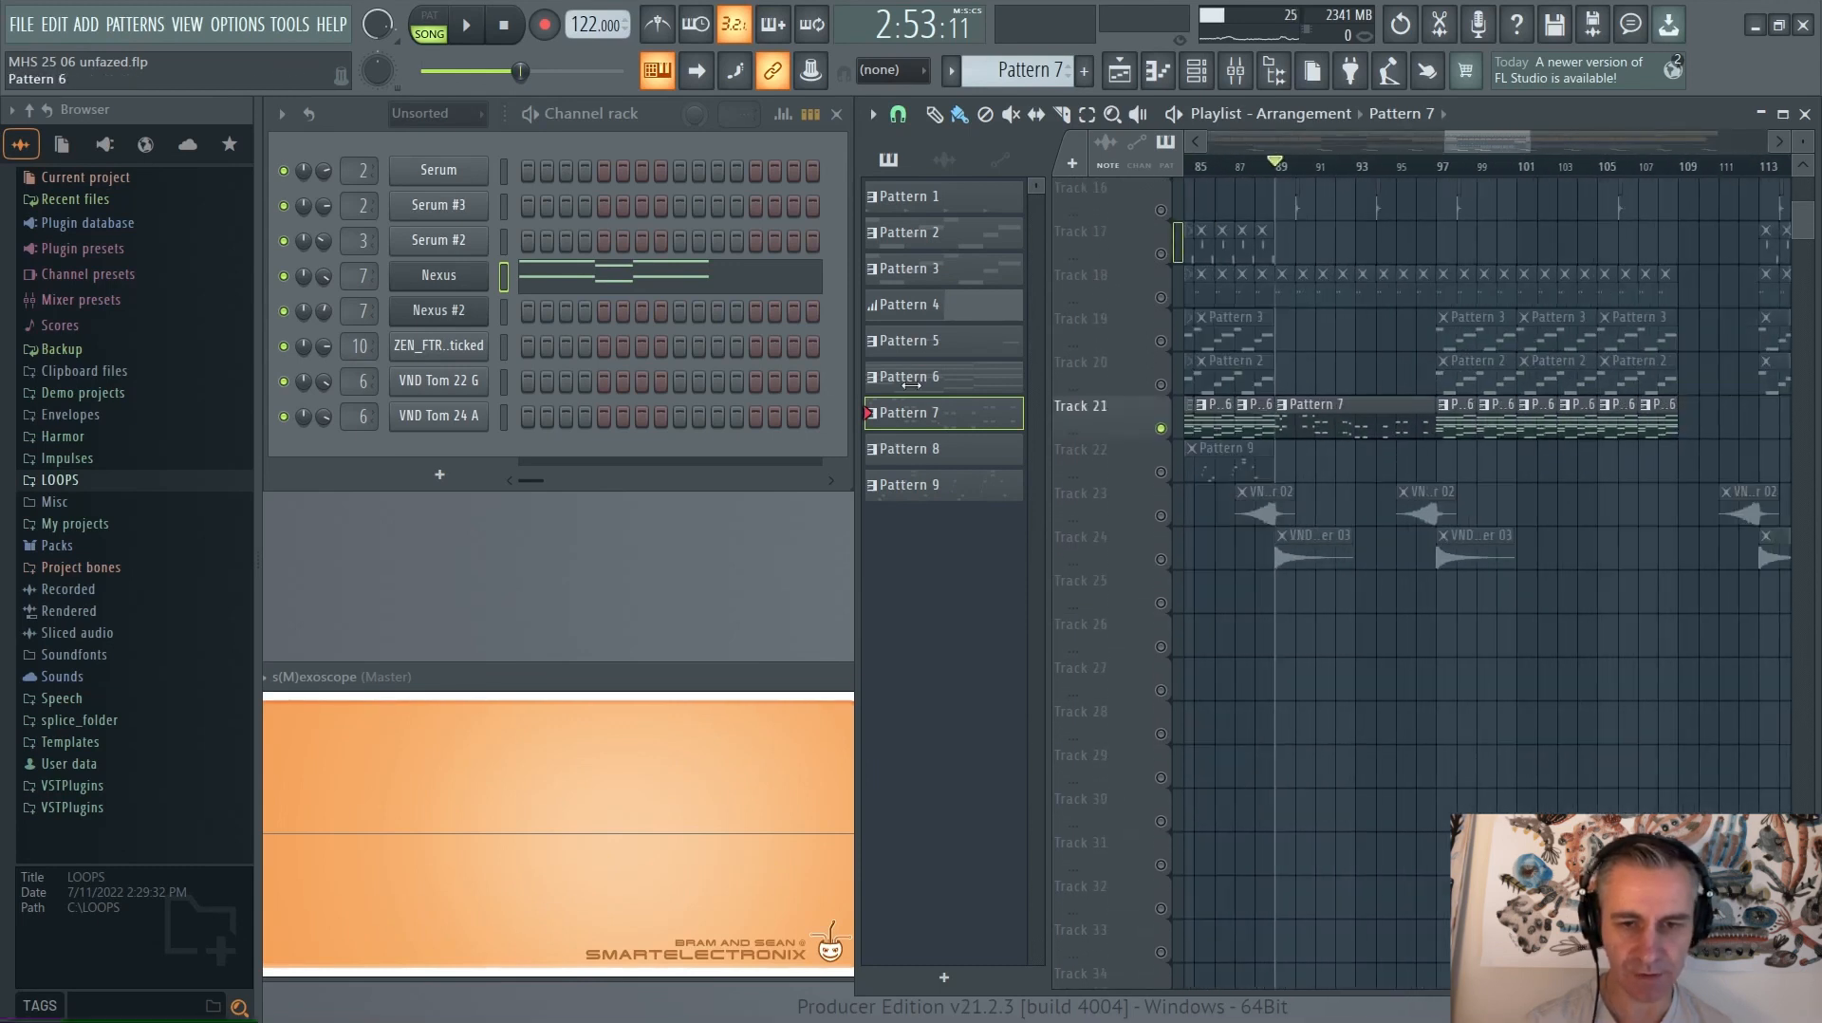
left_click(682, 277)
key("space")
scroll(675, 337, "down", 4)
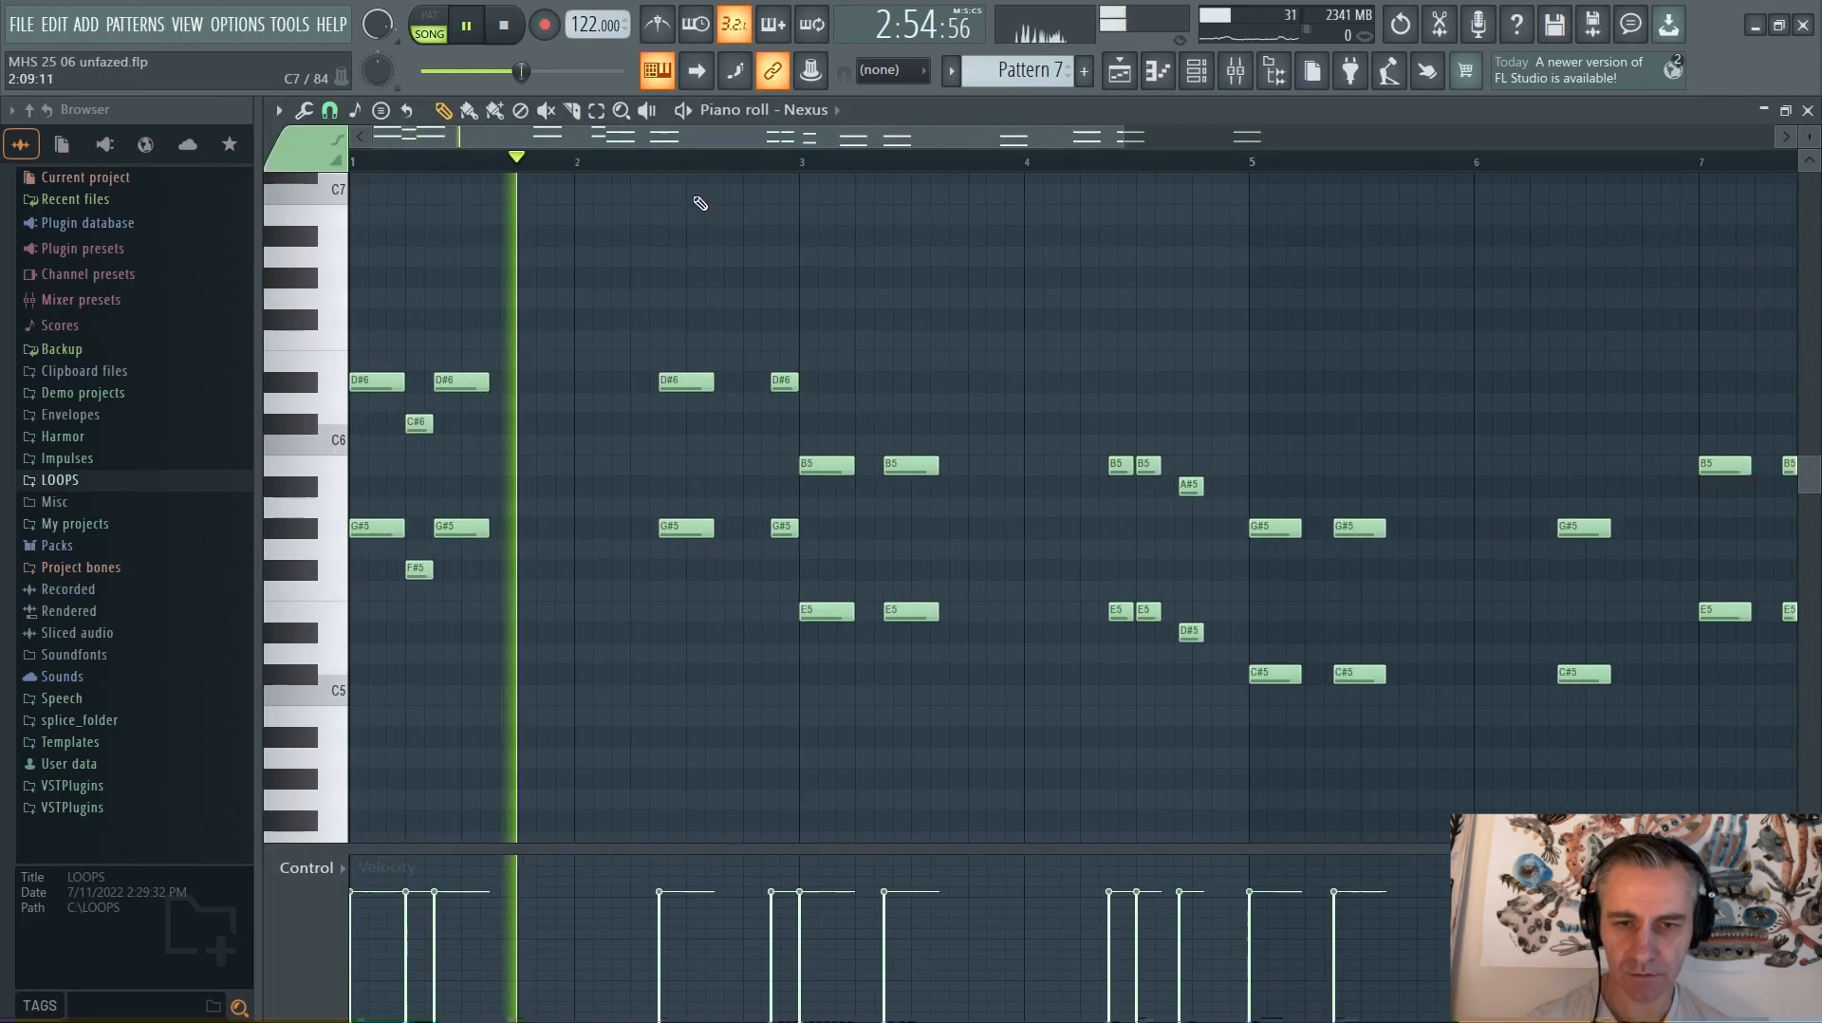
left_click(658, 159)
scroll(1008, 337, "up", 3)
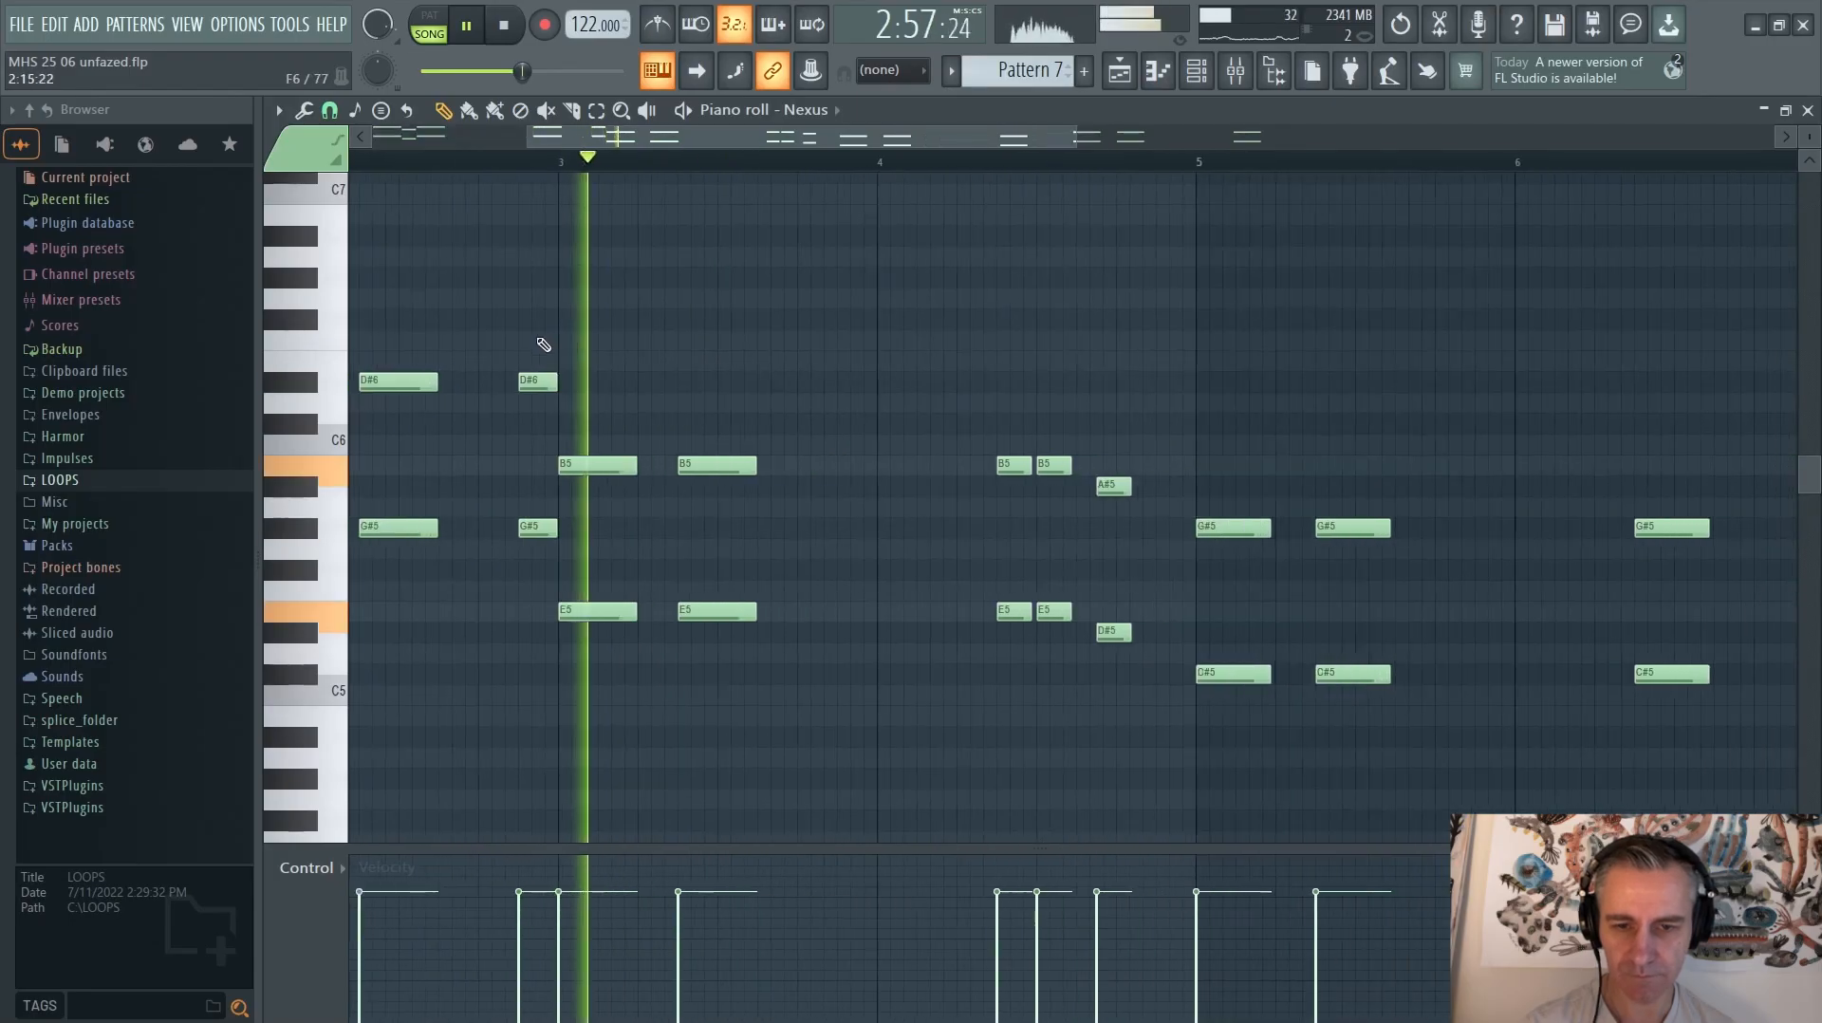
Follow the remaining Pattern 7 notes during playback up to bar 7, stop playback and return to the playlist
scroll(920, 235, "down", 3)
scroll(1116, 515, "up", 4)
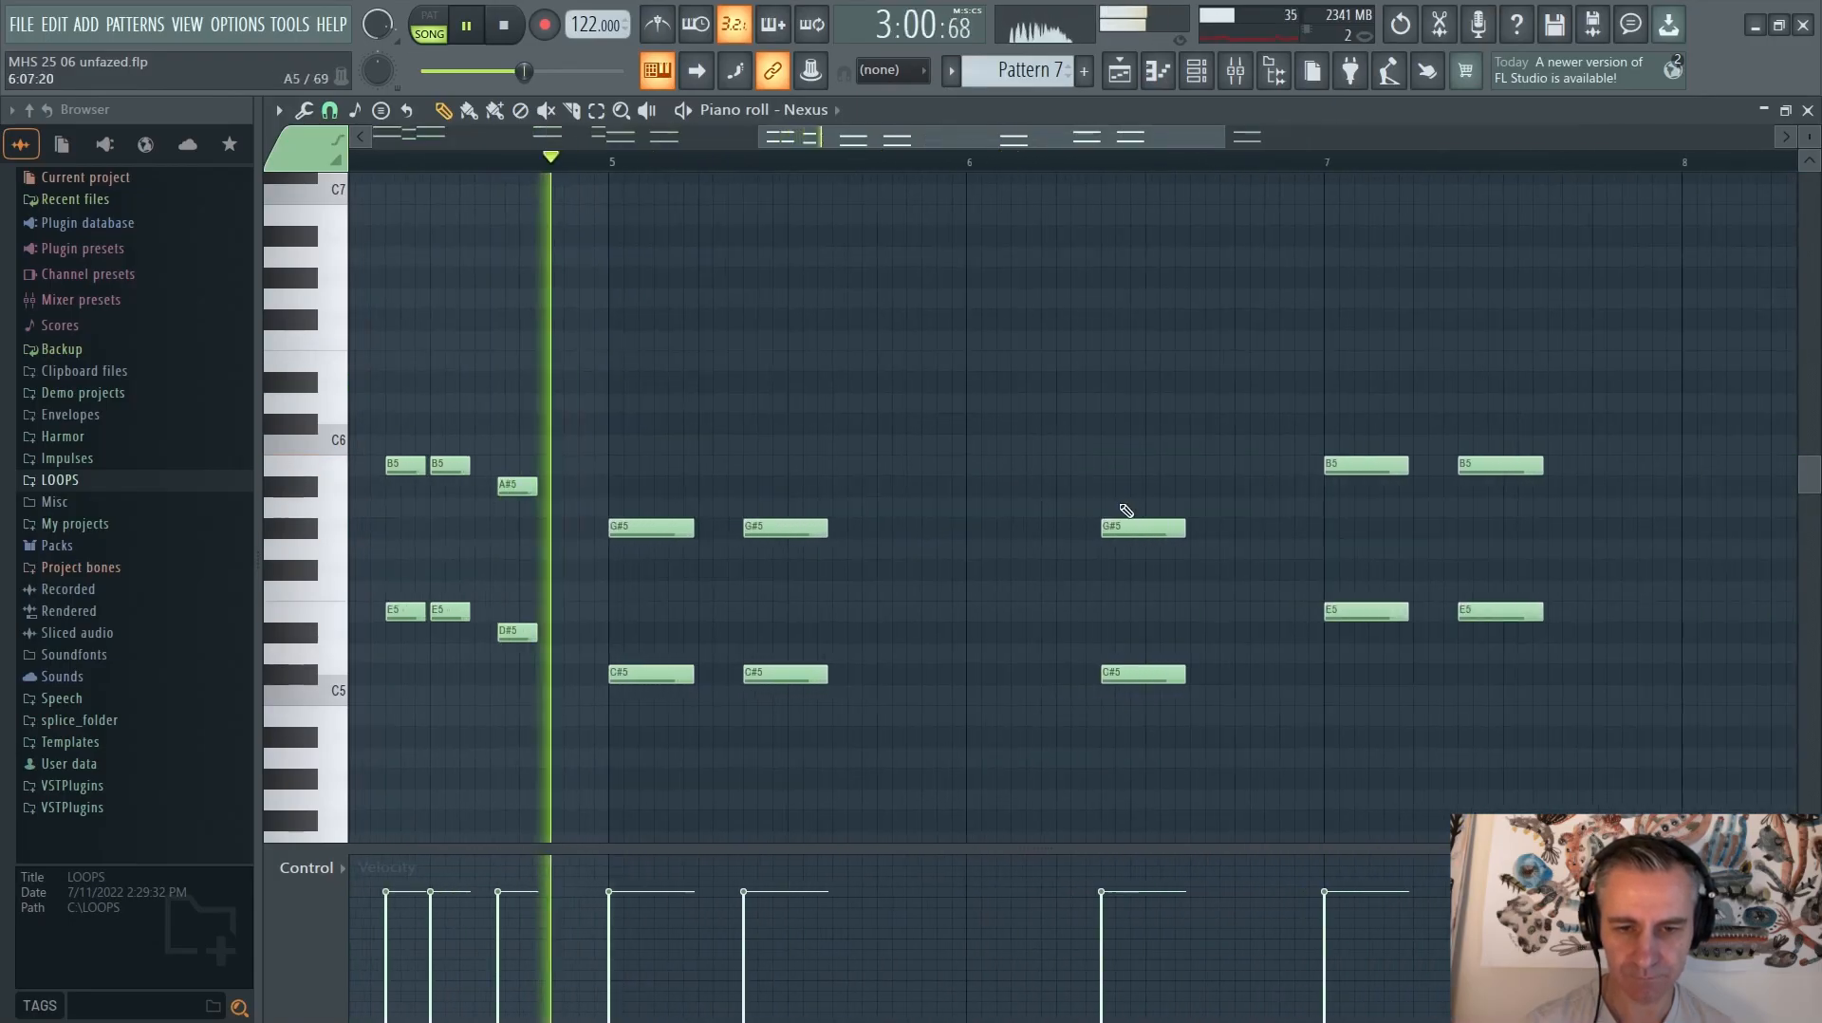
scroll(760, 403, "down", 2)
scroll(1321, 475, "up", 2)
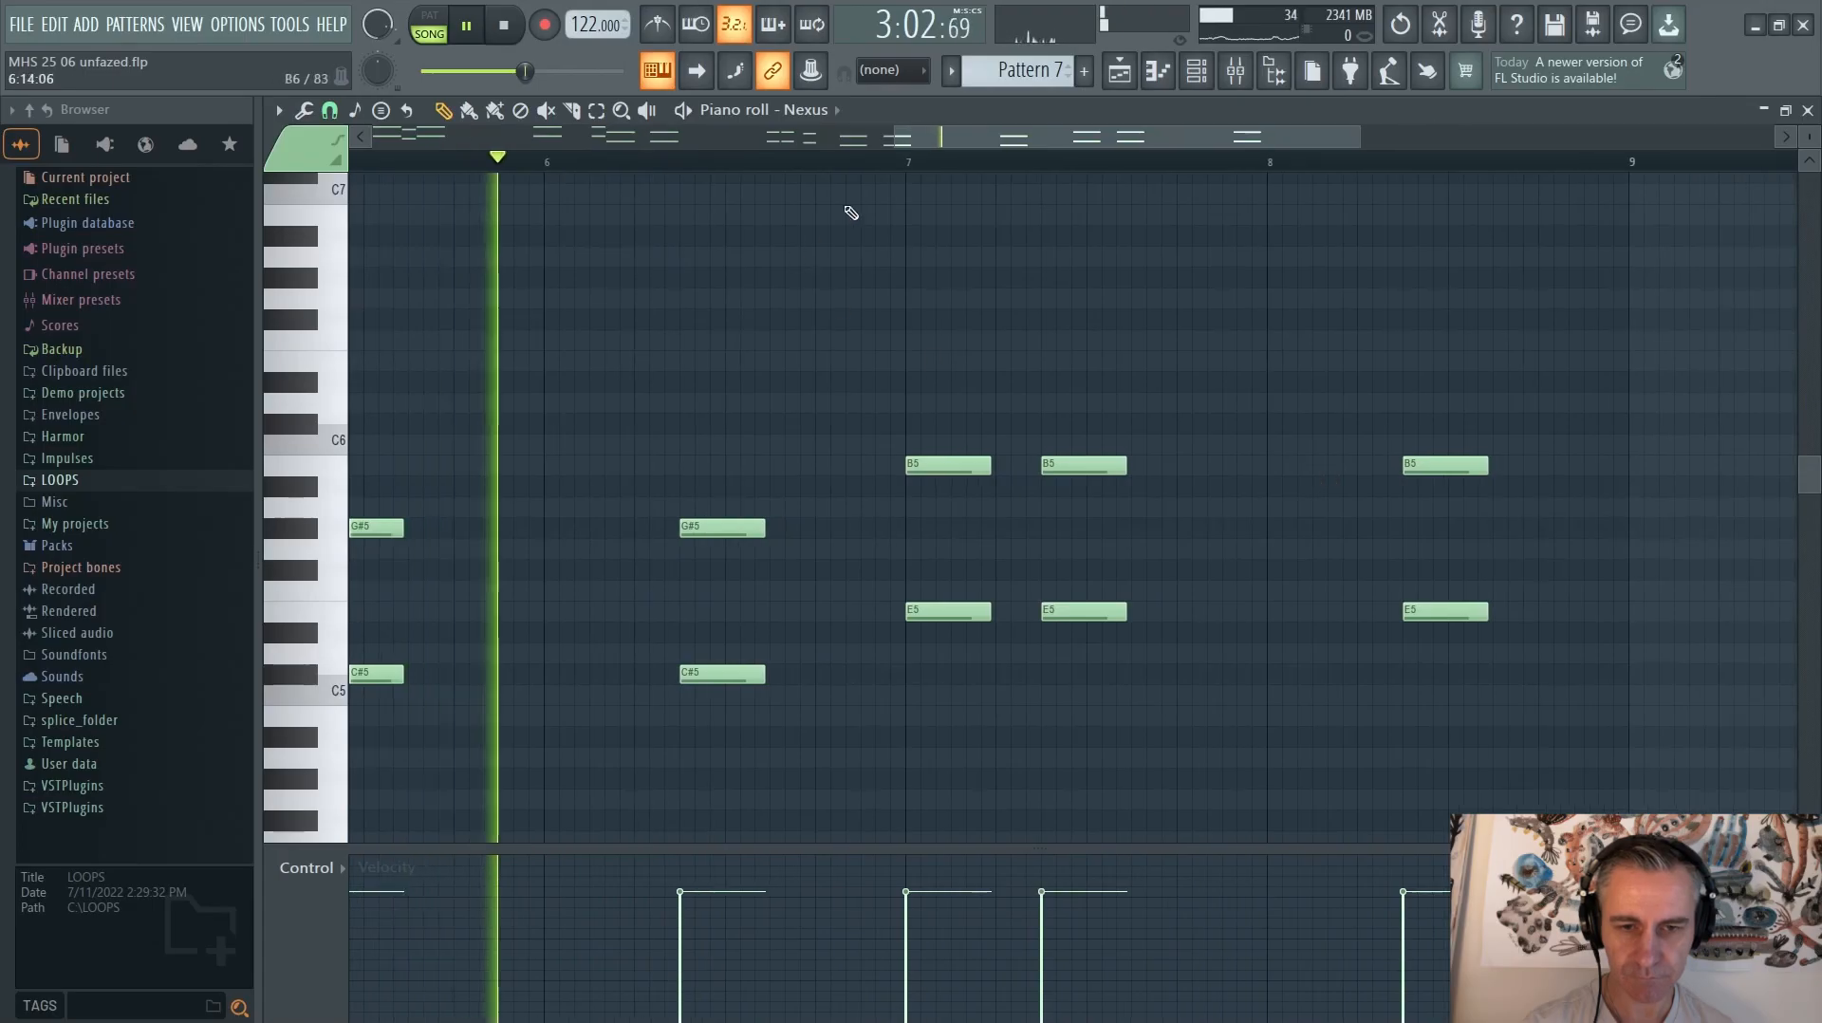
left_click(866, 164)
key("F7")
key("space")
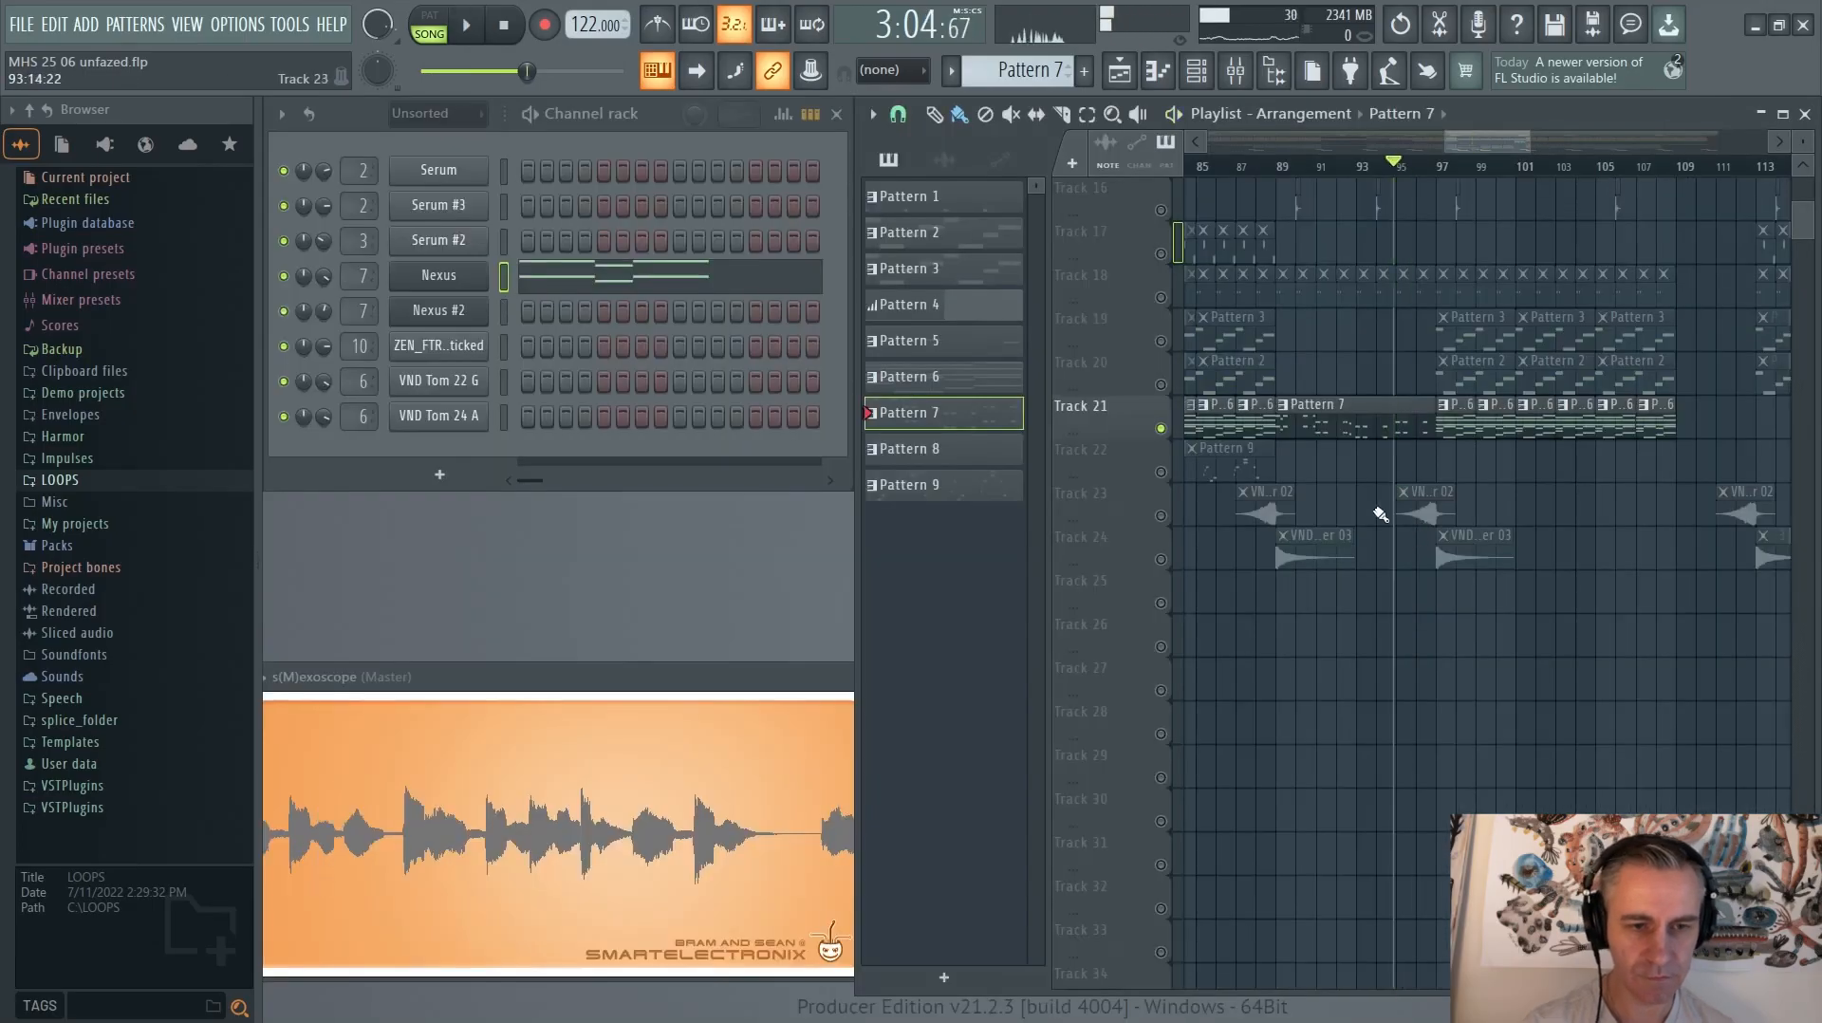
Solo Track 22, set the song position to bar 81 and select the Pattern 9 clip
right_click(1157, 472)
left_click(1137, 464)
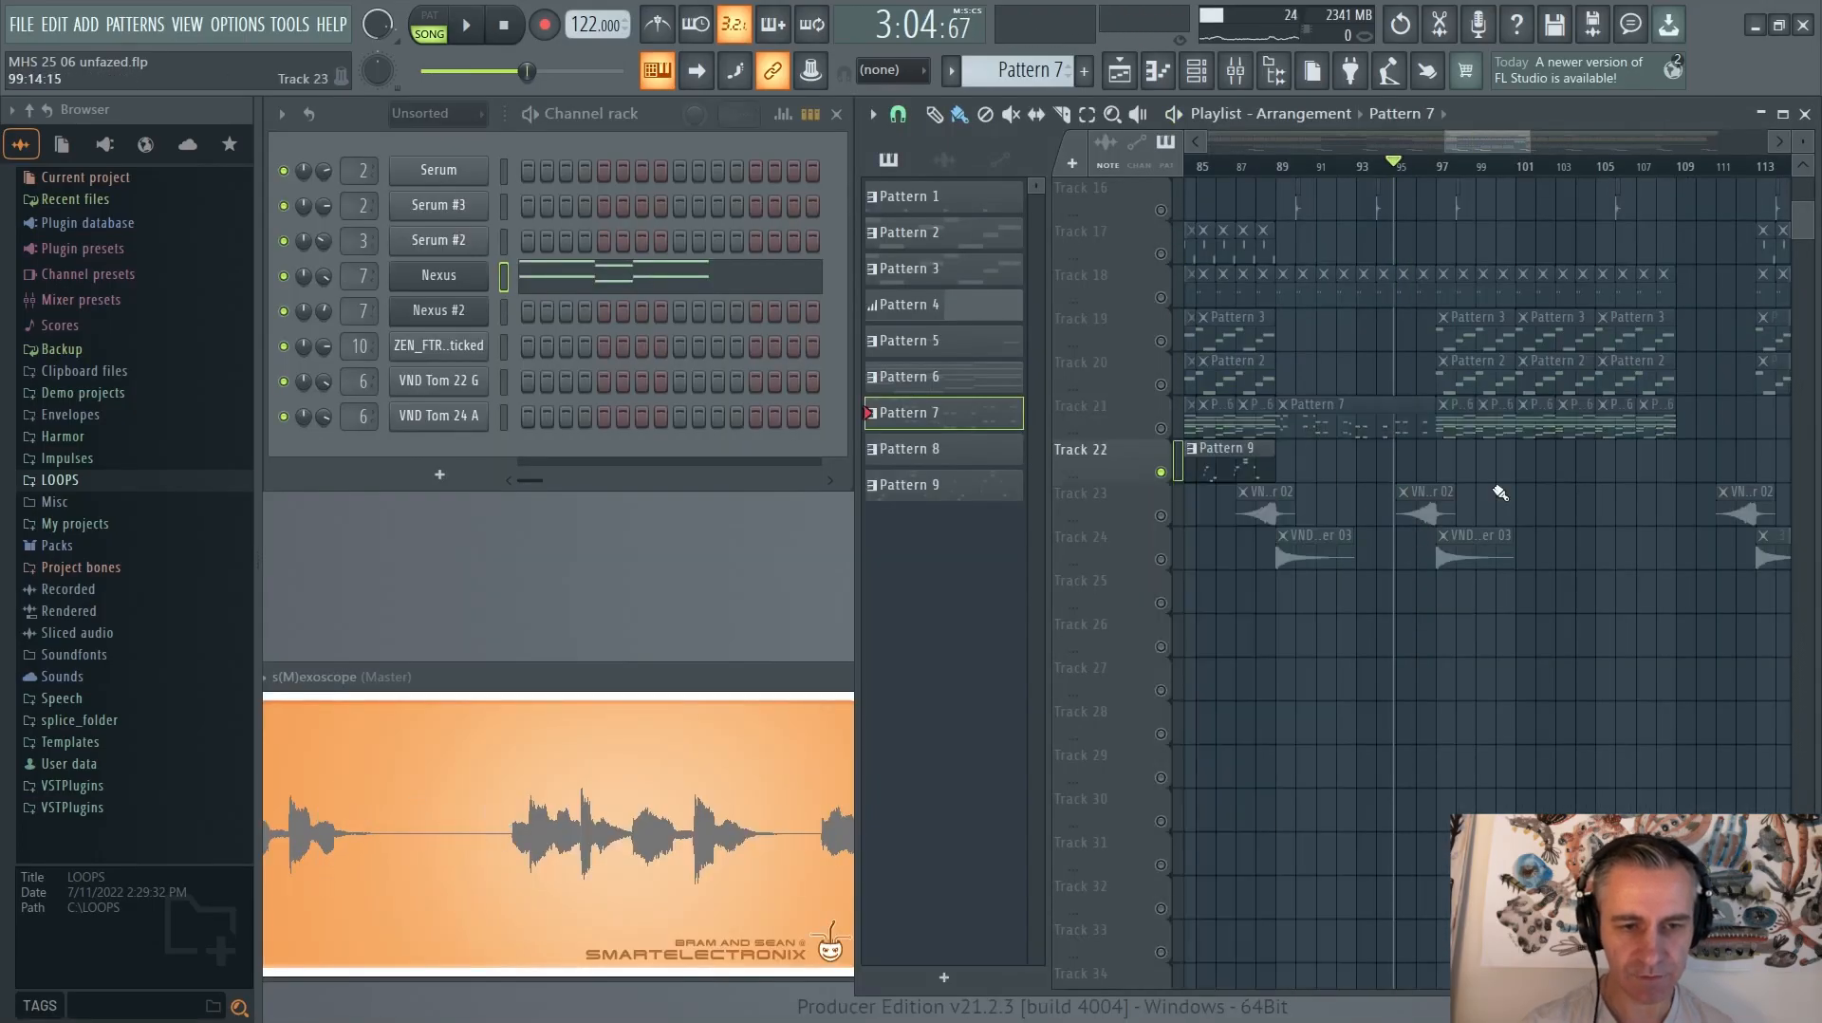
scroll(1309, 490, "left", 2)
scroll(1310, 491, "up", 3)
left_click(1200, 166)
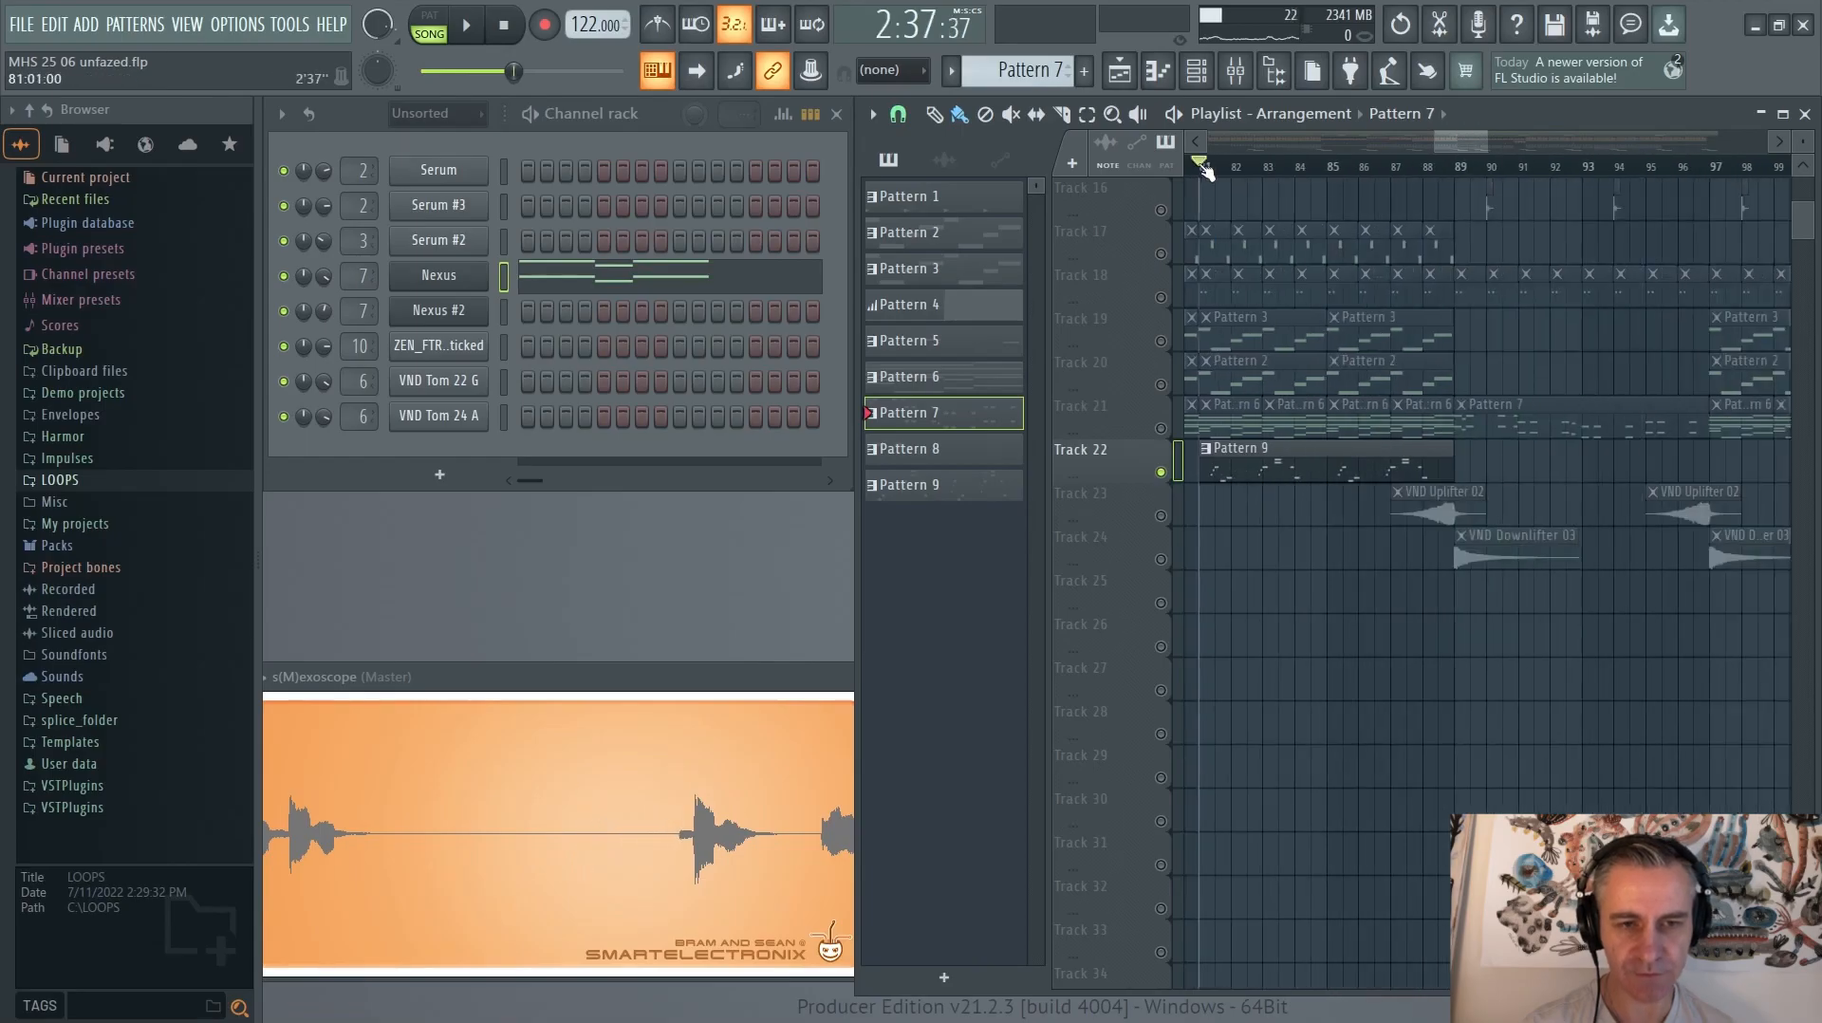
left_click(1279, 469)
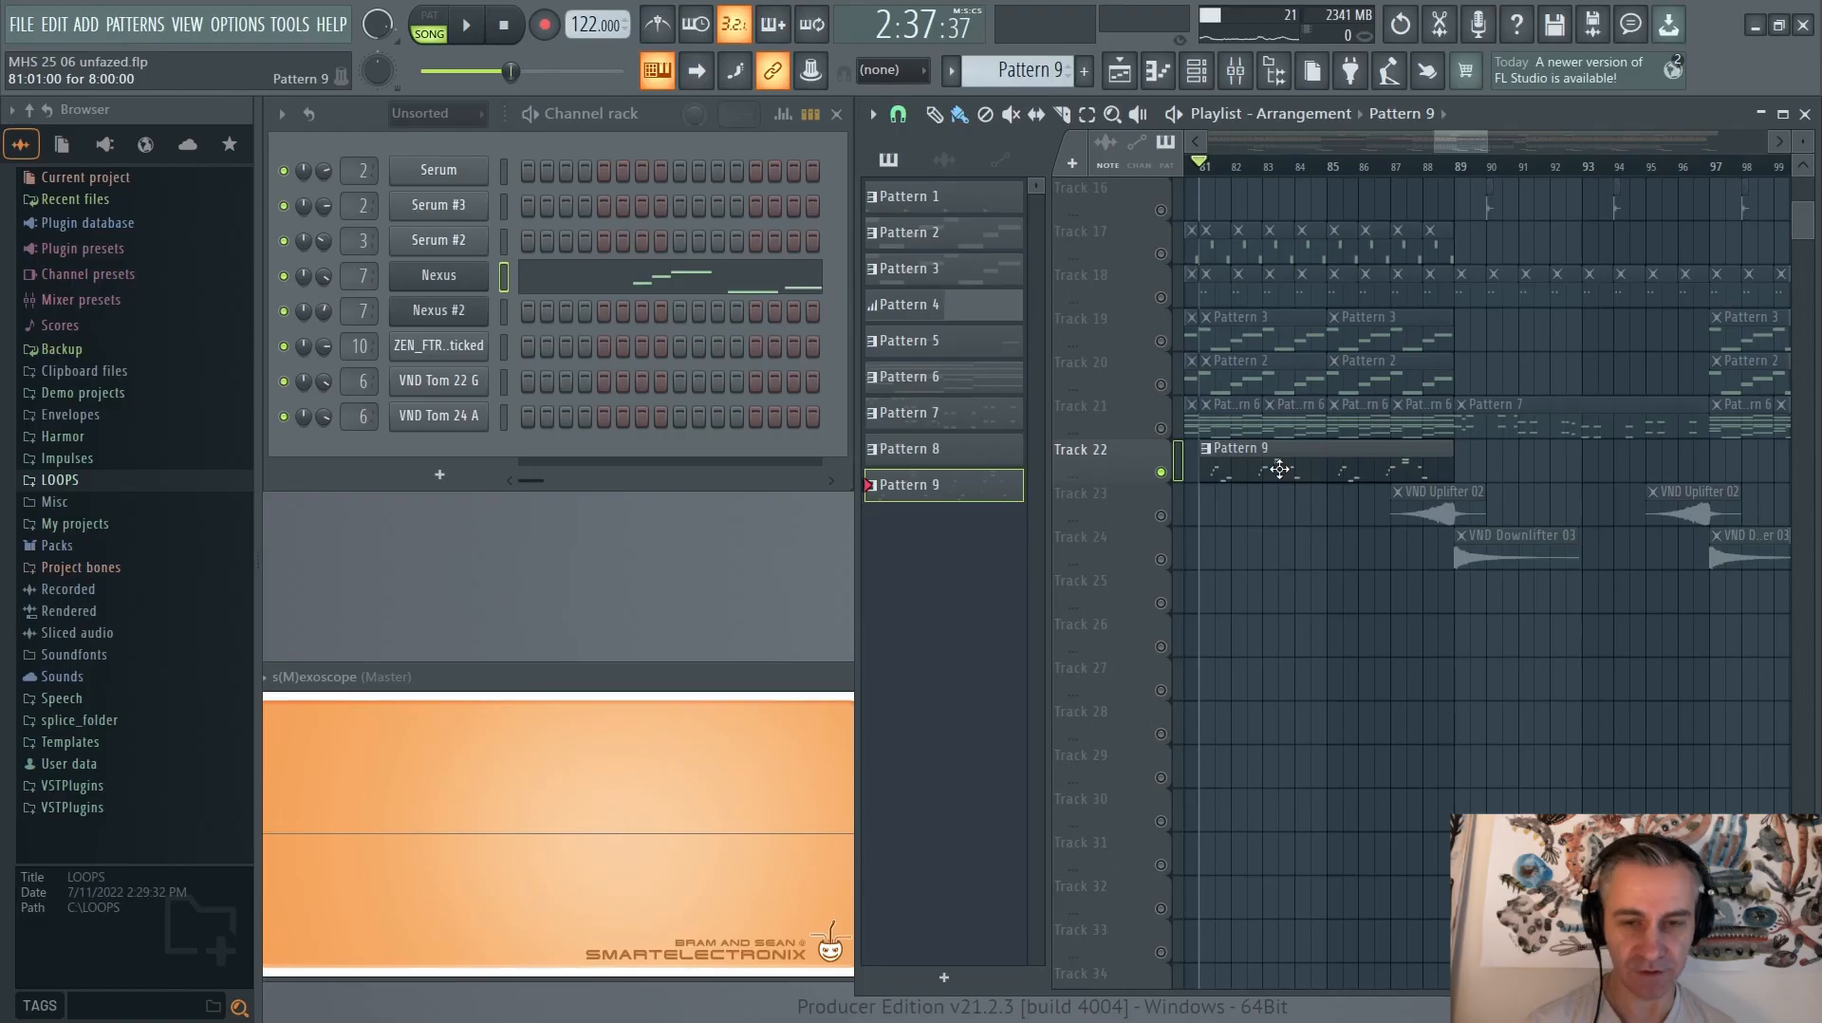
Examine Pattern 9's Nexus notes in the piano roll and play them from bar 81
left_click(704, 278)
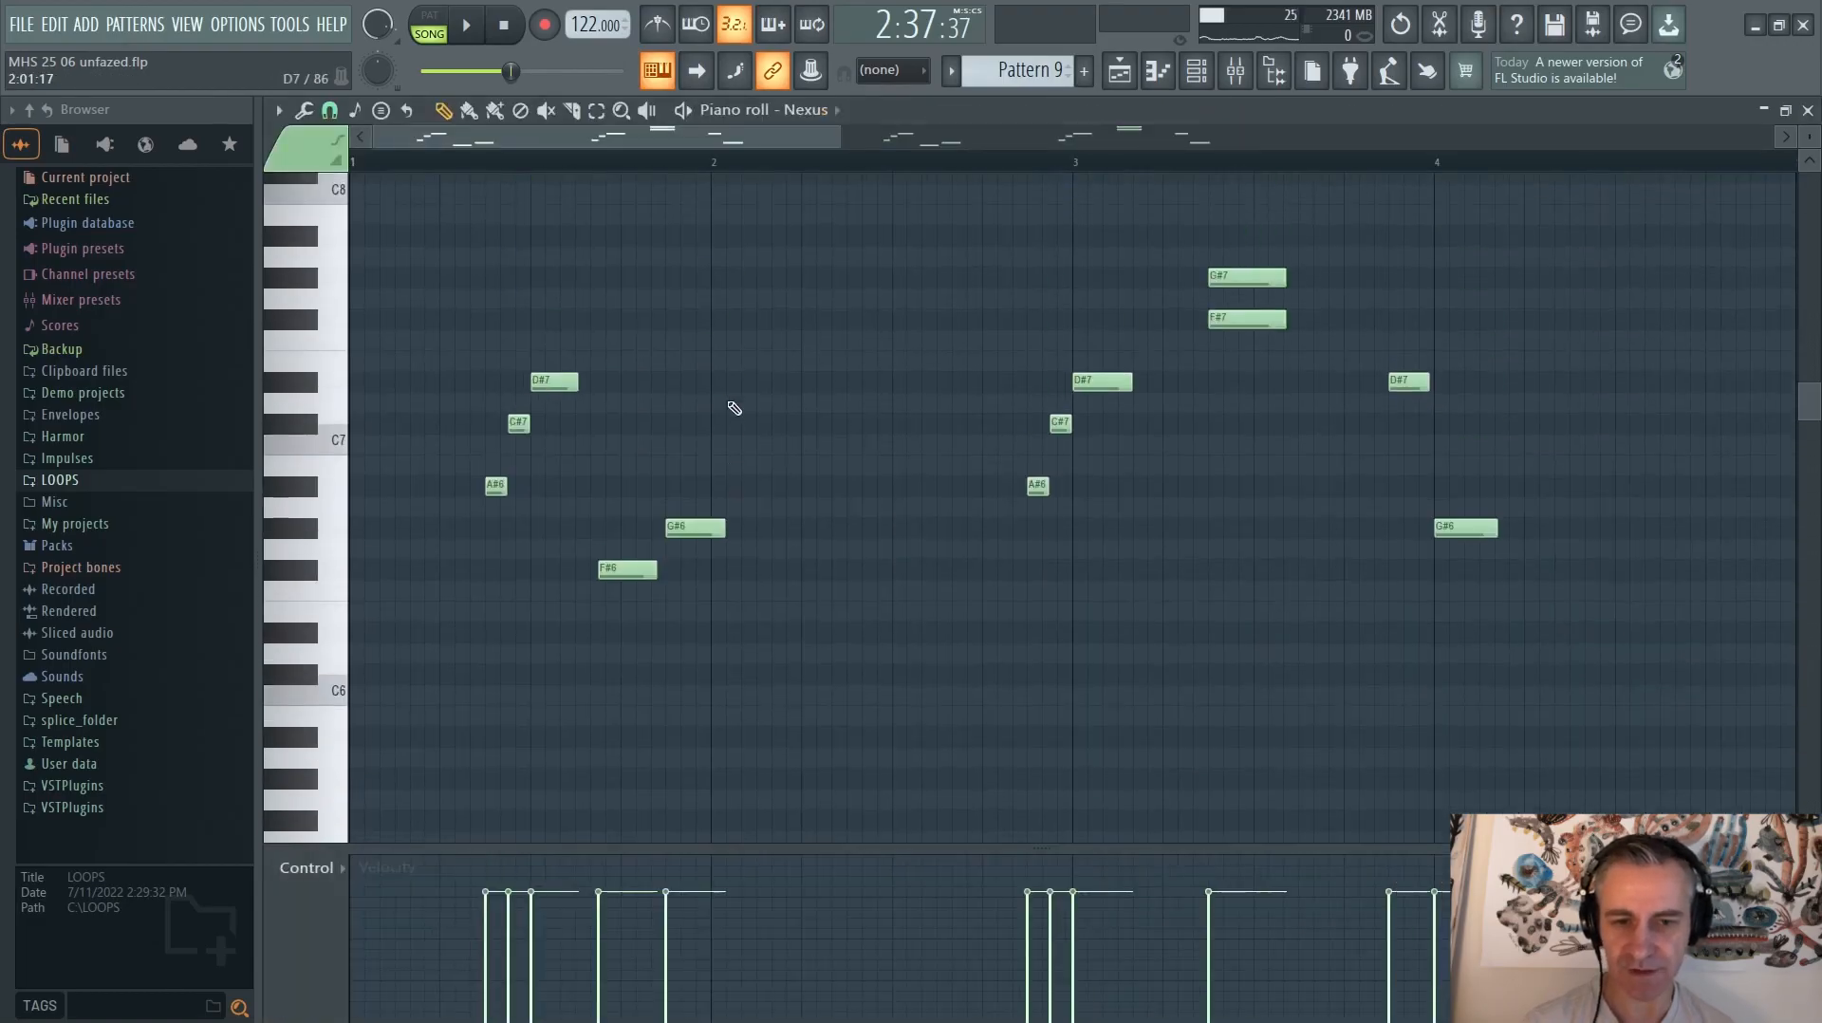
scroll(658, 448, "up", 1)
scroll(517, 483, "down", 5)
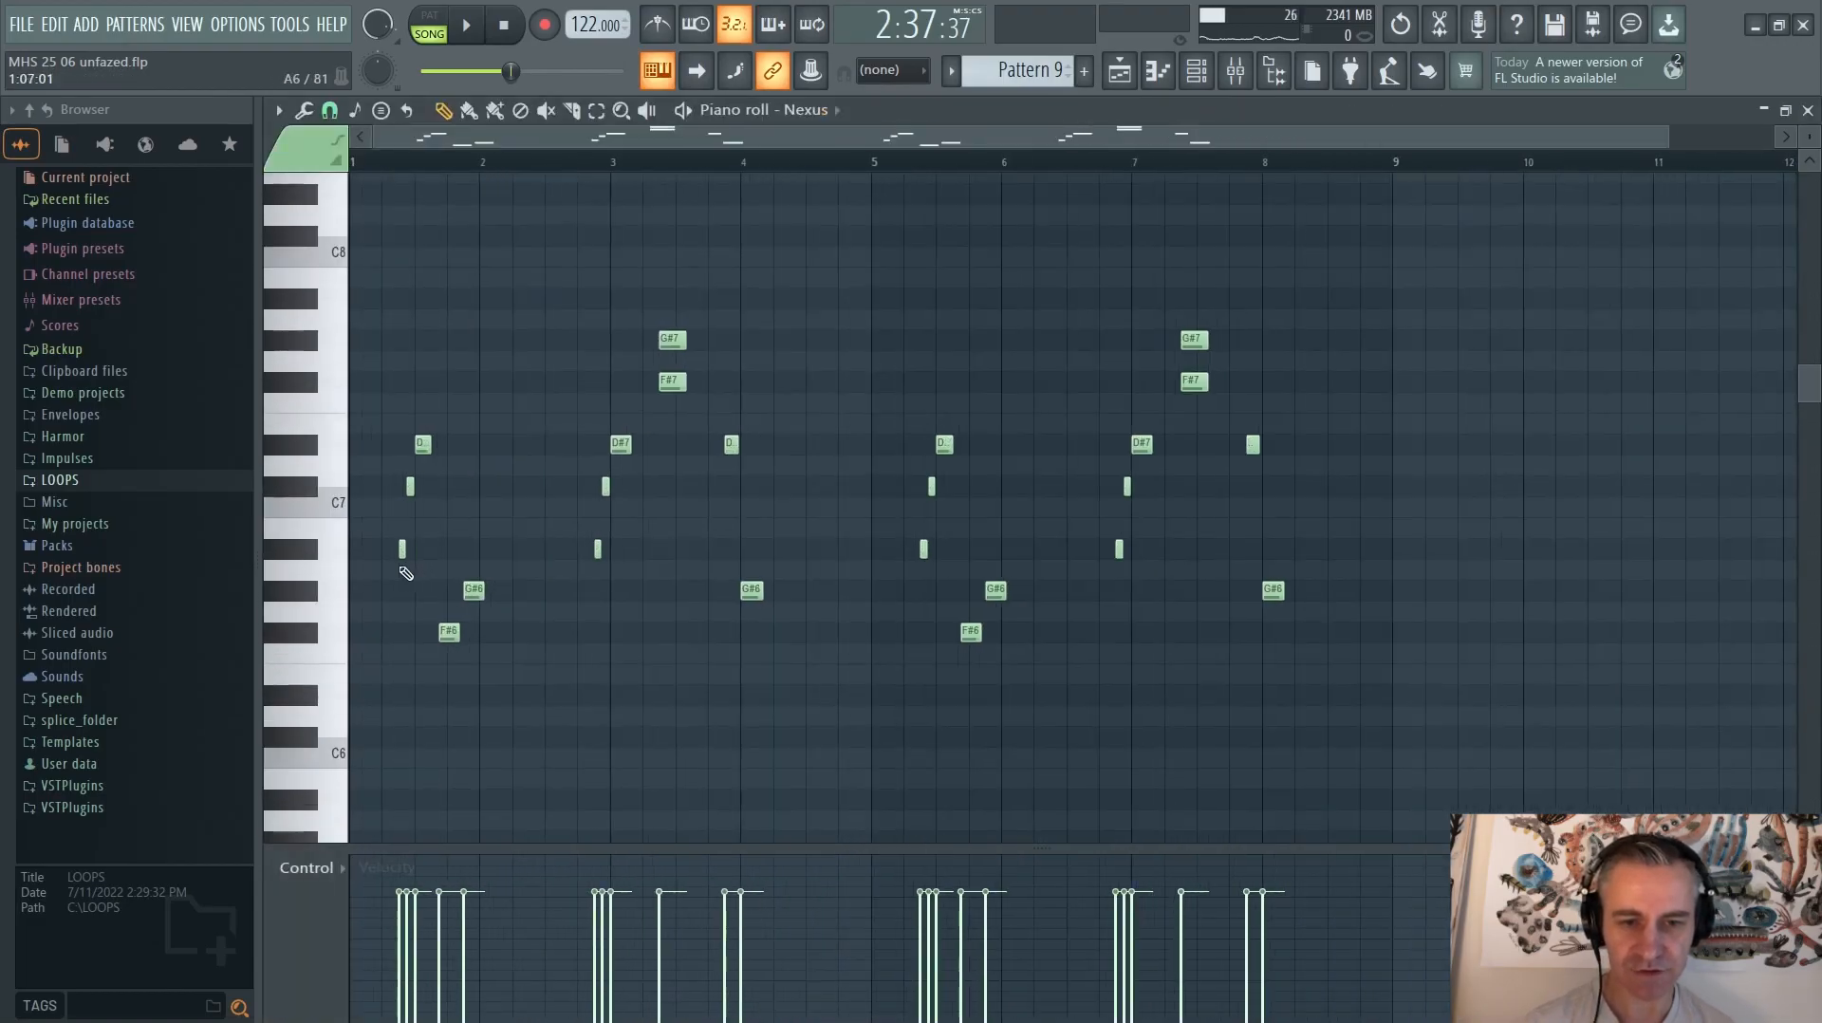
scroll(345, 588, "up", 4)
scroll(395, 580, "down", 1)
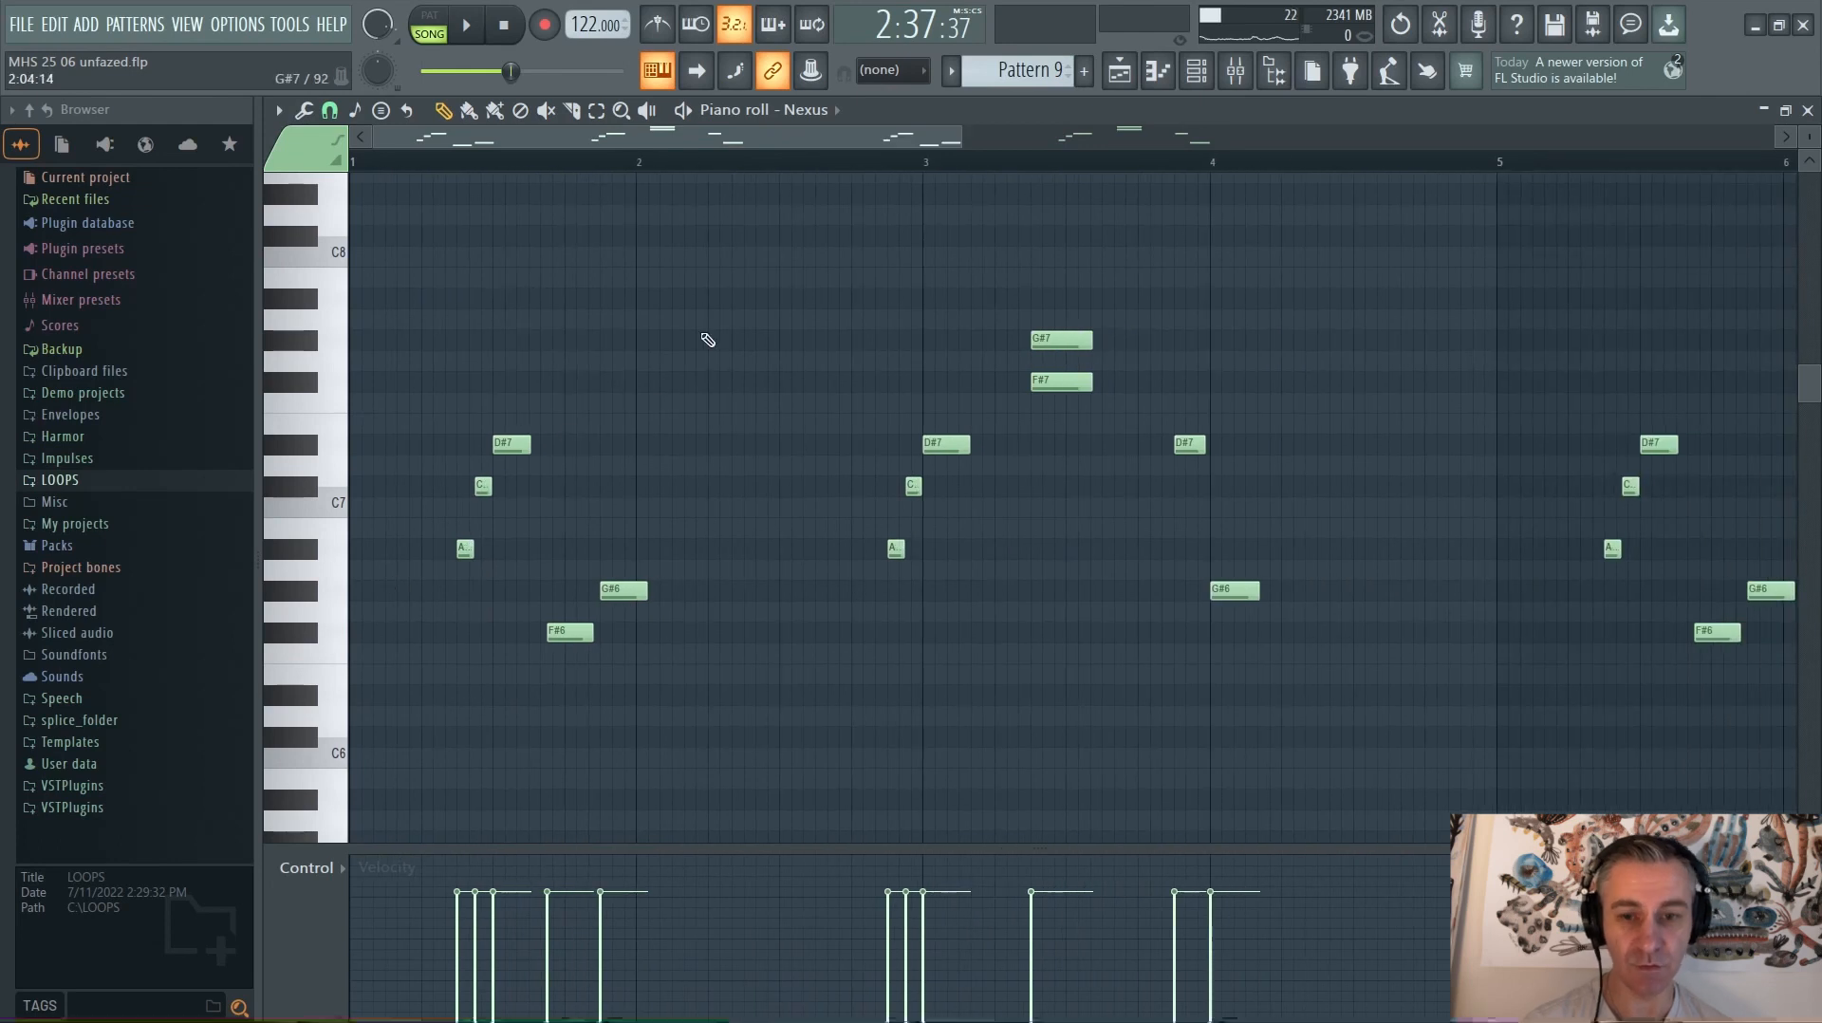
key("space")
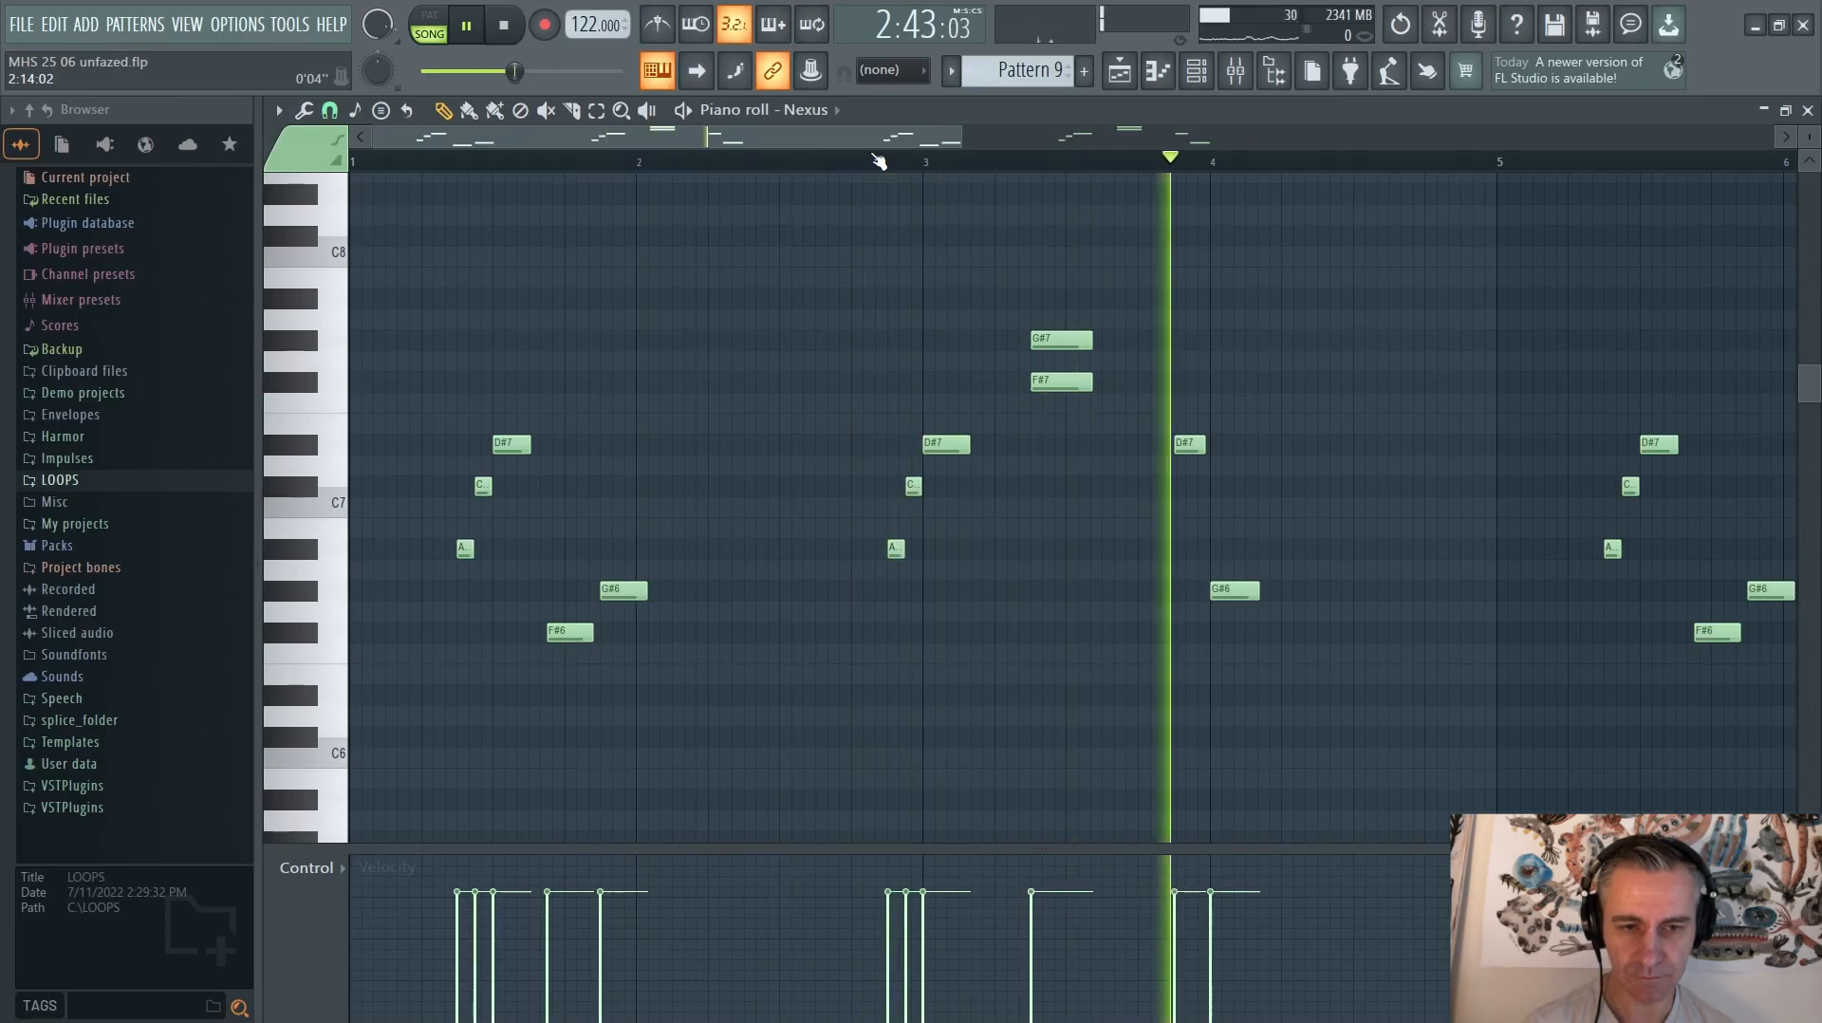
key("space")
key("F7")
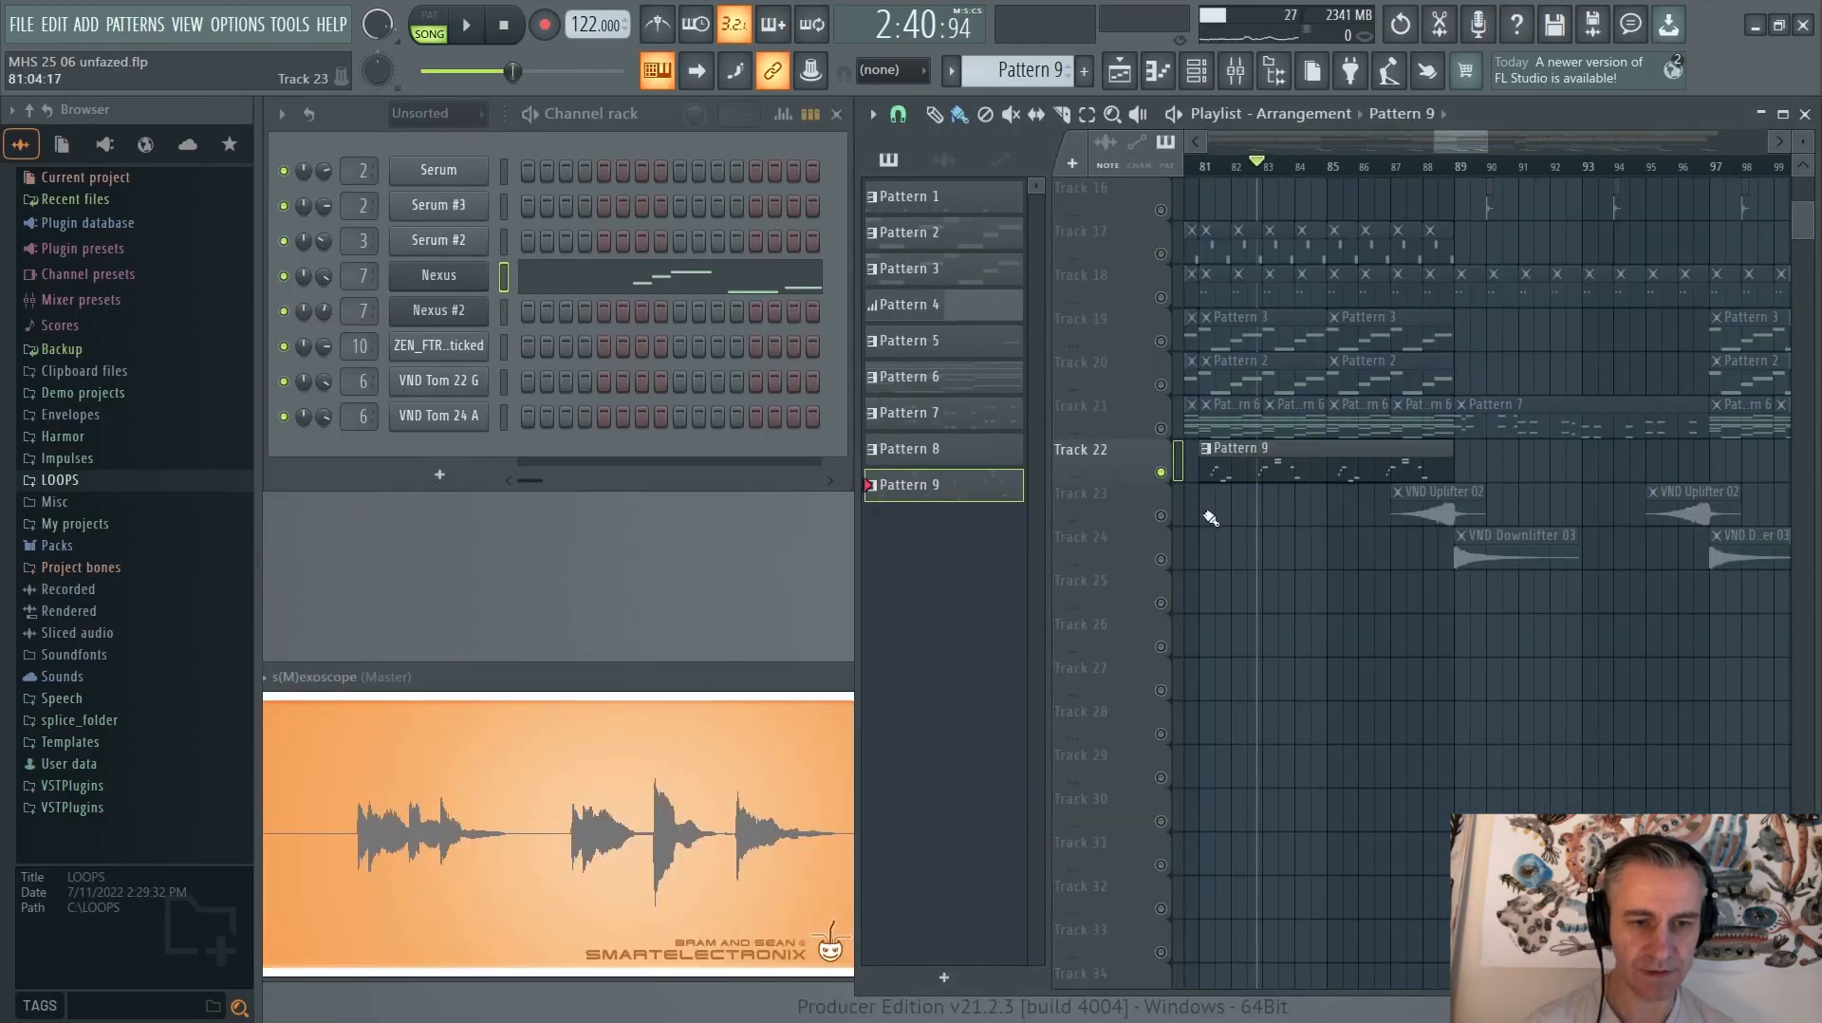
Unsolo Track 22 and play the full mix from bar 81 while looking over the active tracks
scroll(1163, 474, "up", 5)
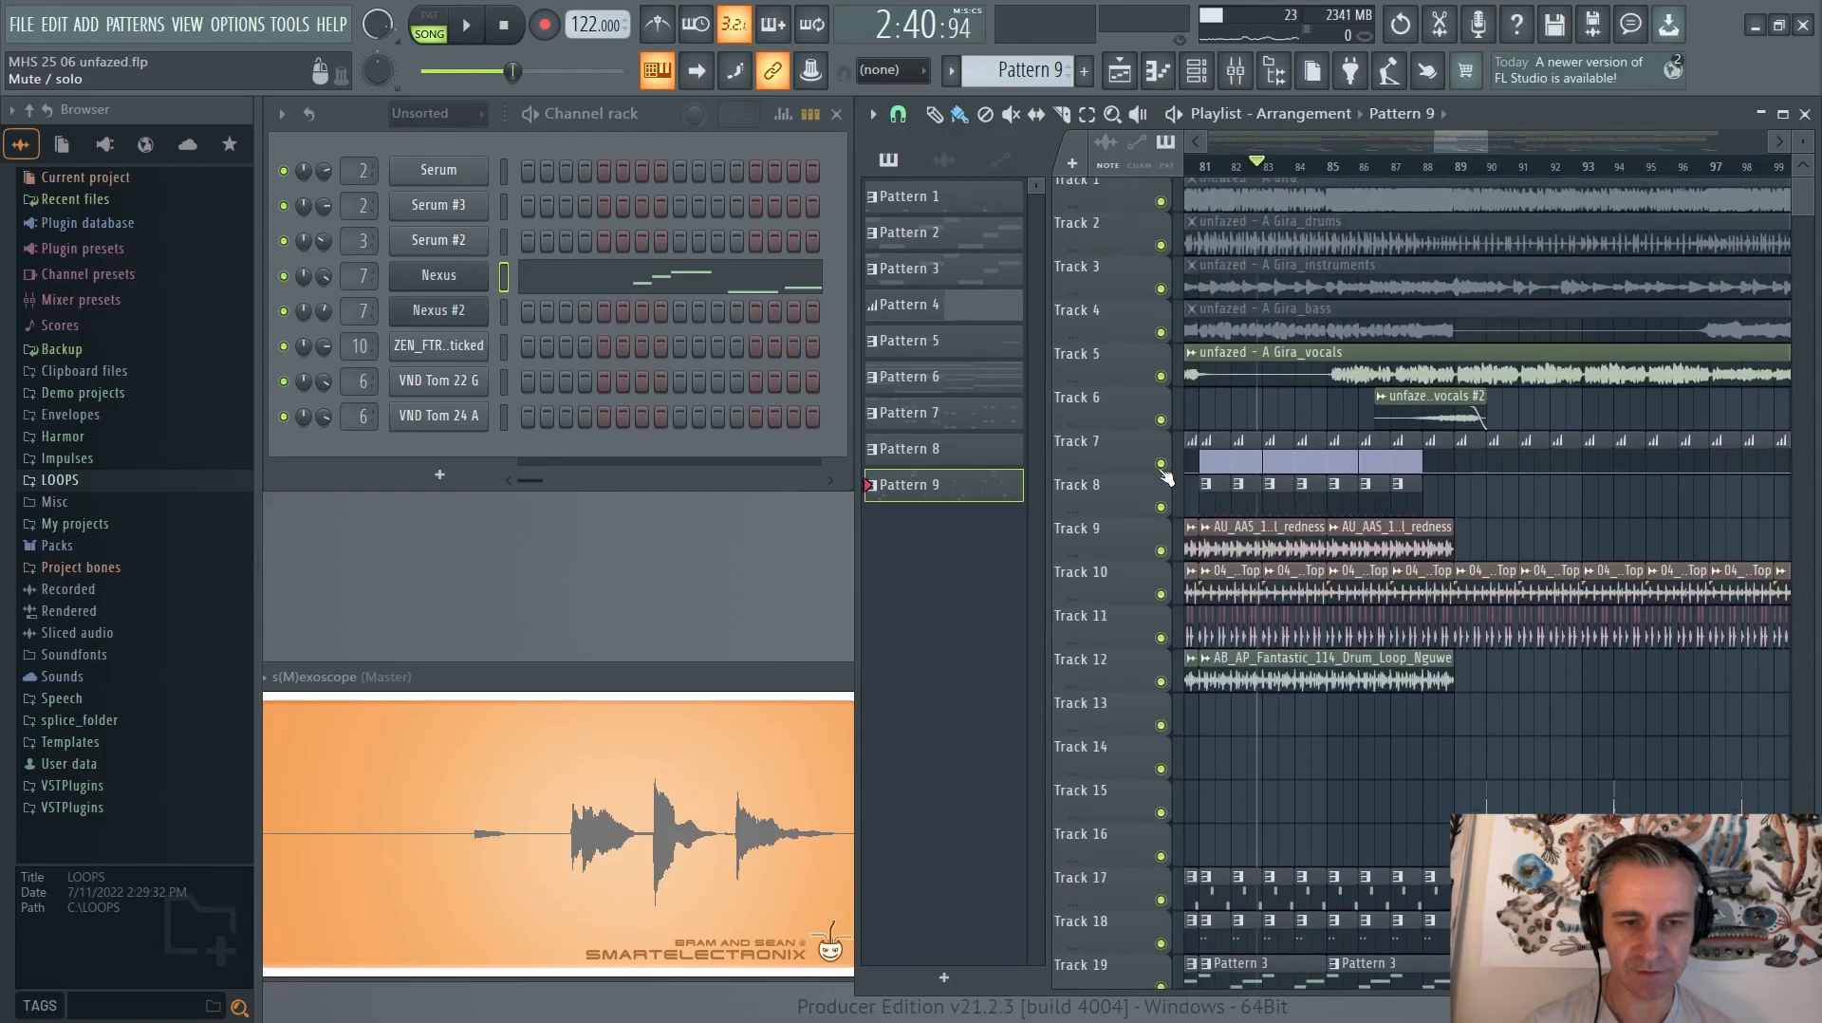
scroll(1586, 441, "left", 3)
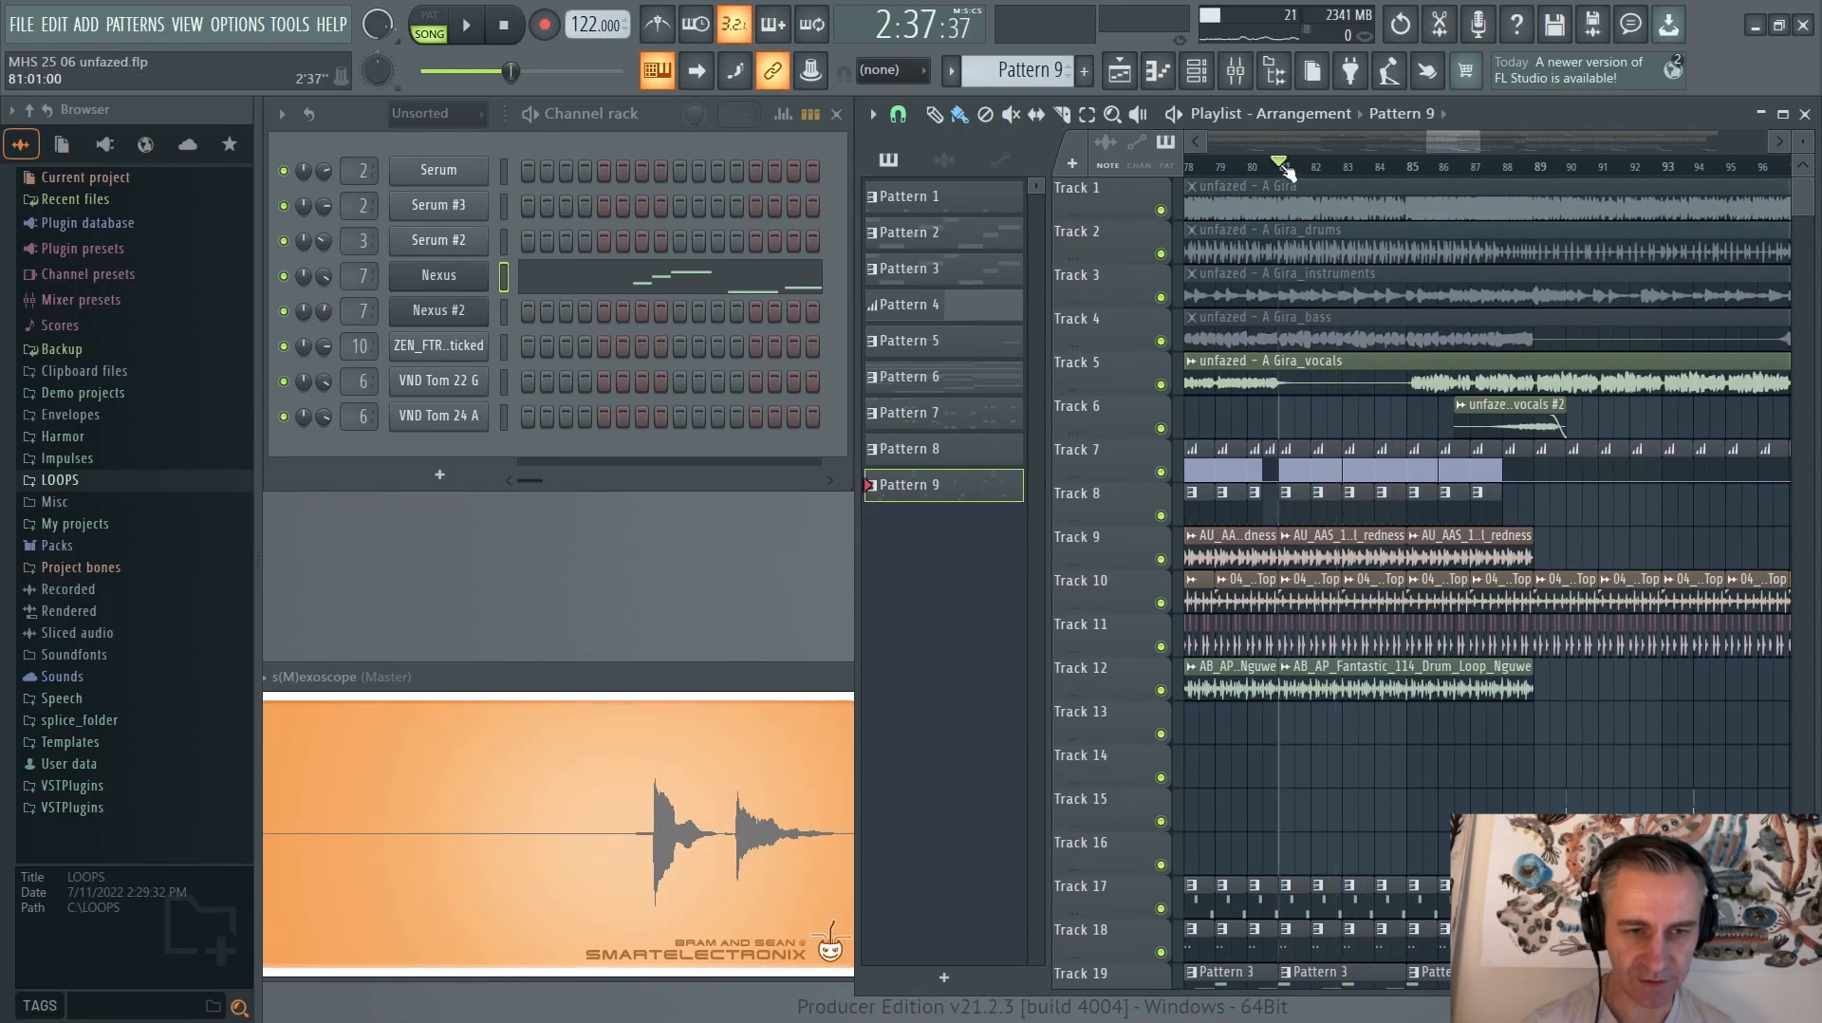
scroll(1288, 169, "down", 2)
key("space")
scroll(1302, 612, "down", 2)
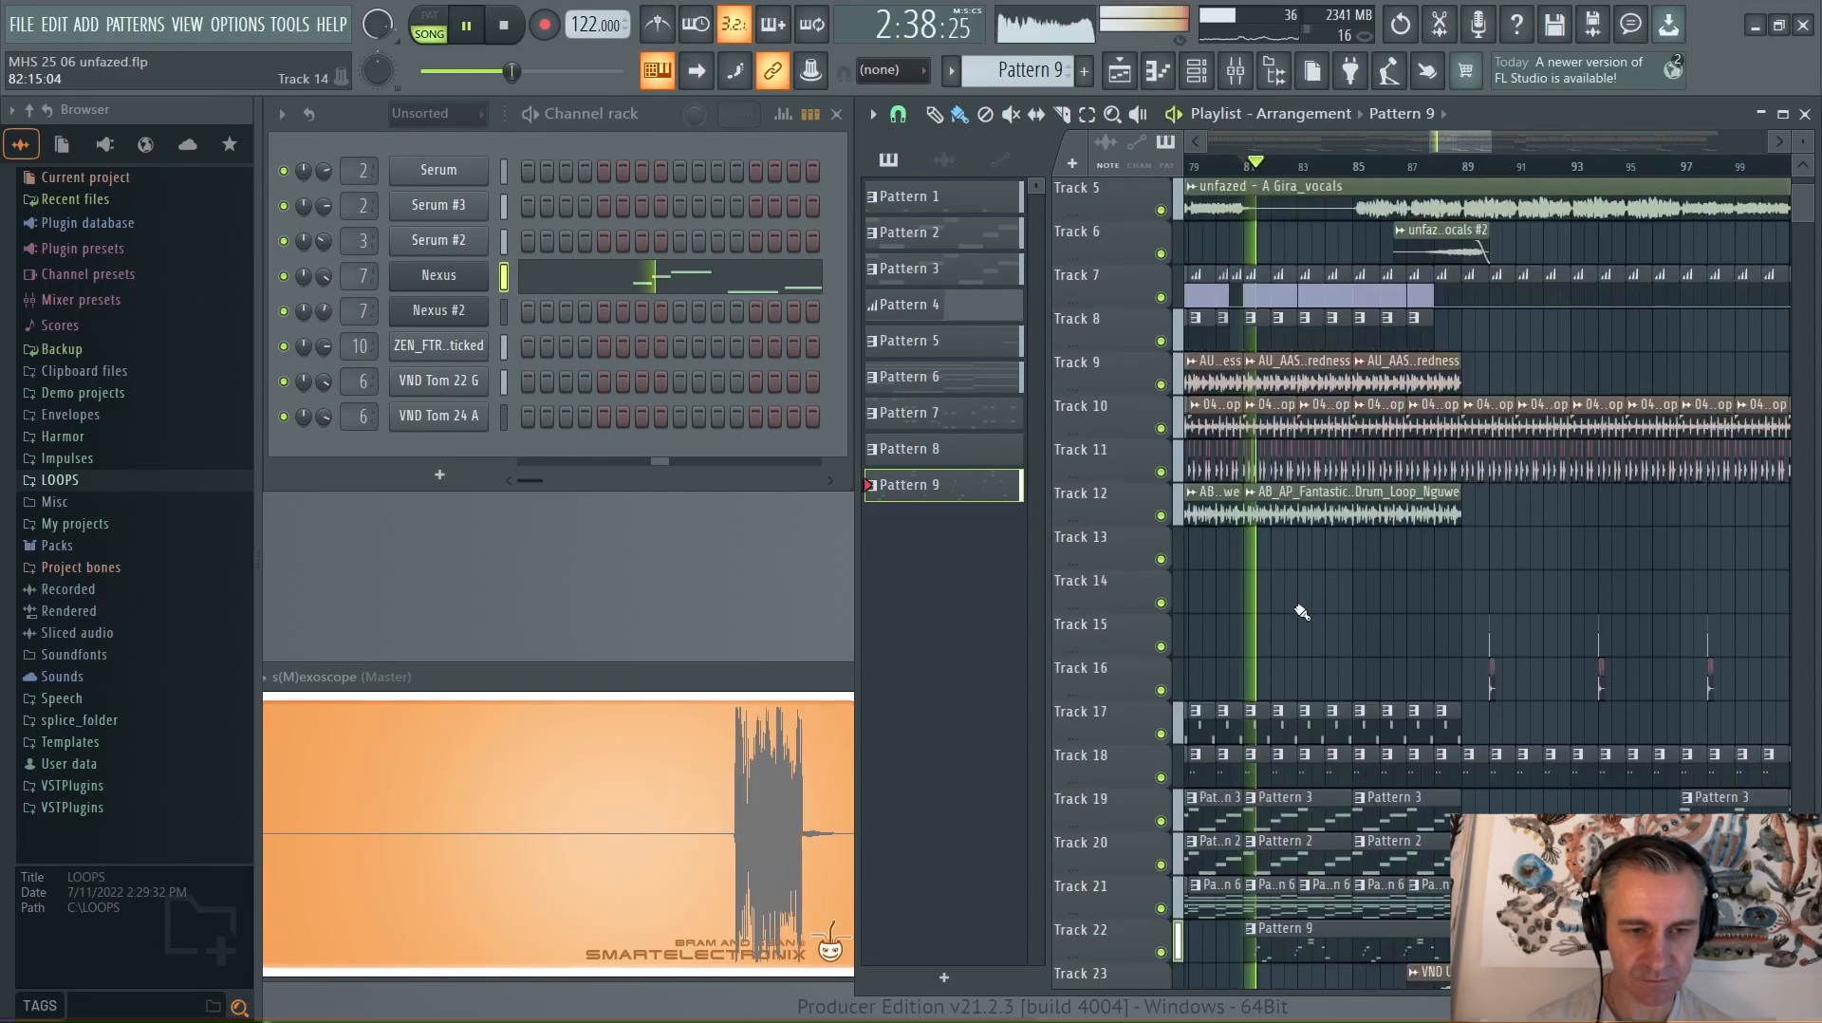
scroll(1302, 612, "down", 1)
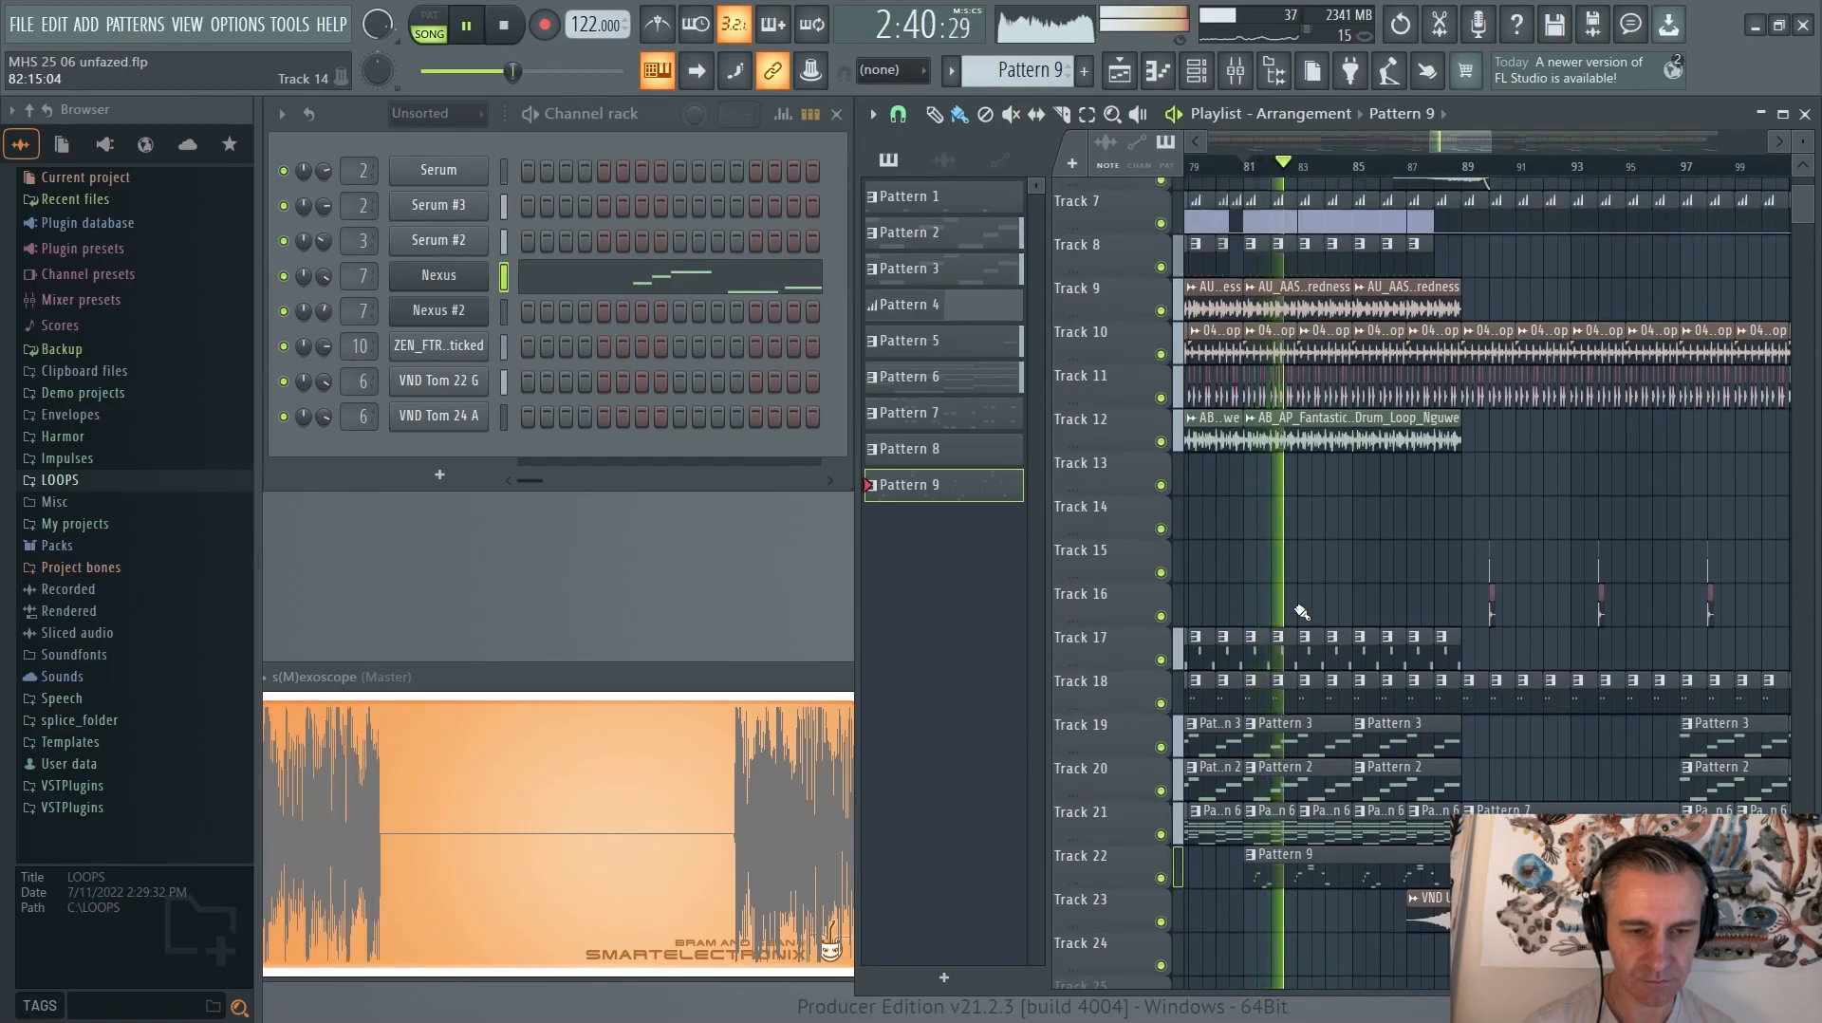
scroll(1301, 612, "up", 1)
scroll(1301, 599, "up", 3)
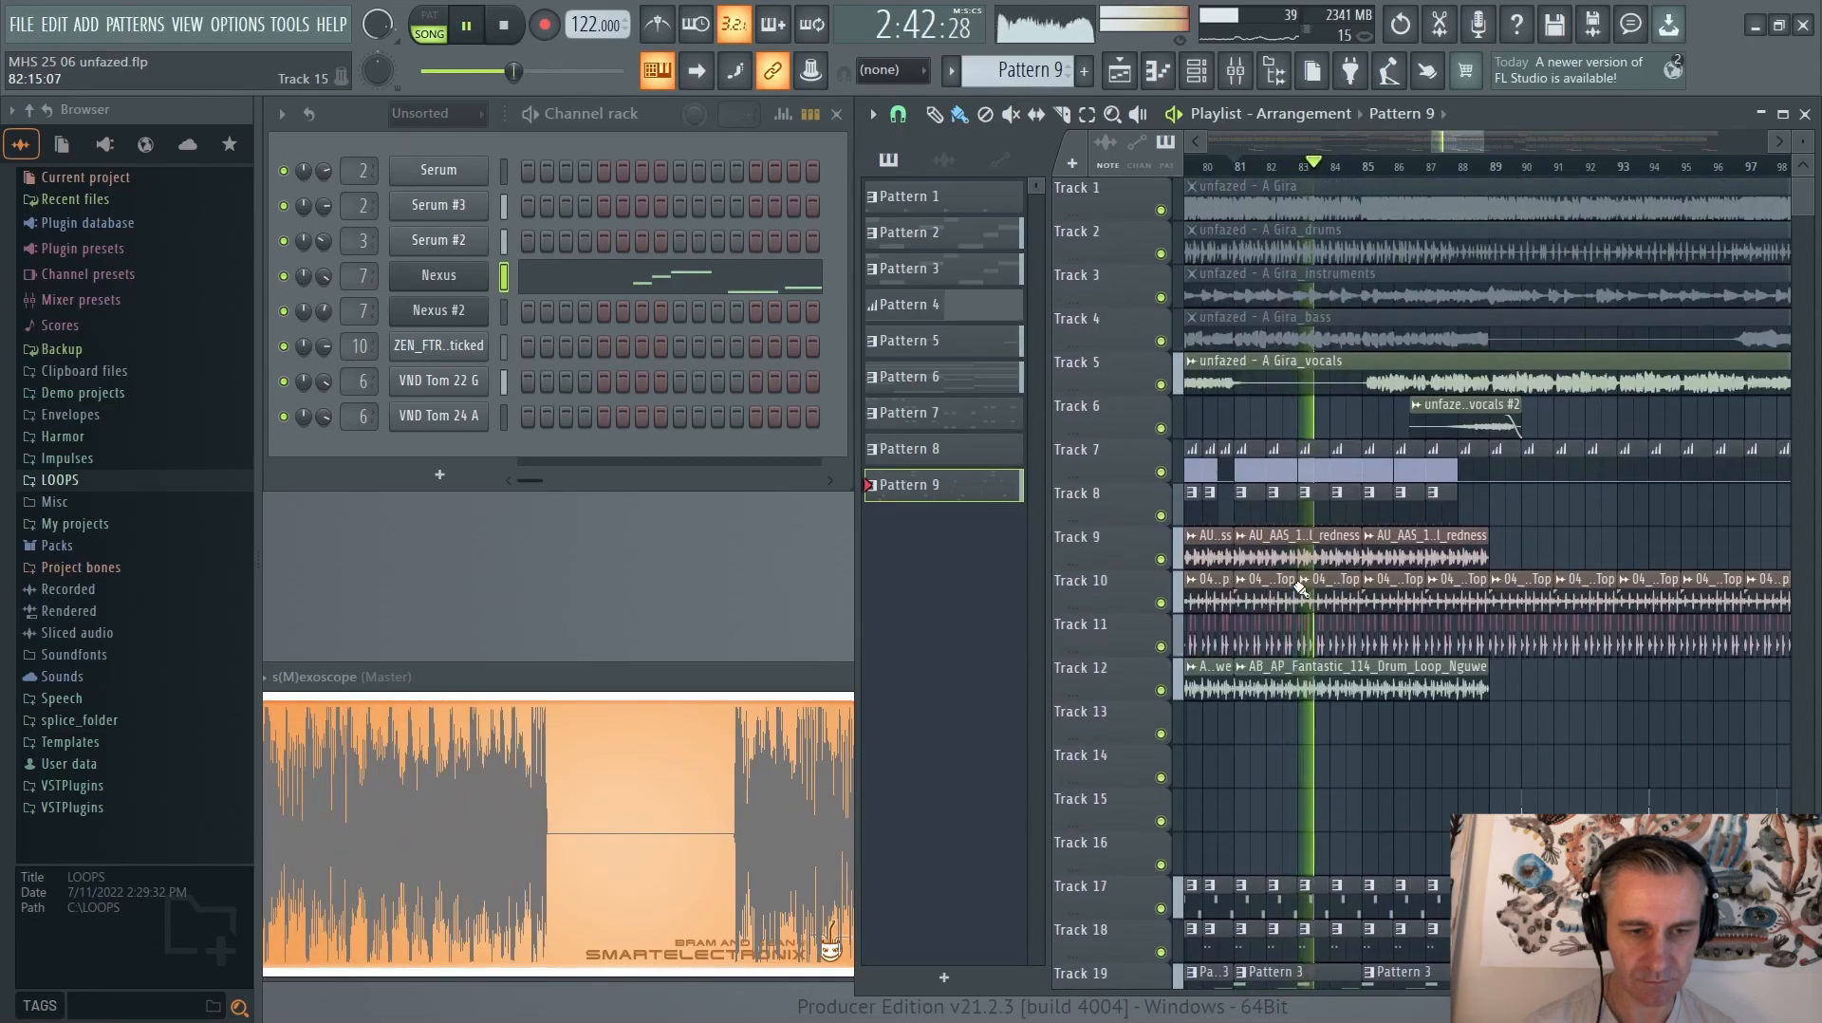
scroll(1300, 588, "down", 6)
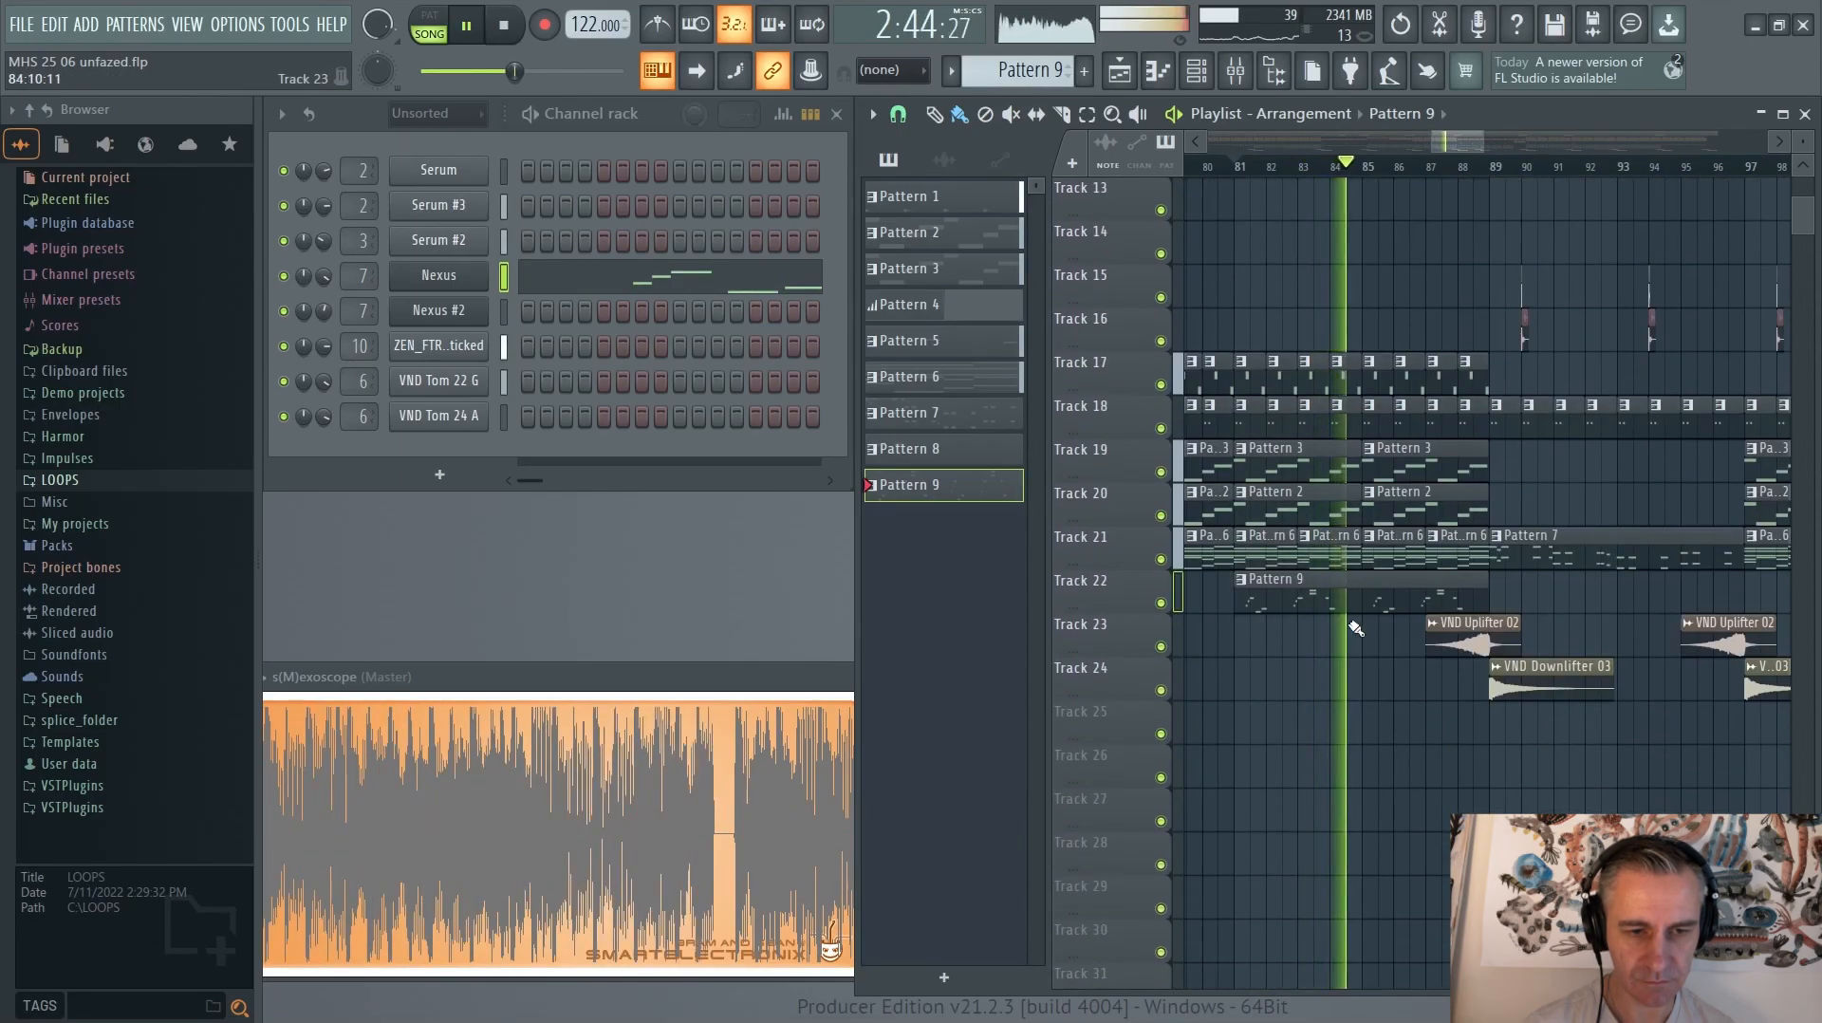
key("space")
Isolate Tracks 23 and 24 and play the VND Uplifter 02 and VND Downlifter 03 clips from bar 88
scroll(1362, 603, "down", 3)
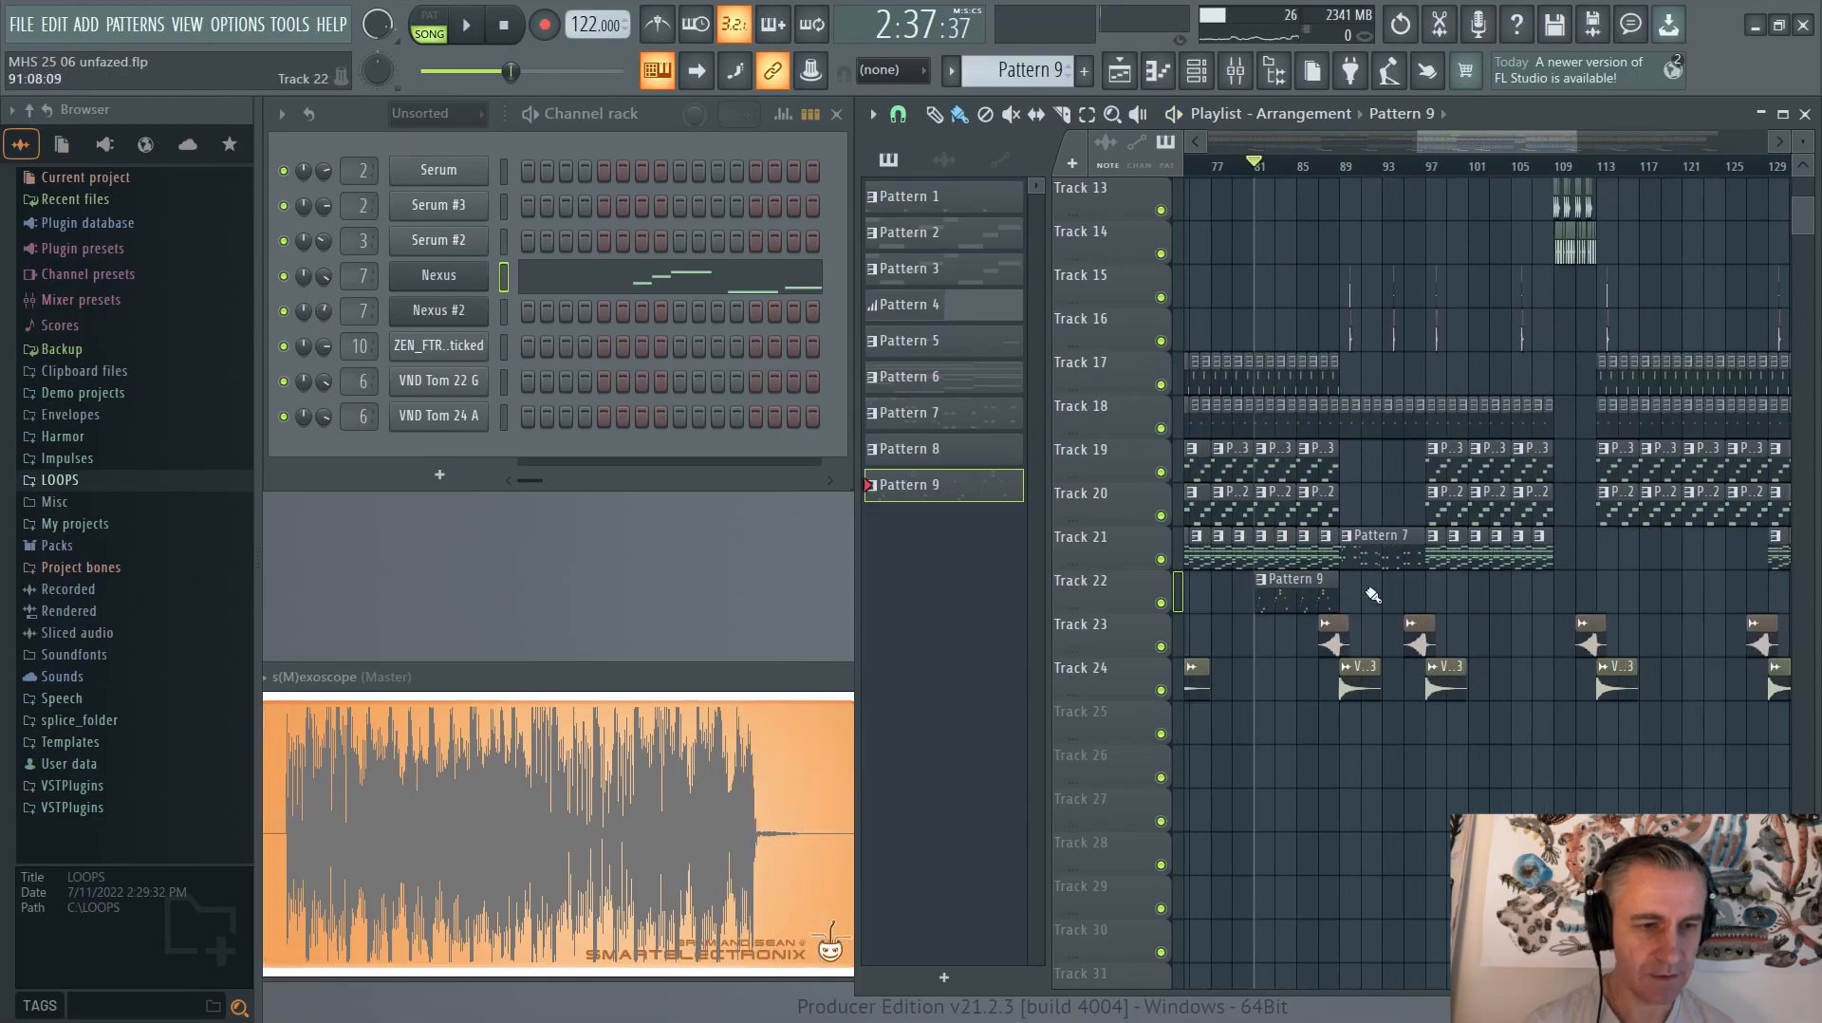
scroll(1373, 594, "up", 4)
scroll(1404, 531, "down", 3)
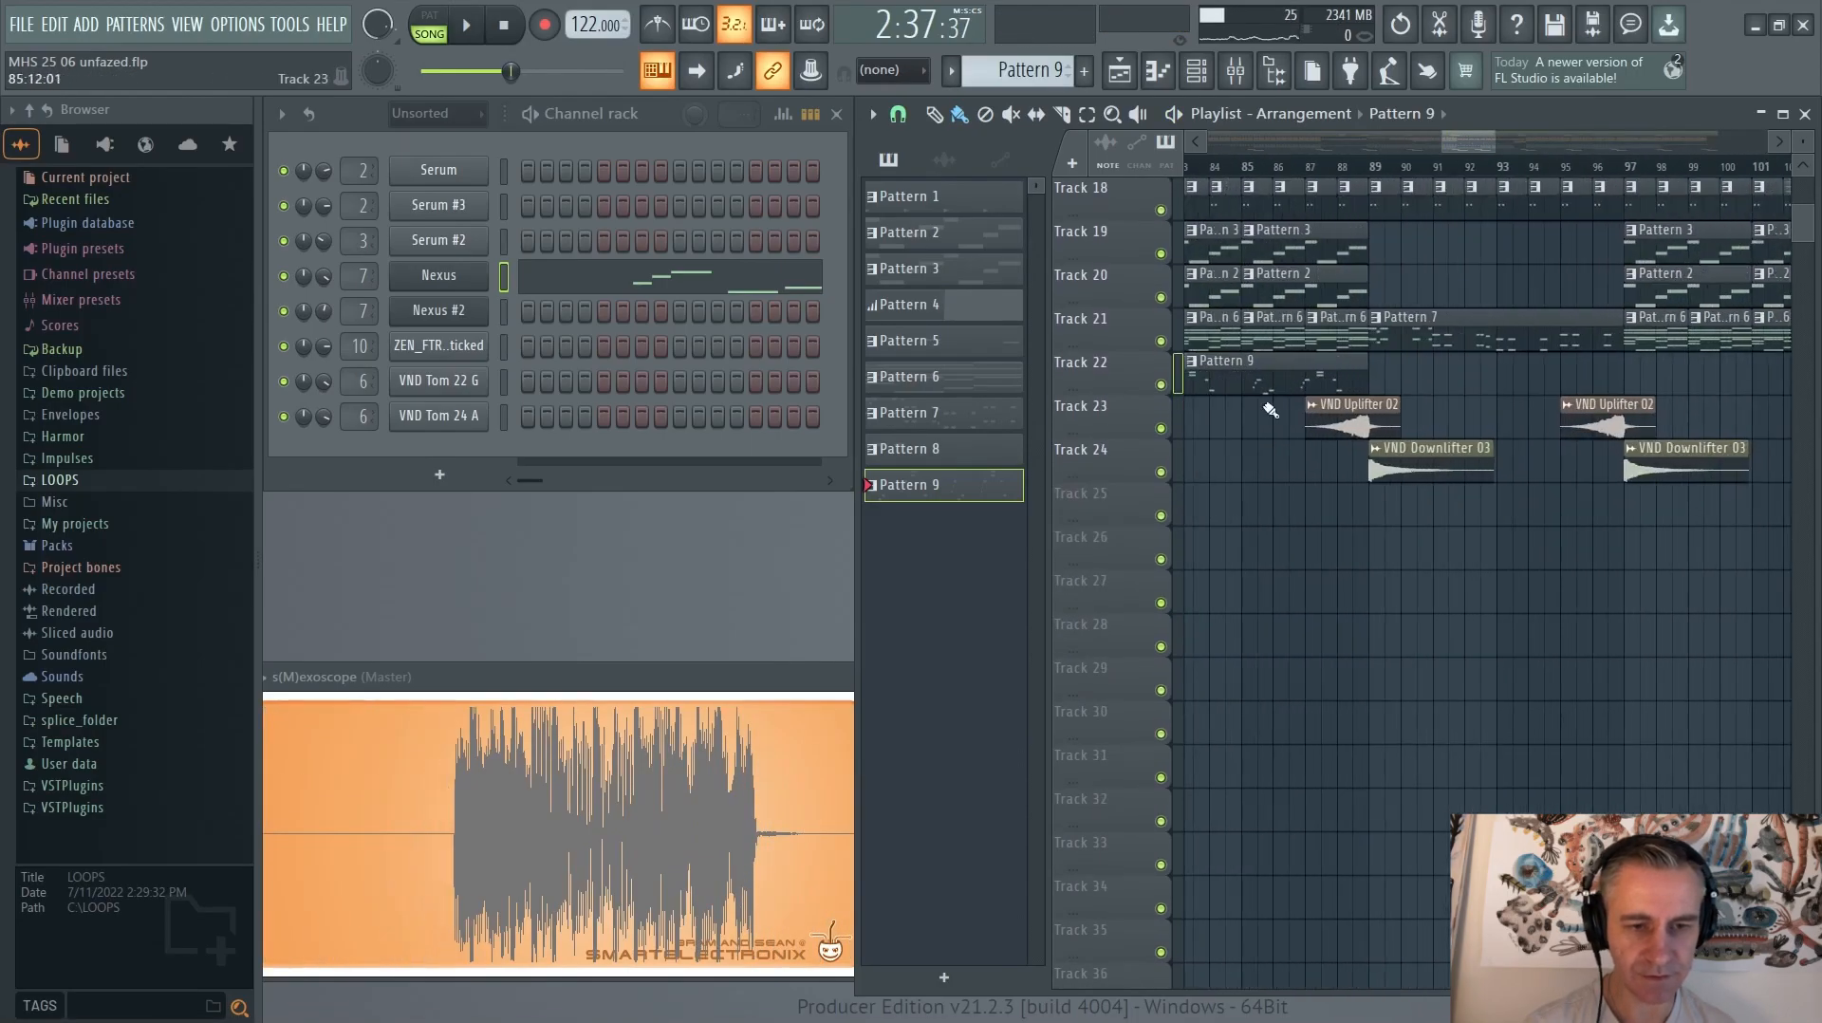
right_click(1160, 429)
left_click(1160, 473)
scroll(1354, 391, "up", 3)
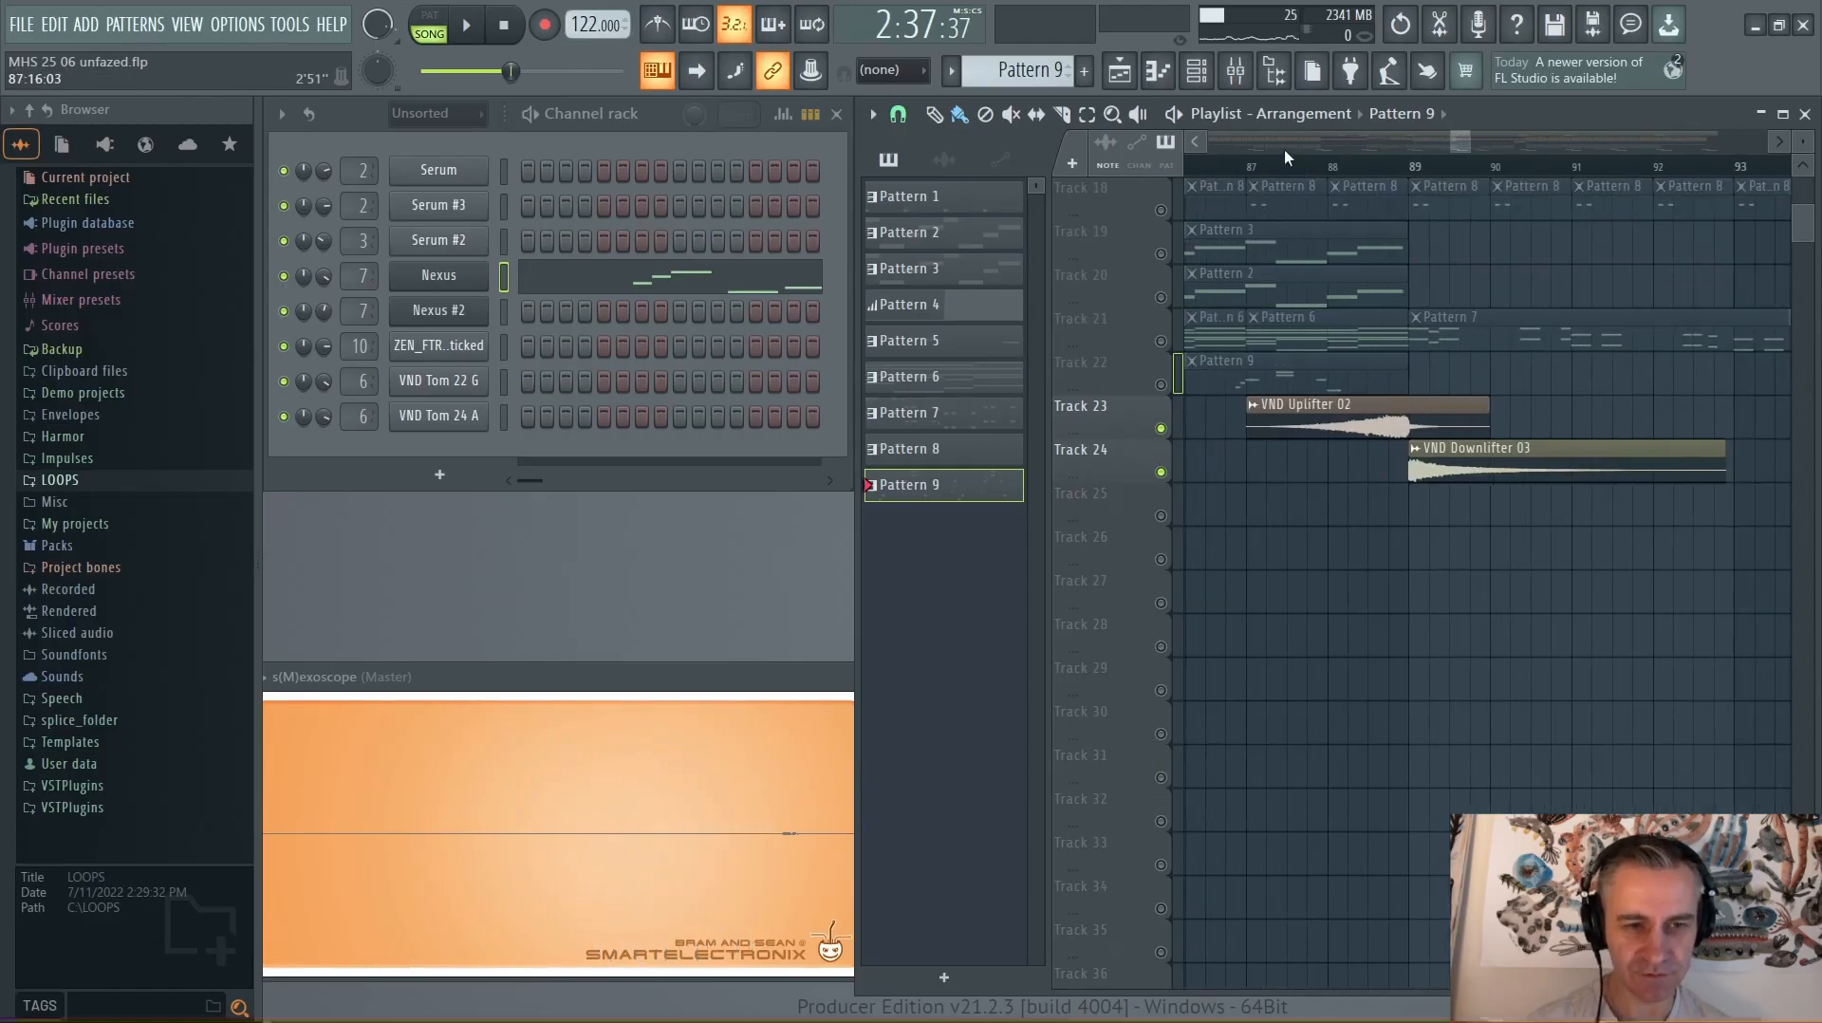
left_click(1302, 166)
key("space")
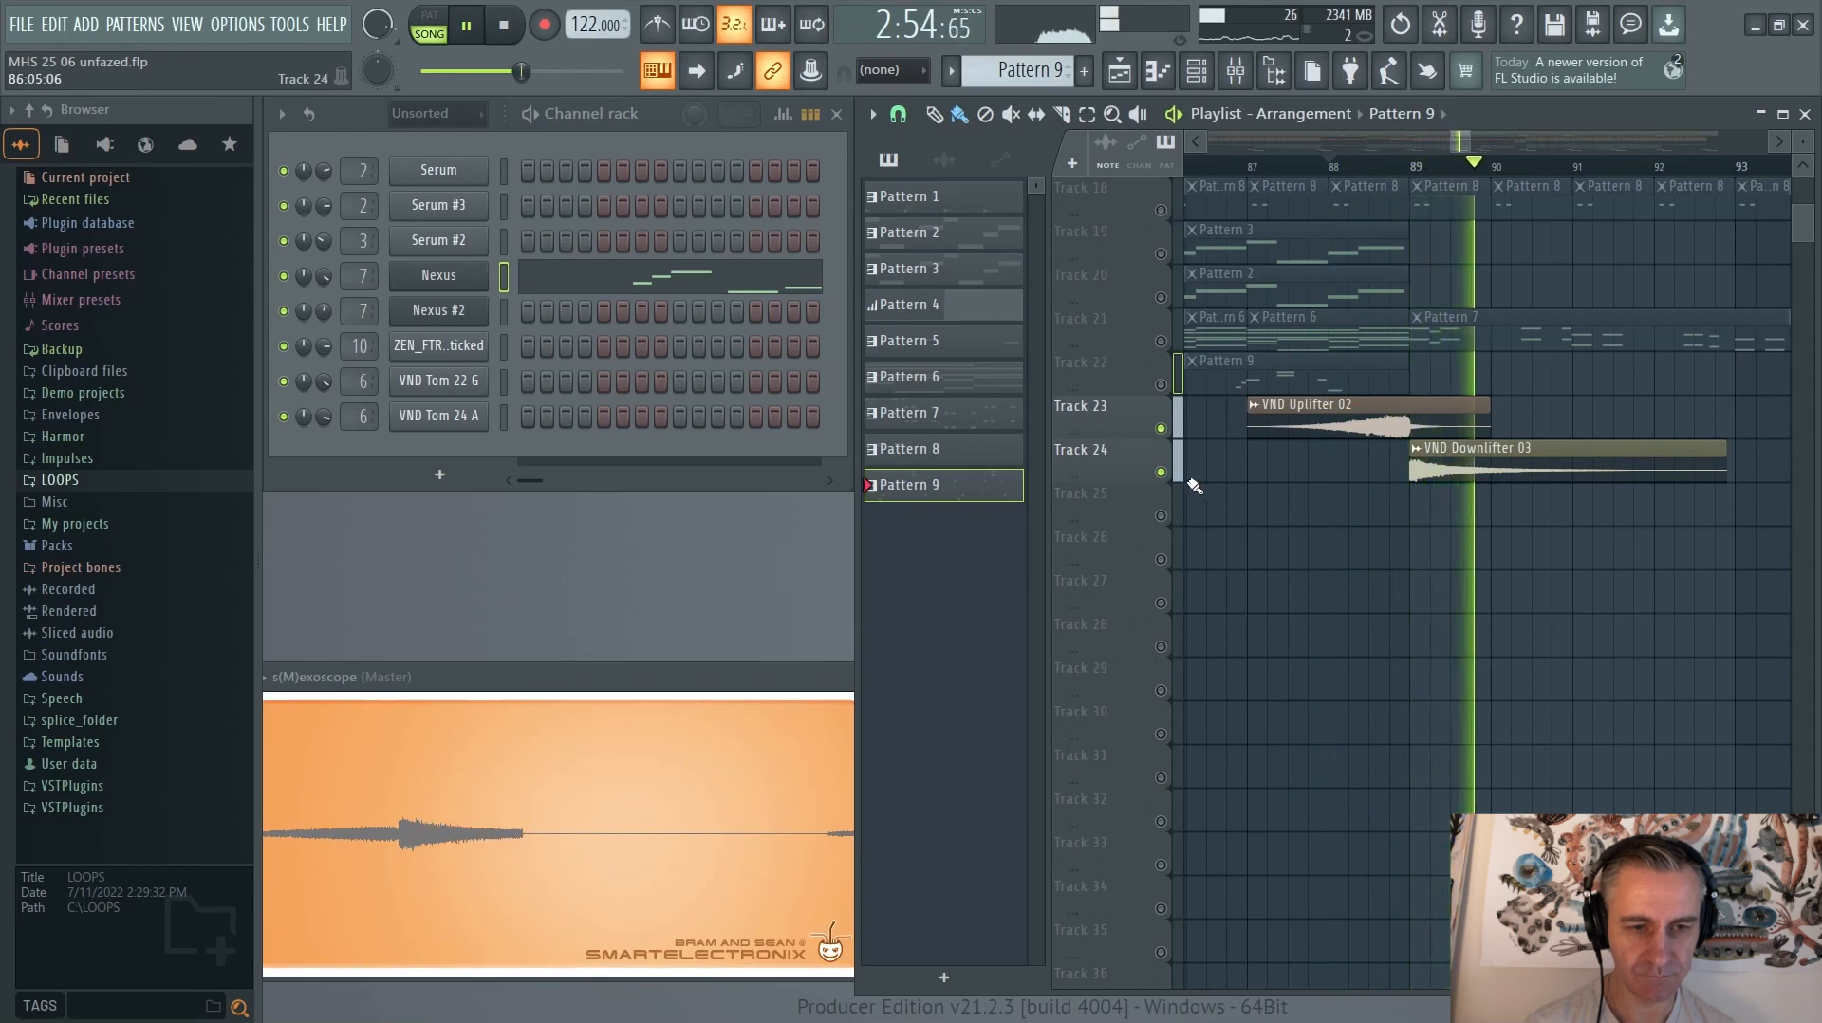
key("space")
Unsolo the effect tracks, reset the song position to the start and maximize the playlist
scroll(1414, 528, "down", 5)
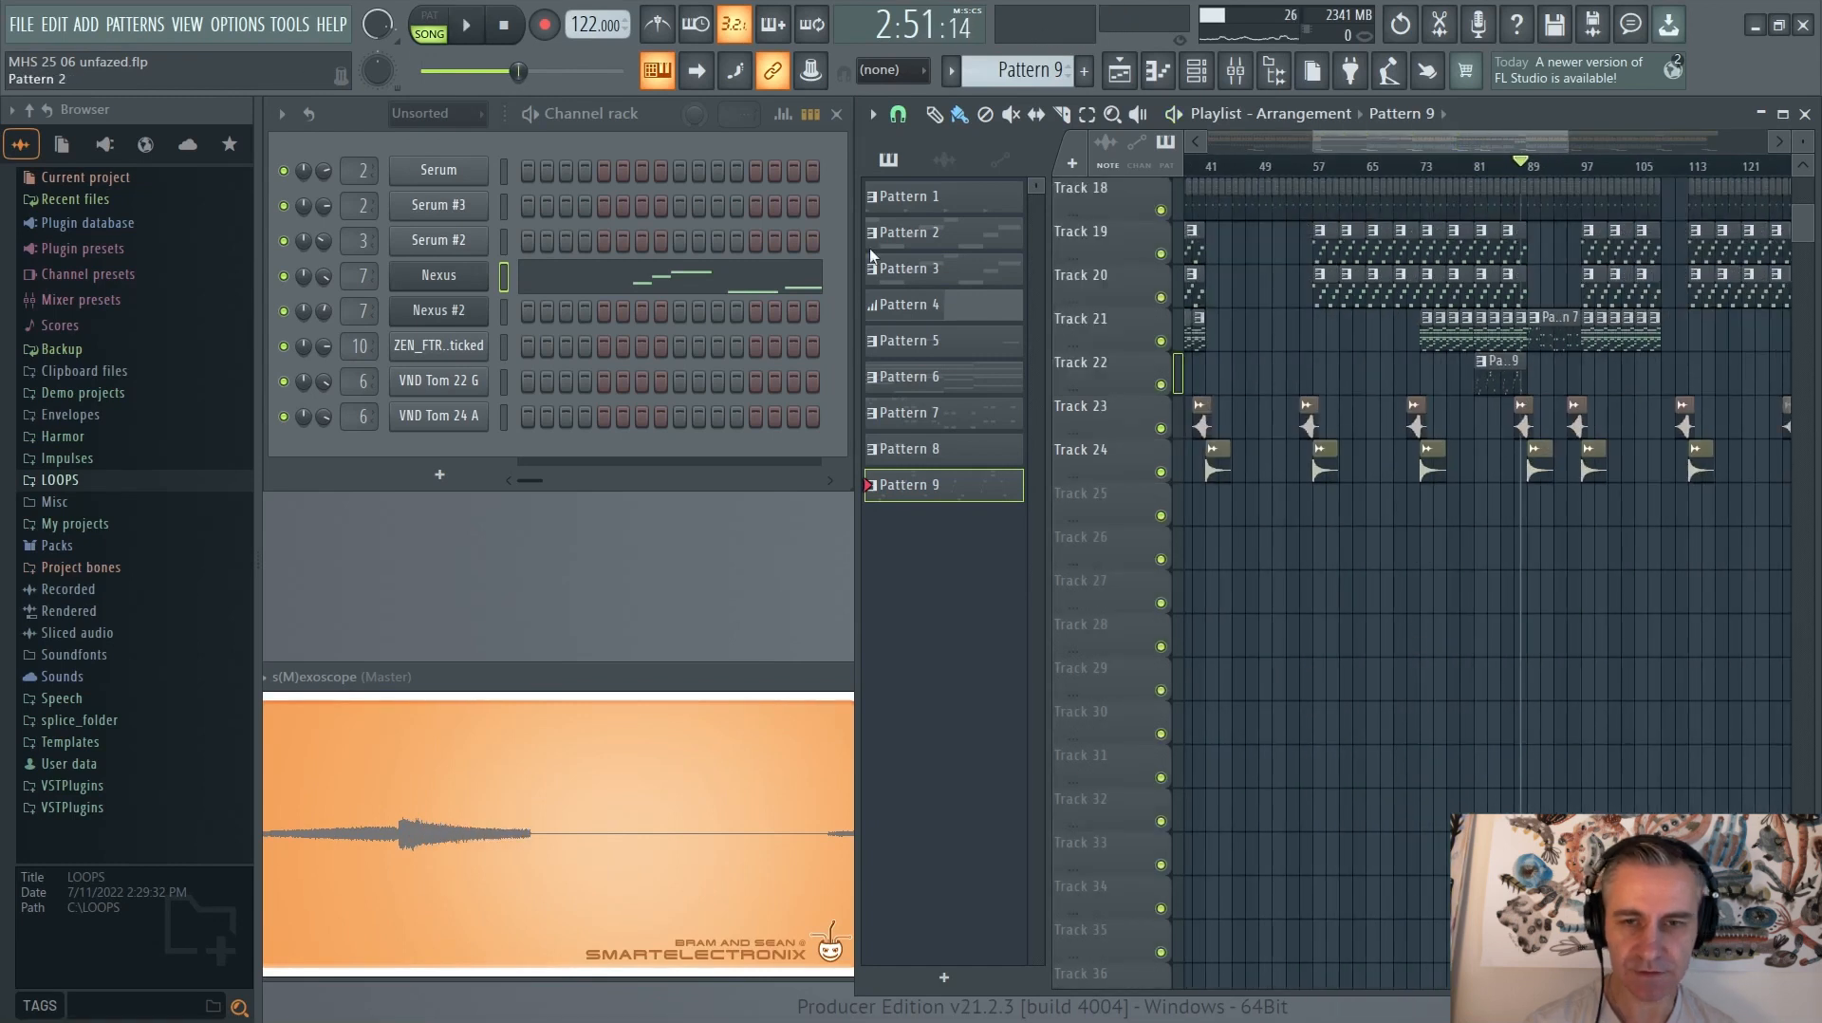
left_click(504, 31)
scroll(1556, 558, "up", 6)
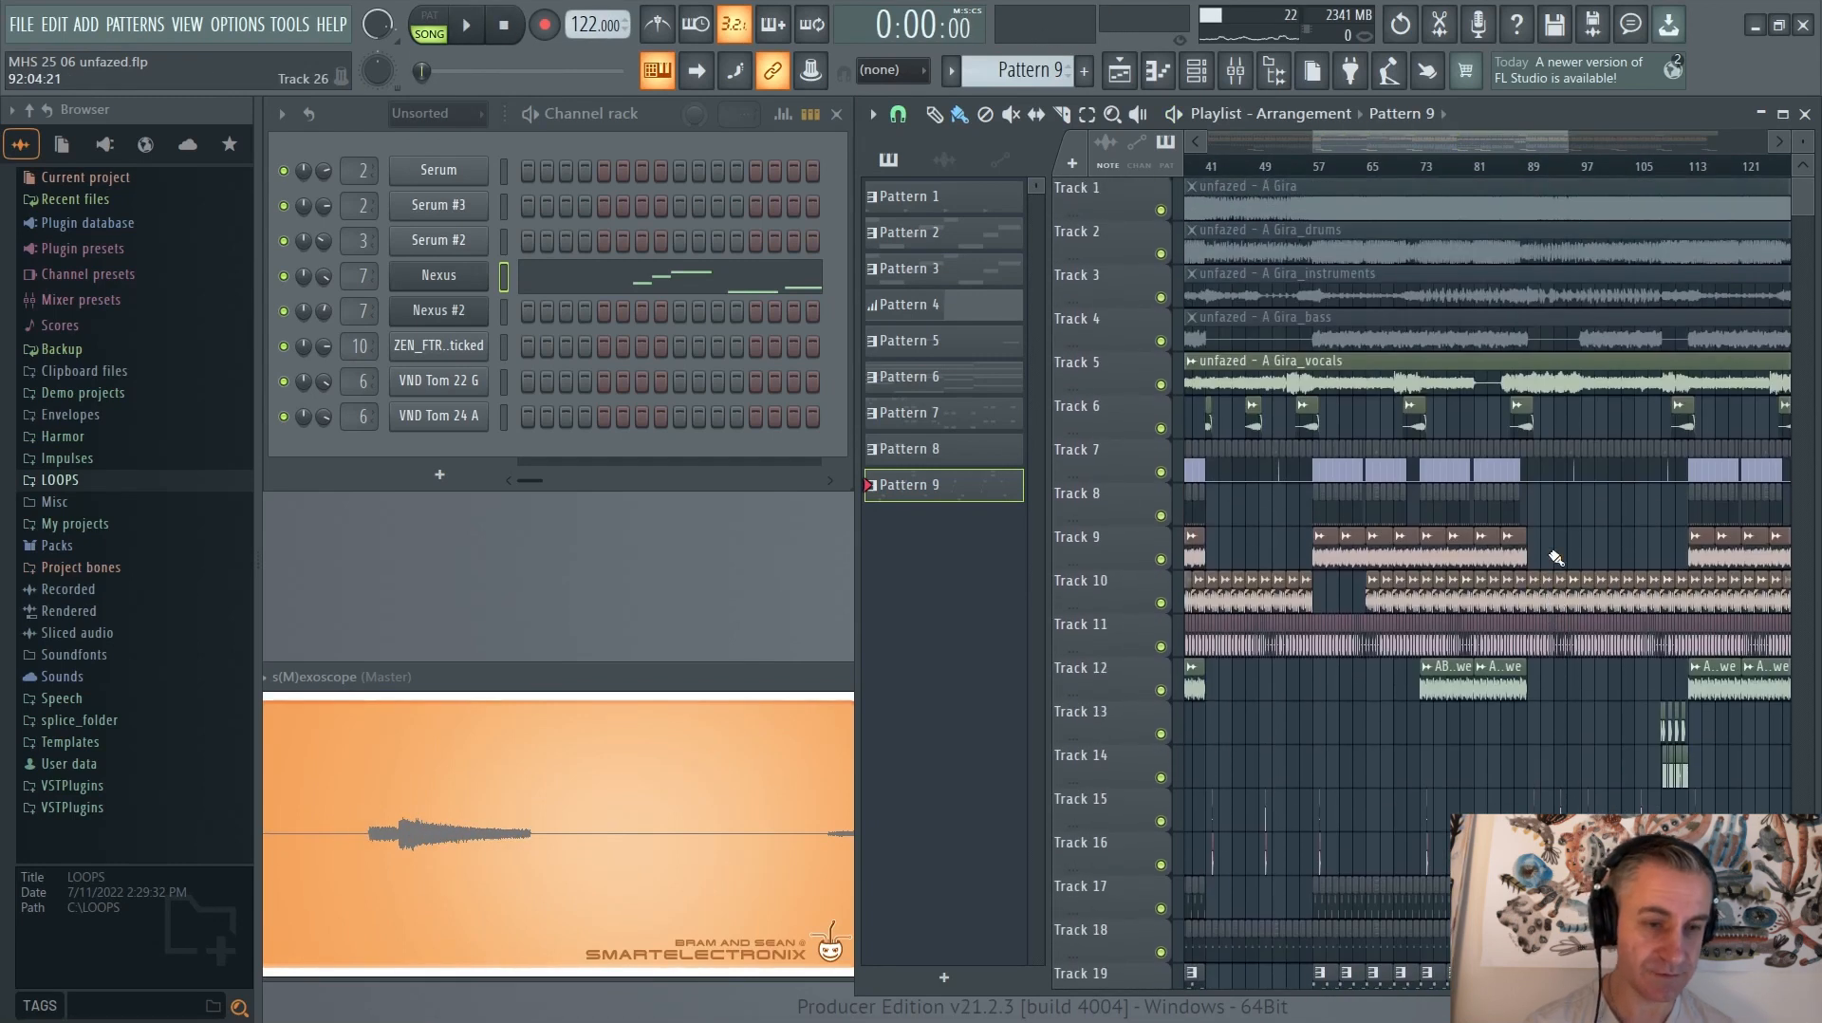
left_click(1785, 113)
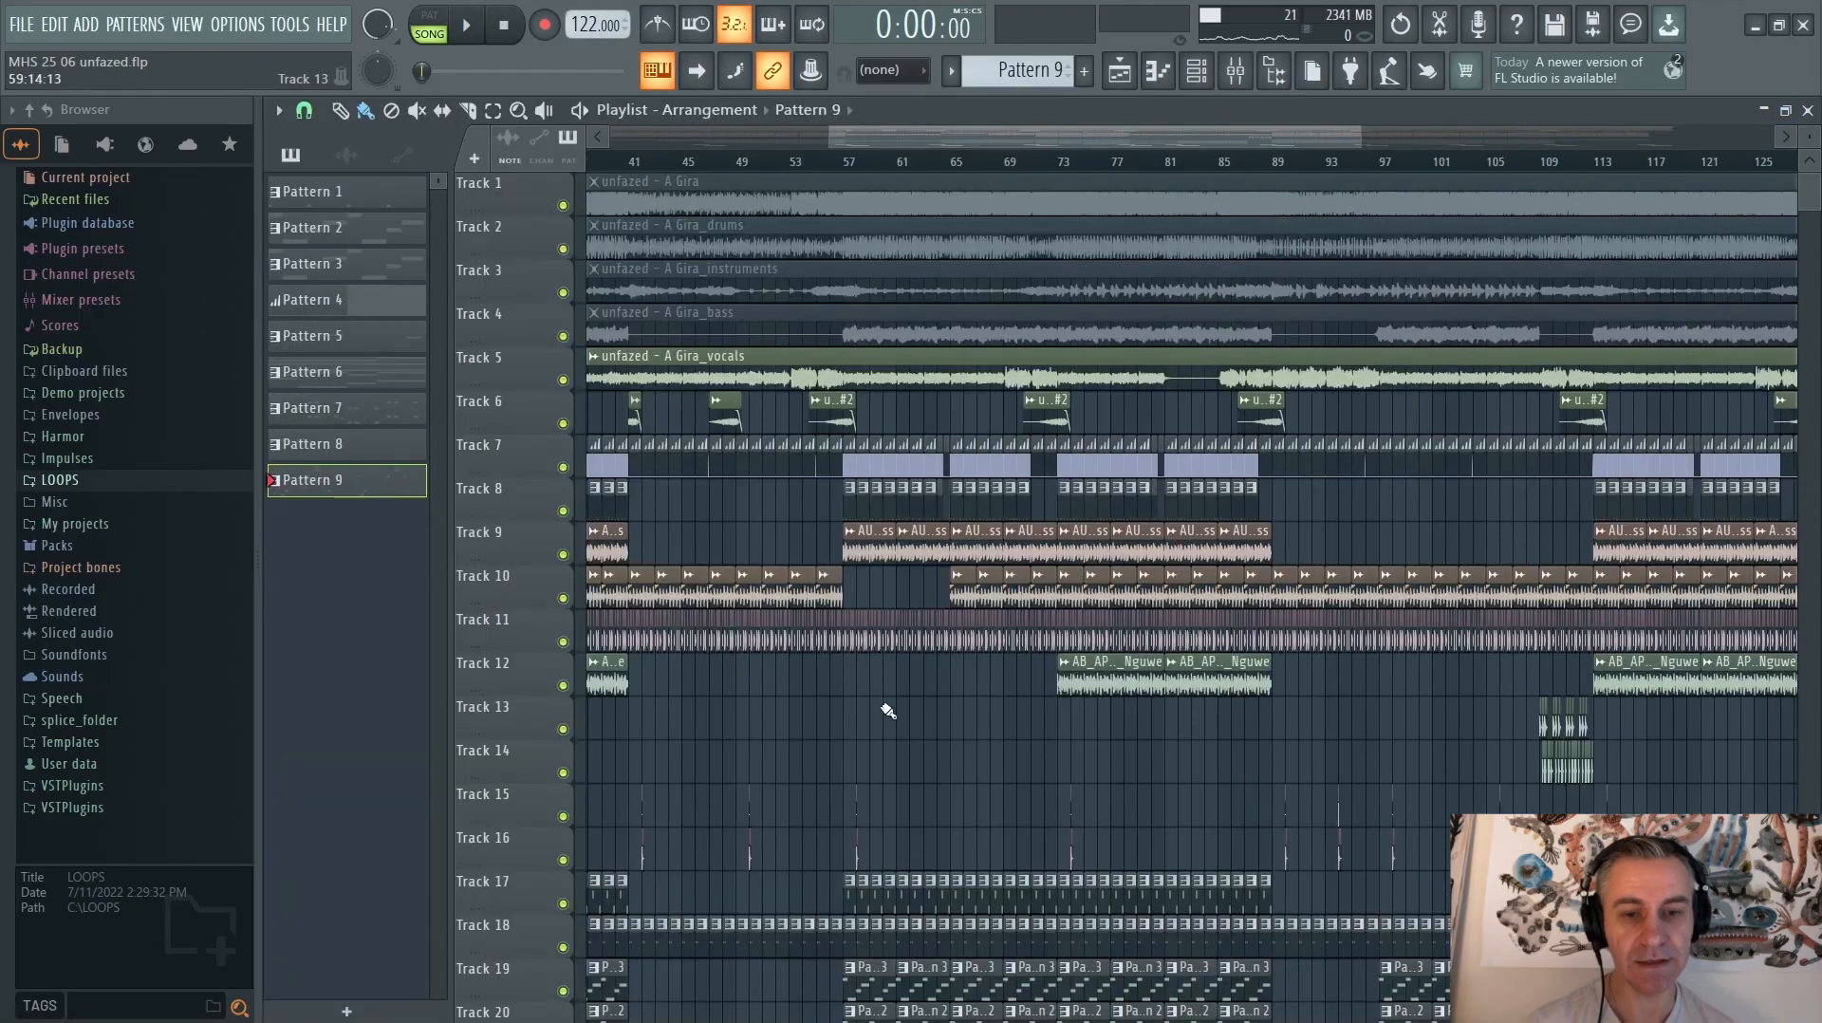
Set the song position to bar 57 and look through the arrangement's tracks around it
scroll(887, 711, "up", 3)
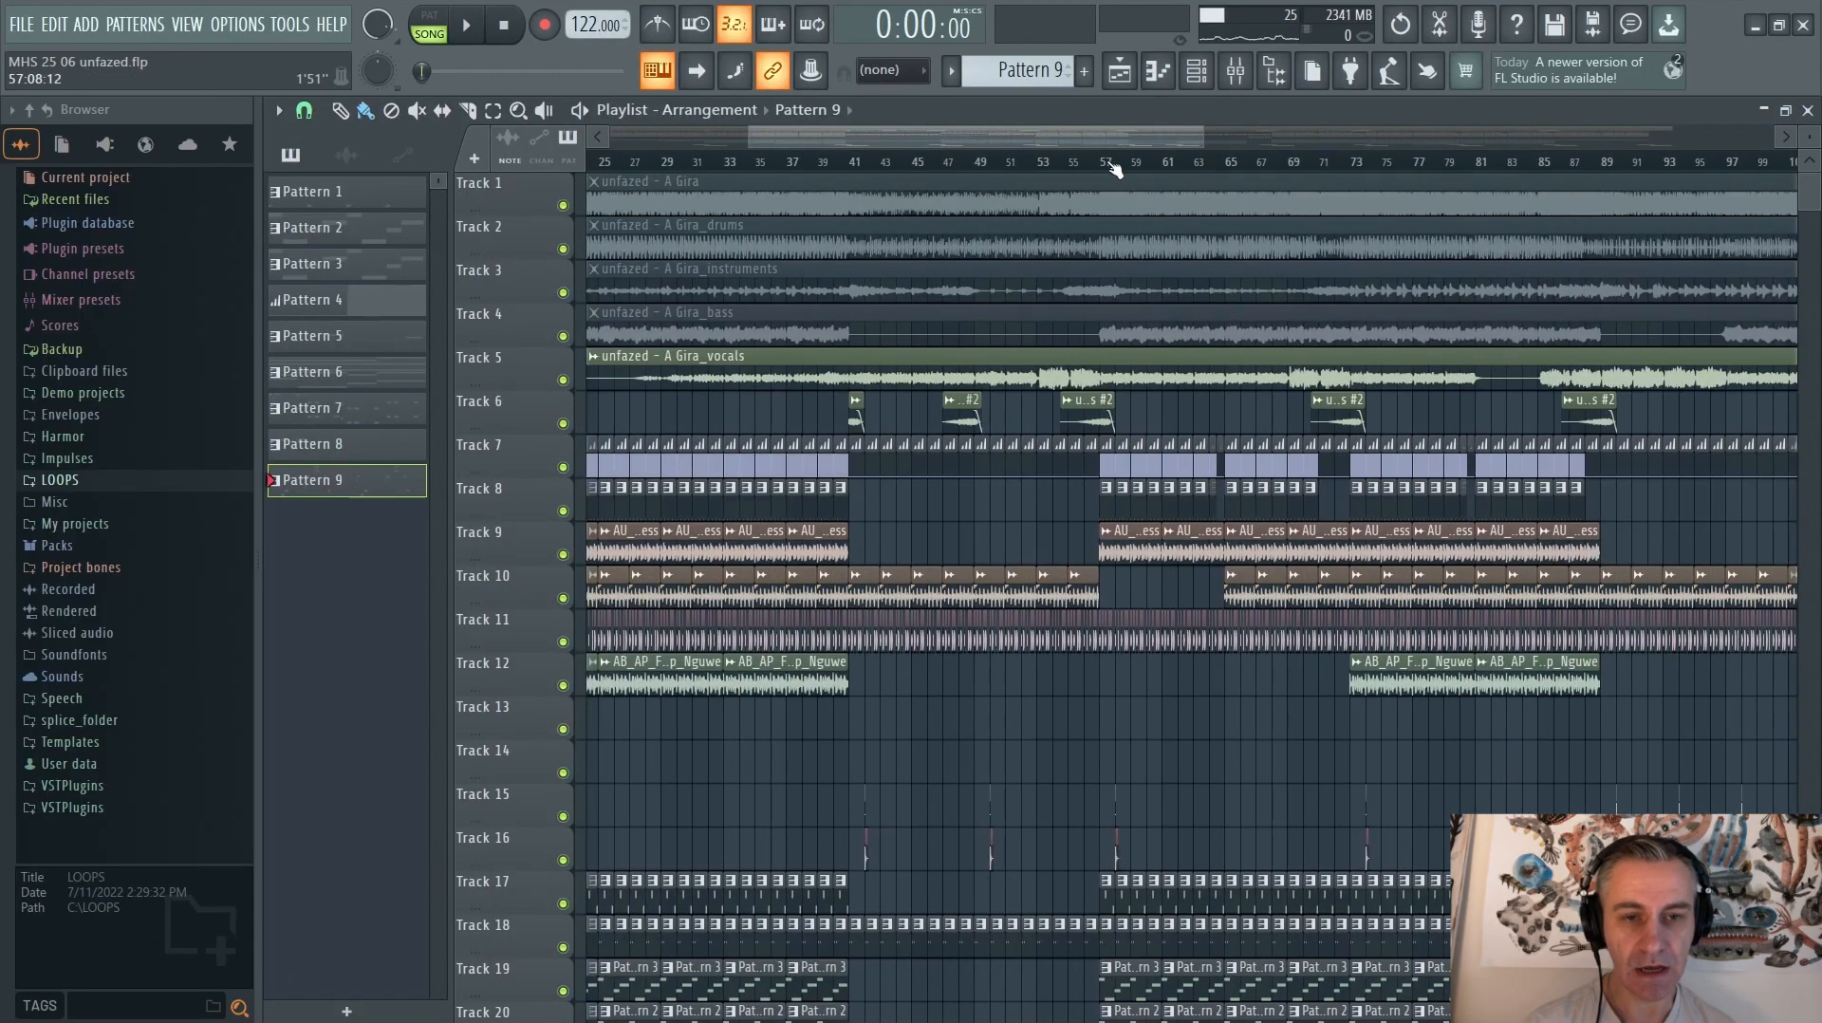
scroll(1064, 434, "down", 3)
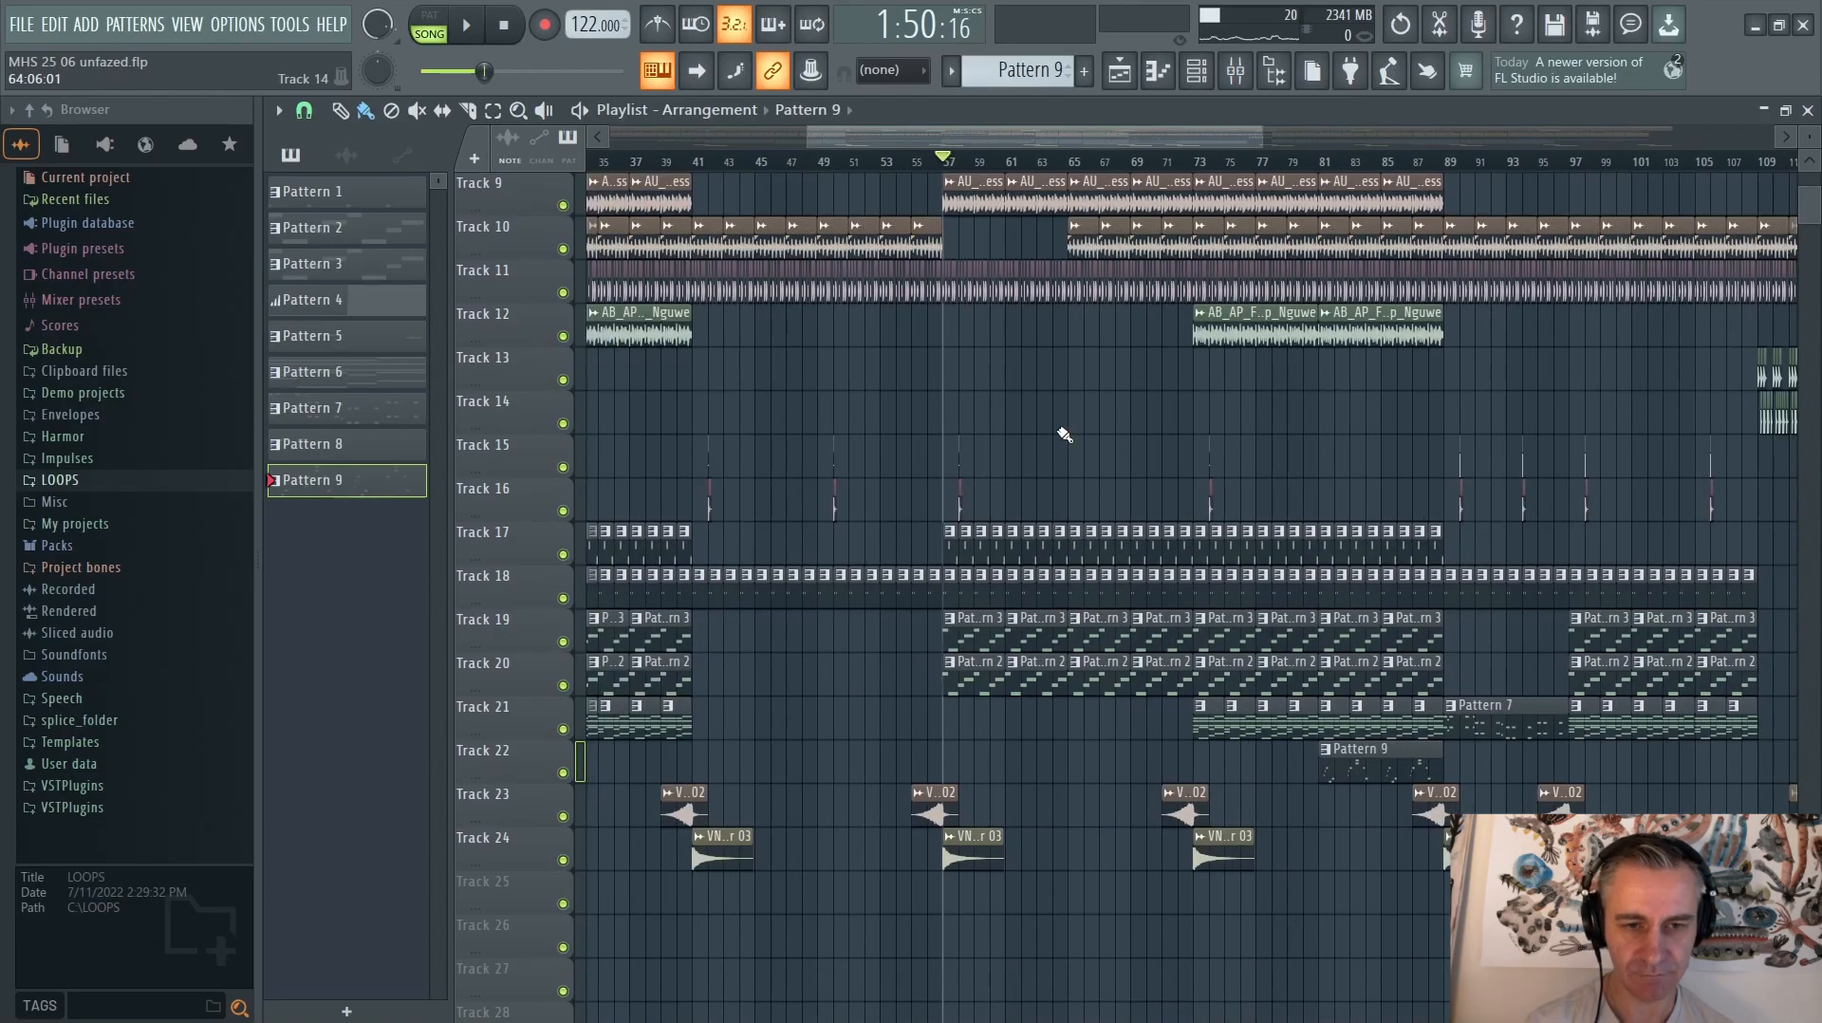
scroll(1065, 433, "up", 4)
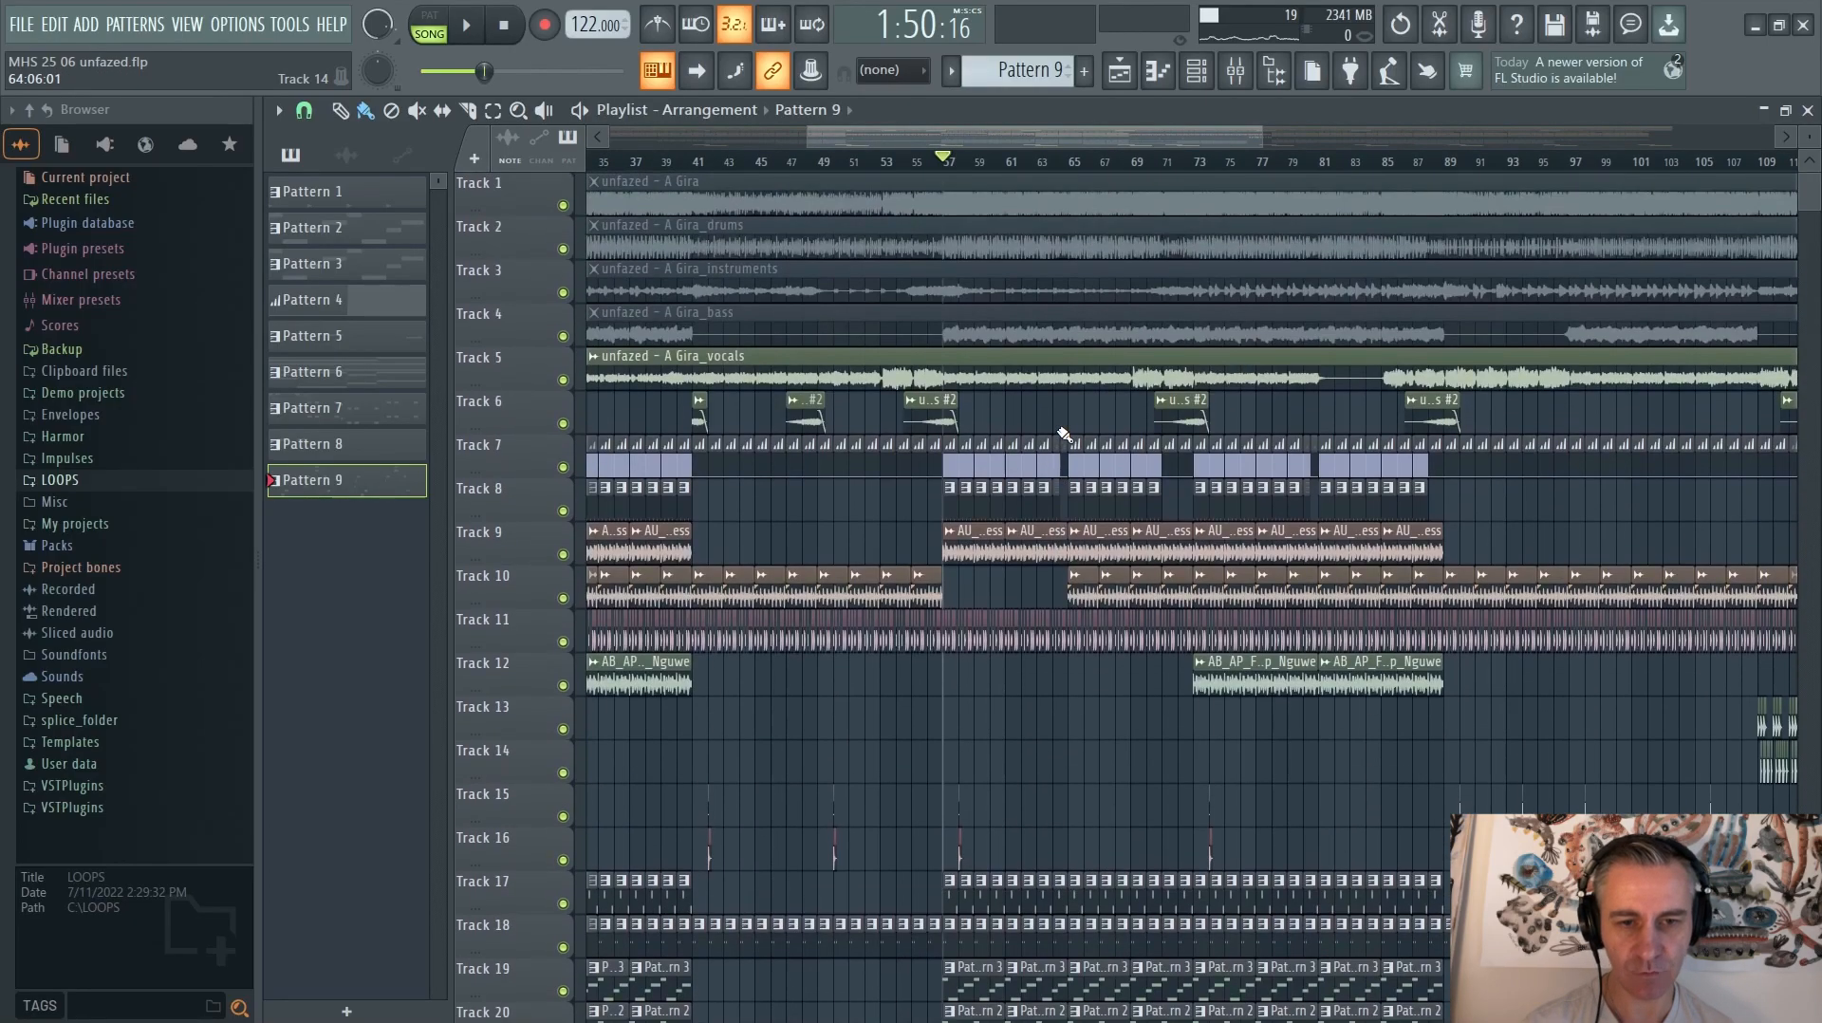
scroll(934, 406, "up", 3)
scroll(976, 410, "down", 2)
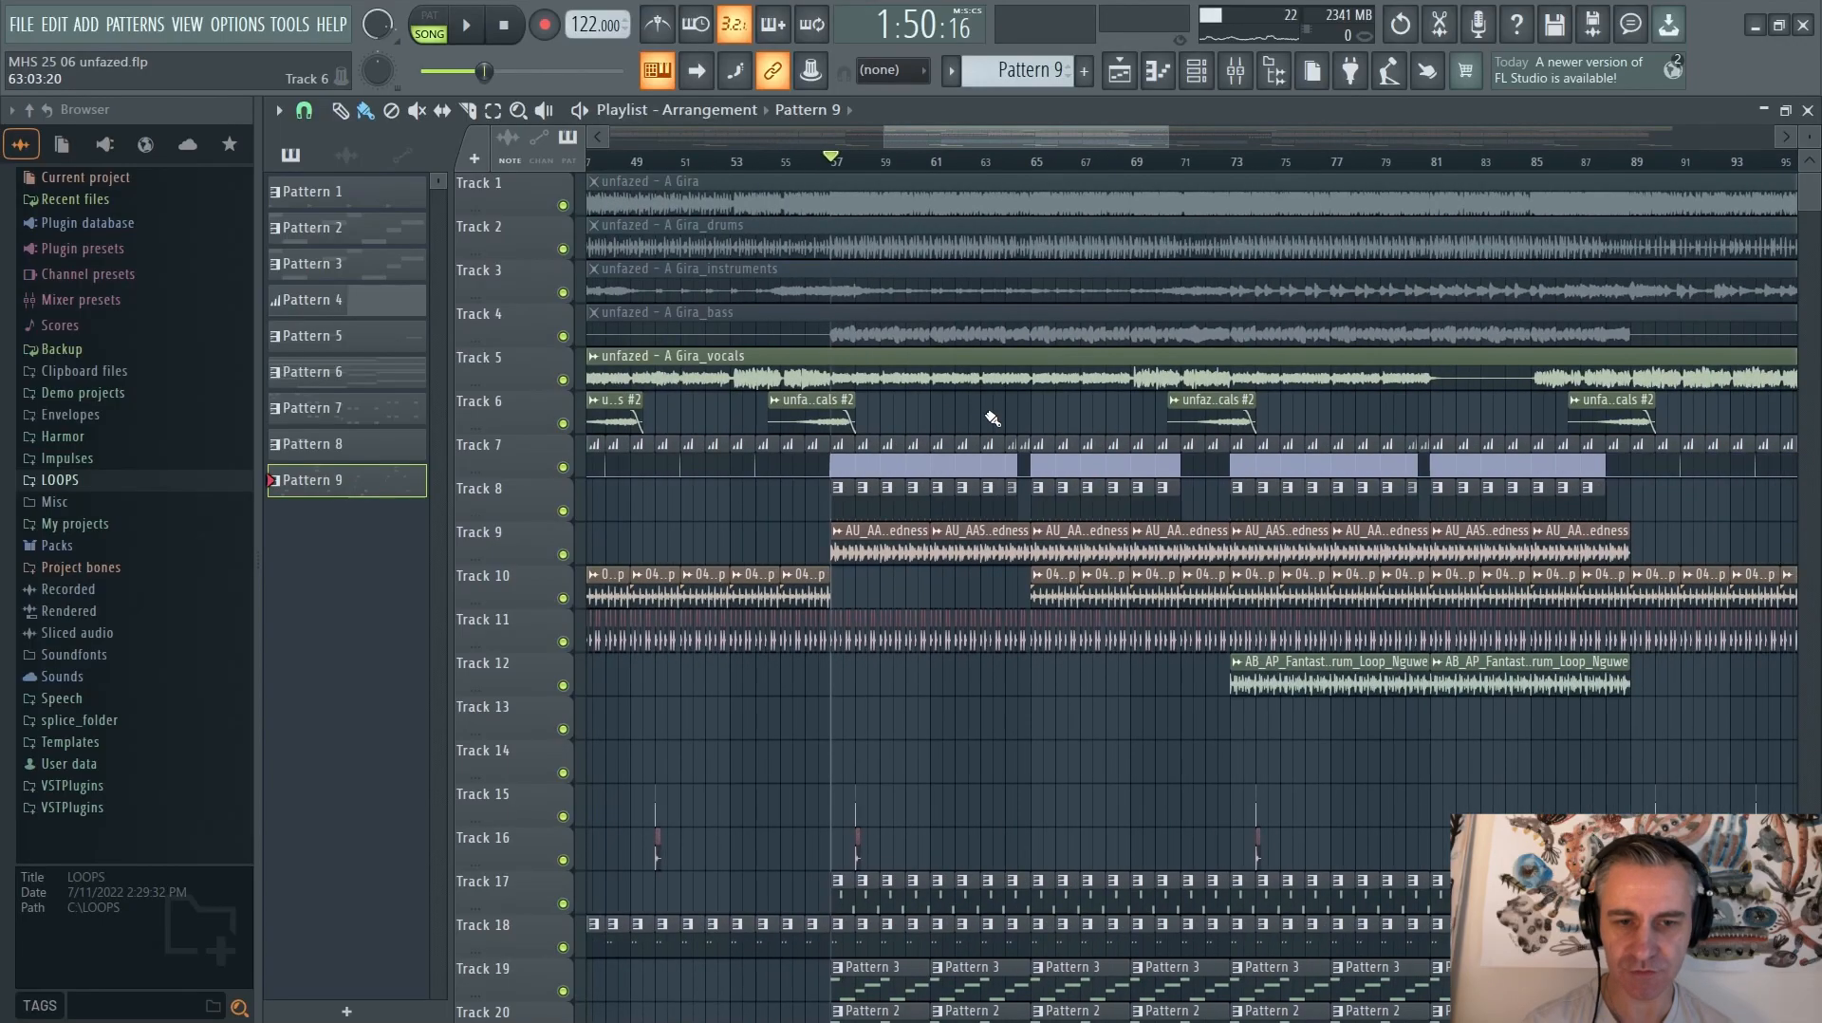
Play the full mix from bar 57 and return the song position to the start
key("space")
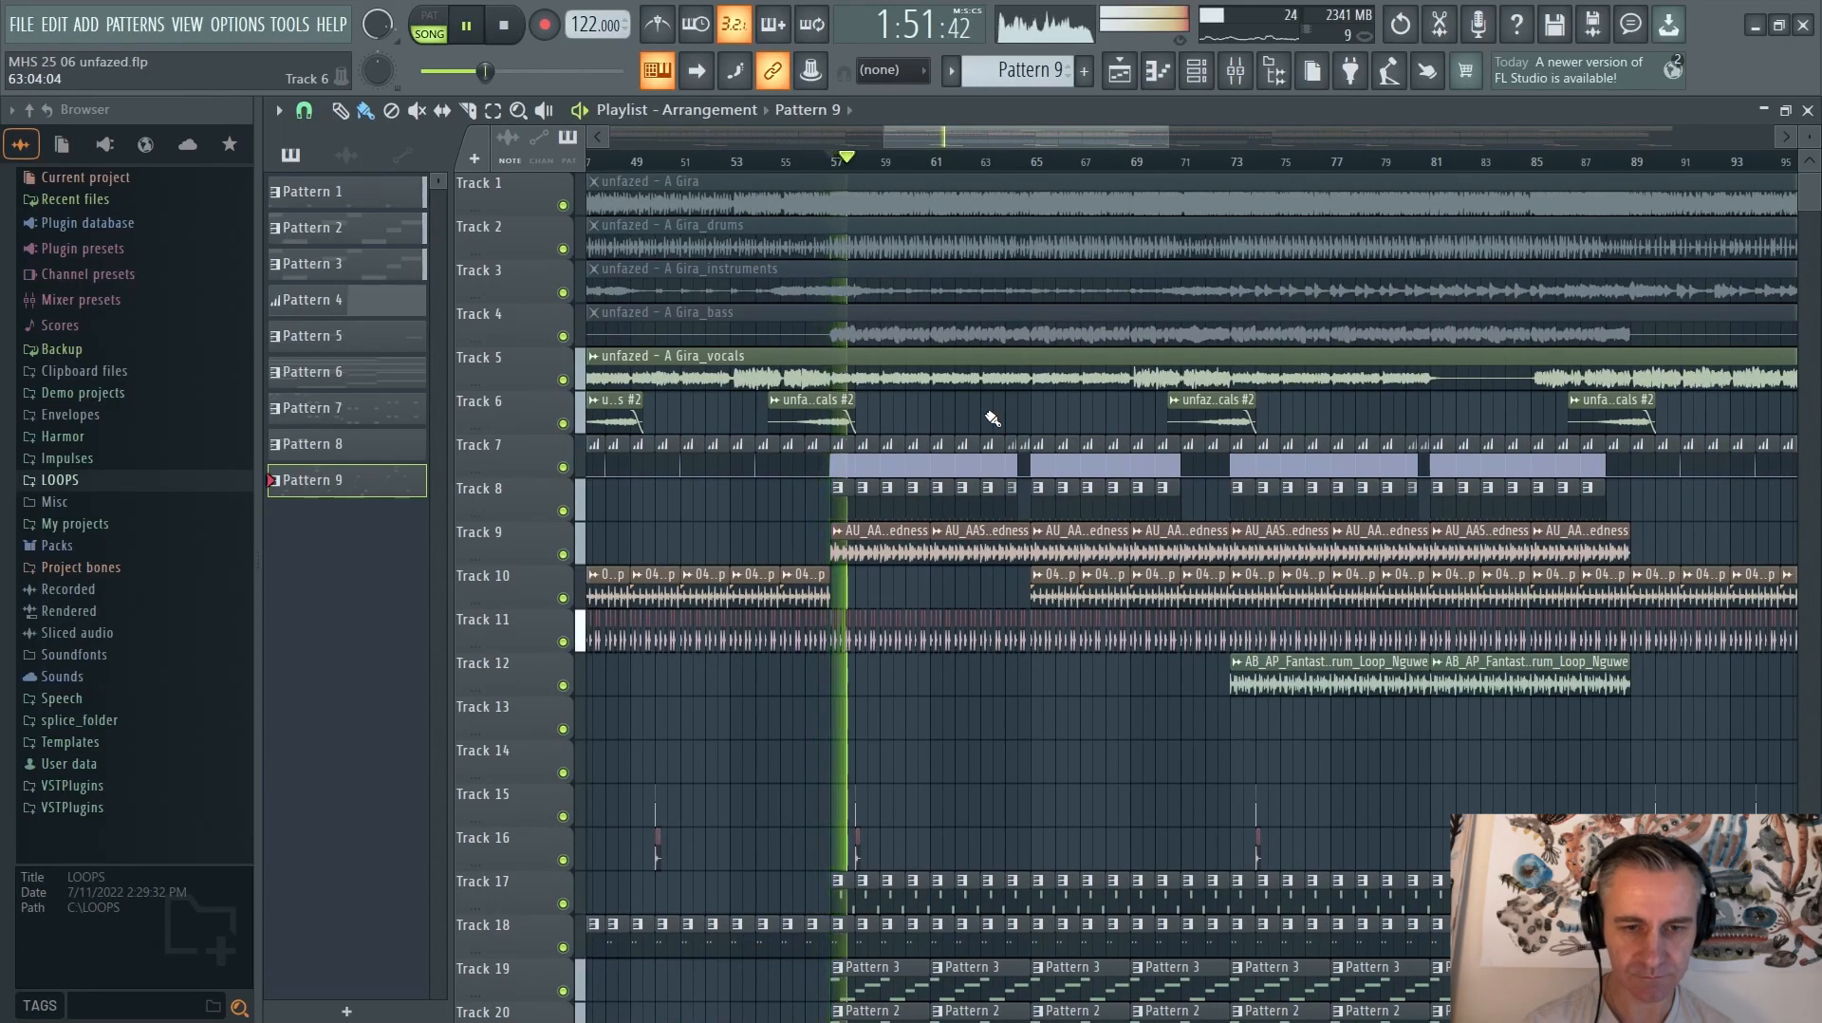
scroll(895, 418, "up", 4)
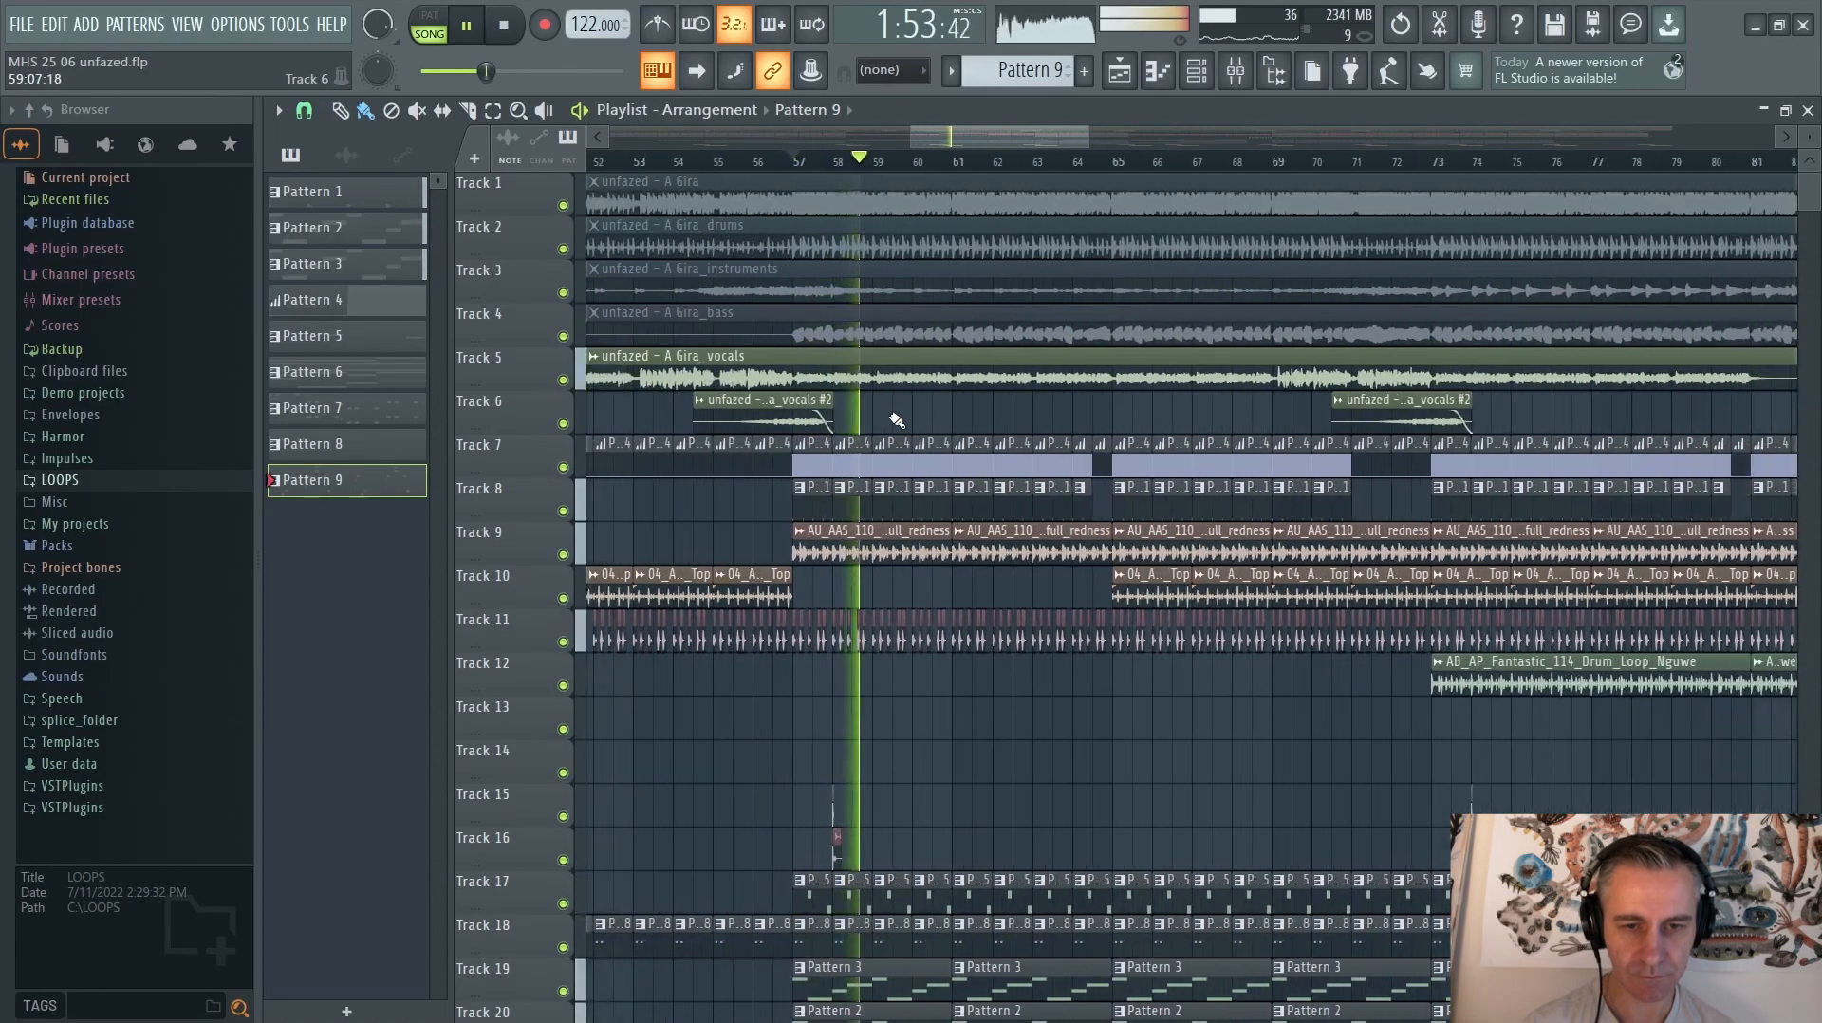
key("space")
scroll(904, 417, "down", 4)
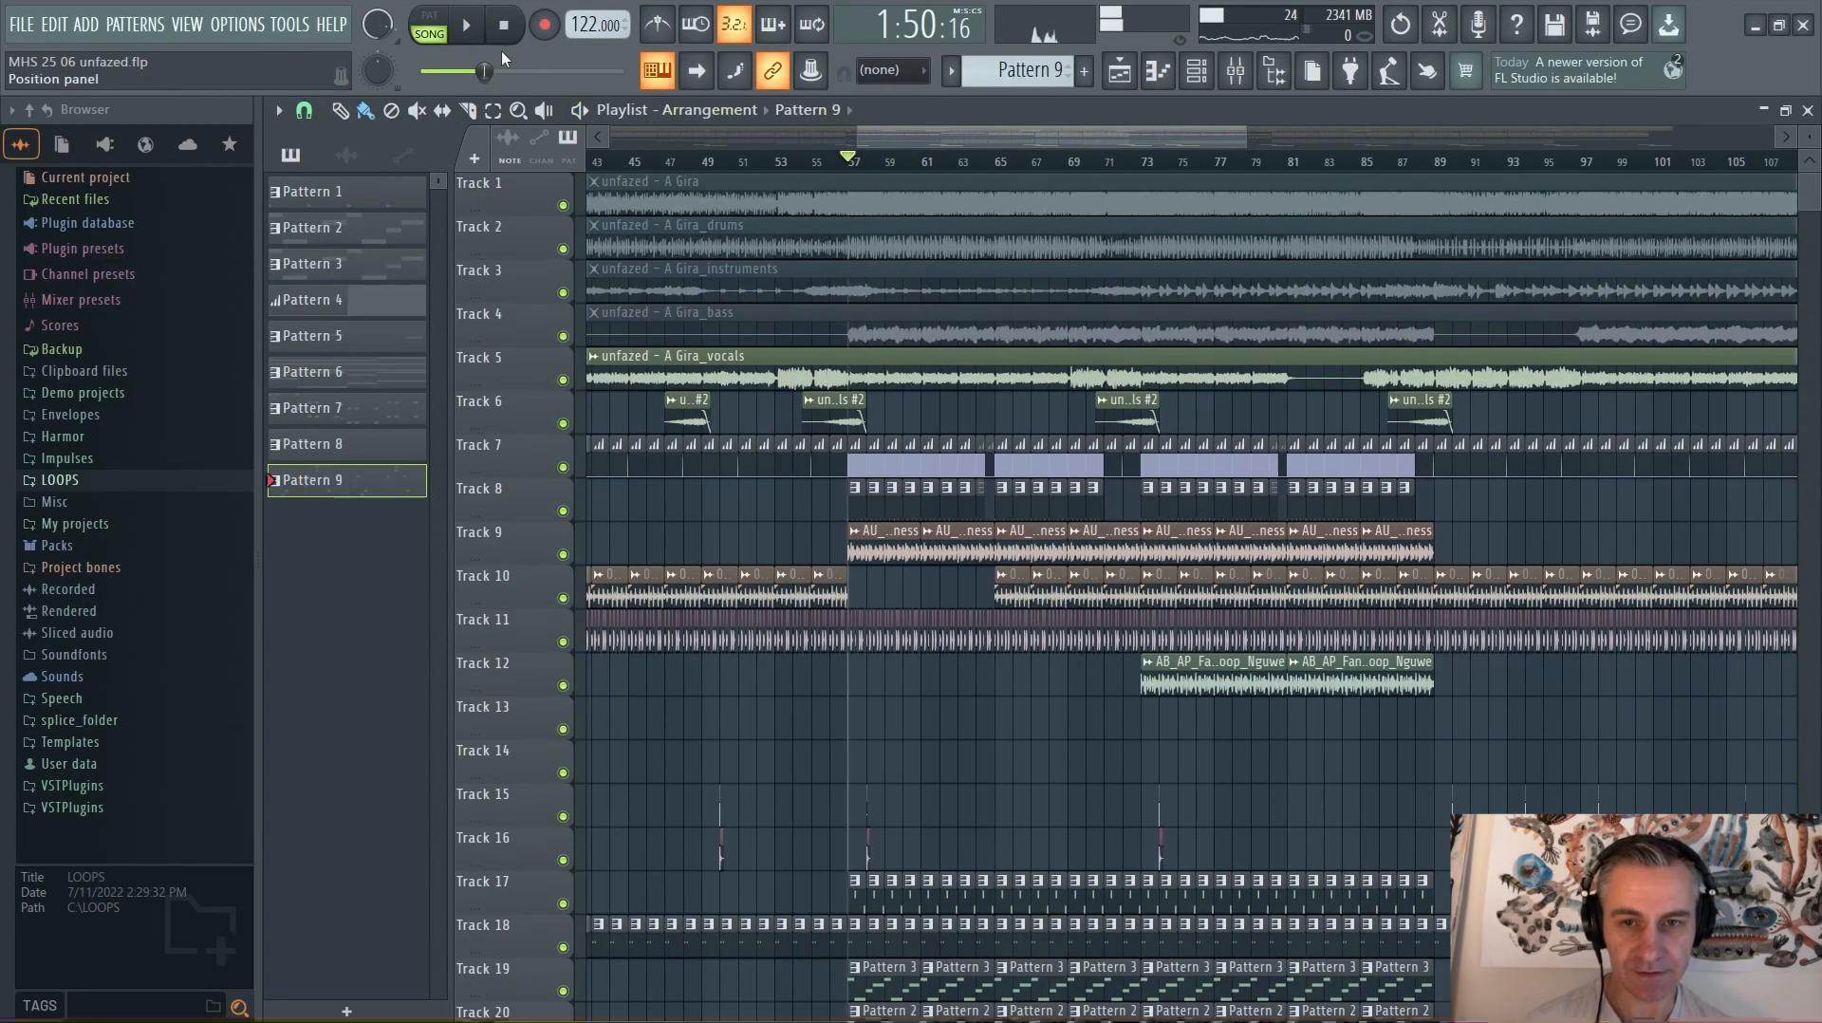
scroll(883, 398, "up", 3)
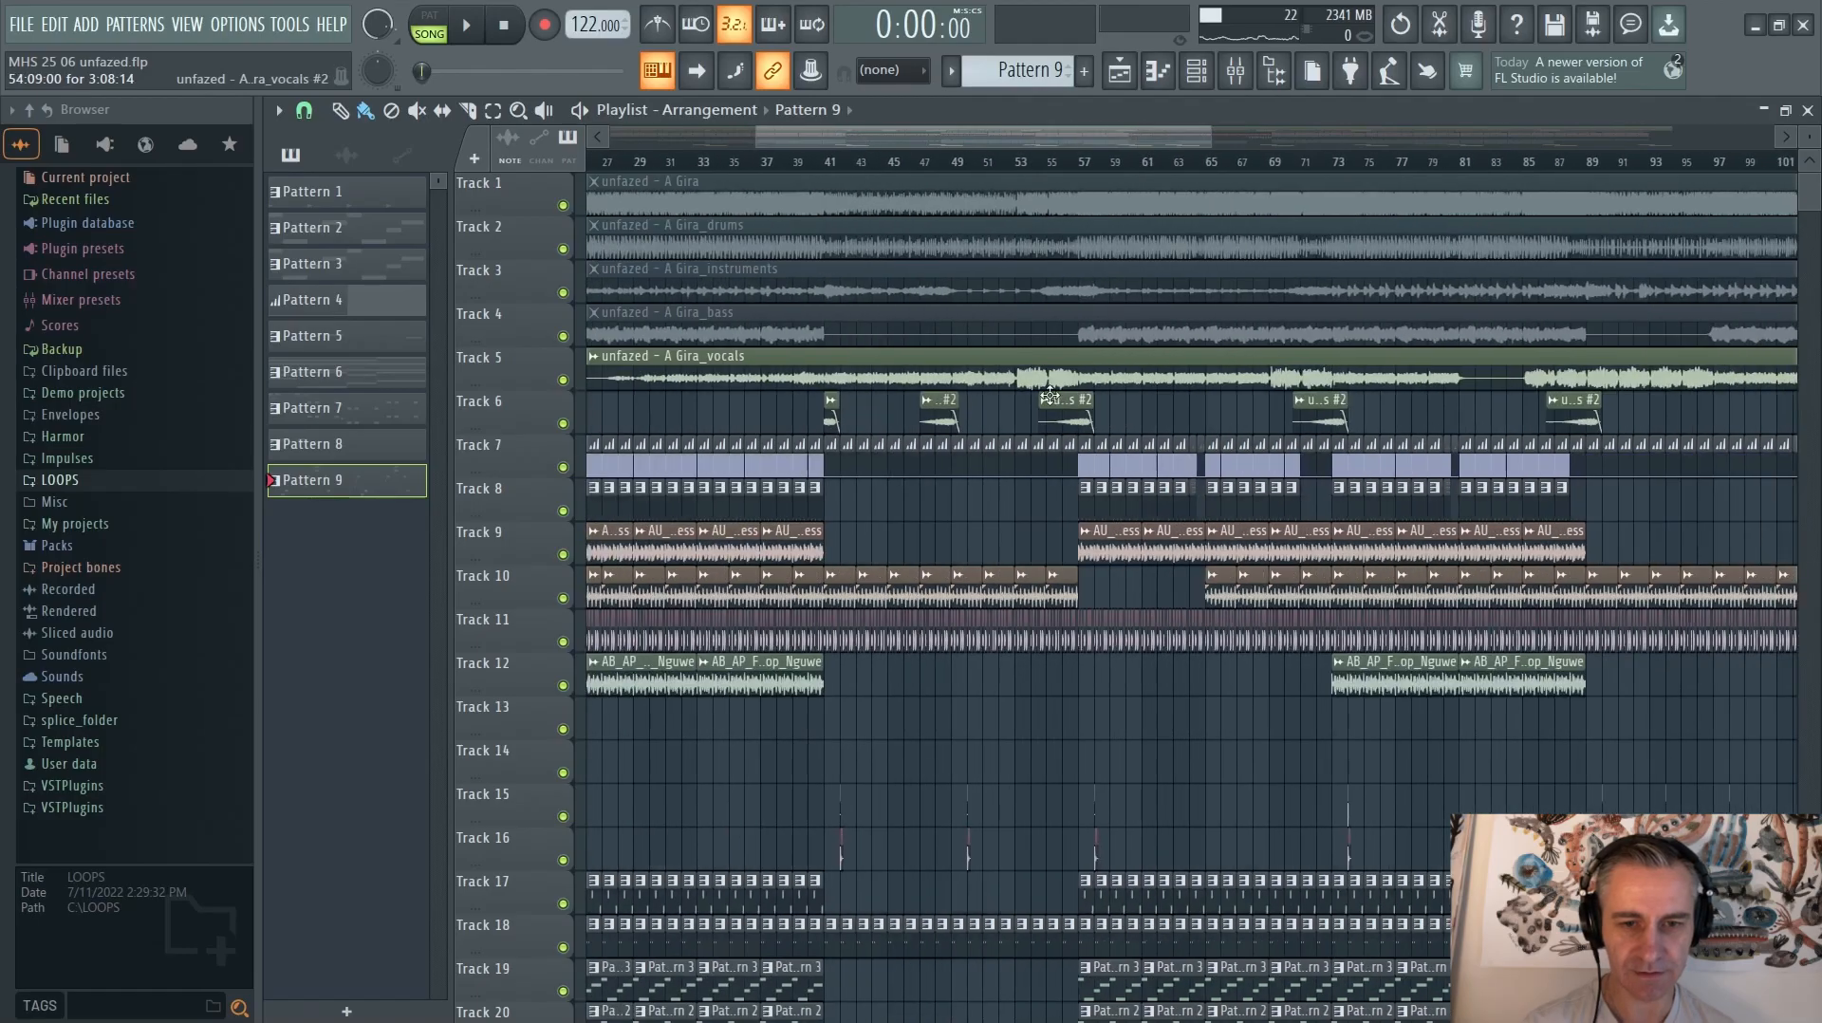
Examine the arrangement's vocal effect clips on Track 6 and the percussion, bass and synth layers from bar 41 to the song's end
scroll(884, 398, "down", 1)
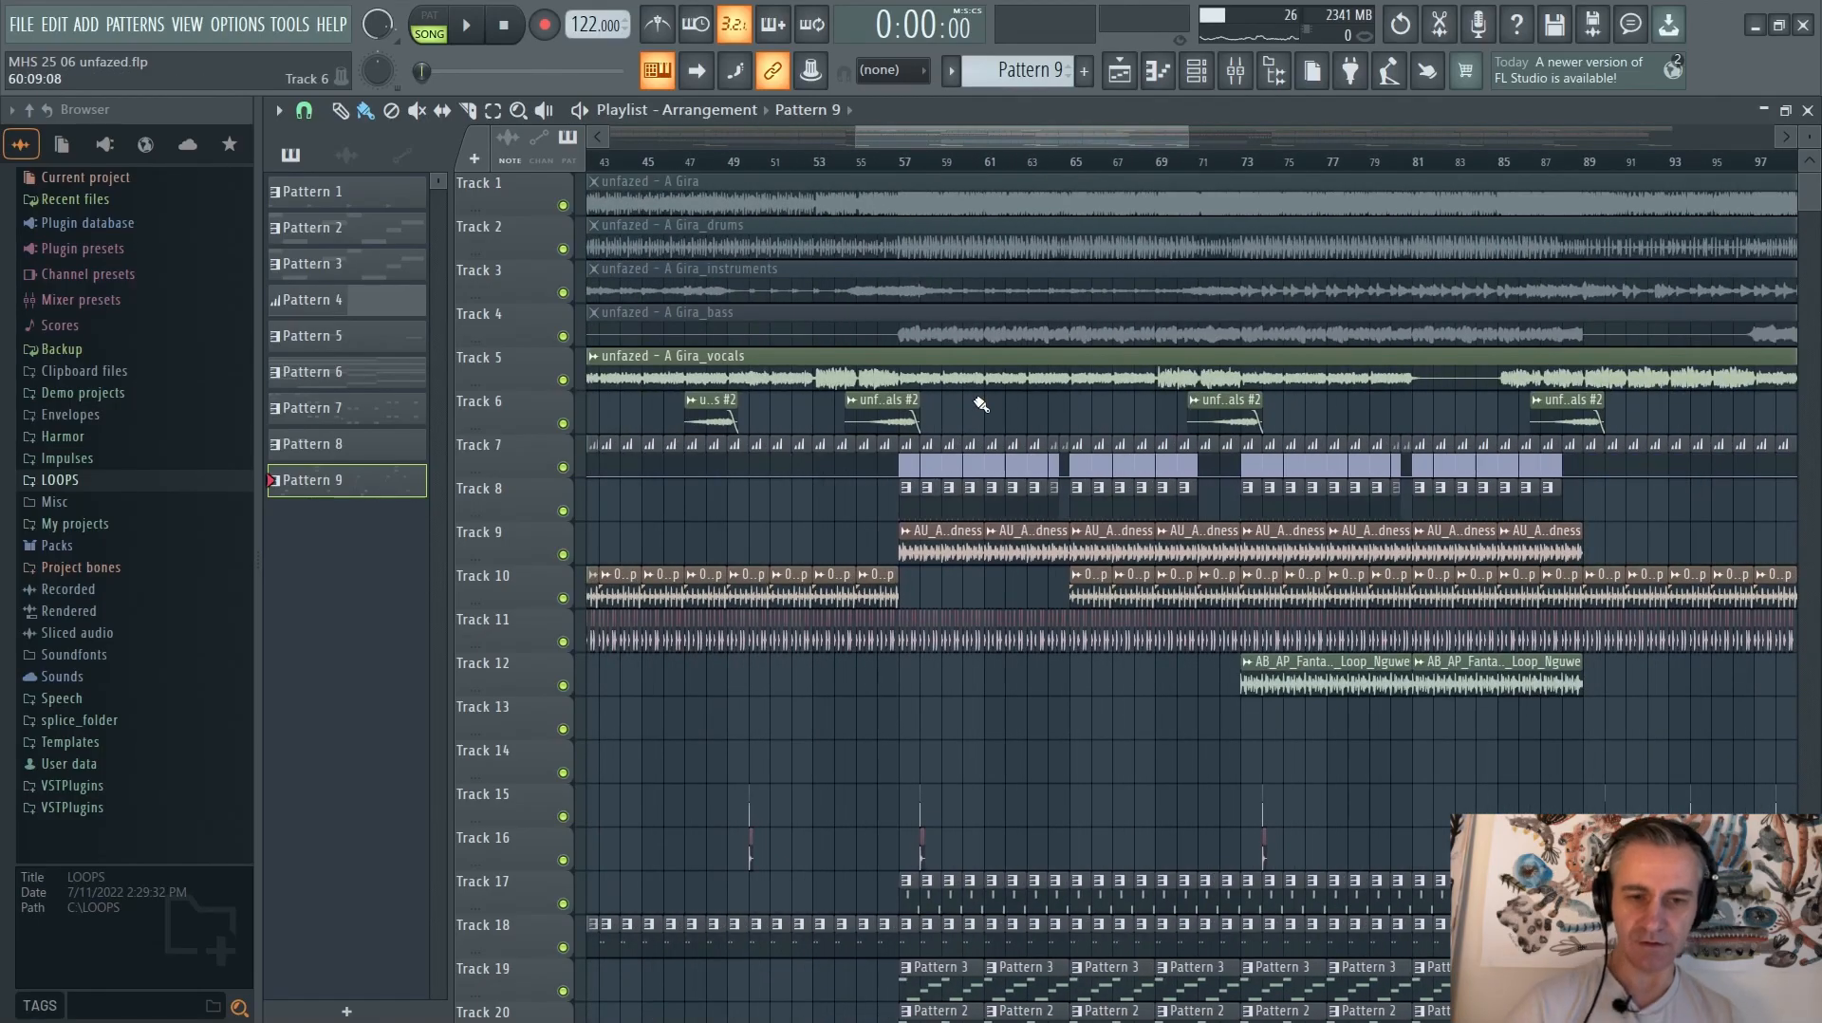
scroll(1044, 399, "down", 2)
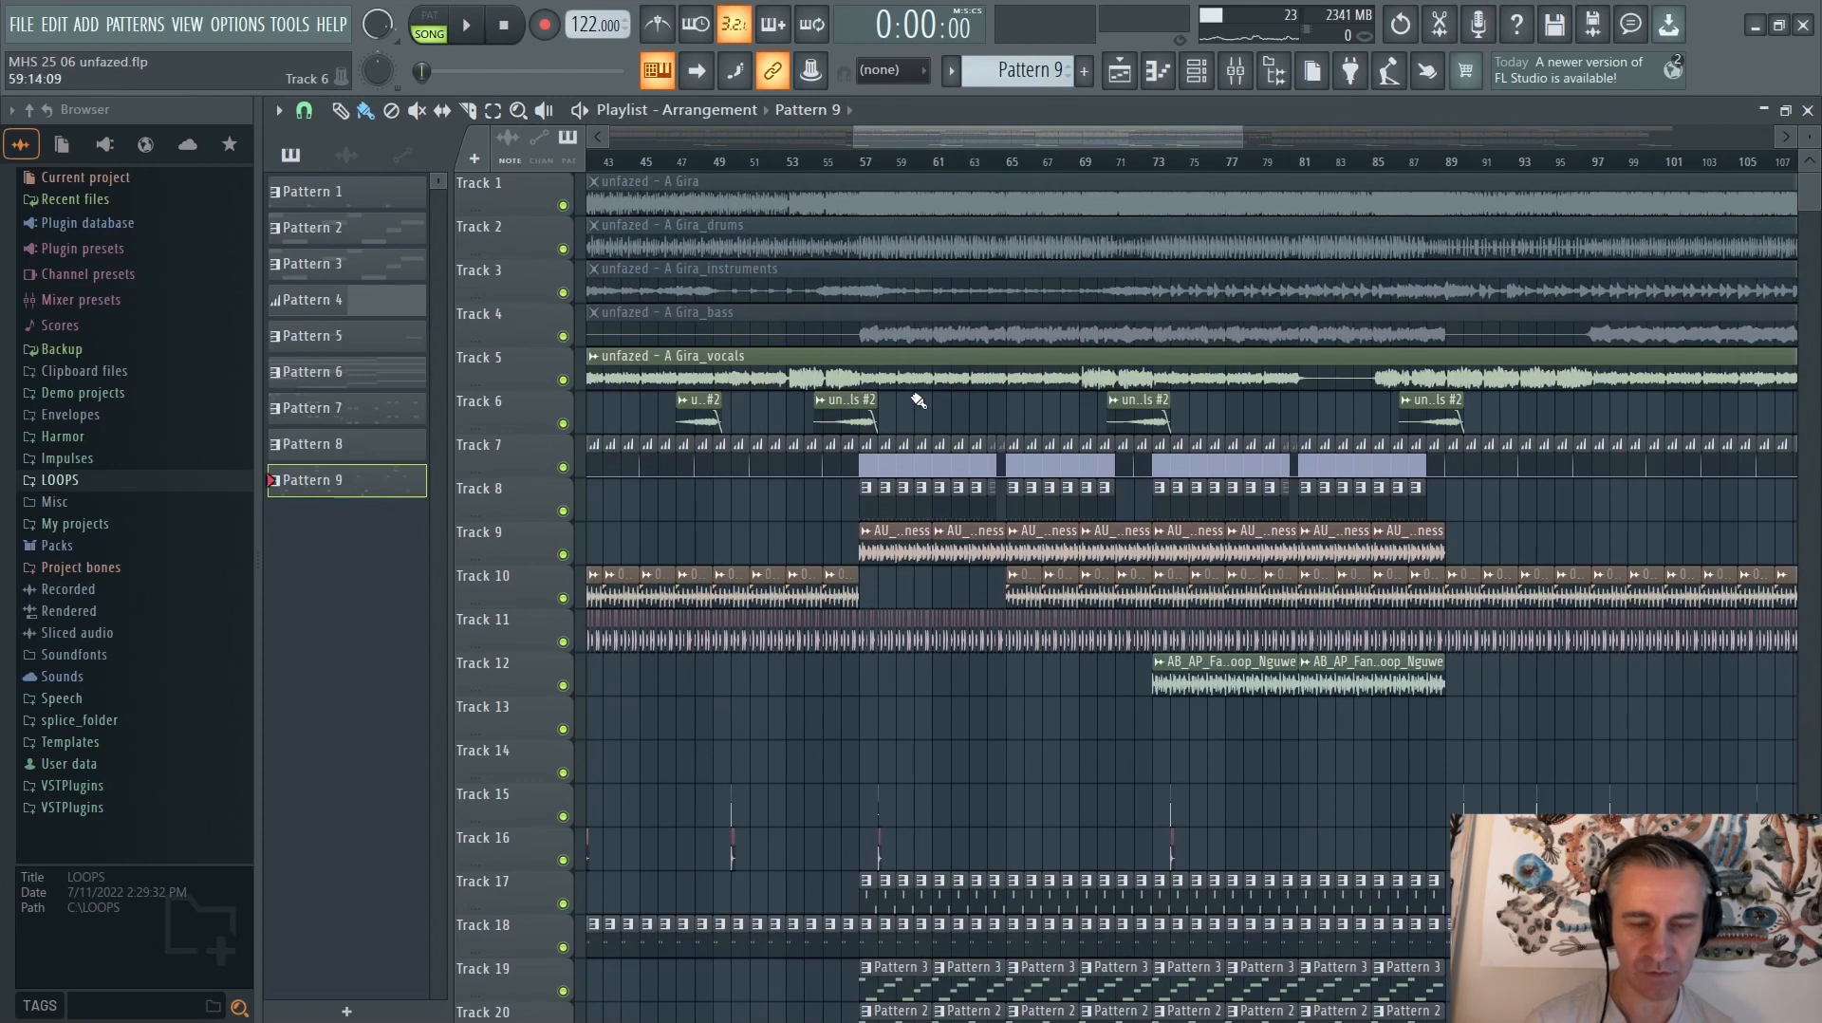
scroll(989, 433, "down", 4)
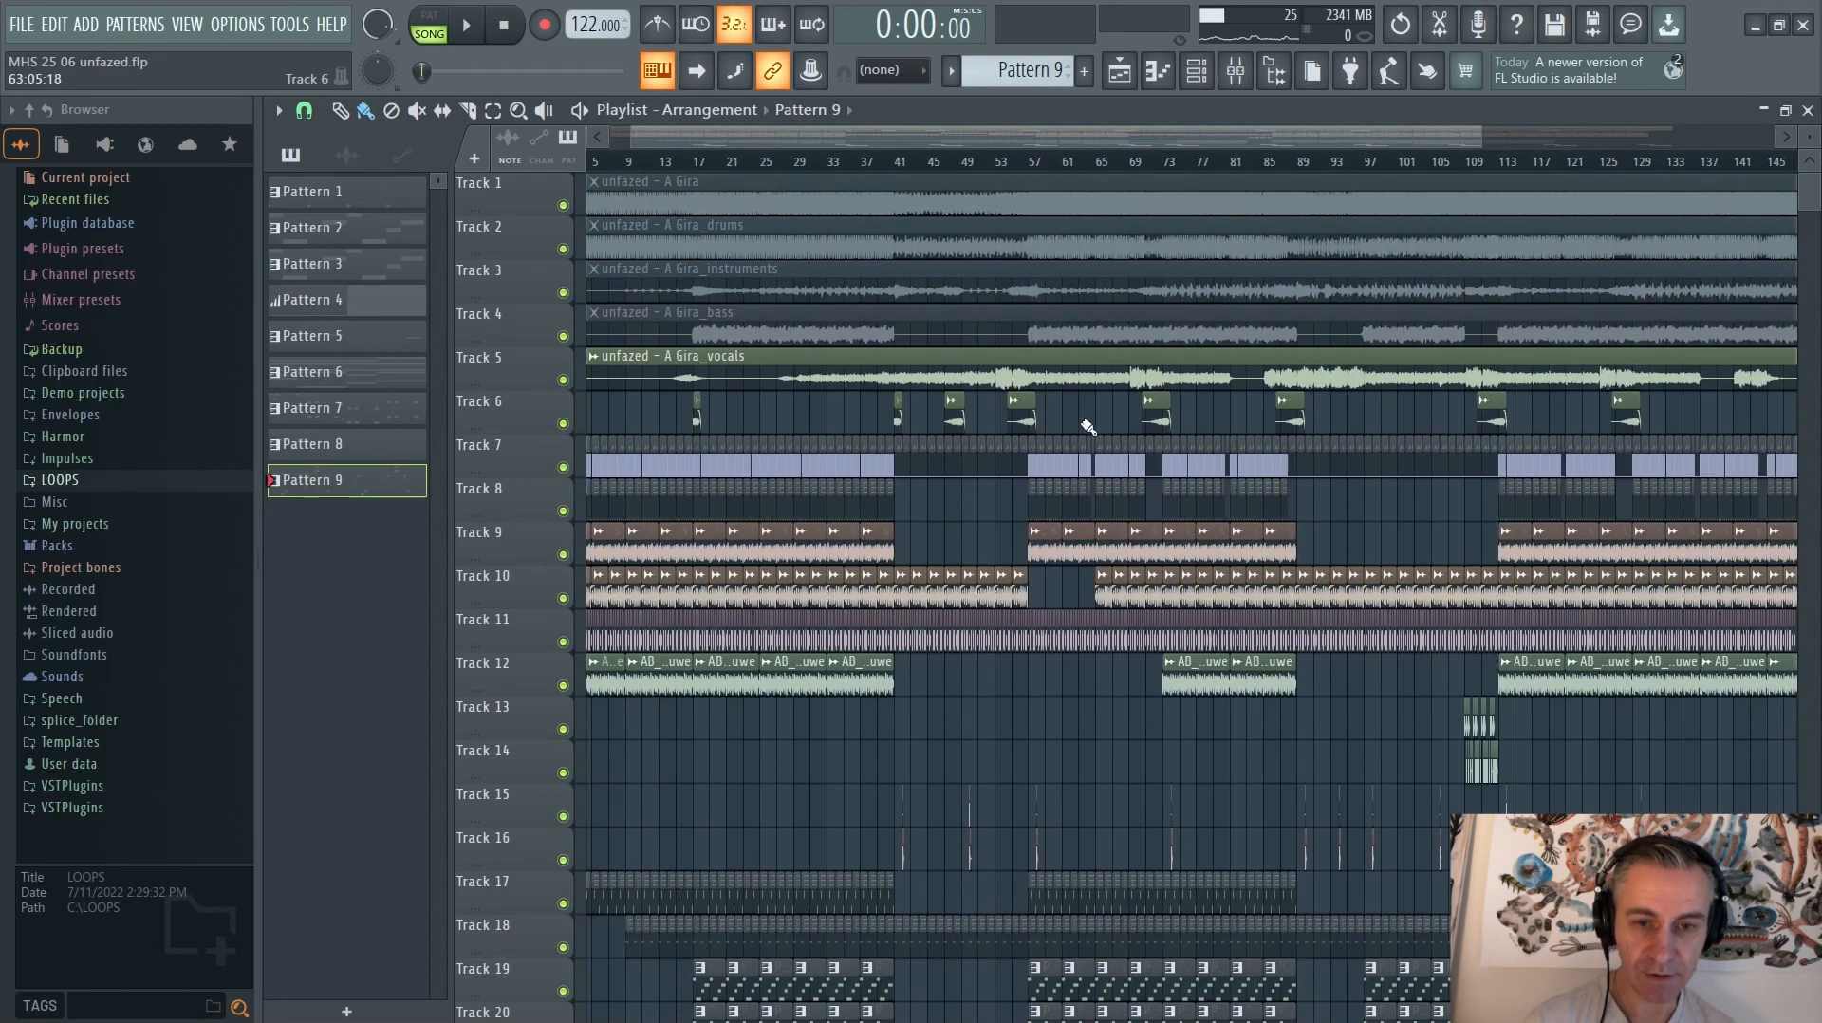
scroll(1019, 421, "down", 1)
scroll(1212, 394, "up", 3)
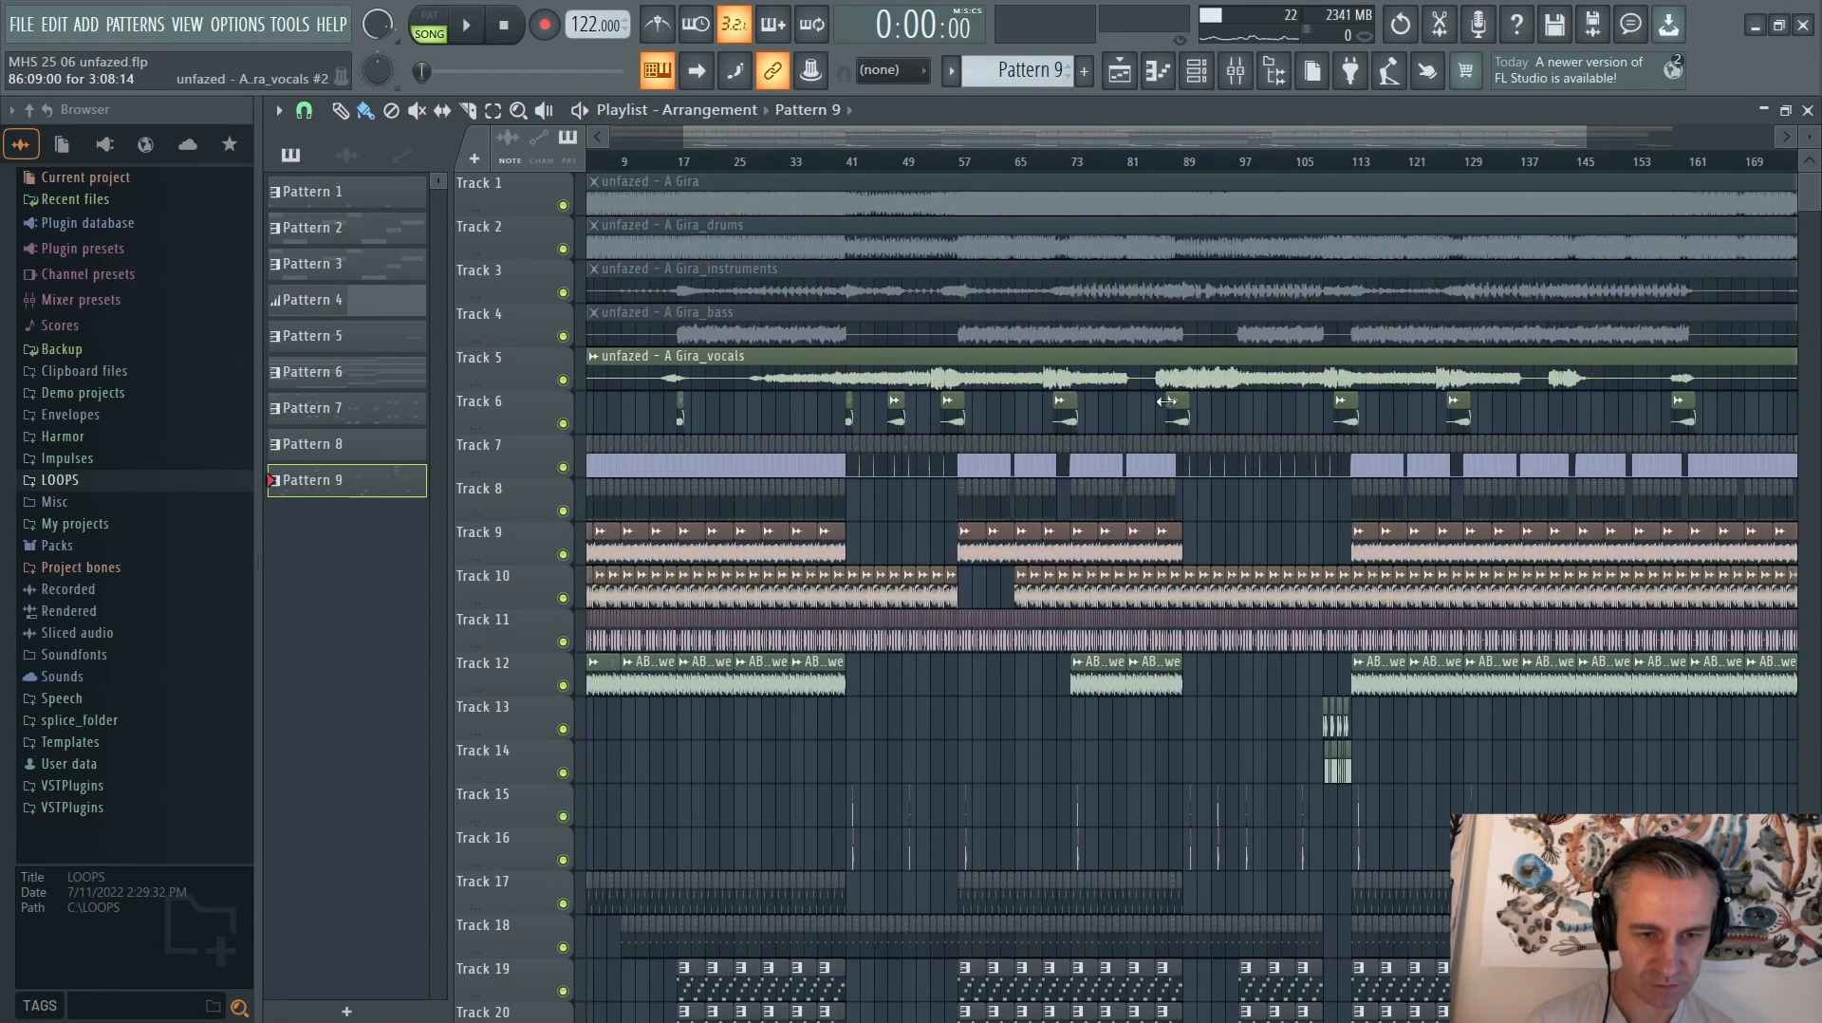
scroll(1050, 409, "up", 5)
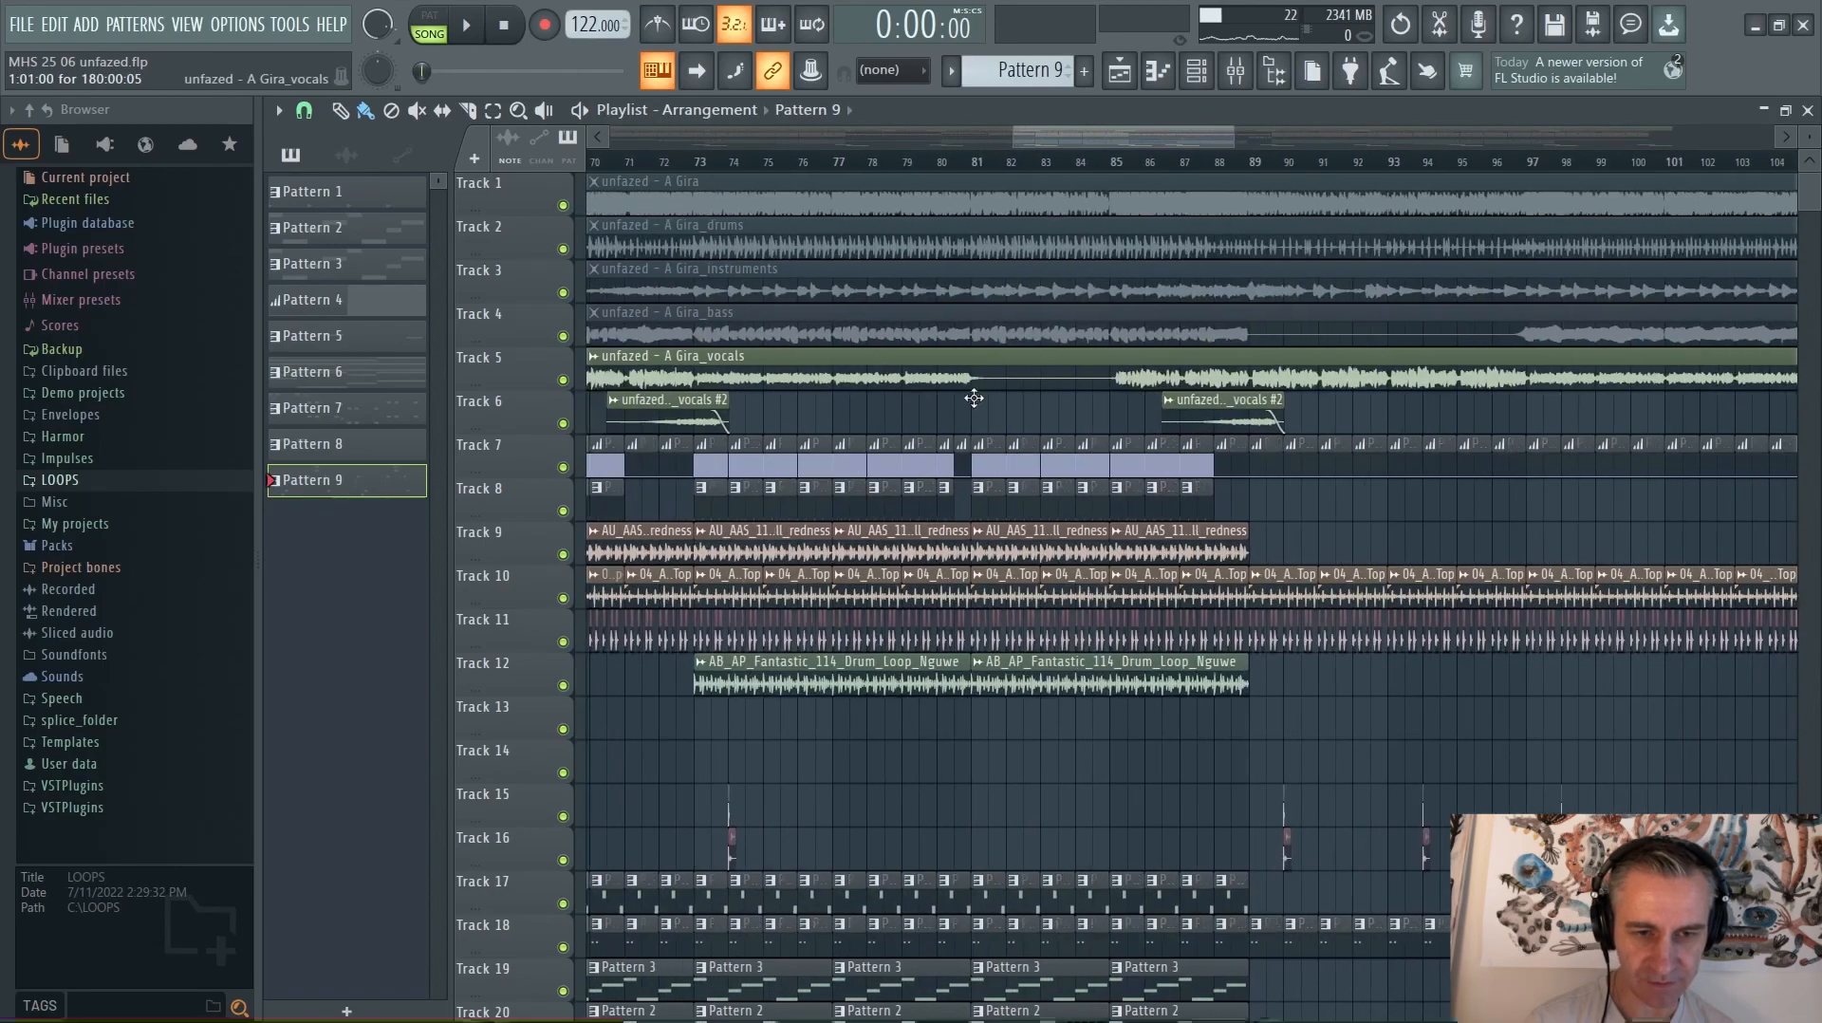
scroll(894, 382, "down", 4)
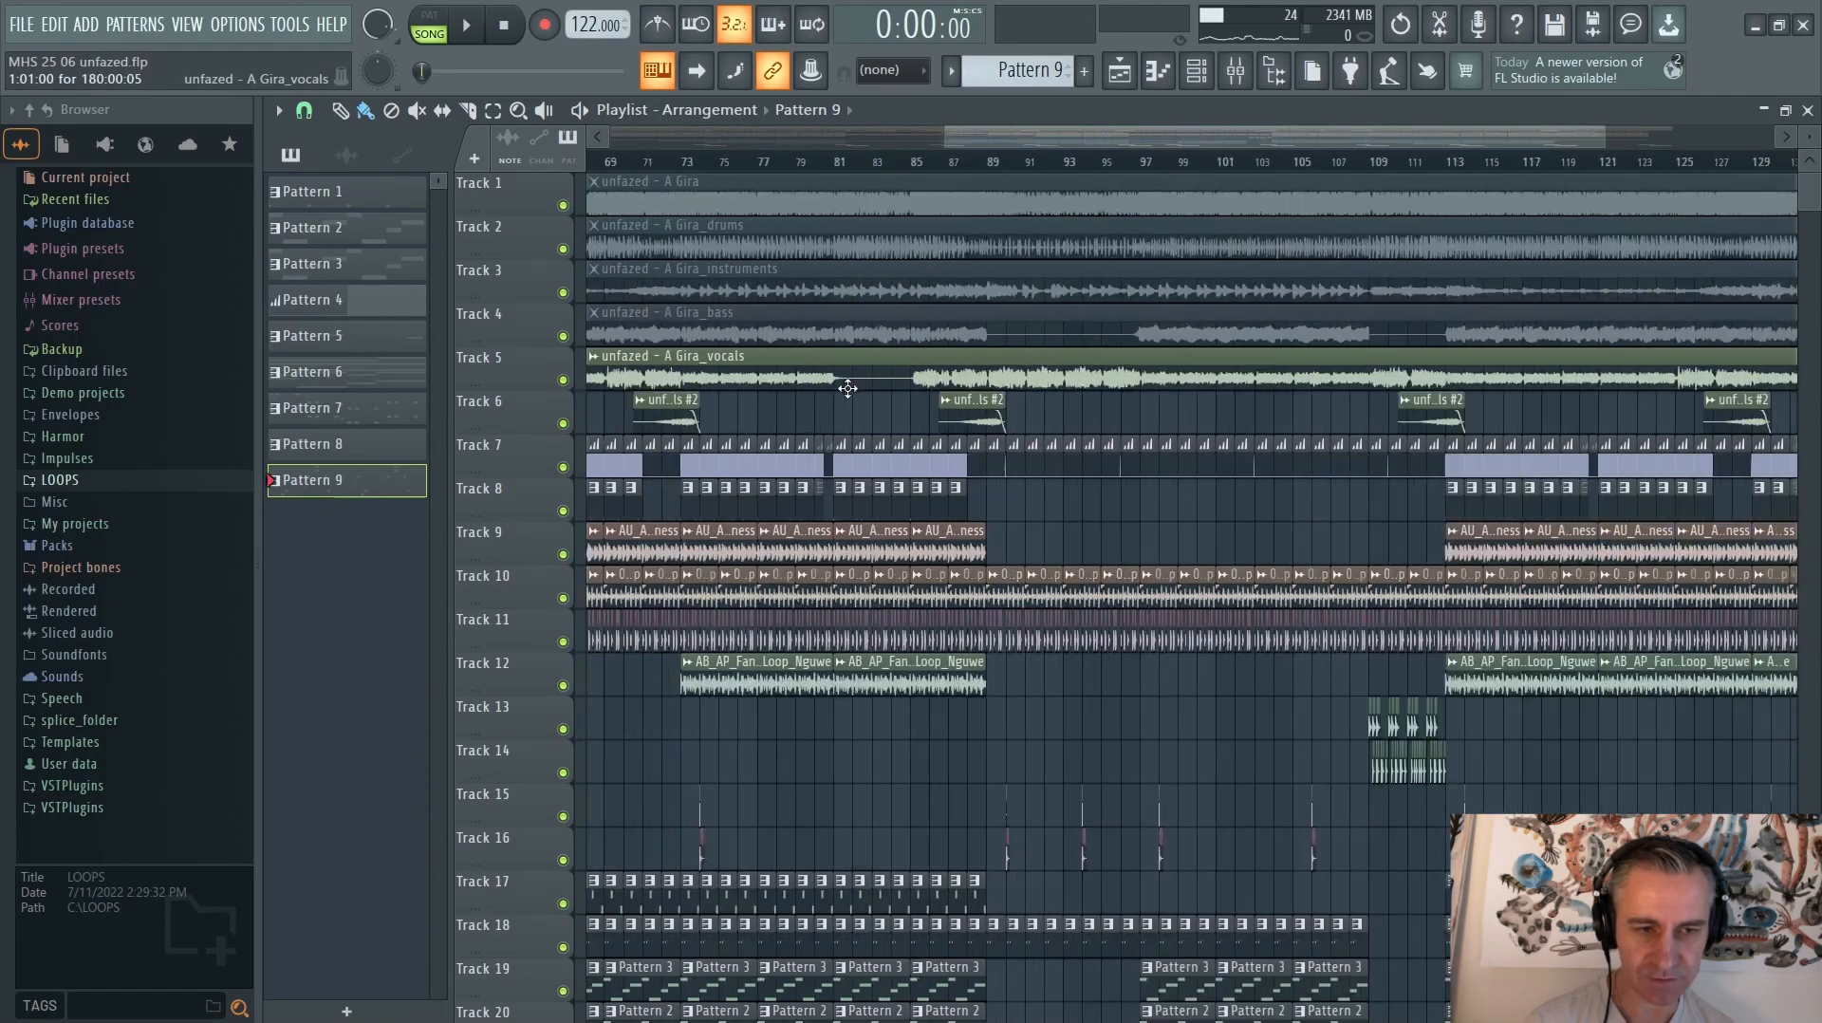
scroll(1186, 429, "down", 4)
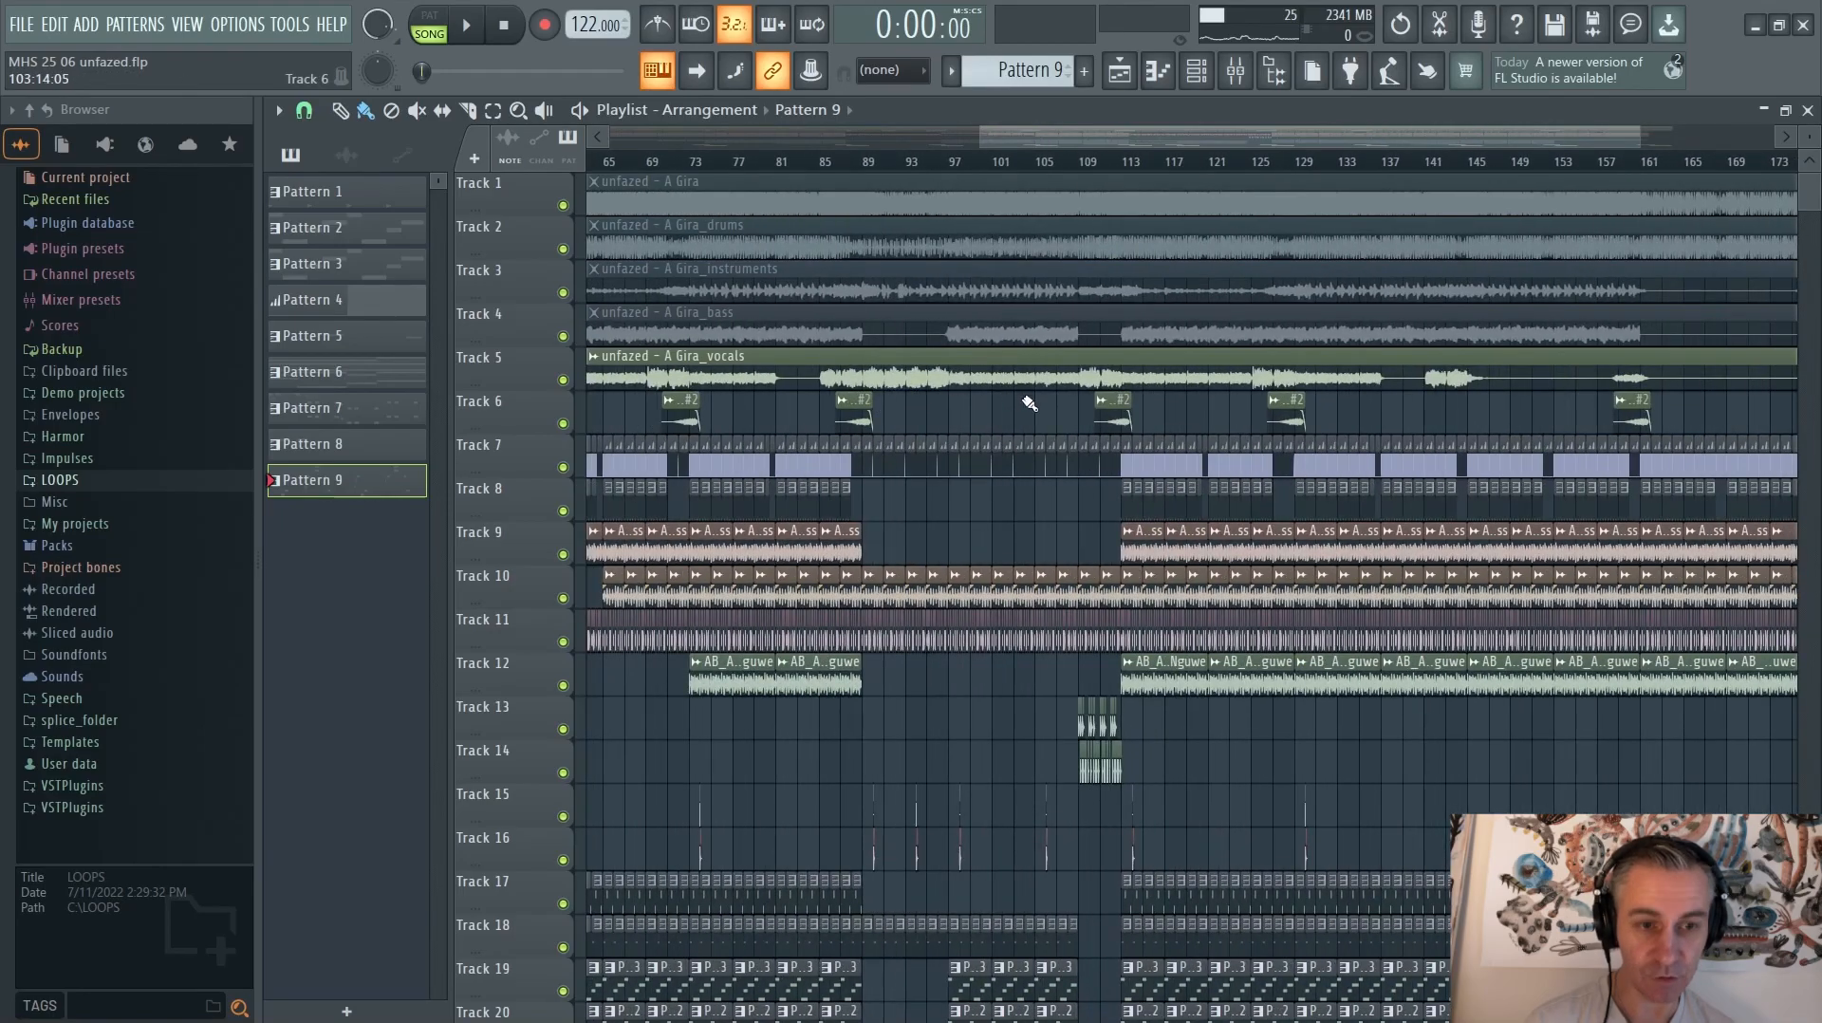
scroll(1419, 398, "down", 3)
scroll(1382, 493, "down", 4)
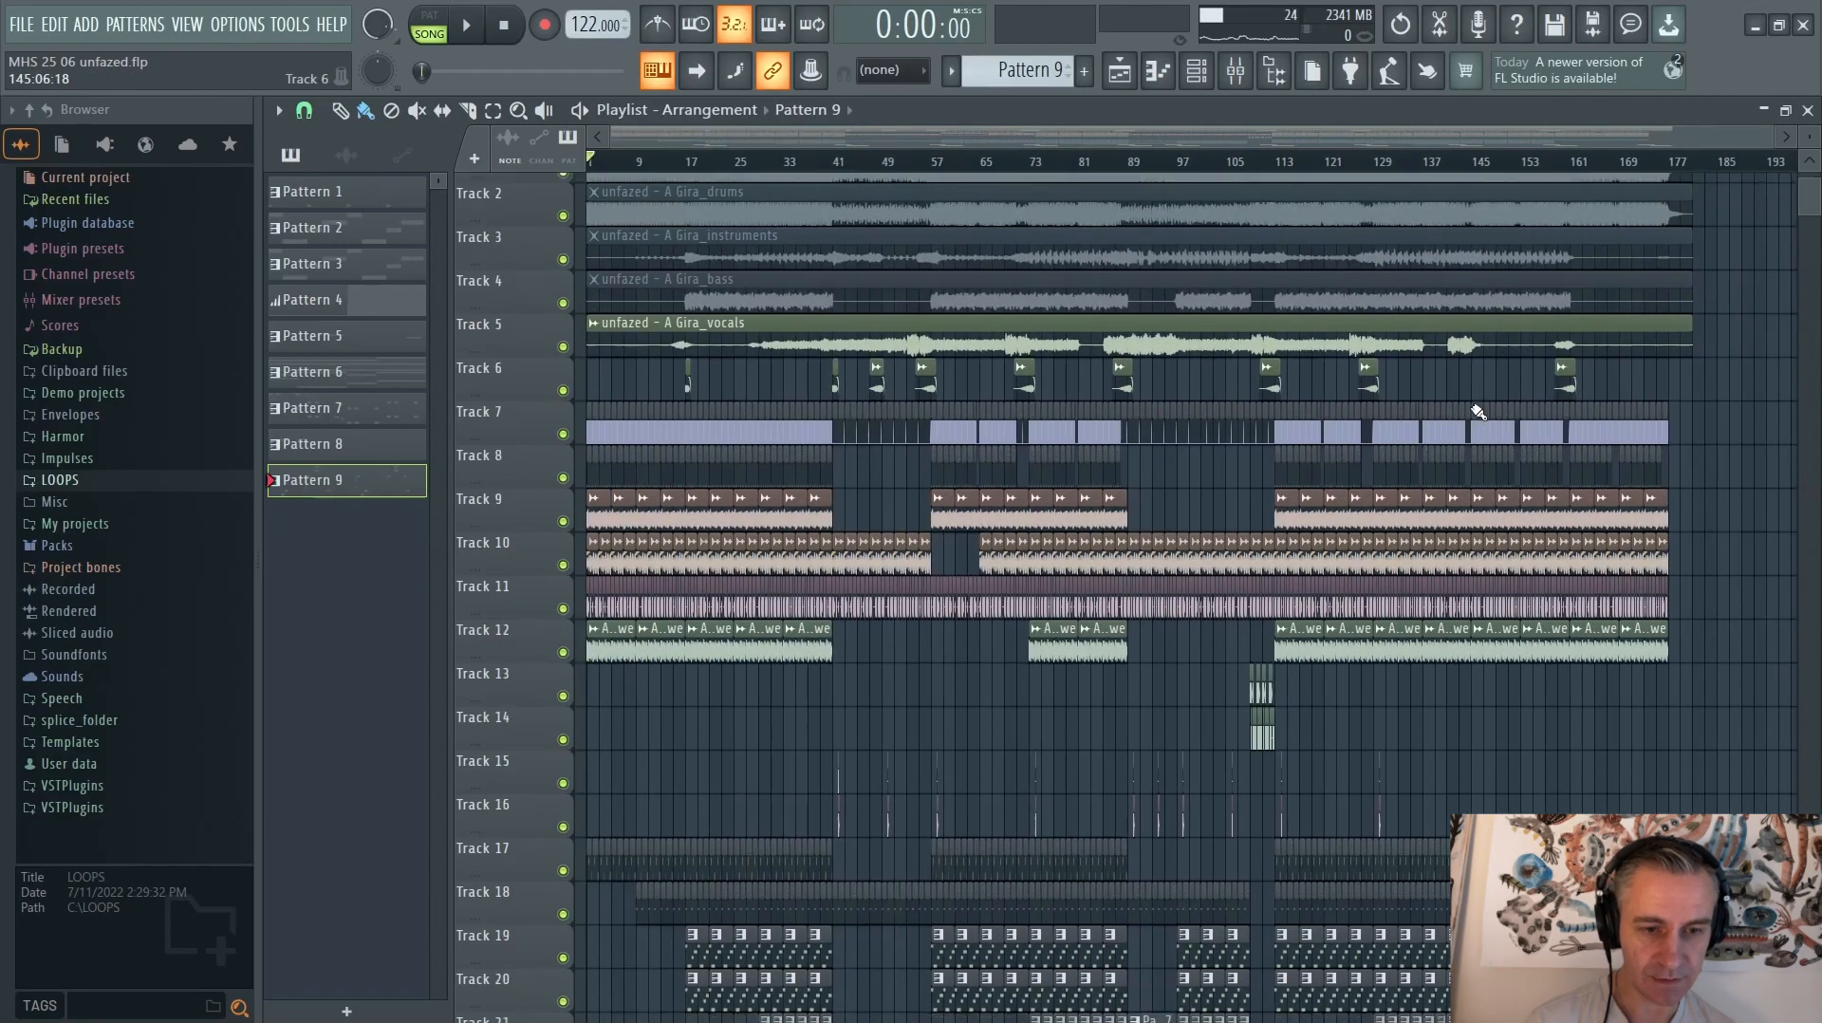
scroll(1382, 566, "up", 5)
scroll(1482, 223, "up", 3)
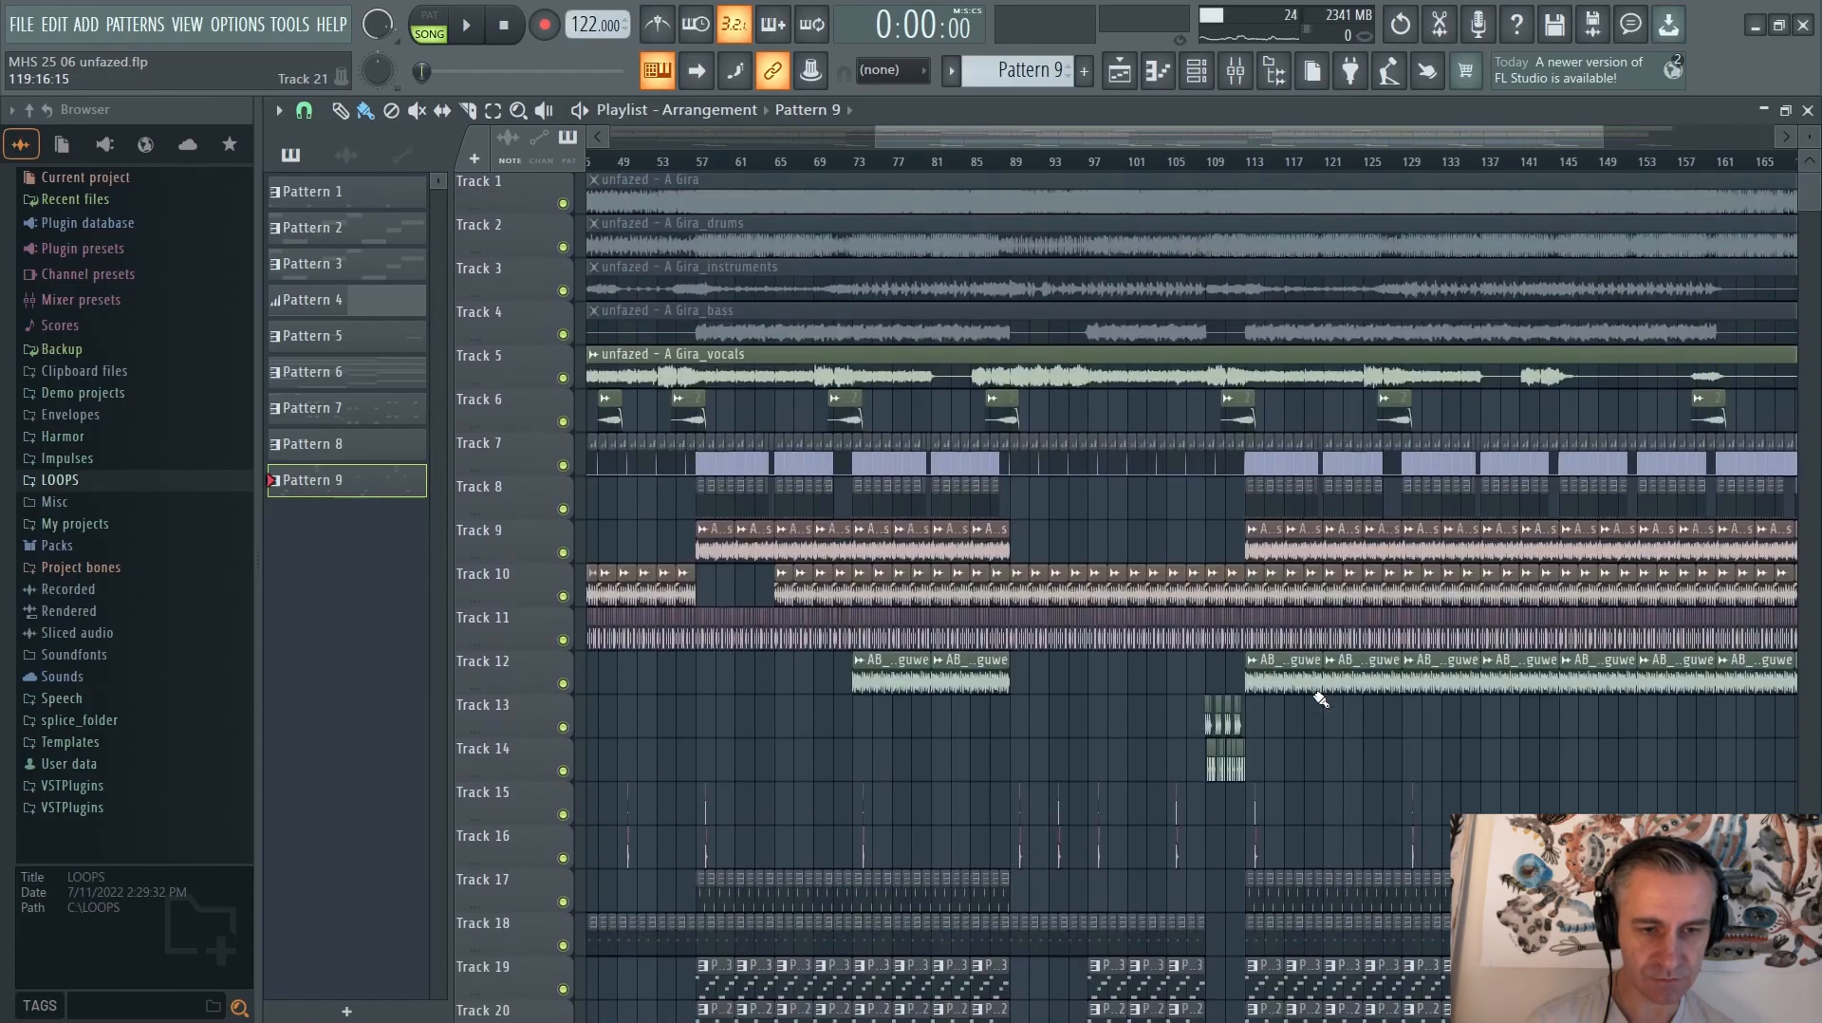
scroll(1482, 222, "down", 4)
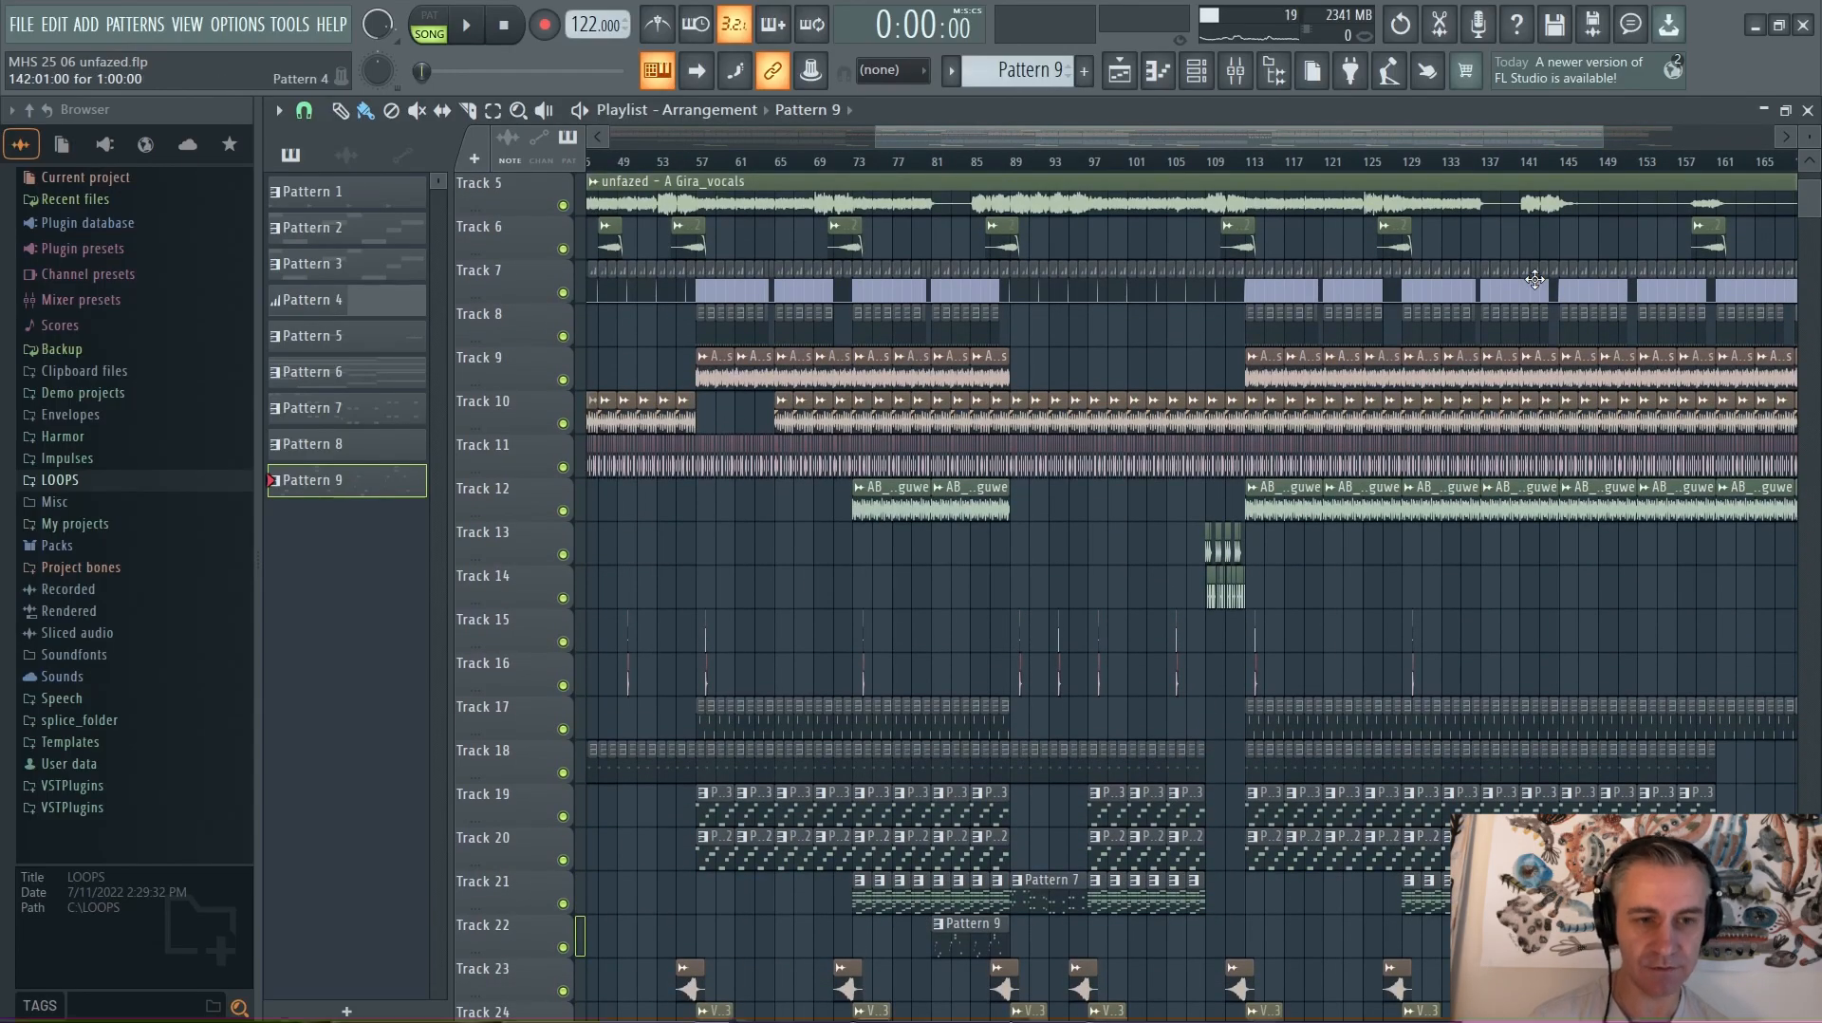
Restore the playlist beside the channel rack and look over the tracks from bar 109 to the end of the song
double_click(1649, 110)
scroll(1371, 421, "right", 5)
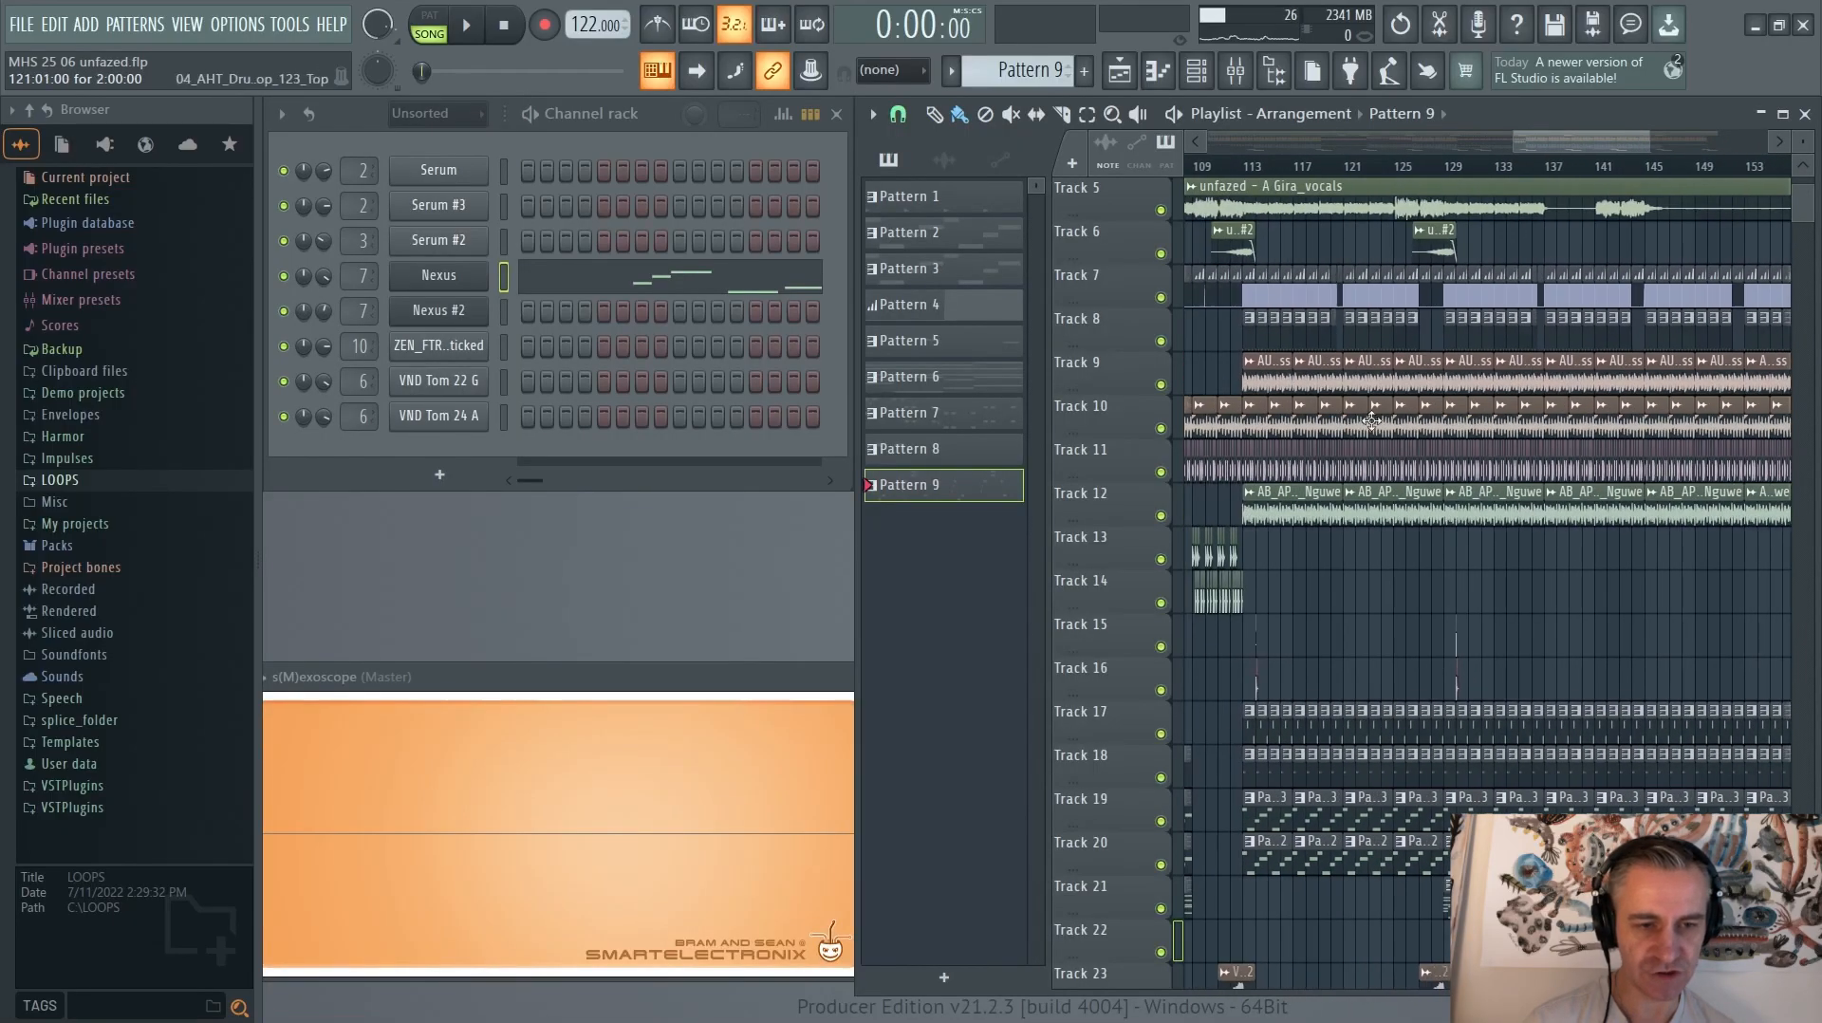
scroll(1234, 429, "up", 4)
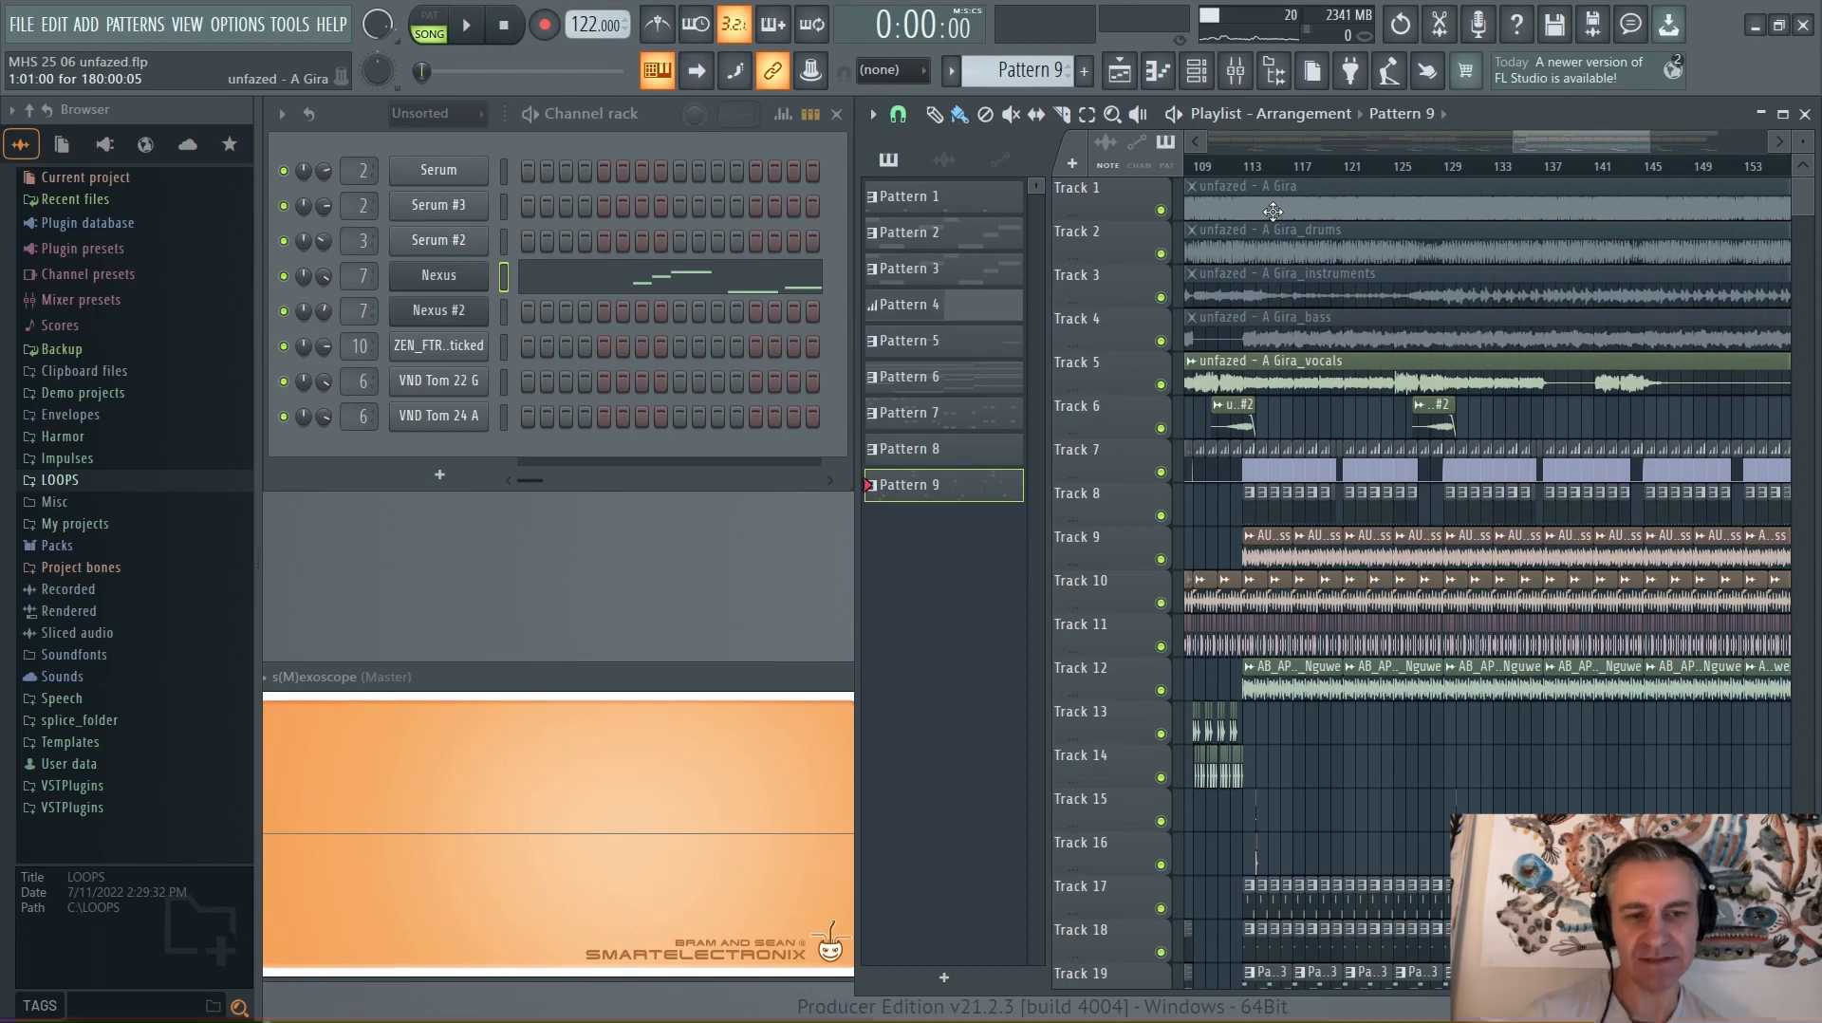
scroll(1300, 266, "down", 4)
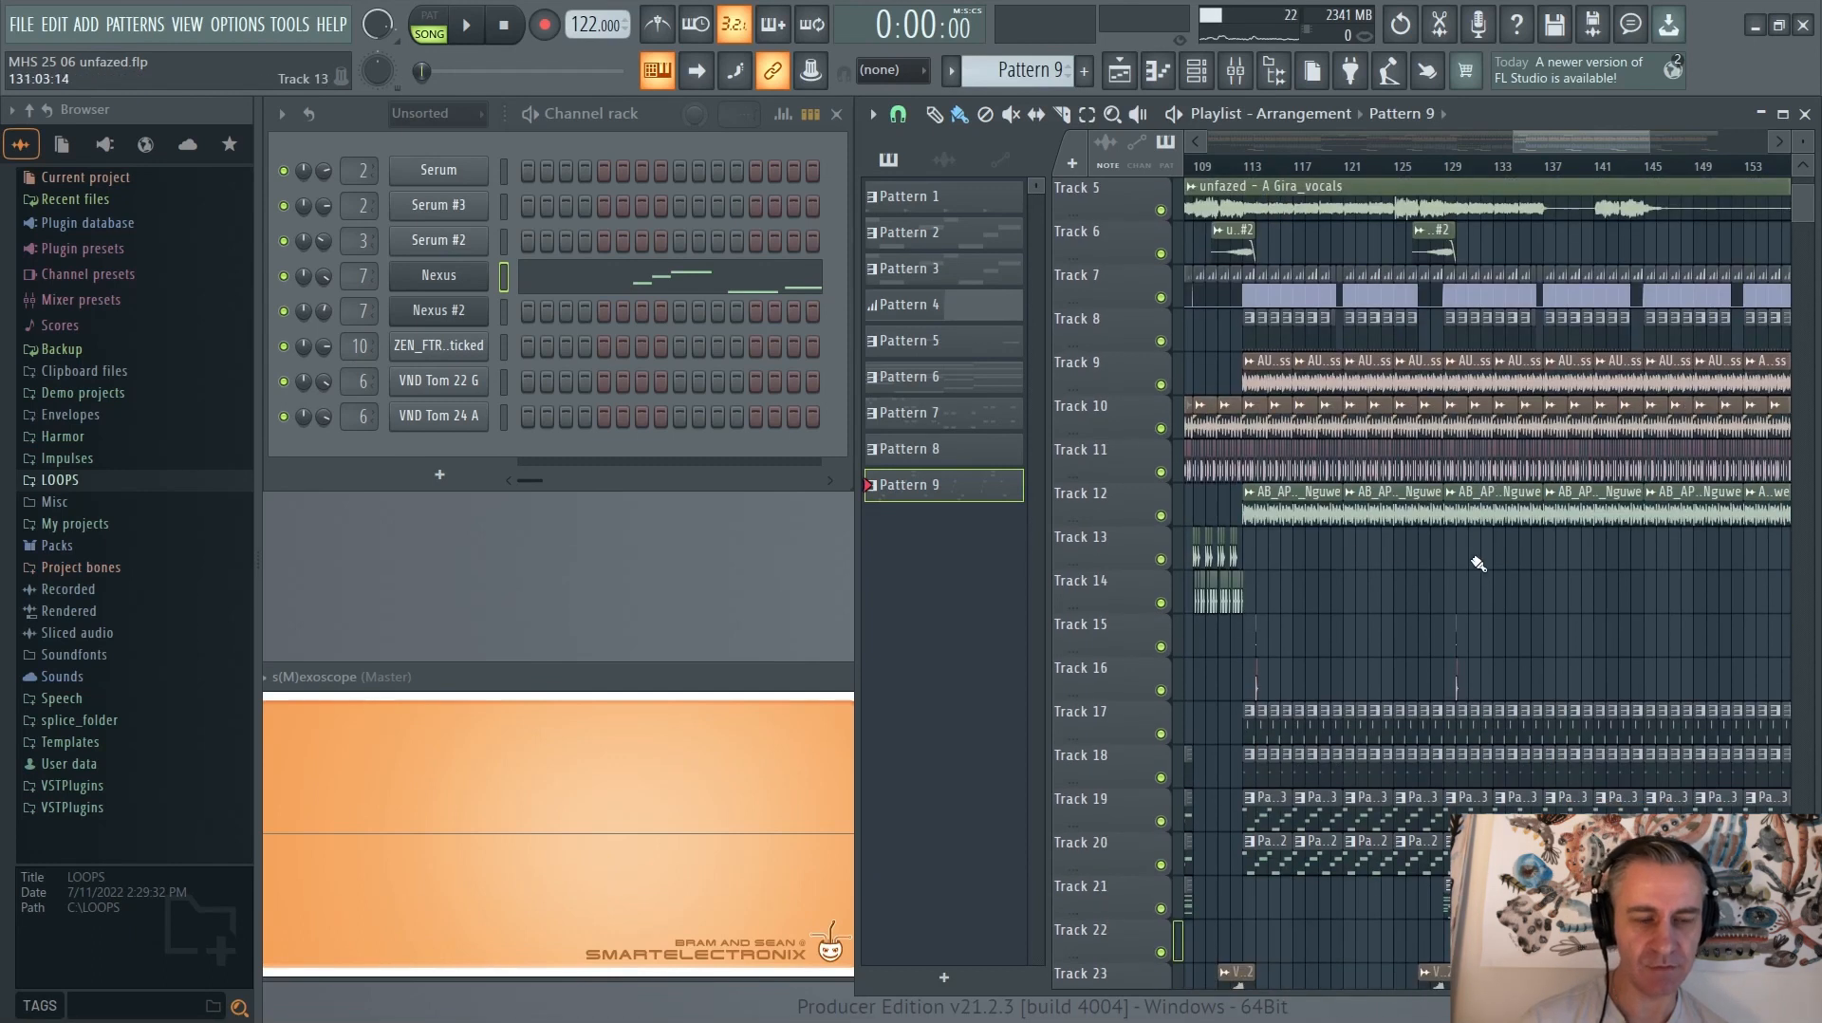
scroll(1533, 568, "down", 6)
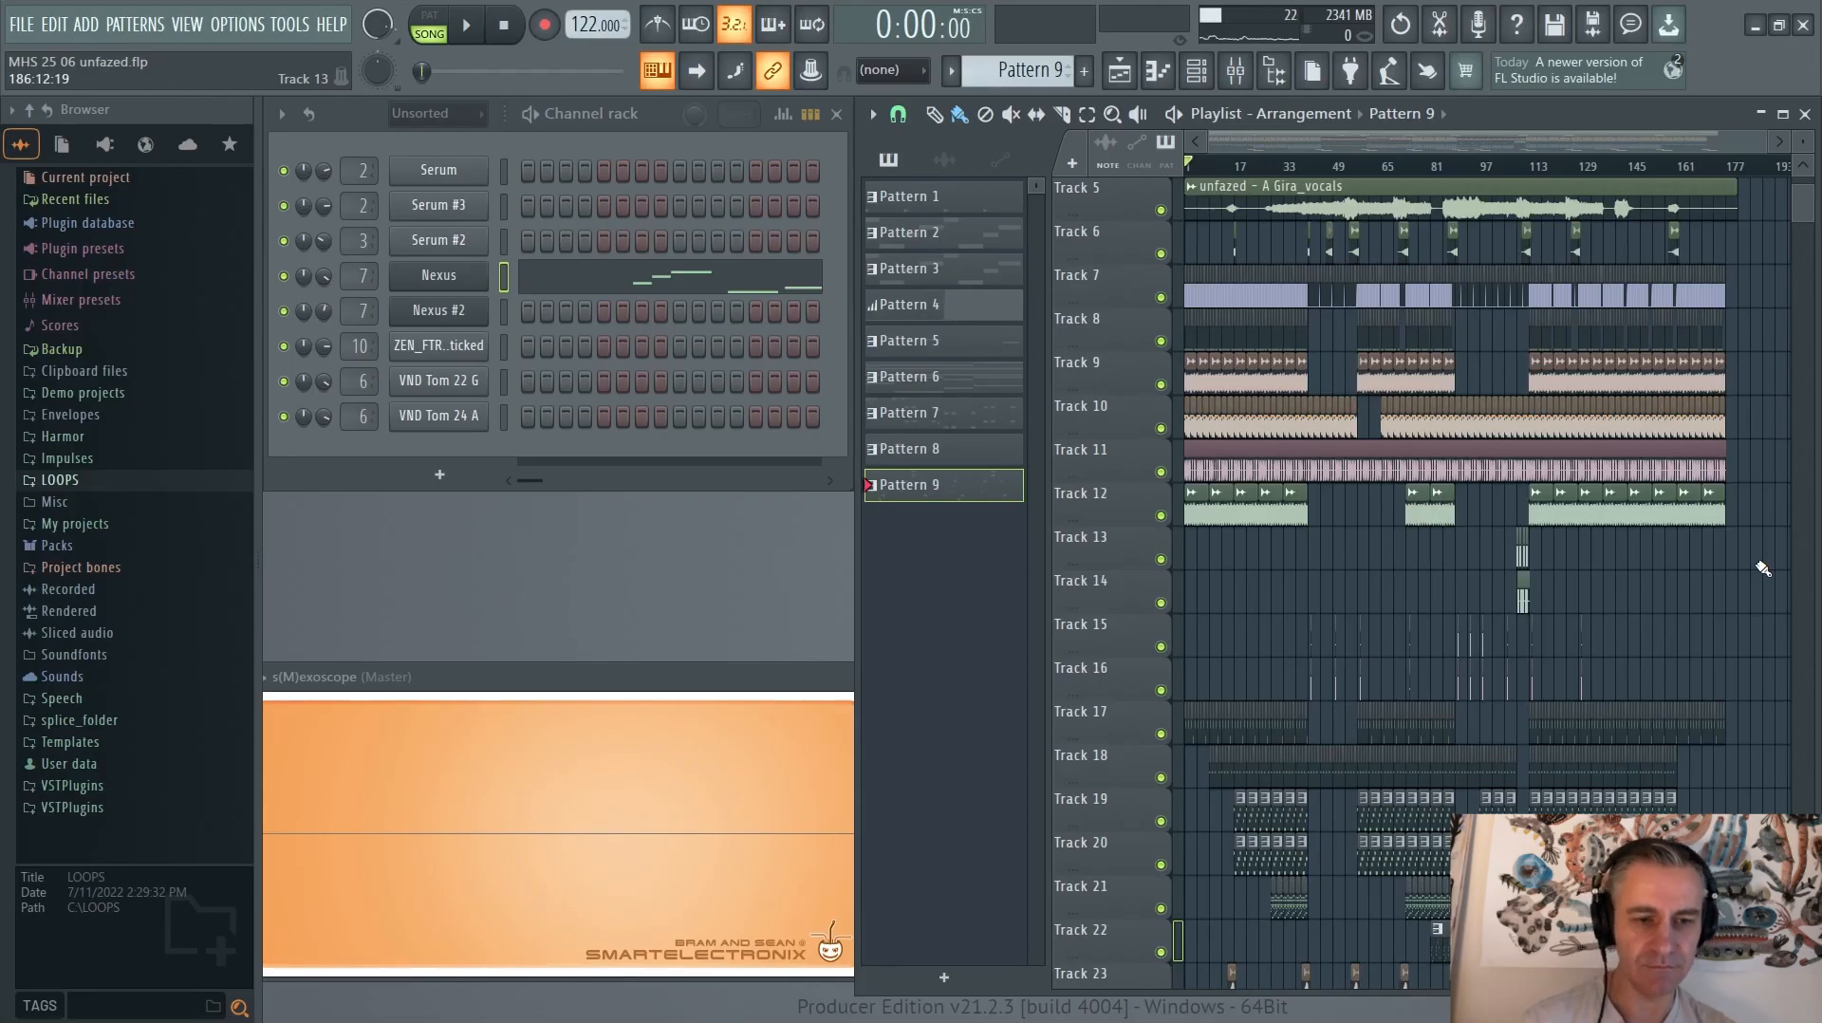
Examine the intro and the section from bar 37 to 73 across Tracks 1 to 24, and view the whole arrangement's length
scroll(1577, 550, "up", 5)
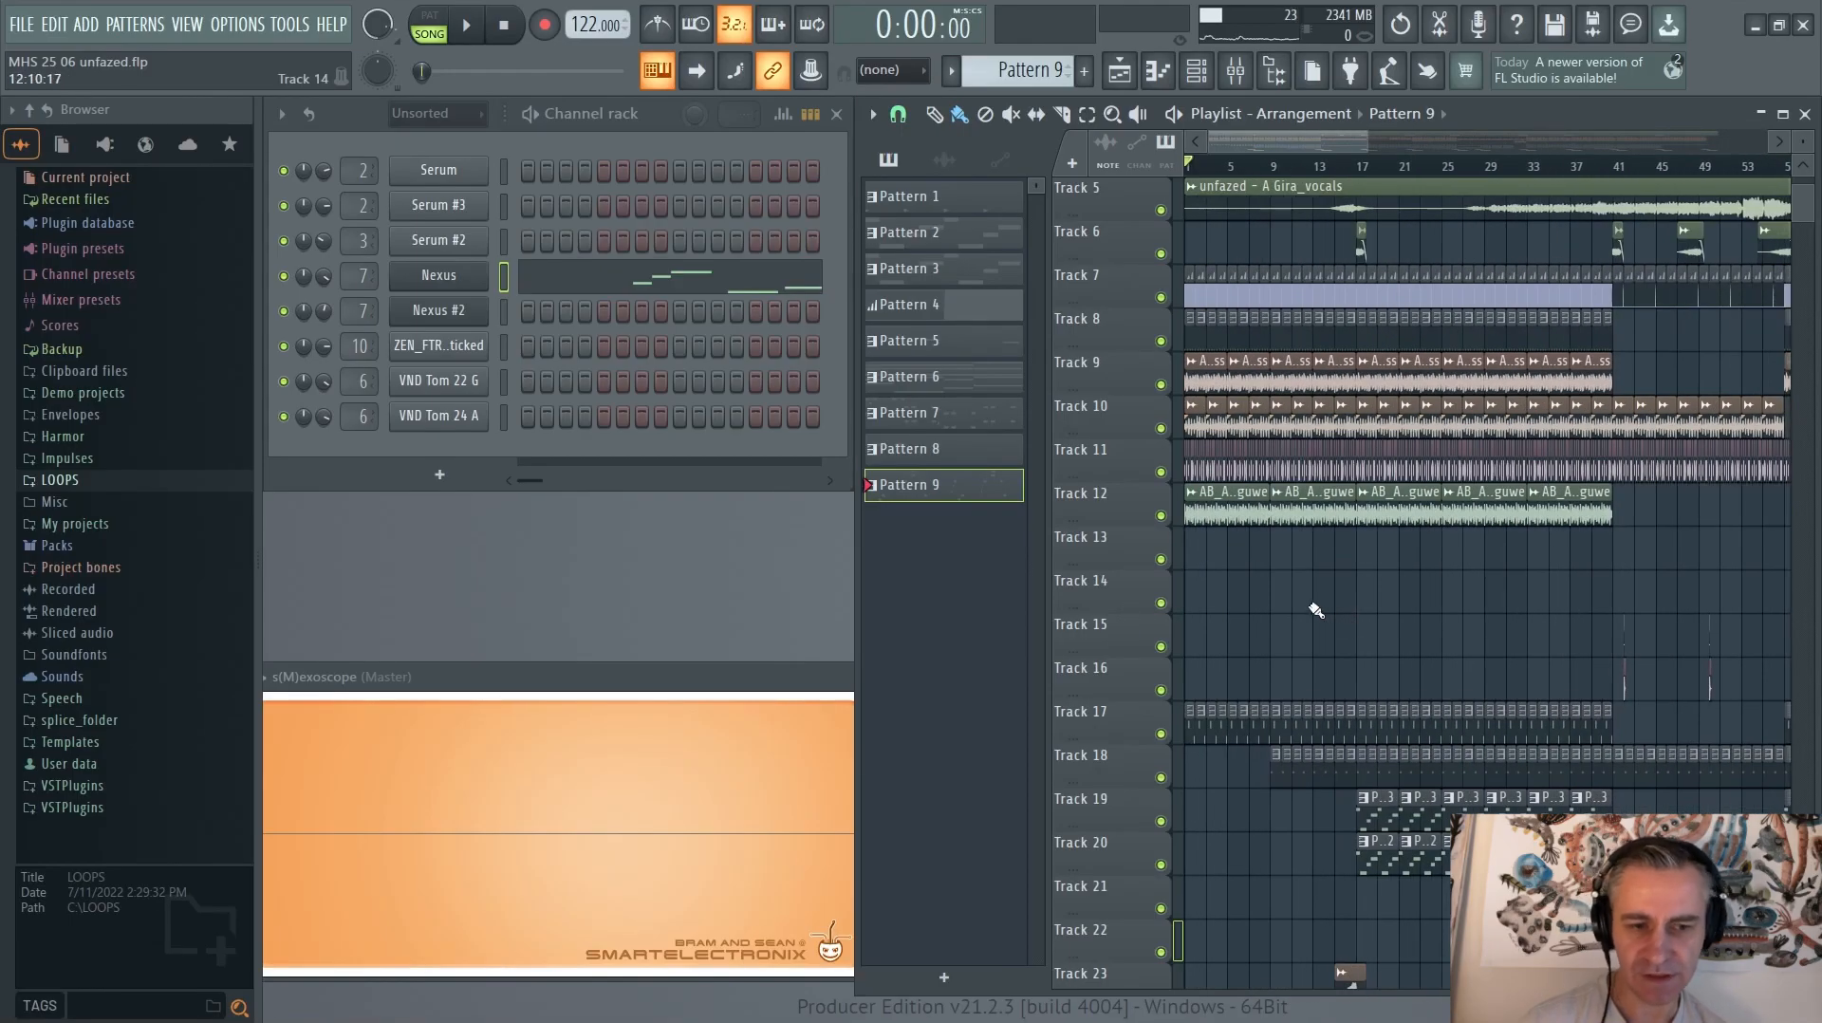
scroll(1315, 610, "up", 4)
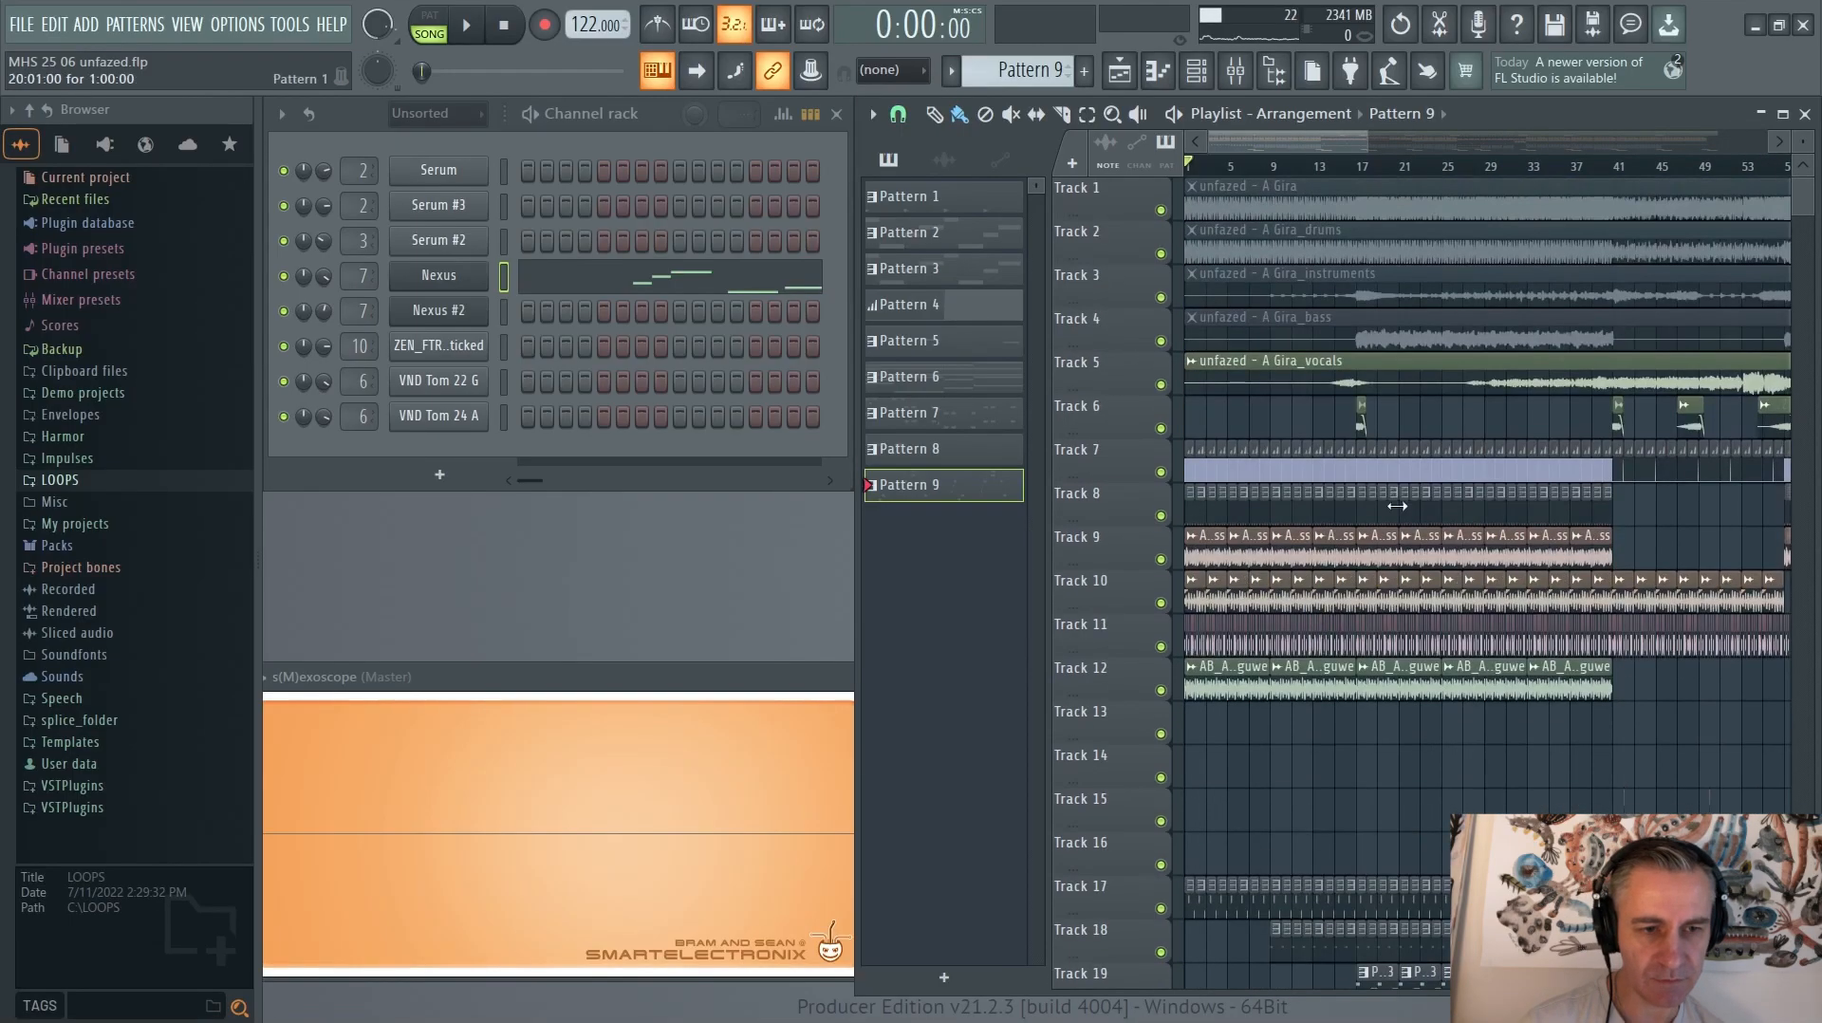
scroll(1544, 426, "right", 8)
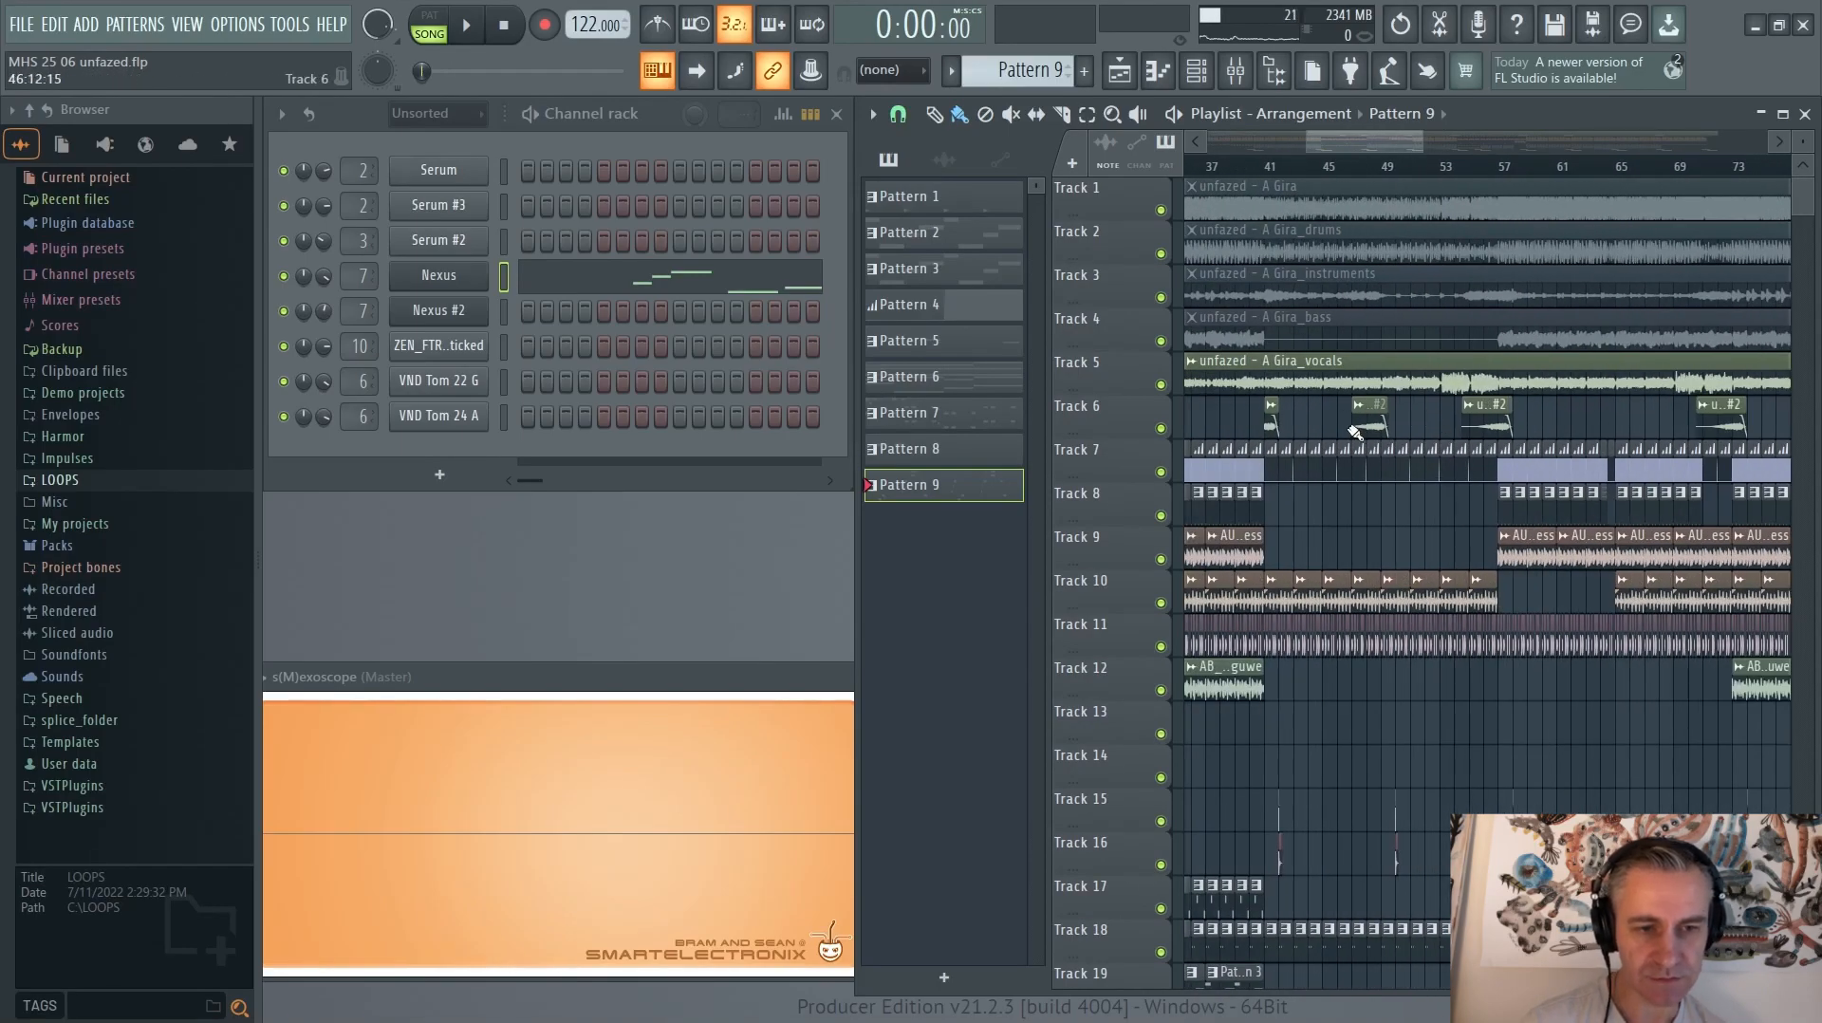
scroll(1338, 429, "up", 2)
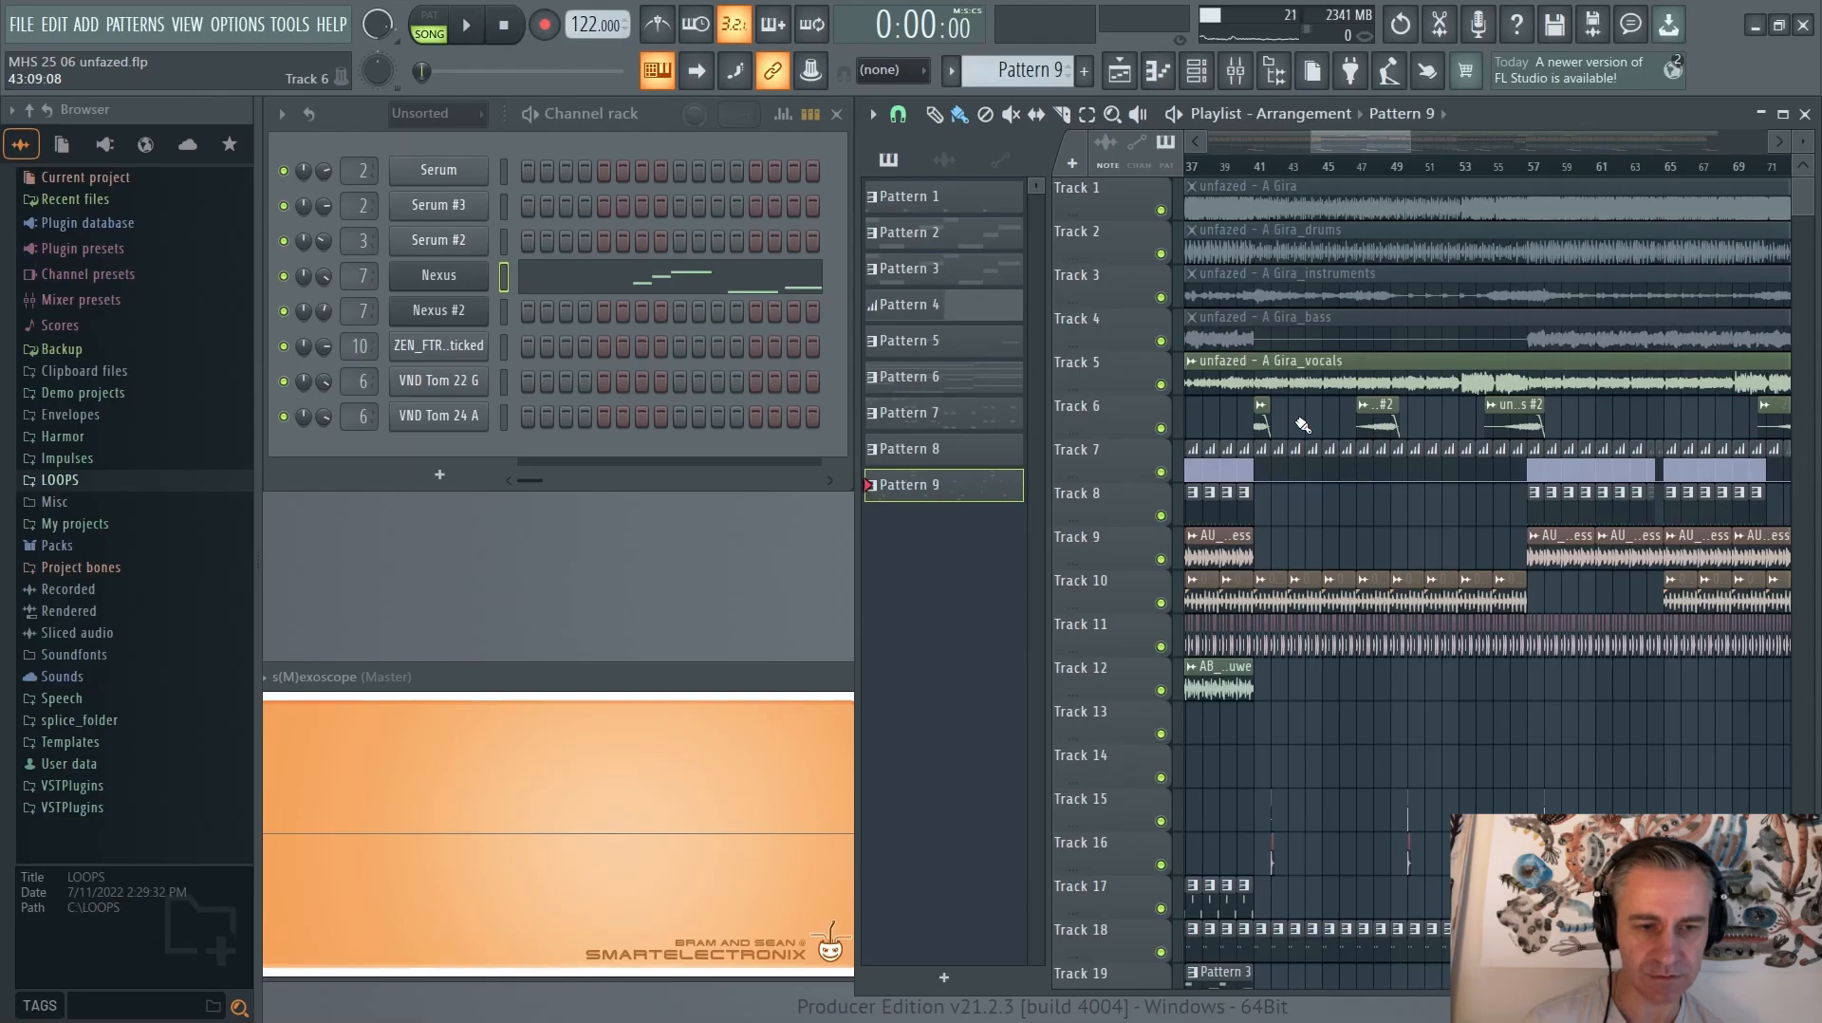
scroll(1295, 429, "down", 3)
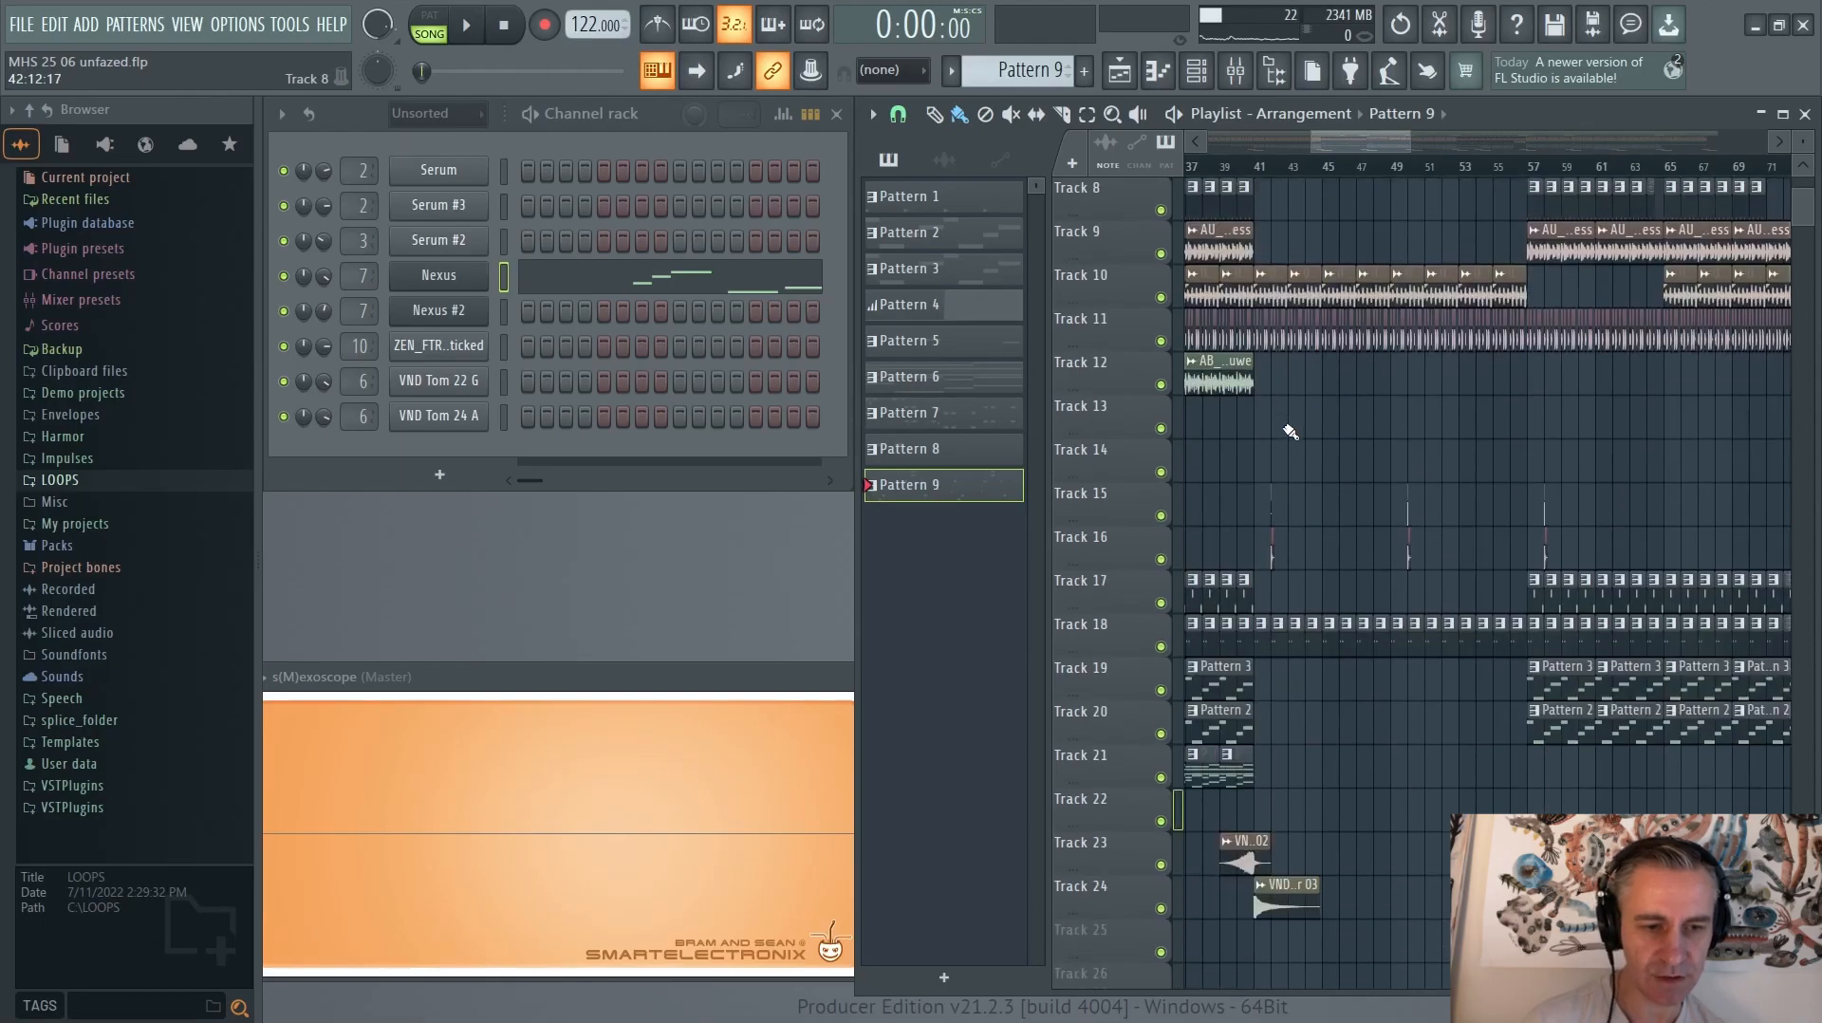
scroll(1290, 432, "up", 2)
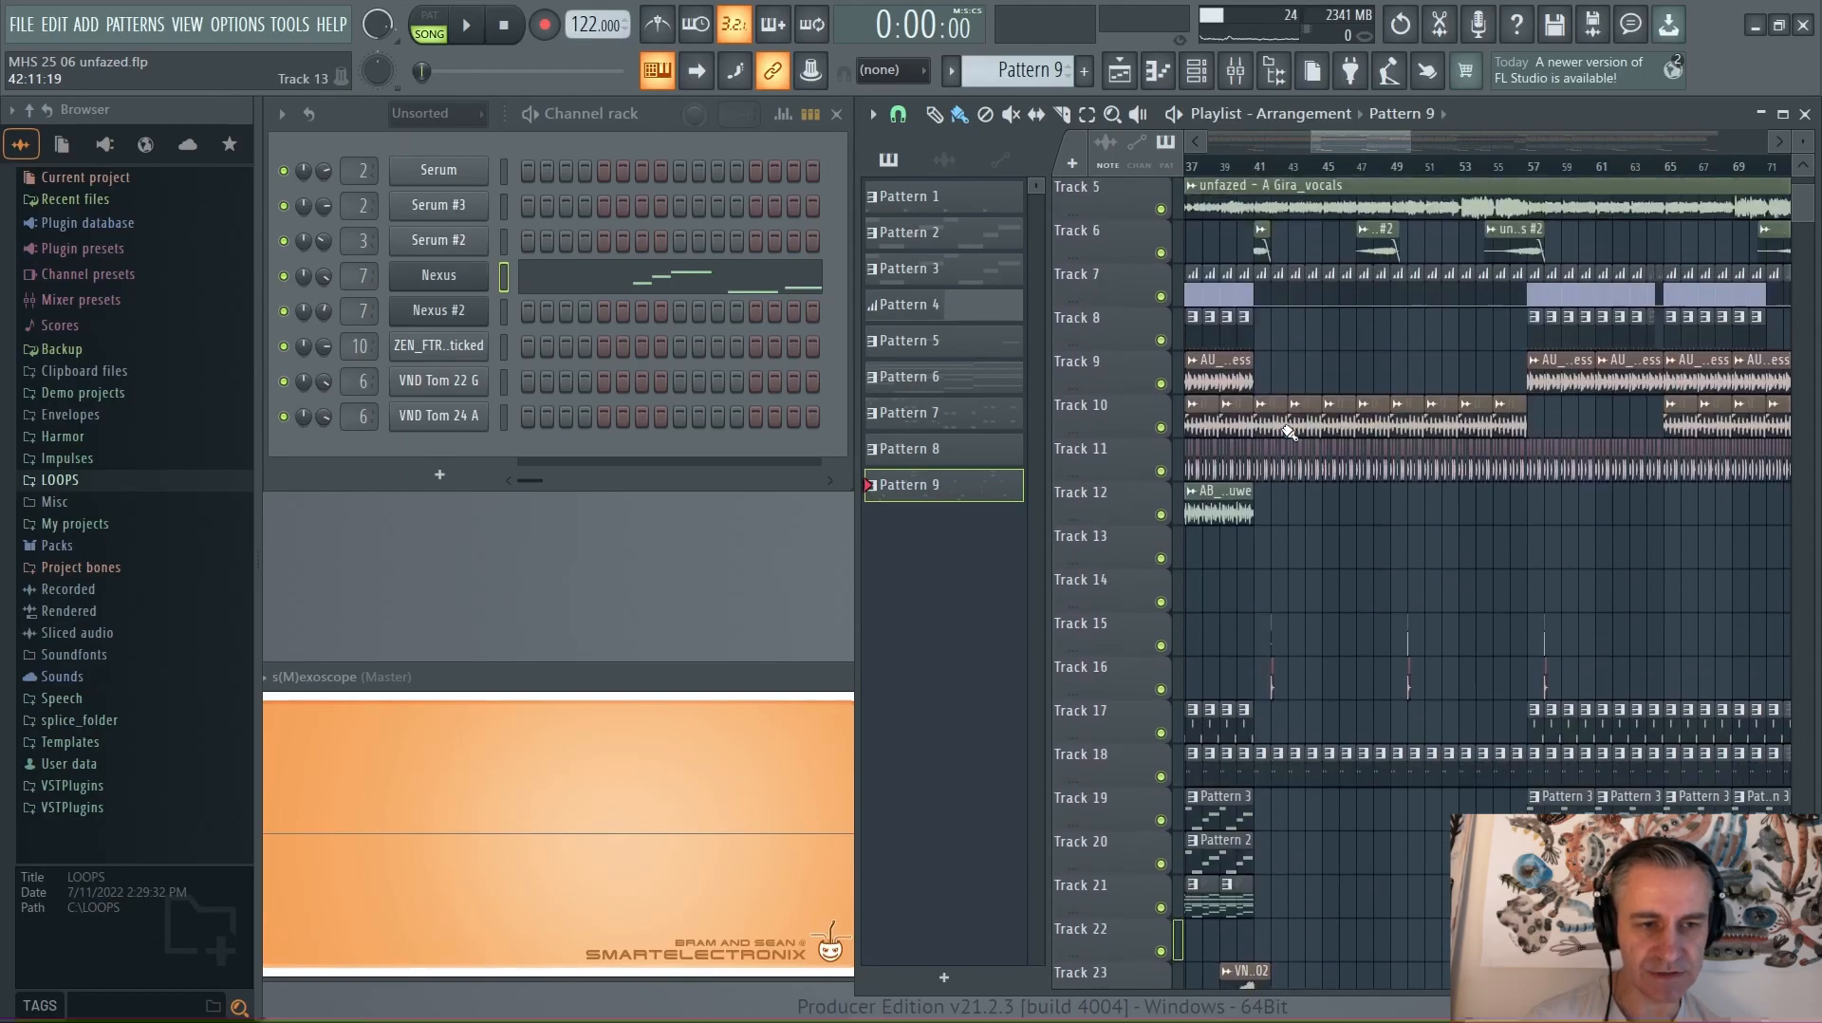
scroll(1289, 425, "down", 4)
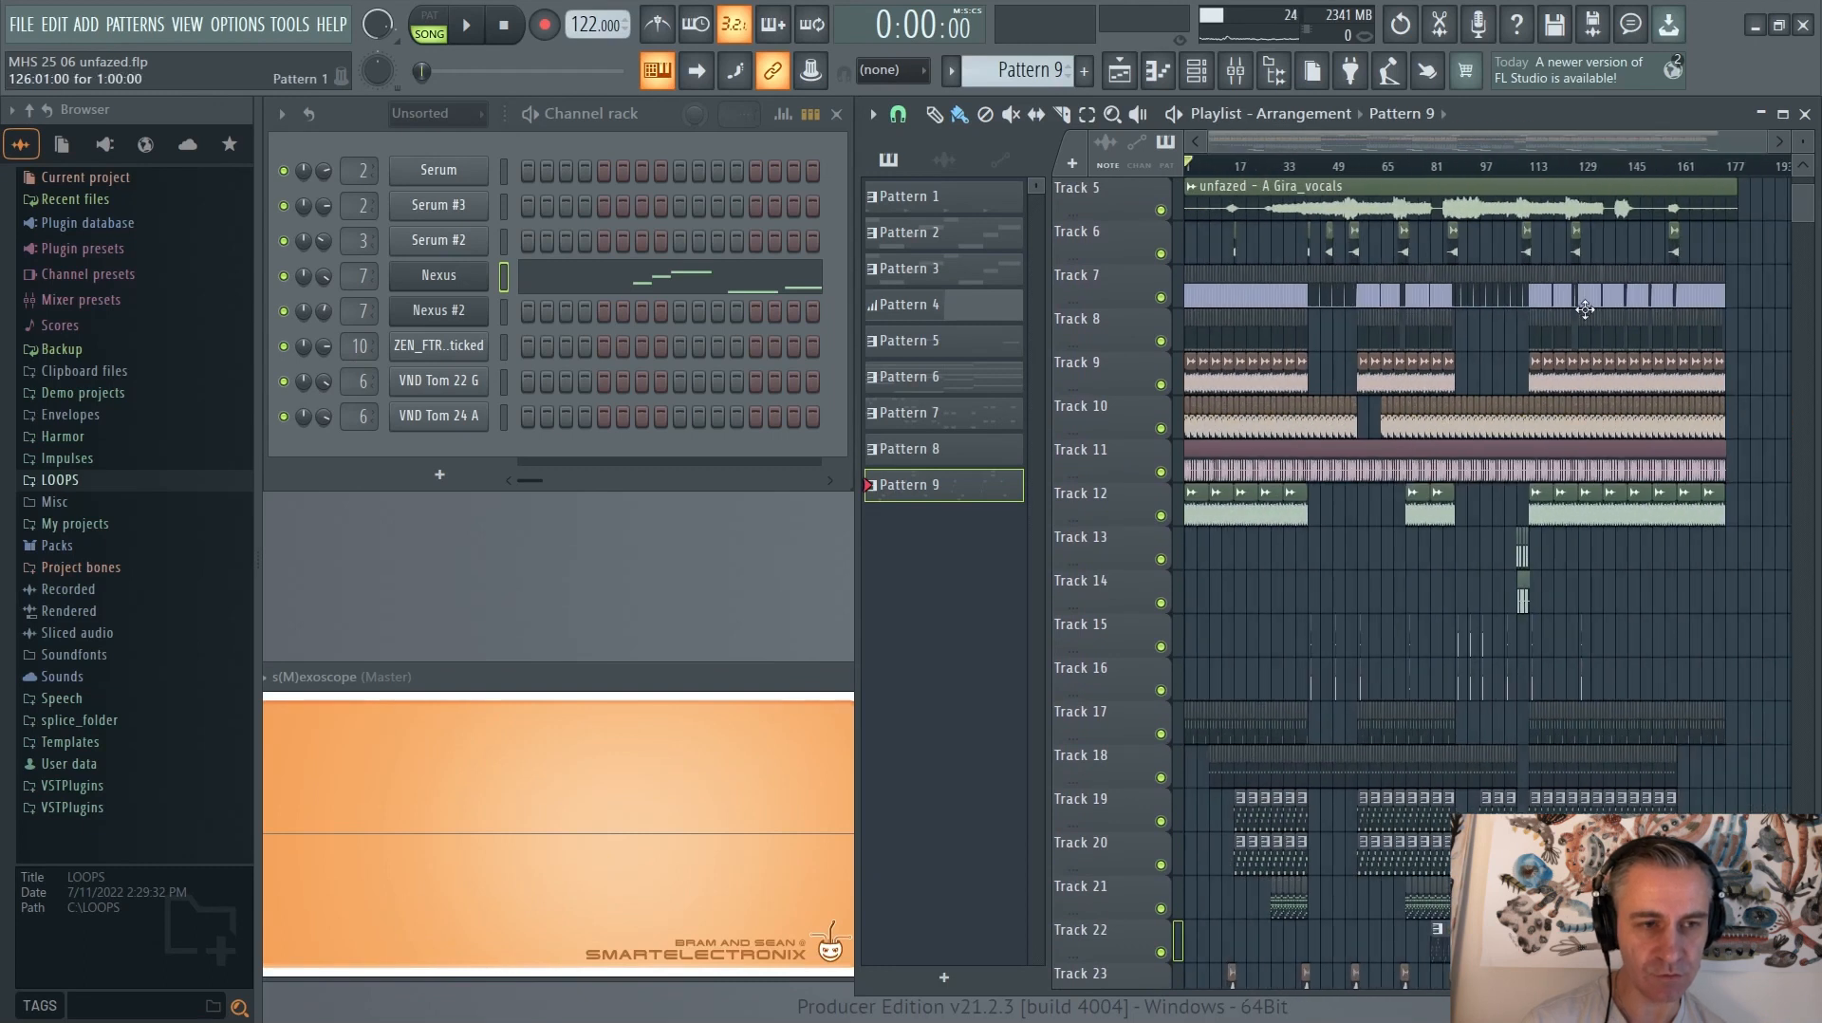
left_click(1782, 114)
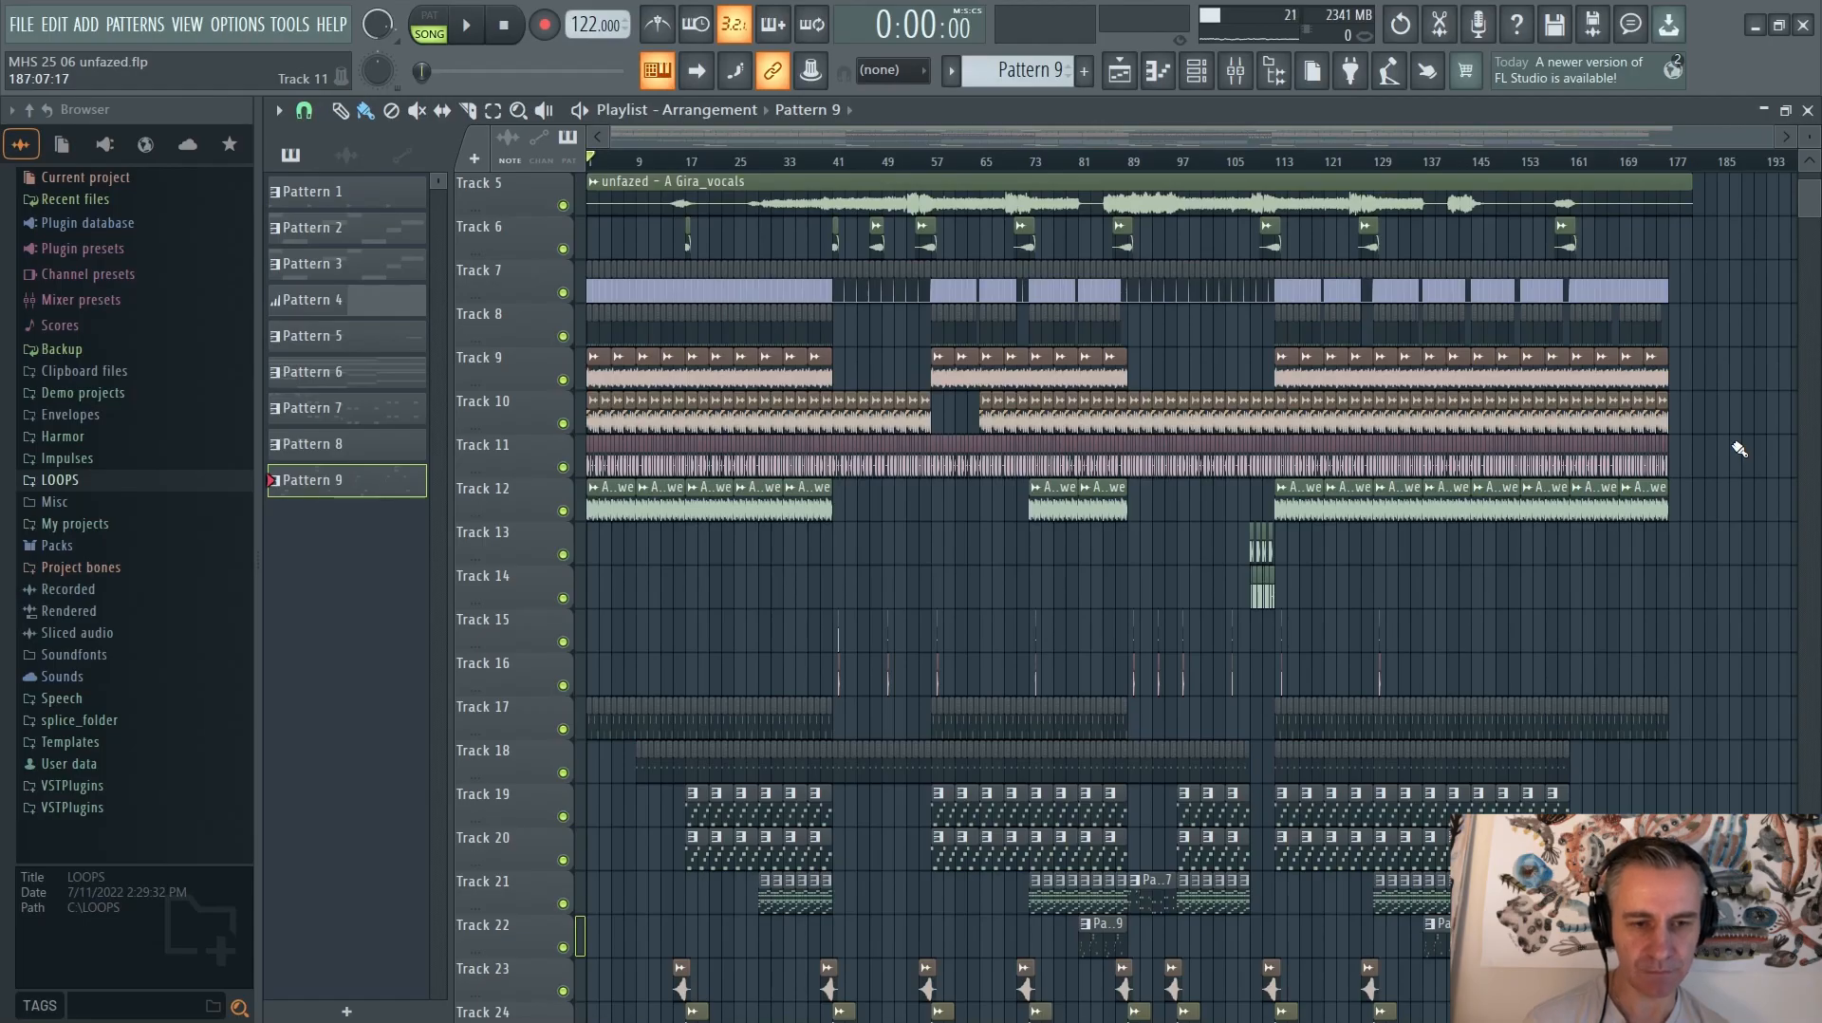
double_click(1709, 106)
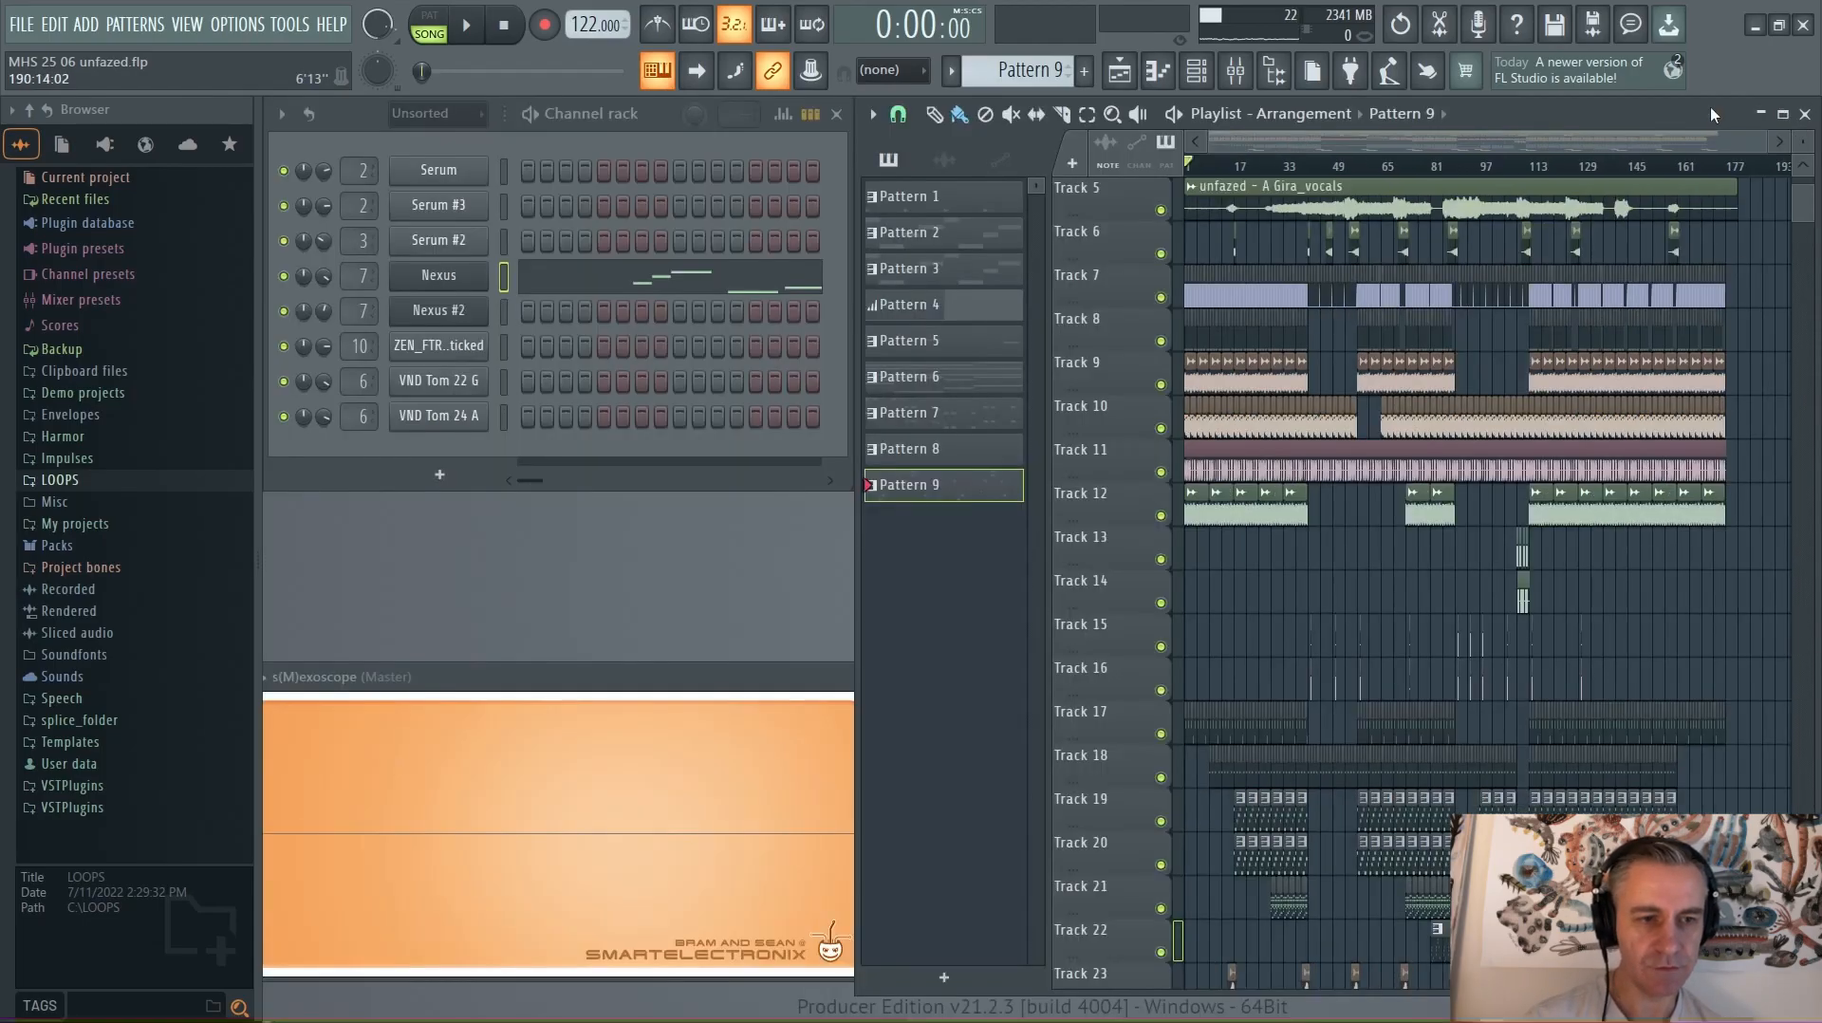